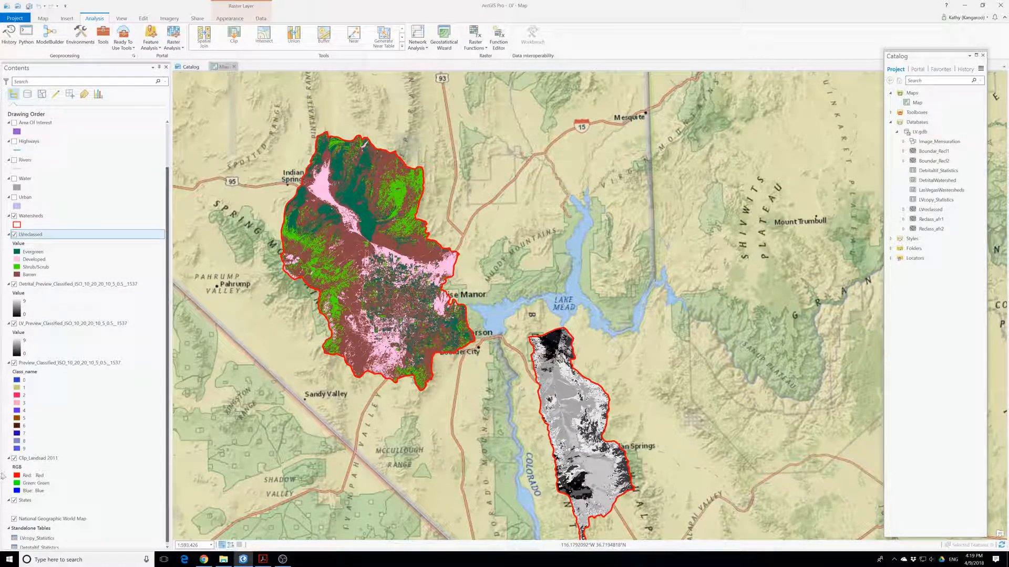
Save the LV project and close ArcGIS Pro.
{"action": "left_click", "coordinate": [29, 6]}
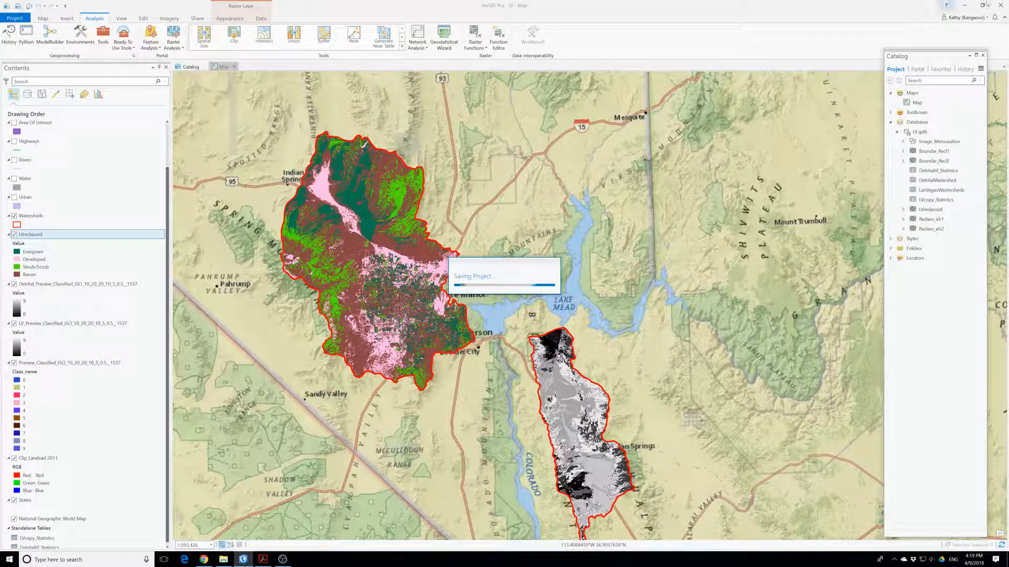
{"action": "left_click", "coordinate": [1000, 6]}
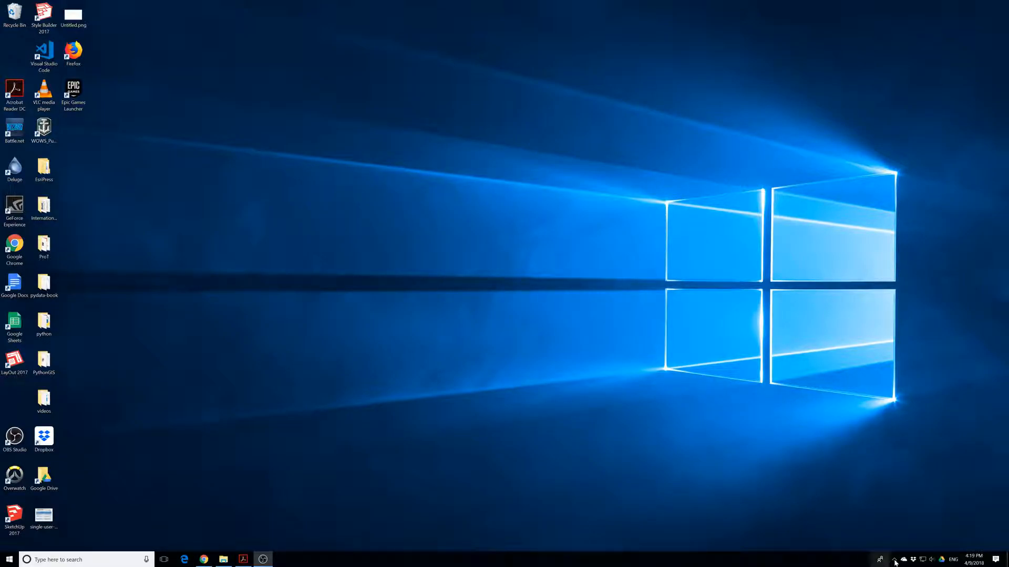
Open the Dropbox folder from the recent files and view UnsupervisedClassification.jpg.
{"action": "left_click", "coordinate": [914, 559]}
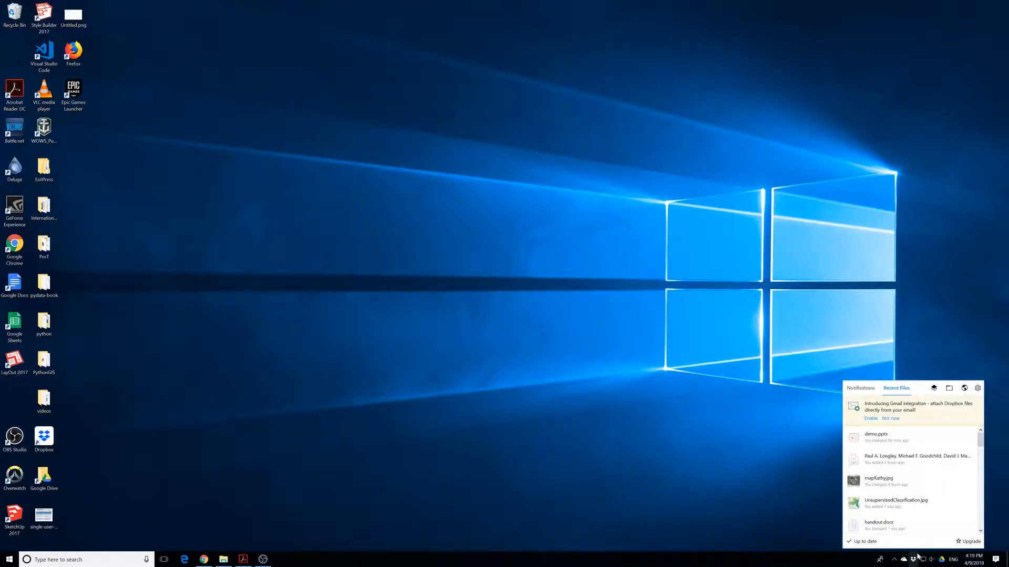
{"action": "left_click", "coordinate": [857, 511]}
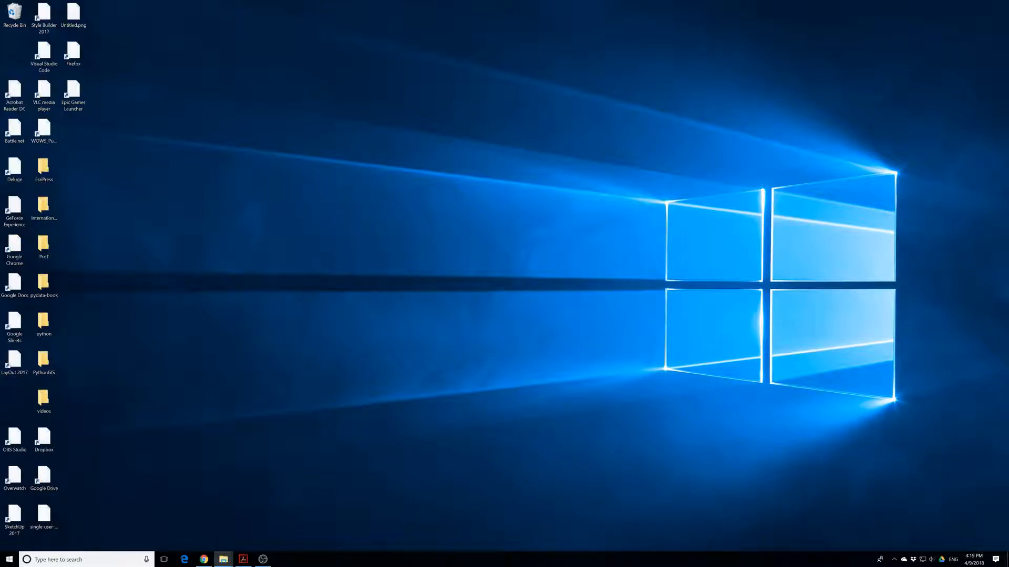
{"action": "left_click_drag", "start_coordinate": [1008, 126], "coordinate": [474, 74]}
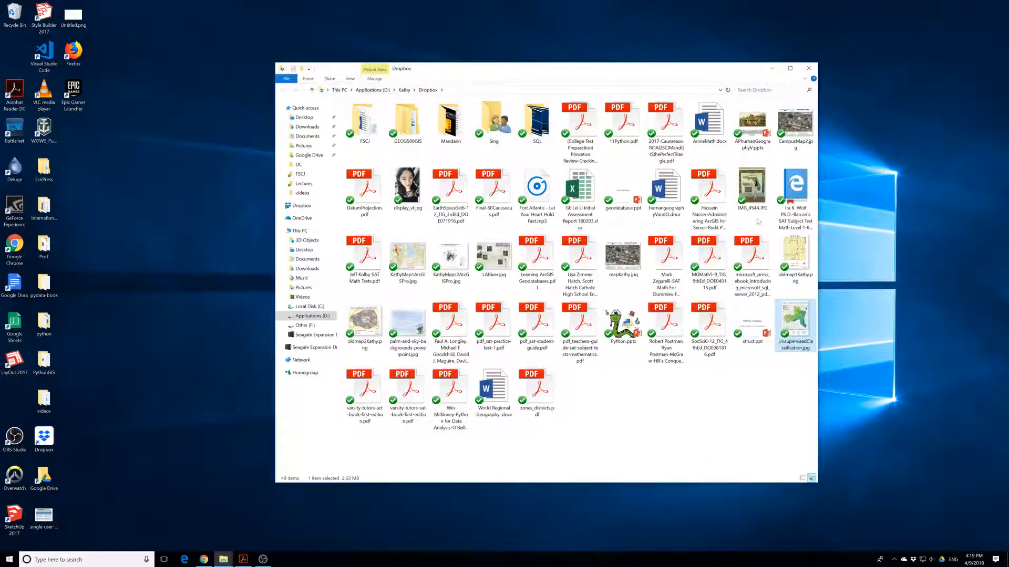
{"action": "double_click", "coordinate": [793, 319]}
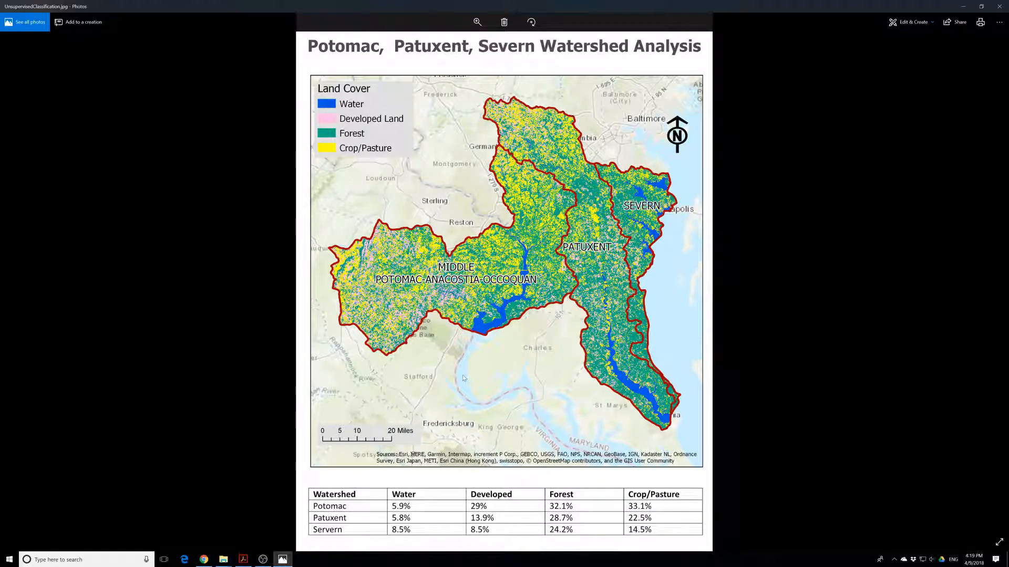
{"action": "scroll", "coordinate": [464, 377], "scroll_direction": "down", "scroll_amount": 2}
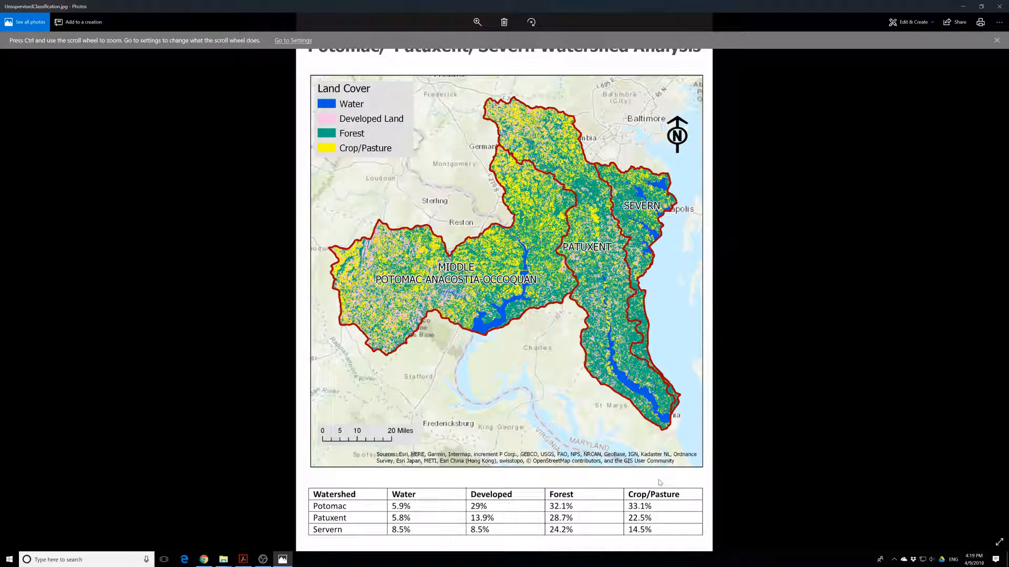
Launch ArcGIS Pro and open the recent UnsupervisedClassification project.
{"action": "left_click", "coordinate": [224, 561]}
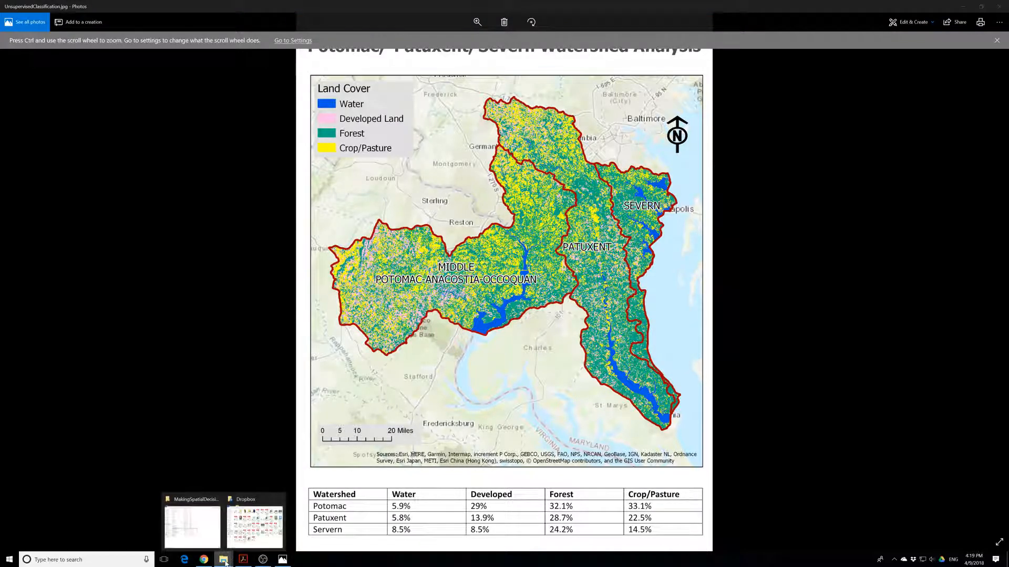
{"action": "left_click", "coordinate": [84, 559]}
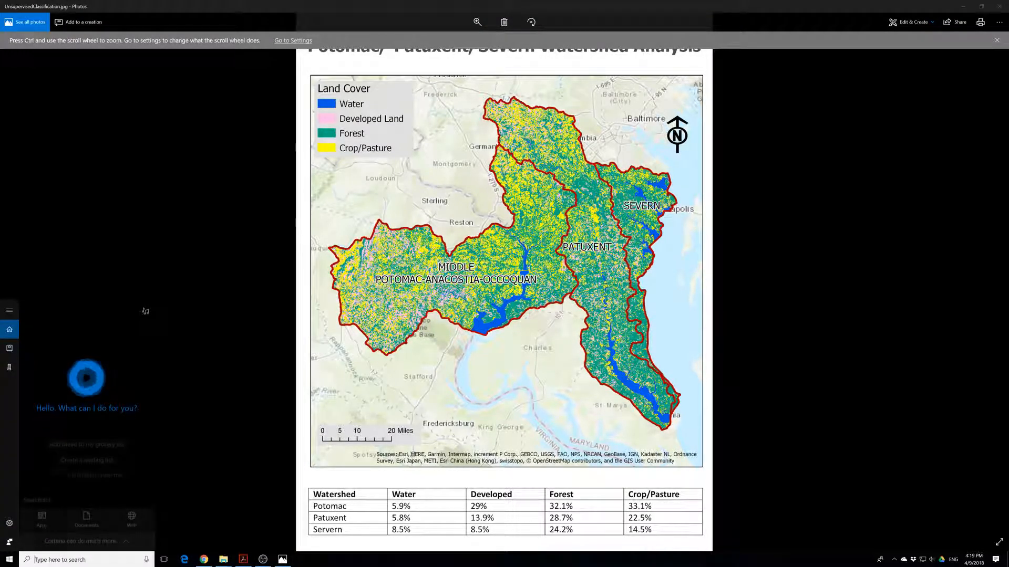
{"action": "type", "text": "arc"}
{"action": "key", "text": "Return"}
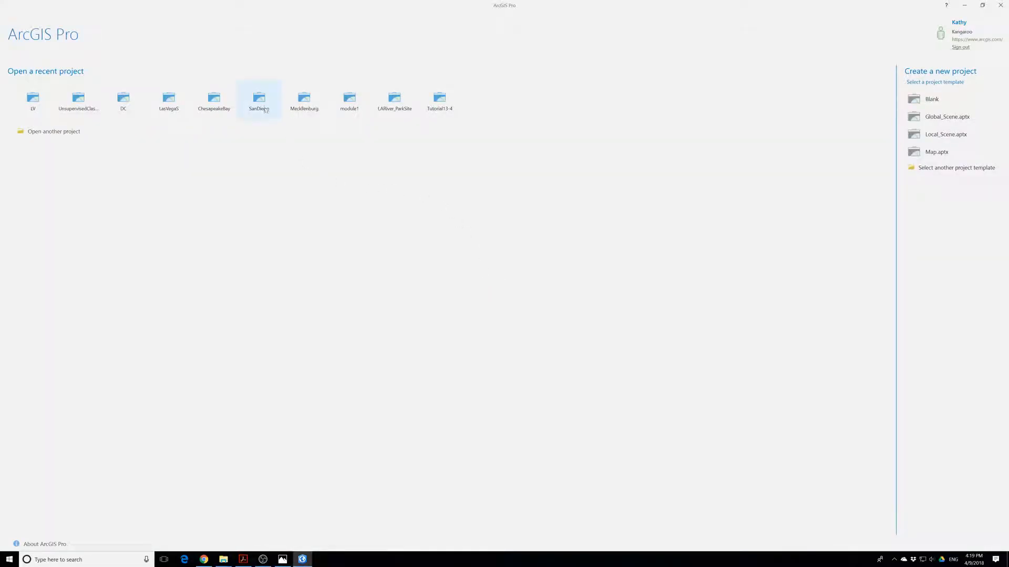
{"action": "left_click", "coordinate": [78, 104]}
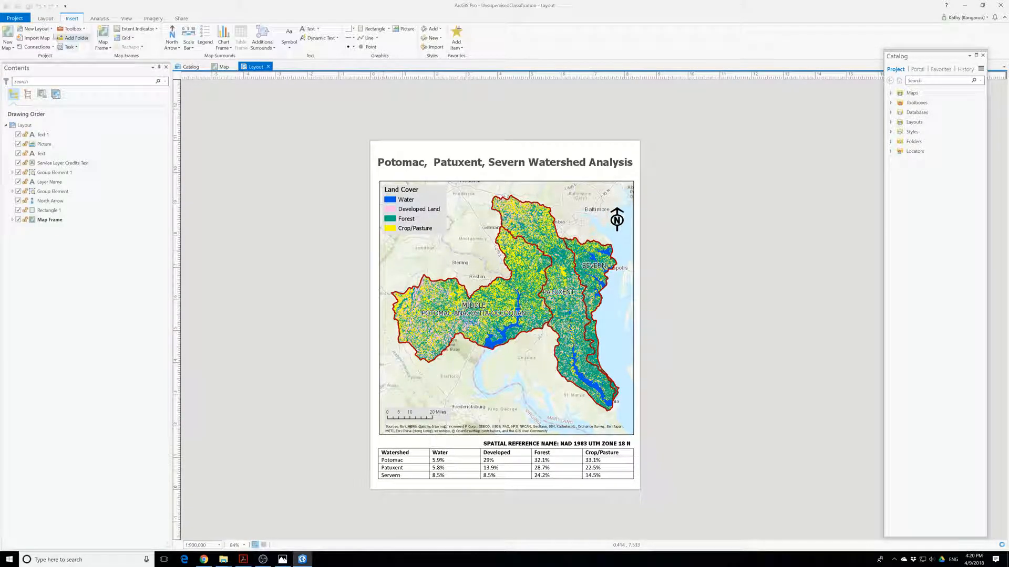
Export the watershed layout as a 300 DPI JPEG to Dropbox, replacing the existing UnsupervisedClassification.jpg.
{"action": "left_click", "coordinate": [181, 18]}
{"action": "left_click", "coordinate": [183, 37]}
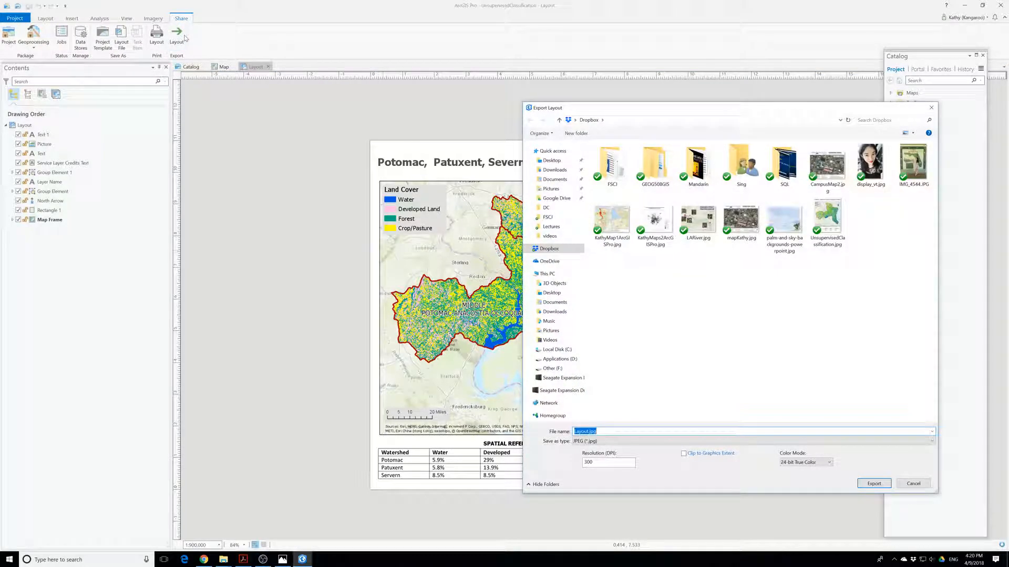
{"action": "left_click", "coordinate": [827, 221]}
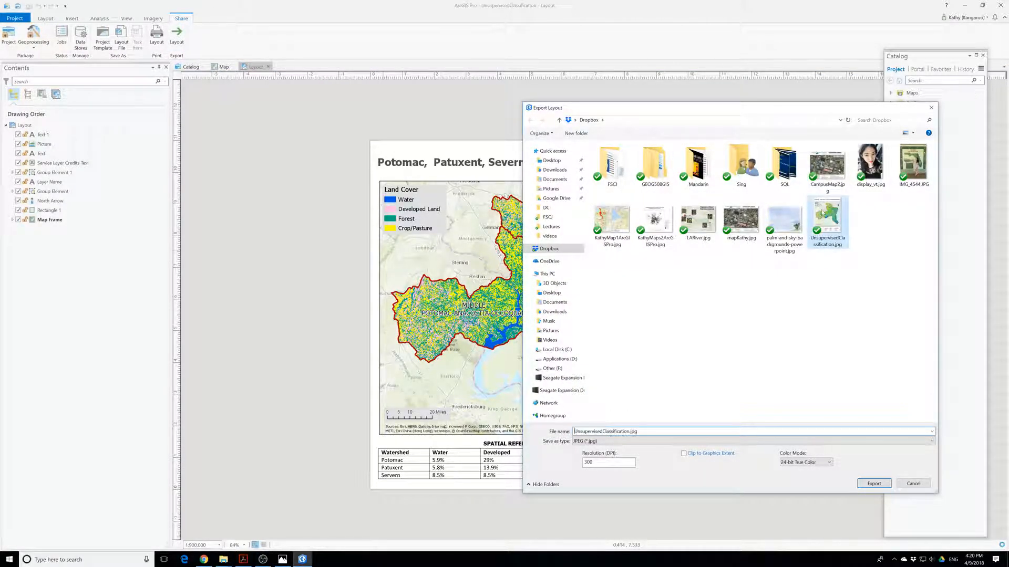
{"action": "left_click", "coordinate": [874, 483]}
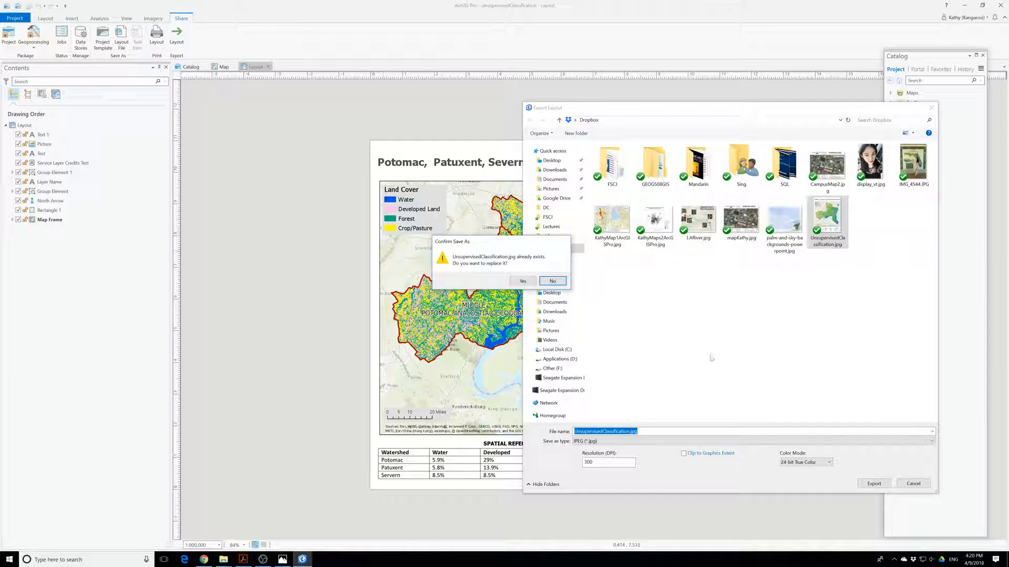
{"action": "left_click", "coordinate": [523, 281]}
Close the outdated image and view the re-exported UnsupervisedClassification.jpg from the Dropbox folder.
{"action": "left_click", "coordinate": [287, 562]}
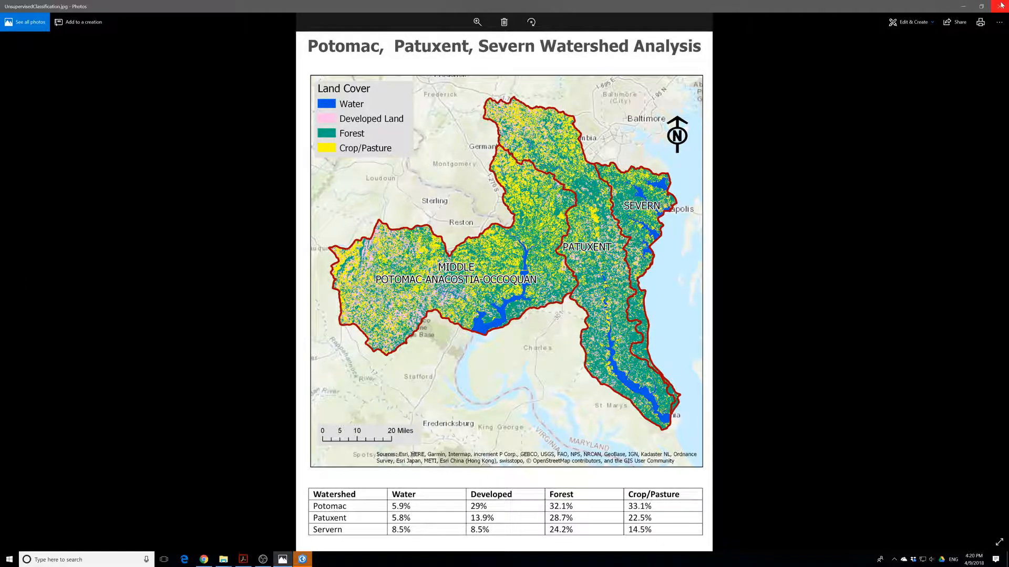
{"action": "left_click", "coordinate": [1001, 5]}
{"action": "left_click", "coordinate": [225, 560]}
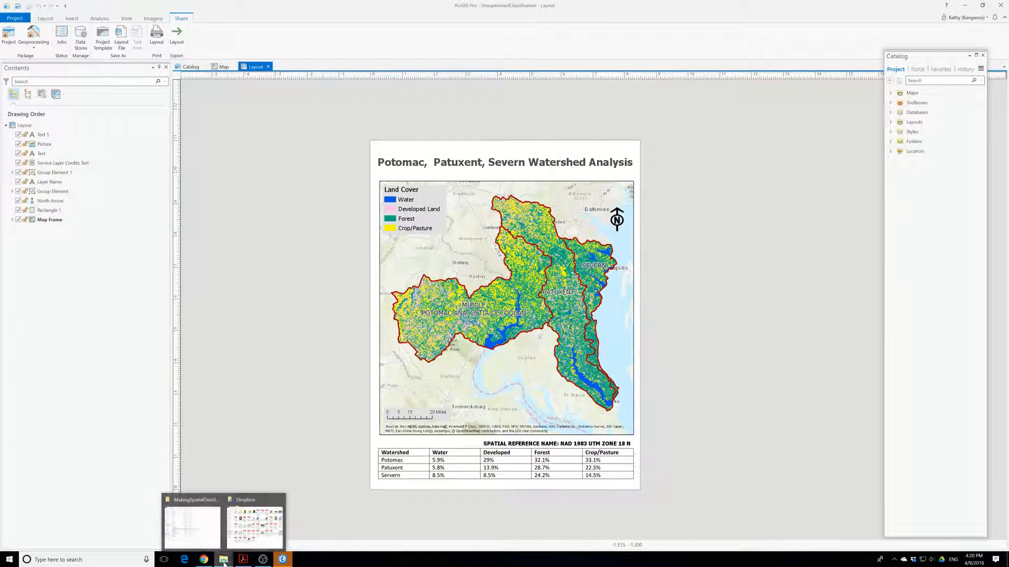
{"action": "left_click", "coordinate": [247, 520]}
{"action": "double_click", "coordinate": [809, 315]}
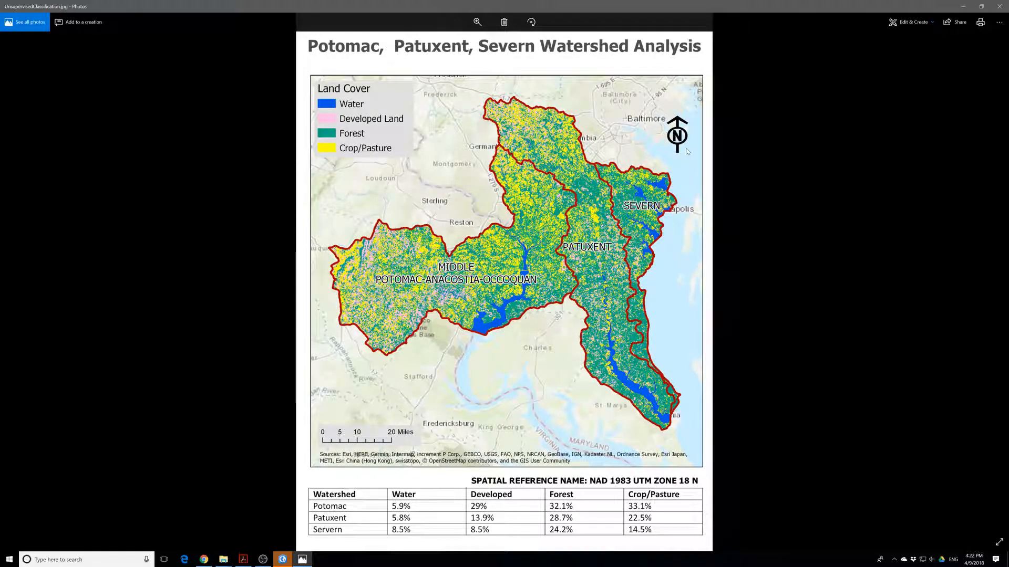
Close the UnsupervisedClassification project and start ArcGIS Pro again.
{"action": "left_click", "coordinate": [282, 559]}
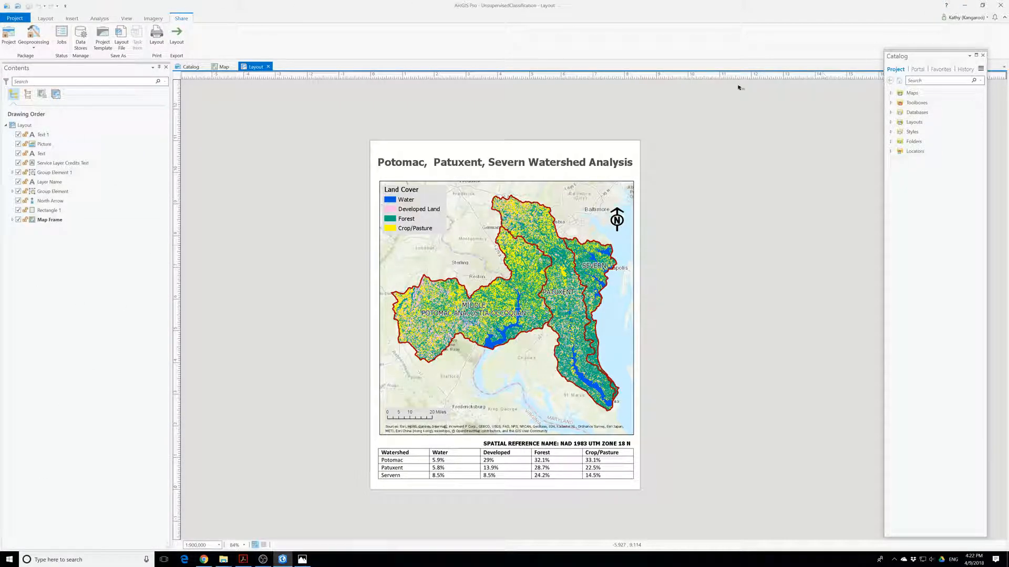
{"action": "left_click", "coordinate": [1004, 6]}
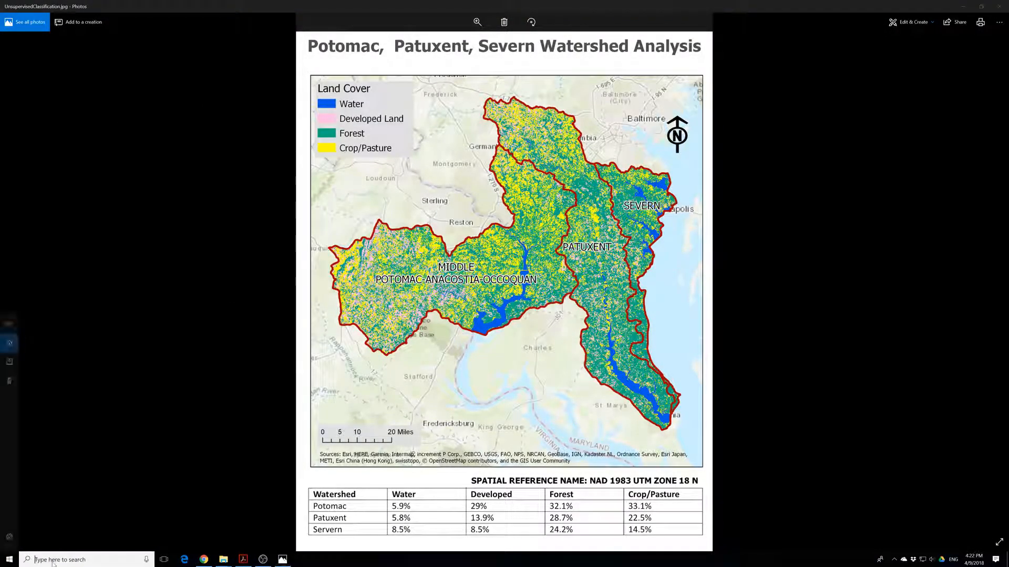
{"action": "left_click", "coordinate": [52, 562]}
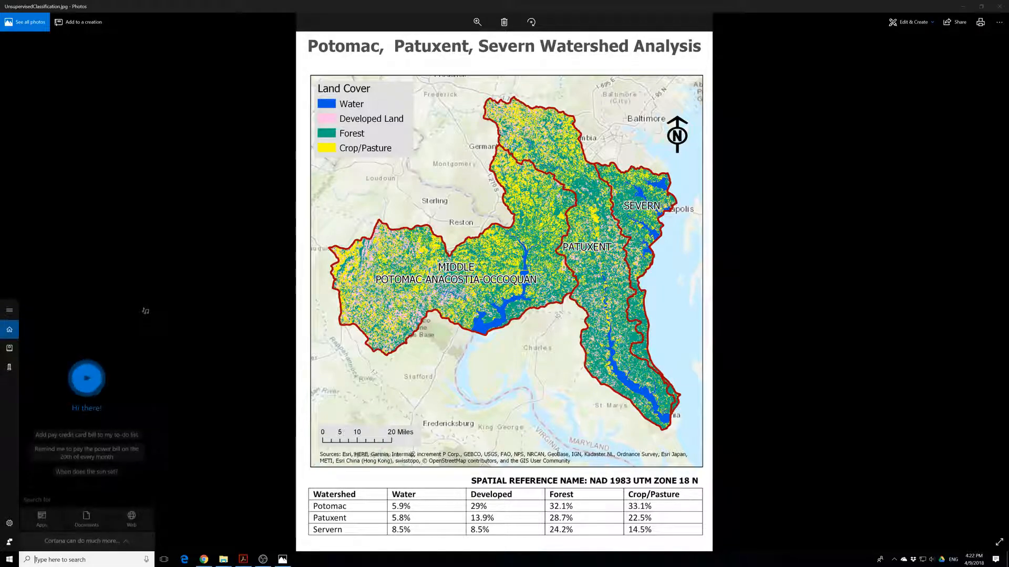
{"action": "type", "text": "arc"}
{"action": "left_click", "coordinate": [104, 349]}
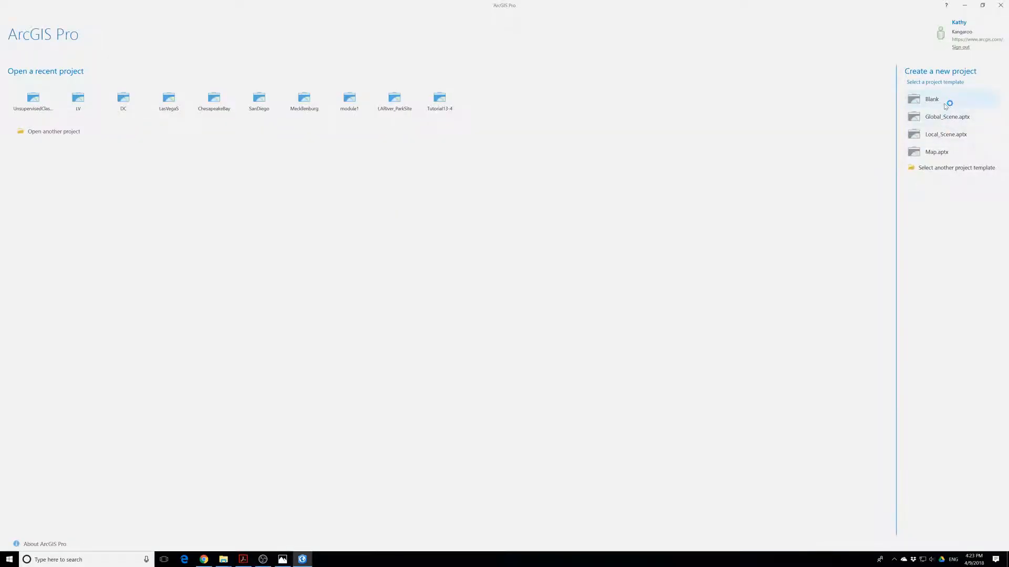
Start a new project from the Blank template and set its location to the MakingSpatialDecision folder under bookdata\GIST1Pro.
{"action": "left_click", "coordinate": [945, 105]}
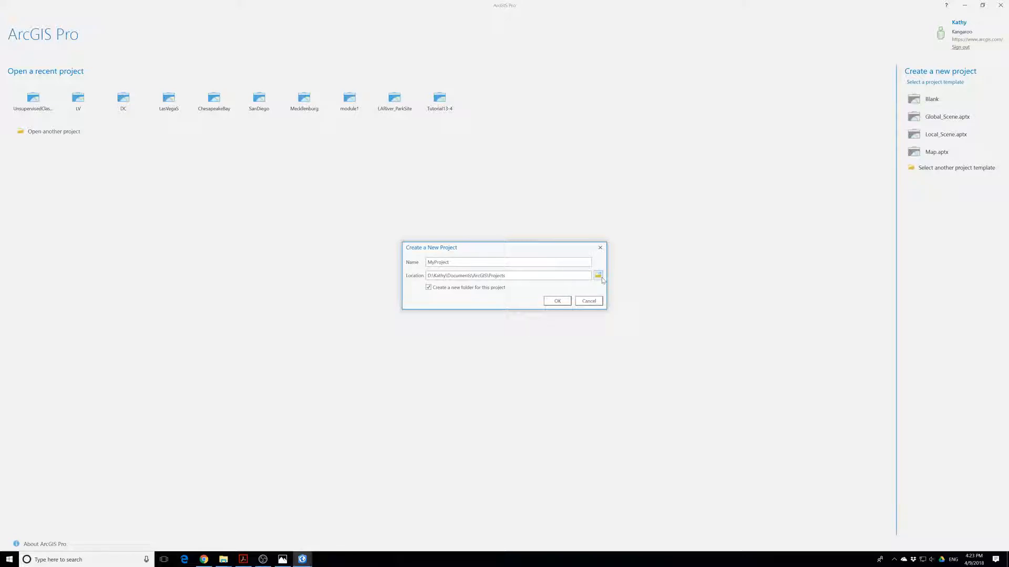
{"action": "left_click", "coordinate": [599, 275]}
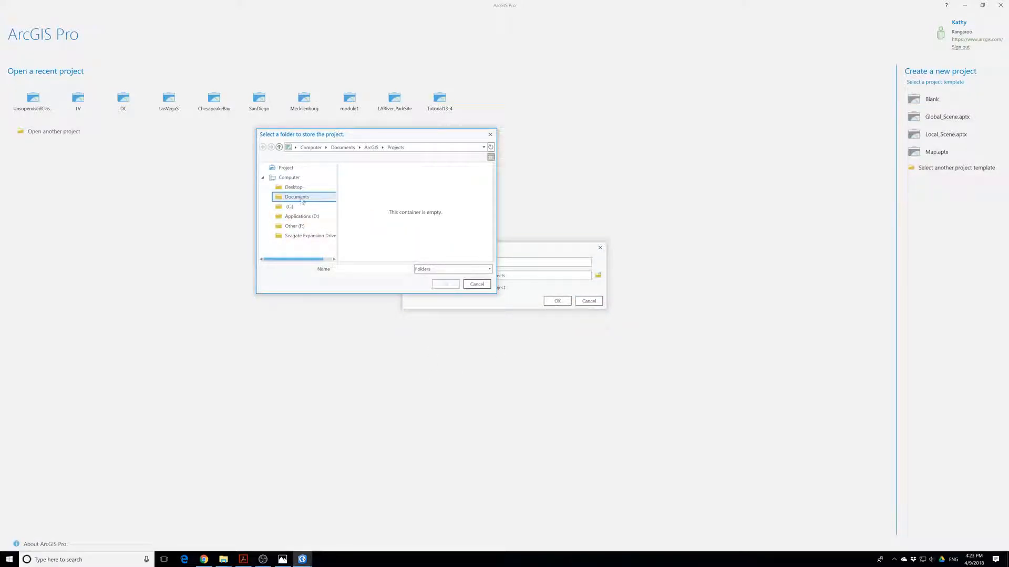
{"action": "left_click", "coordinate": [296, 188]}
{"action": "double_click", "coordinate": [357, 193]}
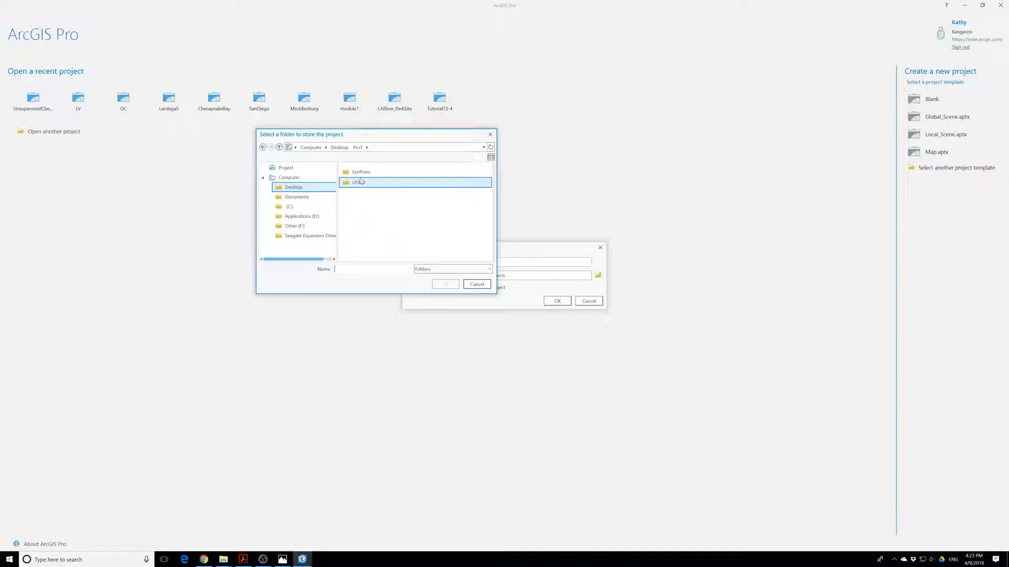
{"action": "left_click", "coordinate": [361, 174]}
{"action": "double_click", "coordinate": [362, 174]}
{"action": "double_click", "coordinate": [363, 175]}
{"action": "left_click", "coordinate": [365, 174]}
{"action": "scroll", "coordinate": [367, 208], "scroll_direction": "down", "scroll_amount": 3}
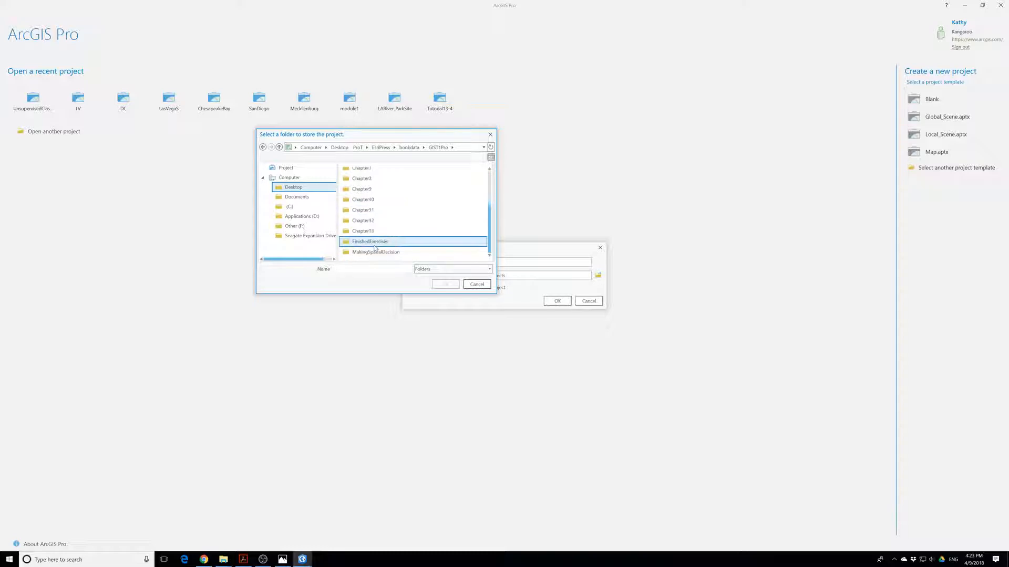
{"action": "left_click", "coordinate": [373, 251]}
{"action": "double_click", "coordinate": [372, 253]}
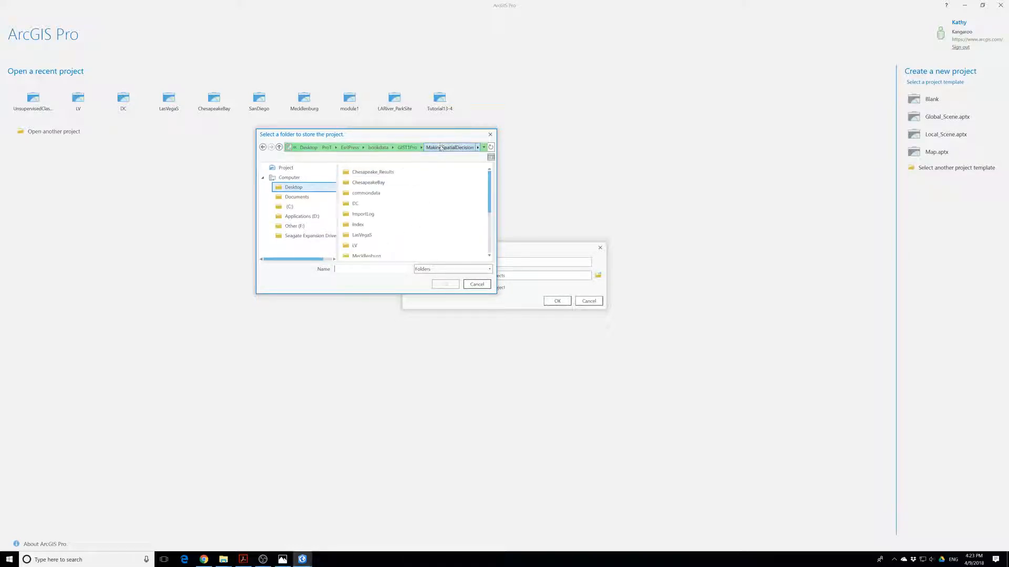
{"action": "left_click", "coordinate": [409, 148]}
{"action": "scroll", "coordinate": [395, 246], "scroll_direction": "down", "scroll_amount": 3}
{"action": "left_click", "coordinate": [375, 252]}
{"action": "left_click", "coordinate": [446, 284]}
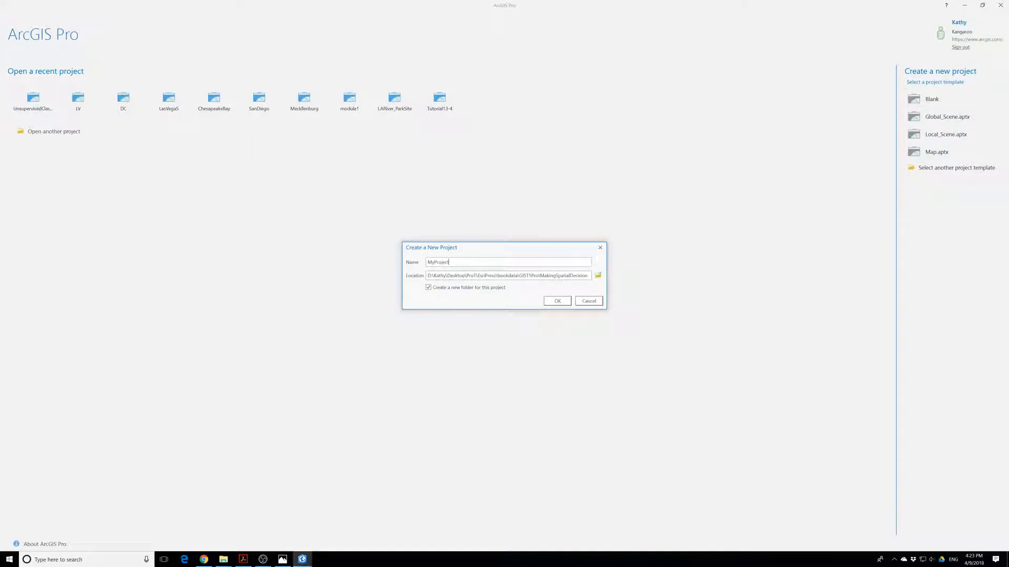
Create the project with the name SupChesapeakResults and insert a new map.
{"action": "type", "text": "SupChesapeakResults"}
{"action": "left_click", "coordinate": [557, 301]}
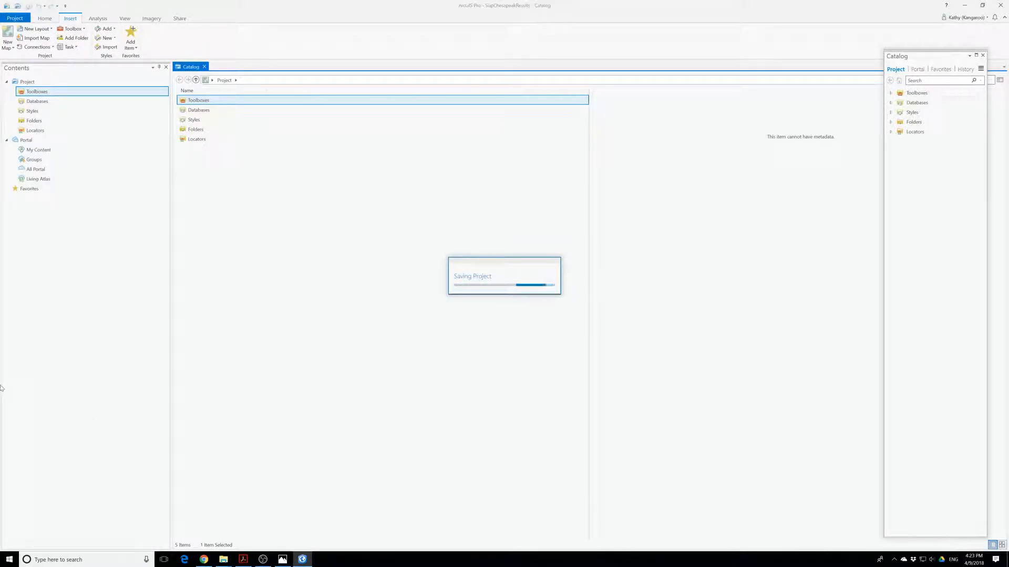
{"action": "left_click", "coordinate": [7, 36]}
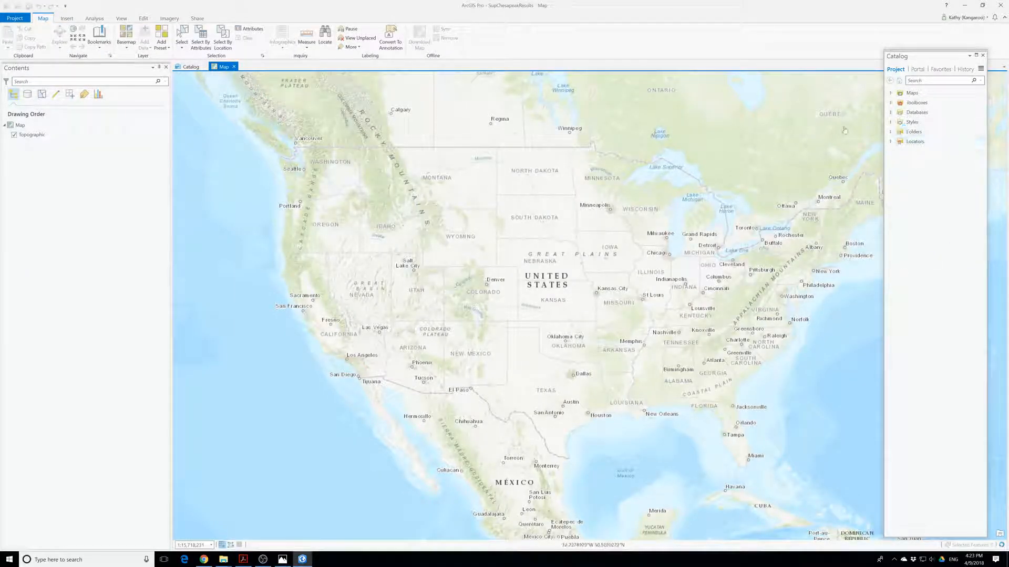
Add a folder connection to the MakingSpatialDecision folder under EsriPress\bookdata\GIST1Pro on the desktop.
{"action": "left_click", "coordinate": [890, 133]}
{"action": "right_click", "coordinate": [898, 132]}
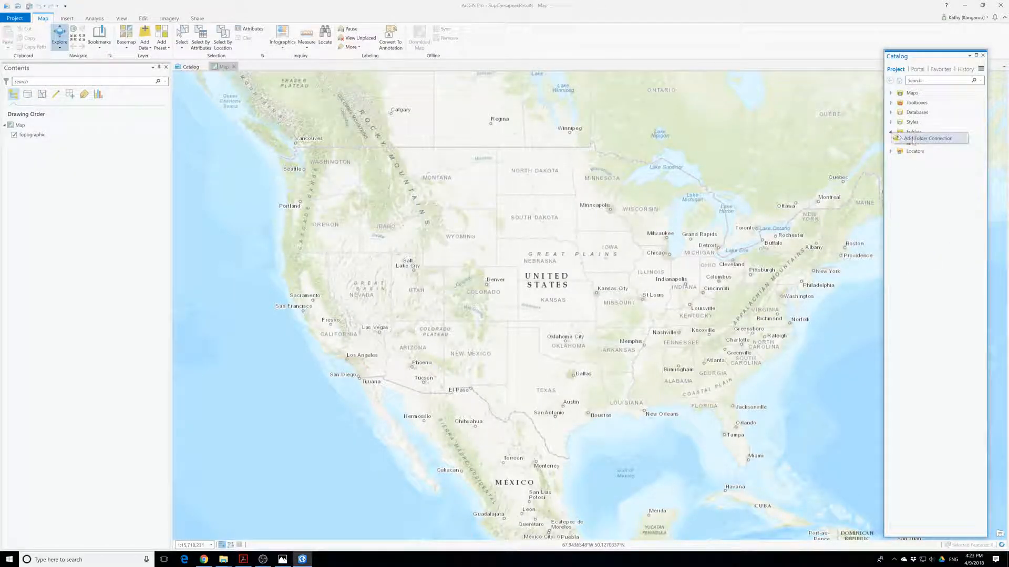
{"action": "left_click", "coordinate": [911, 139]}
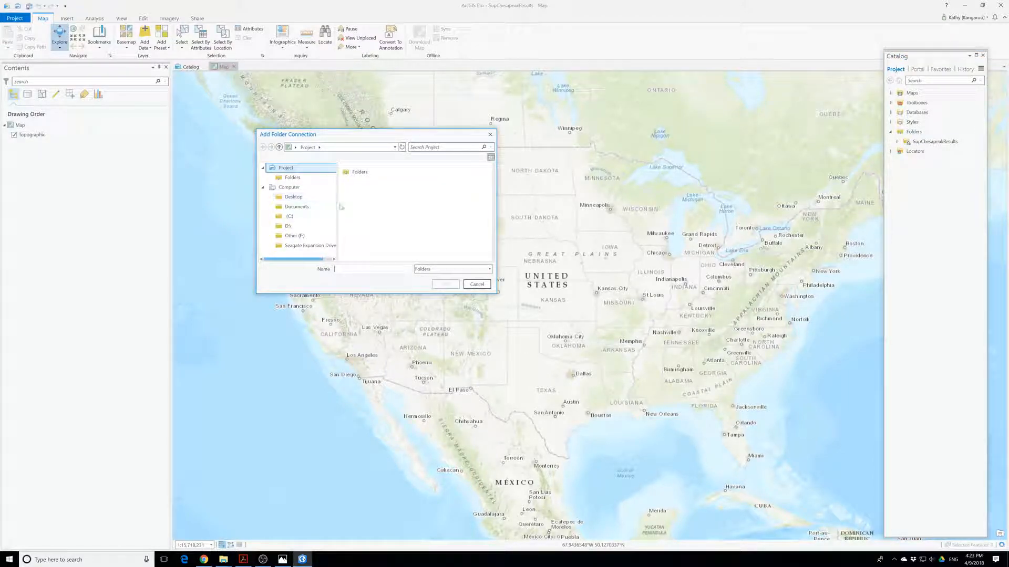
{"action": "left_click", "coordinate": [293, 197]}
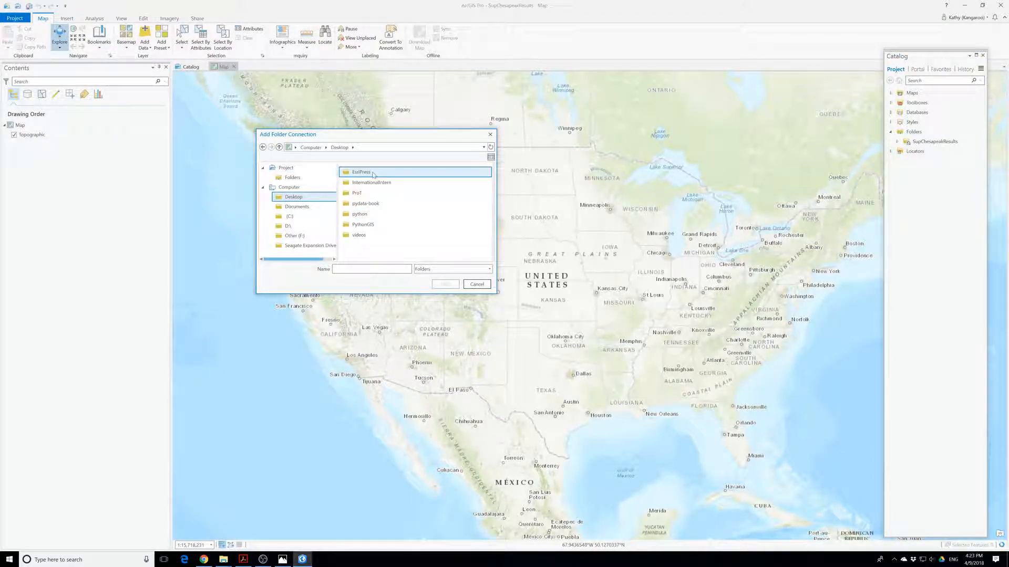
{"action": "double_click", "coordinate": [373, 193]}
{"action": "double_click", "coordinate": [360, 173]}
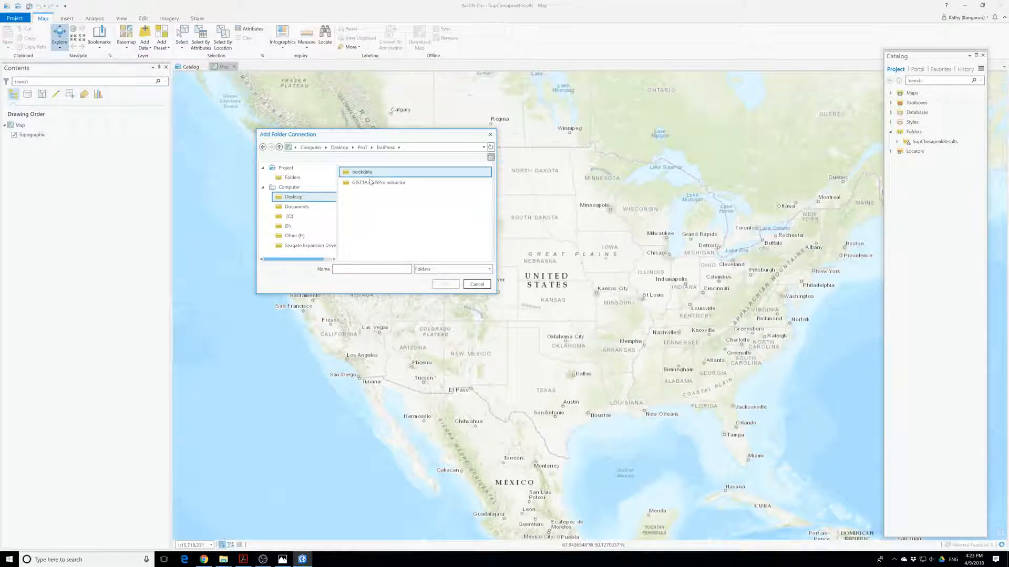
{"action": "double_click", "coordinate": [363, 173]}
{"action": "double_click", "coordinate": [364, 174]}
{"action": "scroll", "coordinate": [368, 220], "scroll_direction": "down", "scroll_amount": 2}
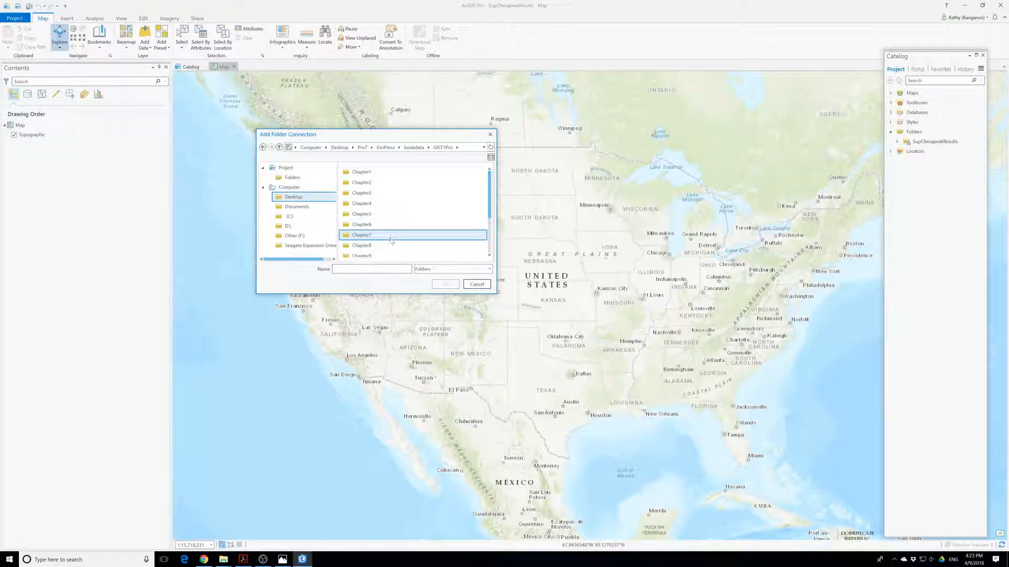
{"action": "left_click", "coordinate": [375, 252]}
{"action": "left_click", "coordinate": [445, 285]}
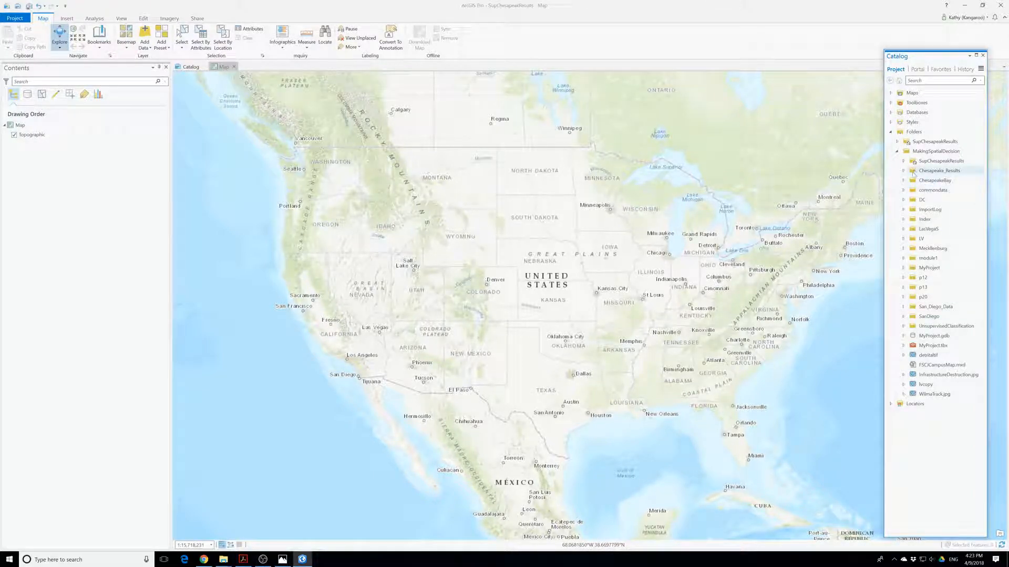
Browse the ChesapeakeBay, p13 and p20 folders within MakingSpatialDecision for the geodatabase holding the Chesapeake Bay data.
{"action": "left_click", "coordinate": [916, 171]}
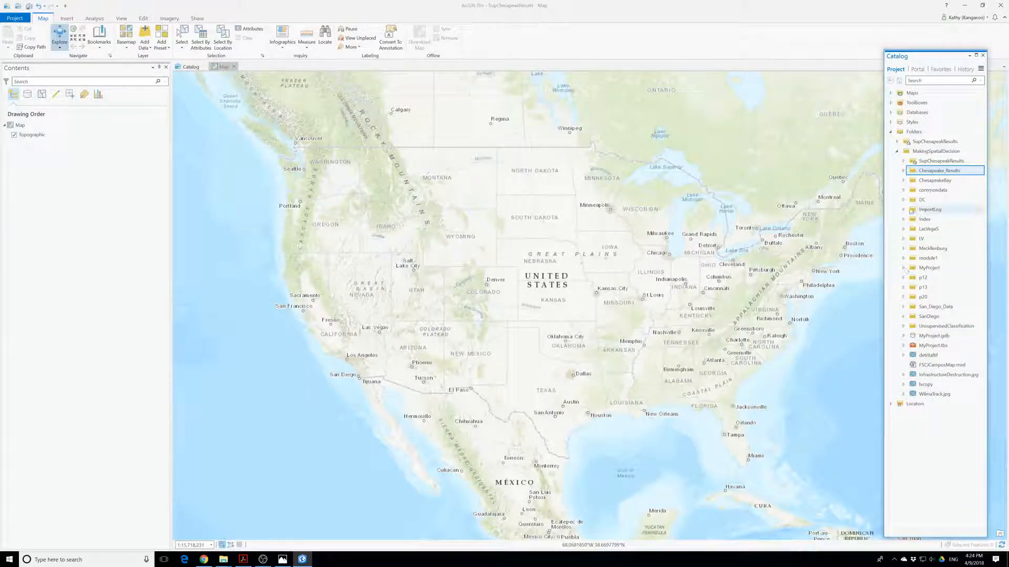
{"action": "double_click", "coordinate": [909, 181]}
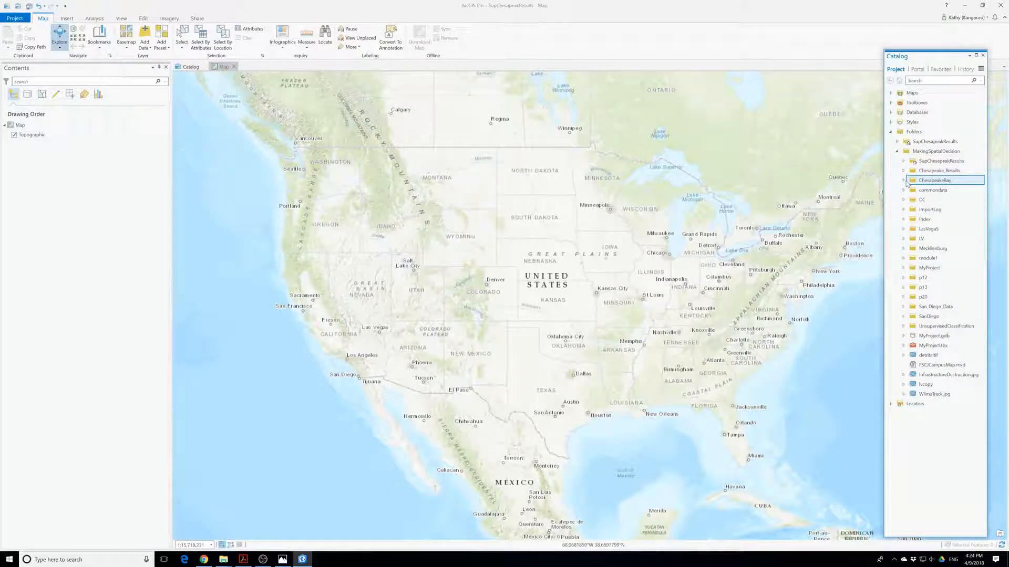
{"action": "left_click", "coordinate": [909, 190]}
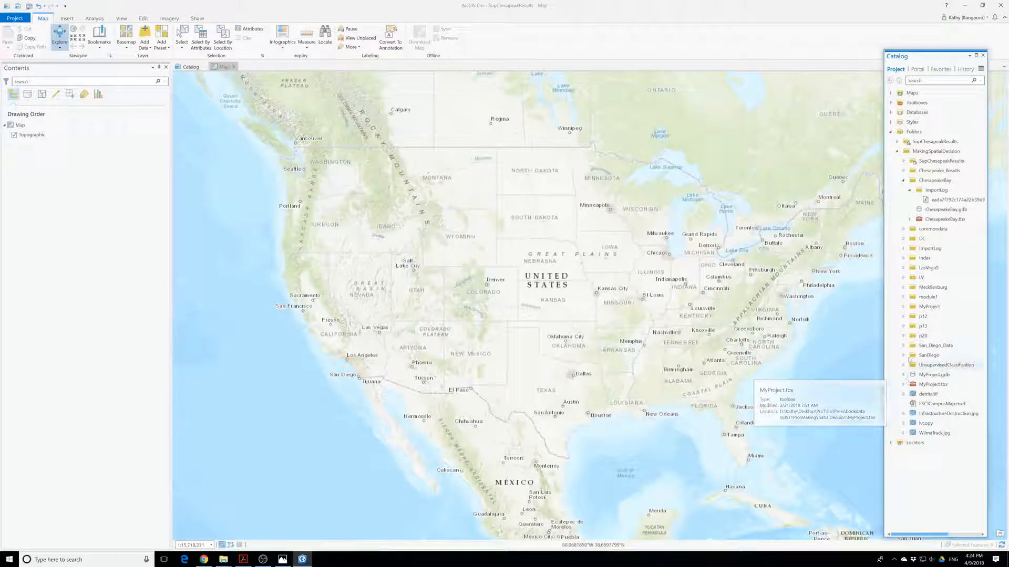
{"action": "left_click", "coordinate": [903, 326]}
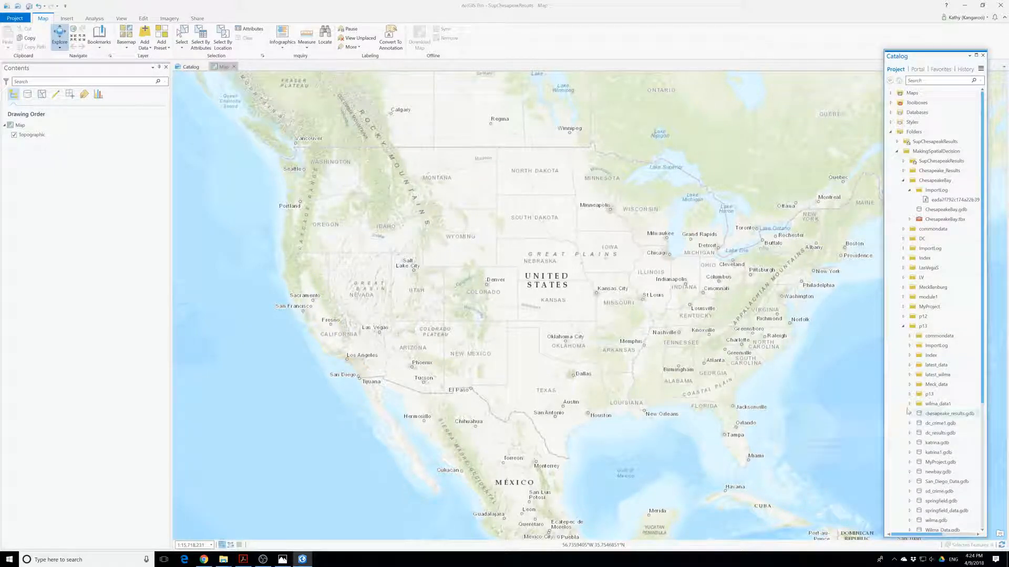
{"action": "scroll", "coordinate": [911, 417], "scroll_direction": "down", "scroll_amount": 1}
{"action": "scroll", "coordinate": [917, 477], "scroll_direction": "down", "scroll_amount": 2}
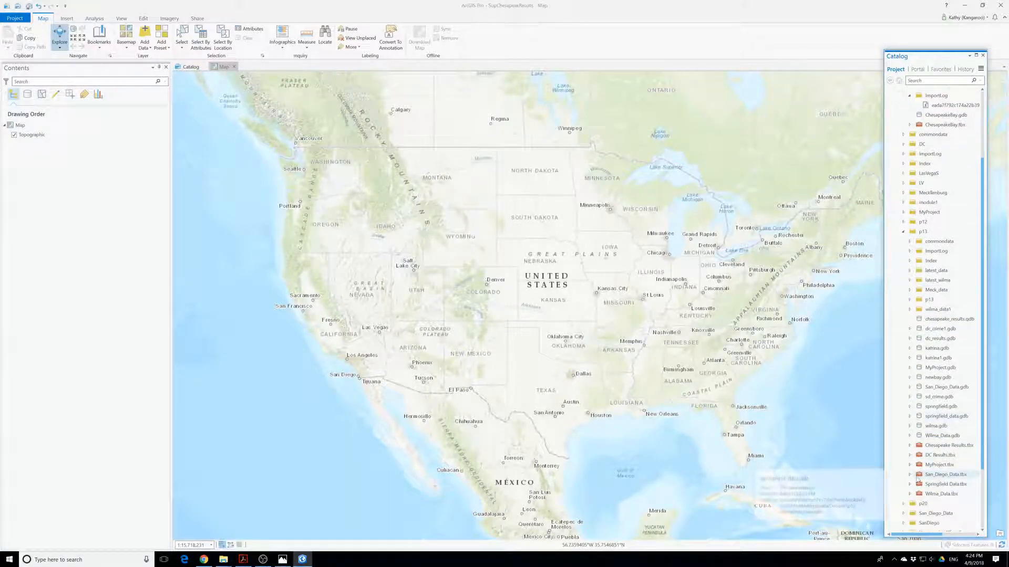
{"action": "scroll", "coordinate": [906, 470], "scroll_direction": "down", "scroll_amount": 1}
{"action": "left_click", "coordinate": [905, 468]}
{"action": "scroll", "coordinate": [905, 469], "scroll_direction": "down", "scroll_amount": 1}
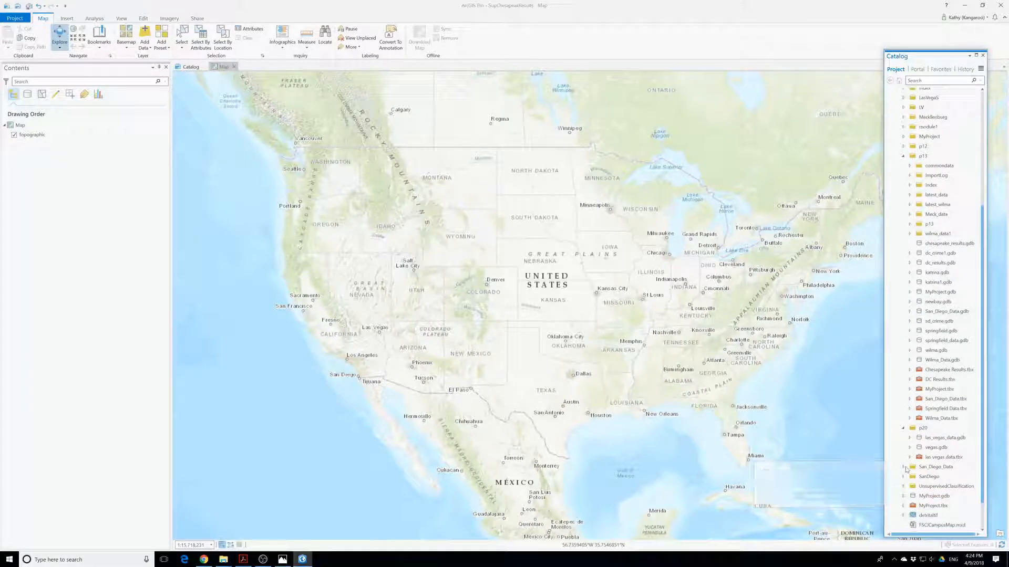
{"action": "left_click", "coordinate": [909, 224]}
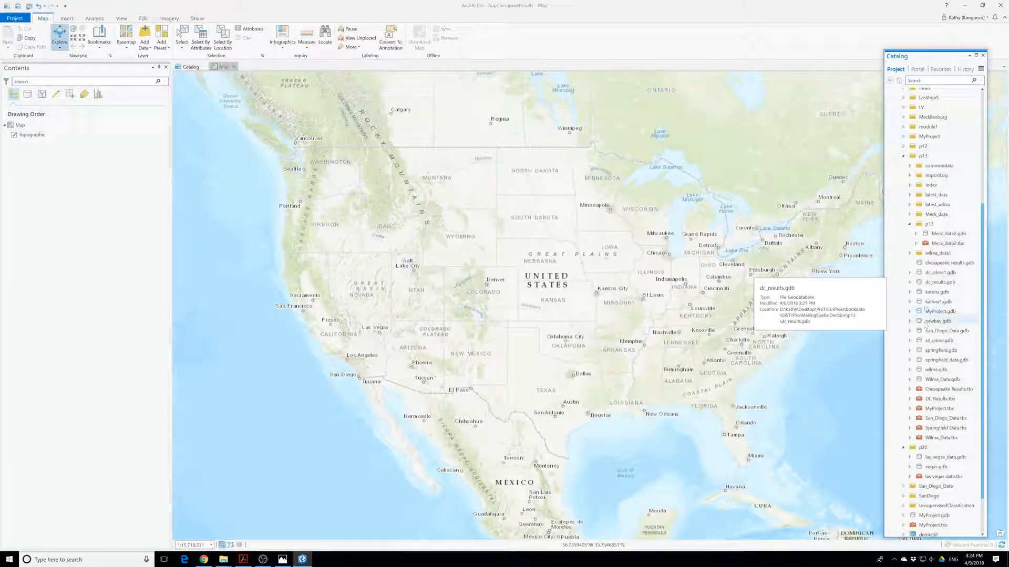
{"action": "left_click", "coordinate": [918, 265]}
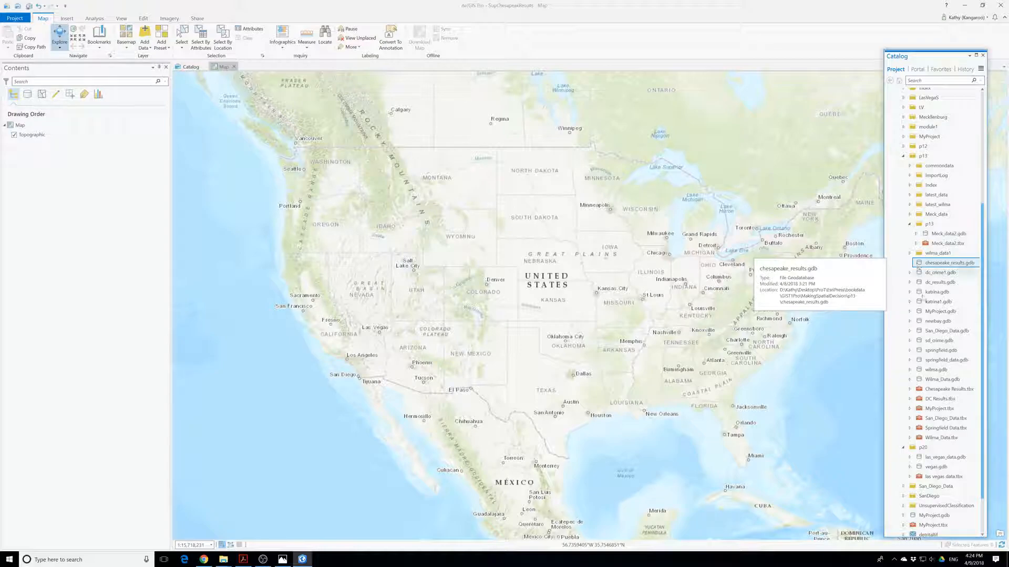
{"action": "left_click", "coordinate": [918, 265]}
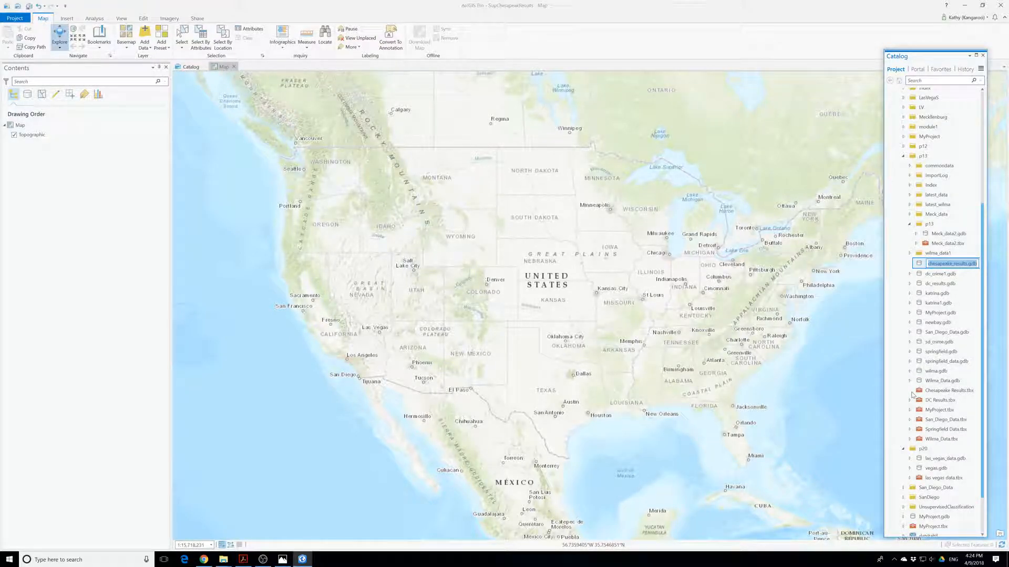
{"action": "left_click", "coordinate": [911, 392]}
{"action": "left_click", "coordinate": [941, 263]}
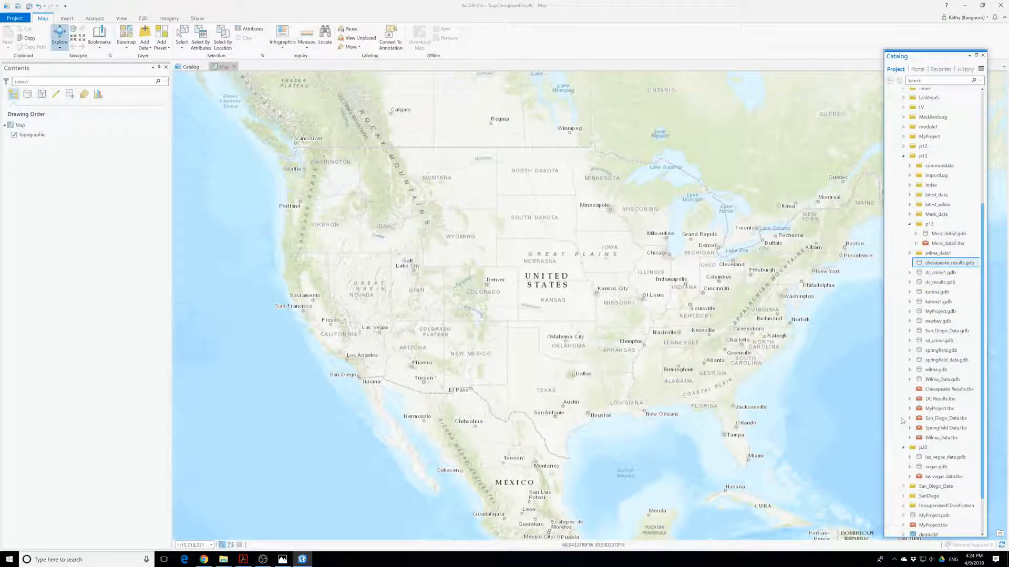
Add the layers feature dataset and the multispec_2006 raster from newbay.gdb in the p13 folder to the current map.
{"action": "left_click", "coordinate": [909, 321]}
{"action": "left_click", "coordinate": [915, 330]}
{"action": "right_click", "coordinate": [930, 332]}
{"action": "left_click", "coordinate": [962, 338]}
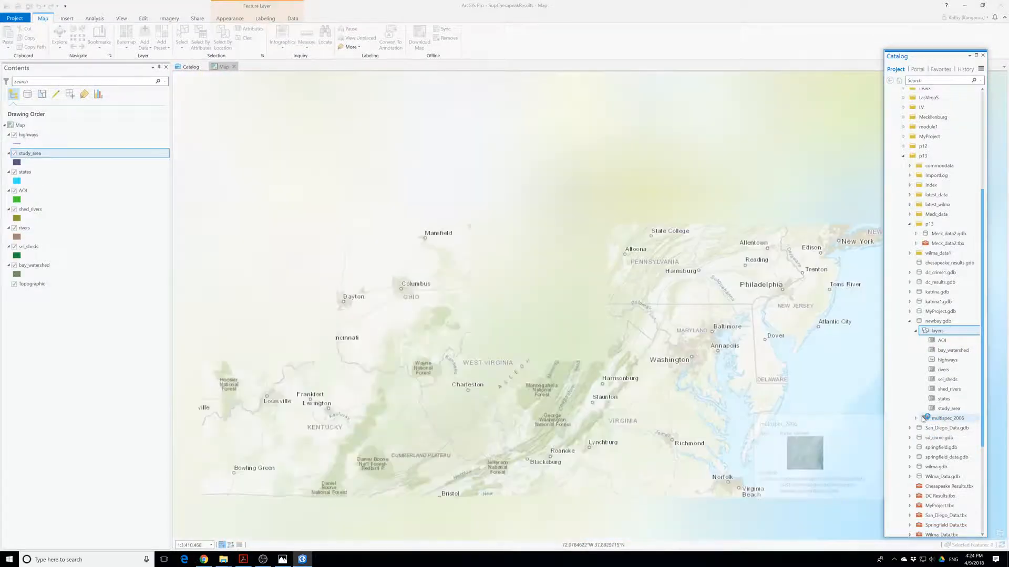
{"action": "right_click", "coordinate": [940, 418]}
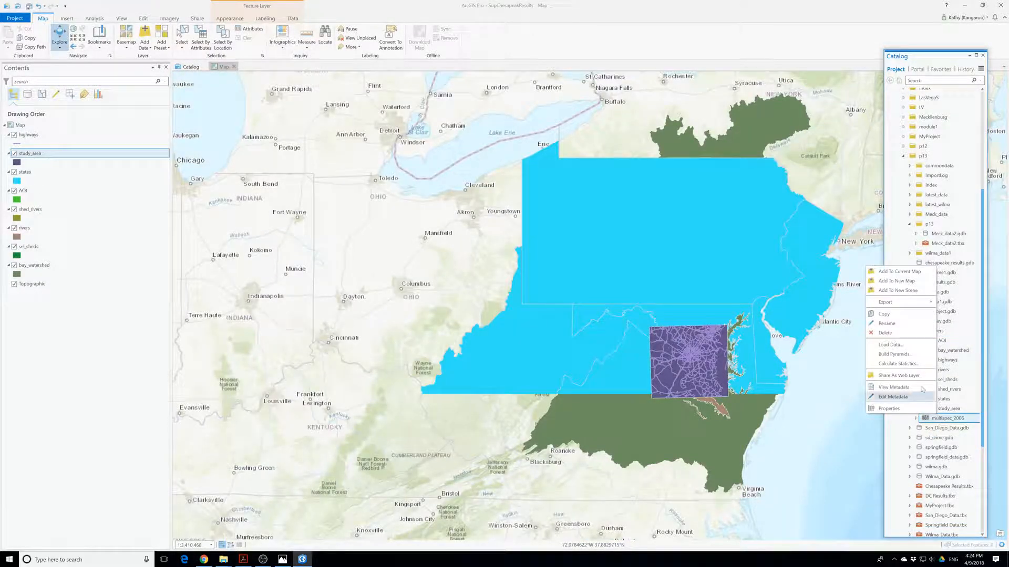
{"action": "left_click", "coordinate": [896, 271]}
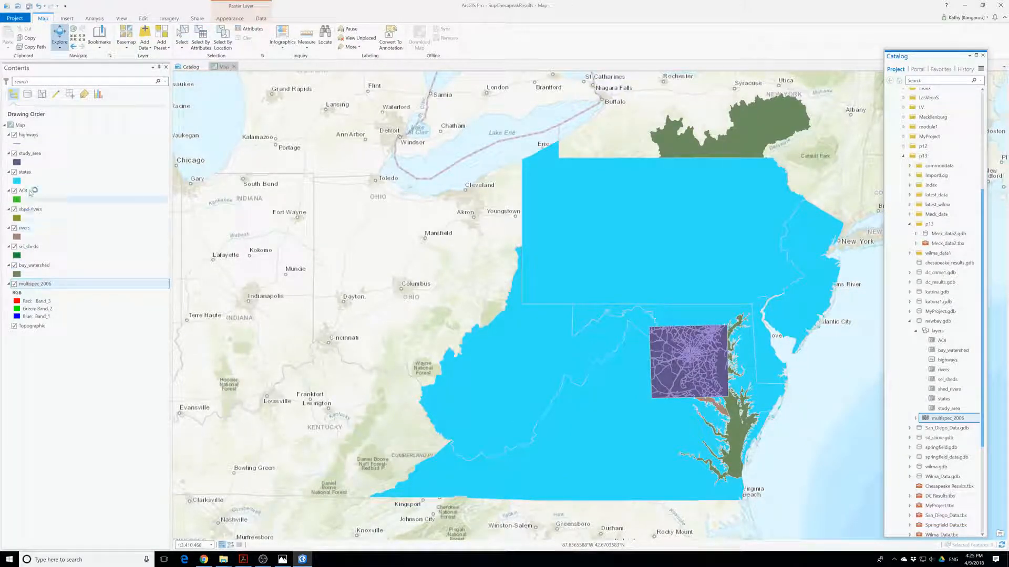
Rename the highways layer as Highways and place the AOI layer directly below it under the name Area Of Interest.
{"action": "left_click", "coordinate": [25, 175]}
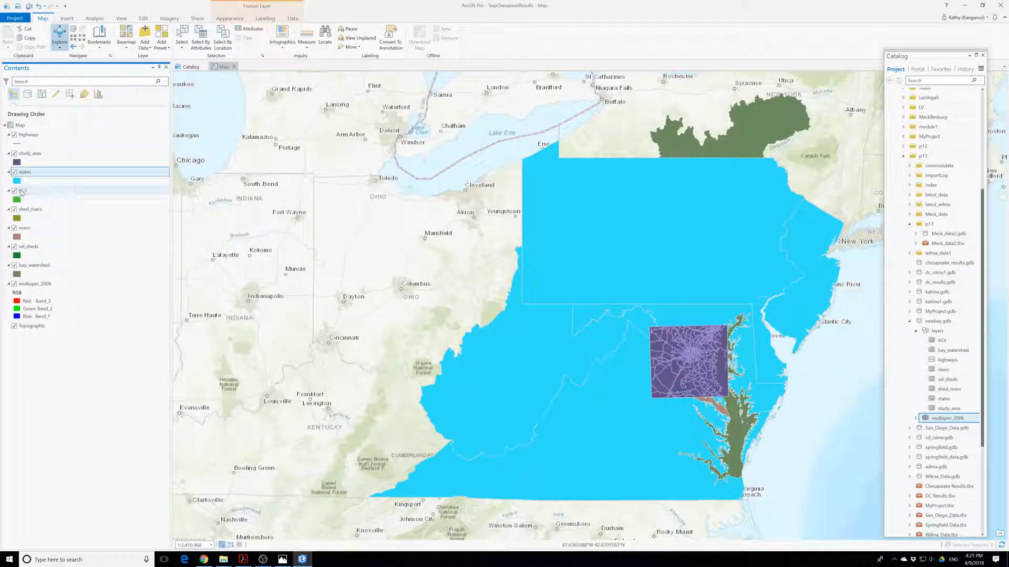
{"action": "left_click", "coordinate": [26, 136]}
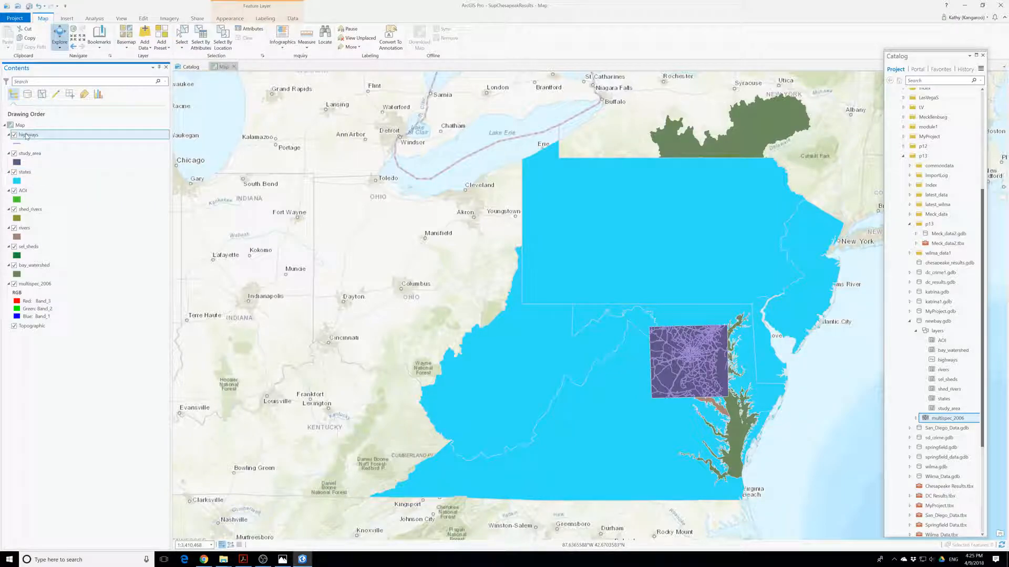
{"action": "right_click", "coordinate": [26, 136]}
{"action": "left_click", "coordinate": [23, 136]}
{"action": "type", "text": "Highways"}
{"action": "left_click_drag", "start_coordinate": [24, 191], "coordinate": [23, 154]}
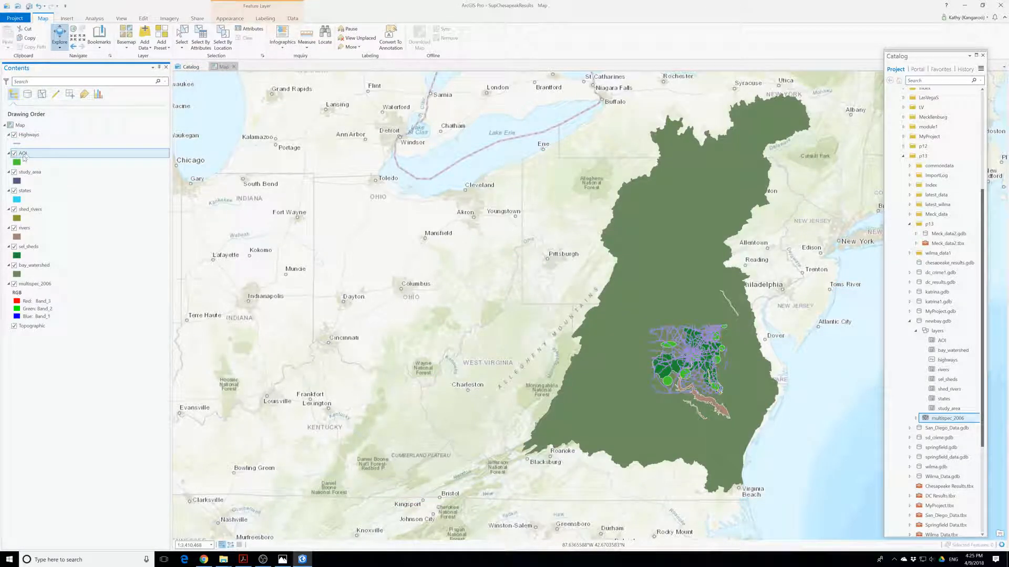
{"action": "type", "text": "rea Of Interest"}
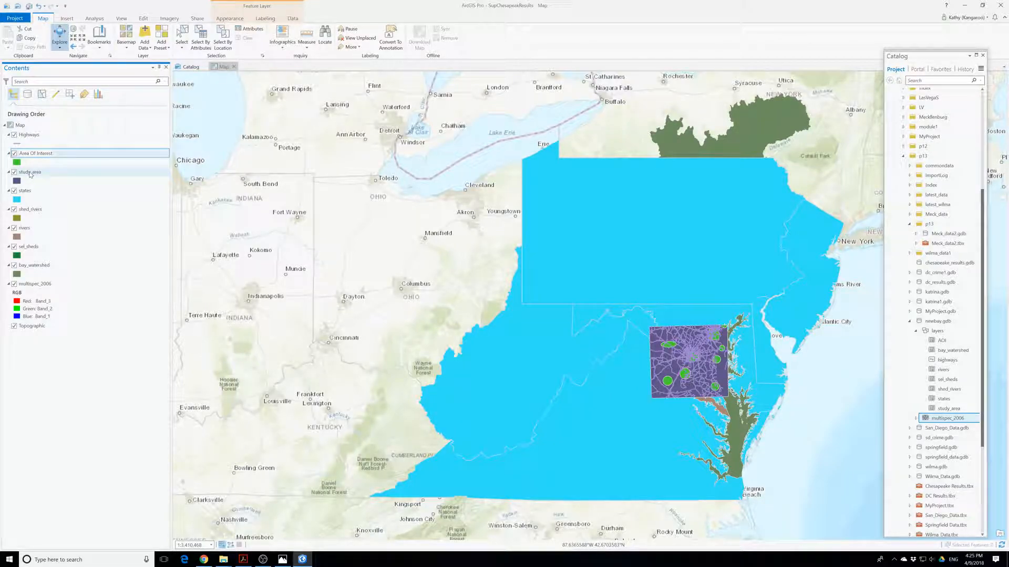
Move the shed_rivers layer directly below Area Of Interest and rename it Selected shed rivers.
{"action": "left_click", "coordinate": [36, 250]}
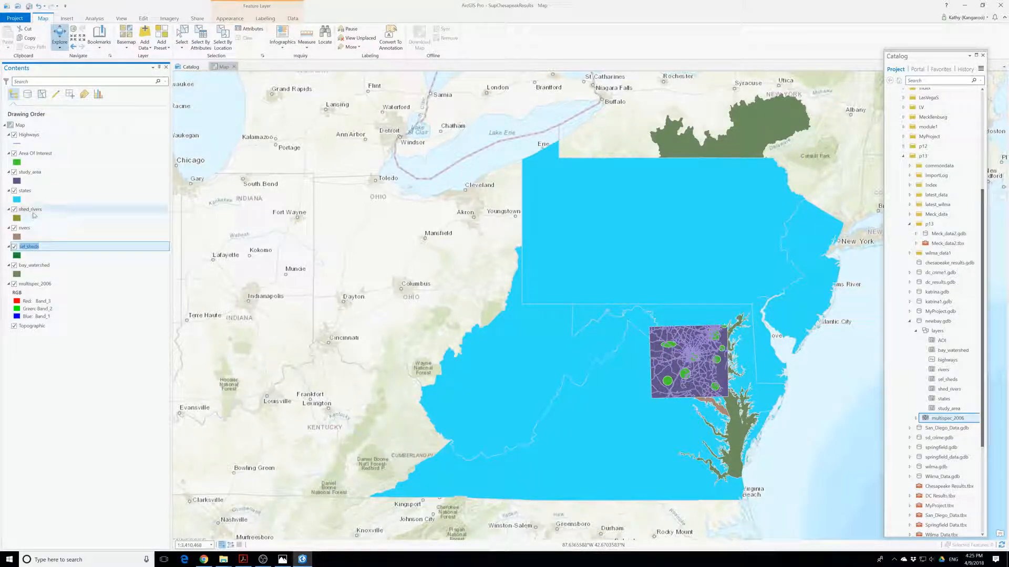
{"action": "left_click", "coordinate": [30, 212]}
{"action": "left_click_drag", "start_coordinate": [30, 214], "coordinate": [22, 175]}
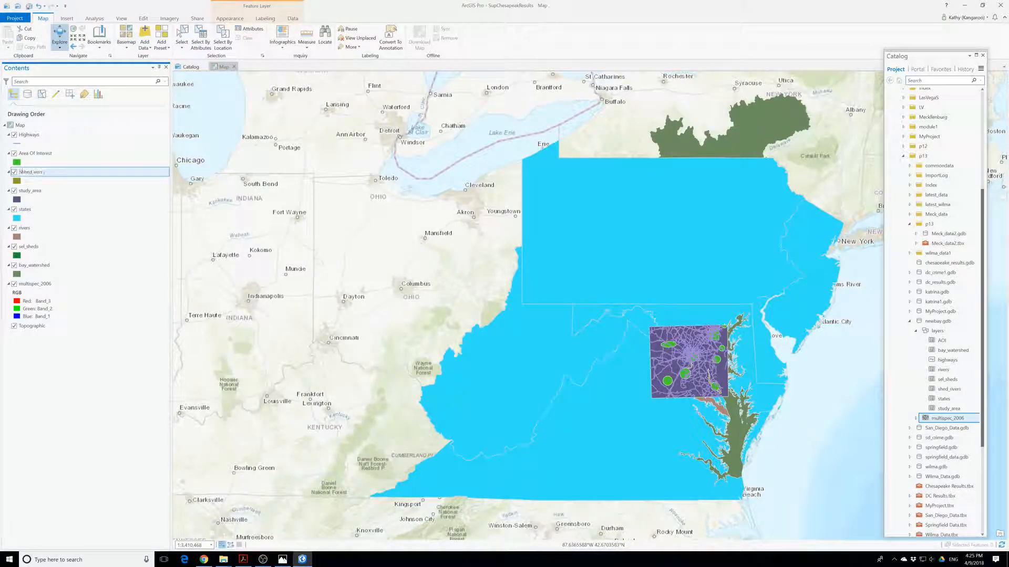
{"action": "type", "text": "elected"}
{"action": "key", "text": "Delete"}
{"action": "key", "text": "Return"}
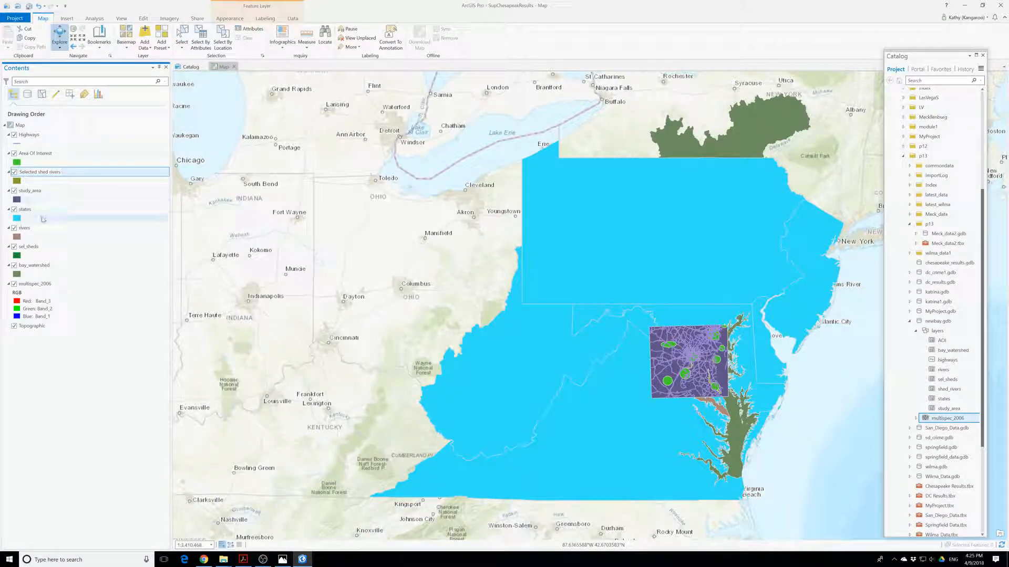
Place the rivers layer, renamed Rivers, directly below Selected shed rivers, with multispec_2006 right beneath it.
{"action": "left_click_drag", "start_coordinate": [24, 229], "coordinate": [22, 193]}
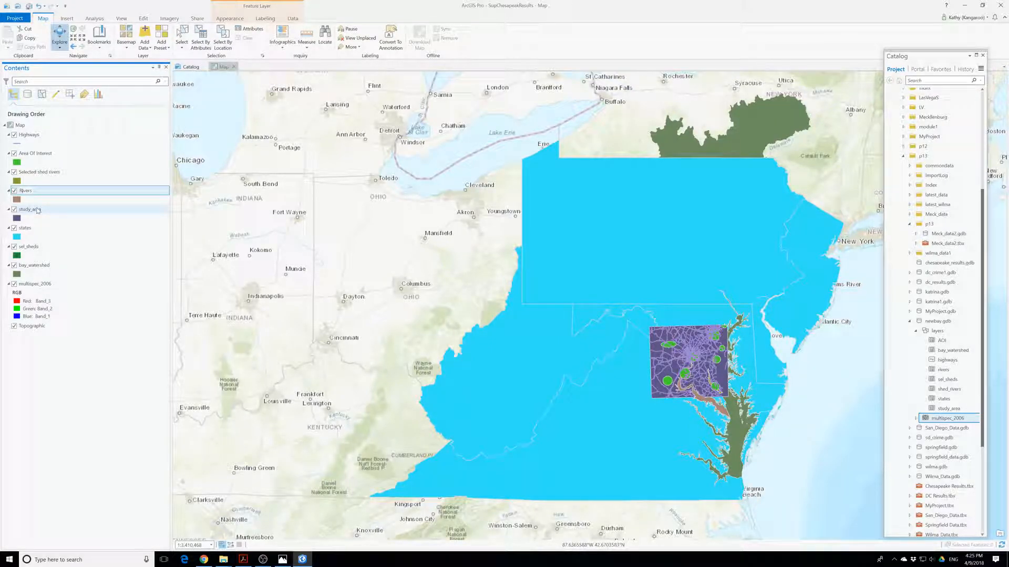
{"action": "left_click", "coordinate": [37, 210]}
{"action": "left_click_drag", "start_coordinate": [32, 285], "coordinate": [37, 217]}
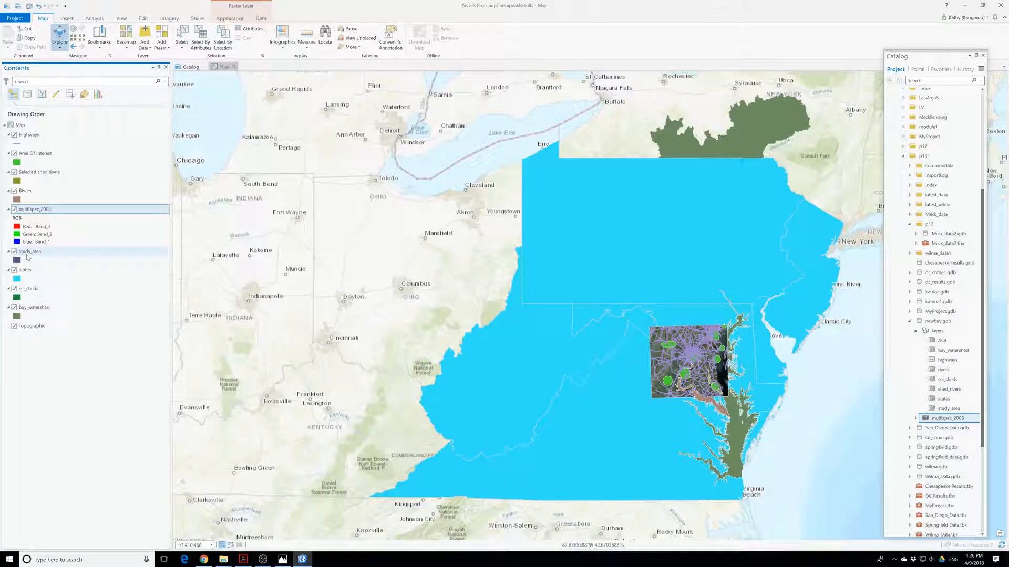
Rename the study_area layer as Study Area.
{"action": "left_click", "coordinate": [29, 252]}
{"action": "left_click", "coordinate": [29, 252]}
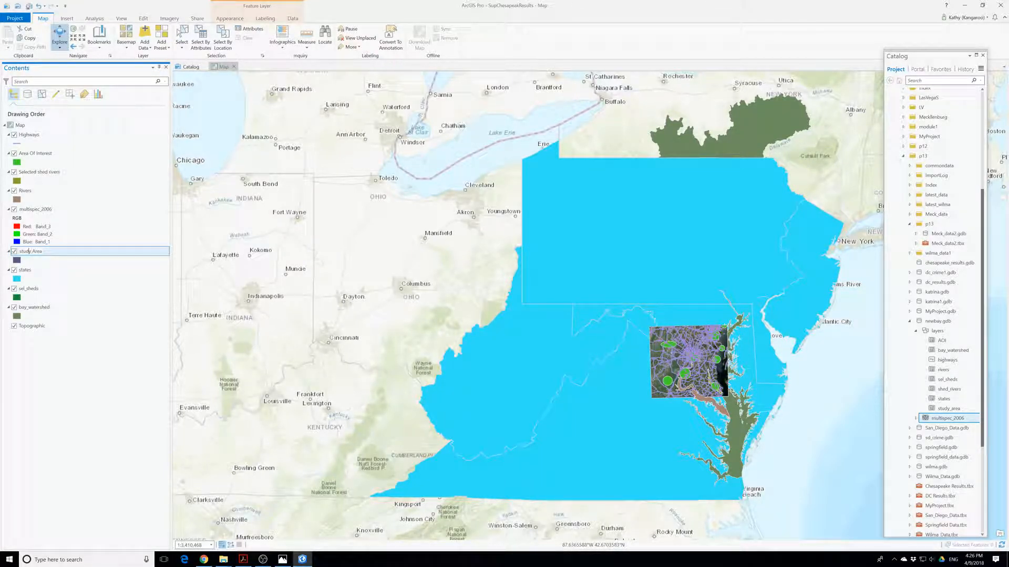
{"action": "left_click", "coordinate": [28, 271]}
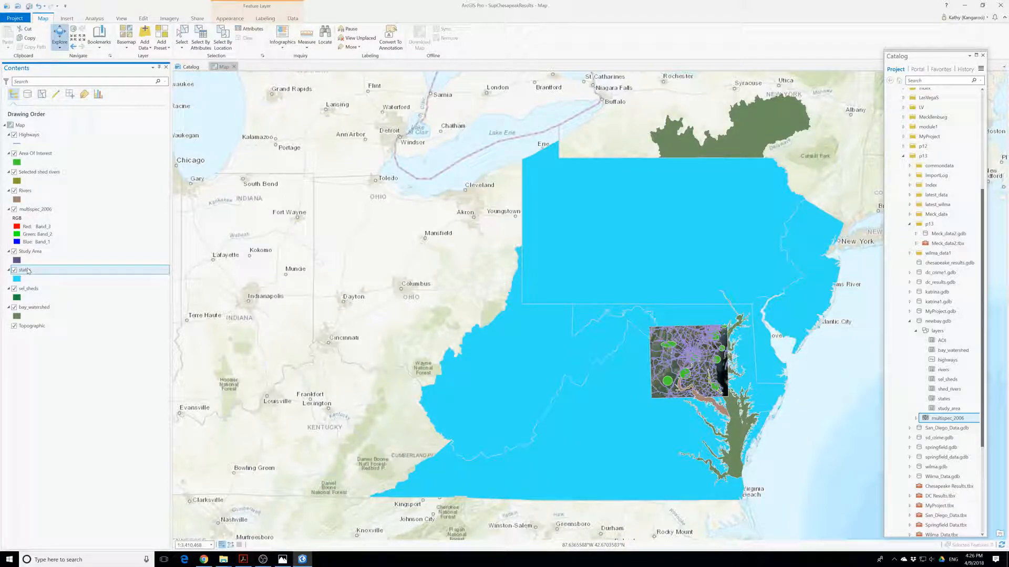
Move the bay_watershed layer above states, directly below Study Area, and rename it Bay watershed.
{"action": "left_click_drag", "start_coordinate": [28, 307], "coordinate": [29, 266]}
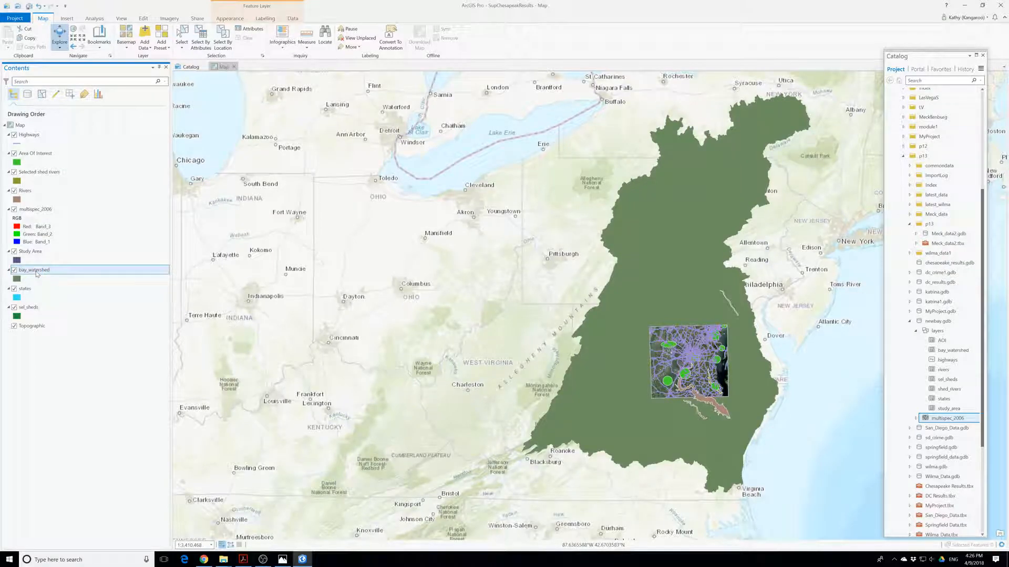
{"action": "left_click", "coordinate": [39, 270]}
{"action": "key", "text": "BackSpace"}
{"action": "key", "text": "BackSpace"}
{"action": "key", "text": "BackSpace"}
{"action": "key", "text": "BackSpace"}
{"action": "key", "text": "BackSpace"}
{"action": "type", "text": "Bay w"}
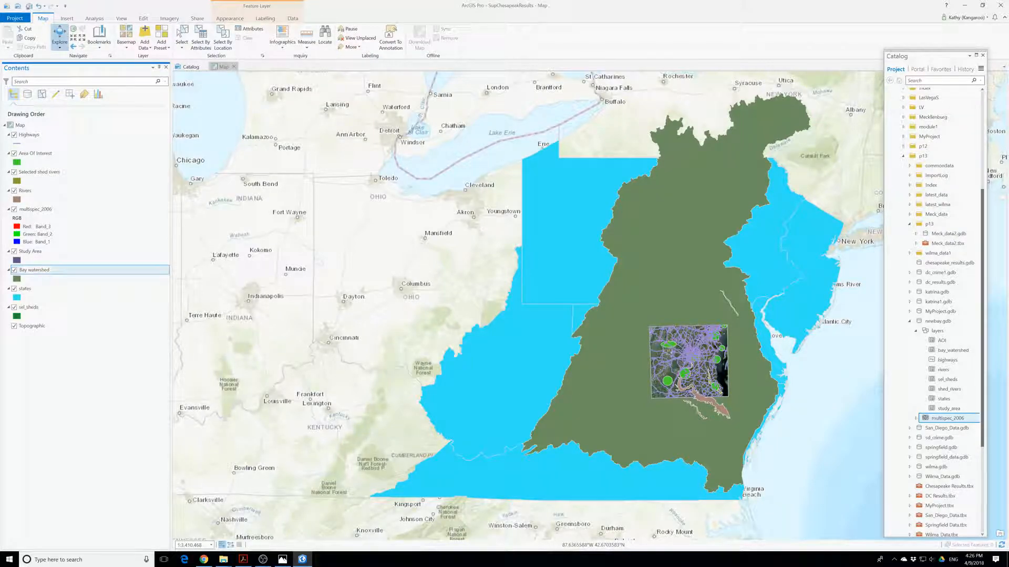
Place the sel_sheds layer directly below Rivers under the name Selected Sheds, and save the project.
{"action": "left_click", "coordinate": [29, 290]}
{"action": "left_click", "coordinate": [29, 308]}
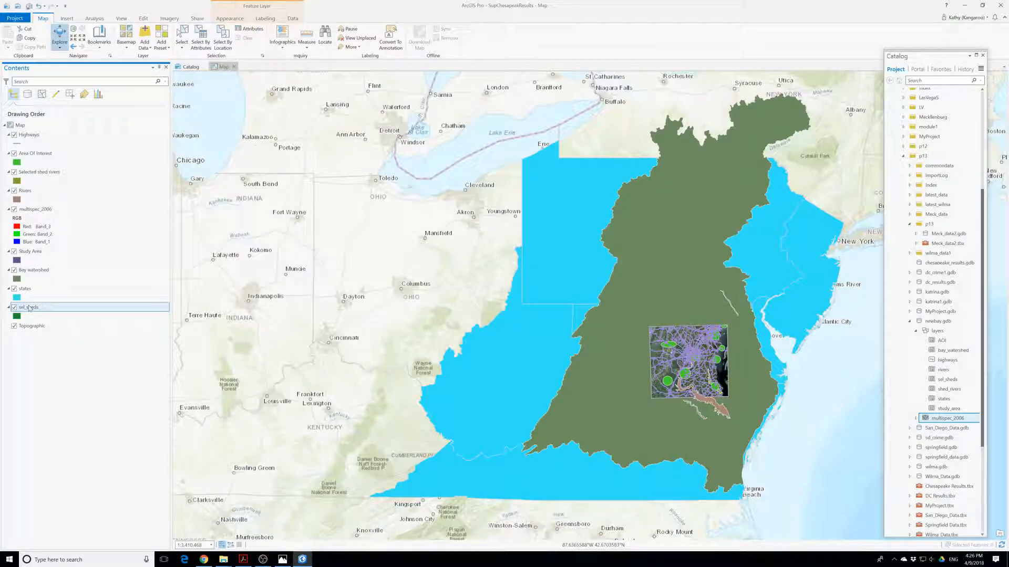
{"action": "left_click_drag", "start_coordinate": [29, 311], "coordinate": [26, 211]}
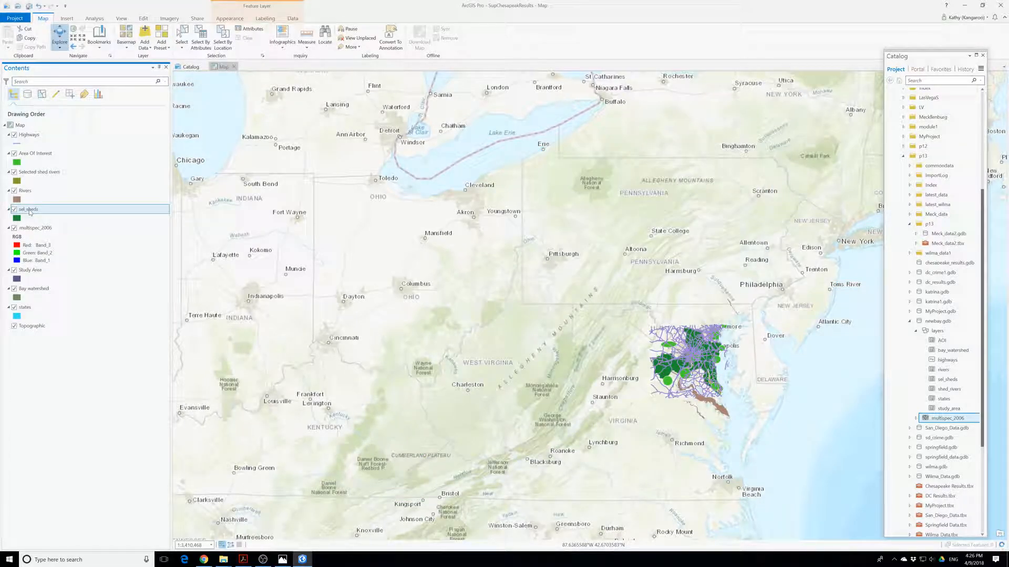
{"action": "left_click", "coordinate": [30, 210]}
{"action": "type", "text": "Selected"}
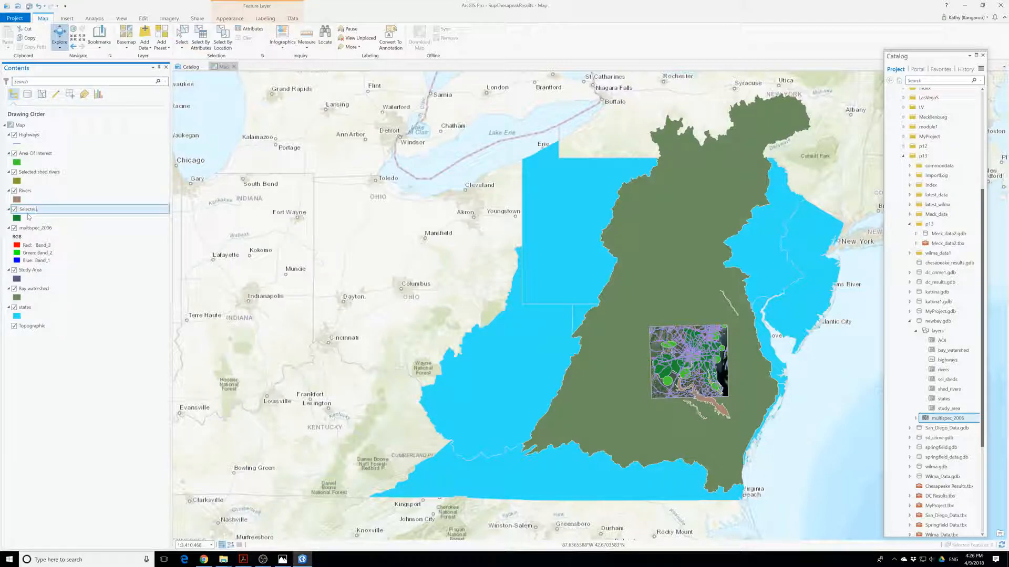
{"action": "type", "text": " Sheds"}
{"action": "key", "text": "Return"}
{"action": "left_click", "coordinate": [29, 6]}
Check the spatial reference of the Highways layer in its source properties.
{"action": "right_click", "coordinate": [25, 135]}
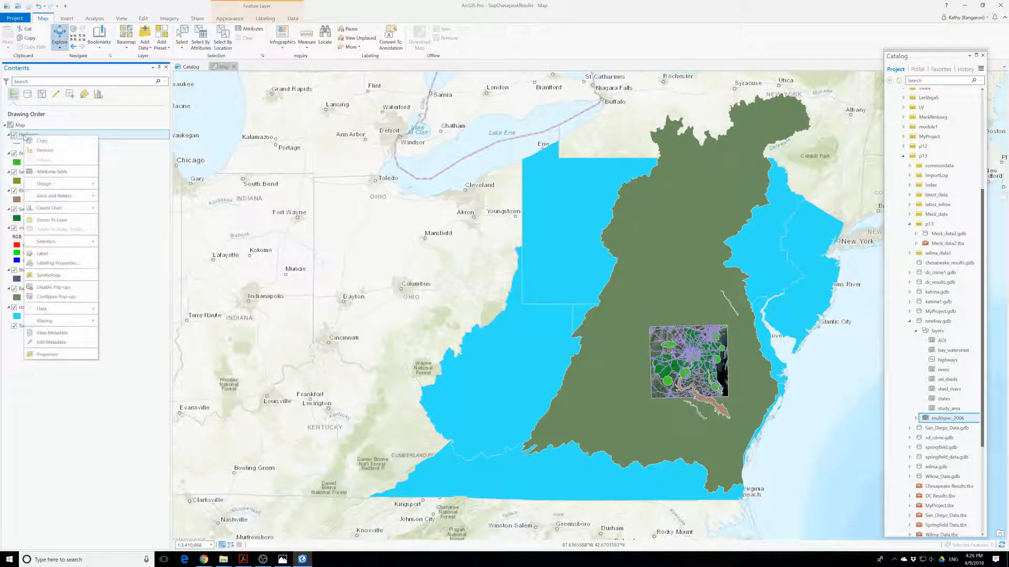
{"action": "left_click", "coordinate": [47, 355]}
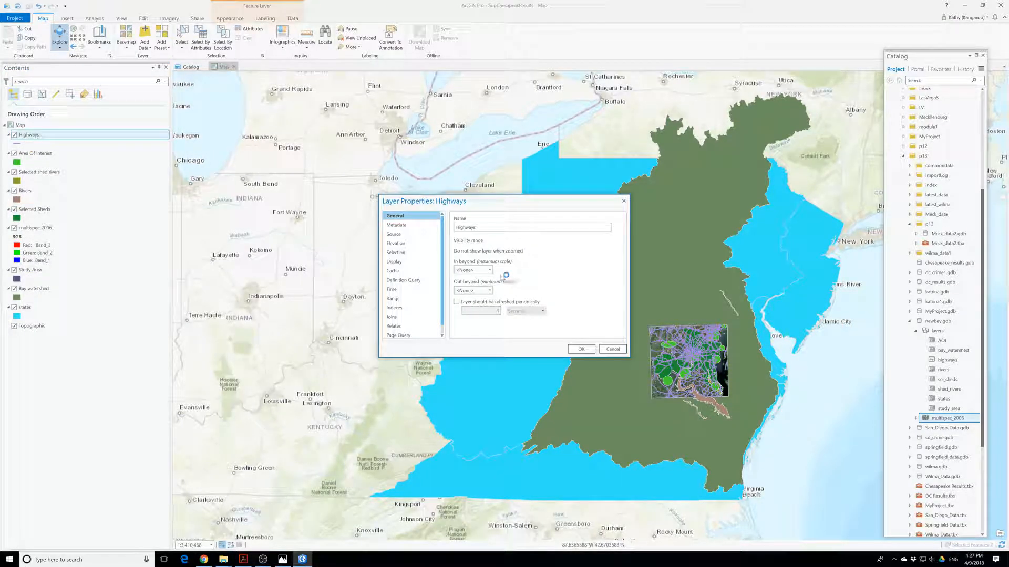
{"action": "left_click", "coordinate": [399, 235]}
{"action": "scroll", "coordinate": [486, 316], "scroll_direction": "down", "scroll_amount": 2}
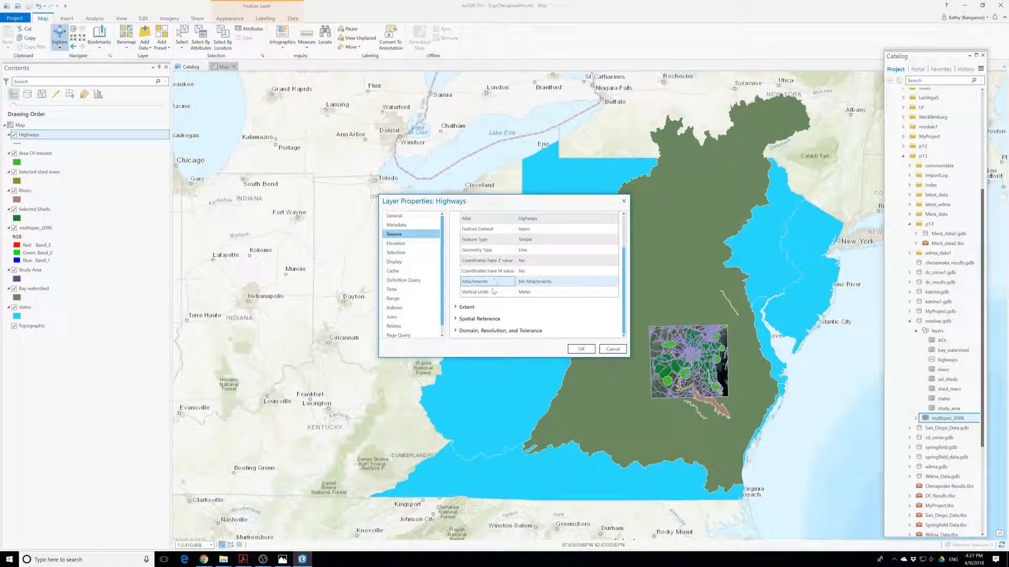
{"action": "left_click", "coordinate": [485, 319]}
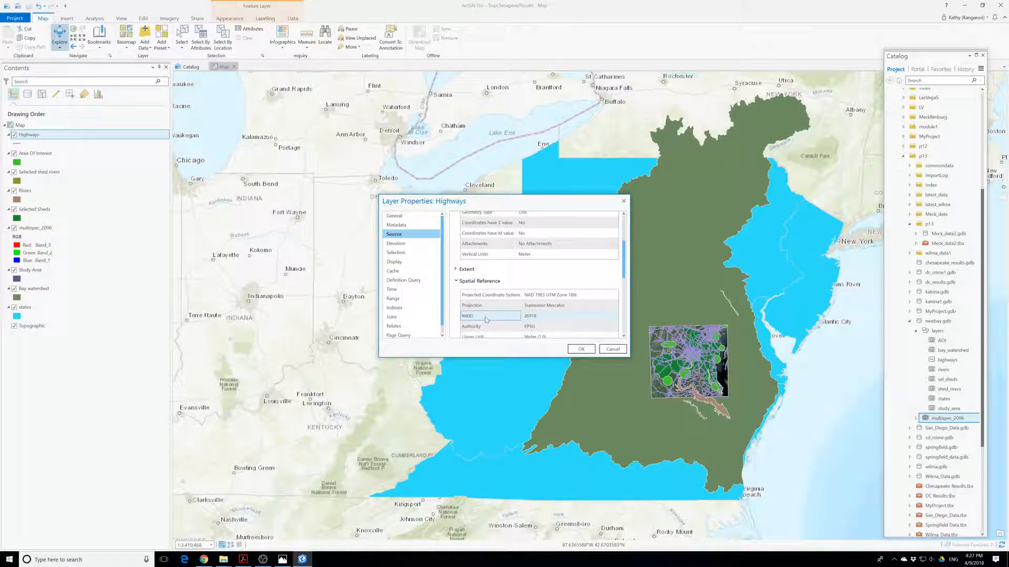
{"action": "left_click", "coordinate": [581, 349]}
Set the map's XY coordinate system to WGS 1984 UTM Zone 18N.
{"action": "left_click", "coordinate": [24, 126]}
{"action": "right_click", "coordinate": [25, 128]}
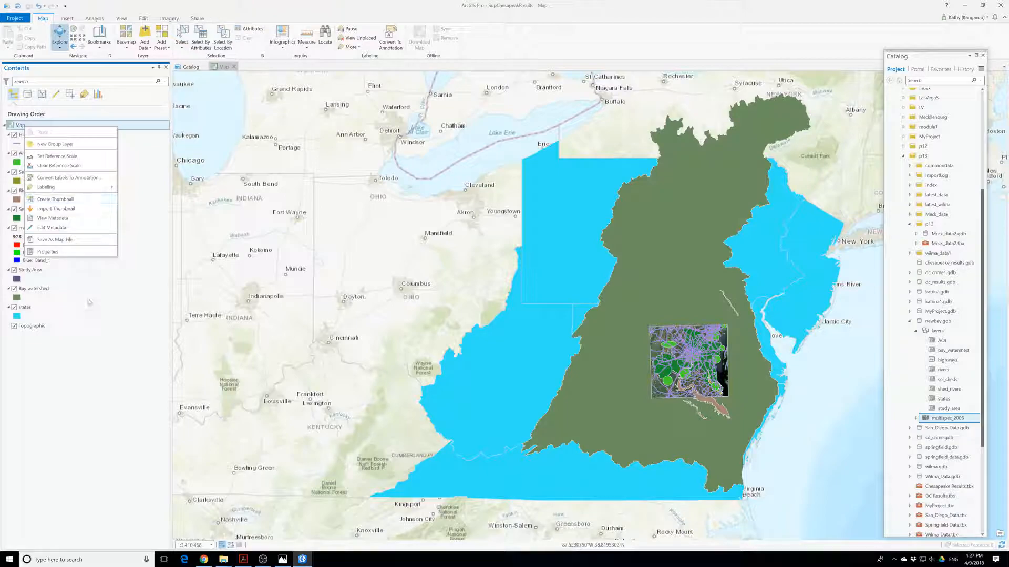
{"action": "left_click", "coordinate": [66, 251]}
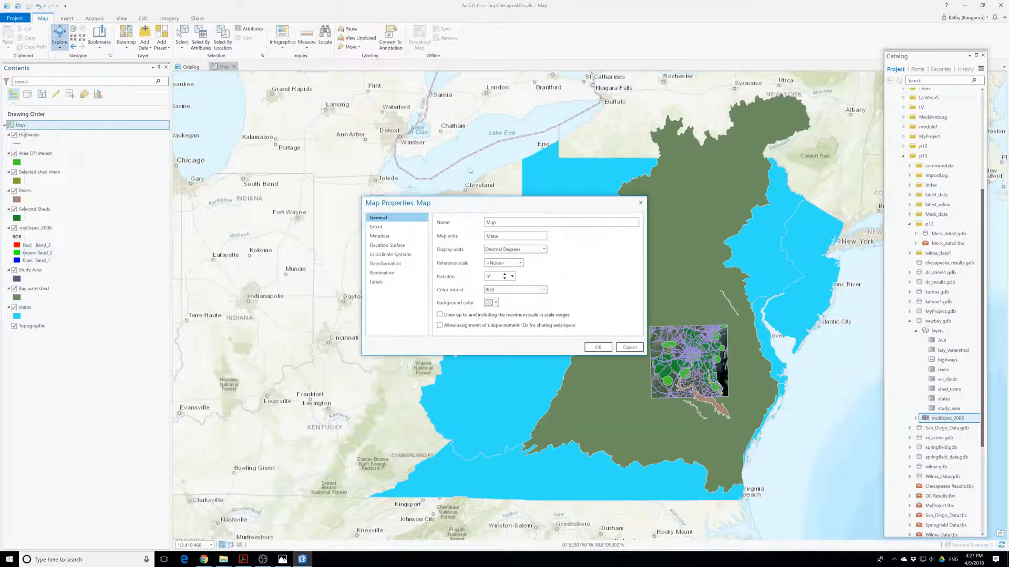
{"action": "left_click", "coordinate": [391, 255]}
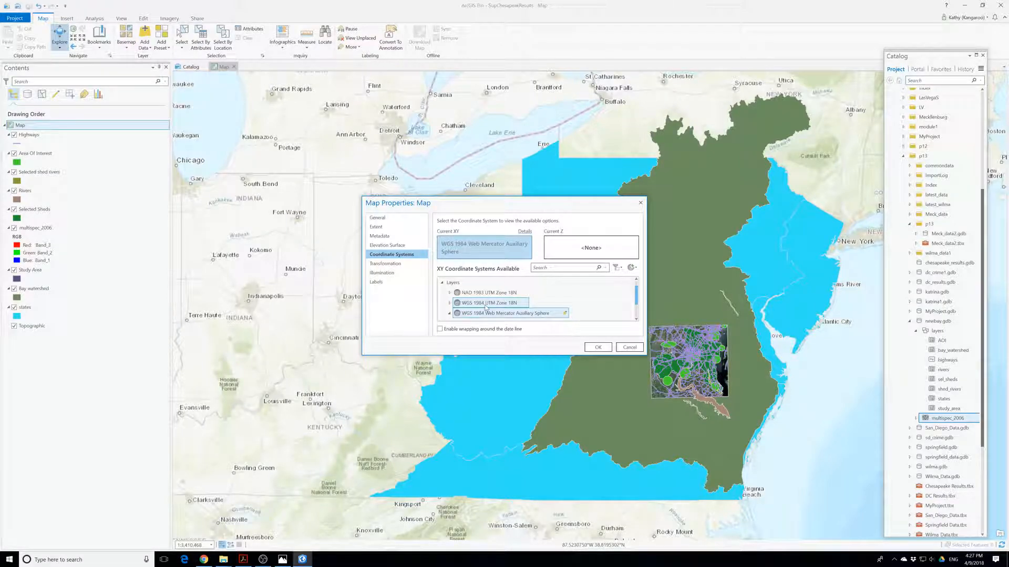
{"action": "left_click", "coordinate": [483, 303]}
{"action": "left_click", "coordinate": [598, 347]}
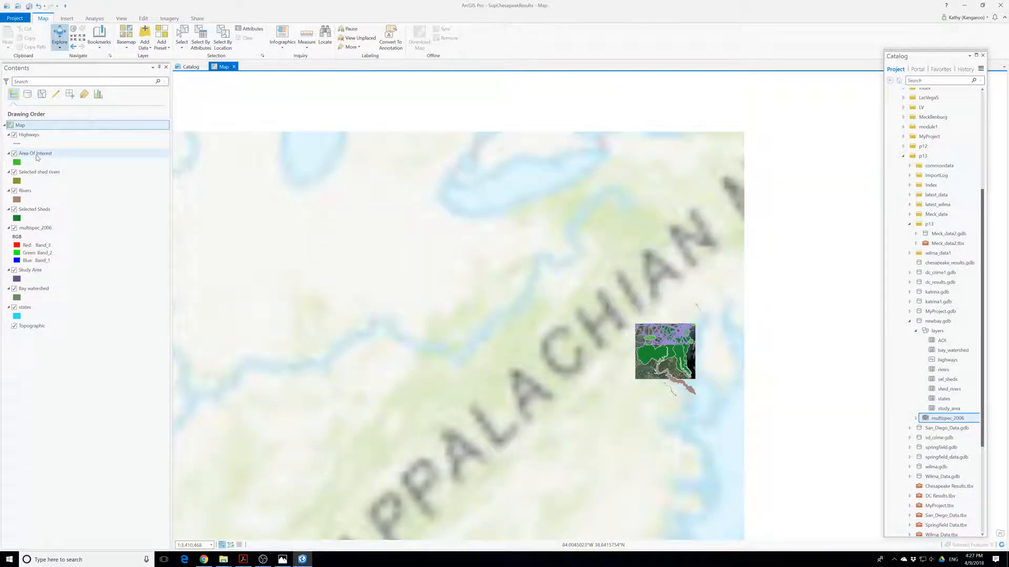
Recheck the Highways layer's projected coordinate system in the spatial reference details of its source properties.
{"action": "right_click", "coordinate": [37, 154]}
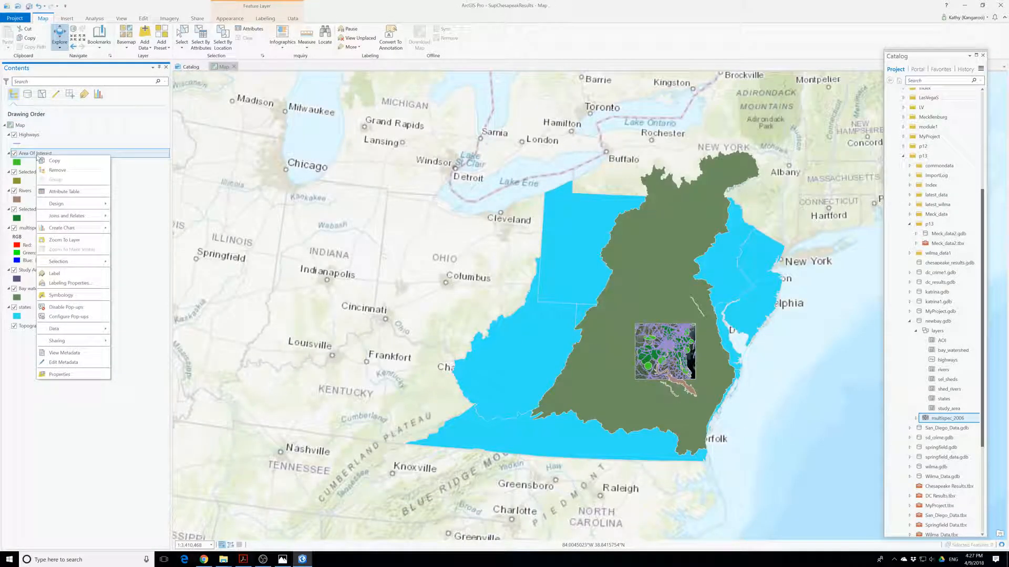
{"action": "right_click", "coordinate": [29, 138]}
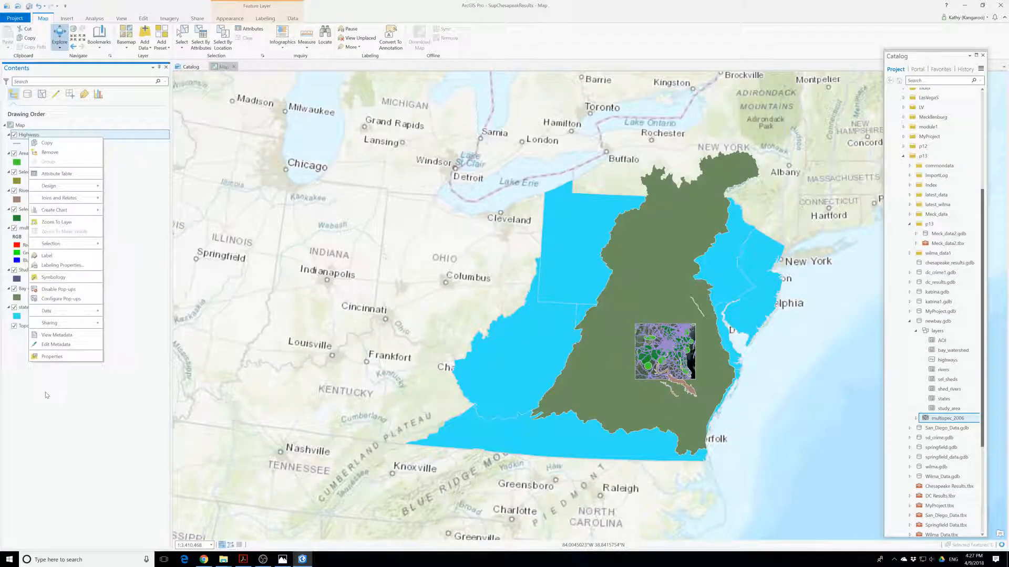
{"action": "left_click", "coordinate": [52, 356]}
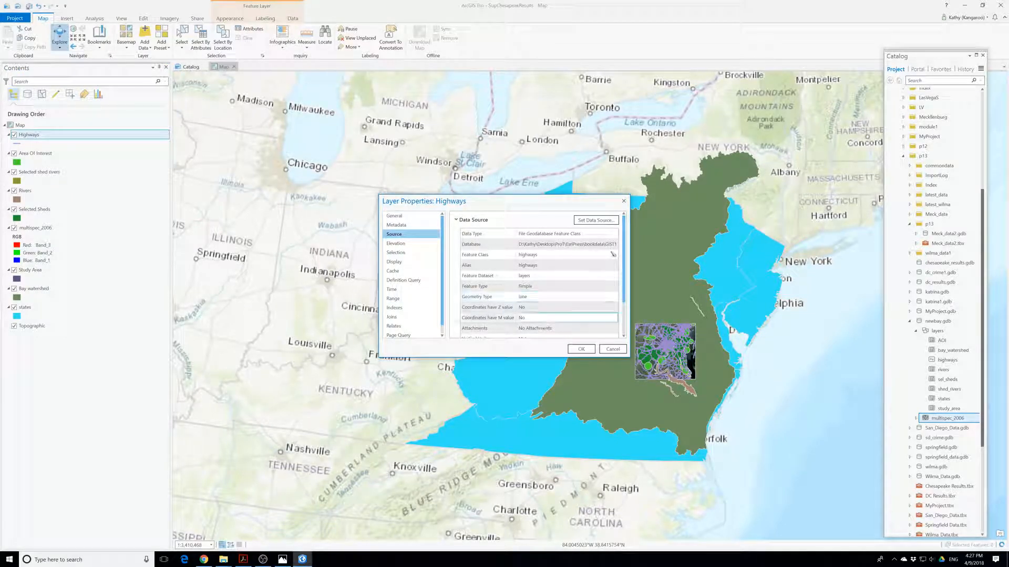
{"action": "scroll", "coordinate": [612, 255], "scroll_direction": "down", "scroll_amount": 2}
{"action": "left_click", "coordinate": [469, 323]}
{"action": "scroll", "coordinate": [491, 312], "scroll_direction": "down", "scroll_amount": 1}
{"action": "left_click", "coordinate": [581, 349]}
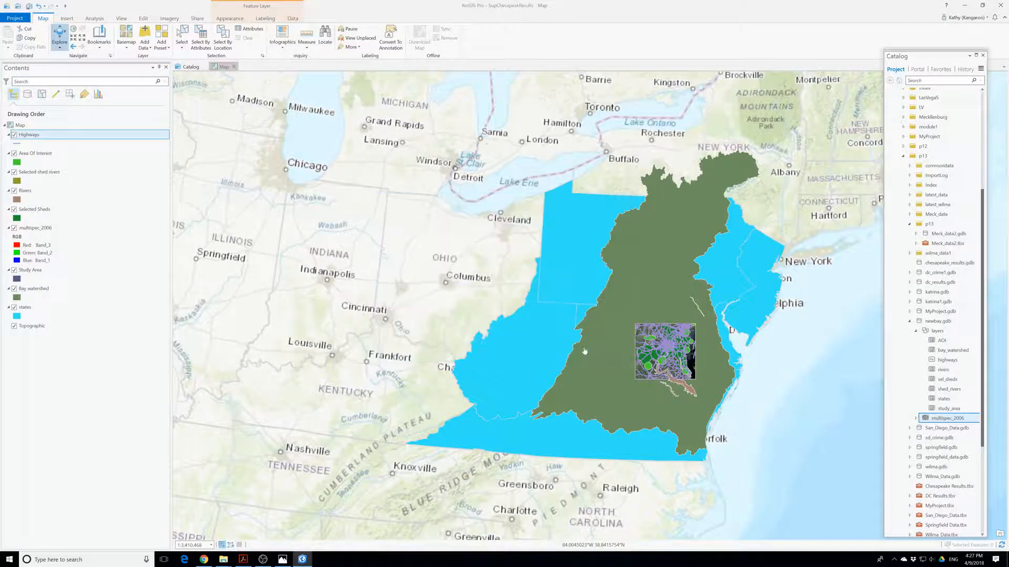
Set the map's XY coordinate system to NAD 1983 UTM Zone 18N.
{"action": "right_click", "coordinate": [24, 125]}
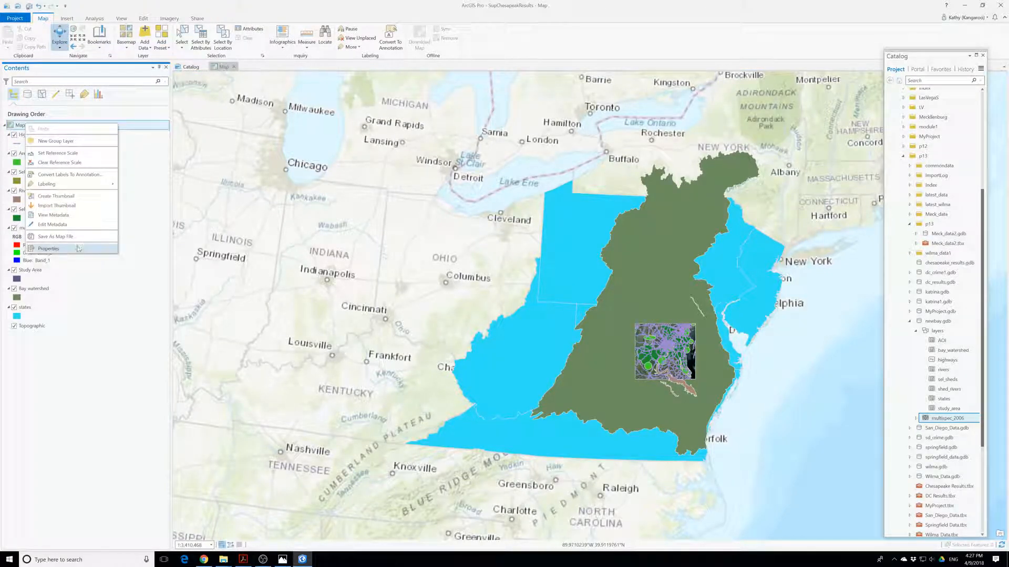
{"action": "left_click", "coordinate": [78, 248]}
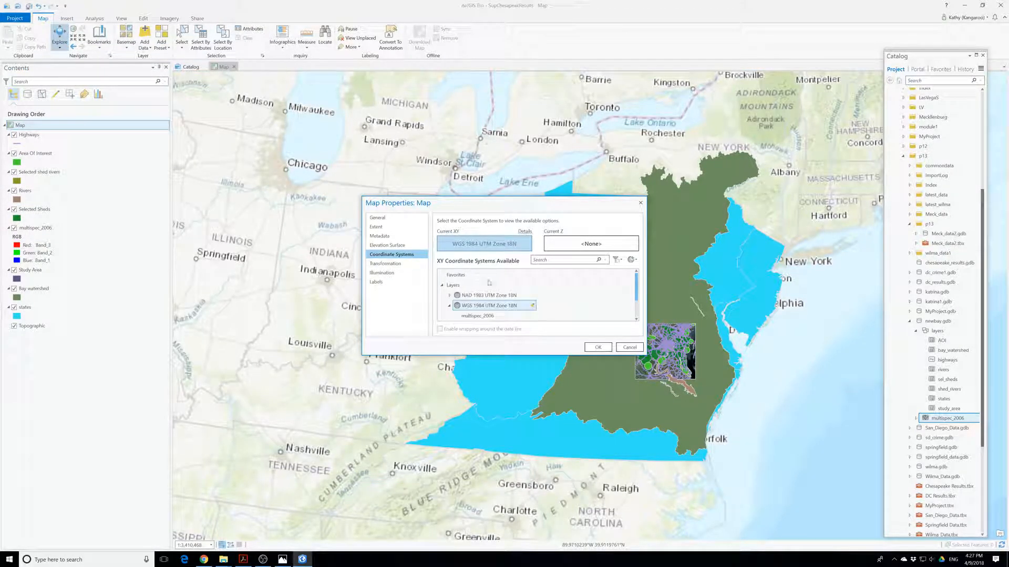
{"action": "left_click", "coordinate": [475, 295]}
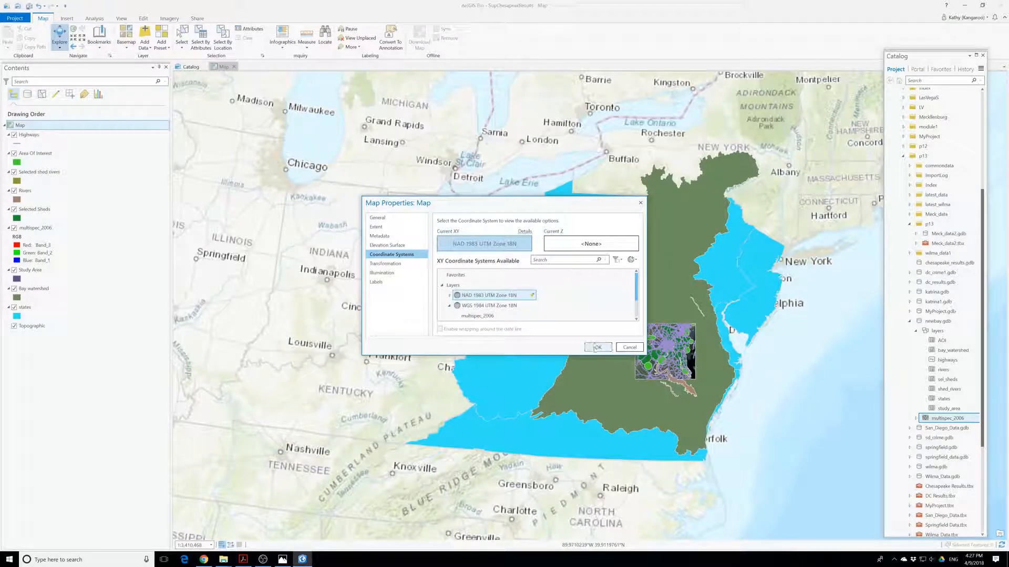
{"action": "left_click", "coordinate": [594, 347]}
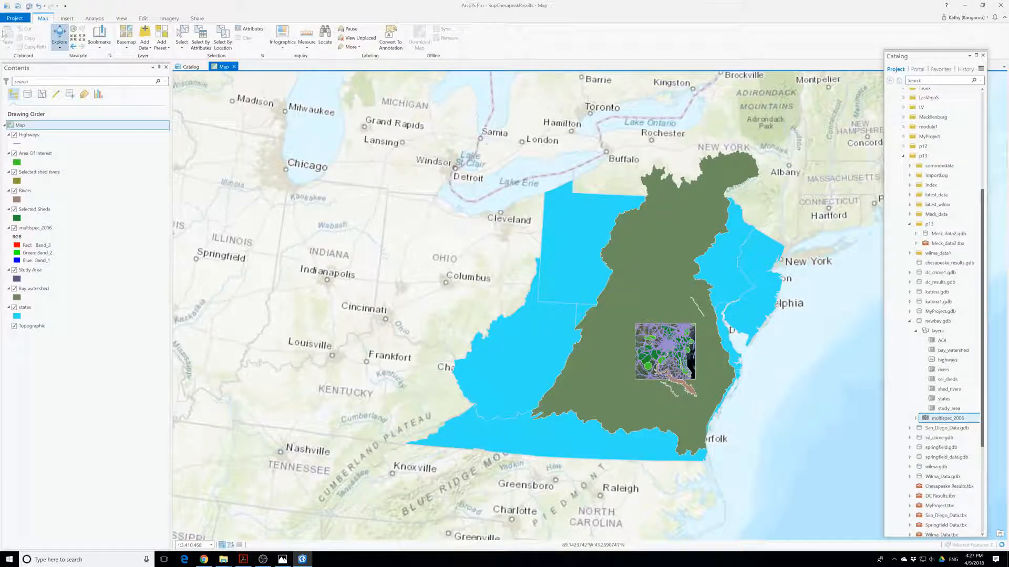
Set the geoprocessing environment's output coordinate system to match the Highways layer, NAD_1983_UTM_Zone_18N.
{"action": "left_click", "coordinate": [97, 21]}
{"action": "left_click", "coordinate": [80, 35]}
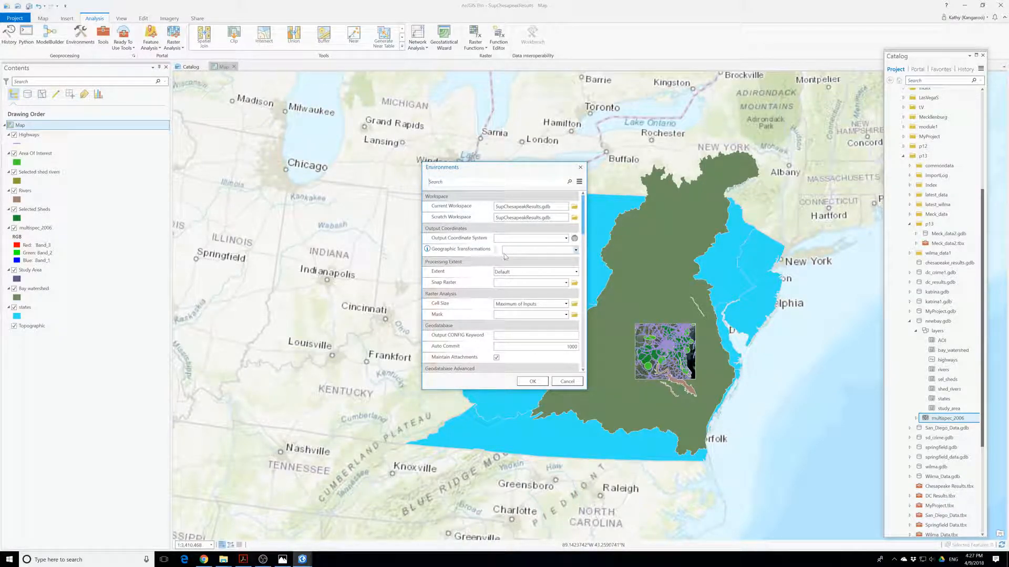
{"action": "left_click", "coordinate": [567, 239]}
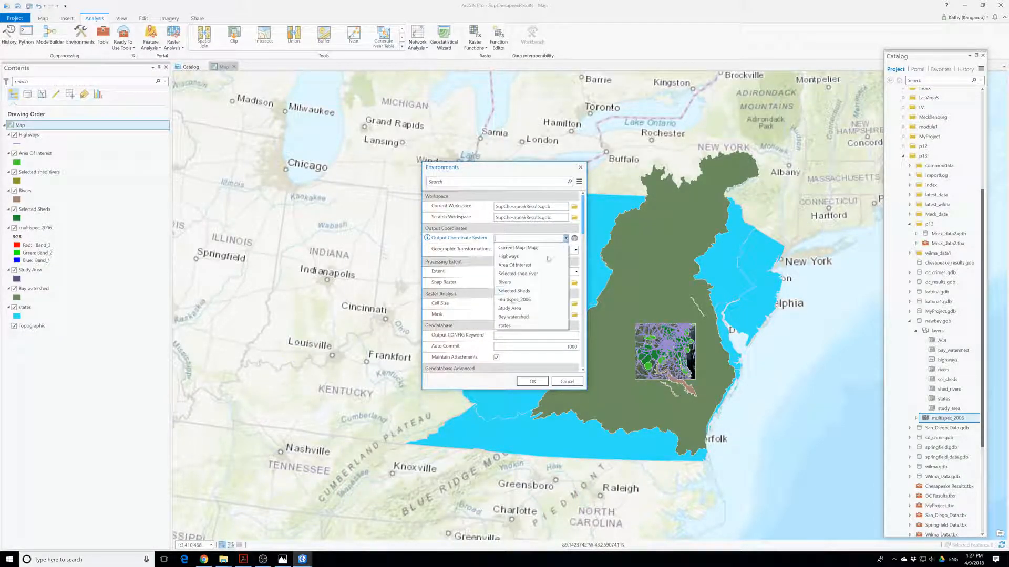
{"action": "left_click", "coordinate": [521, 256]}
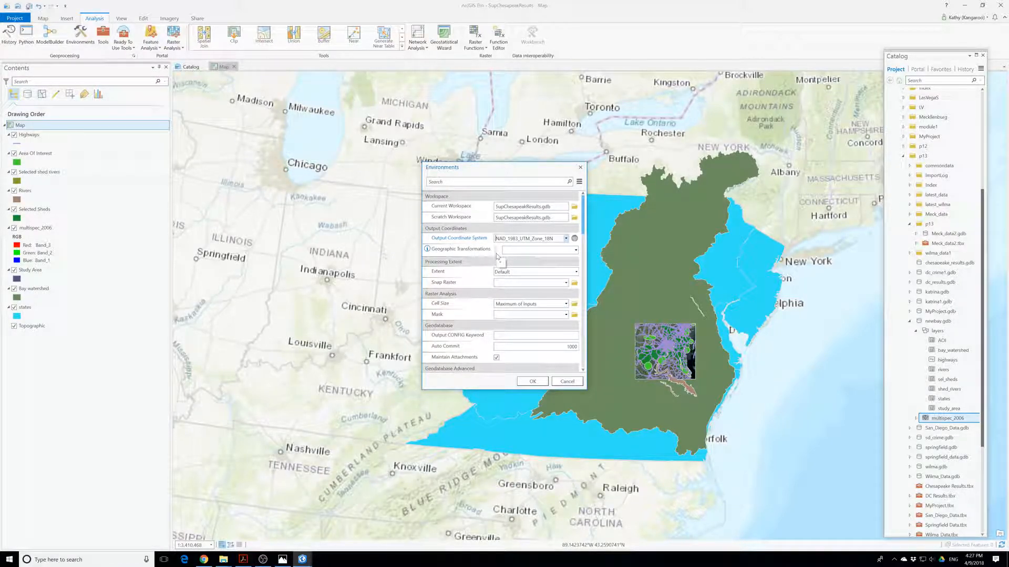
{"action": "left_click", "coordinate": [534, 383]}
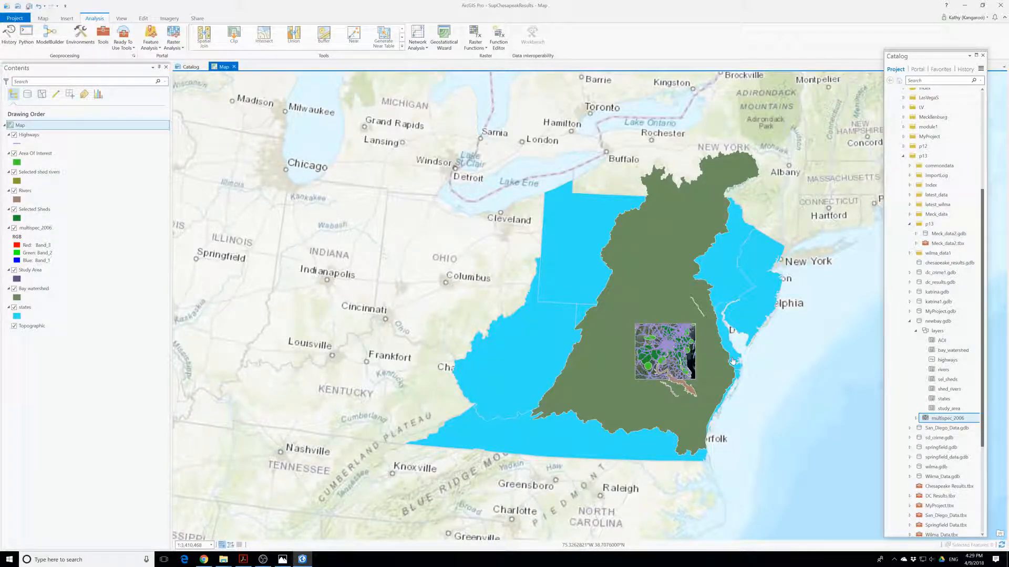
Rename the Selected Sheds layer as watersheds.
{"action": "left_click", "coordinate": [41, 212]}
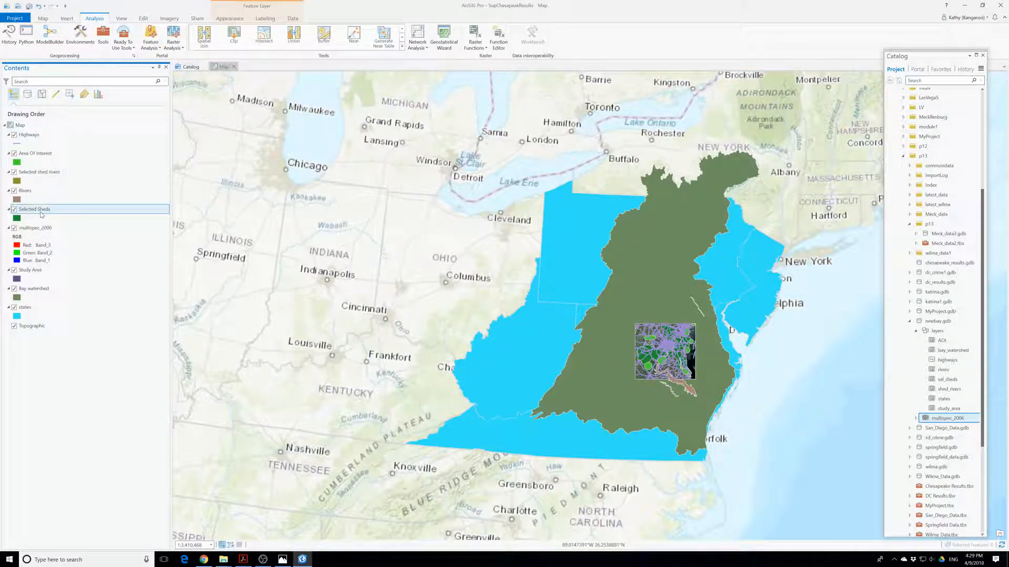
{"action": "left_click", "coordinate": [42, 212]}
{"action": "type", "text": "watersheds"}
Zoom the map to the watersheds layer and turn on labels for its features.
{"action": "right_click", "coordinate": [39, 210]}
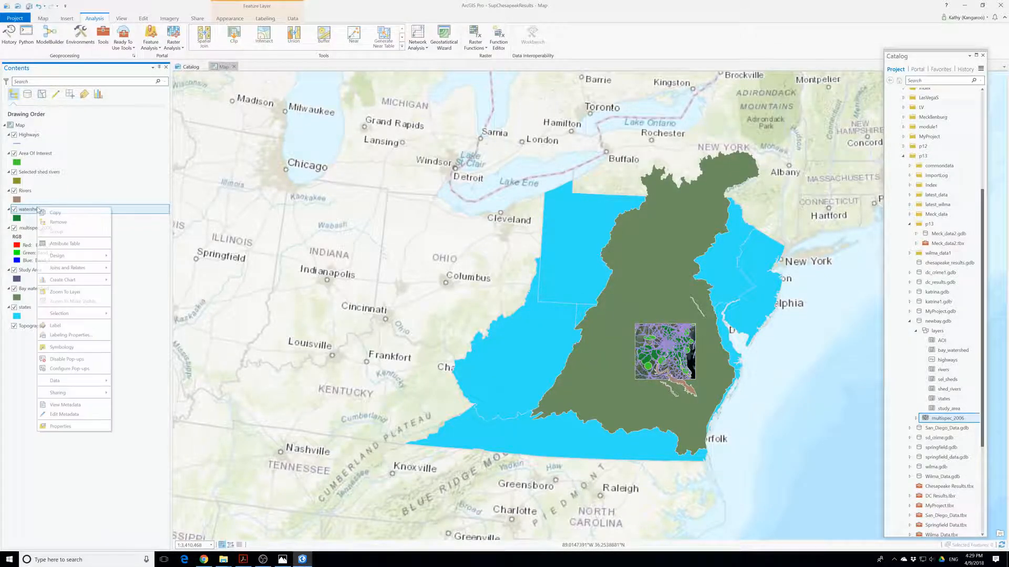
{"action": "left_click", "coordinate": [65, 291]}
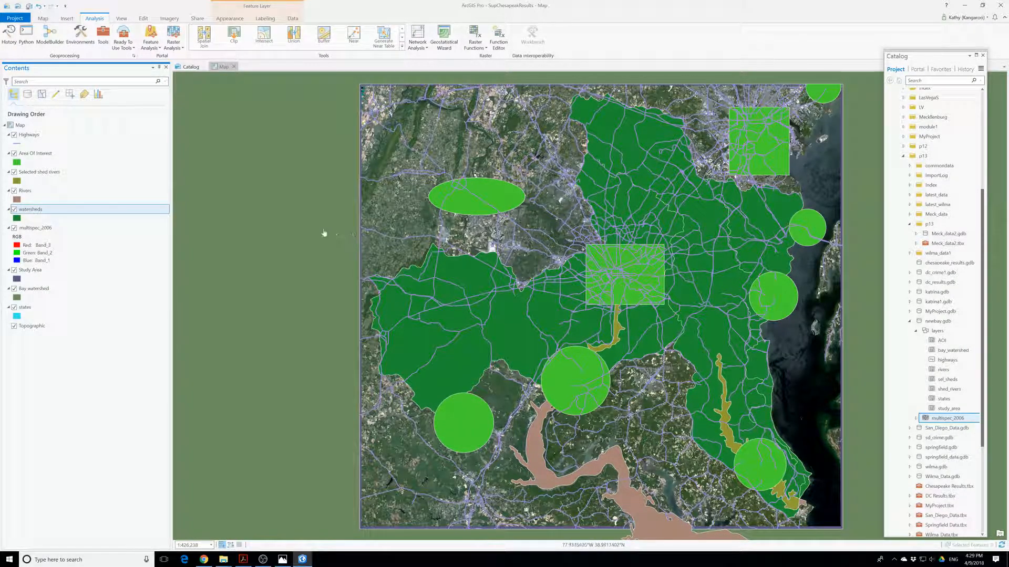
{"action": "right_click", "coordinate": [33, 211]}
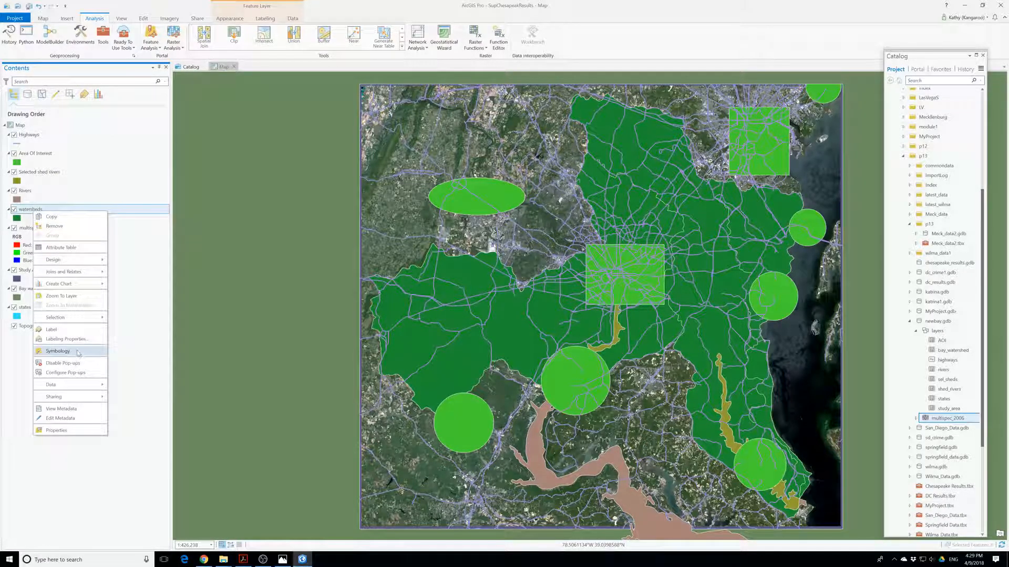
{"action": "left_click", "coordinate": [47, 329]}
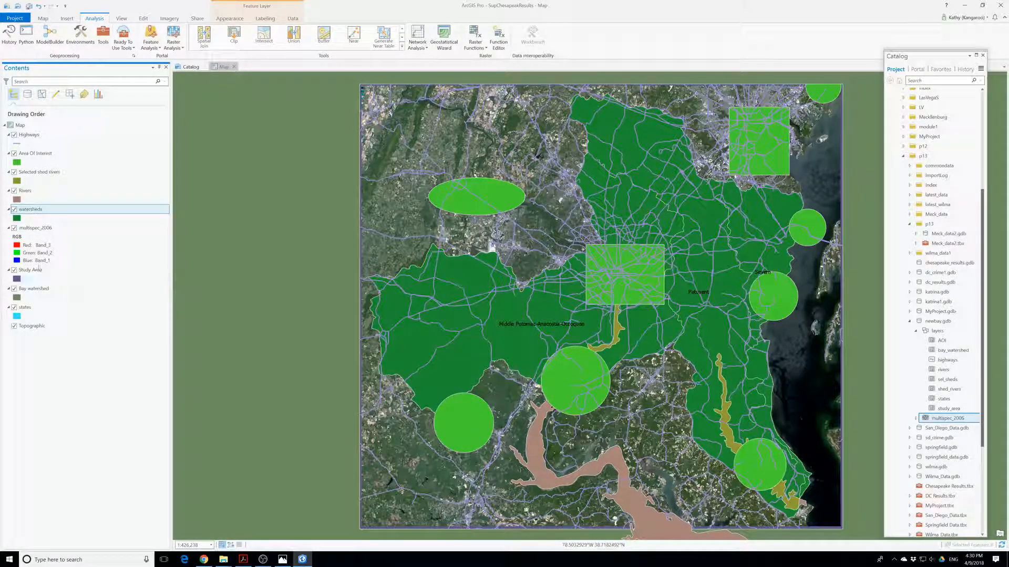
Remove the Area Of Interest layer from the map and rename the Rivers layer as shed Rivers.
{"action": "left_click", "coordinate": [26, 192]}
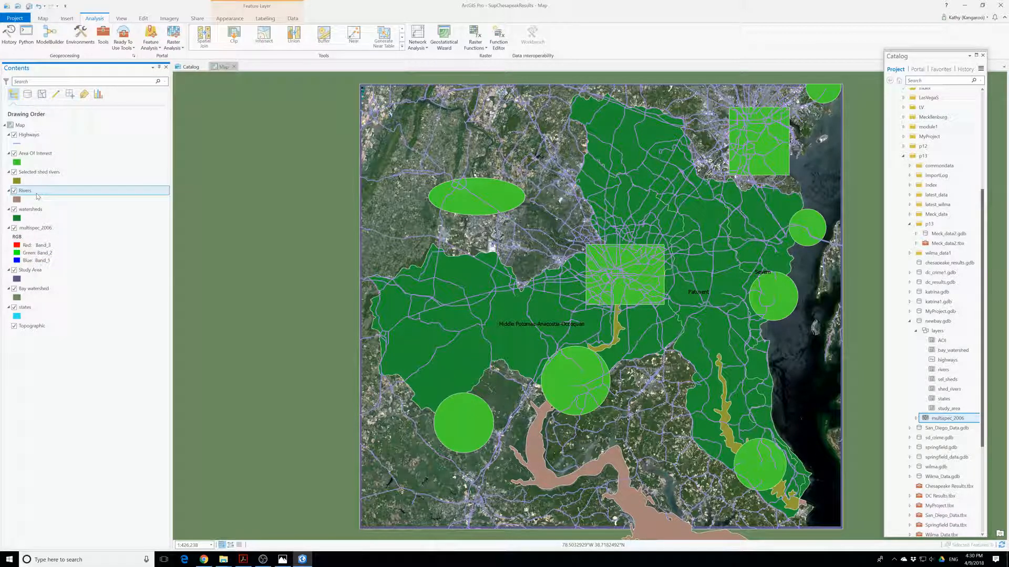
{"action": "right_click", "coordinate": [33, 153]}
{"action": "left_click", "coordinate": [55, 172]}
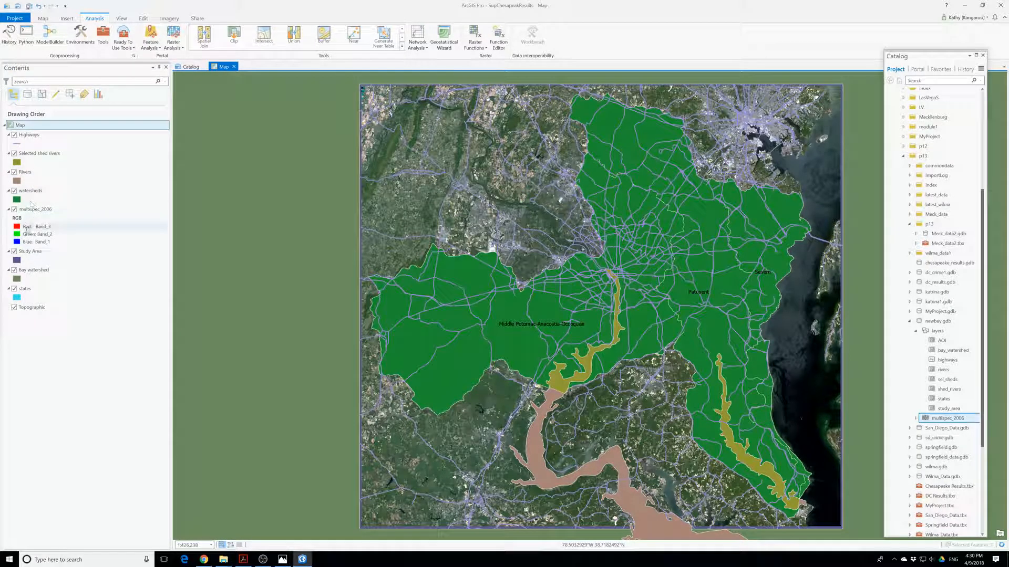
{"action": "left_click", "coordinate": [23, 174]}
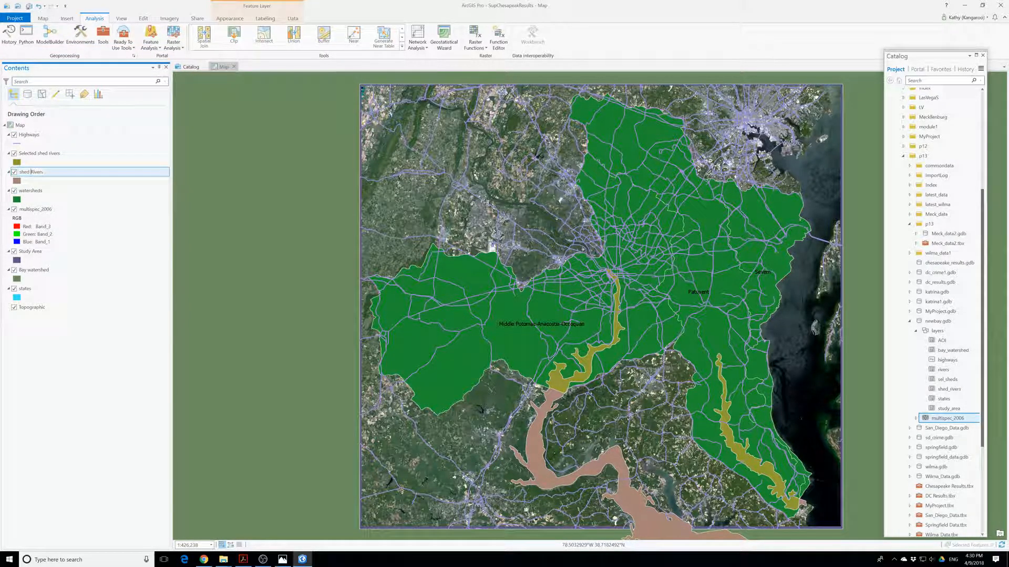
{"action": "left_click", "coordinate": [196, 225]}
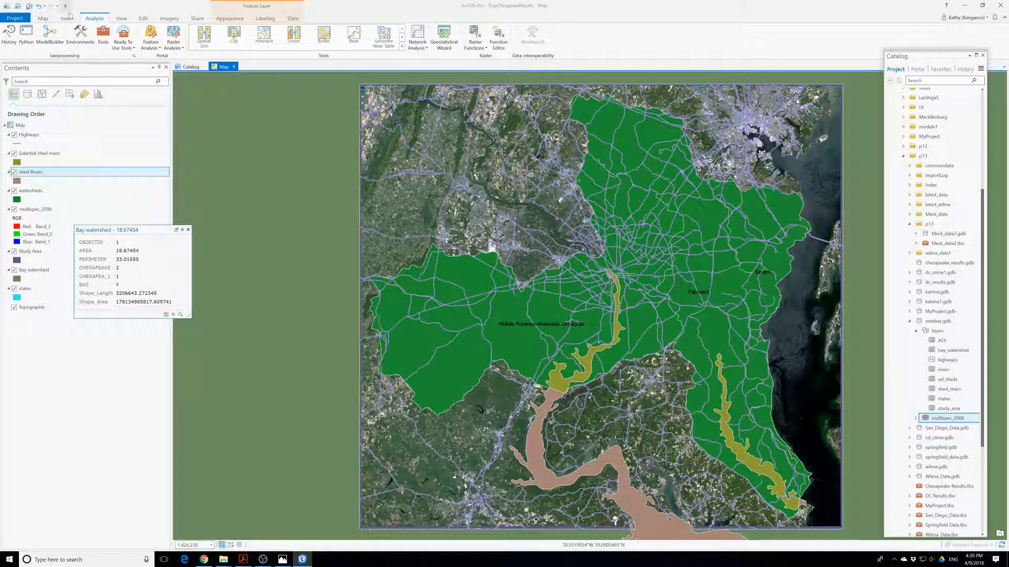
{"action": "left_click", "coordinate": [103, 36]}
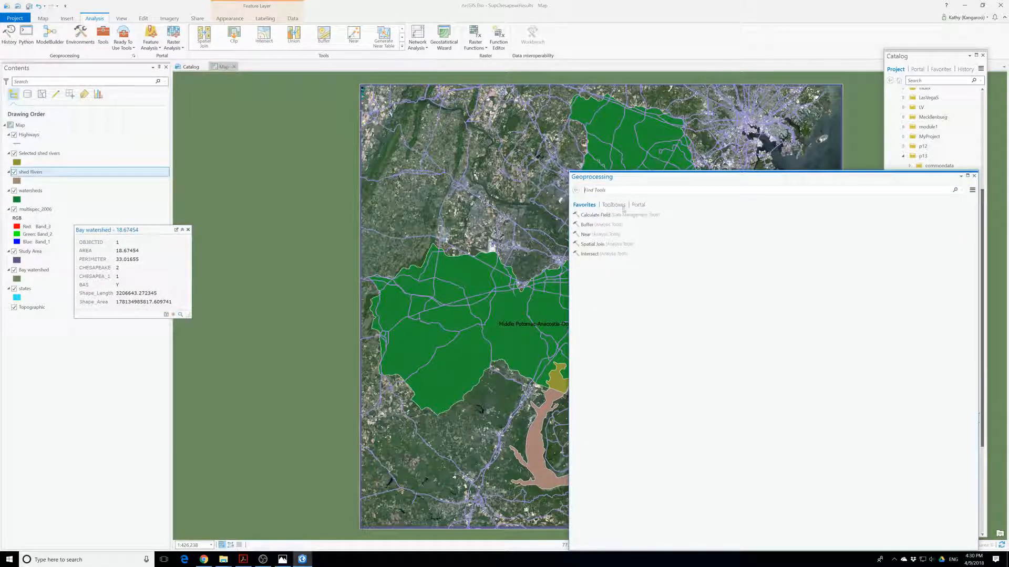
{"action": "left_click", "coordinate": [602, 191]}
{"action": "type", "text": "clip"}
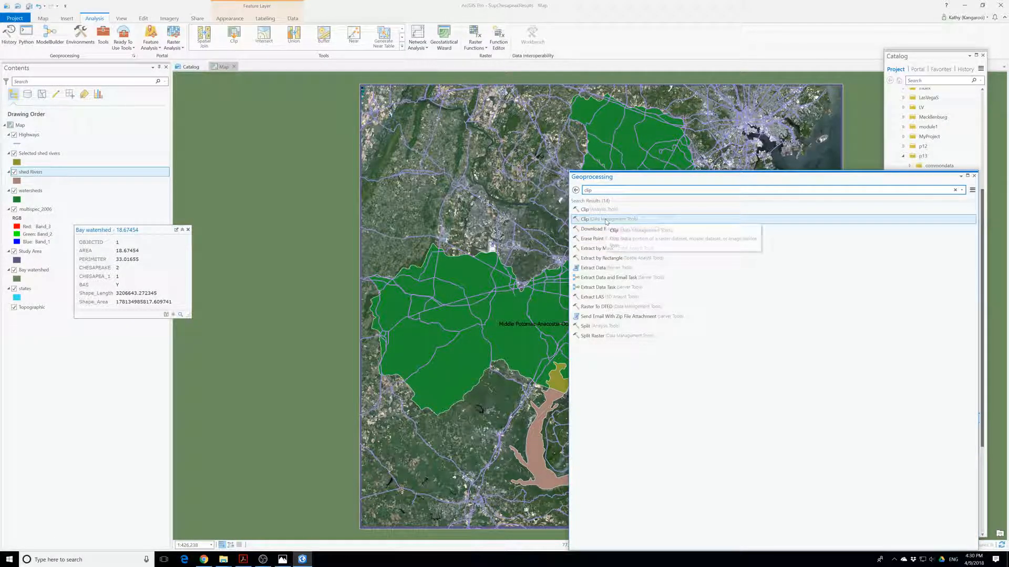
{"action": "left_click", "coordinate": [606, 220]}
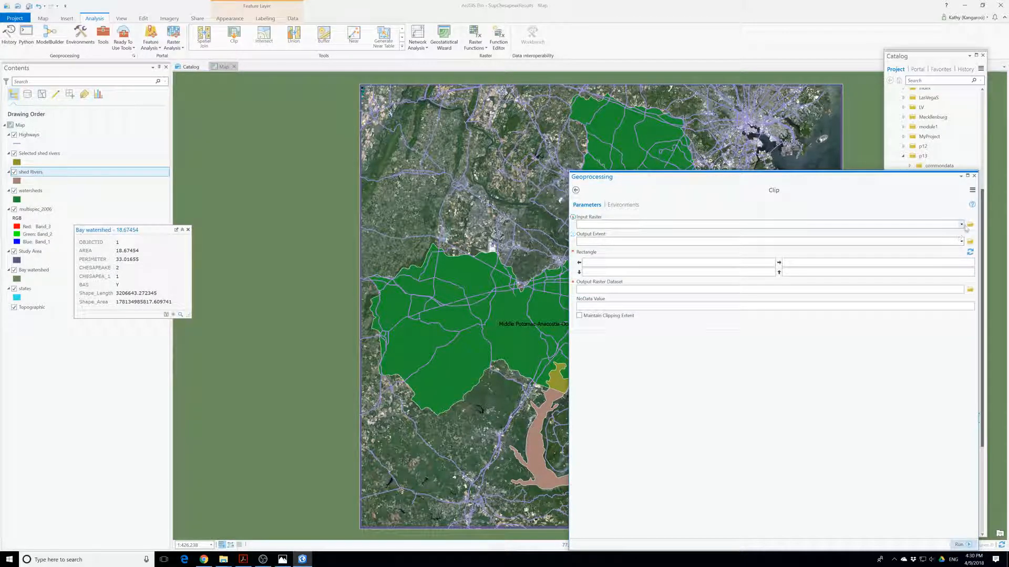
{"action": "left_click", "coordinate": [963, 226]}
{"action": "left_click", "coordinate": [962, 225]}
{"action": "left_click_drag", "start_coordinate": [676, 178], "coordinate": [394, 151]}
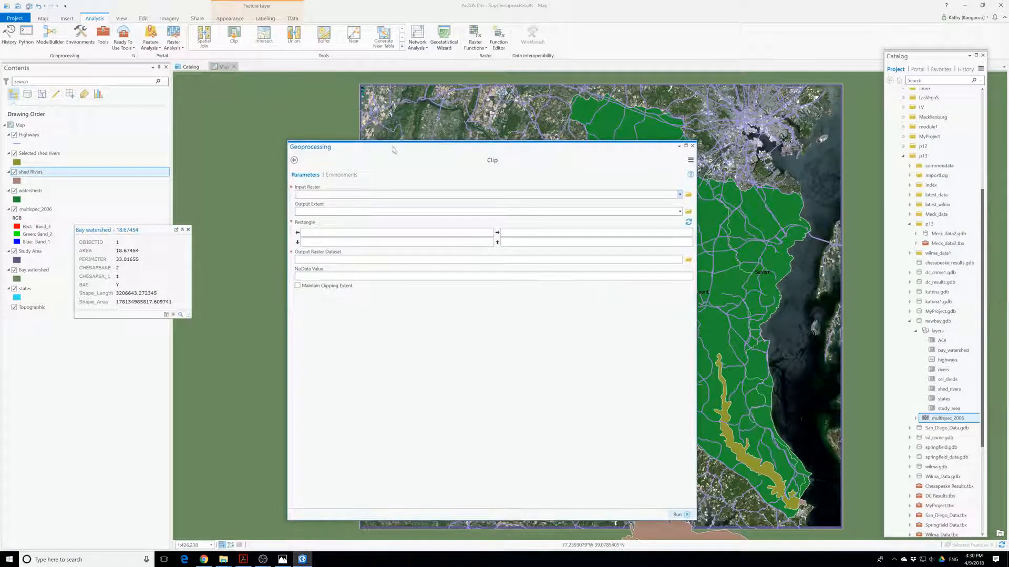
{"action": "left_click", "coordinate": [688, 195]}
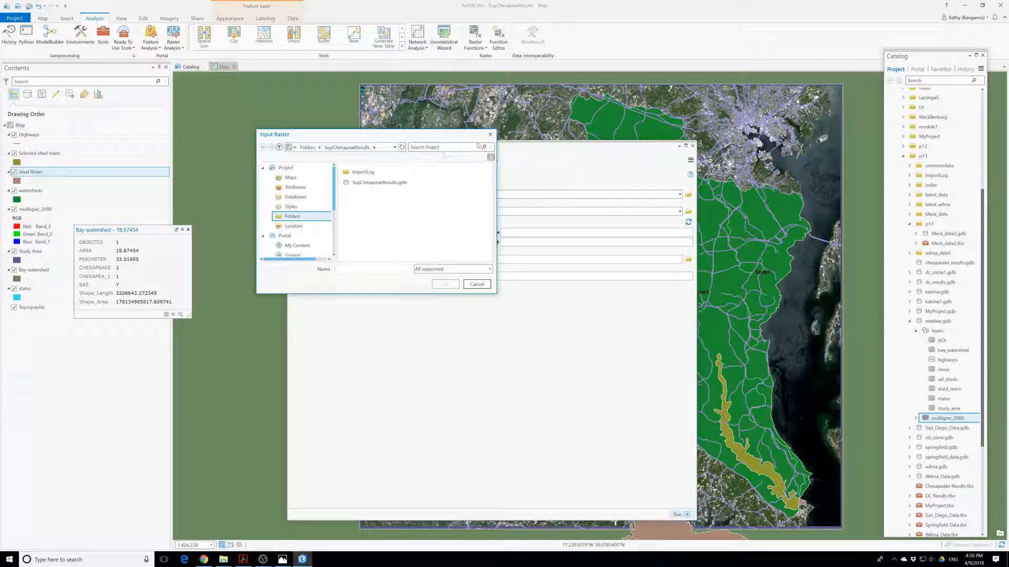
{"action": "left_click", "coordinate": [490, 135]}
{"action": "left_click", "coordinate": [679, 195]}
{"action": "left_click", "coordinate": [441, 184]}
{"action": "left_click", "coordinate": [693, 146]}
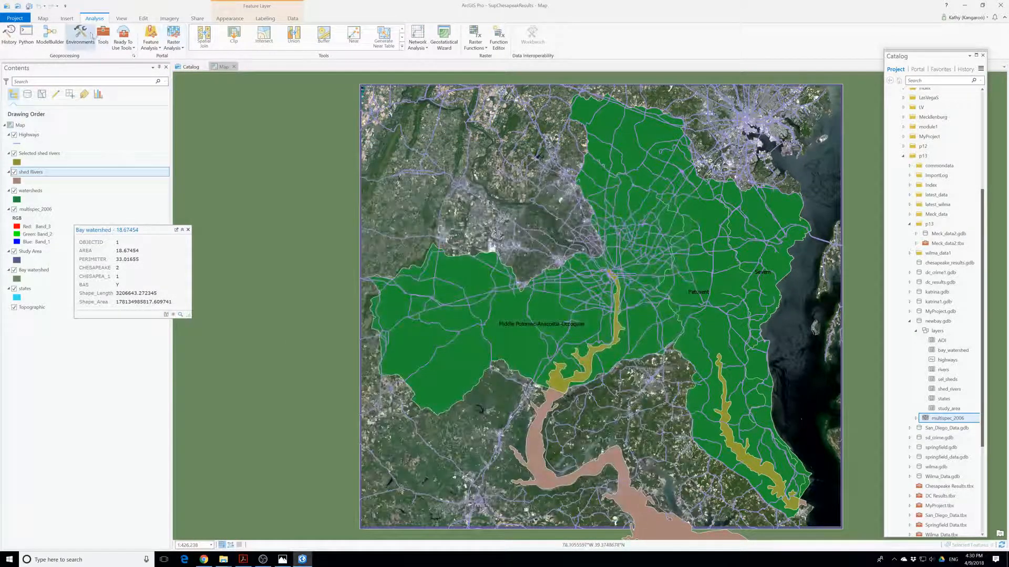
Set up the Clip analysis tool with Highways as the input features and watersheds as the clip features.
{"action": "left_click", "coordinate": [29, 135]}
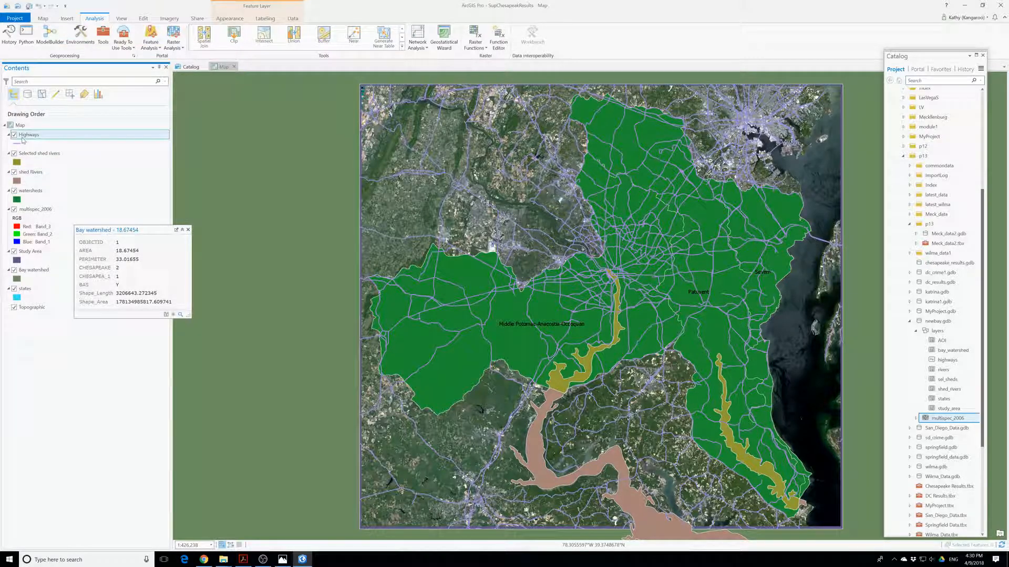
{"action": "left_click", "coordinate": [105, 35]}
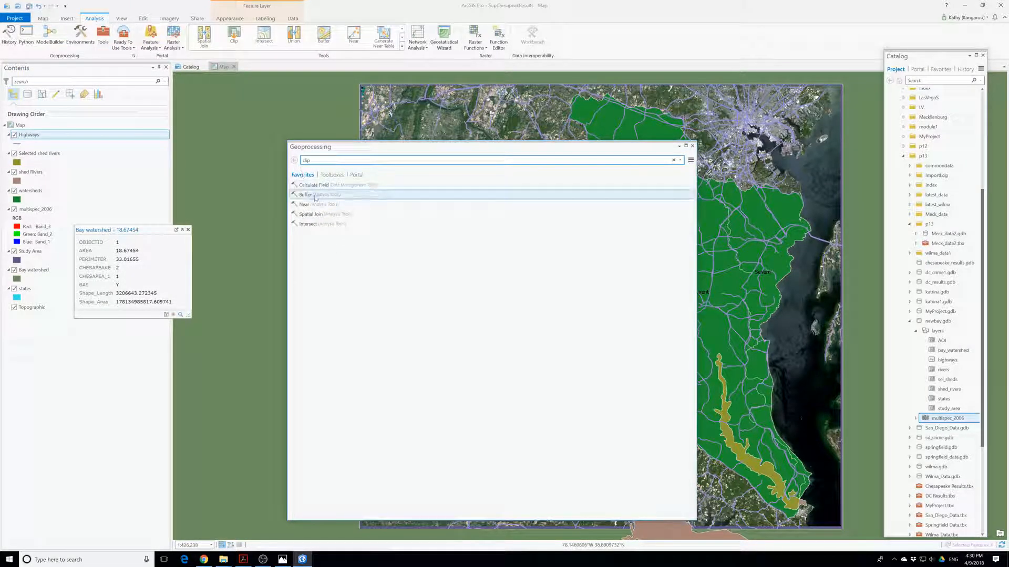
{"action": "left_click", "coordinate": [329, 160]}
{"action": "key", "text": "Return"}
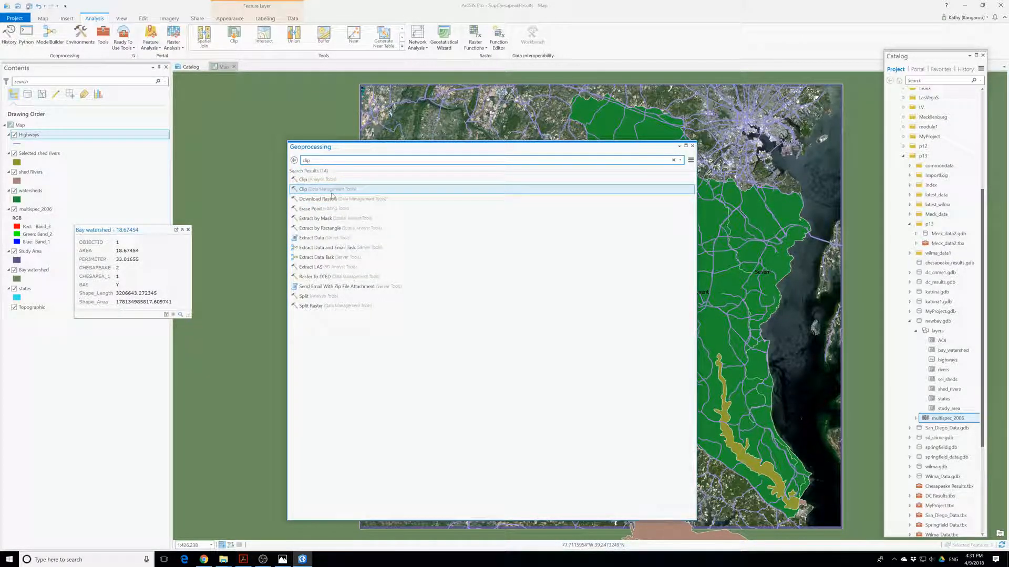
{"action": "left_click", "coordinate": [331, 191]}
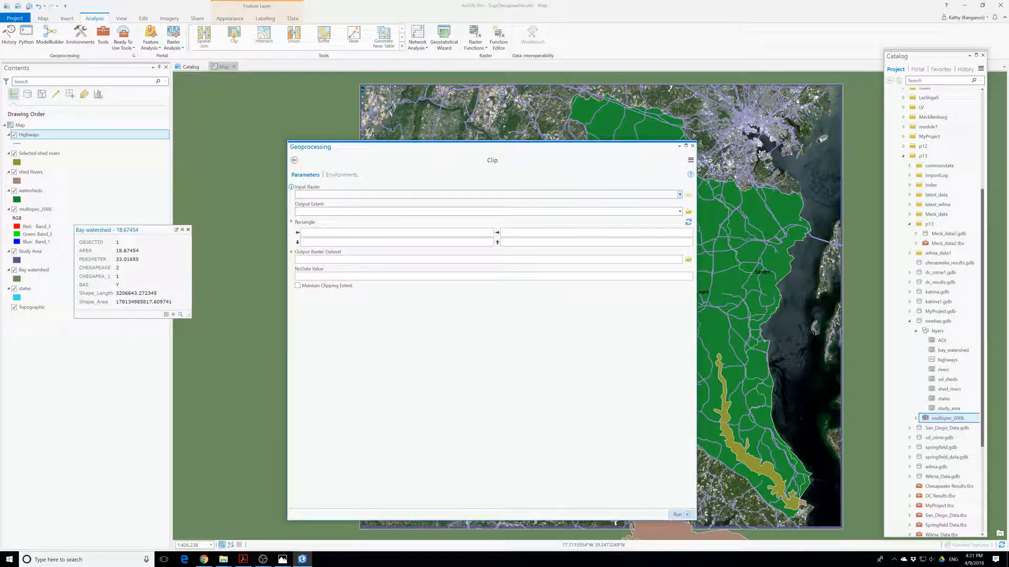
{"action": "left_click", "coordinate": [294, 161]}
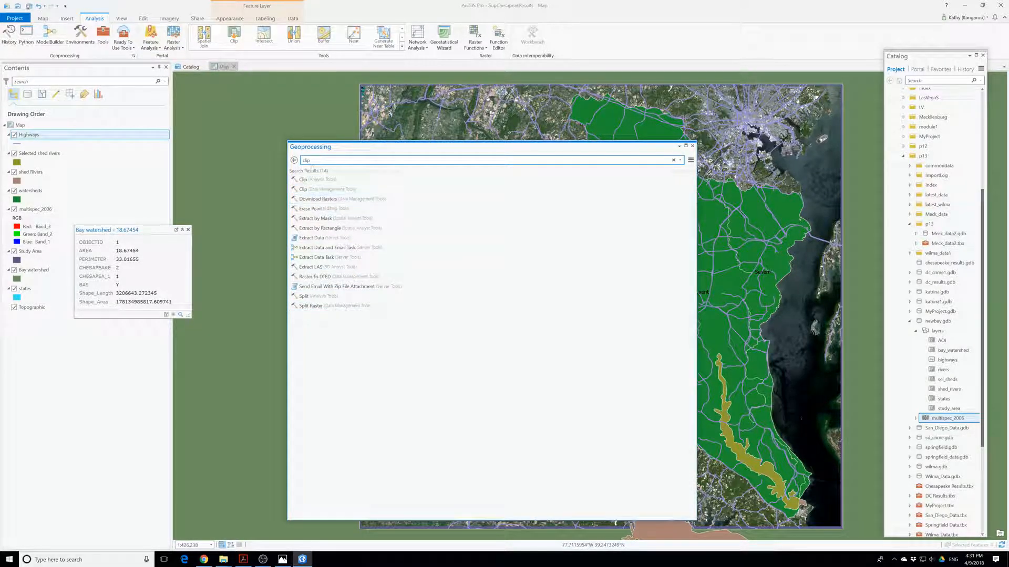
{"action": "left_click", "coordinate": [313, 180]}
{"action": "left_click", "coordinate": [679, 195]}
{"action": "left_click", "coordinate": [455, 203]}
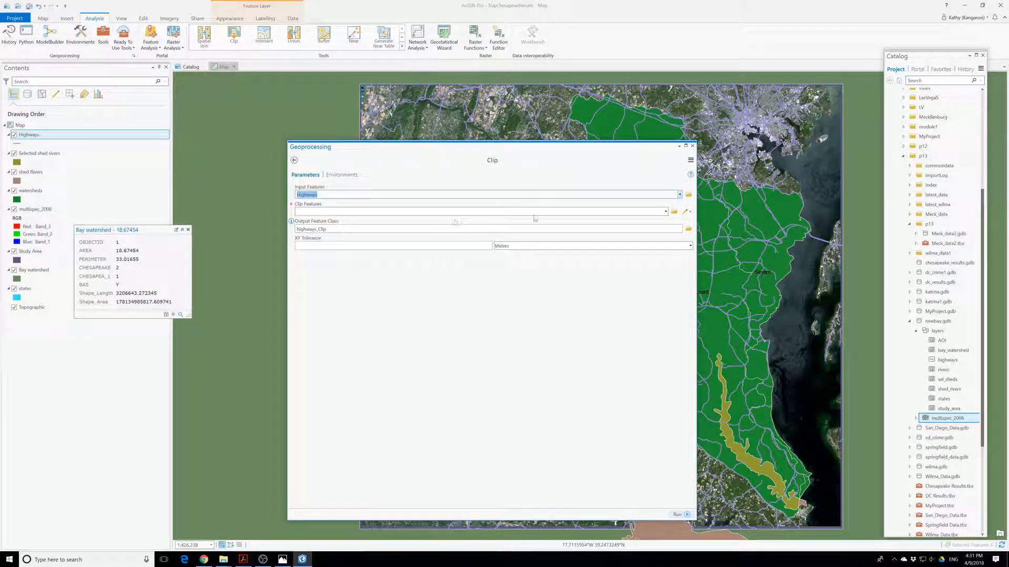
{"action": "left_click", "coordinate": [665, 212]}
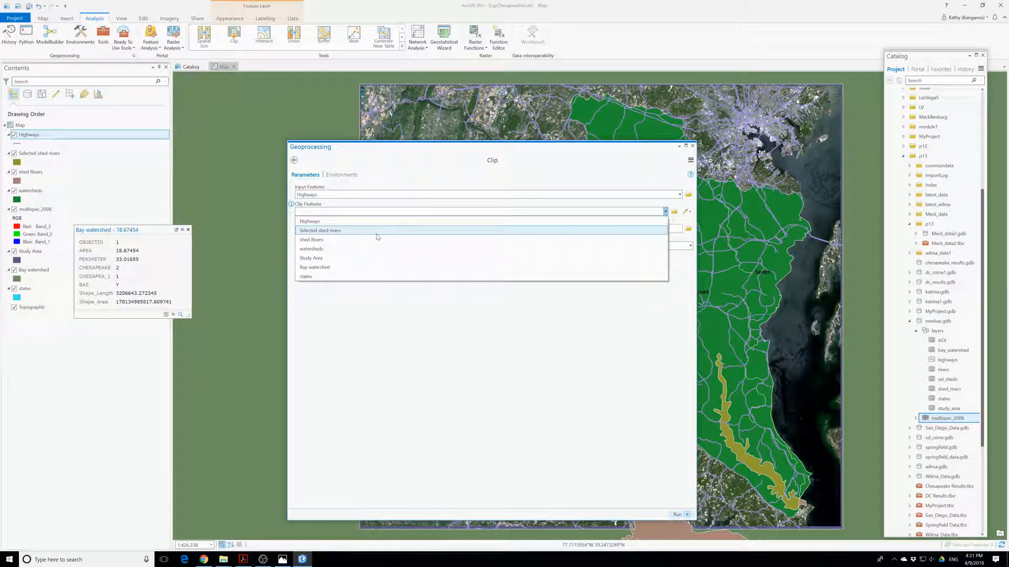
{"action": "left_click", "coordinate": [319, 250]}
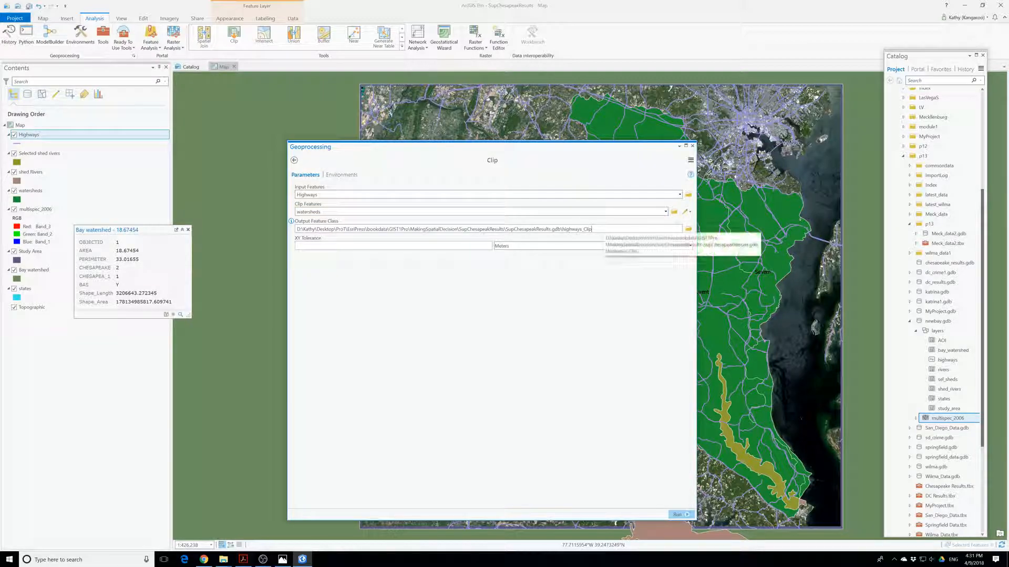
Run the clip with the output feature class named roads, and remove the original Highways layer from the map.
{"action": "left_click", "coordinate": [584, 229]}
{"action": "left_click_drag", "start_coordinate": [592, 229], "coordinate": [567, 229]}
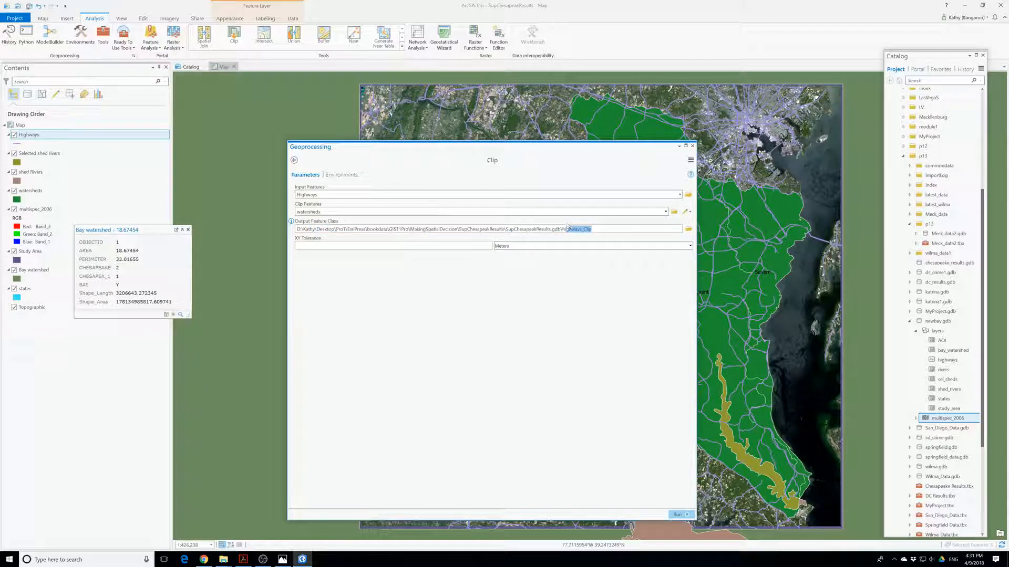
{"action": "type", "text": "roads"}
{"action": "left_click", "coordinate": [678, 514]}
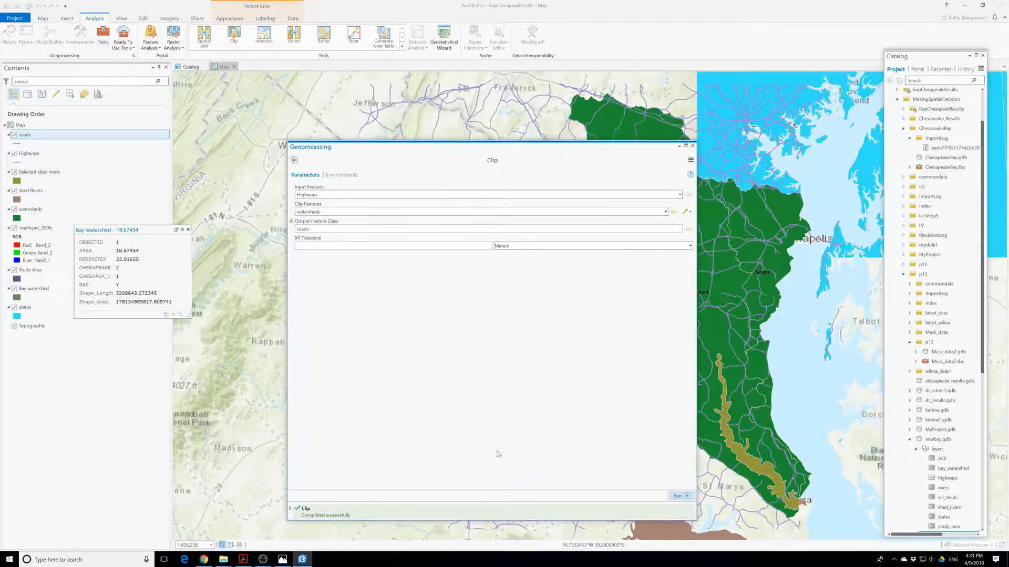
{"action": "left_click", "coordinate": [692, 146]}
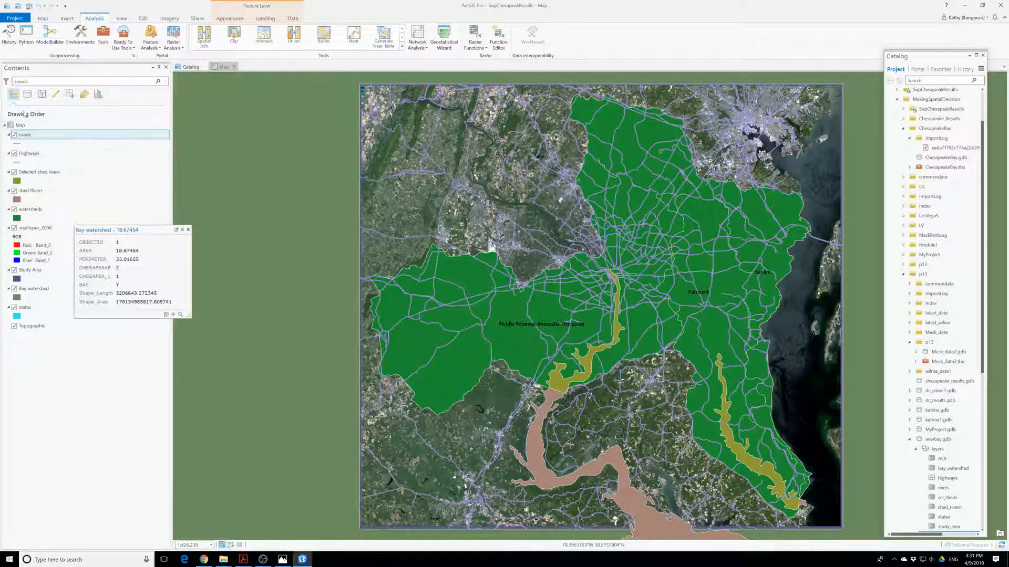
{"action": "right_click", "coordinate": [23, 154]}
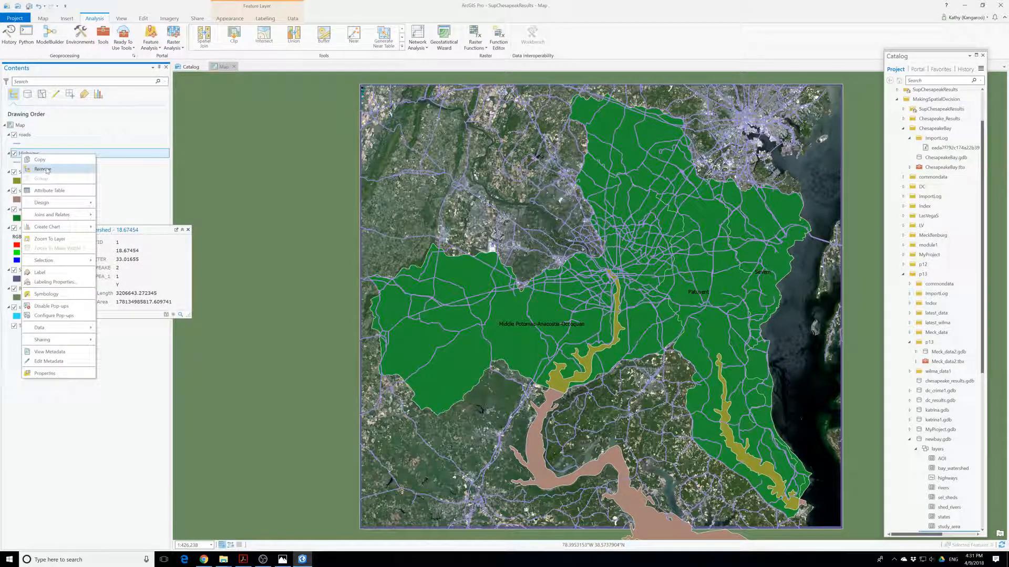
{"action": "left_click", "coordinate": [33, 167]}
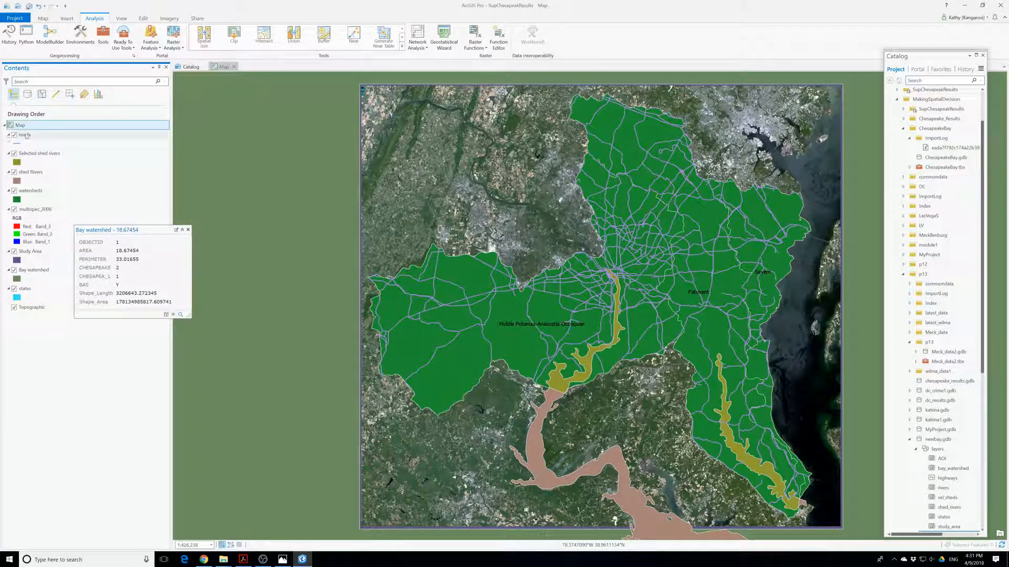
Symbolize the roads layer with unique values on the HWY_TYPE field and hide the all other values class.
{"action": "right_click", "coordinate": [25, 135]}
{"action": "left_click", "coordinate": [48, 276]}
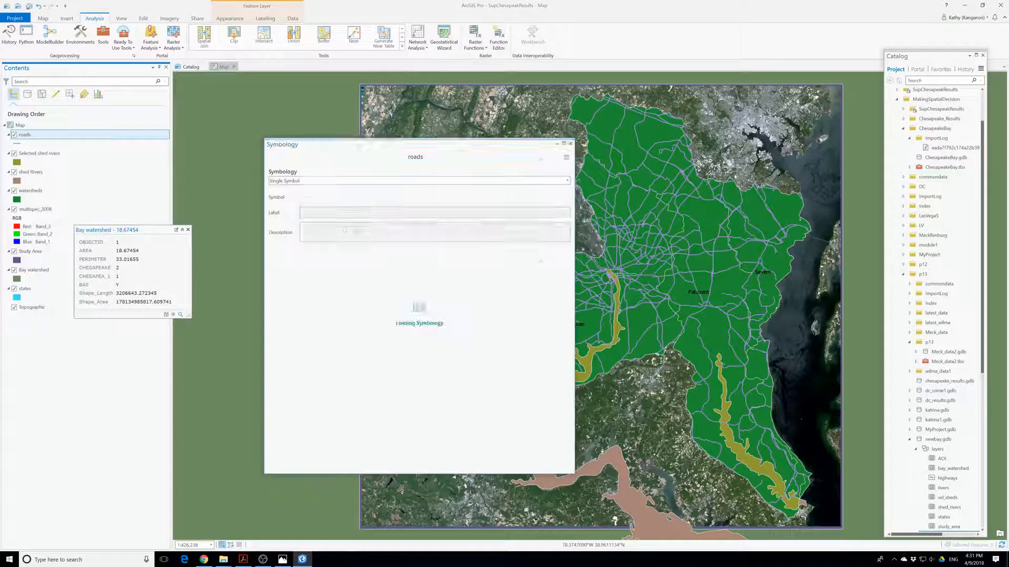
{"action": "left_click", "coordinate": [321, 181]}
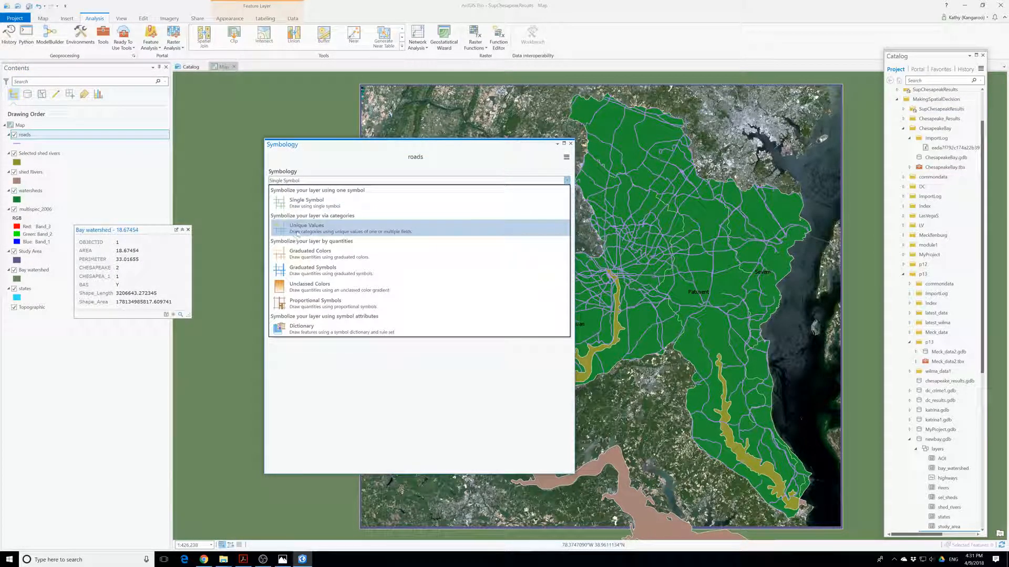
{"action": "left_click", "coordinate": [336, 226]}
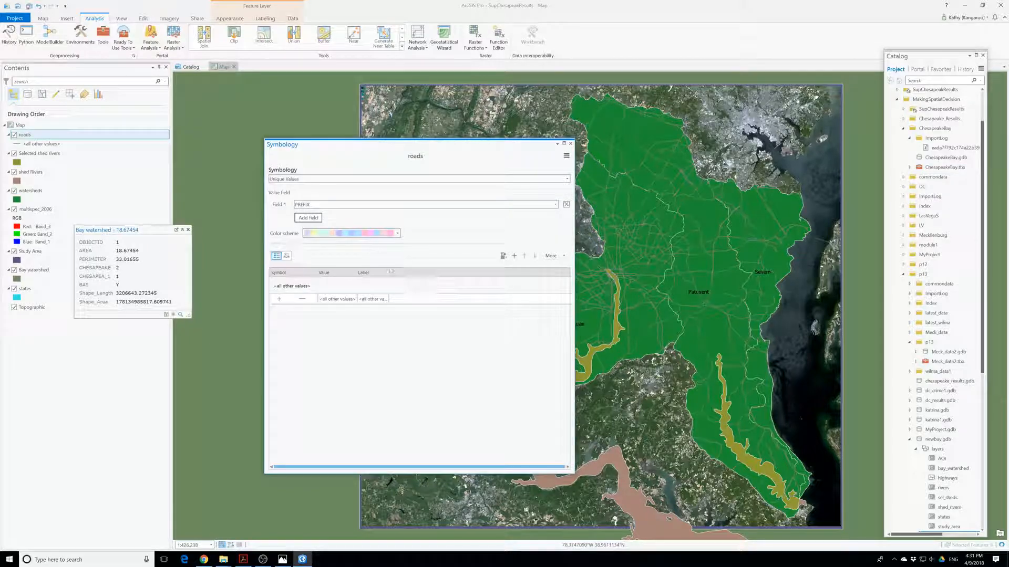
{"action": "left_click", "coordinate": [345, 205]}
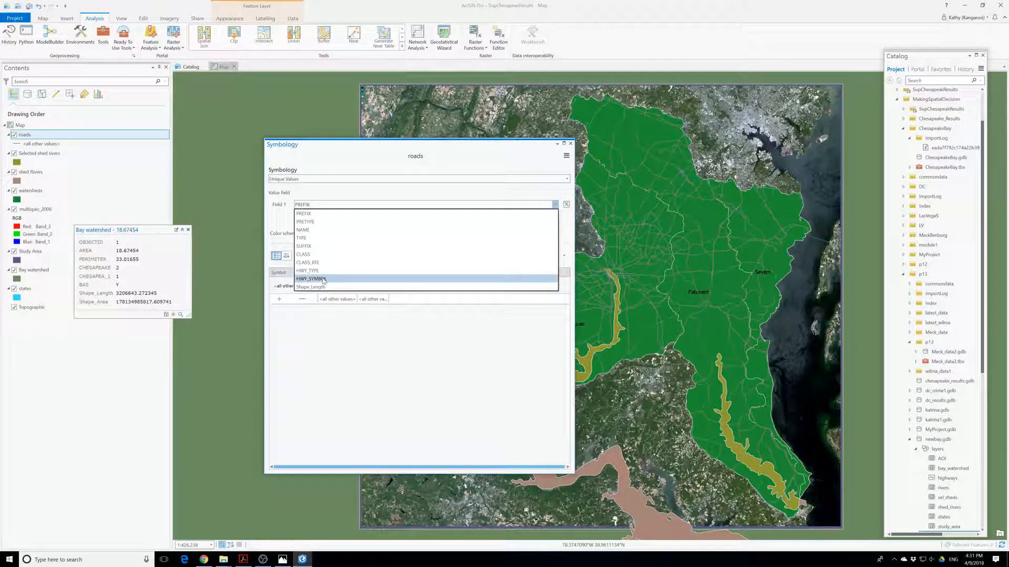
{"action": "left_click", "coordinate": [310, 270]}
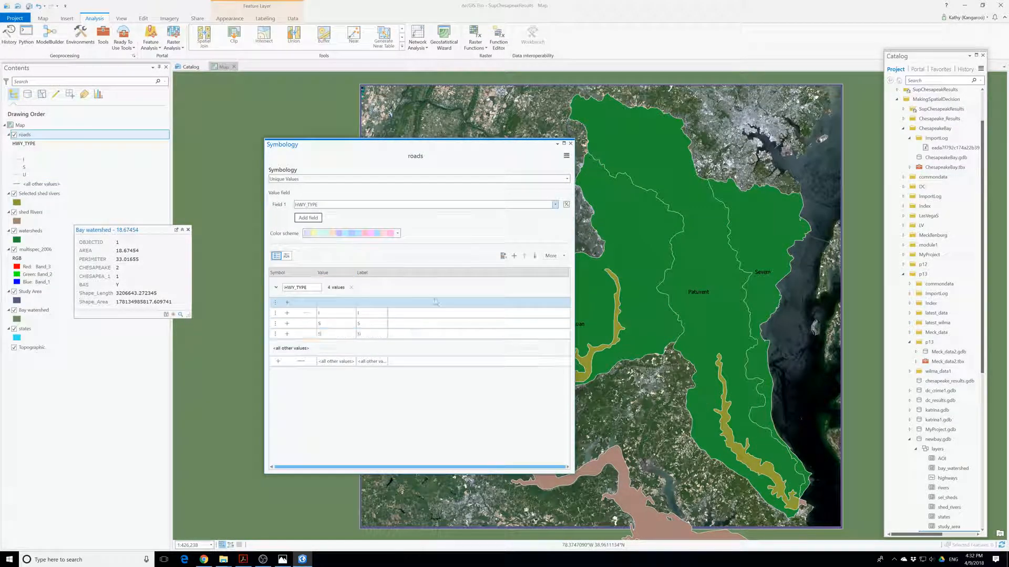
{"action": "left_click", "coordinate": [551, 256]}
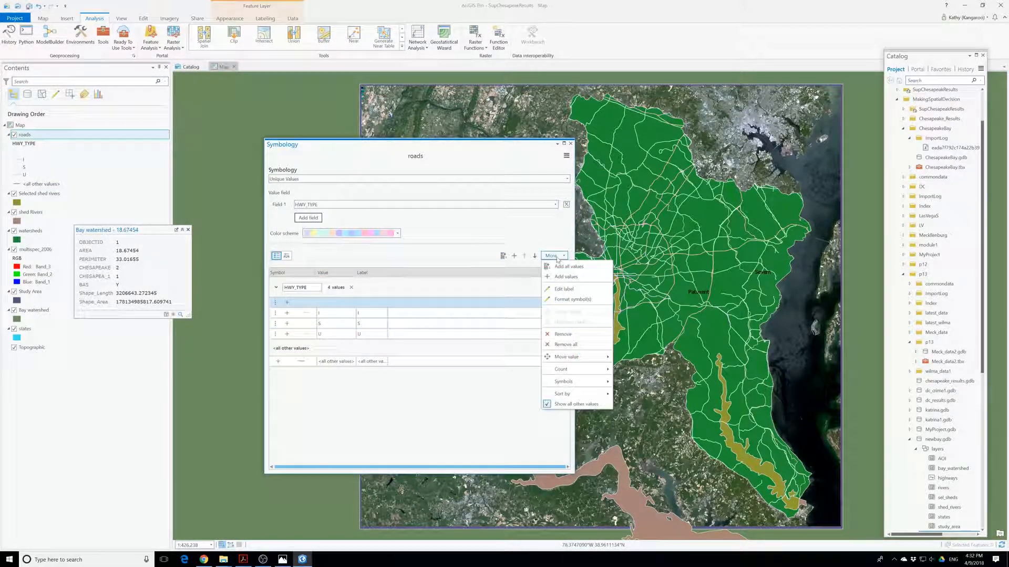
{"action": "left_click", "coordinate": [549, 407]}
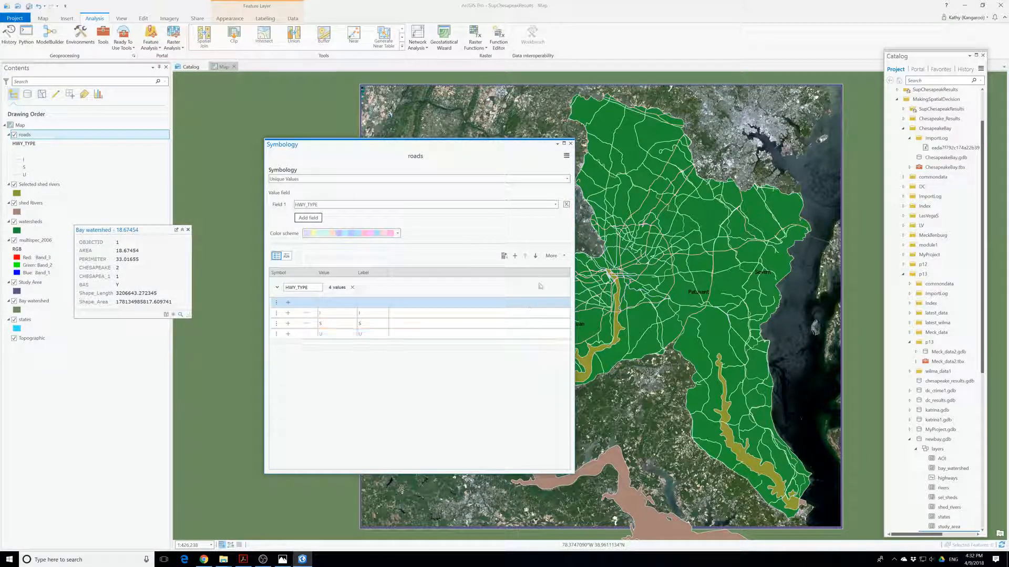
Give road type I the first ArcGIS 2D Highway line symbol and label the class Interstate.
{"action": "left_click", "coordinate": [366, 315]}
{"action": "left_click", "coordinate": [304, 313]}
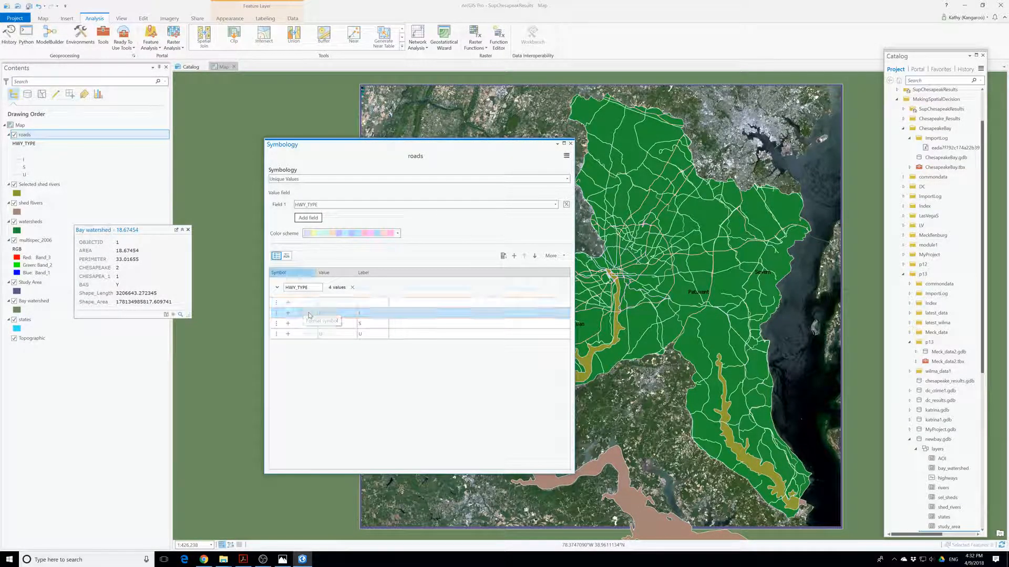
{"action": "left_click", "coordinate": [287, 242]}
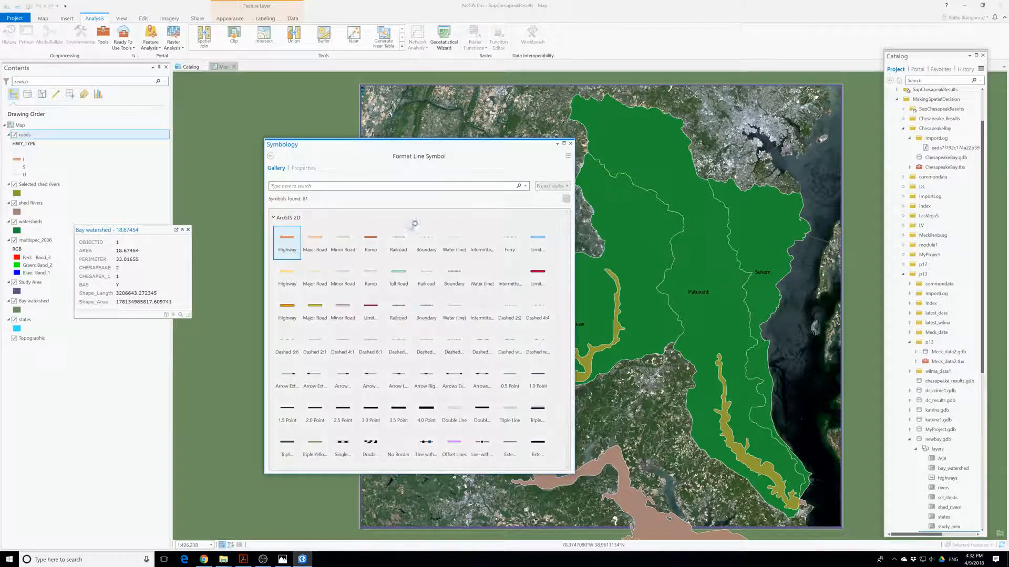
{"action": "left_click", "coordinate": [271, 156]}
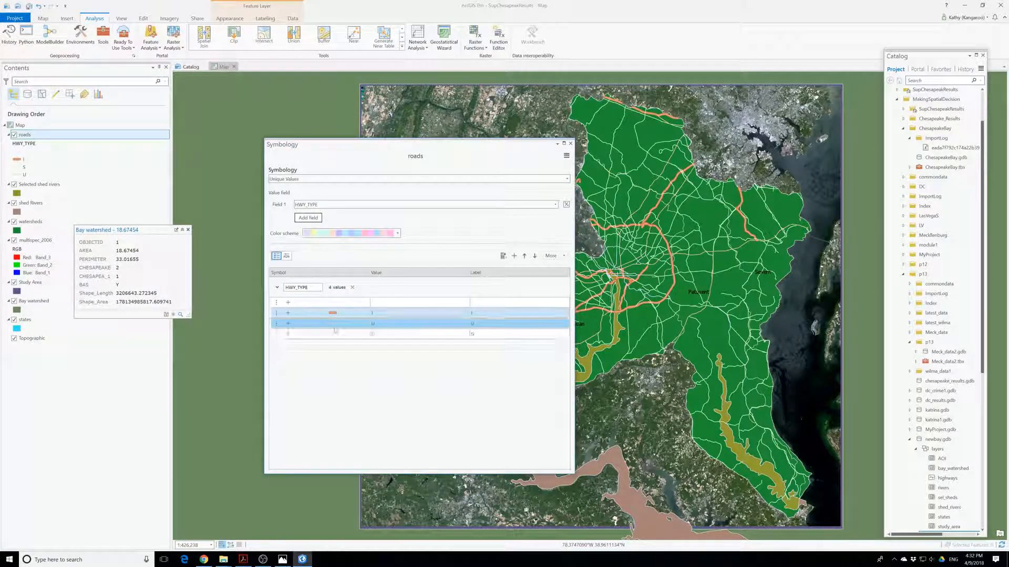
{"action": "left_click", "coordinate": [386, 314]}
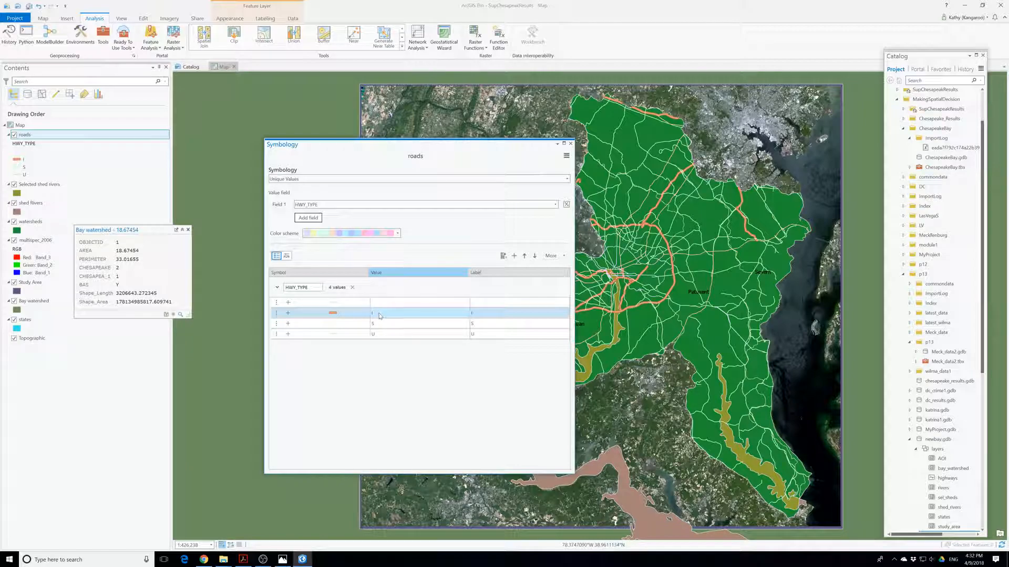
{"action": "left_click", "coordinate": [481, 315]}
{"action": "left_click", "coordinate": [481, 315]}
{"action": "type", "text": "nterstate"}
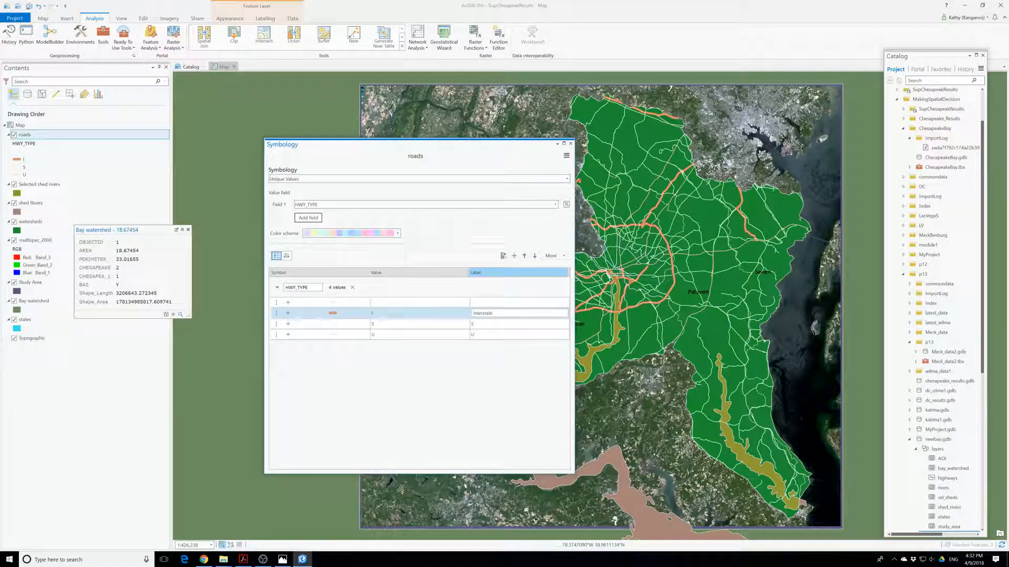
Give road type S the orange Major Road line symbol and label the class State Highway.
{"action": "left_click", "coordinate": [334, 325]}
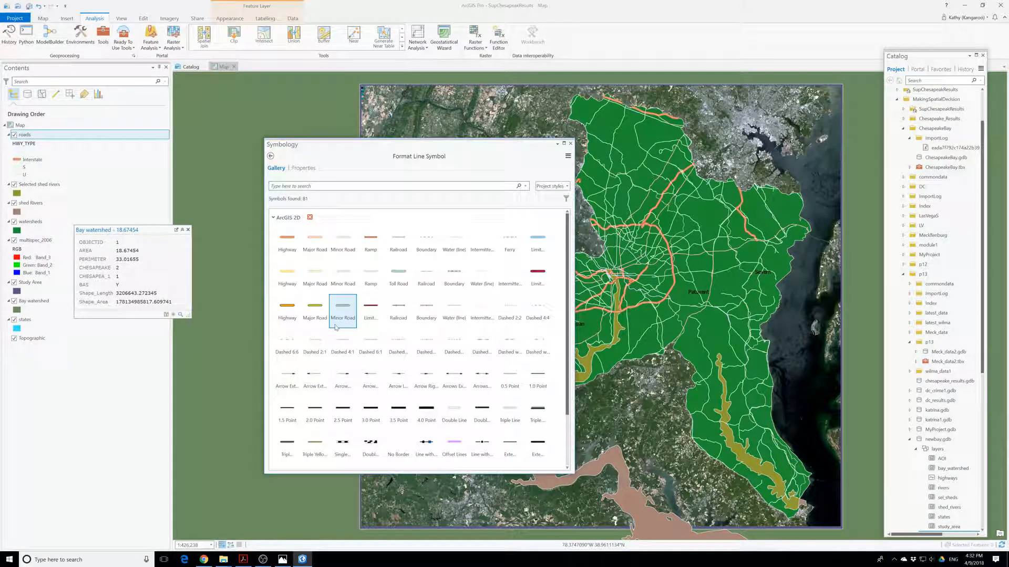
{"action": "left_click", "coordinate": [315, 239]}
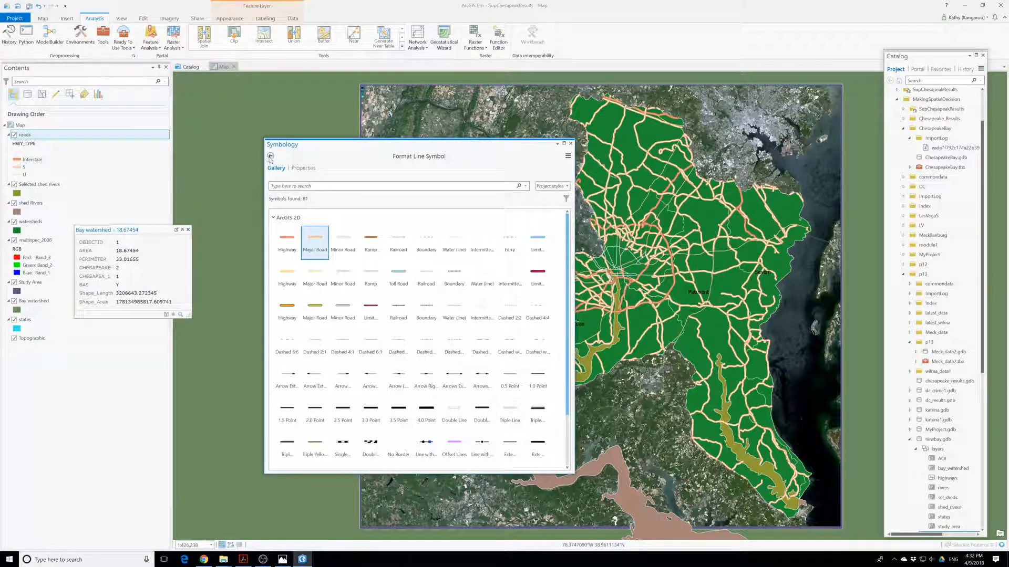
{"action": "left_click", "coordinate": [270, 156]}
{"action": "left_click", "coordinate": [494, 324]}
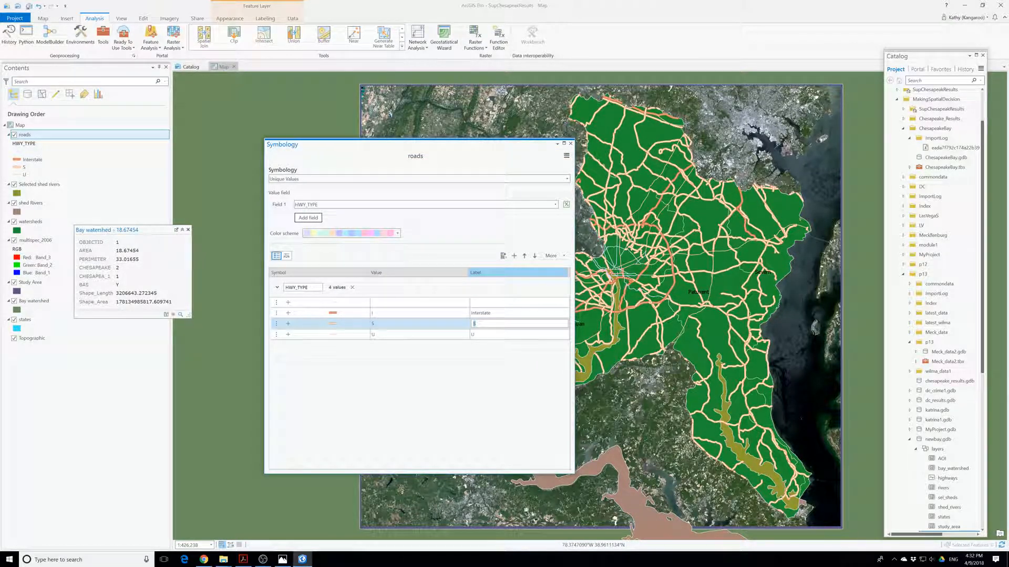
{"action": "type", "text": "State Highway"}
Give road type U the yellow Scheme 2 Highway line symbol and label the class US highway.
{"action": "left_click", "coordinate": [333, 336]}
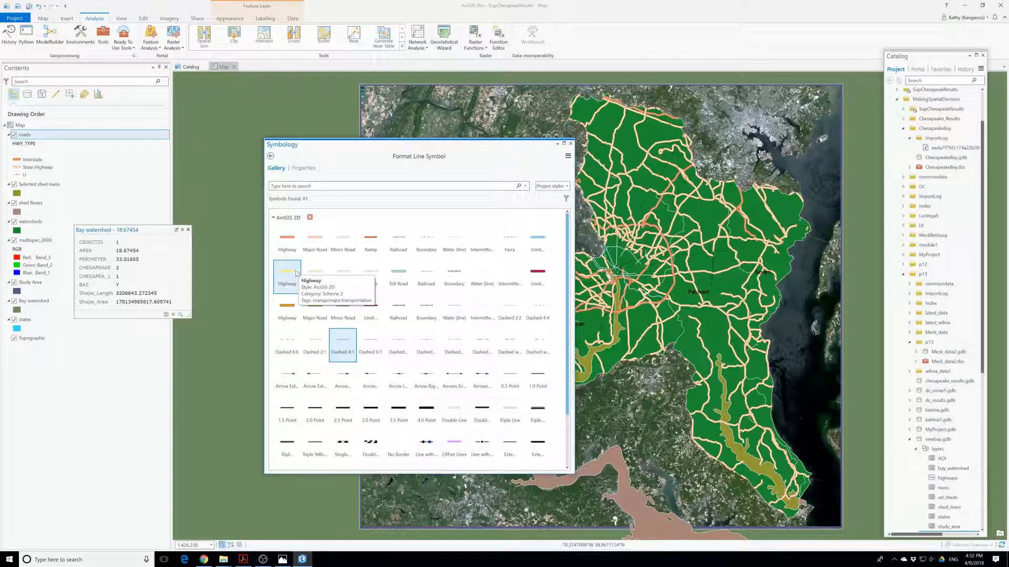
{"action": "left_click", "coordinate": [287, 272]}
{"action": "left_click", "coordinate": [270, 156]}
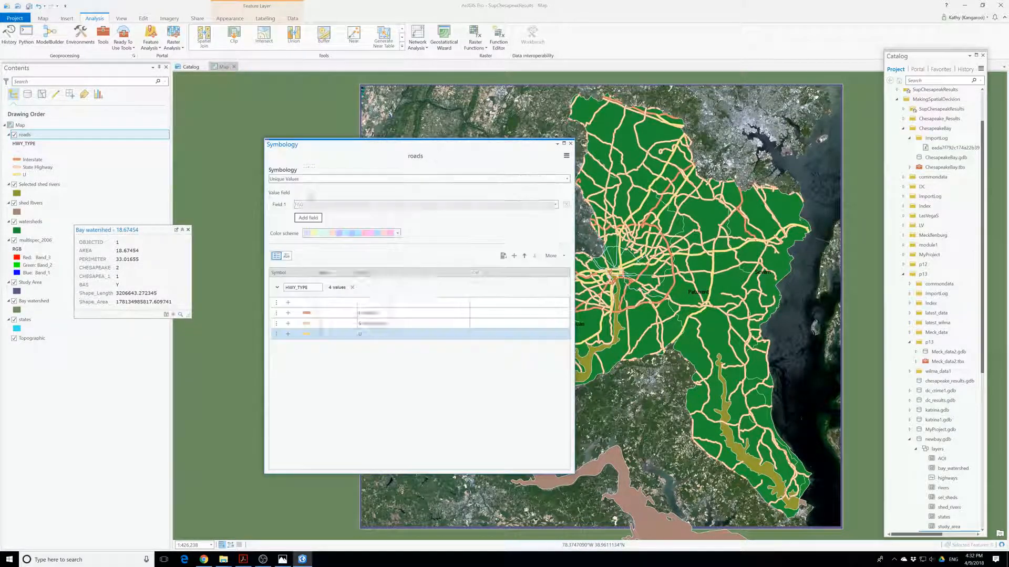
{"action": "left_click", "coordinate": [475, 334]}
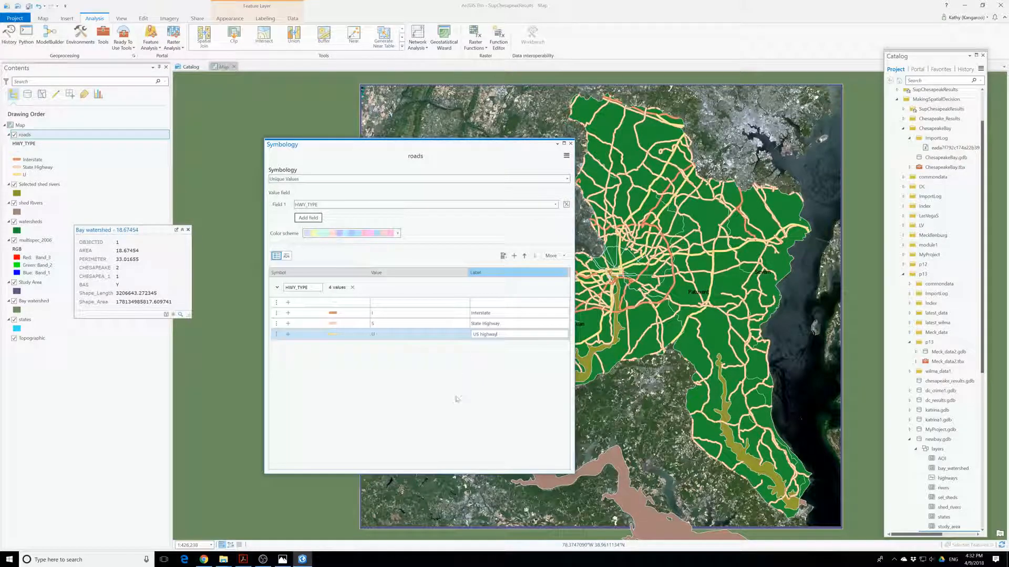
{"action": "left_click", "coordinate": [571, 143]}
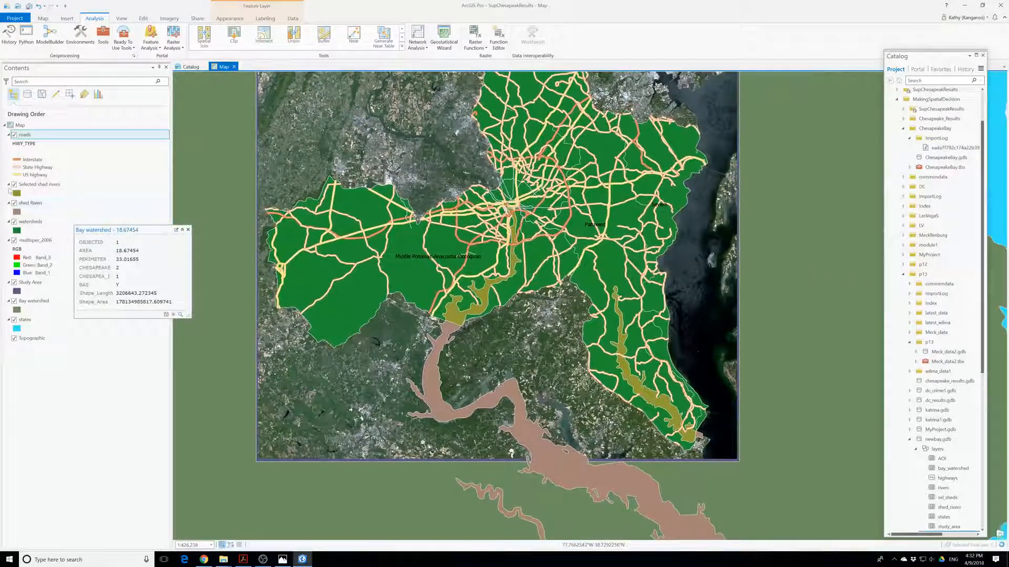
Set the line width of the Interstate class in the roads layer to 1.5 pt.
{"action": "right_click", "coordinate": [27, 135]}
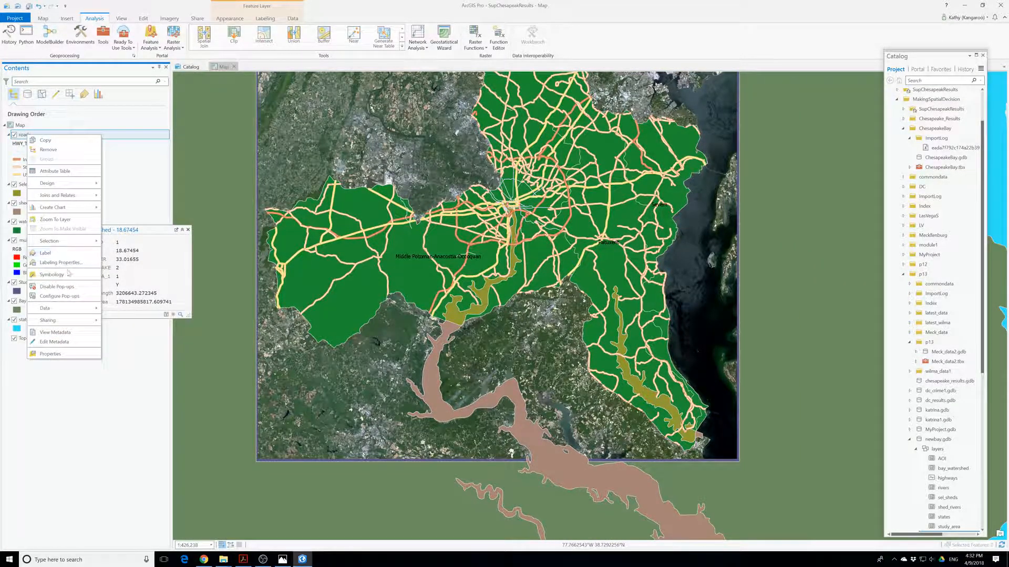
{"action": "left_click", "coordinate": [69, 274]}
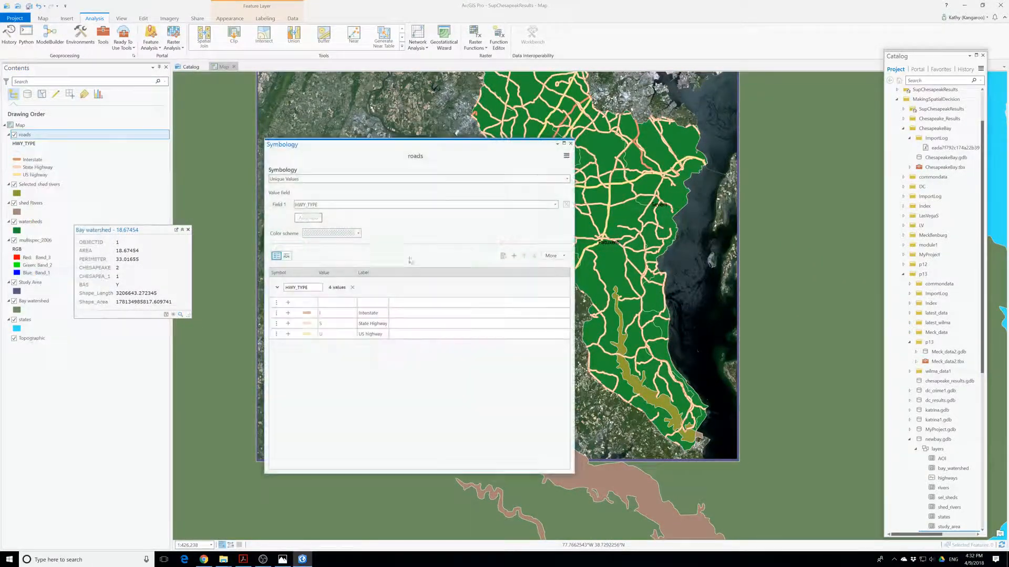
{"action": "left_click", "coordinate": [306, 313]}
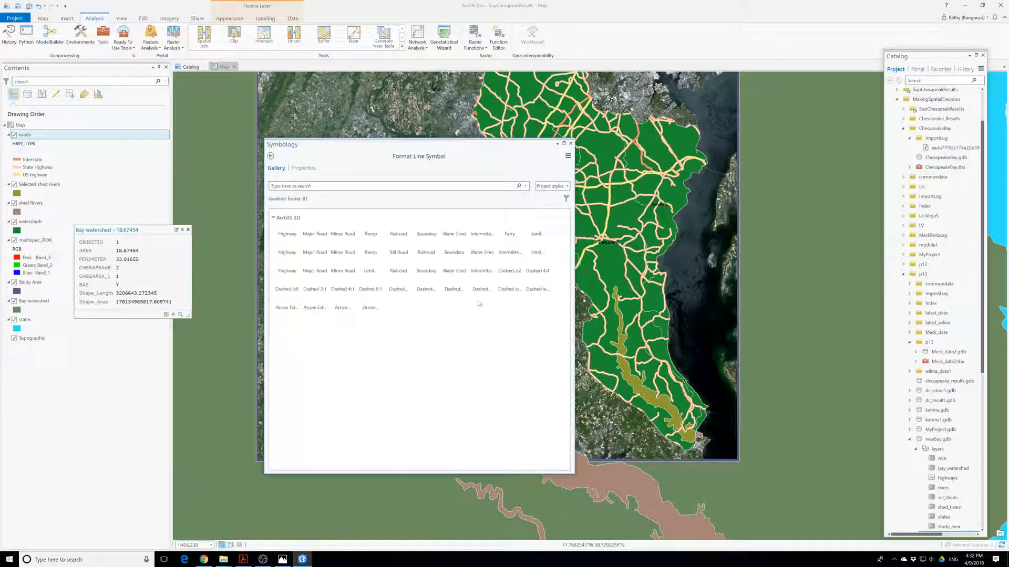
{"action": "left_click", "coordinate": [303, 168]}
{"action": "type", "text": "1.5"}
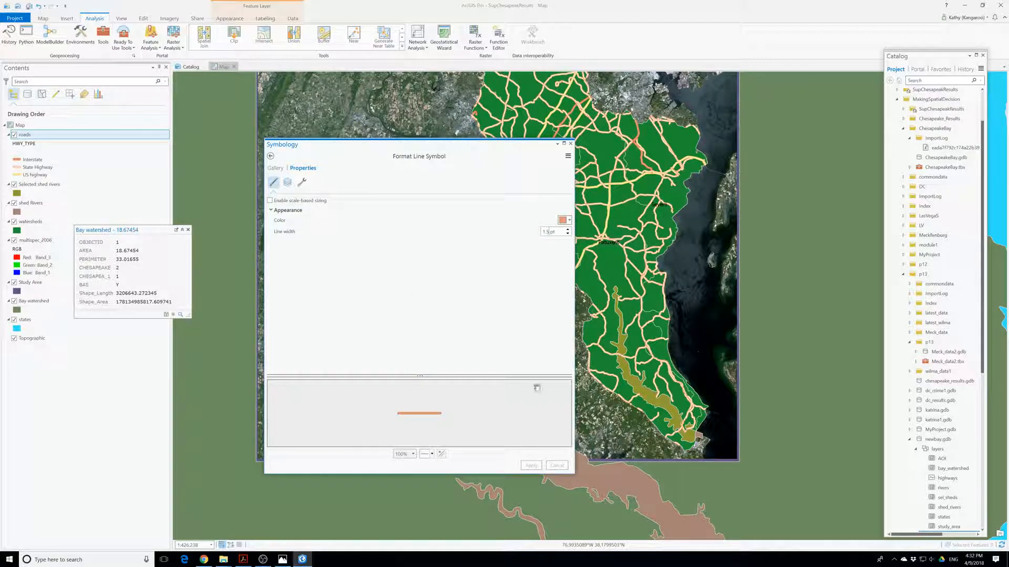
{"action": "left_click", "coordinate": [568, 231]}
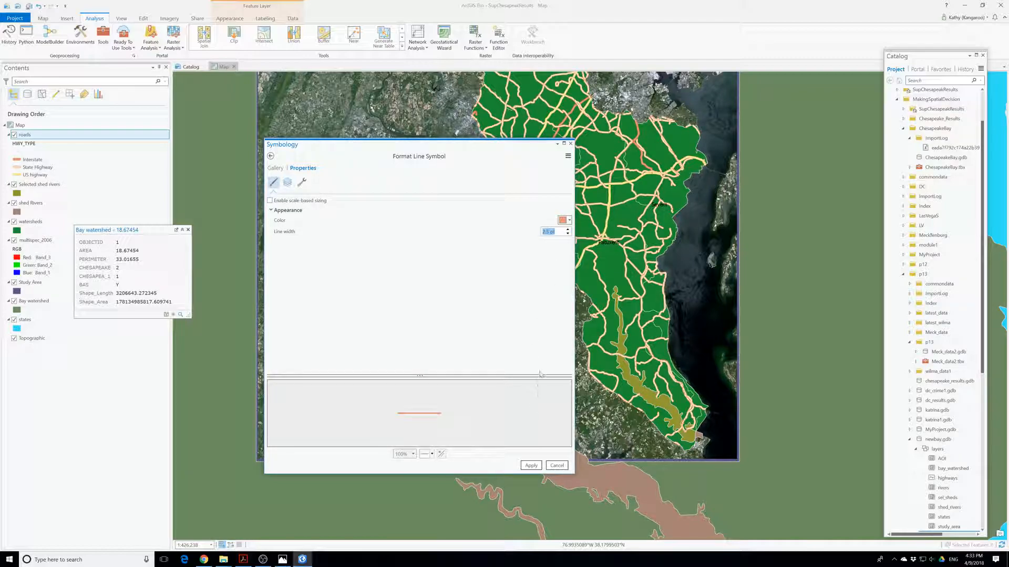
{"action": "left_click", "coordinate": [567, 234]}
{"action": "left_click", "coordinate": [531, 465]}
{"action": "left_click", "coordinate": [271, 156]}
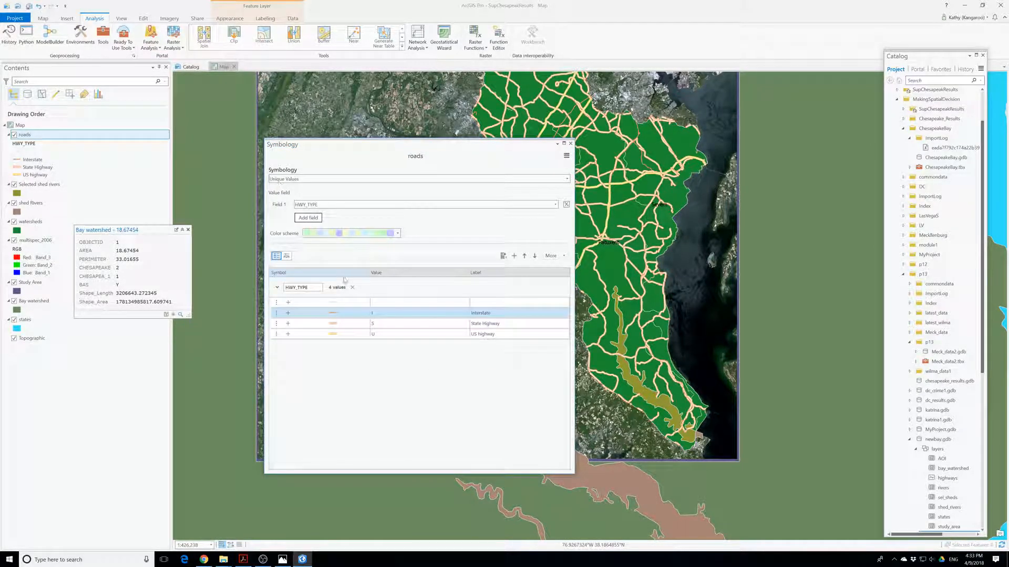
Set the line width of the State Highway class in the roads layer to 1.5 pt.
{"action": "left_click", "coordinate": [294, 322]}
{"action": "double_click", "coordinate": [546, 232]}
{"action": "type", "text": "13."}
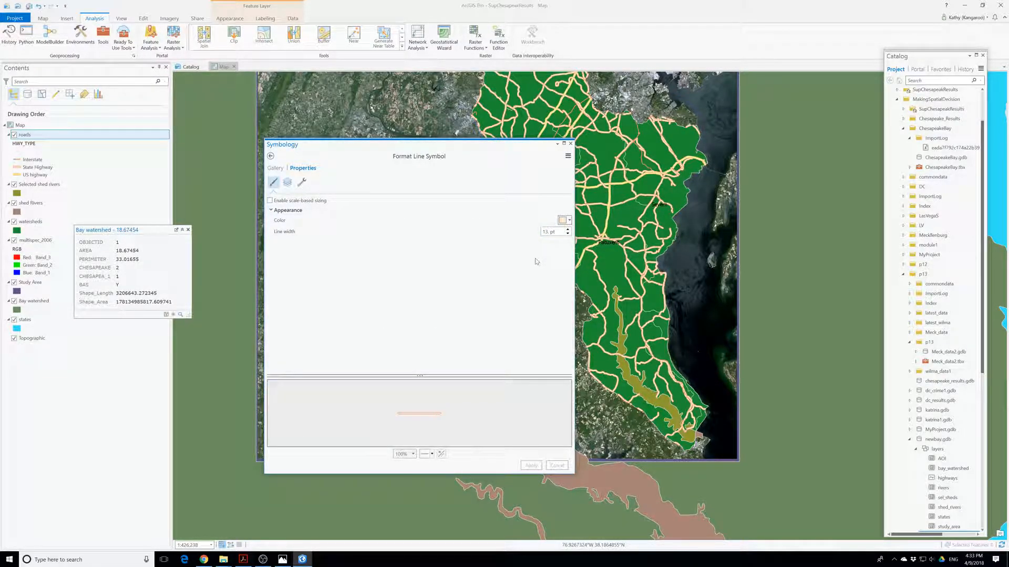
{"action": "key", "text": "BackSpace"}
{"action": "key", "text": "BackSpace"}
{"action": "left_click", "coordinate": [567, 233]}
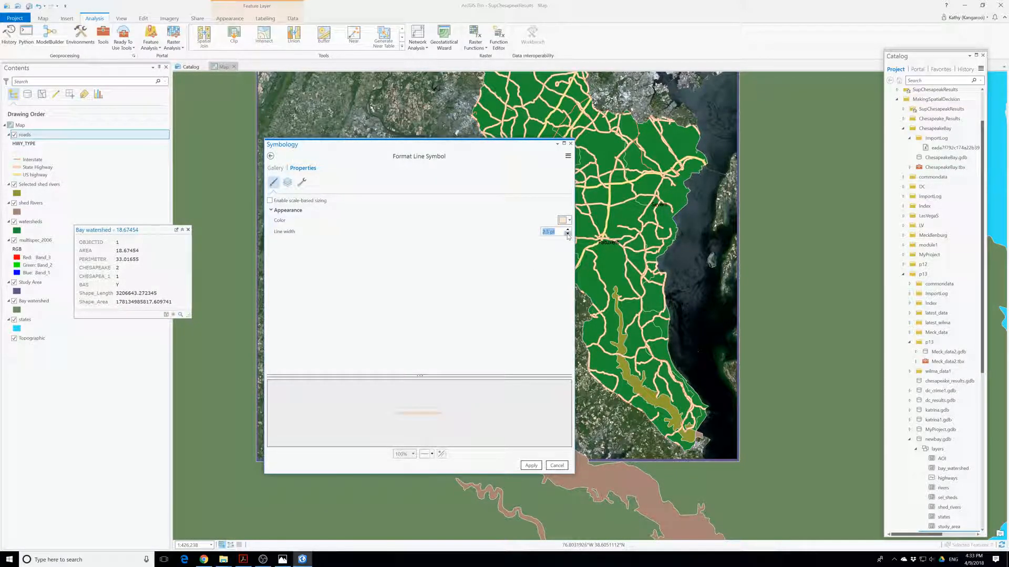
{"action": "left_click", "coordinate": [531, 465]}
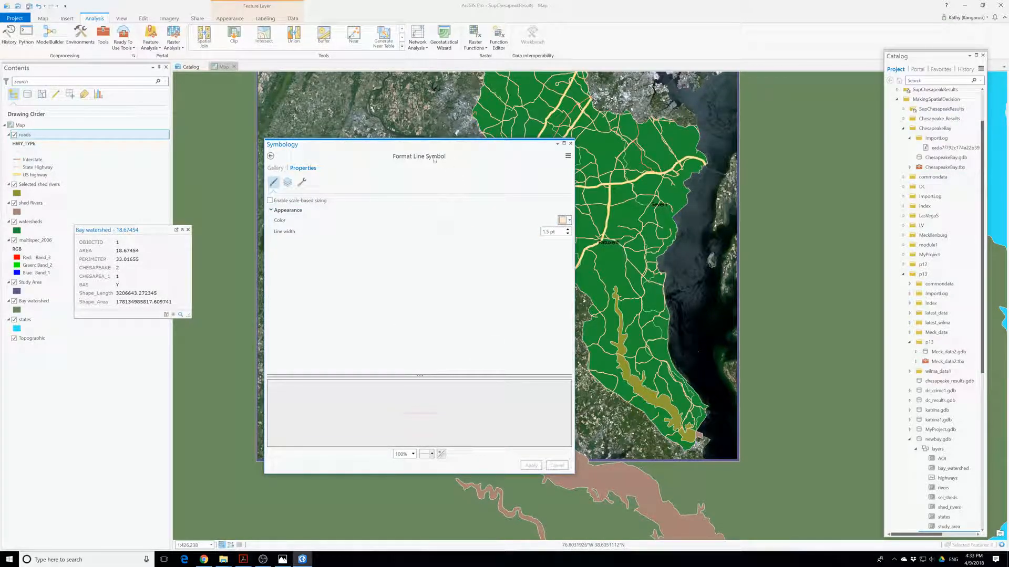
{"action": "left_click", "coordinate": [270, 156]}
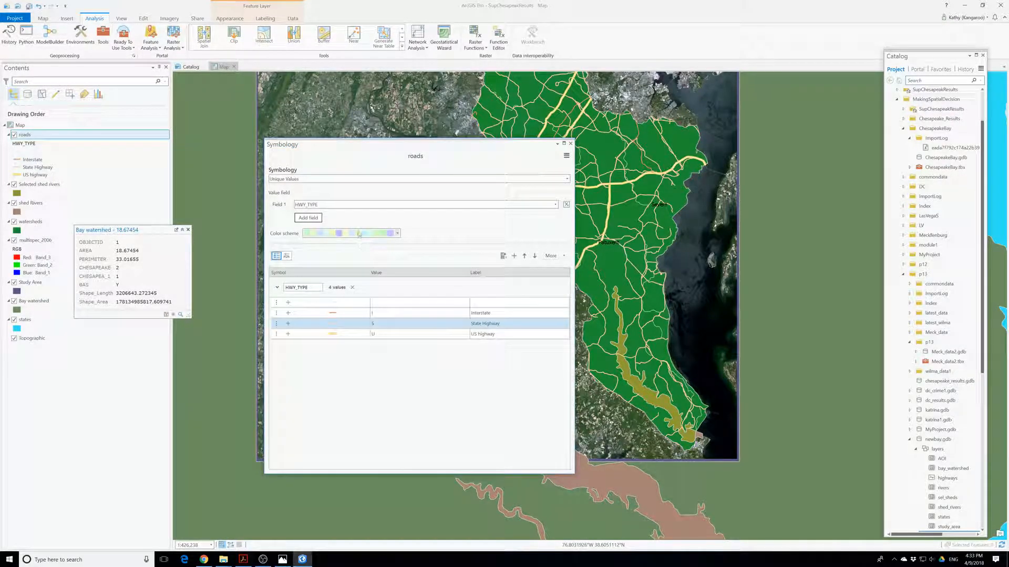
Set the line width of the US highway class to 1.5 pt and close the roads symbology.
{"action": "left_click", "coordinate": [340, 335], "text": "ctrl"}
{"action": "left_click", "coordinate": [339, 335]}
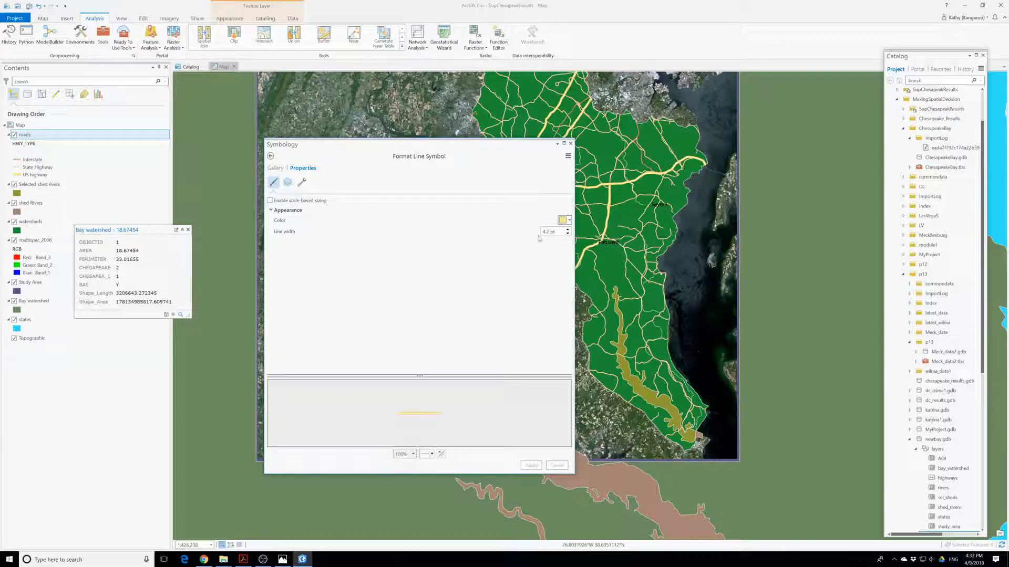
{"action": "type", "text": "1.5"}
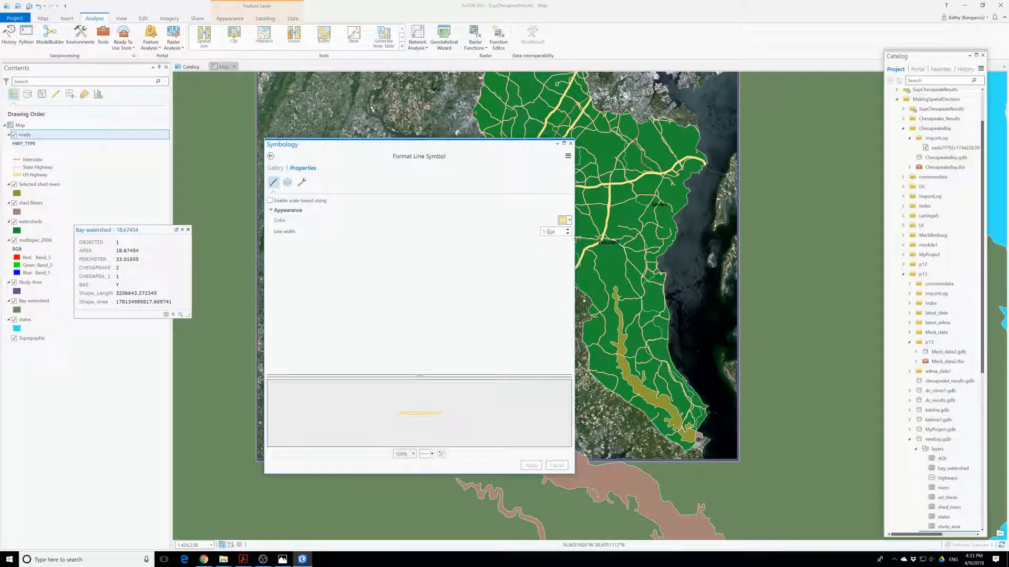
{"action": "left_click", "coordinate": [567, 230]}
{"action": "left_click", "coordinate": [568, 233]}
{"action": "left_click", "coordinate": [531, 466]}
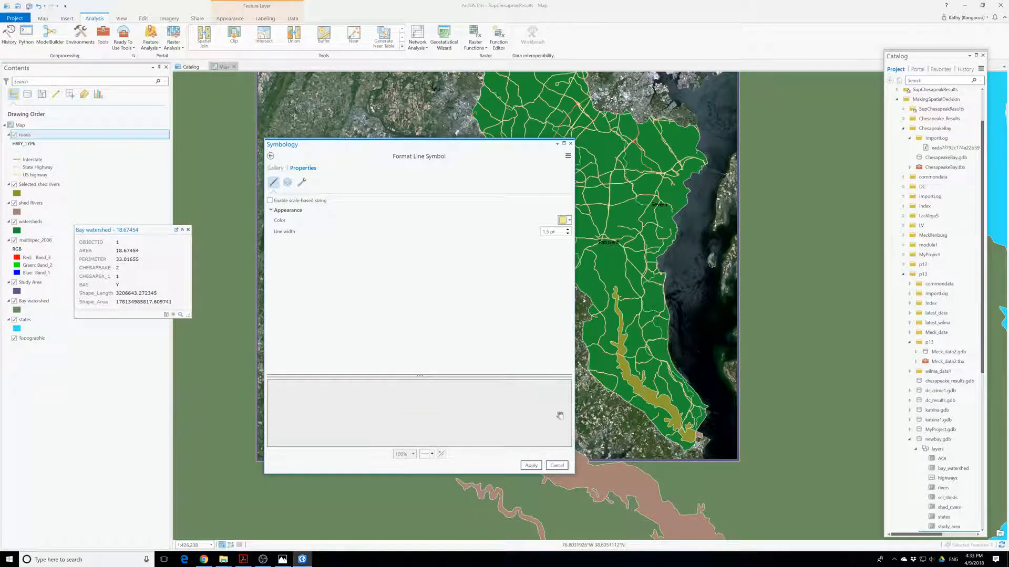
{"action": "left_click", "coordinate": [570, 144]}
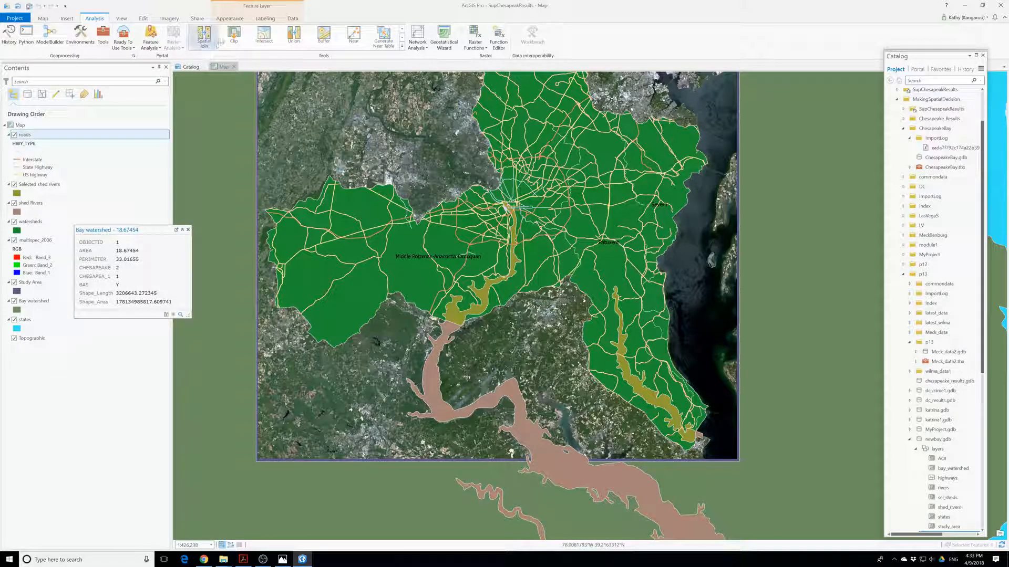
Close the Bay watershed pop-up and commit the pending line symbol formatting while switching to the multispec_2006 layer.
{"action": "left_click", "coordinate": [188, 230]}
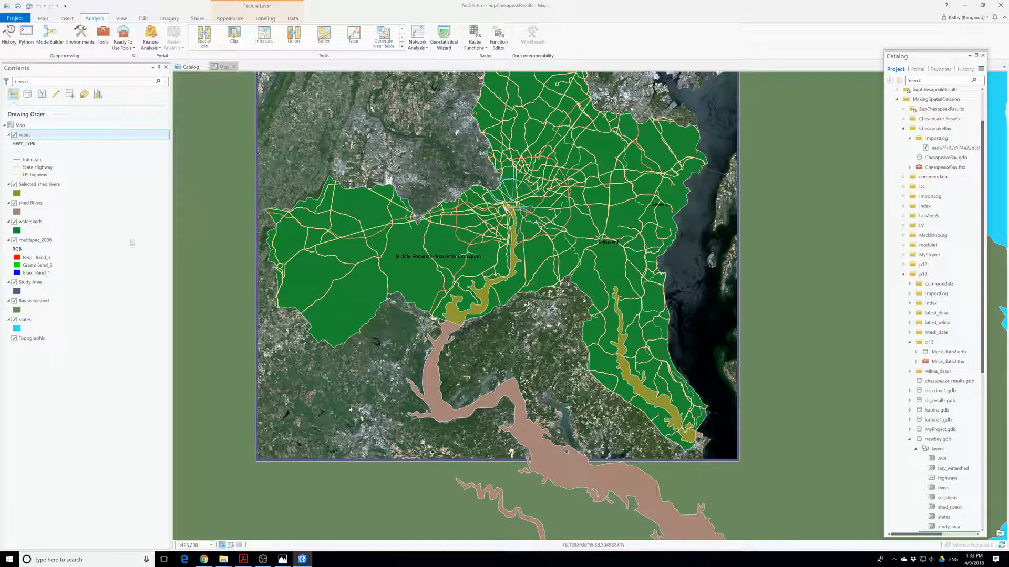
{"action": "left_click", "coordinate": [157, 242]}
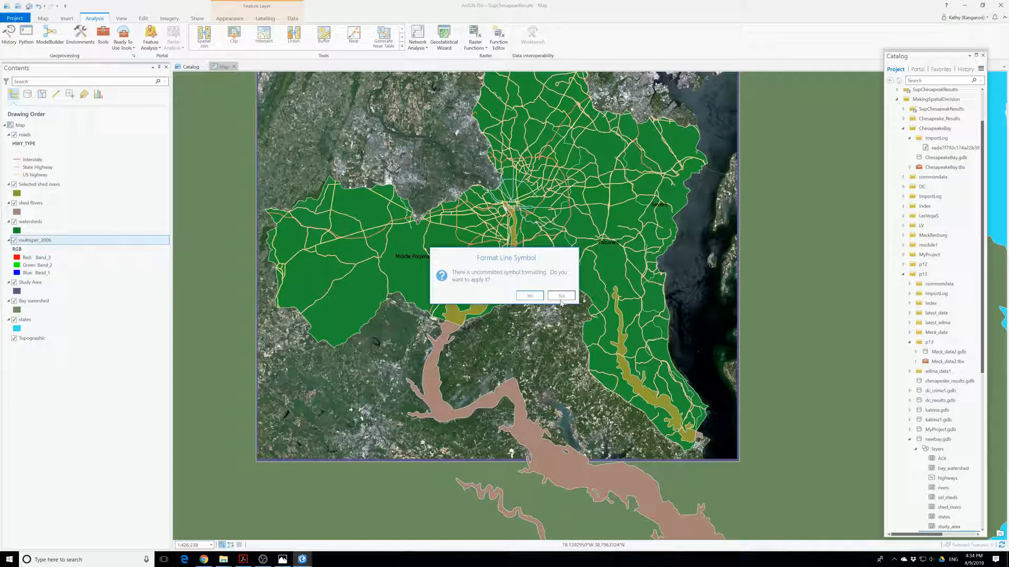
{"action": "left_click", "coordinate": [528, 297]}
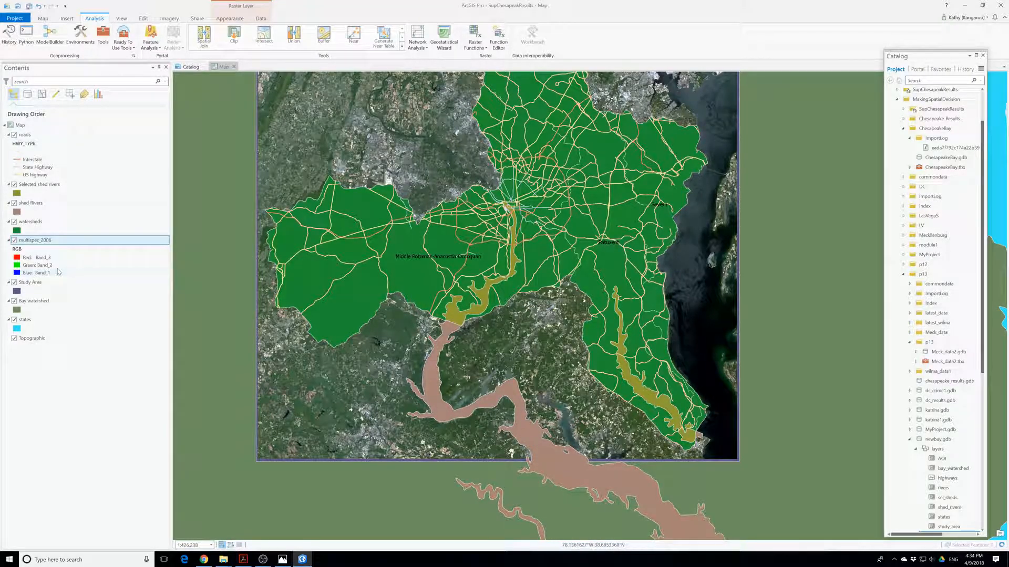
Start the Clip raster function from the Data Management group with multispec_2006 as the input raster.
{"action": "left_click", "coordinate": [38, 241]}
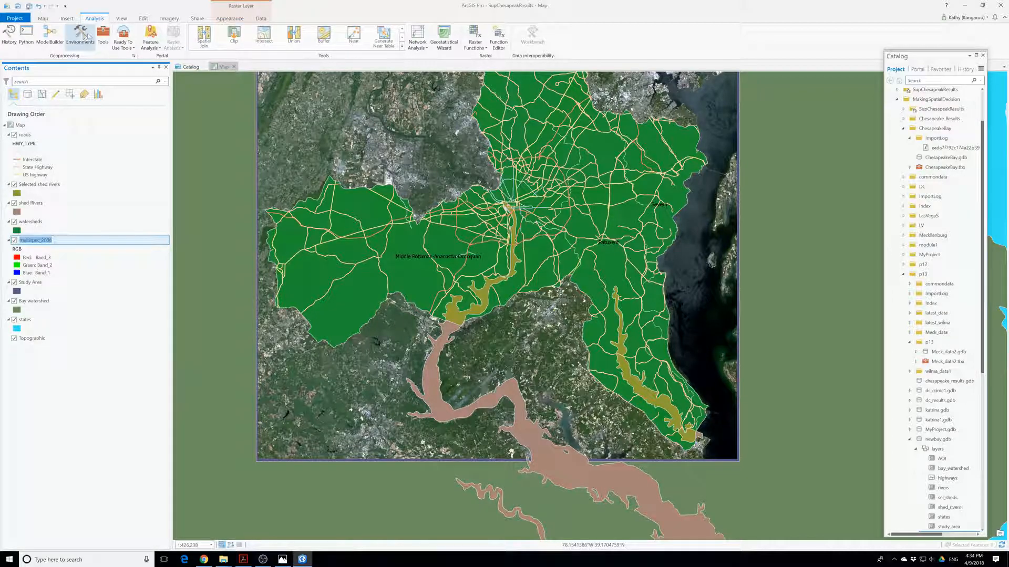
{"action": "left_click", "coordinate": [178, 20]}
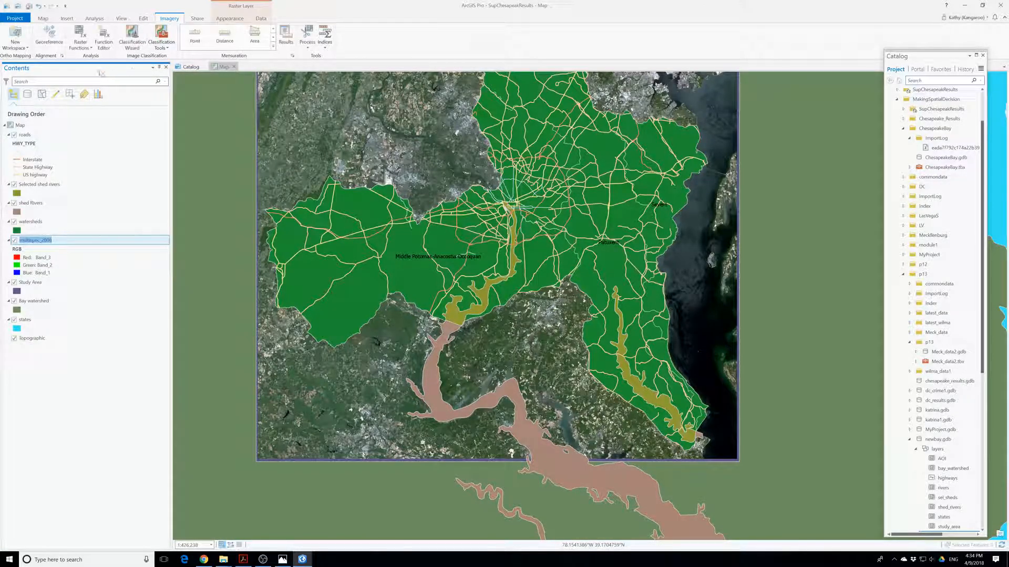
{"action": "left_click", "coordinate": [80, 35]}
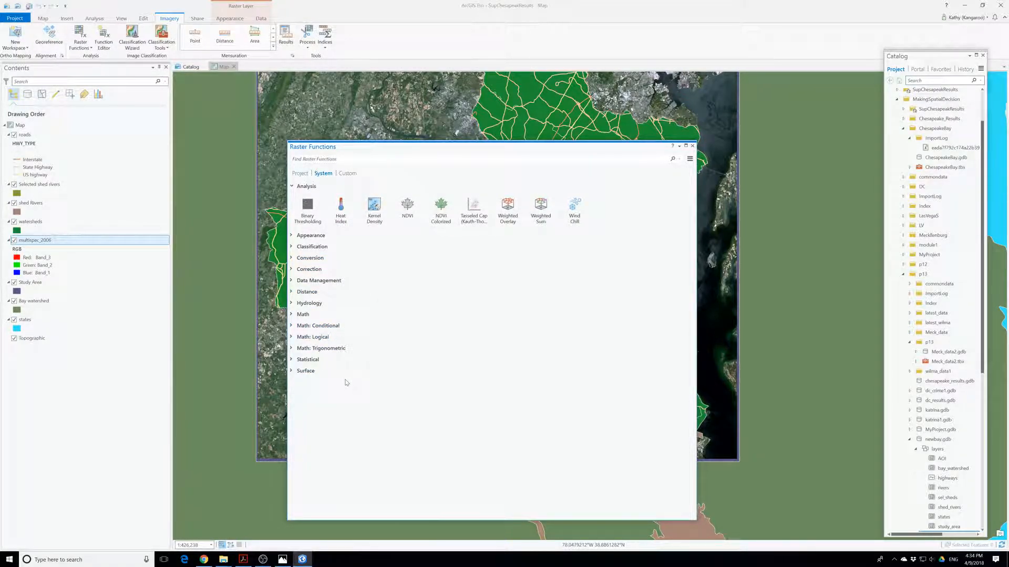
{"action": "left_click", "coordinate": [319, 280]}
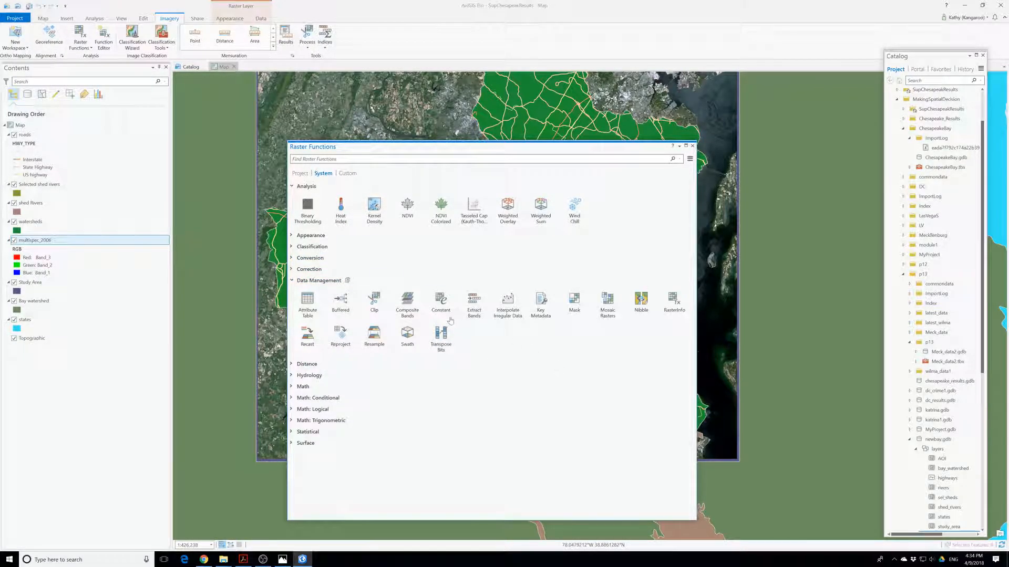
{"action": "left_click", "coordinate": [374, 301]}
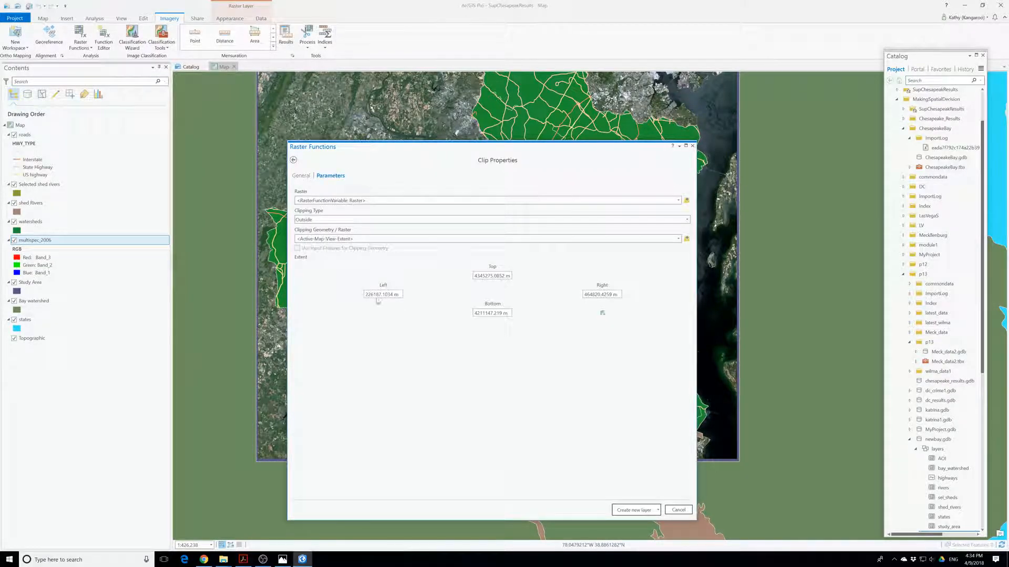
{"action": "left_click", "coordinate": [367, 201]}
{"action": "left_click", "coordinate": [363, 200]}
{"action": "left_click", "coordinate": [678, 201]}
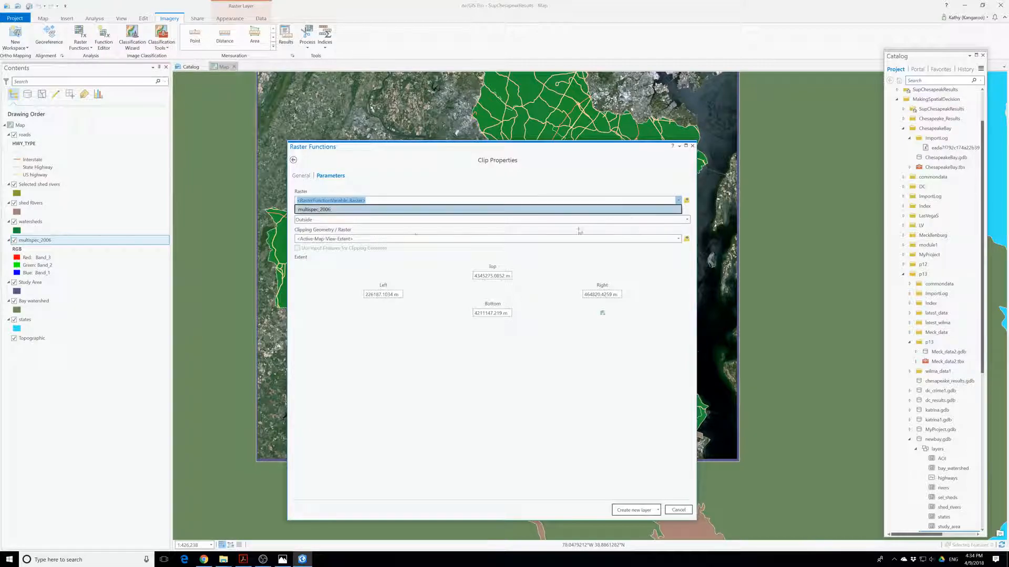
{"action": "left_click", "coordinate": [332, 212]}
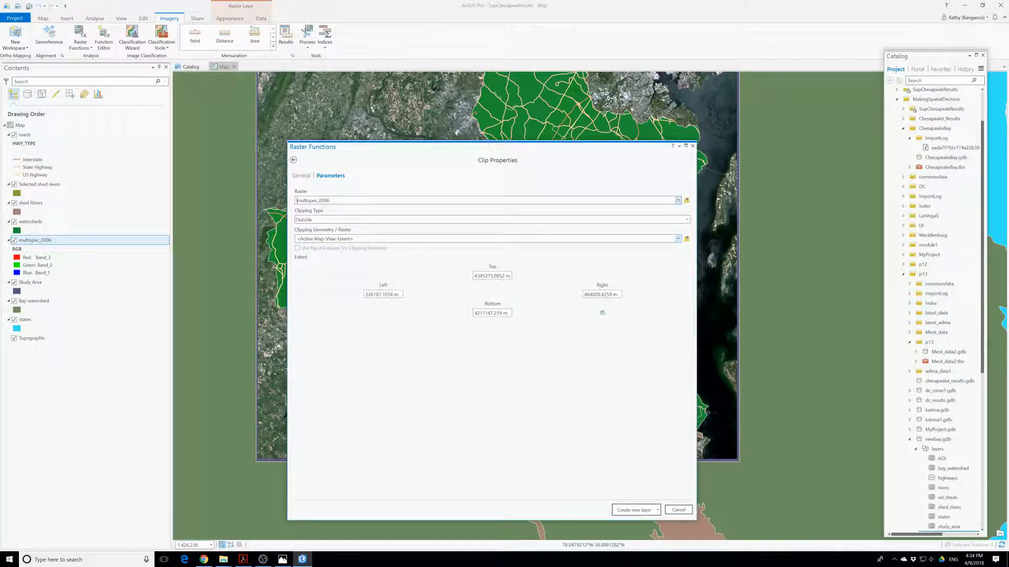
Clip the raster to the watersheds layer, using its features as clipping geometry, into a new layer and hide the original multispec_2006.
{"action": "left_click", "coordinate": [678, 239]}
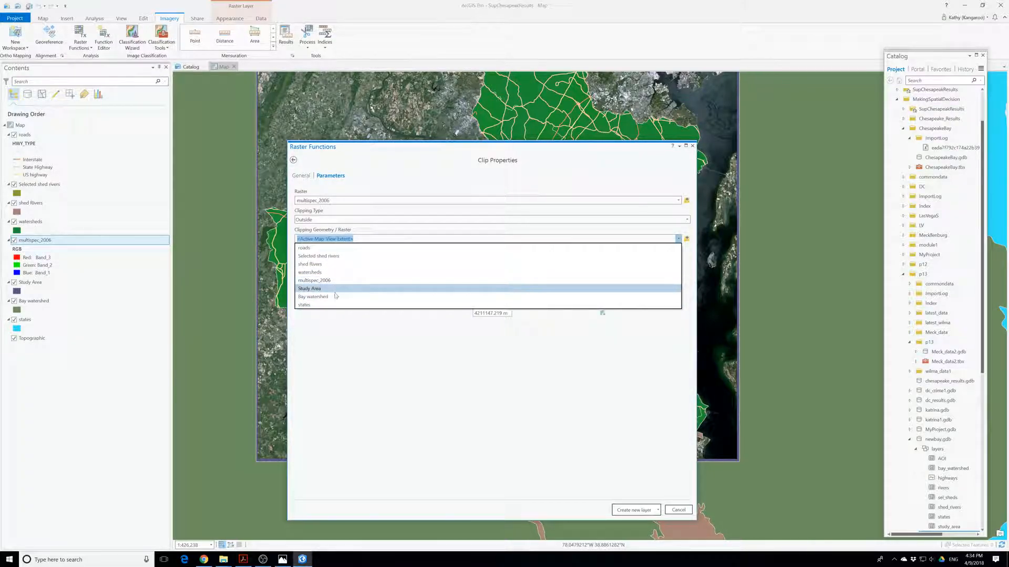
{"action": "left_click", "coordinate": [323, 273]}
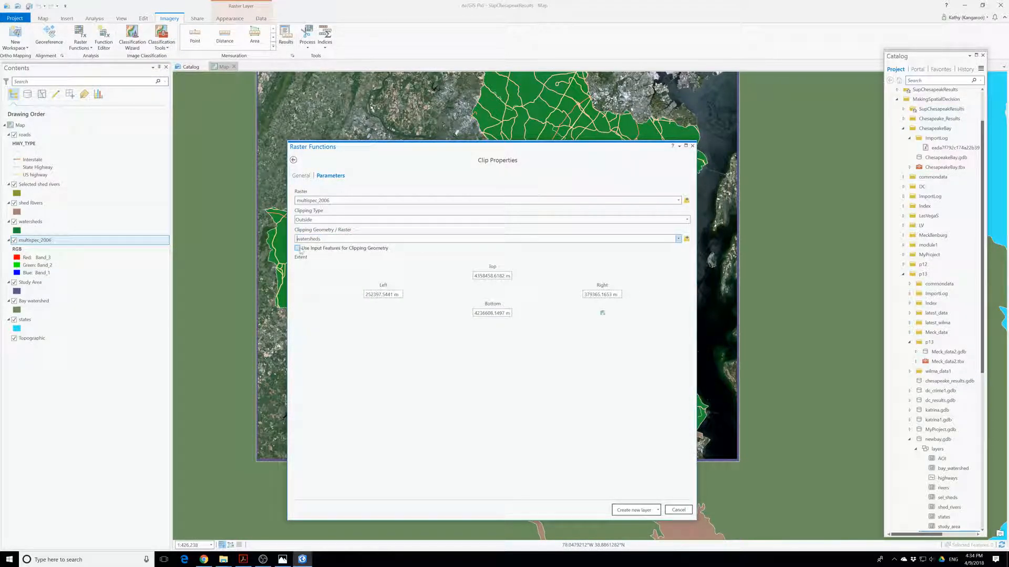
{"action": "left_click", "coordinate": [634, 510]}
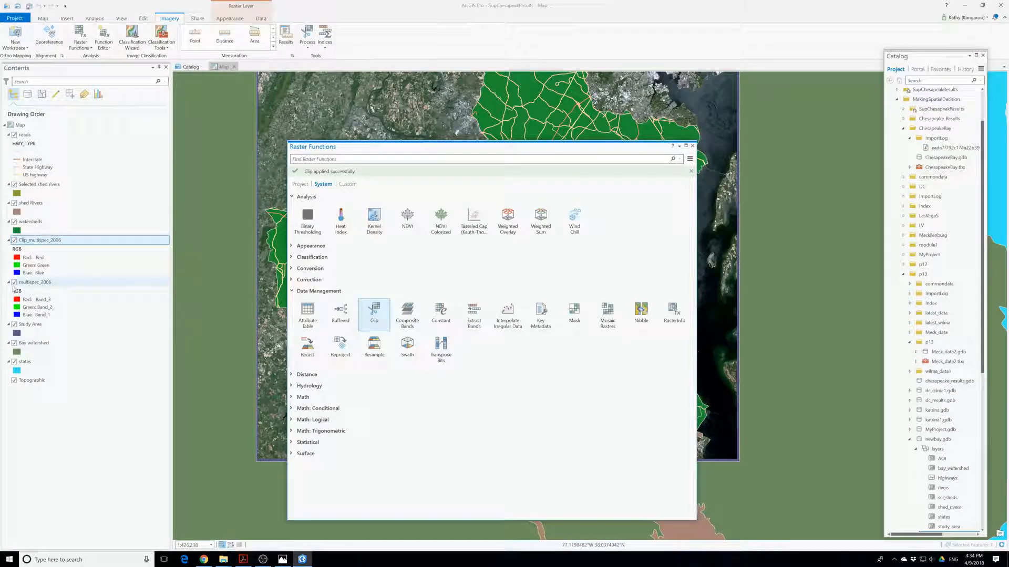
{"action": "left_click", "coordinate": [14, 282]}
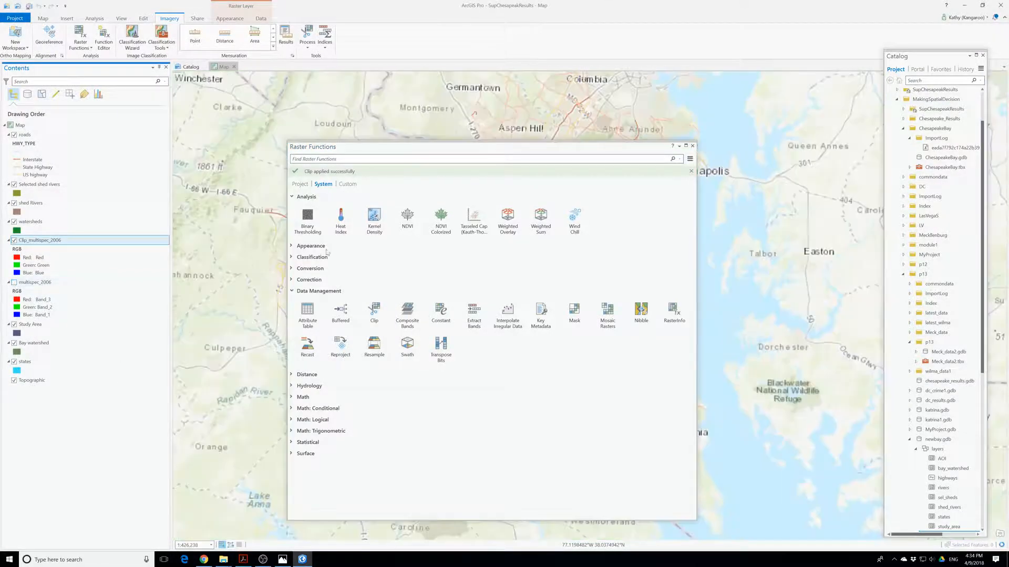
{"action": "left_click", "coordinate": [693, 147]}
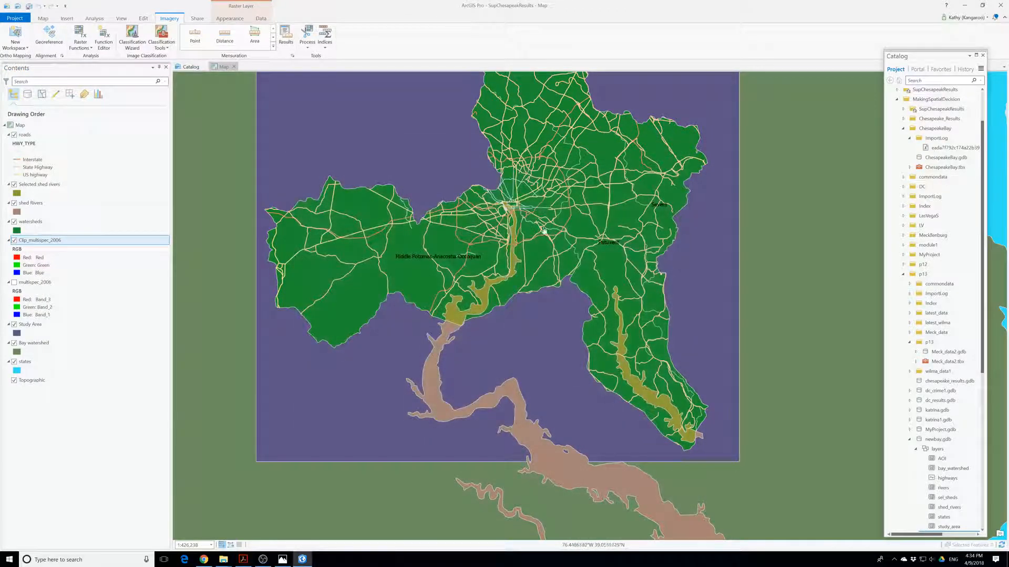
Give the watersheds polygons no fill color, keeping the 0.75 pt outline, and close the symbology.
{"action": "left_click", "coordinate": [17, 231]}
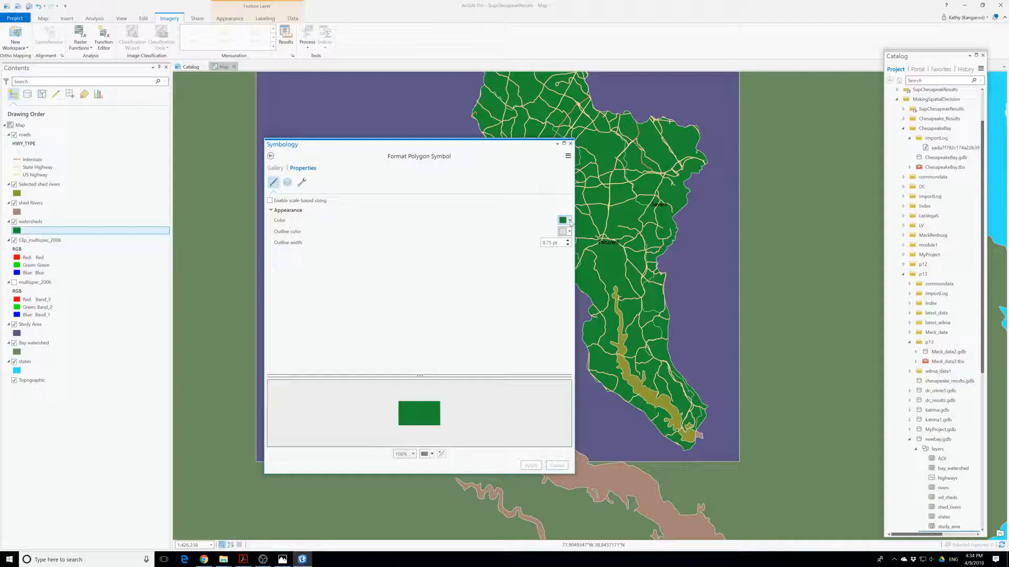
{"action": "left_click", "coordinate": [569, 221]}
{"action": "left_click", "coordinate": [588, 231]}
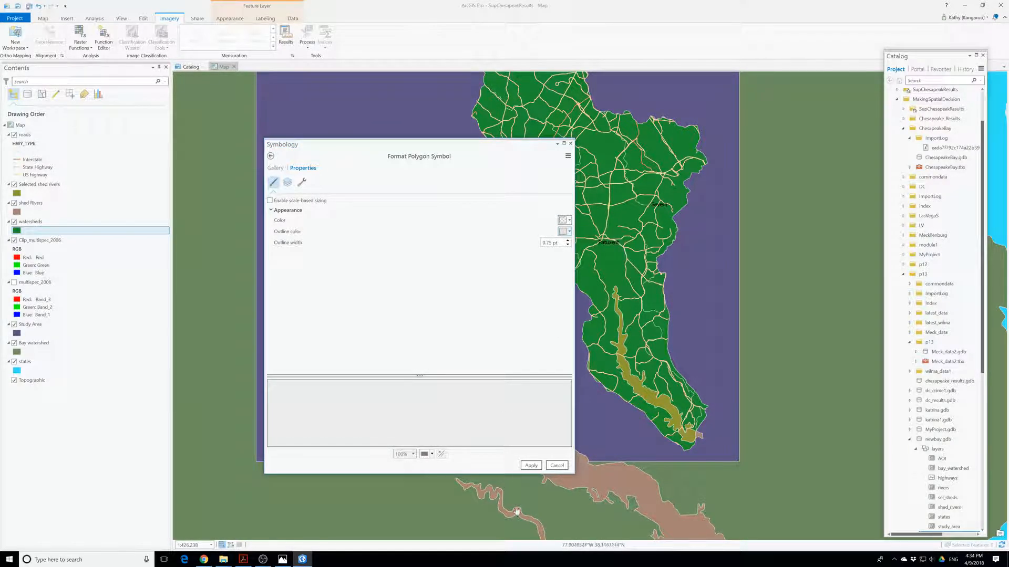
{"action": "left_click", "coordinate": [531, 466]}
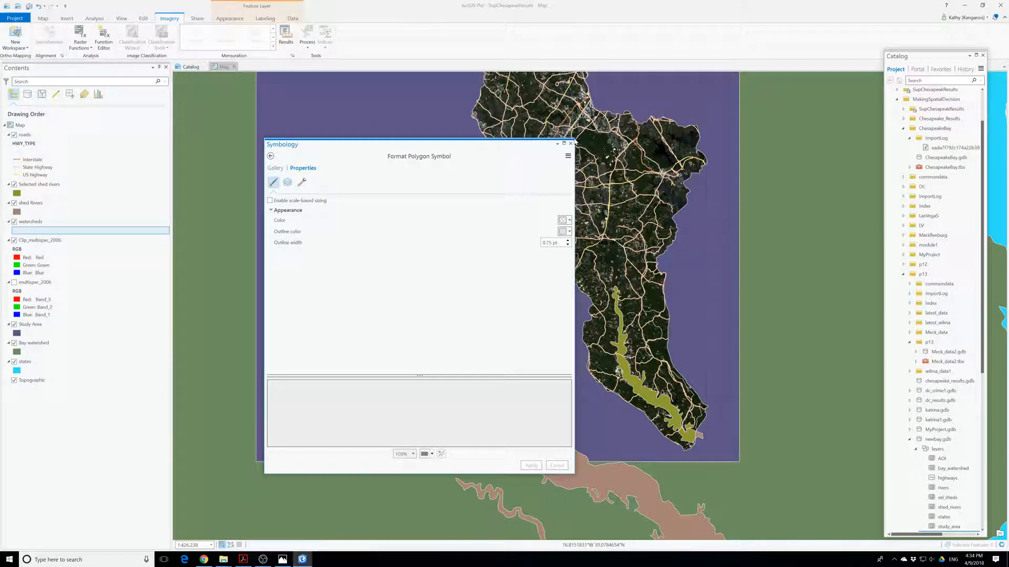
{"action": "left_click", "coordinate": [570, 144]}
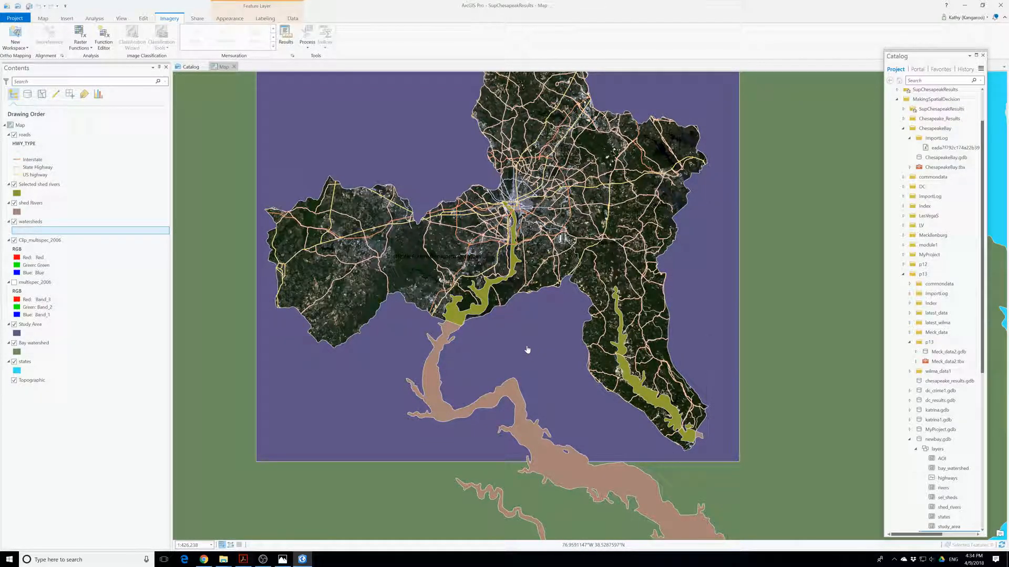
Hide the Study Area layer and select the Clip_multispec_2006 layer.
{"action": "left_click", "coordinate": [15, 325]}
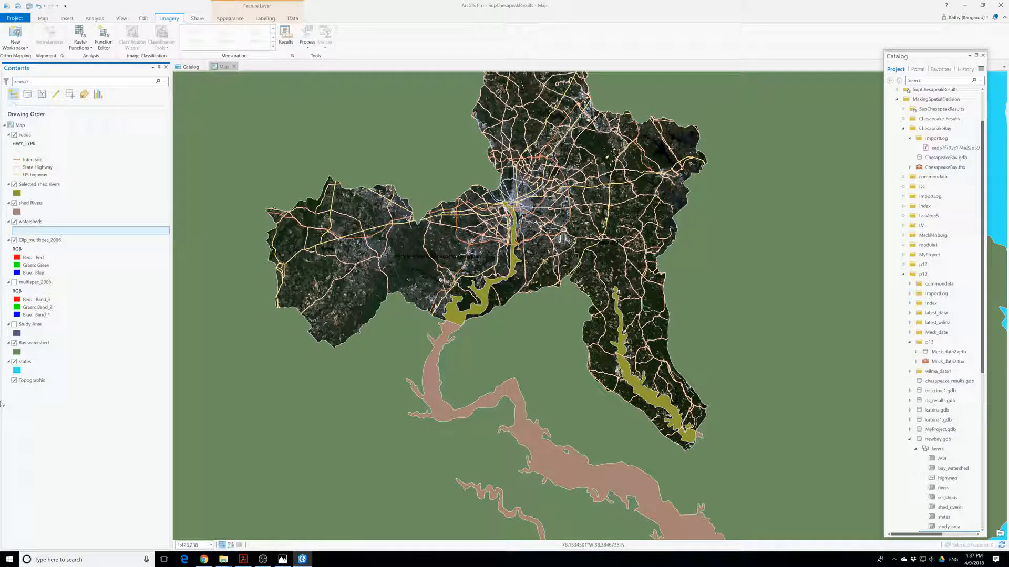
{"action": "left_click", "coordinate": [44, 243]}
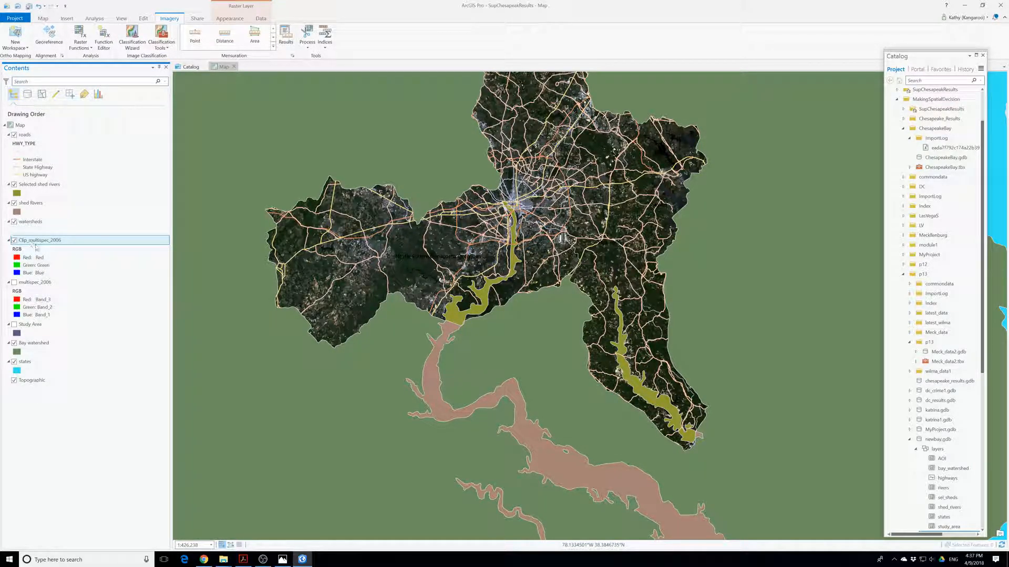
Rename the Clip_multispec_2006 layer to Landsat2006 and keep it selected as the layer for classification.
{"action": "left_click", "coordinate": [45, 243]}
{"action": "left_click_drag", "start_coordinate": [49, 241], "coordinate": [18, 246]}
{"action": "key", "text": "Delete"}
{"action": "key", "text": "Delete"}
{"action": "type", "text": "Landsat"}
{"action": "key", "text": "Return"}
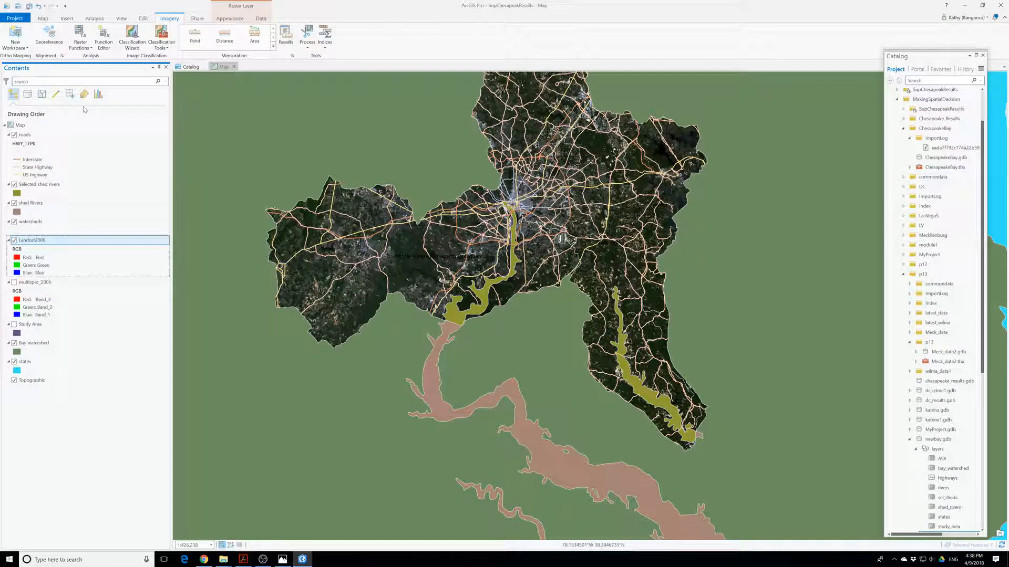
{"action": "left_click", "coordinate": [39, 243]}
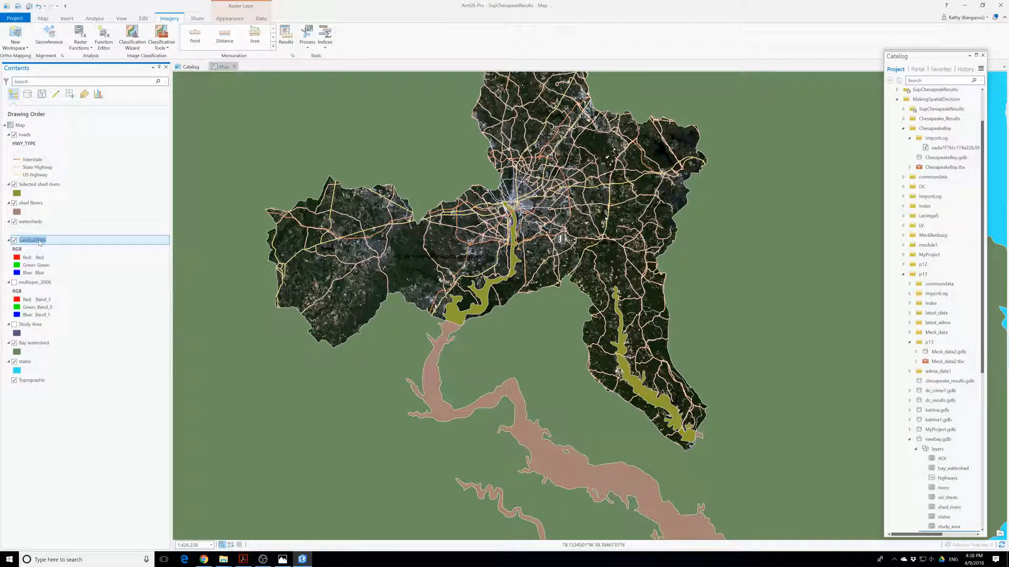
Start the Image Classification Wizard as supervised, pixel based with the NLCD2011 schema, and continue to the Training Samples Manager.
{"action": "left_click", "coordinate": [138, 36]}
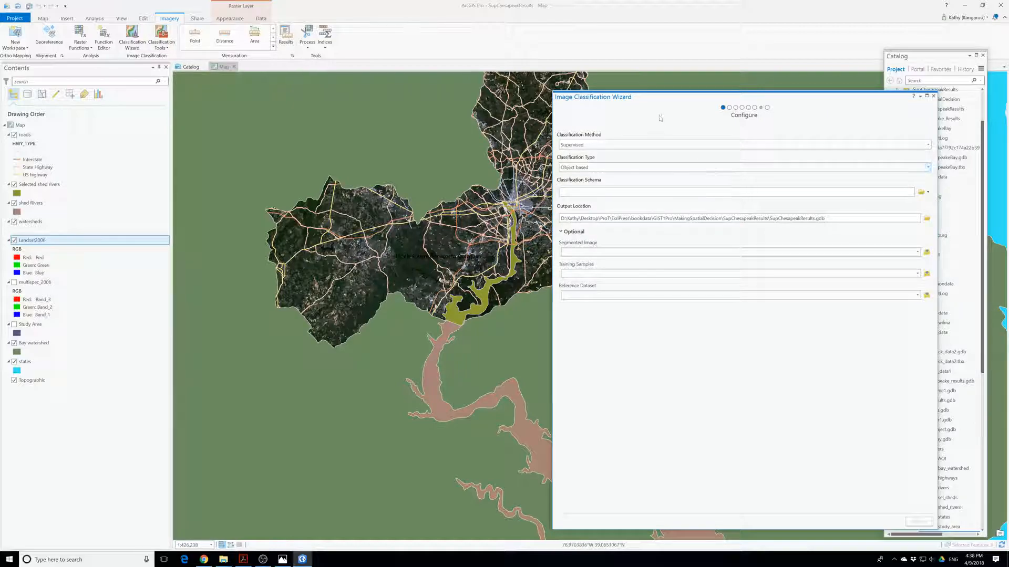
{"action": "left_click_drag", "start_coordinate": [654, 108], "coordinate": [522, 109]}
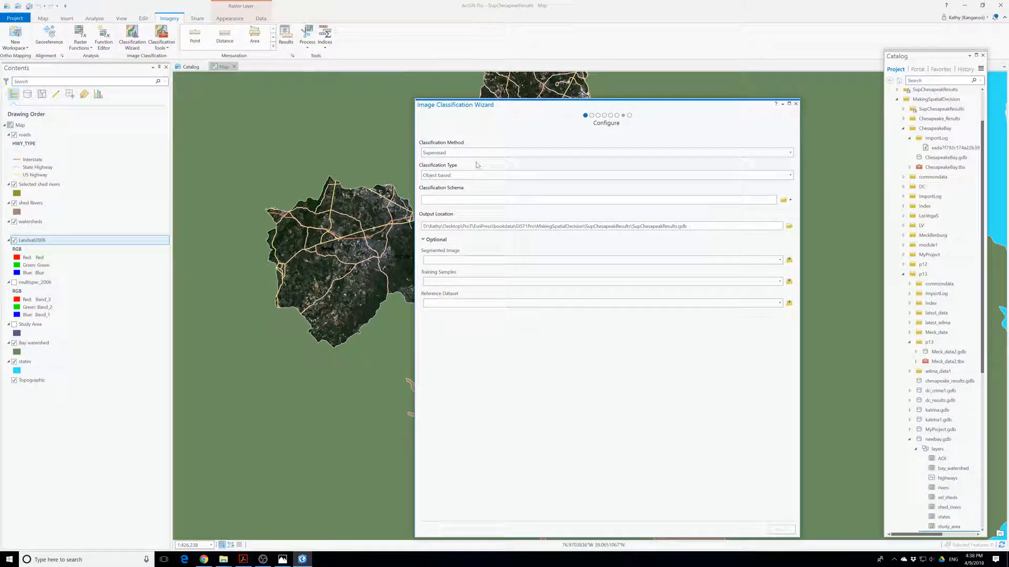
{"action": "left_click", "coordinate": [454, 178]}
{"action": "left_click", "coordinate": [446, 185]}
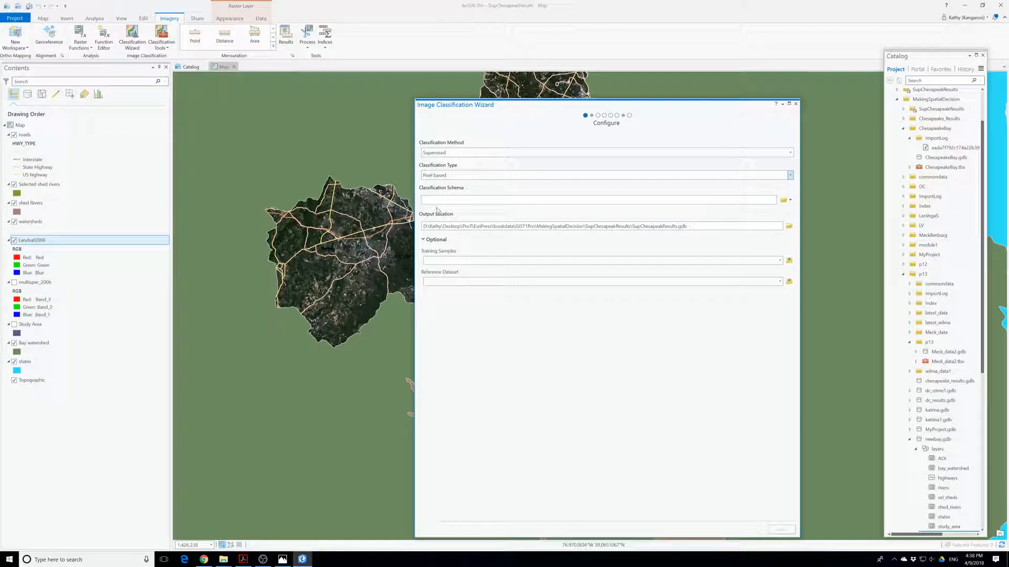
{"action": "left_click", "coordinate": [788, 199]}
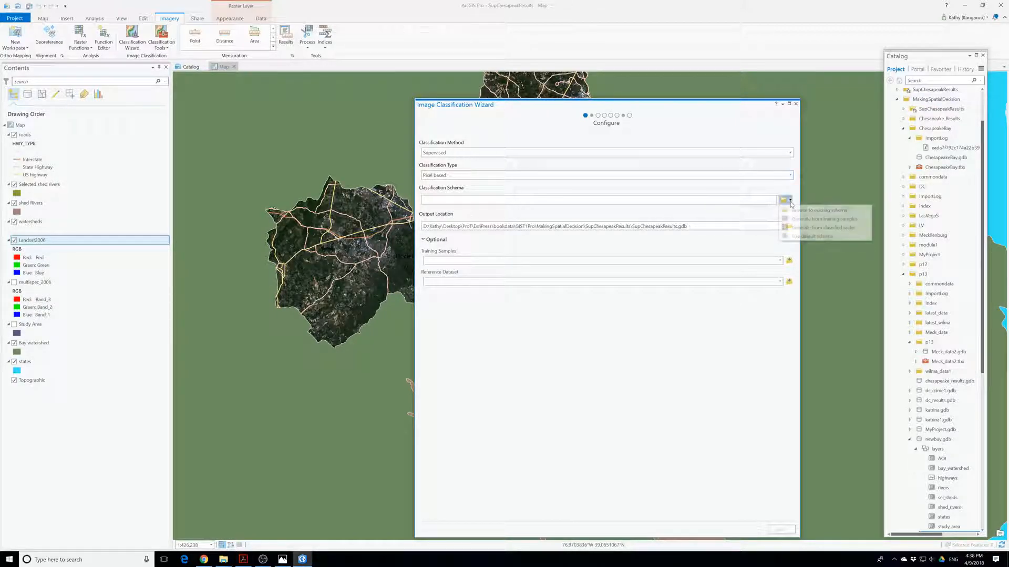
{"action": "left_click", "coordinate": [811, 227]}
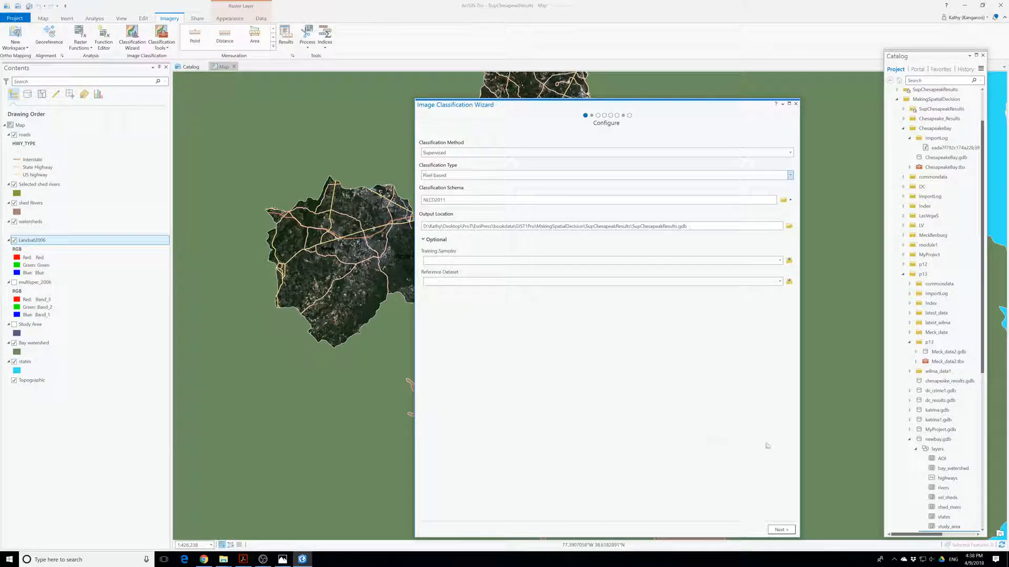
{"action": "left_click", "coordinate": [781, 530]}
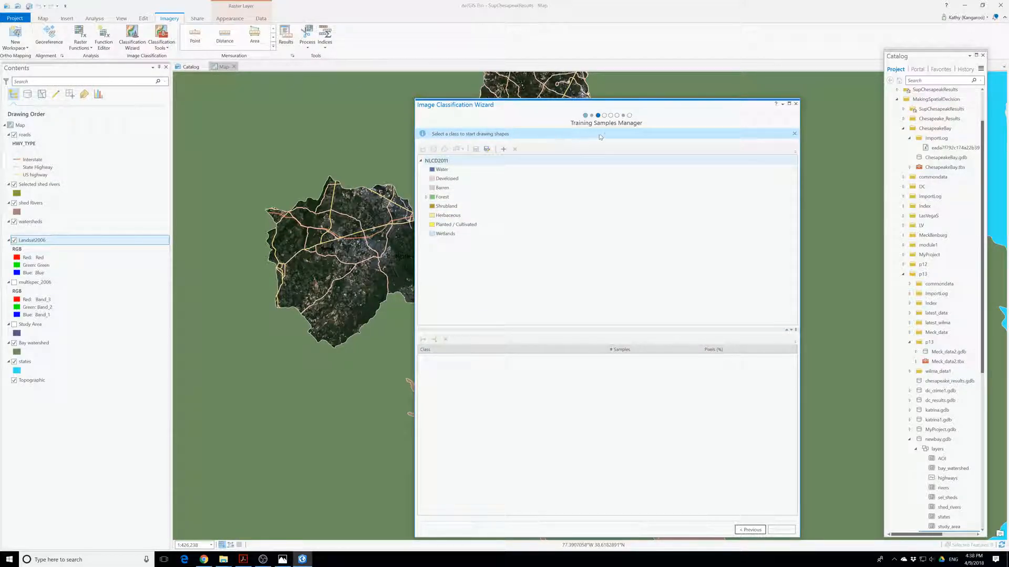
Remove the Barren and Shrubland classes from the NLCD2011 schema.
{"action": "left_click", "coordinate": [607, 209]}
{"action": "left_click", "coordinate": [443, 188]}
{"action": "right_click", "coordinate": [443, 188]}
{"action": "left_click", "coordinate": [462, 202]}
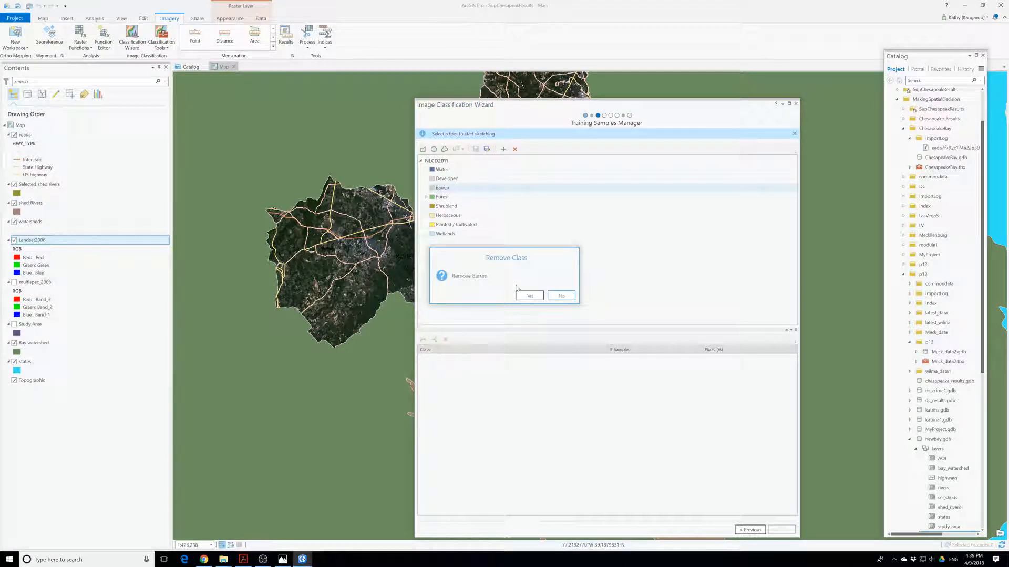
{"action": "left_click", "coordinate": [529, 296]}
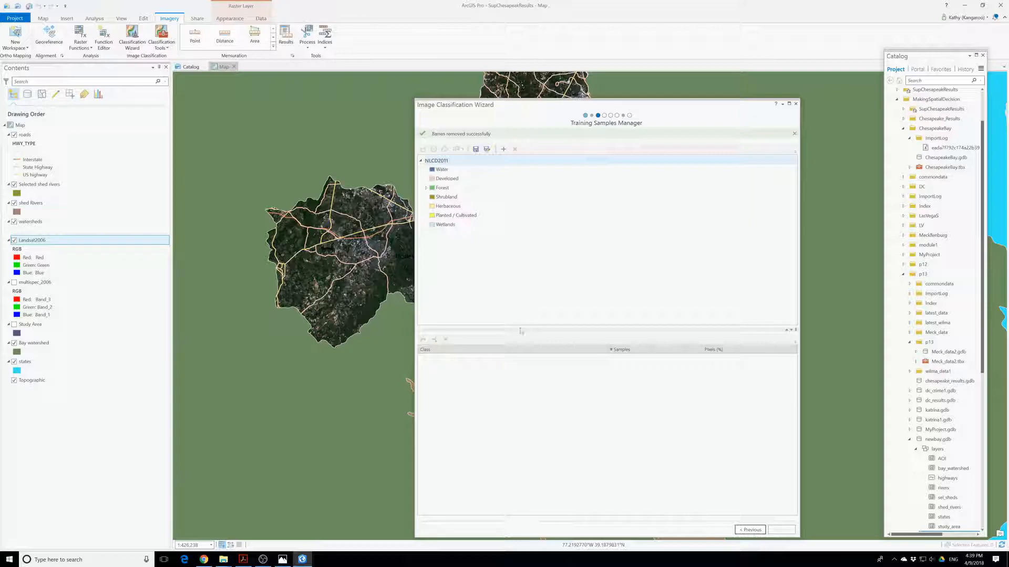
{"action": "right_click", "coordinate": [445, 198]}
{"action": "left_click", "coordinate": [464, 215]}
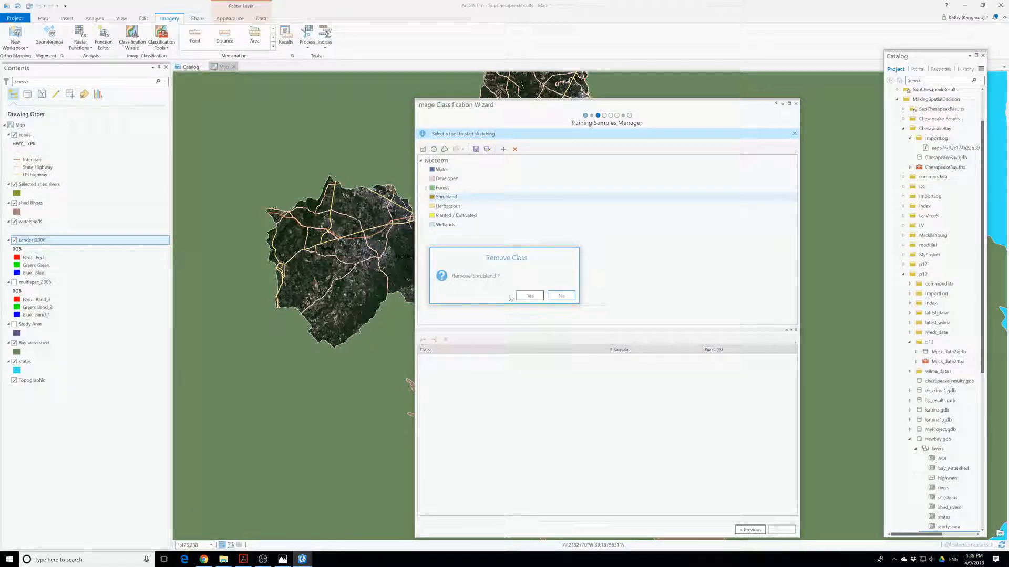
{"action": "left_click", "coordinate": [526, 296]}
Remove the Herbaceous and Wetlands classes from the NLCD2011 schema.
{"action": "right_click", "coordinate": [450, 202]}
{"action": "left_click", "coordinate": [466, 214]}
{"action": "left_click", "coordinate": [531, 296]}
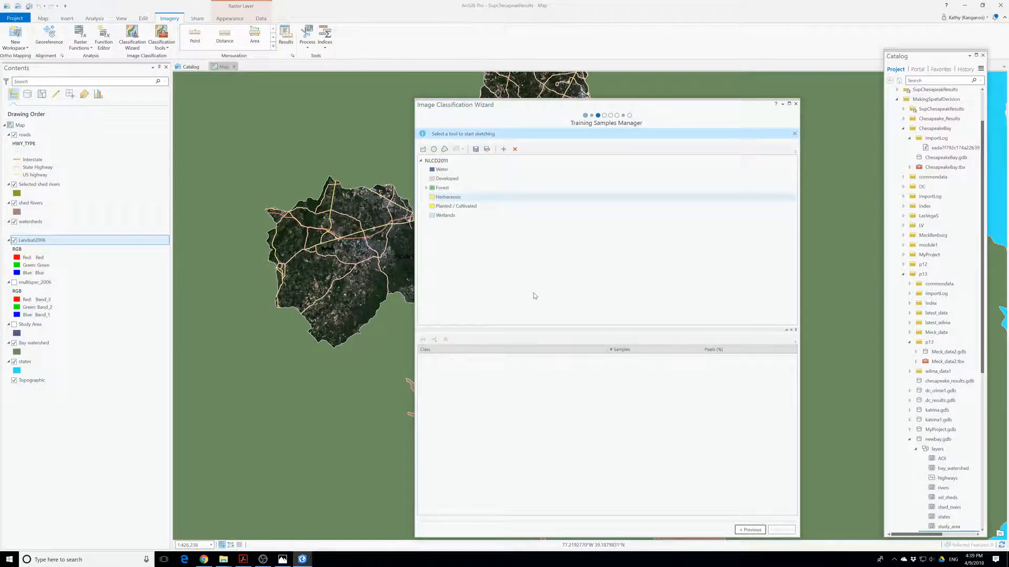
{"action": "right_click", "coordinate": [445, 208]}
{"action": "left_click", "coordinate": [472, 223]}
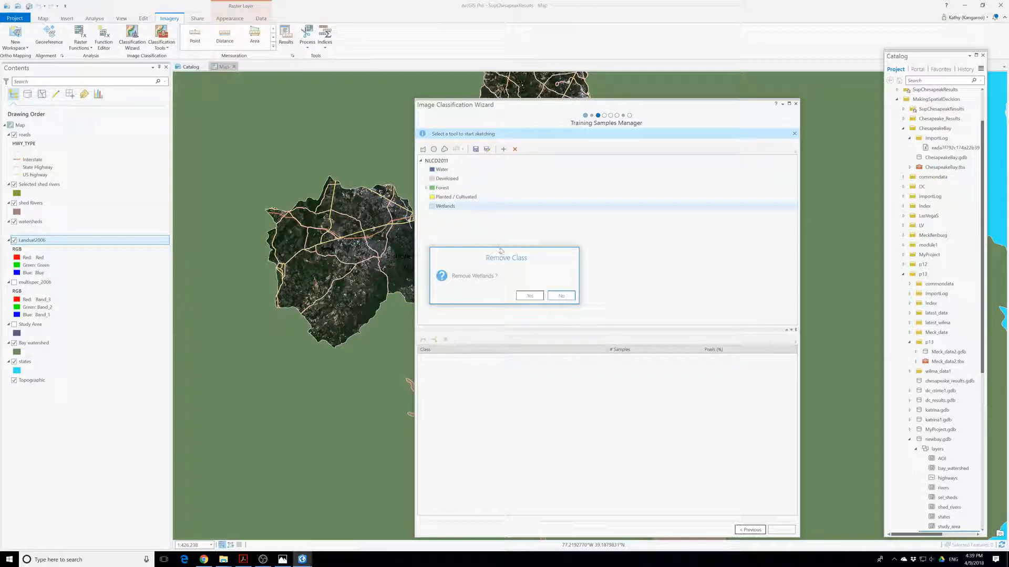
{"action": "left_click", "coordinate": [528, 298]}
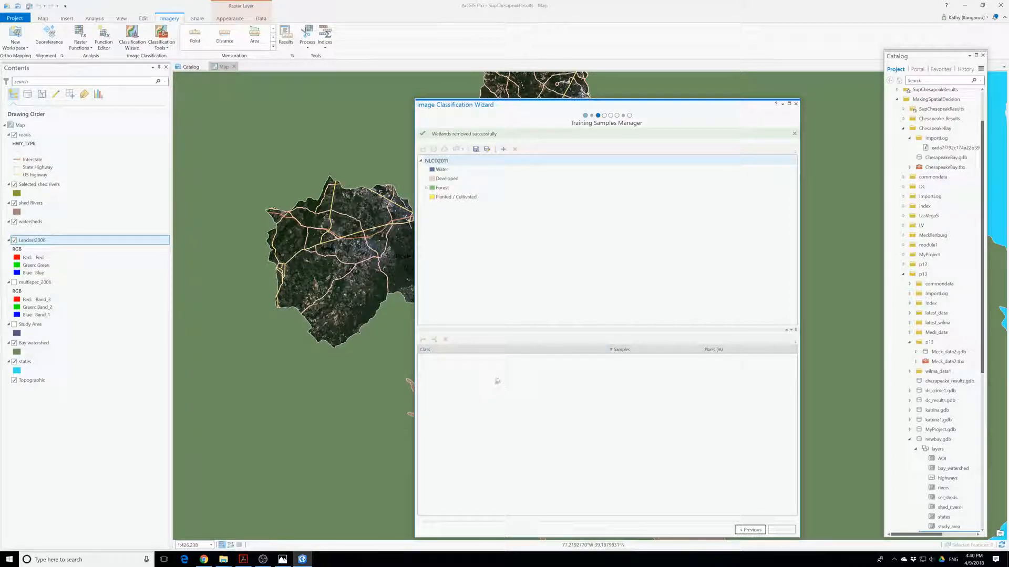
Select the Water class and move the wizard window aside to expose the dark, winding river channel on the map.
{"action": "left_click", "coordinate": [446, 171]}
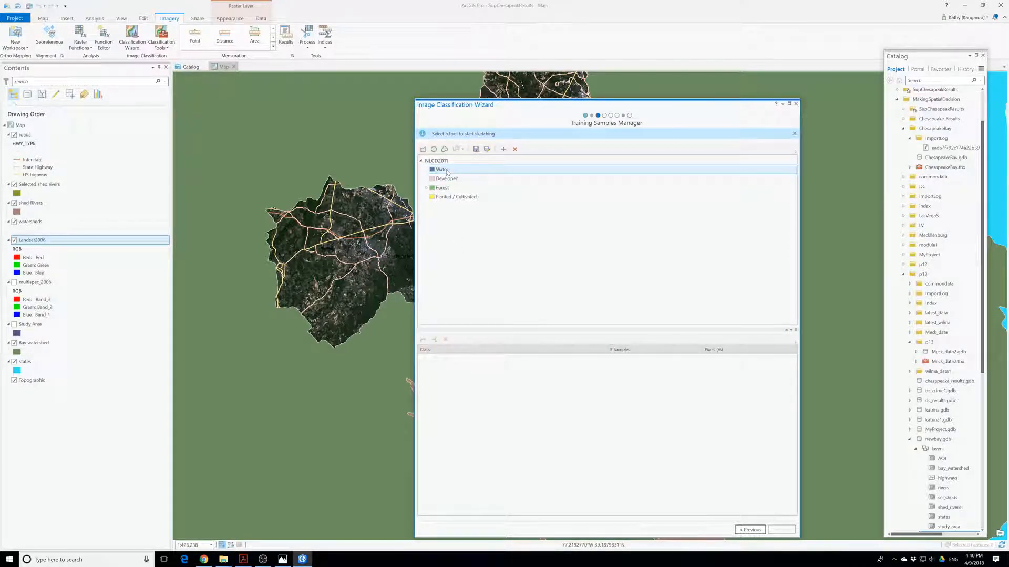
{"action": "scroll", "coordinate": [341, 260], "scroll_direction": "up", "scroll_amount": 5}
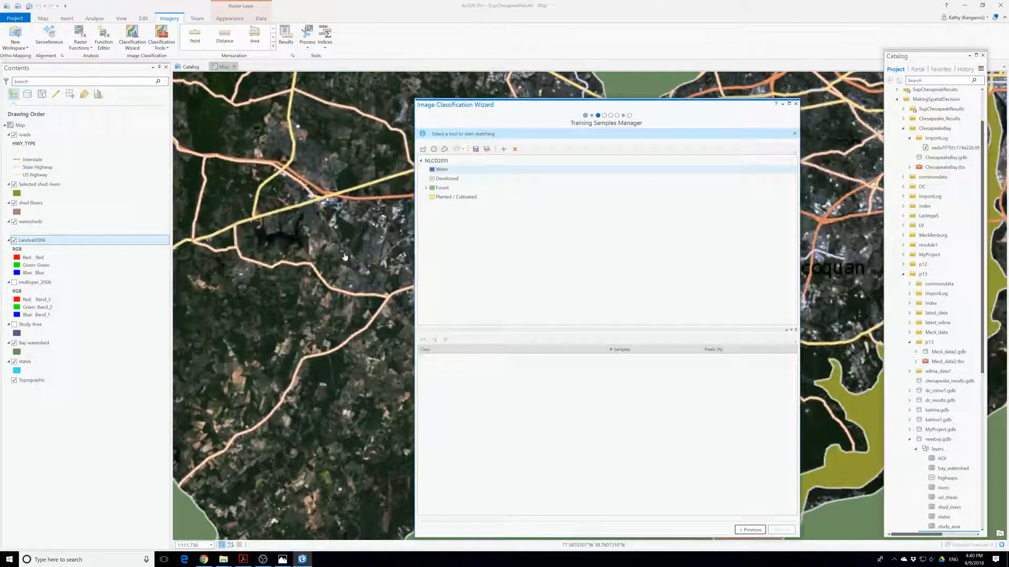
{"action": "left_click_drag", "start_coordinate": [526, 105], "coordinate": [736, 136]}
{"action": "left_click_drag", "start_coordinate": [591, 344], "coordinate": [403, 356]}
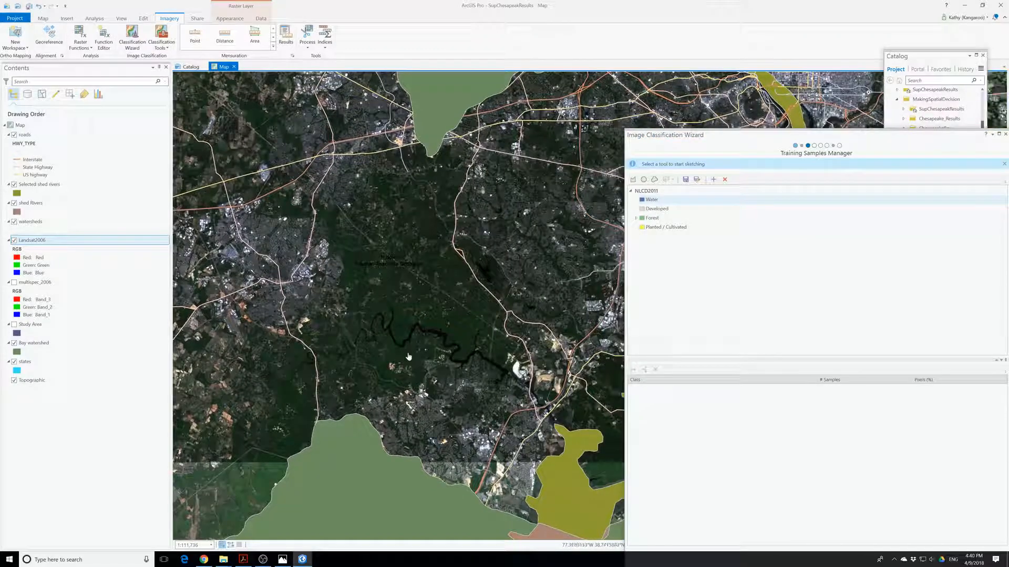
{"action": "scroll", "coordinate": [453, 355], "scroll_direction": "up", "scroll_amount": 2}
{"action": "scroll", "coordinate": [453, 354], "scroll_direction": "up", "scroll_amount": 5}
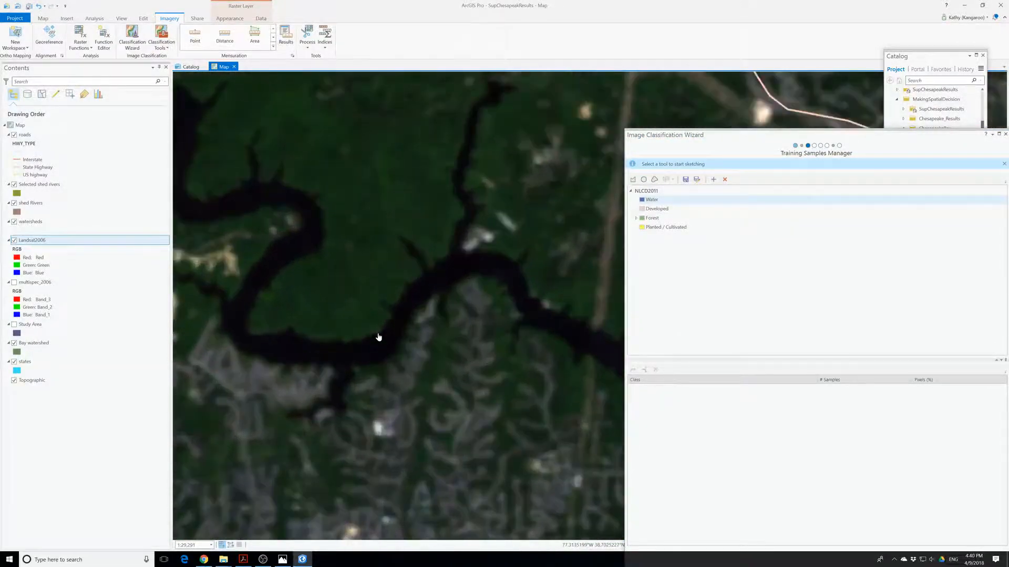
{"action": "scroll", "coordinate": [347, 351], "scroll_direction": "up", "scroll_amount": 2}
{"action": "left_click", "coordinate": [650, 200]}
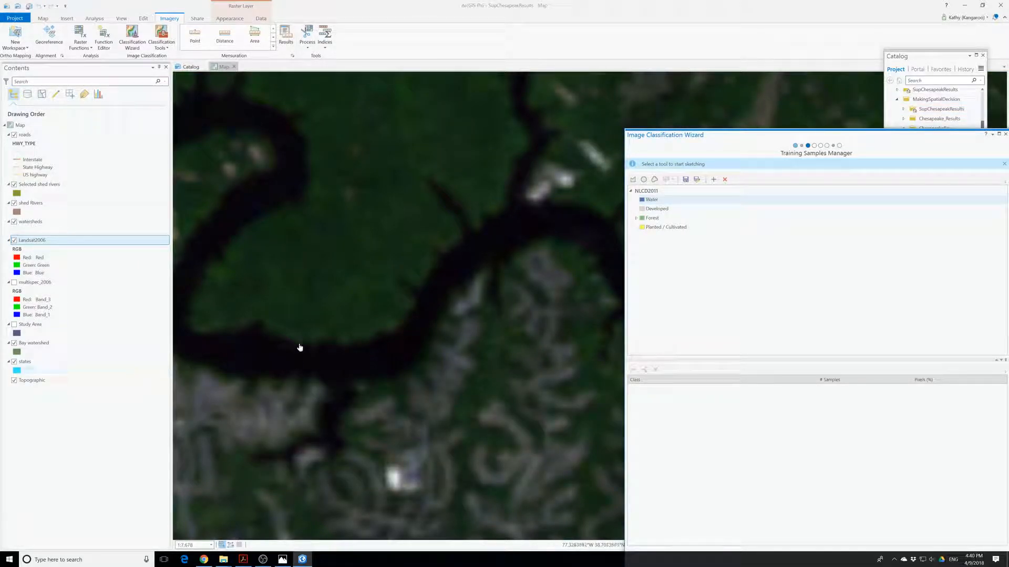
{"action": "left_click", "coordinate": [713, 179]}
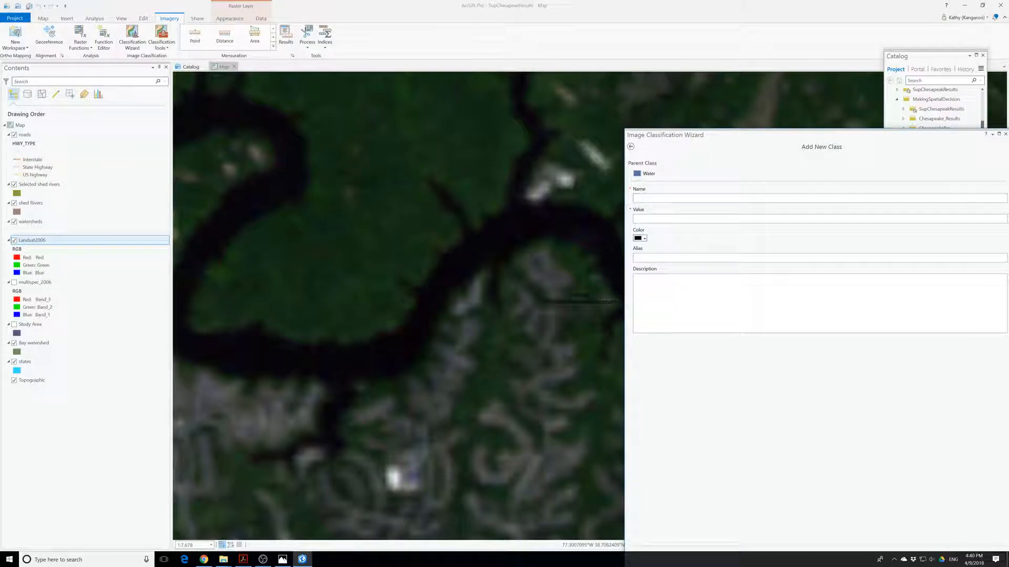
{"action": "left_click", "coordinate": [631, 146]}
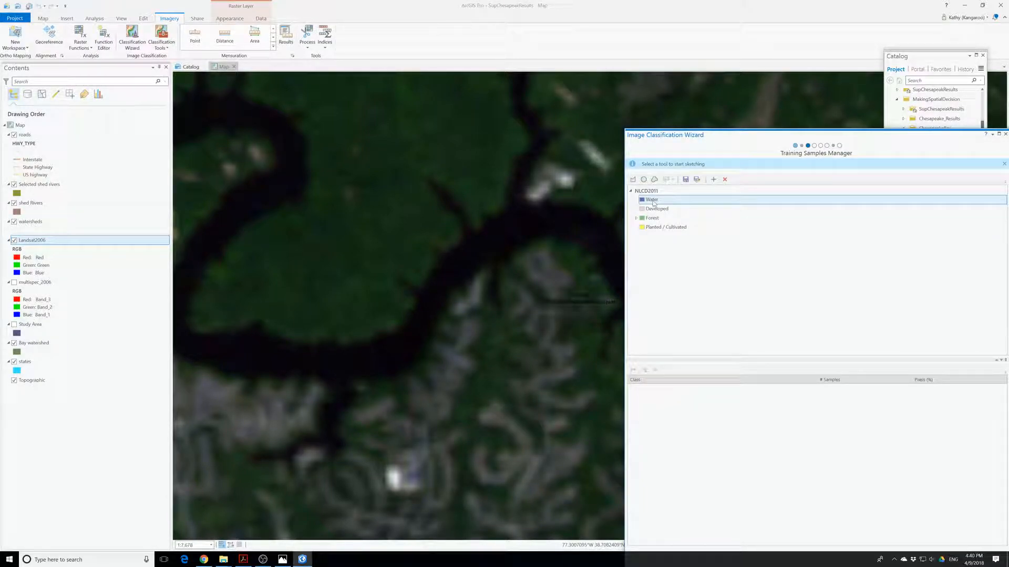
{"action": "right_click", "coordinate": [650, 203]}
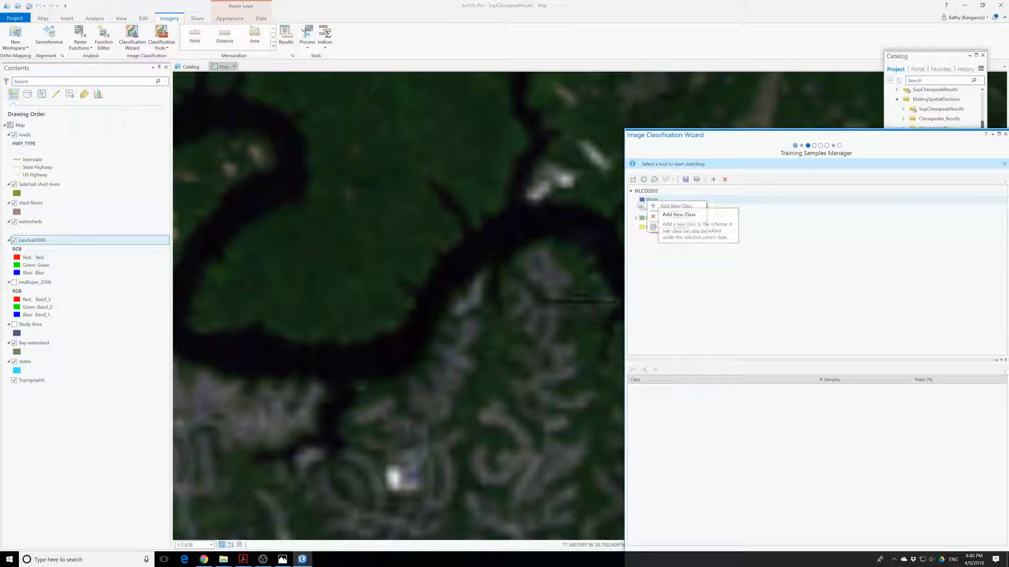
Draw three small polygon training samples for the Water class at separate spots inside the winding river channel.
{"action": "left_click", "coordinate": [643, 202]}
{"action": "left_click", "coordinate": [632, 179]}
{"action": "left_click", "coordinate": [330, 351]}
{"action": "left_click", "coordinate": [344, 362]}
{"action": "left_click", "coordinate": [326, 374]}
{"action": "double_click", "coordinate": [301, 363]}
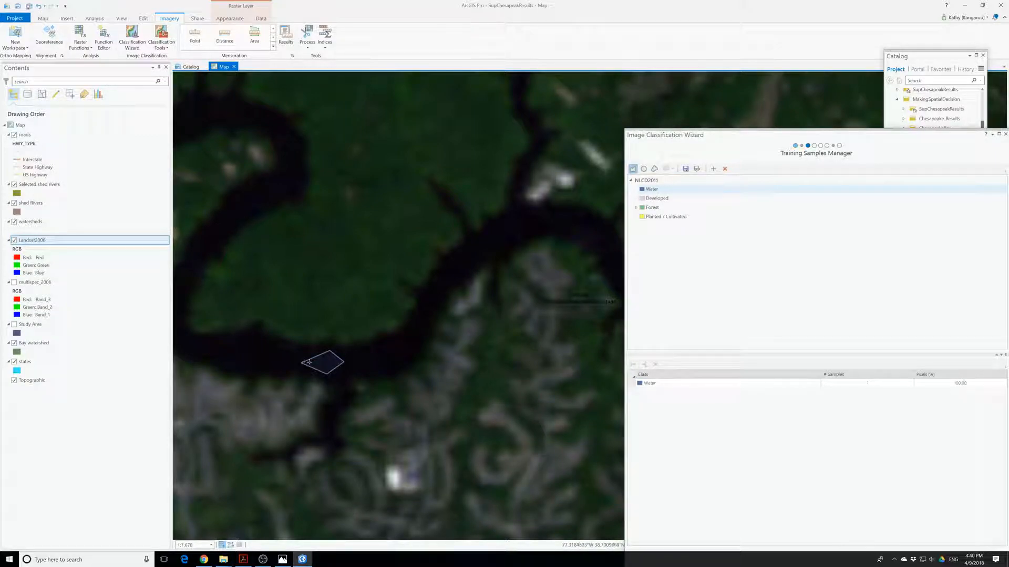
{"action": "left_click", "coordinate": [524, 234]}
{"action": "double_click", "coordinate": [500, 225]}
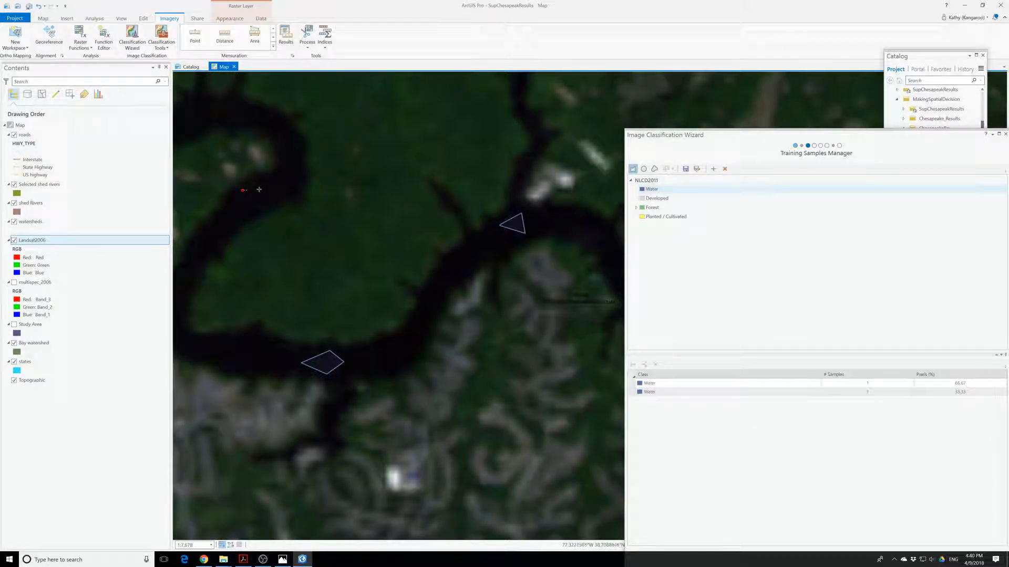
{"action": "double_click", "coordinate": [238, 213]}
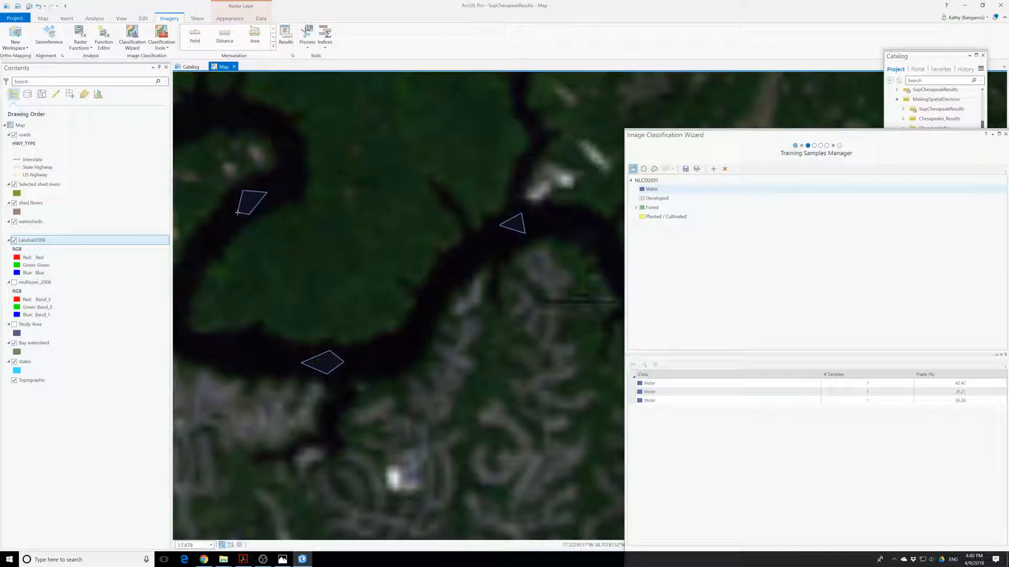
Draw a fourth Water training polygon in the narrow channel farther southeast, just downstream of the road crossing.
{"action": "scroll", "coordinate": [442, 328], "scroll_direction": "down", "scroll_amount": 1}
{"action": "scroll", "coordinate": [443, 328], "scroll_direction": "down", "scroll_amount": 3}
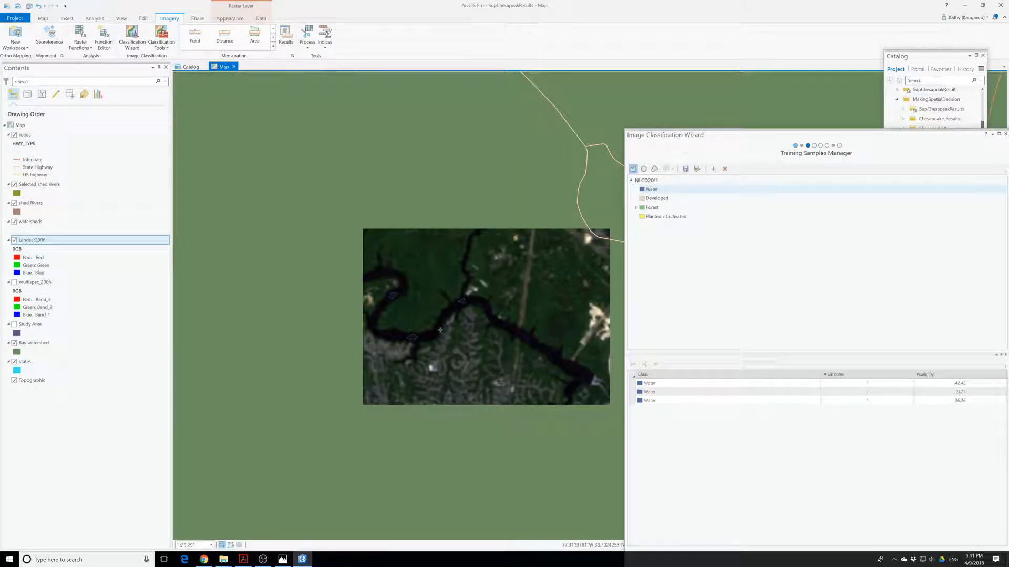
{"action": "scroll", "coordinate": [452, 348], "scroll_direction": "down", "scroll_amount": 1}
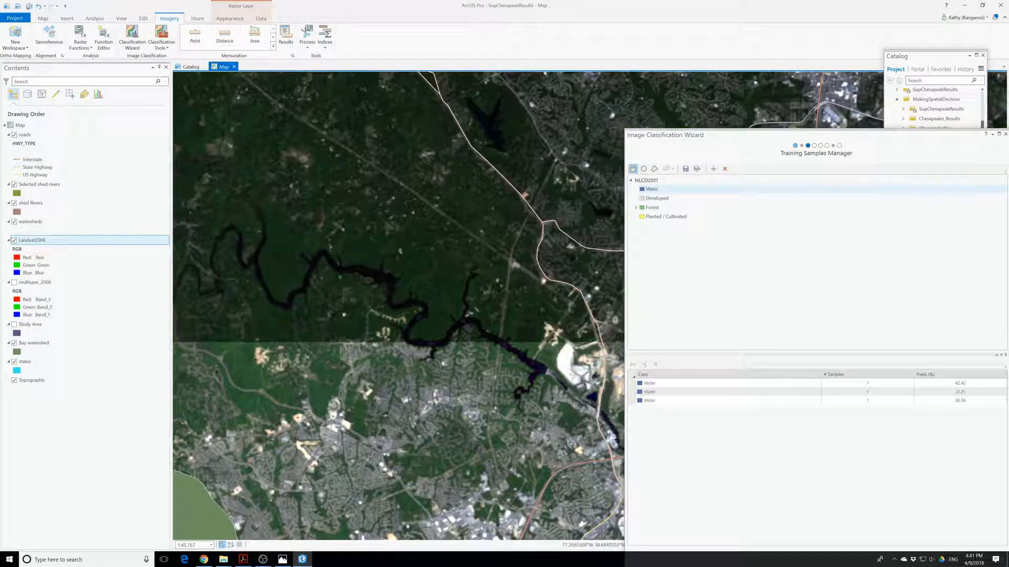
{"action": "left_click_drag", "start_coordinate": [467, 358], "coordinate": [220, 230]}
{"action": "left_click_drag", "start_coordinate": [378, 316], "coordinate": [393, 335]}
{"action": "scroll", "coordinate": [391, 326], "scroll_direction": "up", "scroll_amount": 3}
{"action": "scroll", "coordinate": [292, 378], "scroll_direction": "up", "scroll_amount": 8}
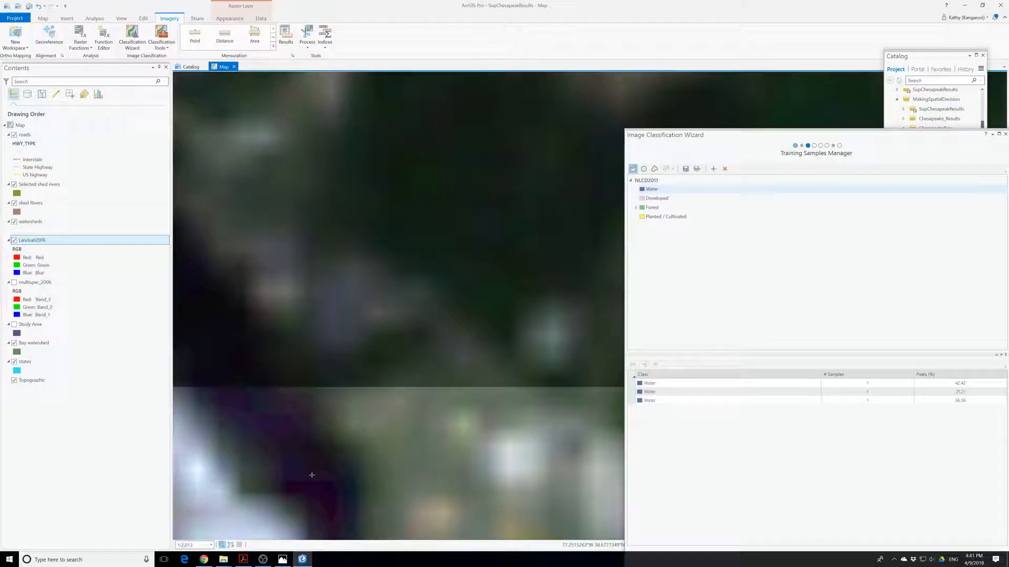
{"action": "scroll", "coordinate": [337, 373], "scroll_direction": "down", "scroll_amount": 2}
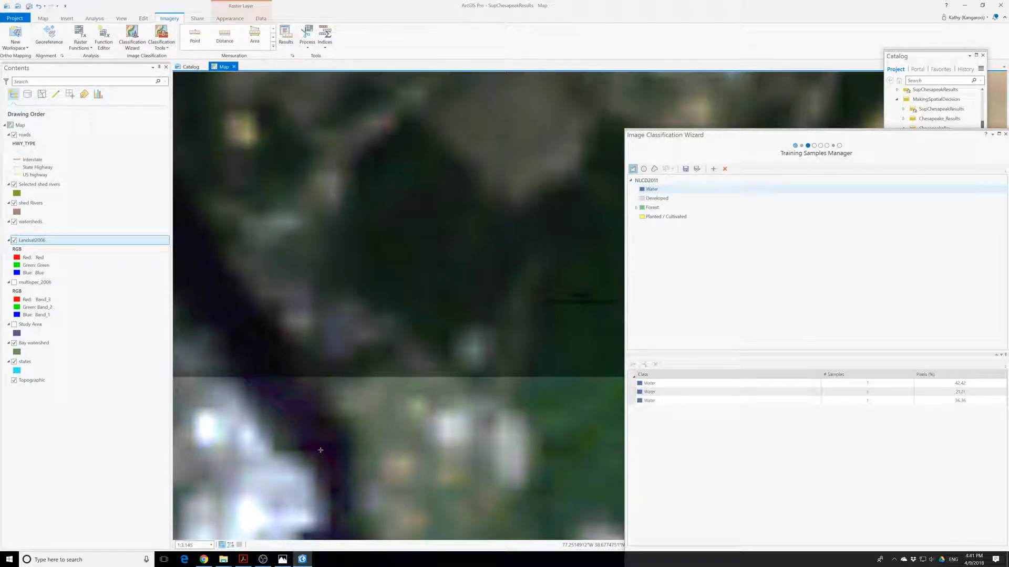
{"action": "left_click_drag", "start_coordinate": [251, 344], "coordinate": [387, 247]}
{"action": "left_click", "coordinate": [411, 245]}
{"action": "left_click", "coordinate": [400, 267]}
{"action": "double_click", "coordinate": [386, 260]}
{"action": "scroll", "coordinate": [422, 305], "scroll_direction": "down", "scroll_amount": 3}
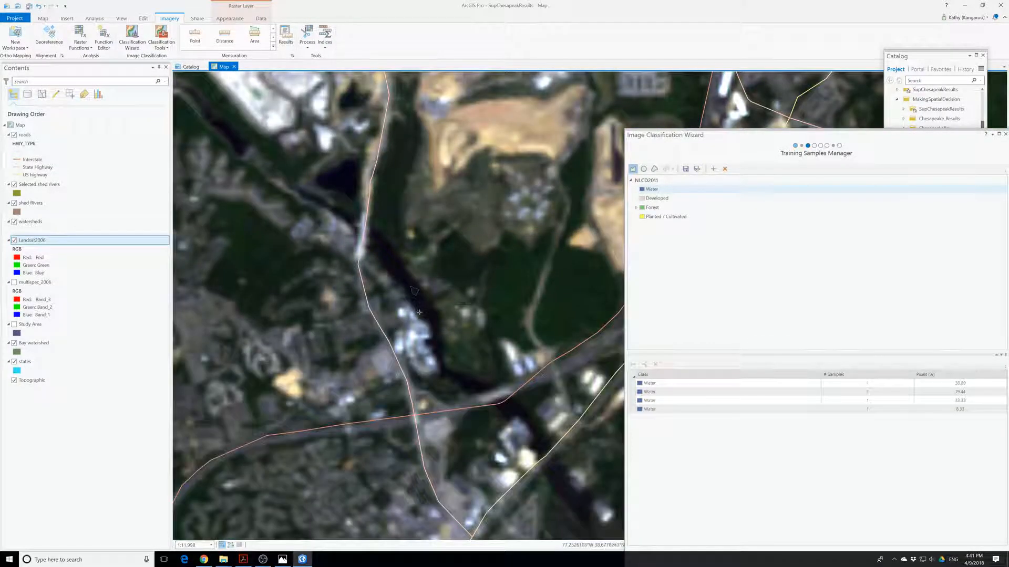
{"action": "left_click_drag", "start_coordinate": [514, 419], "coordinate": [429, 315]}
{"action": "left_click", "coordinate": [491, 376]}
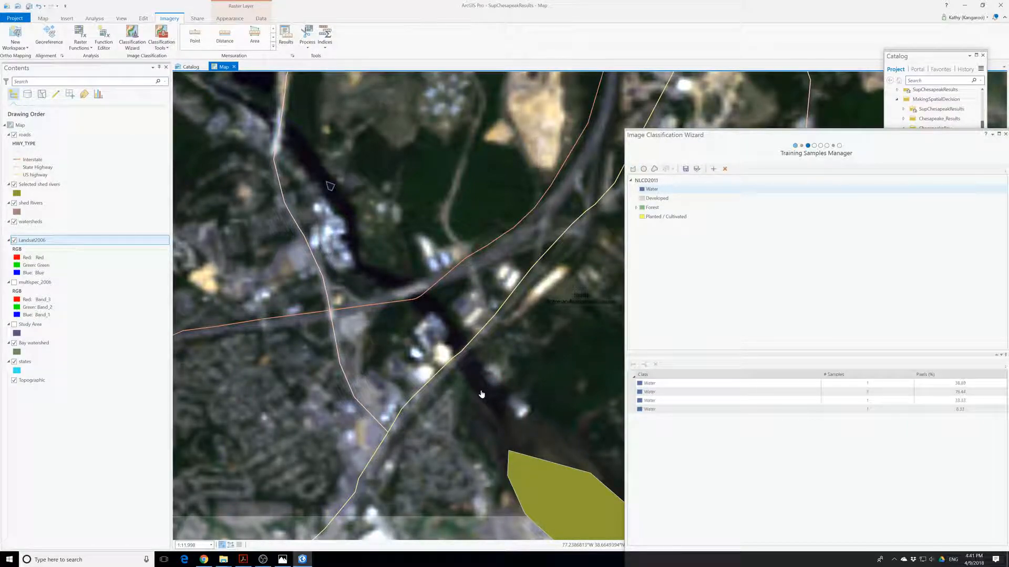
{"action": "scroll", "coordinate": [478, 402], "scroll_direction": "up", "scroll_amount": 5}
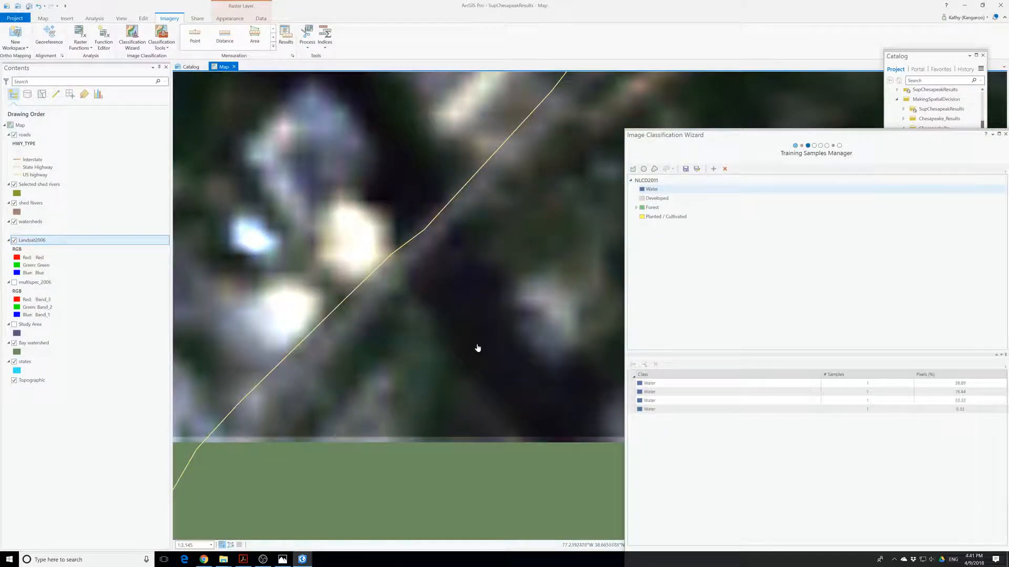
{"action": "left_click", "coordinate": [479, 329]}
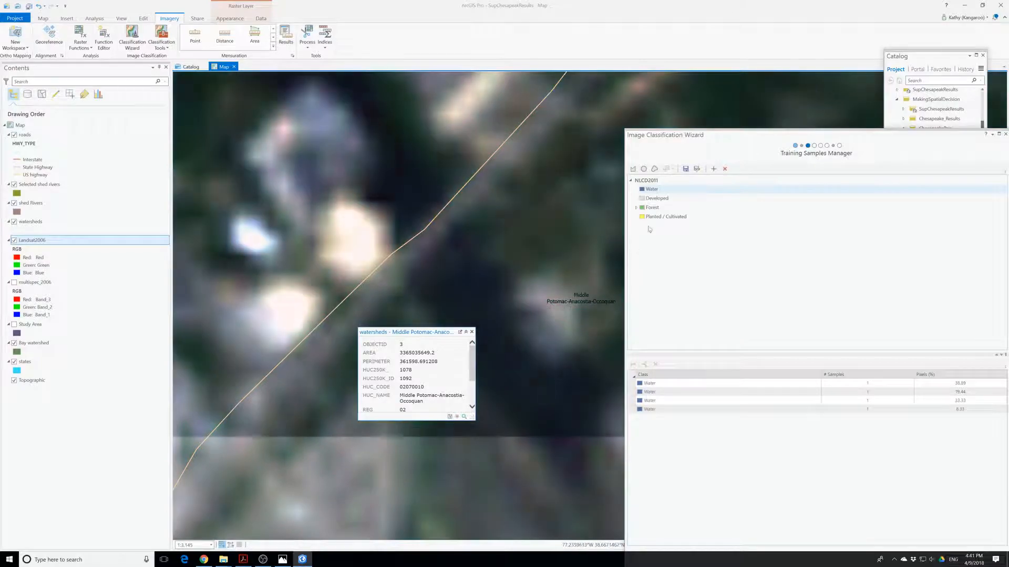
{"action": "left_click", "coordinate": [648, 190]}
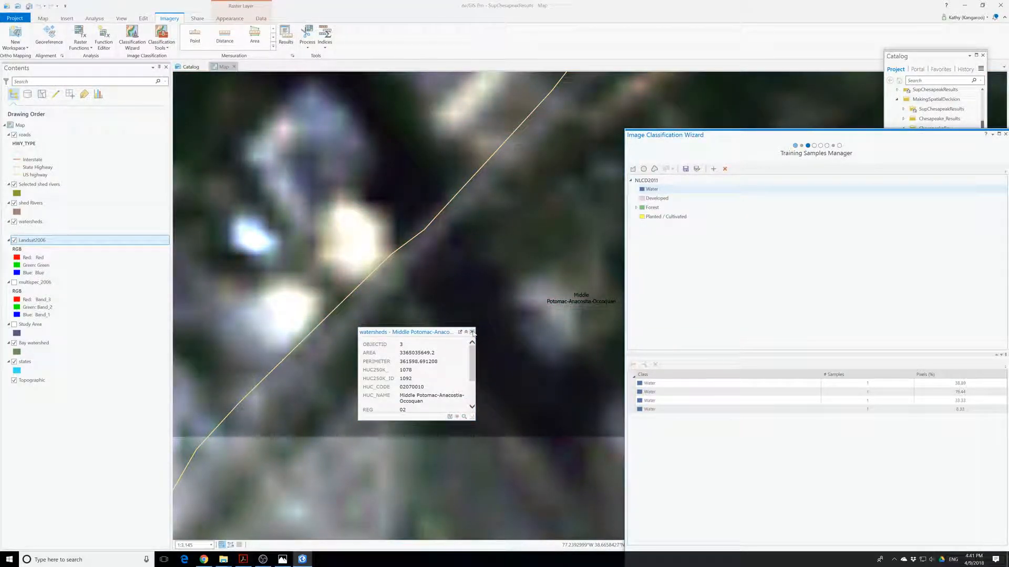
{"action": "left_click", "coordinate": [472, 332]}
{"action": "left_click", "coordinate": [632, 169]}
{"action": "left_click", "coordinate": [482, 335]}
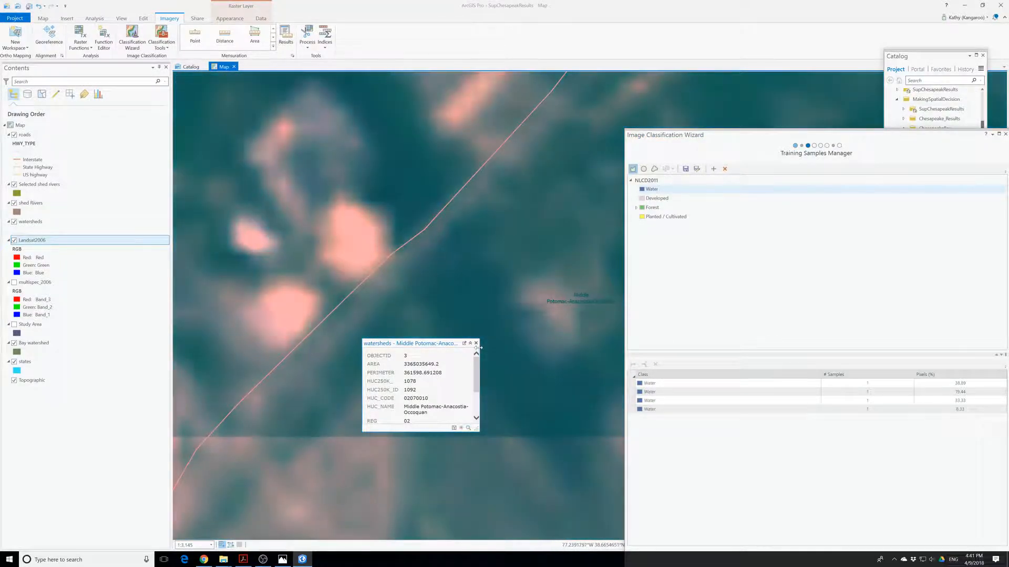
{"action": "left_click", "coordinate": [476, 343]}
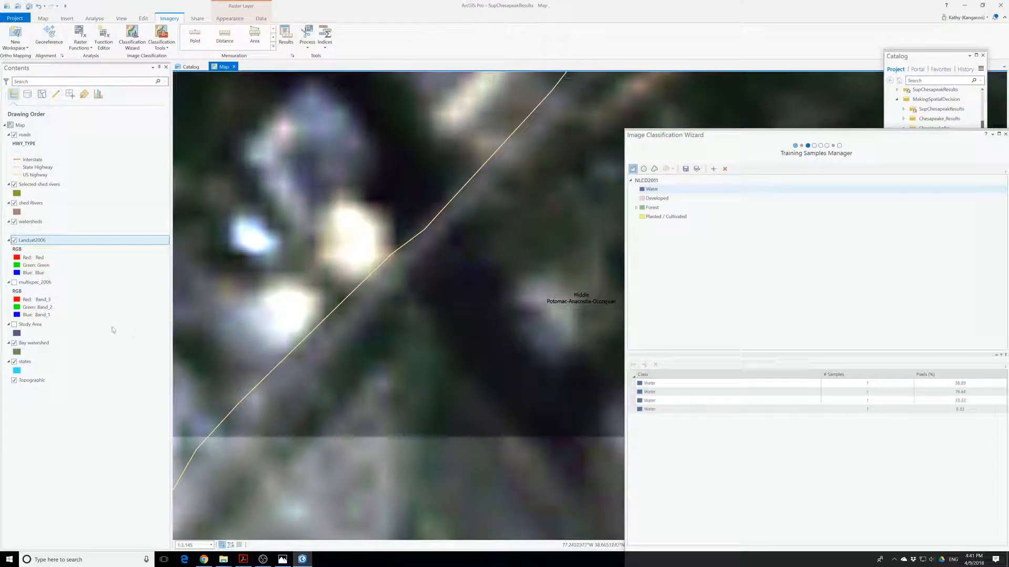
{"action": "left_click", "coordinate": [33, 241]}
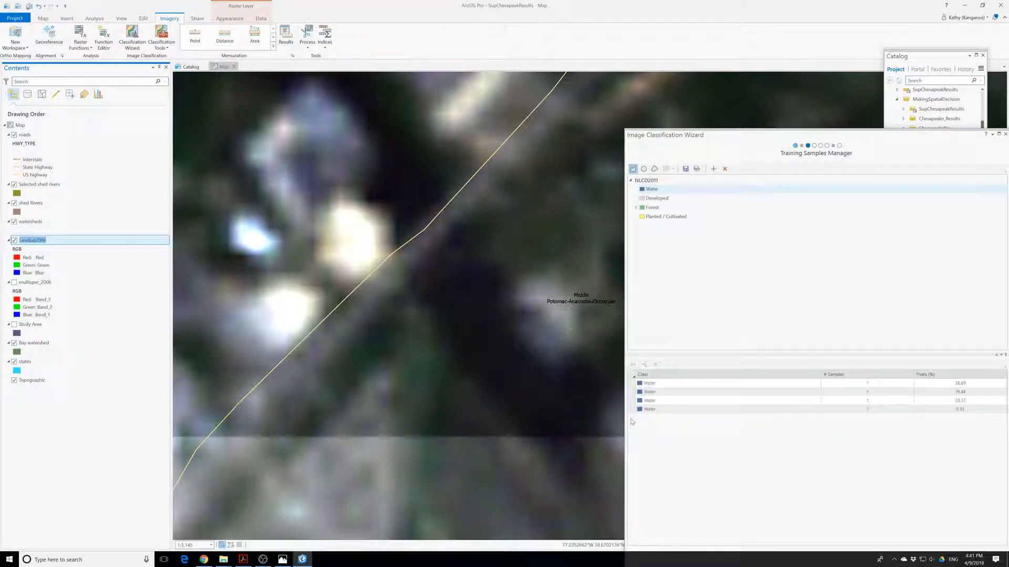
{"action": "left_click", "coordinate": [482, 339]}
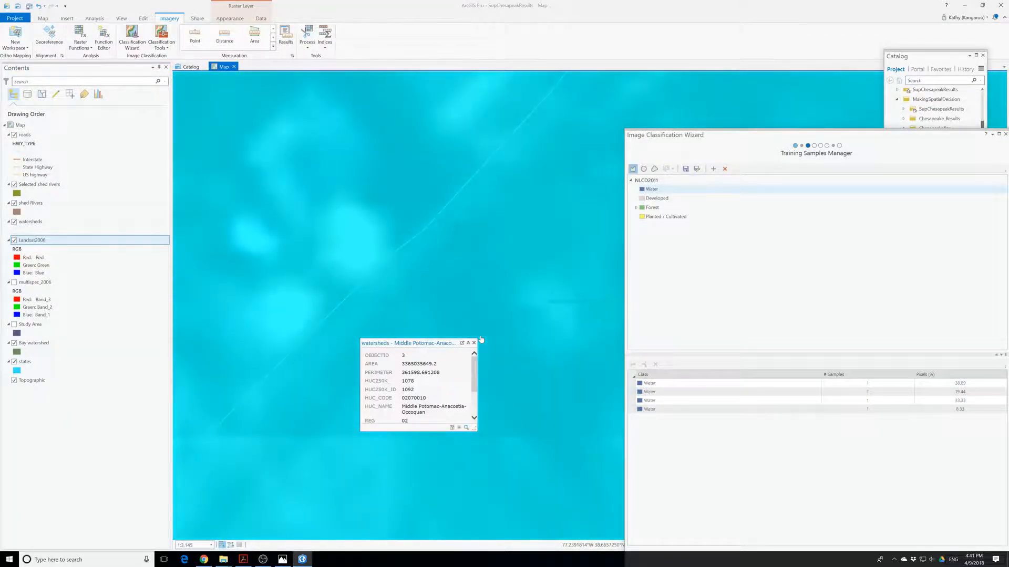
{"action": "left_click", "coordinate": [476, 344]}
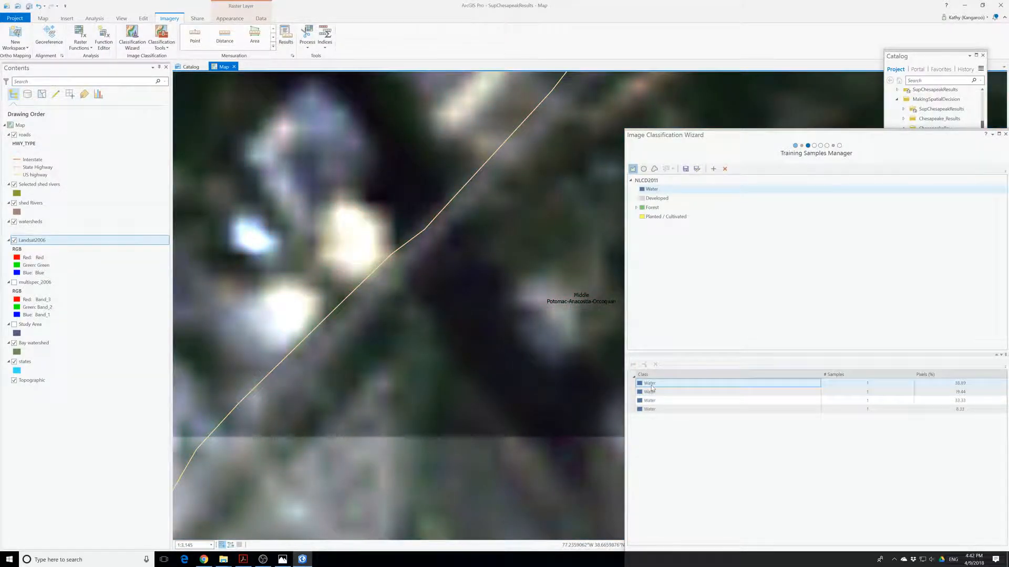
{"action": "left_click", "coordinate": [653, 384]}
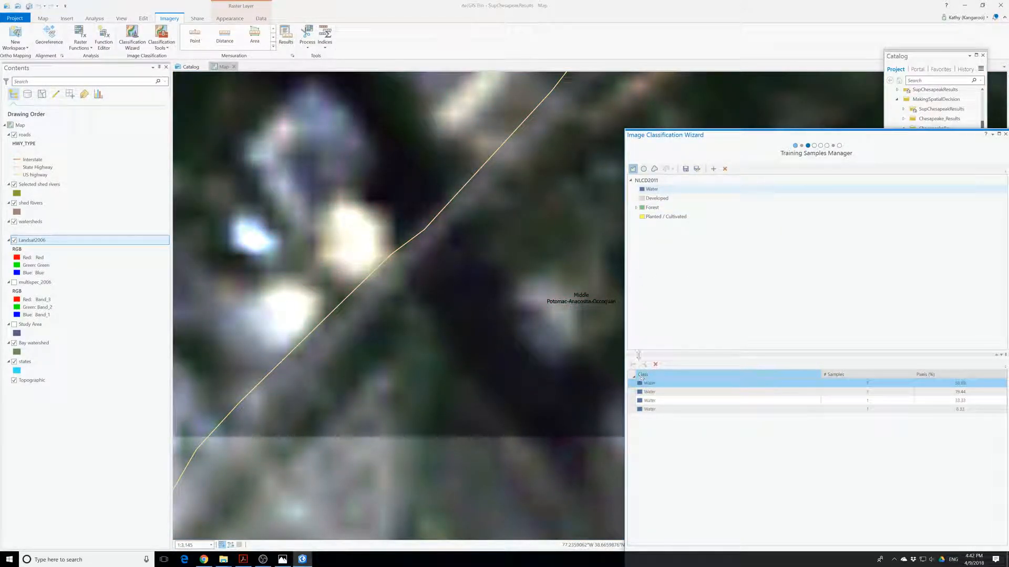
{"action": "left_click", "coordinate": [486, 323]}
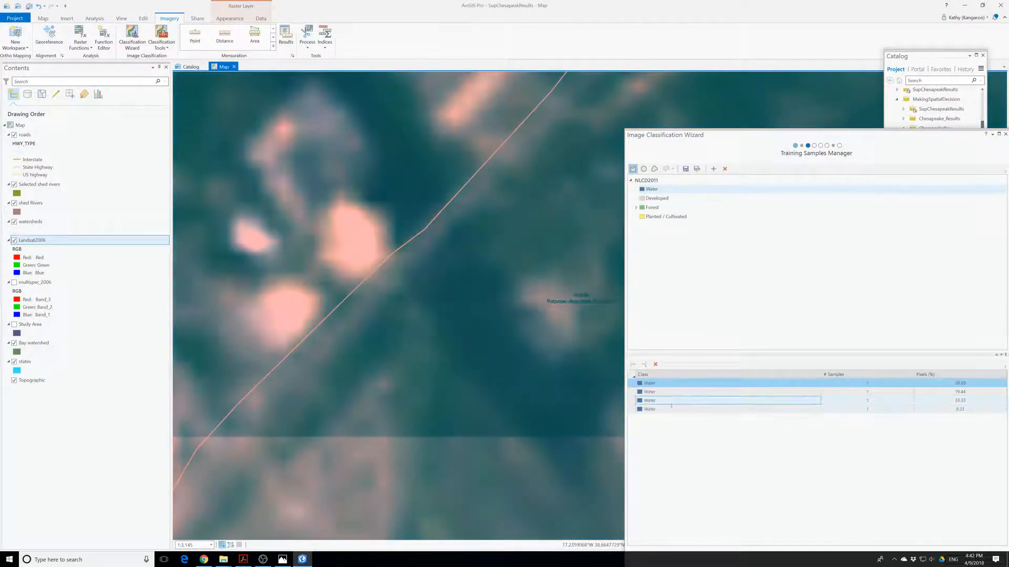
{"action": "left_click", "coordinate": [654, 436]}
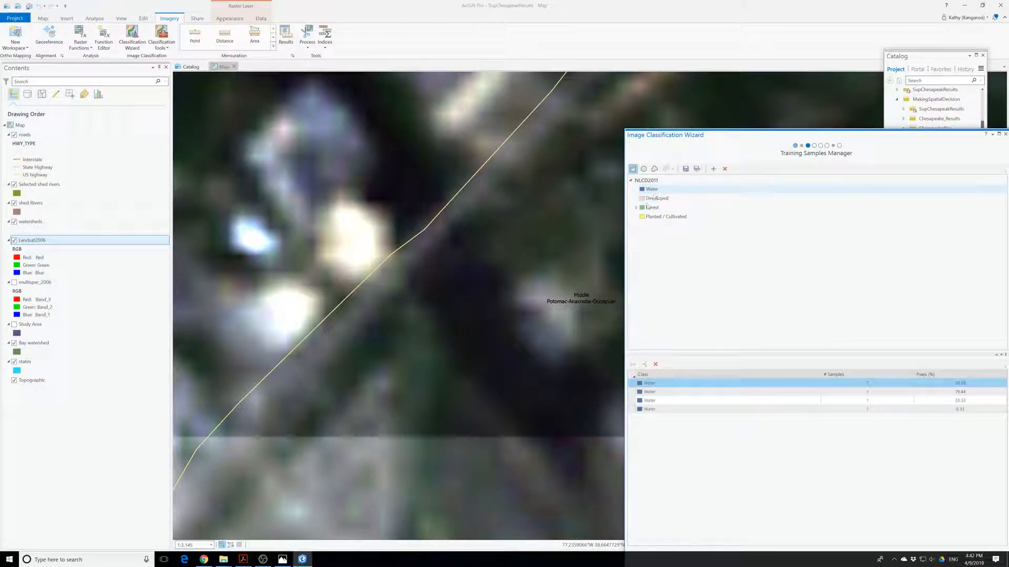
Hide the shed Rivers, Selected shed rivers, Bay watershed and states layers on the map.
{"action": "scroll", "coordinate": [505, 318], "scroll_direction": "down", "scroll_amount": 3}
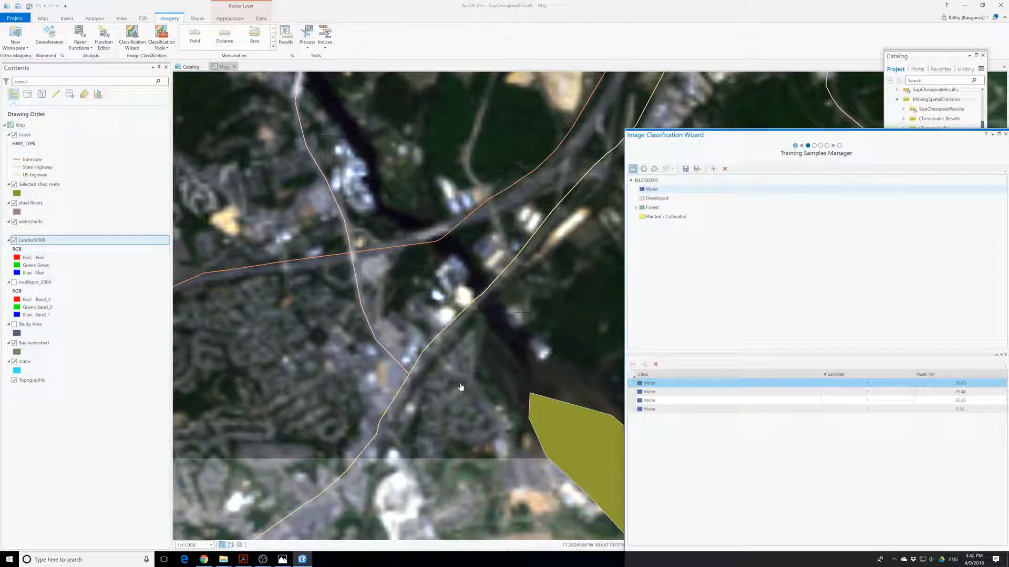
{"action": "scroll", "coordinate": [460, 387], "scroll_direction": "down", "scroll_amount": 2}
{"action": "left_click", "coordinate": [14, 204]}
{"action": "left_click", "coordinate": [14, 184]}
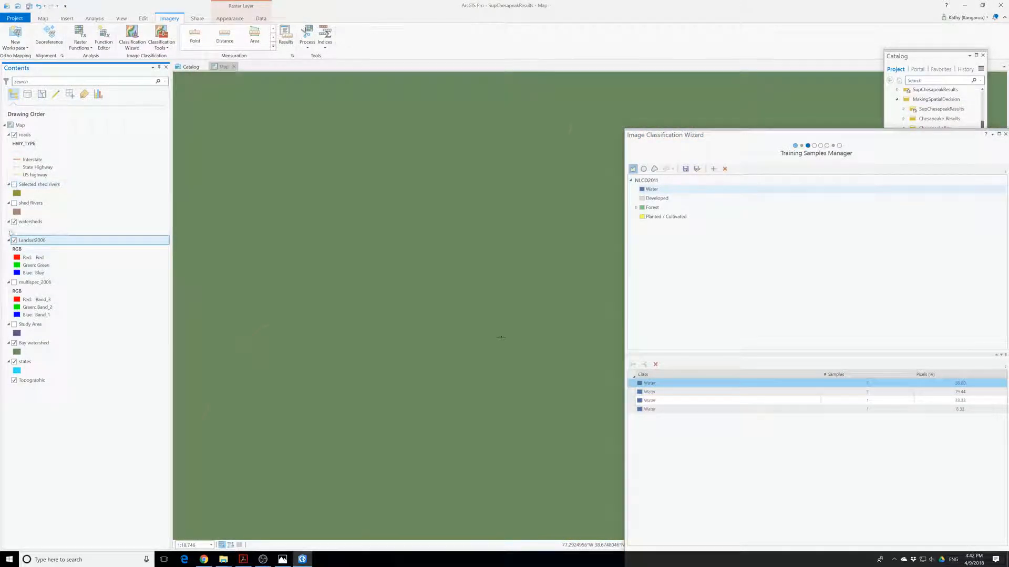
{"action": "left_click", "coordinate": [14, 343]}
{"action": "left_click", "coordinate": [25, 362]}
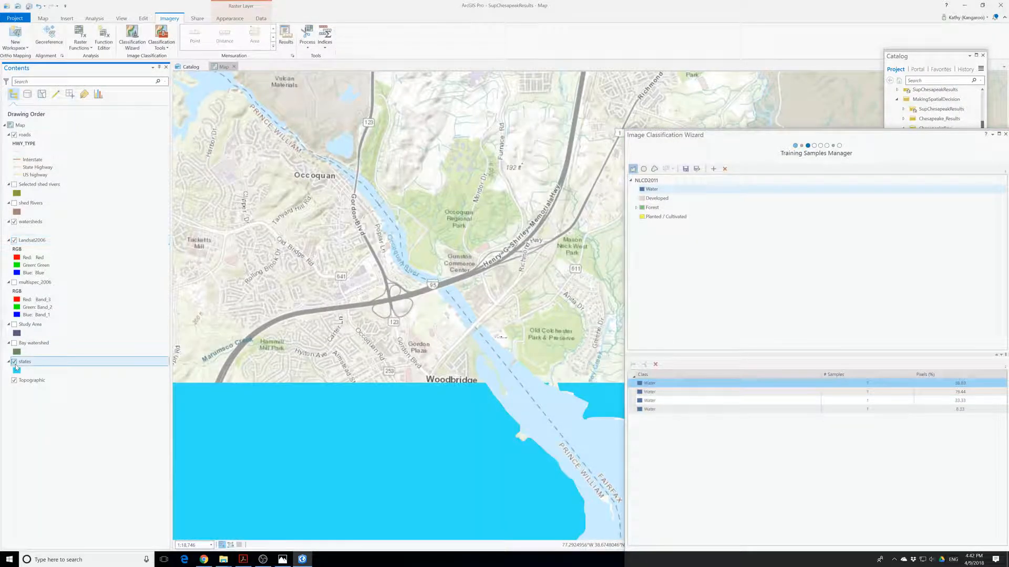
{"action": "left_click", "coordinate": [15, 361]}
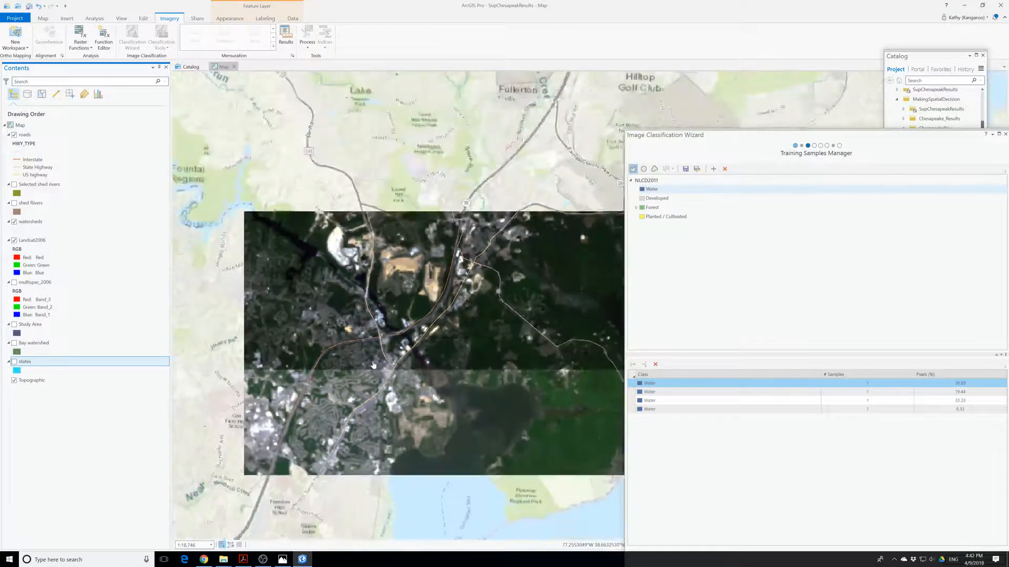
{"action": "scroll", "coordinate": [373, 368], "scroll_direction": "down", "scroll_amount": 4}
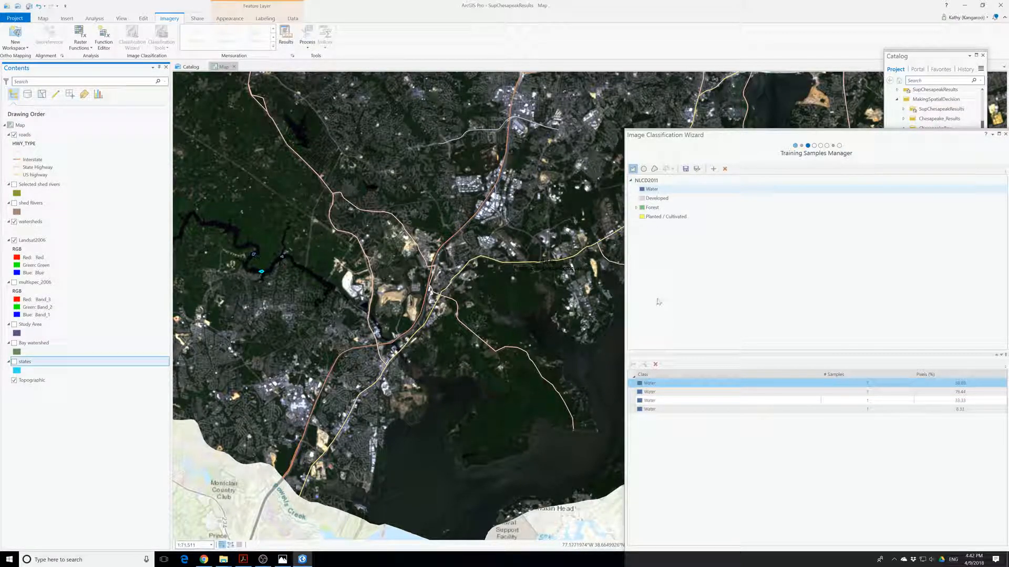
{"action": "left_click", "coordinate": [663, 200]}
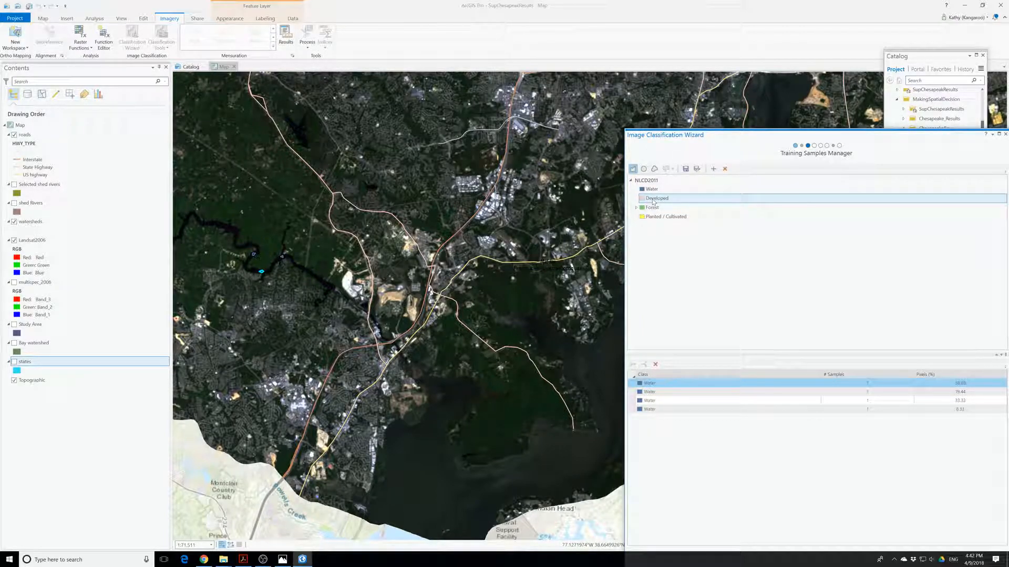
{"action": "left_click", "coordinate": [644, 169]}
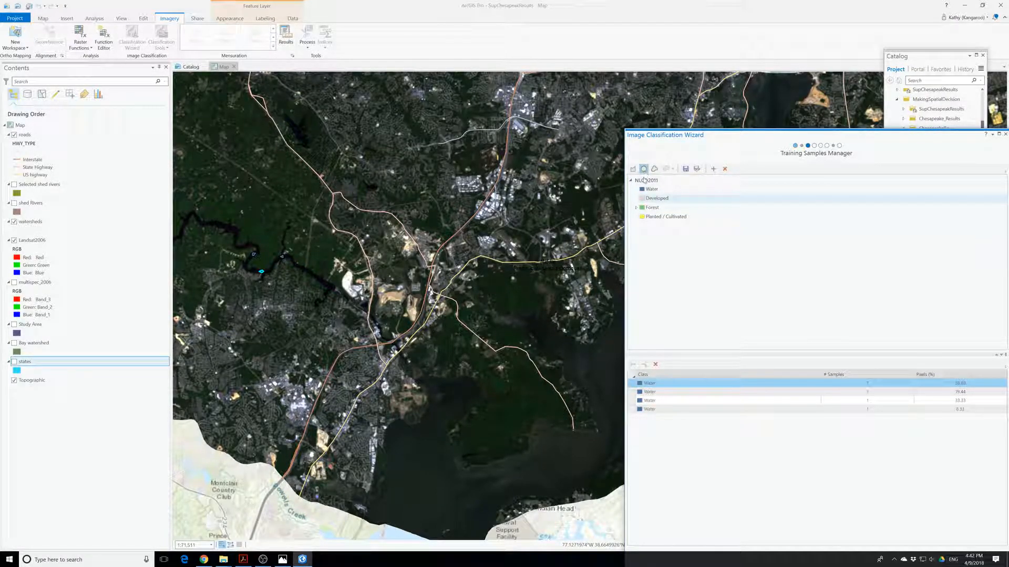
{"action": "left_click", "coordinate": [633, 168]}
{"action": "left_click_drag", "start_coordinate": [725, 135], "coordinate": [562, 117]}
{"action": "left_click", "coordinate": [735, 540]}
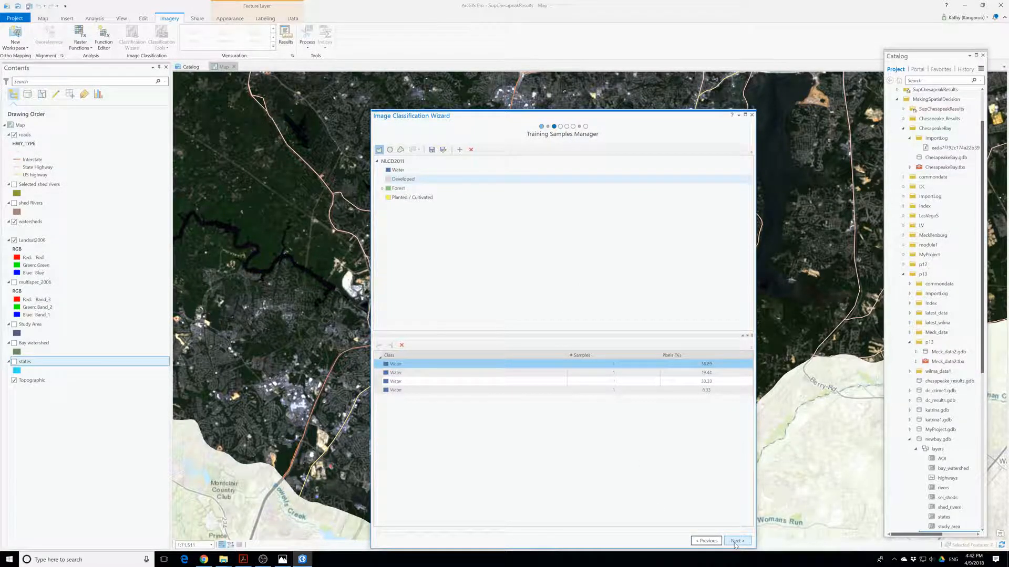
{"action": "left_click", "coordinate": [706, 540]}
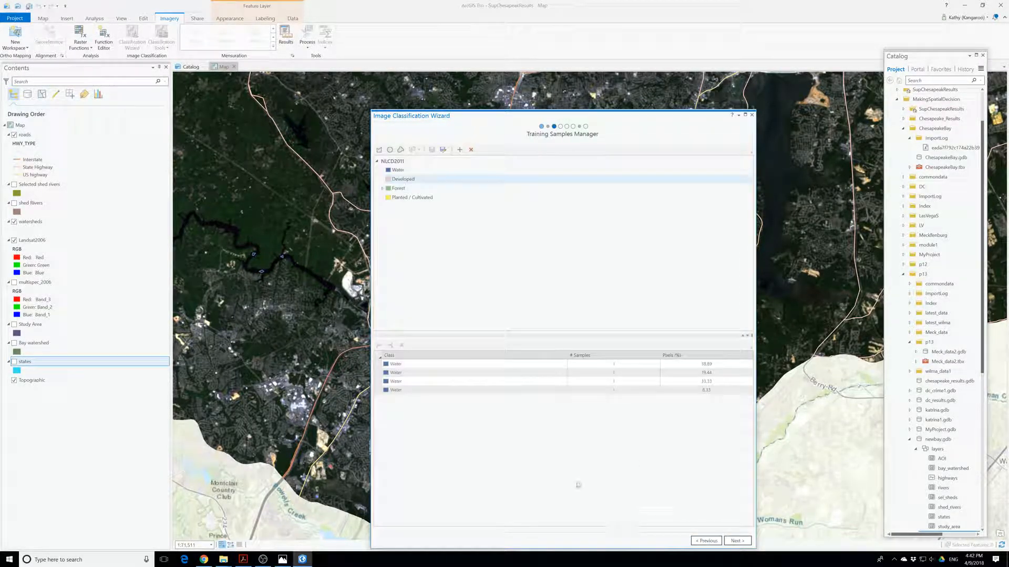
Move the wizard clear of the river and draw a triangular Water training sample in the channel just west of the bright bare-ground area.
{"action": "left_click", "coordinate": [395, 170]}
{"action": "left_click", "coordinate": [379, 150]}
{"action": "left_click_drag", "start_coordinate": [457, 116], "coordinate": [652, 103]}
{"action": "scroll", "coordinate": [357, 287], "scroll_direction": "up", "scroll_amount": 3}
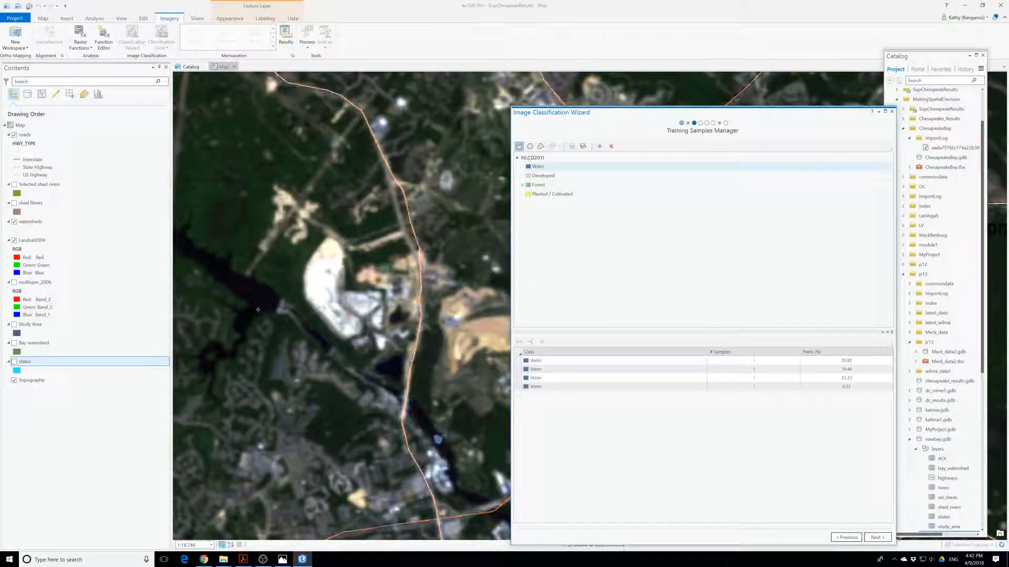
{"action": "left_click", "coordinate": [252, 290]}
{"action": "left_click", "coordinate": [247, 284]}
{"action": "double_click", "coordinate": [237, 293]}
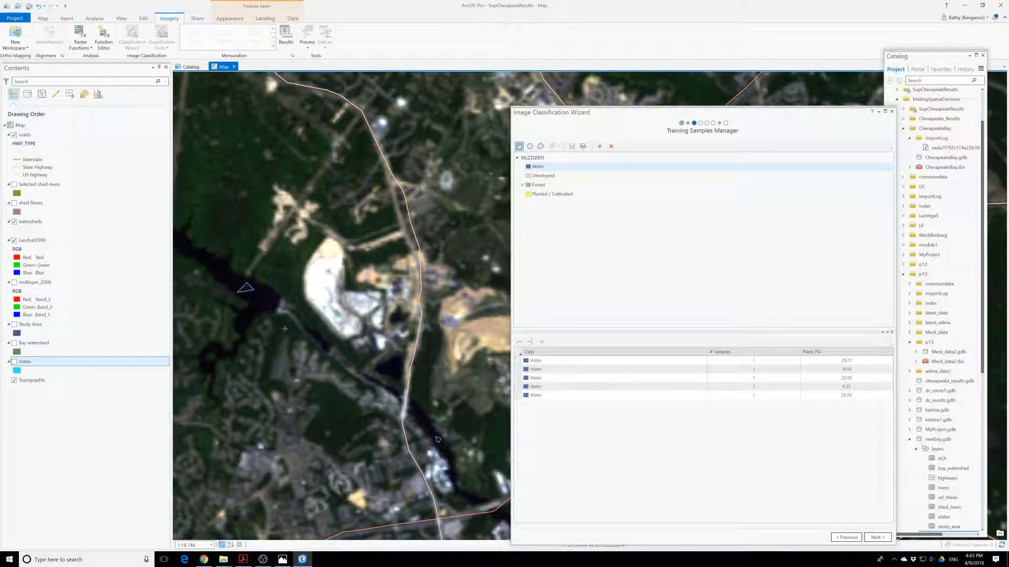
Try to draw a Water training sample in the wide bay southeast of the road crossings.
{"action": "scroll", "coordinate": [285, 332], "scroll_direction": "down", "scroll_amount": 2}
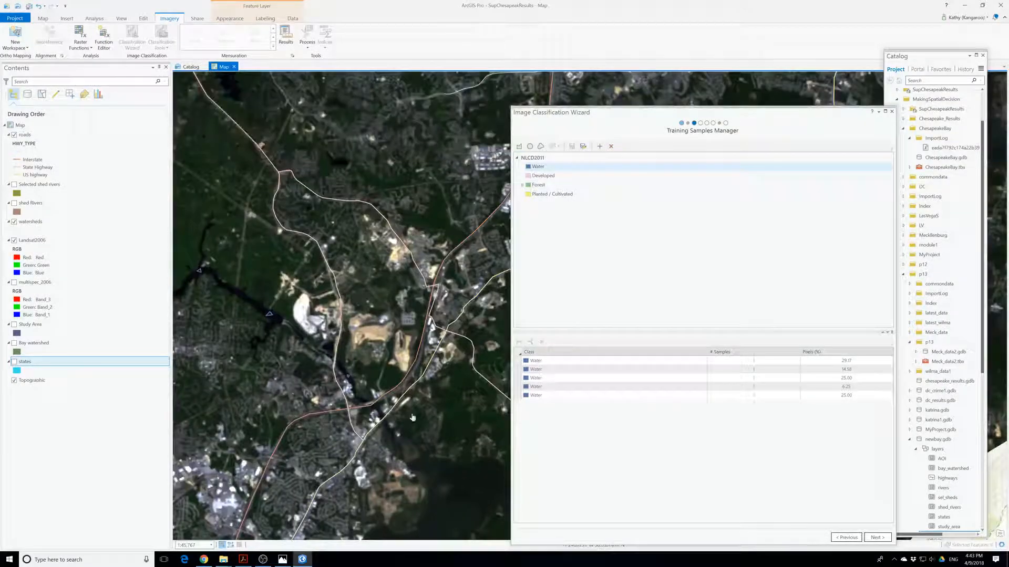
{"action": "left_click", "coordinate": [528, 177]}
{"action": "left_click", "coordinate": [535, 167]}
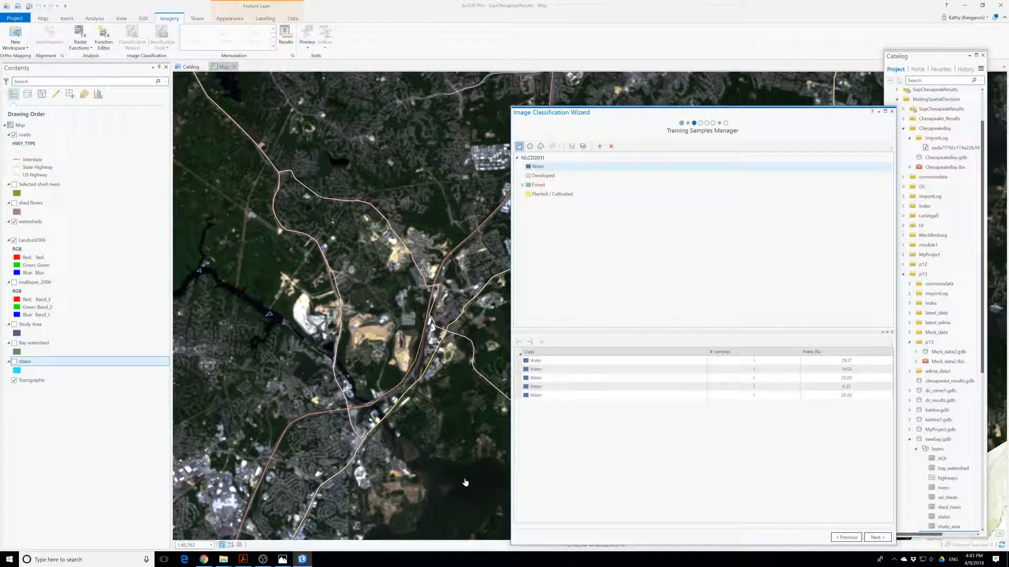
{"action": "left_click_drag", "start_coordinate": [468, 503], "coordinate": [379, 322]}
{"action": "left_click", "coordinate": [532, 169]}
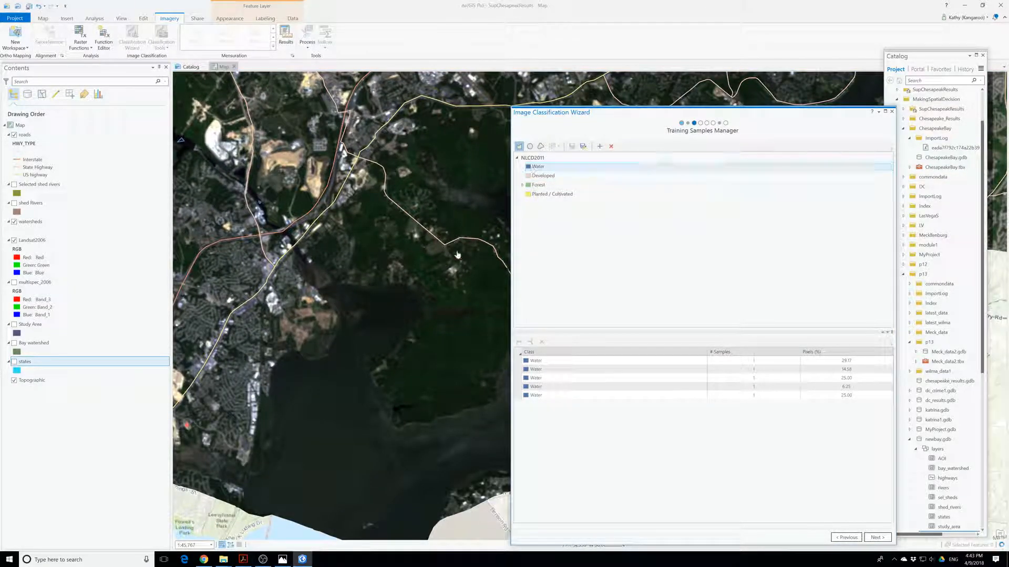
{"action": "scroll", "coordinate": [357, 303], "scroll_direction": "up", "scroll_amount": 5}
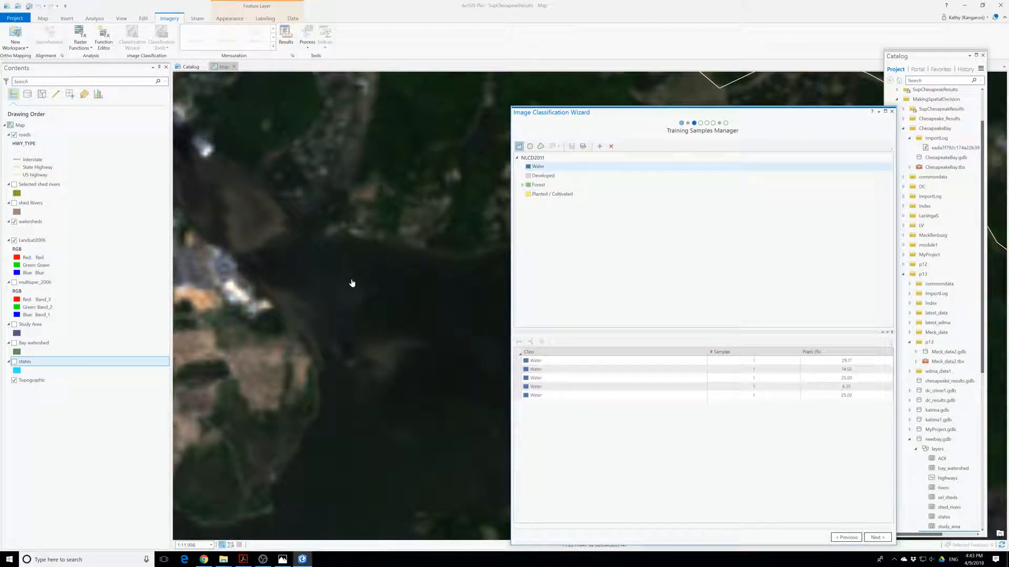
{"action": "left_click", "coordinate": [376, 273]}
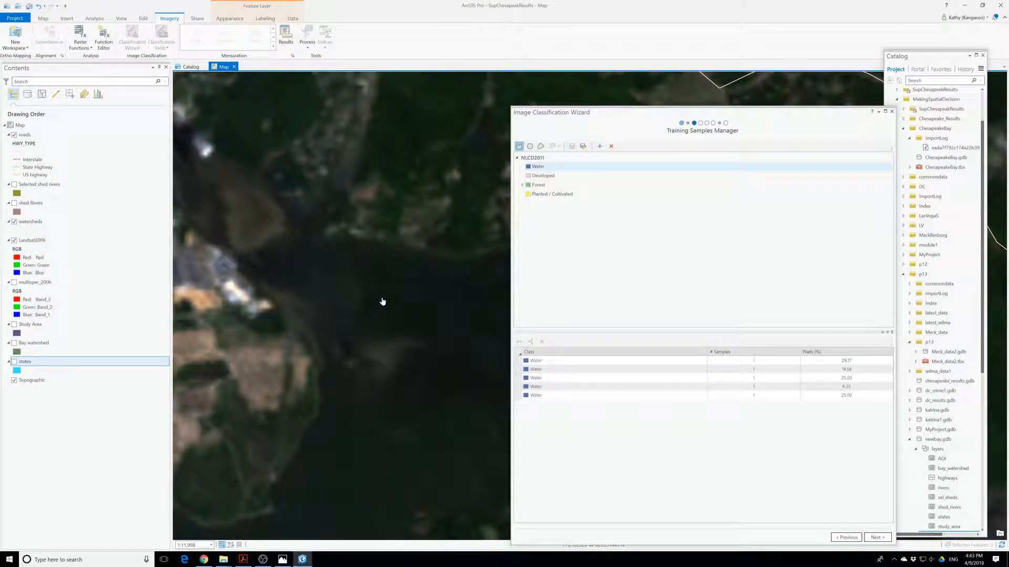
{"action": "left_click_drag", "start_coordinate": [379, 295], "coordinate": [387, 365]}
{"action": "left_click", "coordinate": [385, 368]}
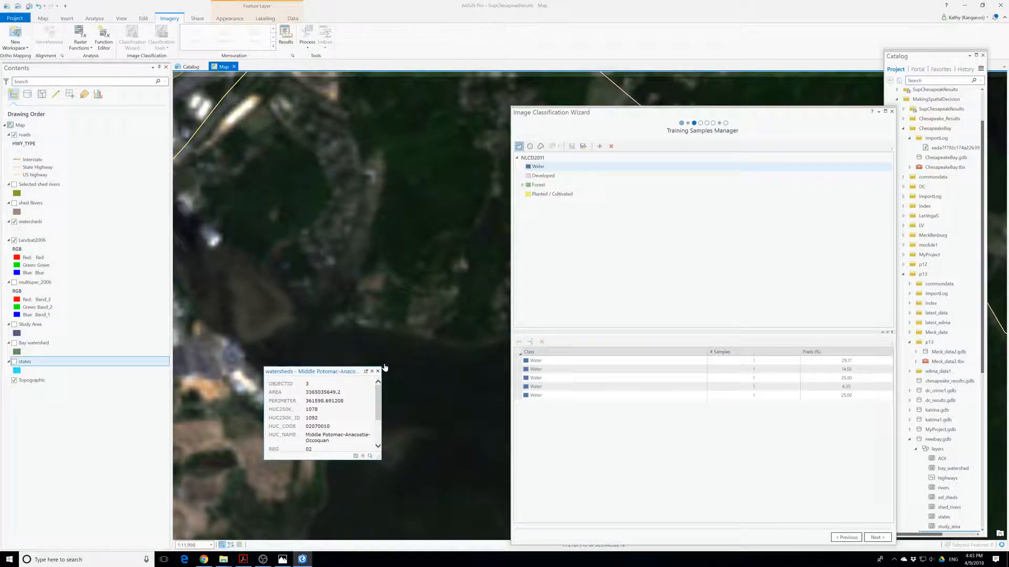
{"action": "left_click", "coordinate": [378, 371]}
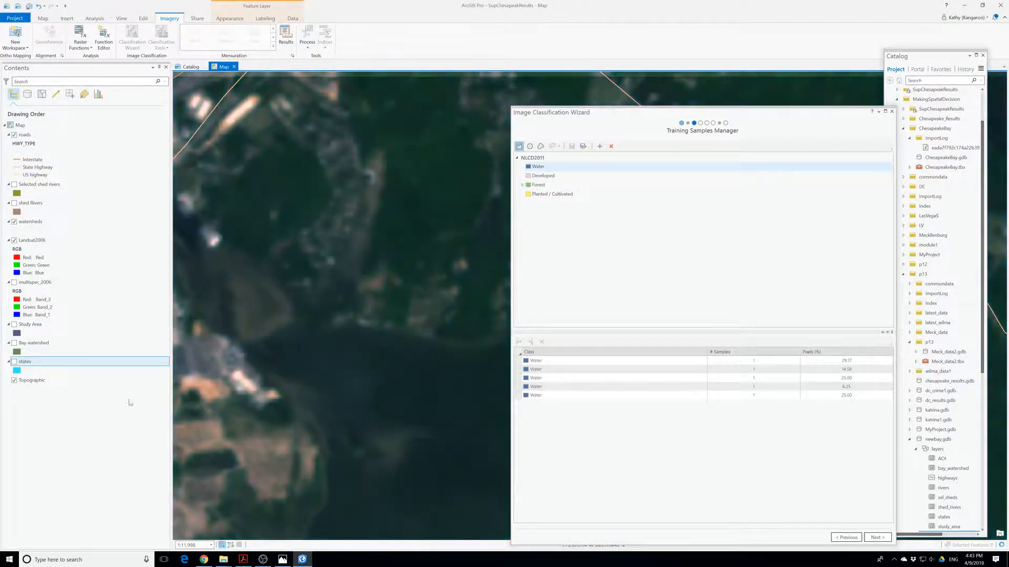
Make Landsat2006 the active layer and draw a larger triangular Water training sample in the open bay.
{"action": "left_click", "coordinate": [31, 240]}
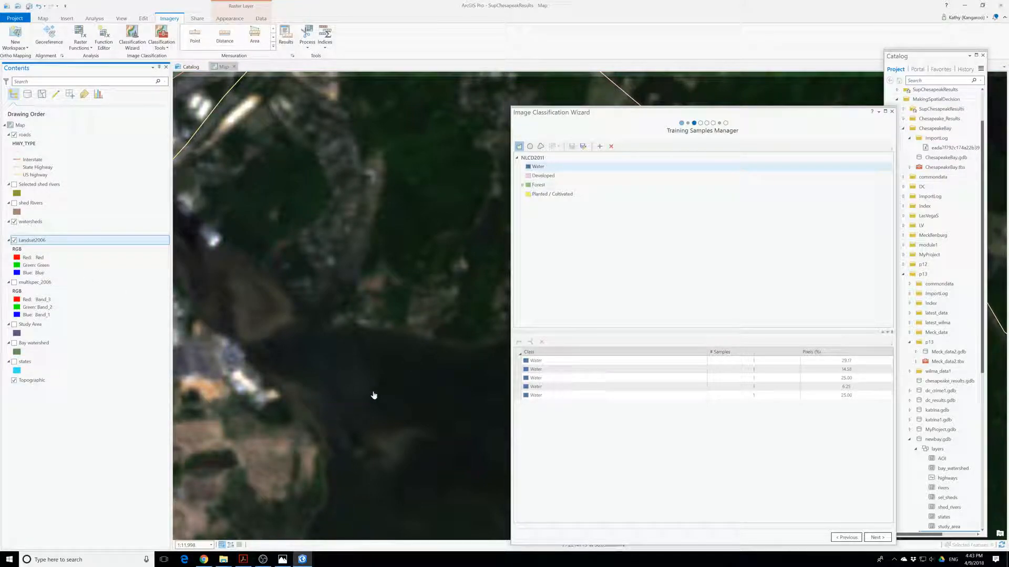
{"action": "left_click", "coordinate": [537, 167]}
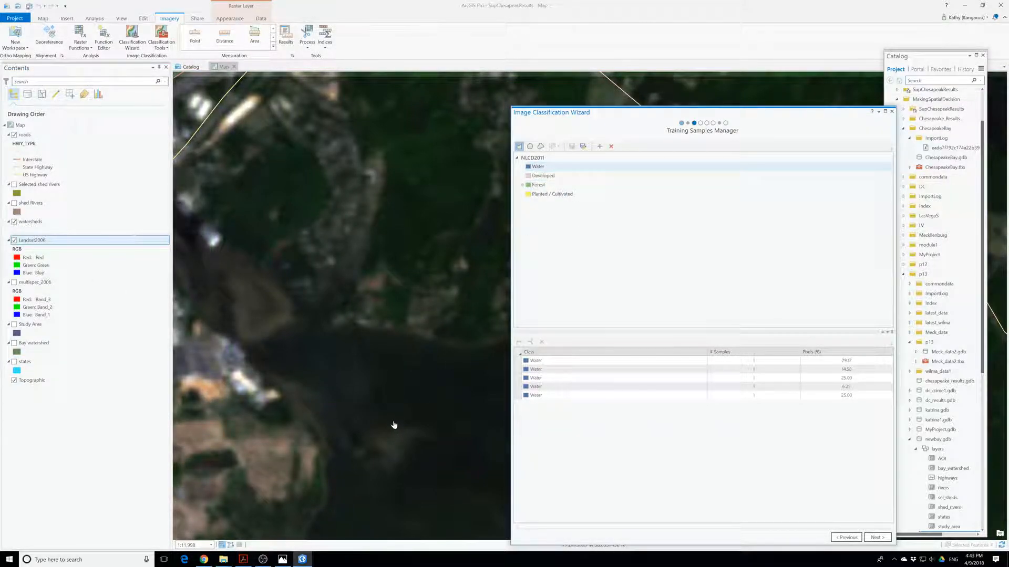
{"action": "left_click", "coordinate": [531, 147]}
{"action": "left_click", "coordinate": [380, 360]}
{"action": "left_click", "coordinate": [430, 377]}
{"action": "double_click", "coordinate": [404, 399]}
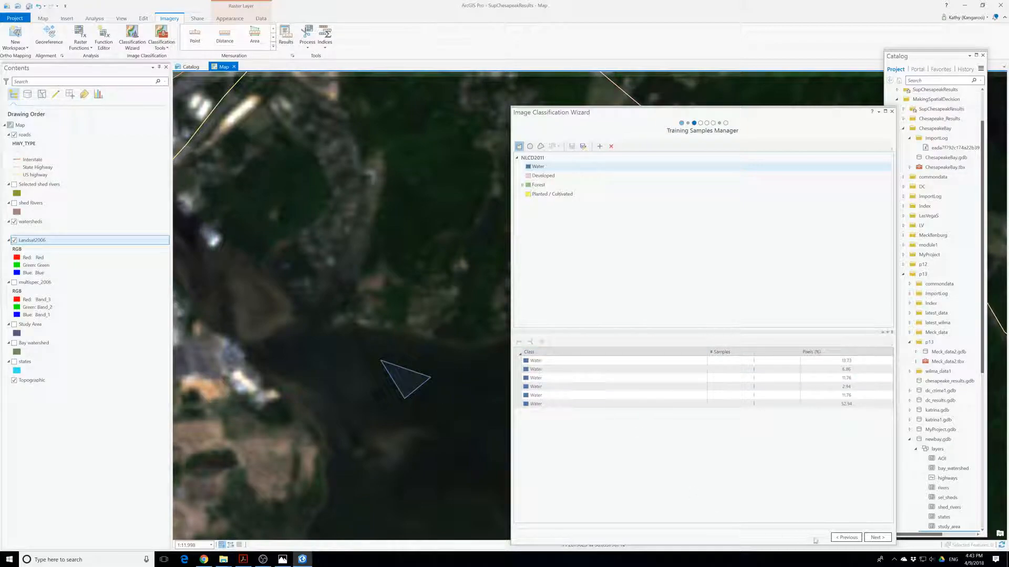
Draw a triangular Developed training sample on the built-up patch at the bay's western shore.
{"action": "left_click", "coordinate": [543, 175]}
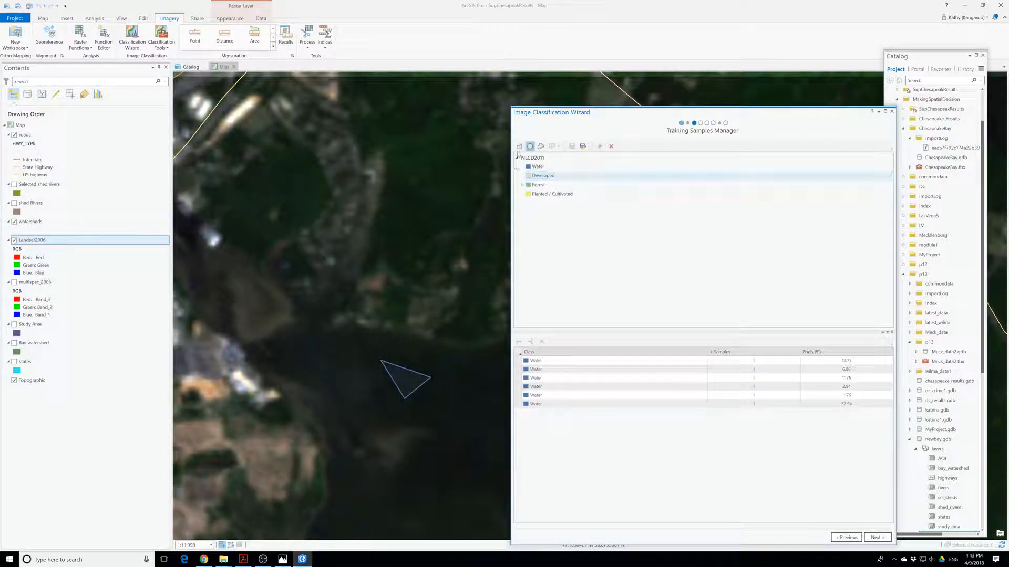
{"action": "scroll", "coordinate": [274, 317], "scroll_direction": "down", "scroll_amount": 2}
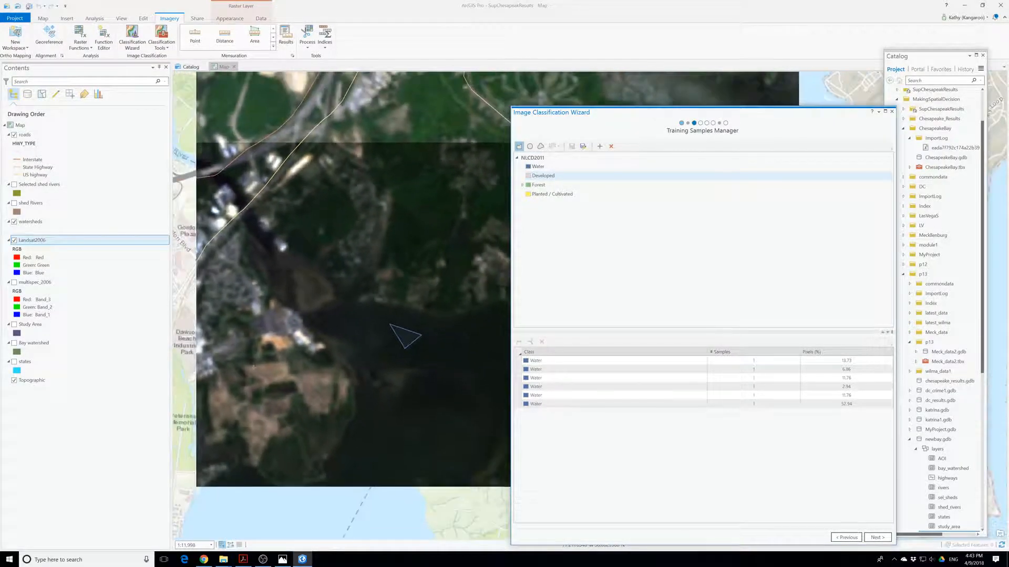
{"action": "left_click", "coordinate": [274, 317]}
{"action": "left_click", "coordinate": [297, 329]}
{"action": "double_click", "coordinate": [272, 334]}
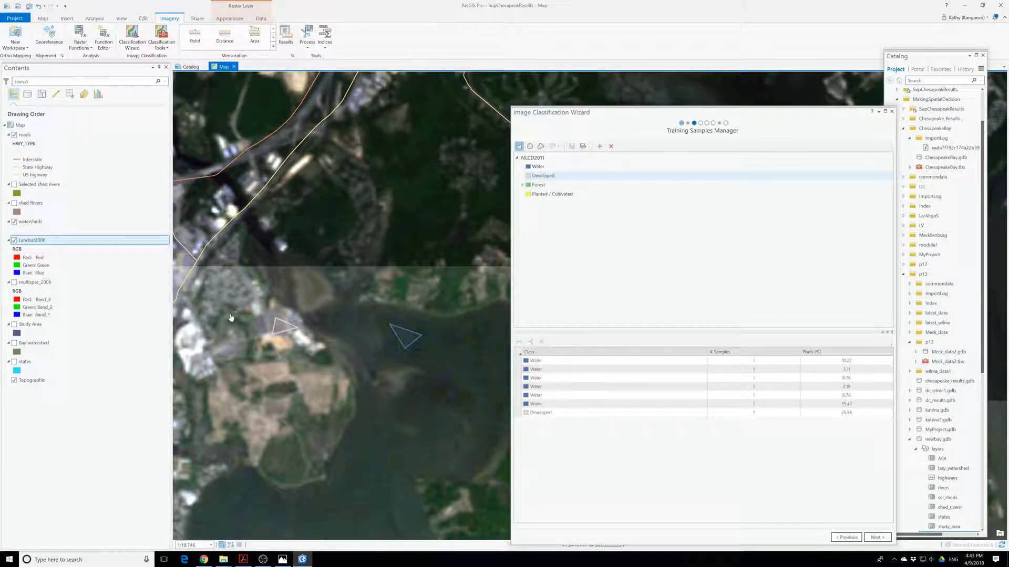
Draw a Developed training sample over the bright white complex west of the first Developed sample.
{"action": "left_click_drag", "start_coordinate": [231, 317], "coordinate": [430, 351]}
{"action": "left_click", "coordinate": [406, 376]}
{"action": "left_click", "coordinate": [389, 394]}
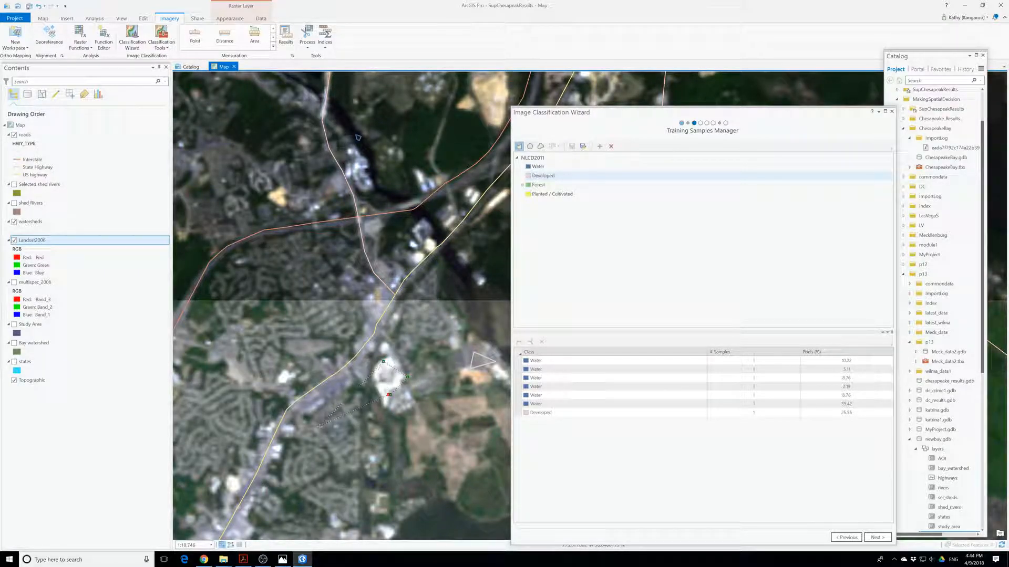
{"action": "double_click", "coordinate": [369, 380]}
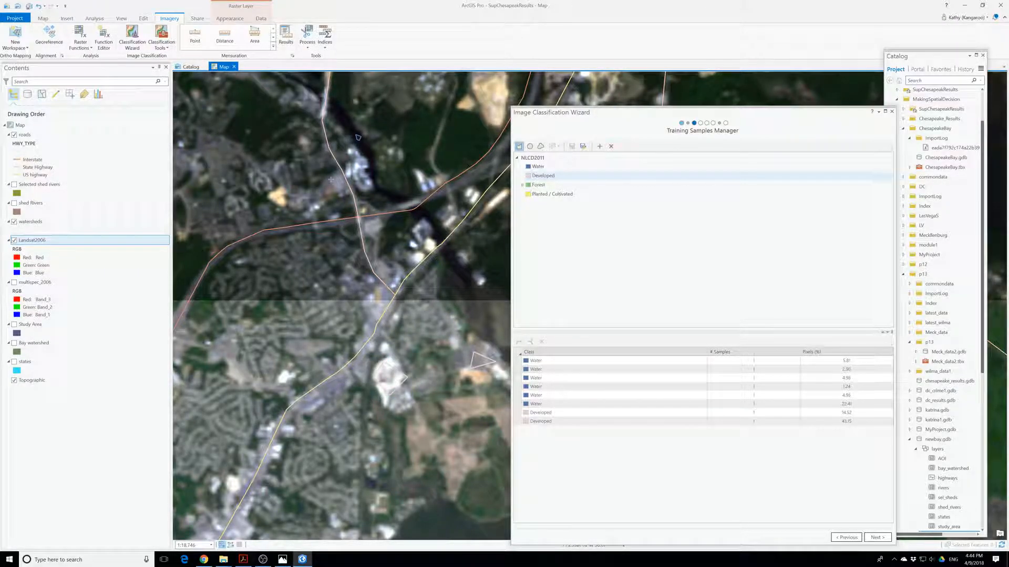
Add two small Developed samples north of the highway, one beside the river and one next to the bright bare patch.
{"action": "left_click", "coordinate": [354, 153]}
{"action": "double_click", "coordinate": [353, 175]}
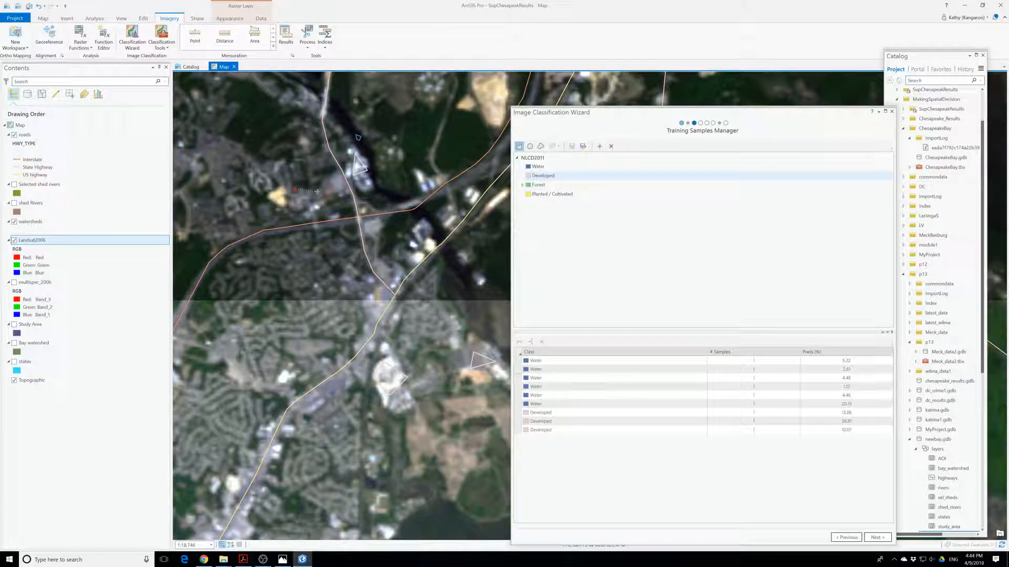
{"action": "double_click", "coordinate": [304, 203]}
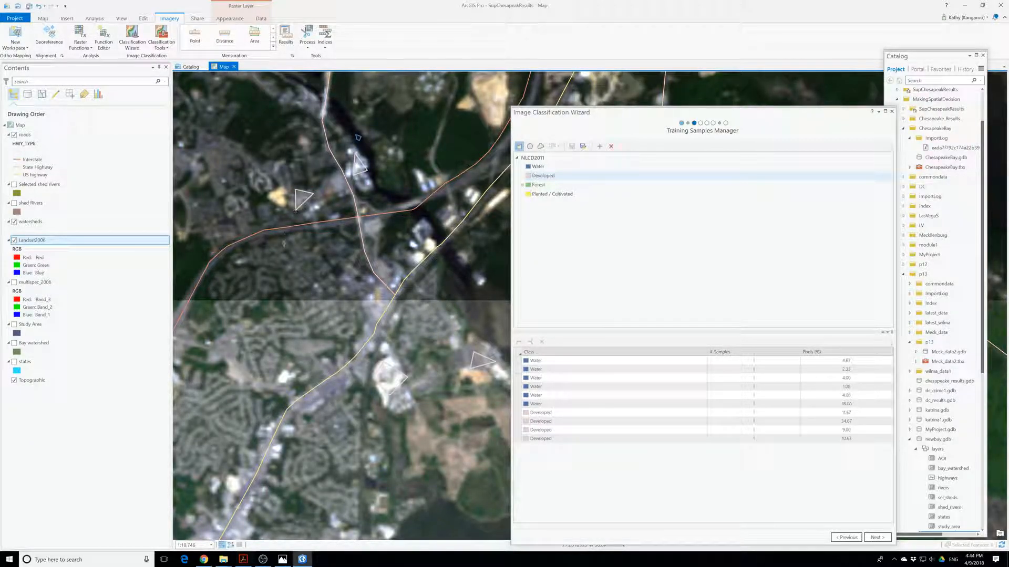
Draw three larger Developed samples over the suburbs west of the highway and the built-up area to the northeast.
{"action": "scroll", "coordinate": [283, 244], "scroll_direction": "down", "scroll_amount": 3}
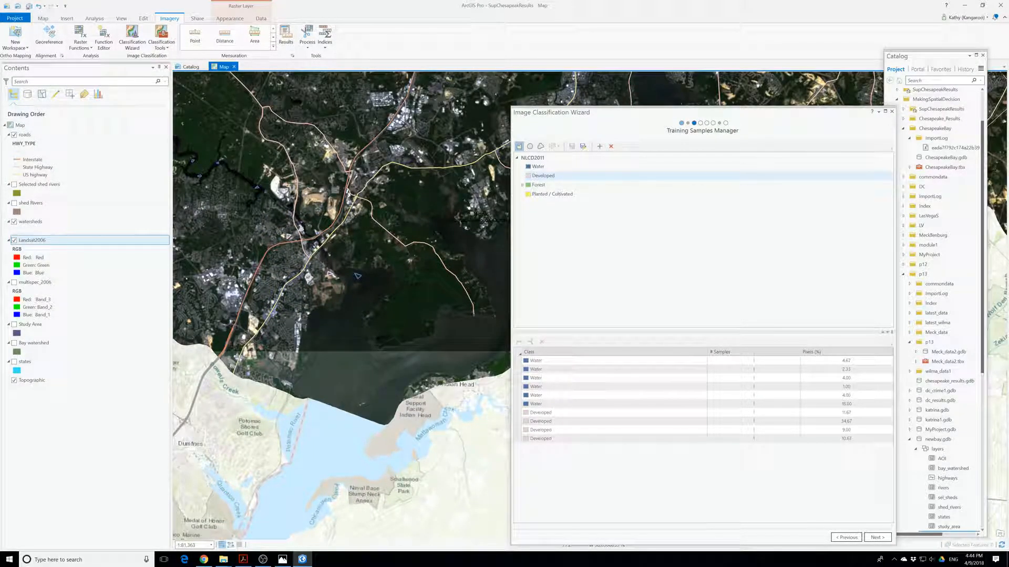
{"action": "double_click", "coordinate": [227, 302]}
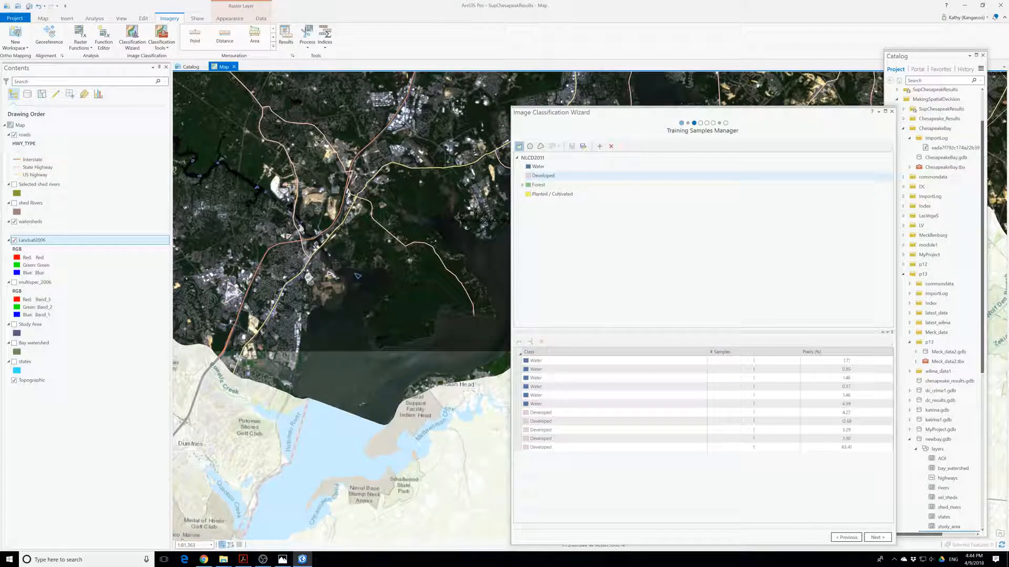
{"action": "double_click", "coordinate": [284, 187]}
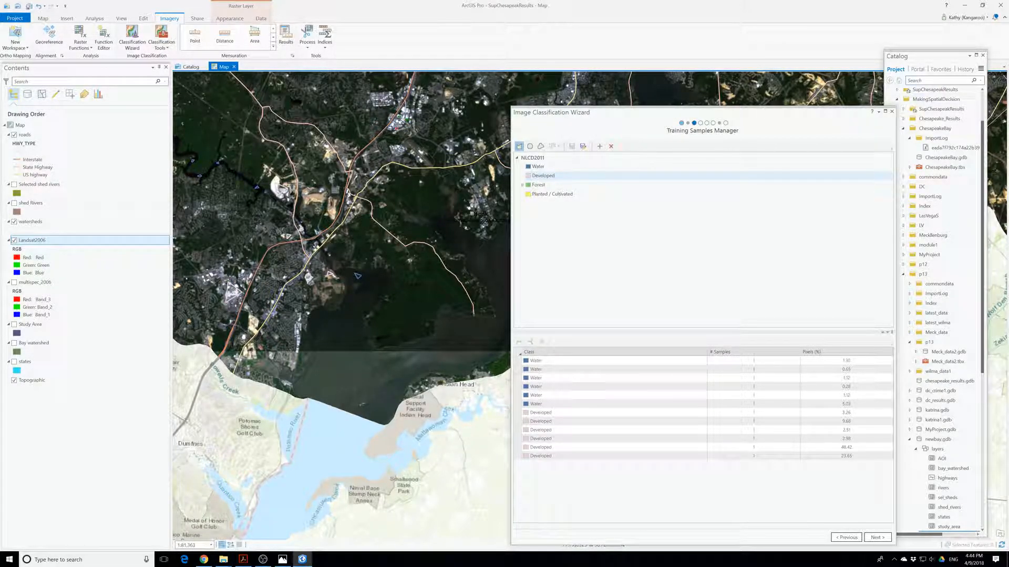
{"action": "double_click", "coordinate": [396, 129]}
Add two Developed samples near the highway's river crossing, one at the interchange and one farther north along the river.
{"action": "left_click_drag", "start_coordinate": [396, 129], "coordinate": [300, 237]}
{"action": "left_click_drag", "start_coordinate": [261, 384], "coordinate": [200, 493]}
{"action": "left_click", "coordinate": [464, 197]}
{"action": "double_click", "coordinate": [456, 209]}
{"action": "left_click", "coordinate": [486, 96]}
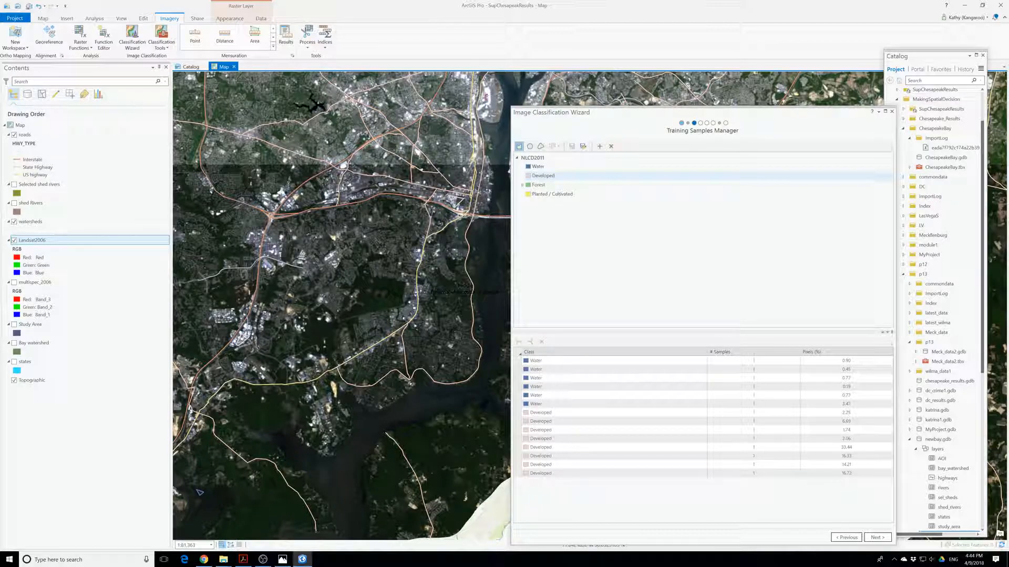
{"action": "left_click", "coordinate": [493, 105]}
{"action": "double_click", "coordinate": [484, 109]}
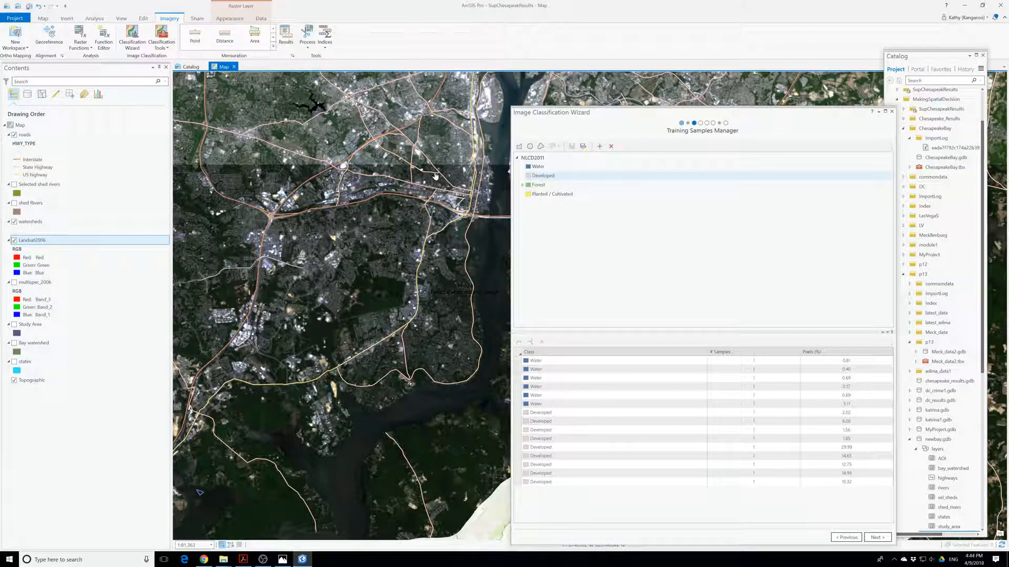
Draw a triangular Developed sample over the dense city blocks of Washington east of the downtown grid.
{"action": "left_click_drag", "start_coordinate": [435, 177], "coordinate": [260, 456]}
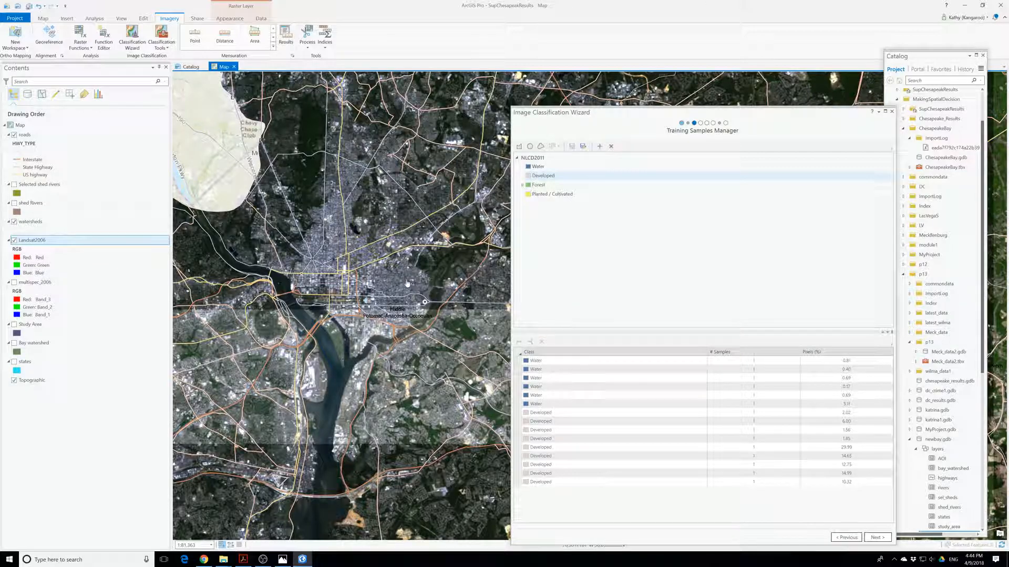
{"action": "left_click", "coordinate": [519, 147]}
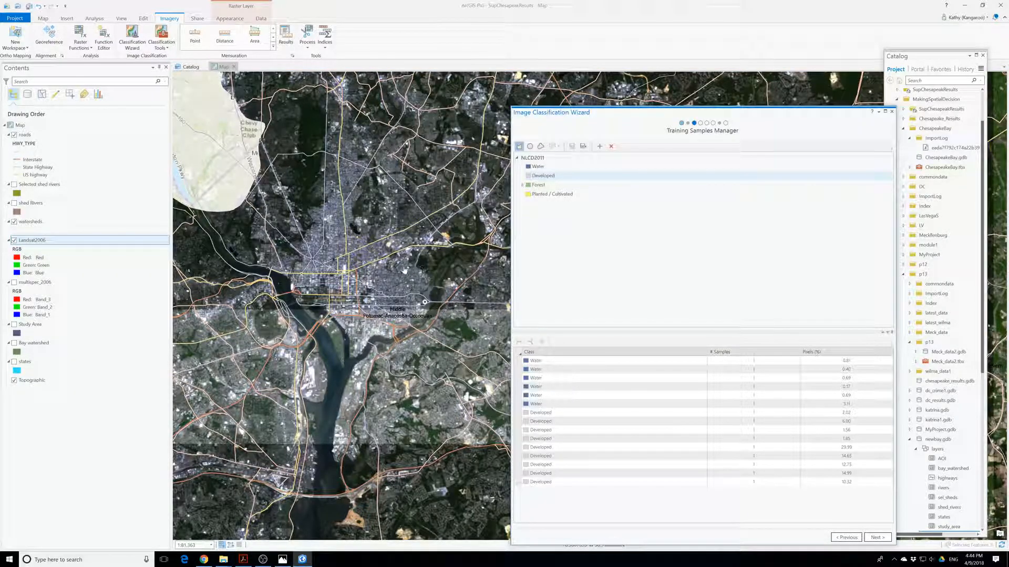
{"action": "left_click", "coordinate": [407, 274]}
{"action": "left_click", "coordinate": [395, 273]}
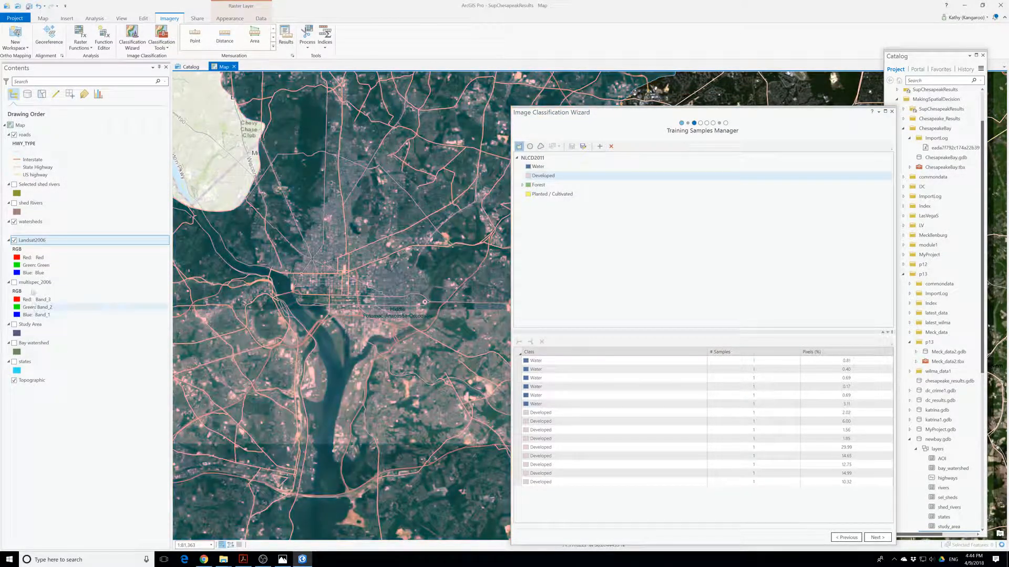
{"action": "left_click", "coordinate": [532, 176]}
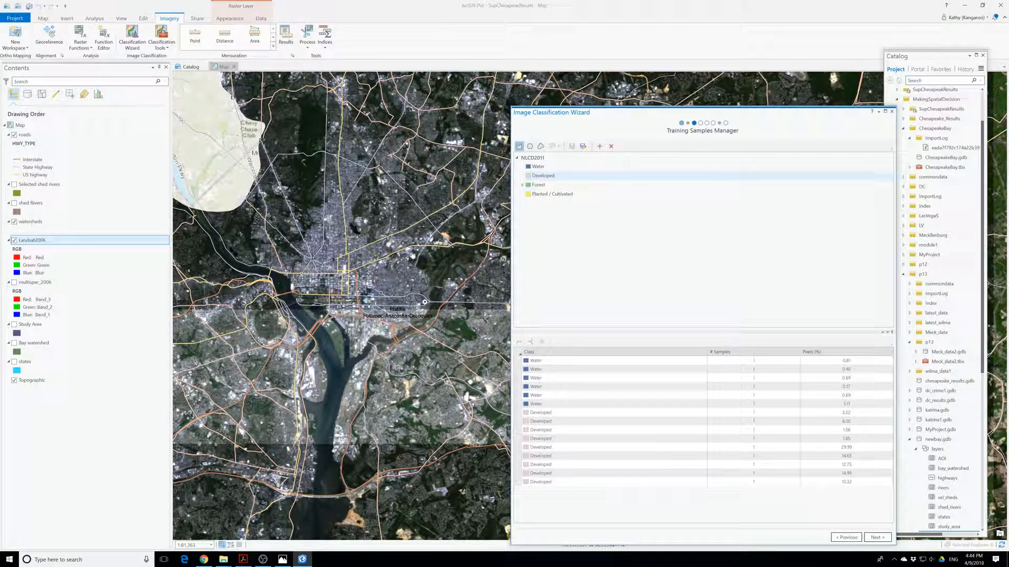
{"action": "left_click", "coordinate": [400, 273]}
{"action": "left_click", "coordinate": [394, 286]}
{"action": "double_click", "coordinate": [413, 287]}
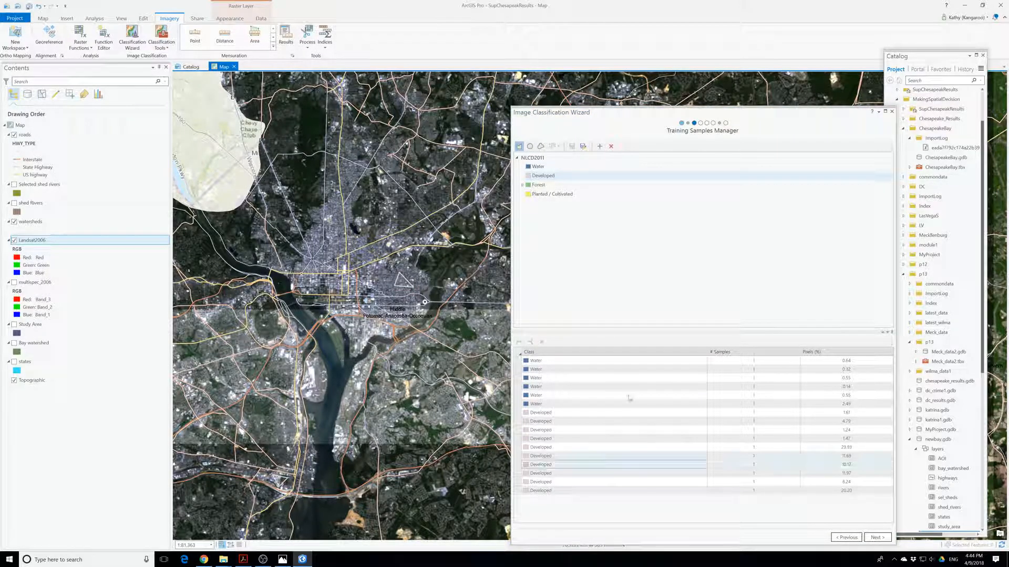
Choose the Forest class and draw a first sample in the dark green woods north of the airfield.
{"action": "left_click", "coordinate": [537, 186]}
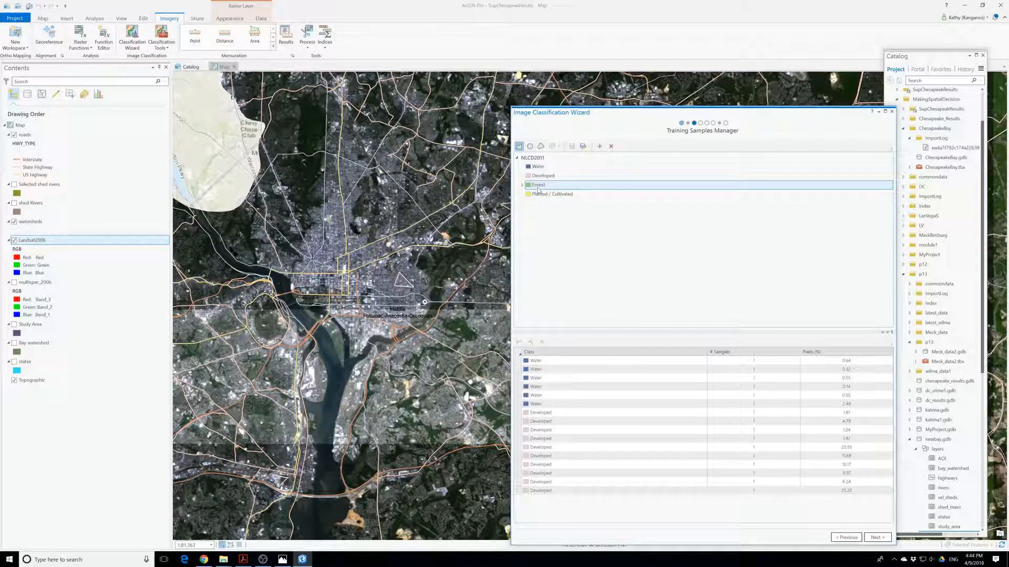
{"action": "scroll", "coordinate": [374, 333], "scroll_direction": "down", "scroll_amount": 6}
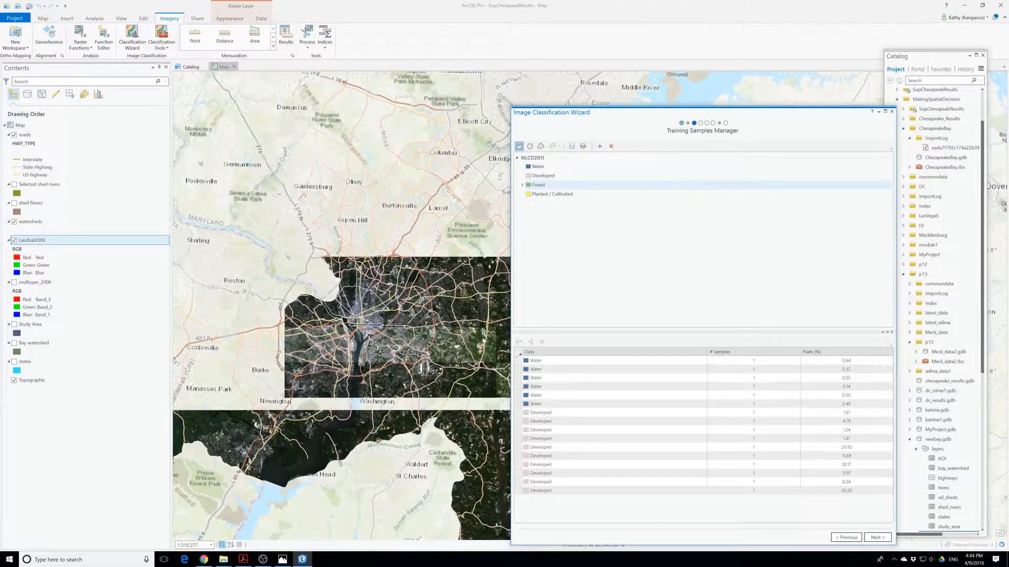
{"action": "scroll", "coordinate": [361, 397], "scroll_direction": "up", "scroll_amount": 8}
{"action": "left_click_drag", "start_coordinate": [475, 273], "coordinate": [275, 341]}
{"action": "left_click_drag", "start_coordinate": [407, 313], "coordinate": [247, 352]}
{"action": "left_click_drag", "start_coordinate": [196, 254], "coordinate": [299, 347]}
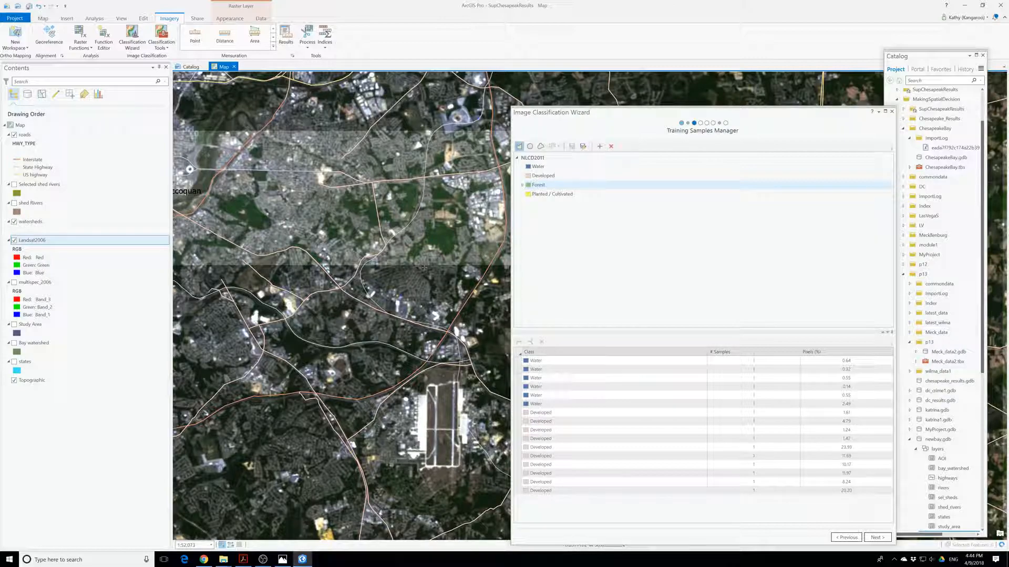
{"action": "left_click", "coordinate": [436, 231]}
{"action": "left_click", "coordinate": [455, 238]}
{"action": "double_click", "coordinate": [446, 245]}
Draw two more Forest samples, one in the woods west of the first and one in the green area farther east.
{"action": "left_click_drag", "start_coordinate": [458, 276], "coordinate": [442, 385]}
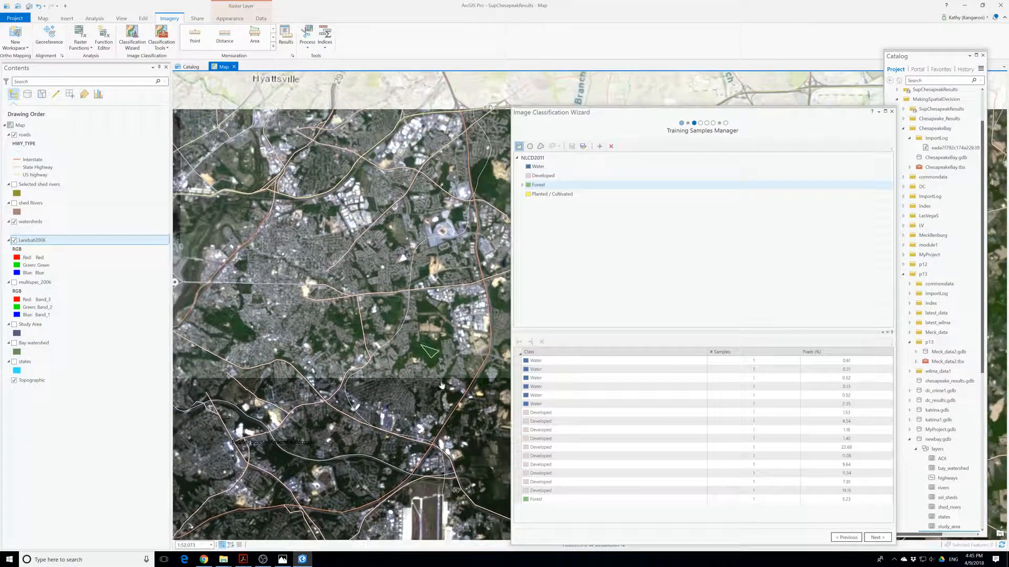
{"action": "left_click", "coordinate": [239, 322]}
{"action": "left_click", "coordinate": [249, 337]}
{"action": "double_click", "coordinate": [239, 338]}
{"action": "left_click_drag", "start_coordinate": [401, 327], "coordinate": [362, 361]}
{"action": "left_click_drag", "start_coordinate": [456, 286], "coordinate": [340, 329]}
{"action": "left_click", "coordinate": [410, 315]}
{"action": "left_click", "coordinate": [413, 330]}
{"action": "double_click", "coordinate": [401, 328]}
Draw a Forest sample in the woods just west of the bright built-up area beside the main highway.
{"action": "left_click_drag", "start_coordinate": [420, 331], "coordinate": [333, 274]}
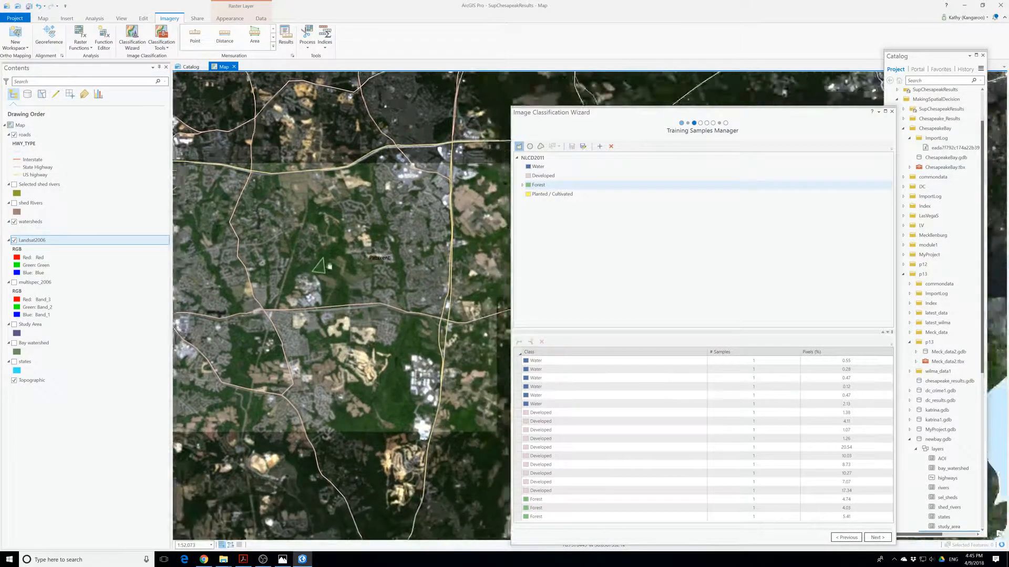
{"action": "left_click_drag", "start_coordinate": [401, 410], "coordinate": [376, 349]}
{"action": "left_click", "coordinate": [367, 322]}
{"action": "left_click", "coordinate": [381, 334]}
{"action": "double_click", "coordinate": [366, 346]}
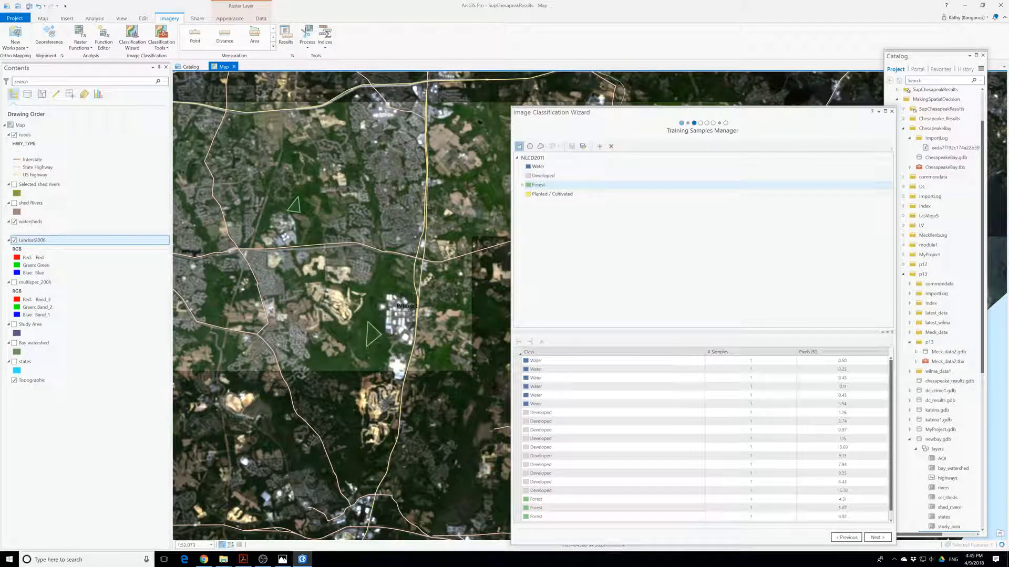
Add two Forest samples toward the Chesapeake Bay shore, one near the coast and one in the woods farther inland.
{"action": "left_click_drag", "start_coordinate": [462, 394], "coordinate": [335, 311]}
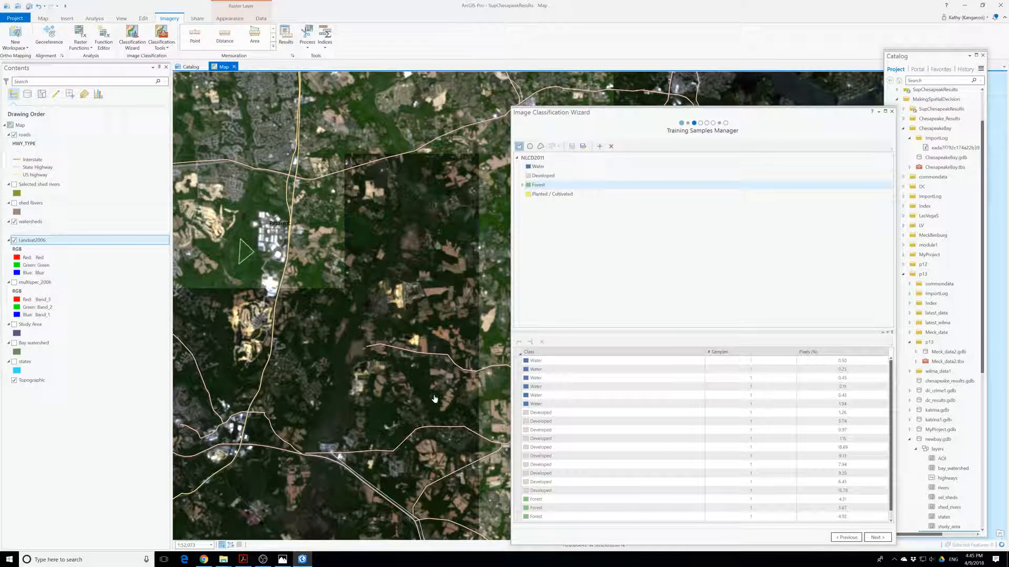
{"action": "left_click_drag", "start_coordinate": [435, 400], "coordinate": [291, 345]}
{"action": "left_click_drag", "start_coordinate": [459, 384], "coordinate": [279, 366]}
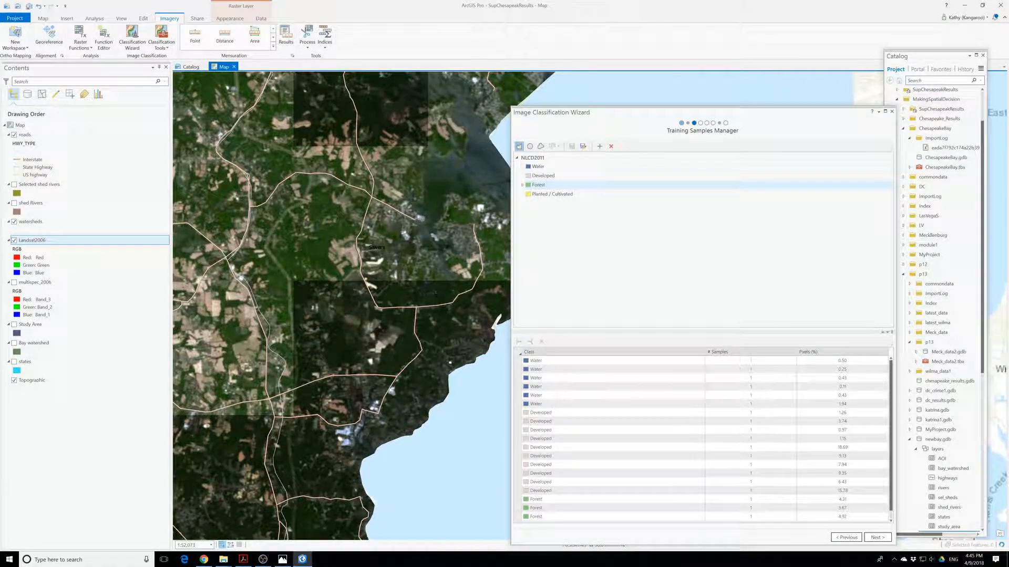
{"action": "left_click", "coordinate": [465, 216]}
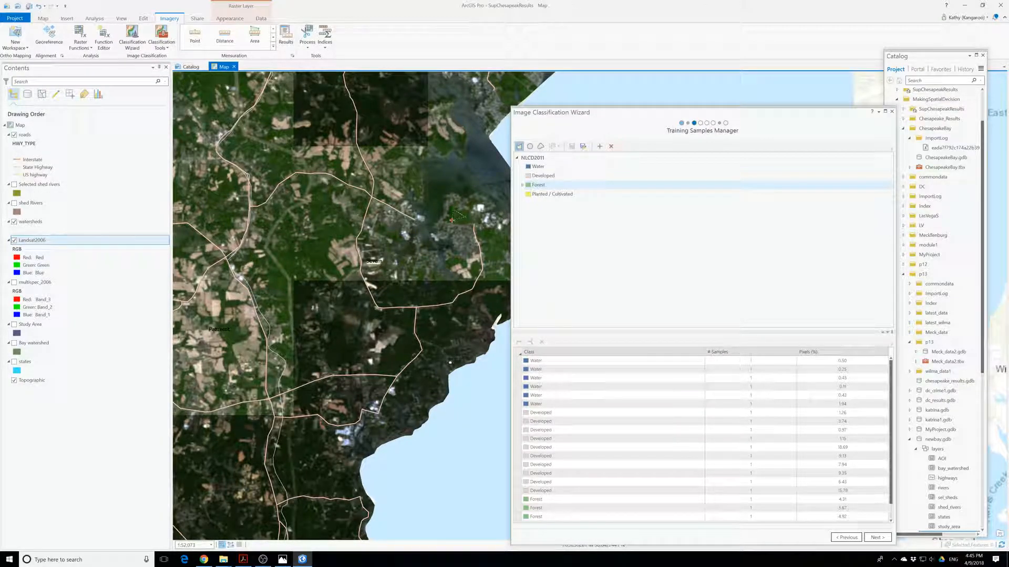
{"action": "left_click_drag", "start_coordinate": [441, 229], "coordinate": [415, 411]}
{"action": "left_click", "coordinate": [304, 384]}
{"action": "double_click", "coordinate": [293, 395]}
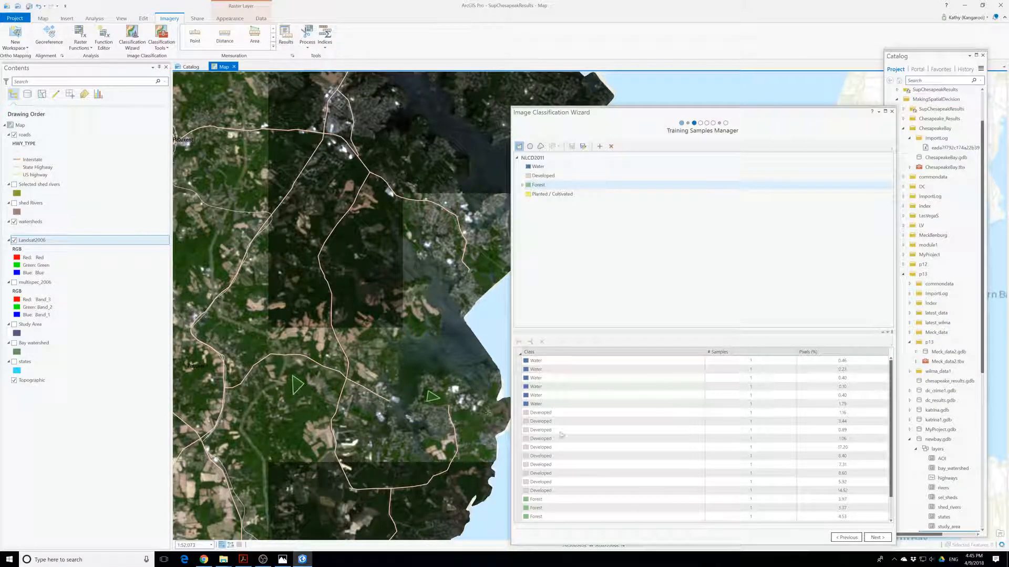
Choose the Planted / Cultivated class and draw three samples on the brown farm fields inland from the coast.
{"action": "scroll", "coordinate": [543, 431], "scroll_direction": "down", "scroll_amount": 1}
{"action": "left_click", "coordinate": [541, 194]}
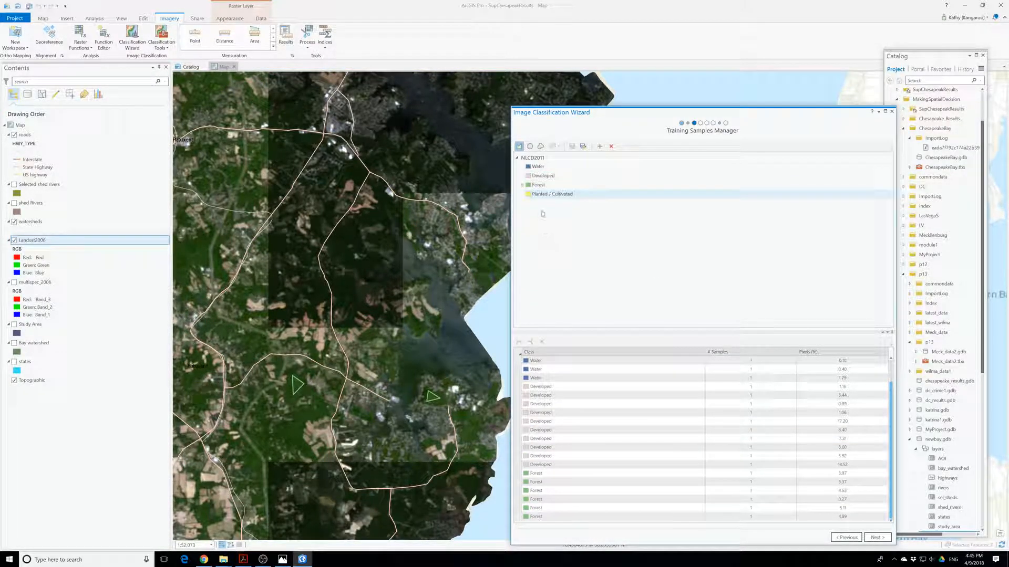
{"action": "left_click", "coordinate": [373, 316]}
{"action": "double_click", "coordinate": [360, 337]}
{"action": "double_click", "coordinate": [303, 344]}
{"action": "left_click", "coordinate": [245, 296]}
{"action": "double_click", "coordinate": [248, 317]}
Draw three more Planted / Cultivated samples on brown fields progressively farther northwest.
{"action": "left_click_drag", "start_coordinate": [248, 317], "coordinate": [386, 378]}
{"action": "left_click", "coordinate": [295, 254]}
{"action": "left_click", "coordinate": [319, 261]}
{"action": "double_click", "coordinate": [295, 279]}
{"action": "left_click_drag", "start_coordinate": [244, 212], "coordinate": [347, 326]}
{"action": "left_click", "coordinate": [301, 245]}
{"action": "left_click", "coordinate": [327, 254]}
{"action": "double_click", "coordinate": [307, 264]}
{"action": "left_click", "coordinate": [214, 263]}
{"action": "double_click", "coordinate": [211, 276]}
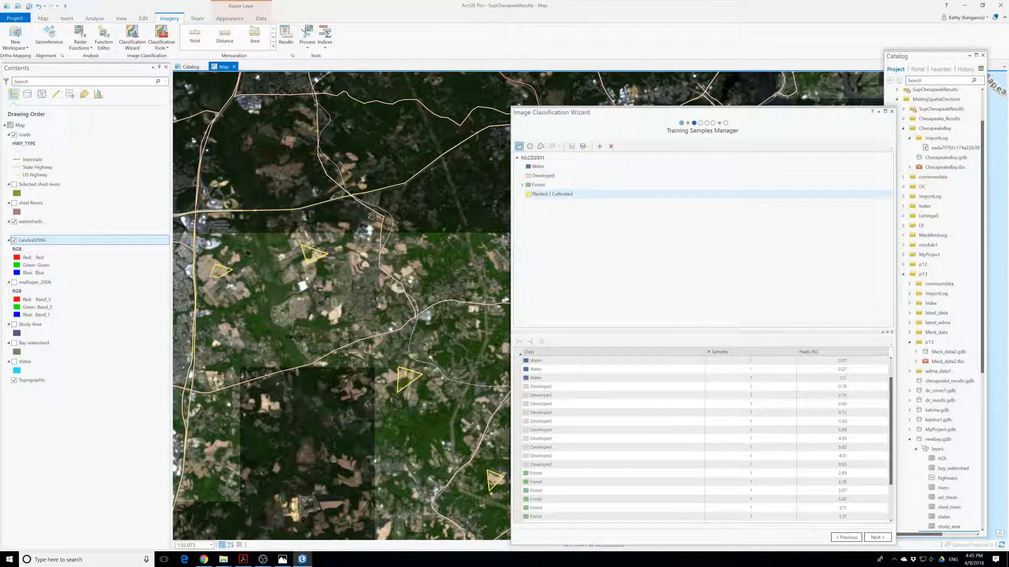
Add two Planted / Cultivated samples on fields farther north, including the large brown field beside the winding road.
{"action": "left_click_drag", "start_coordinate": [272, 157], "coordinate": [347, 287]}
{"action": "left_click", "coordinate": [347, 287]}
{"action": "left_click", "coordinate": [367, 299]}
{"action": "double_click", "coordinate": [354, 308]}
{"action": "left_click_drag", "start_coordinate": [257, 278], "coordinate": [349, 410]}
{"action": "left_click_drag", "start_coordinate": [292, 330], "coordinate": [430, 316]}
{"action": "left_click", "coordinate": [238, 251]}
{"action": "left_click", "coordinate": [260, 275]}
{"action": "double_click", "coordinate": [246, 283]}
Draw Planted / Cultivated samples on the bare field southeast of the built-up highway strip and the brown patch south of the highway.
{"action": "left_click_drag", "start_coordinate": [246, 284], "coordinate": [437, 358]}
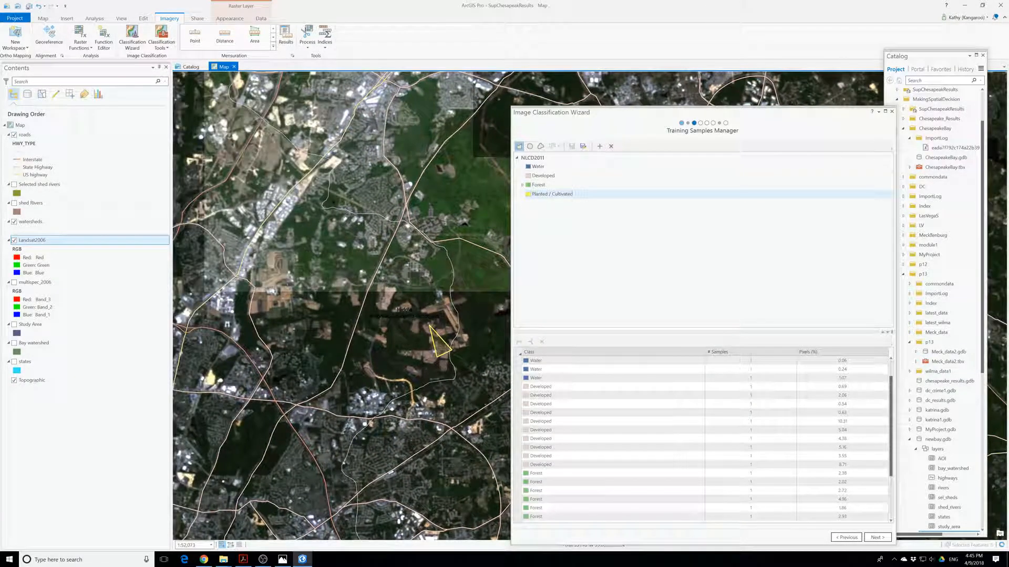
{"action": "left_click", "coordinate": [284, 310]}
{"action": "double_click", "coordinate": [263, 302]}
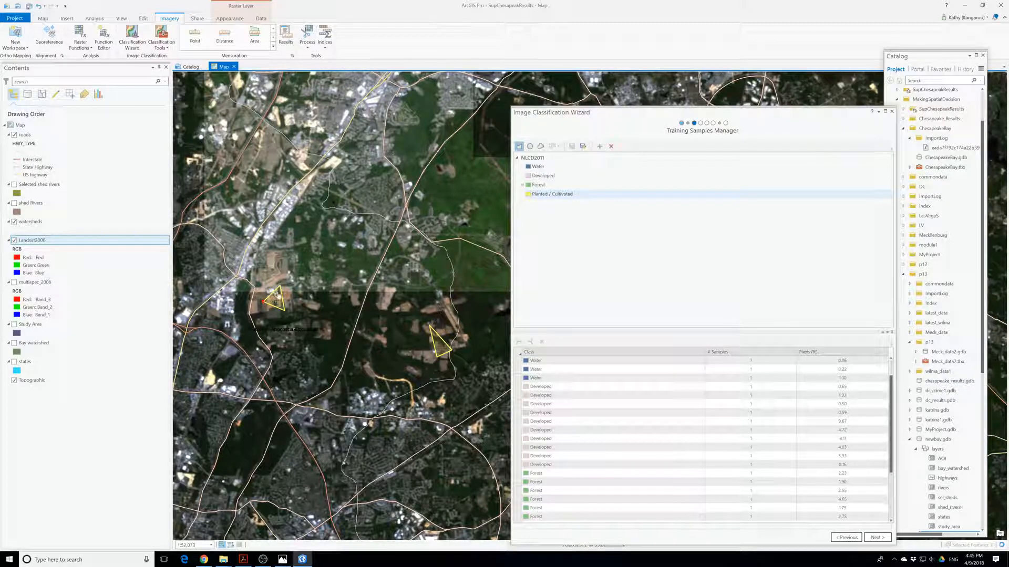
{"action": "left_click_drag", "start_coordinate": [282, 272], "coordinate": [476, 346]}
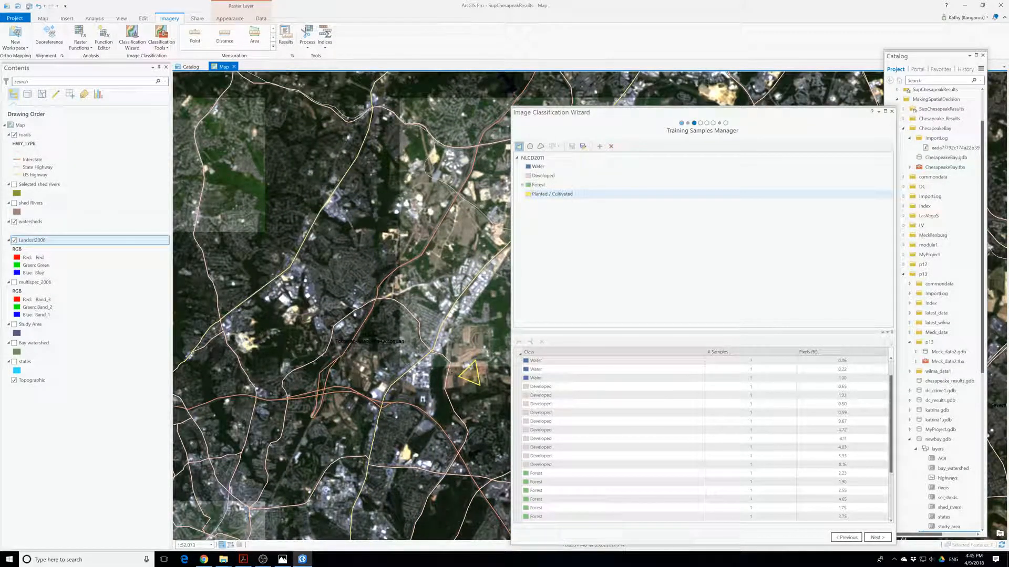
{"action": "left_click", "coordinate": [341, 406]}
{"action": "left_click", "coordinate": [344, 419]}
{"action": "double_click", "coordinate": [328, 420]}
Continue to the training stage and choose Support Vector Machine as the classifier.
{"action": "left_click", "coordinate": [870, 536]}
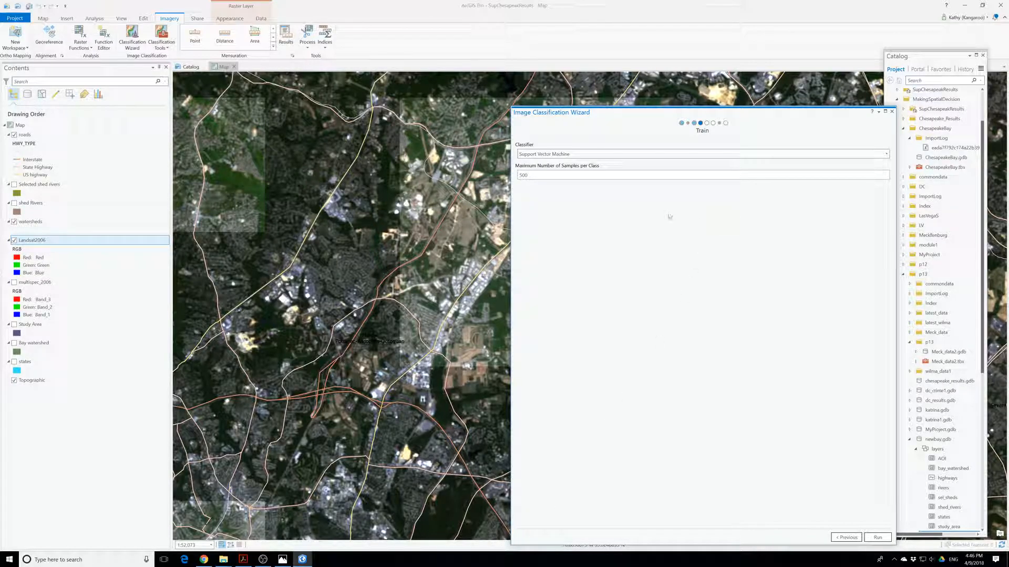
{"action": "left_click", "coordinate": [582, 154]}
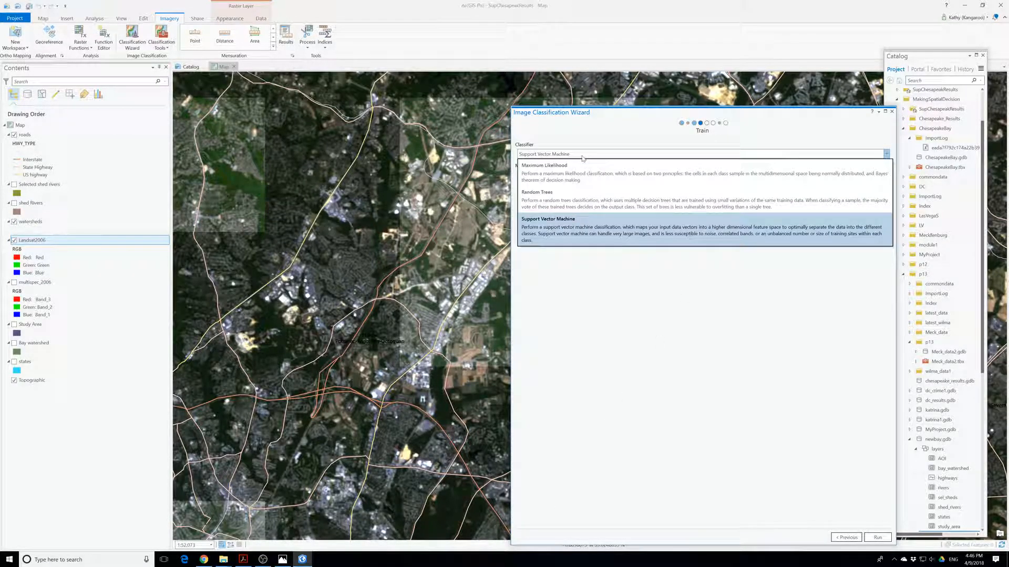
{"action": "left_click", "coordinate": [577, 236]}
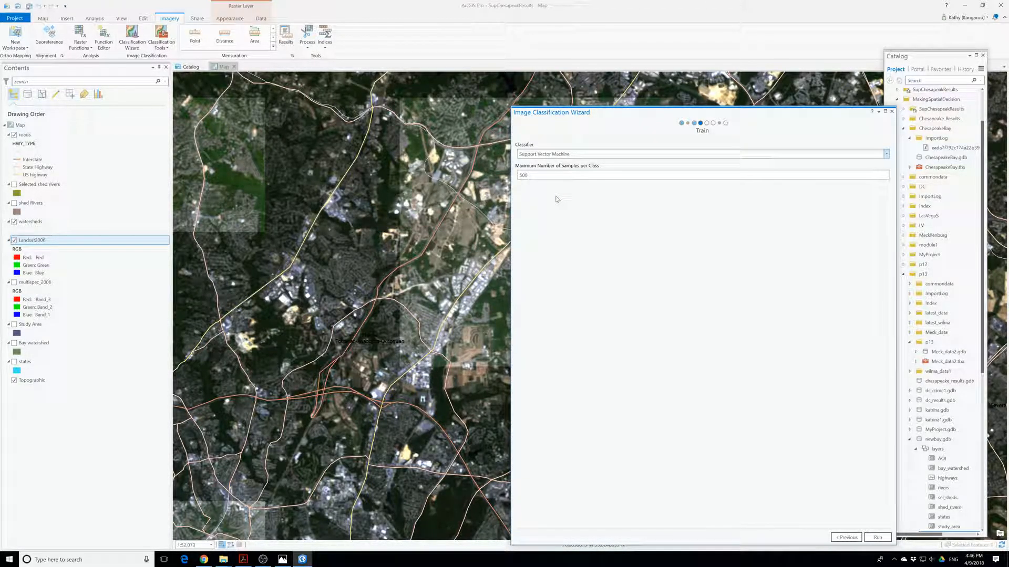
Train the Support Vector Machine classifier with at most 500 samples per class and continue to the Classify stage.
{"action": "left_click", "coordinate": [885, 540]}
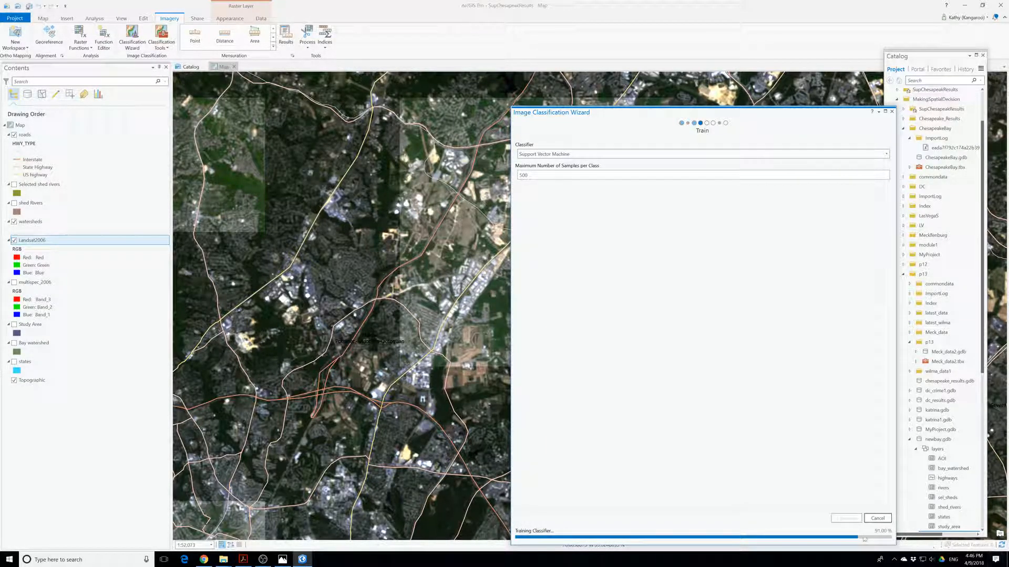
{"action": "left_click_drag", "start_coordinate": [624, 117], "coordinate": [464, 94]}
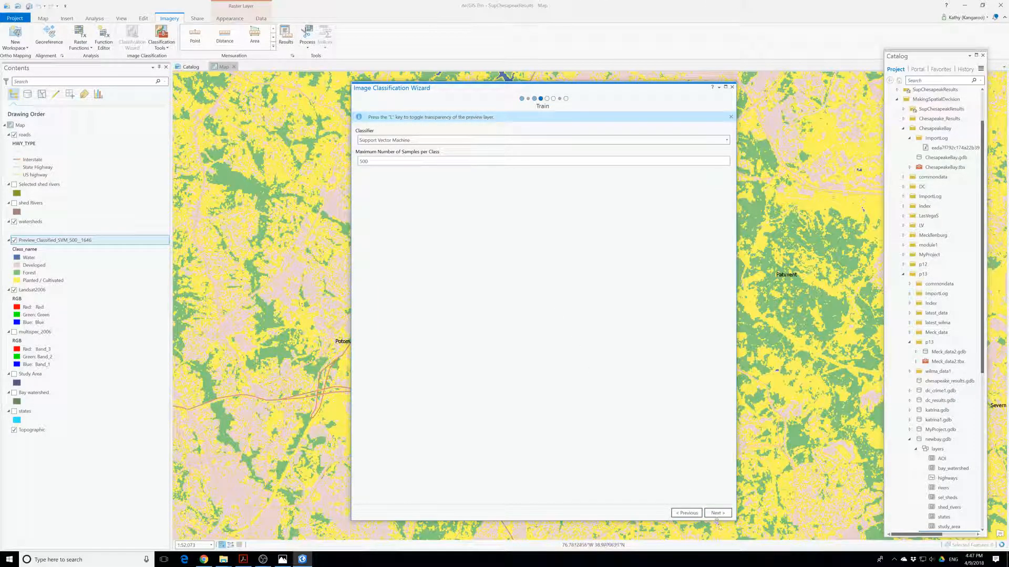
{"action": "left_click", "coordinate": [718, 513]}
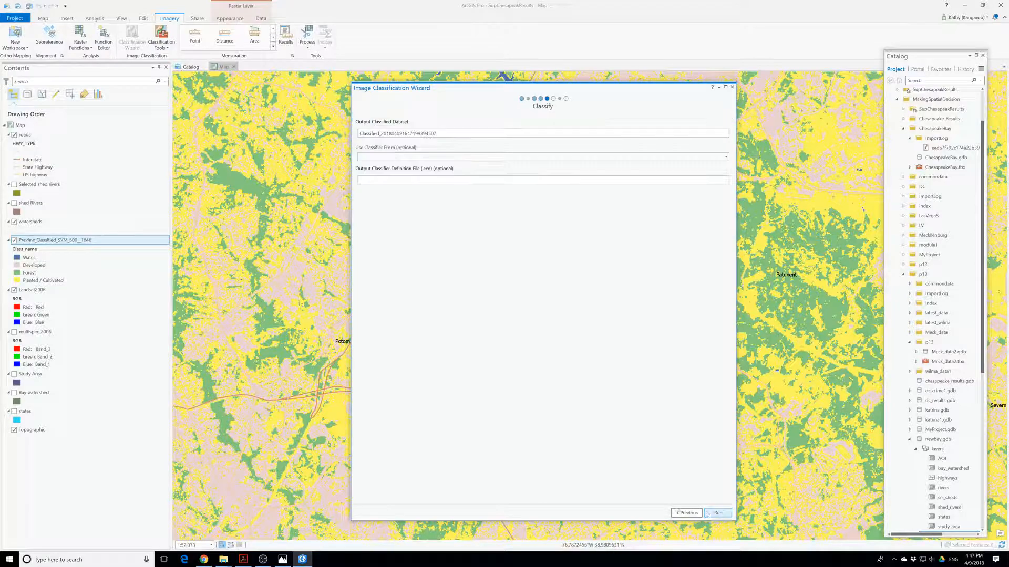
{"action": "scroll", "coordinate": [283, 389], "scroll_direction": "down", "scroll_amount": 3}
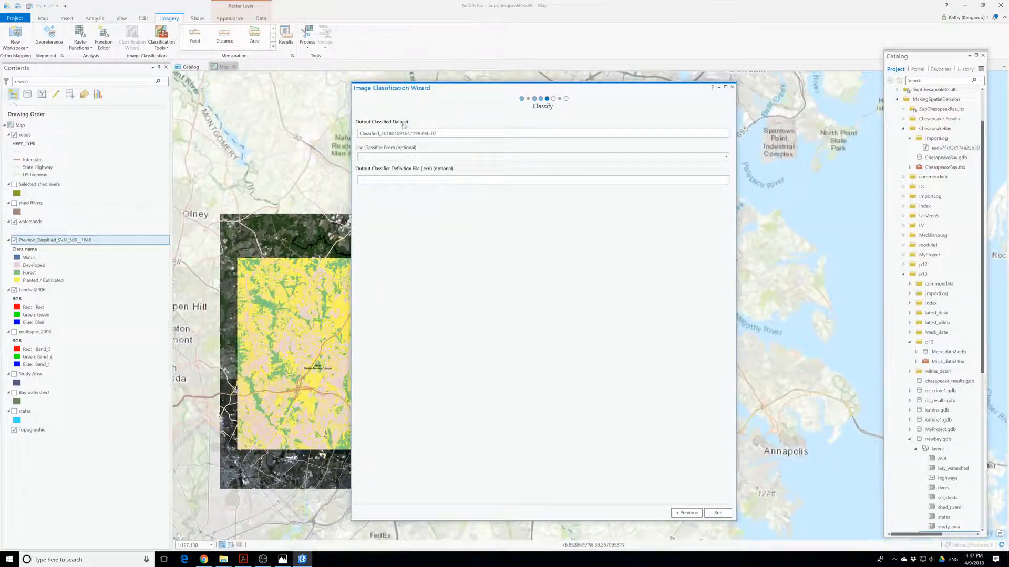
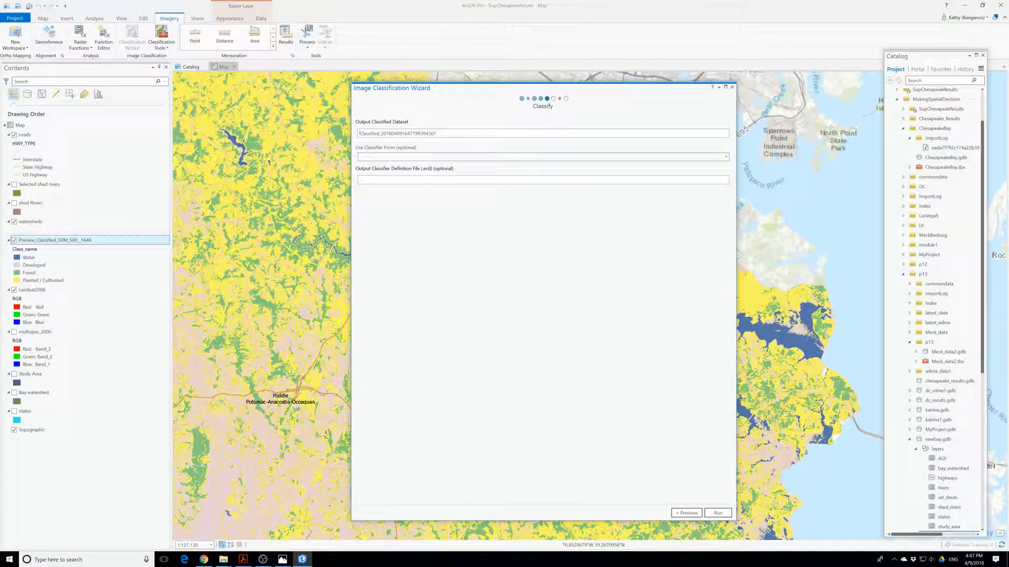
Name the output classified dataset supervisedsave and run the classification.
{"action": "left_click_drag", "start_coordinate": [437, 133], "coordinate": [359, 134]}
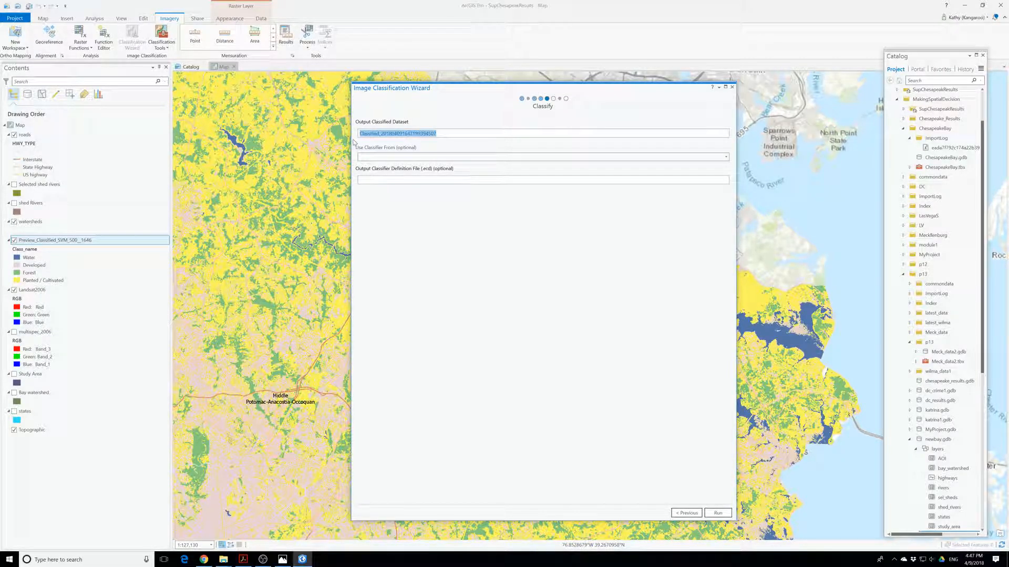
{"action": "type", "text": "super"}
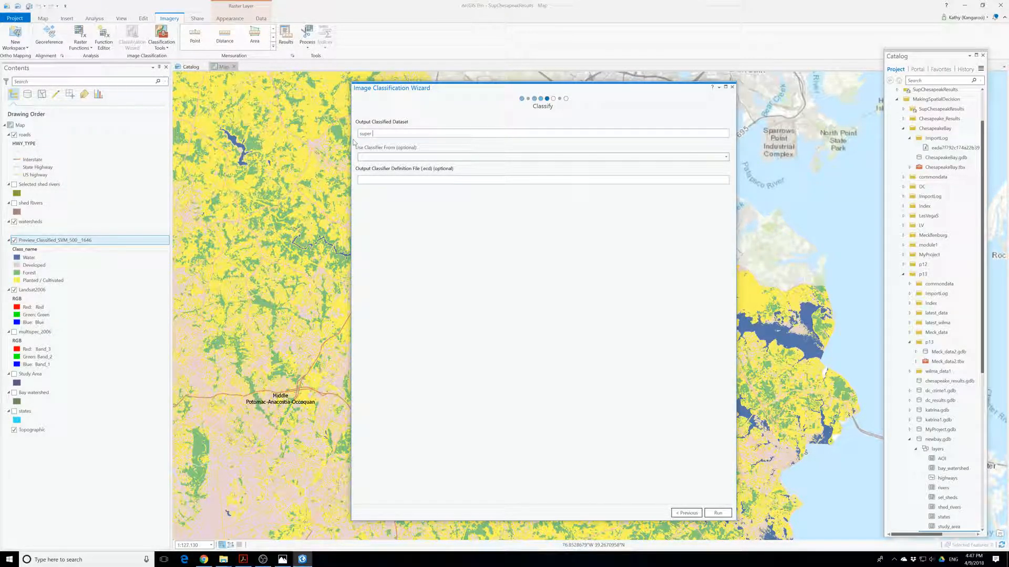
{"action": "type", "text": "vi"}
{"action": "left_click", "coordinate": [717, 512]}
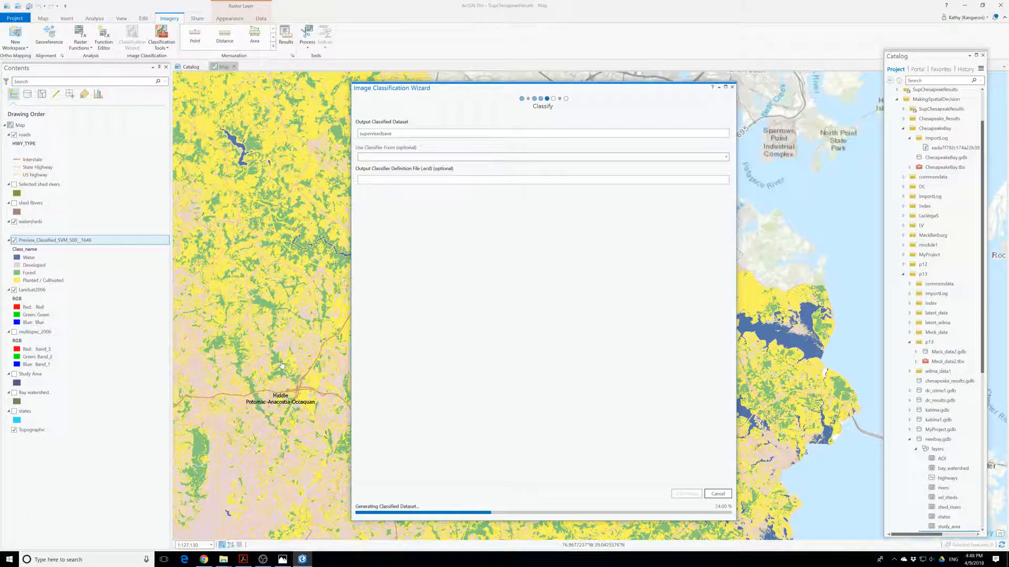
Recolor the Developed class of the classification preview layer light pink.
{"action": "scroll", "coordinate": [282, 364], "scroll_direction": "down", "scroll_amount": 2}
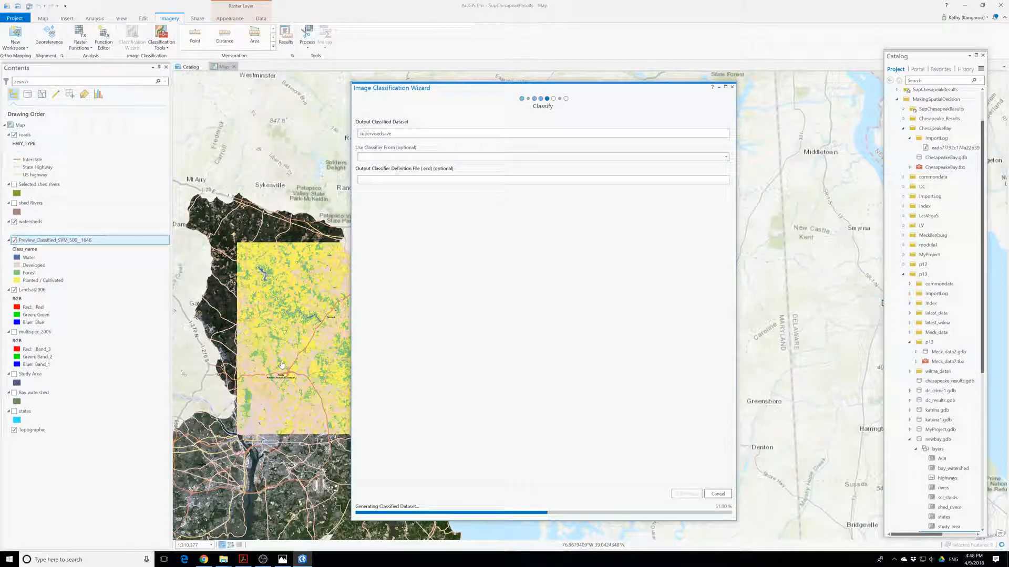
{"action": "scroll", "coordinate": [281, 364], "scroll_direction": "down", "scroll_amount": 1}
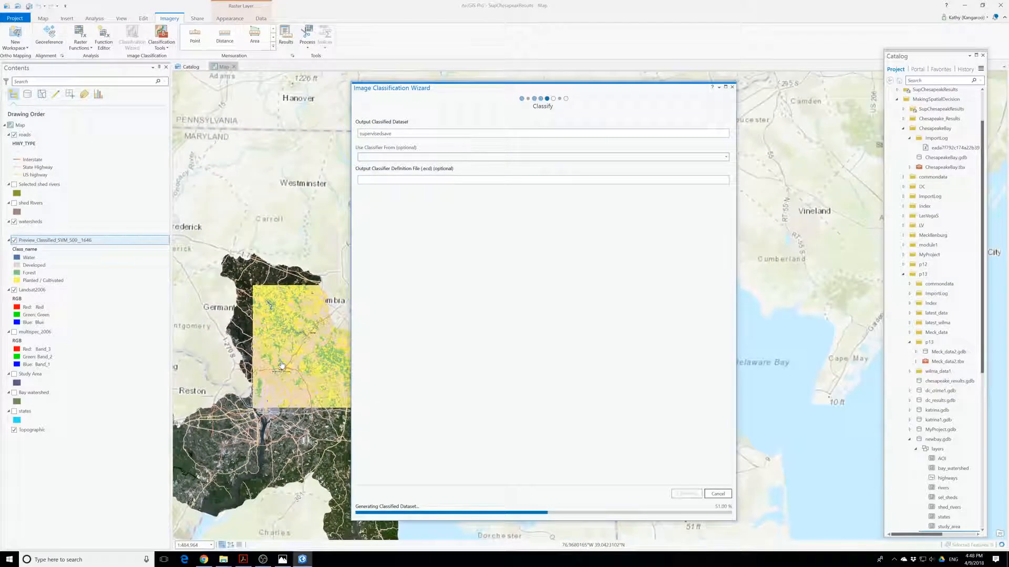
{"action": "scroll", "coordinate": [282, 365], "scroll_direction": "down", "scroll_amount": 2}
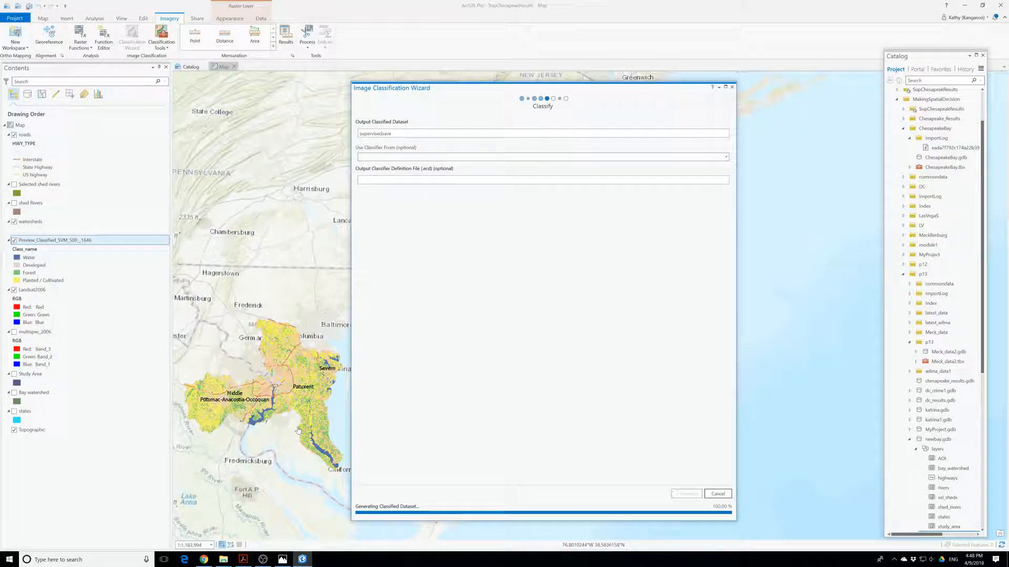
{"action": "scroll", "coordinate": [273, 401], "scroll_direction": "up", "scroll_amount": 2}
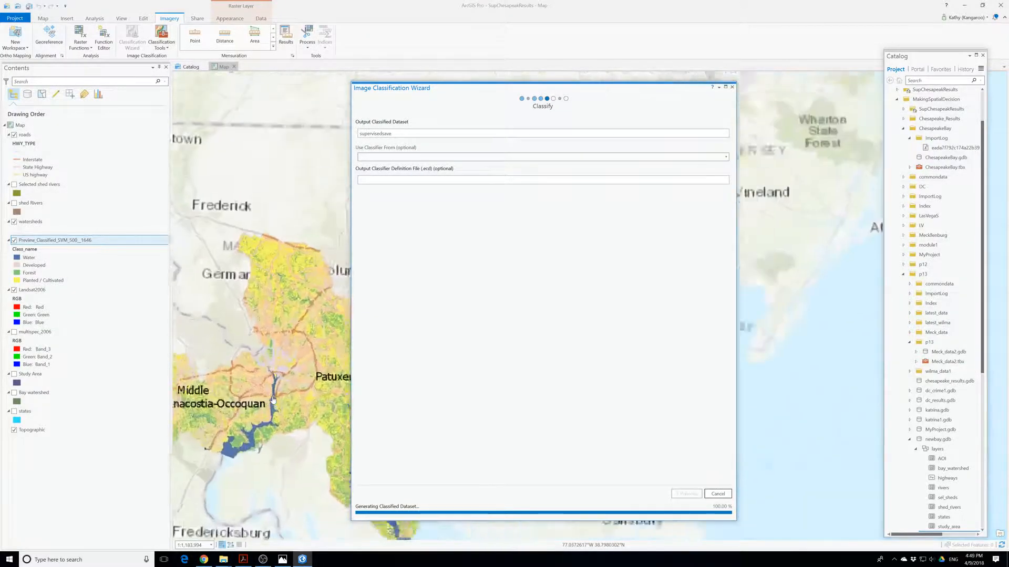
{"action": "scroll", "coordinate": [285, 427], "scroll_direction": "up", "scroll_amount": 3}
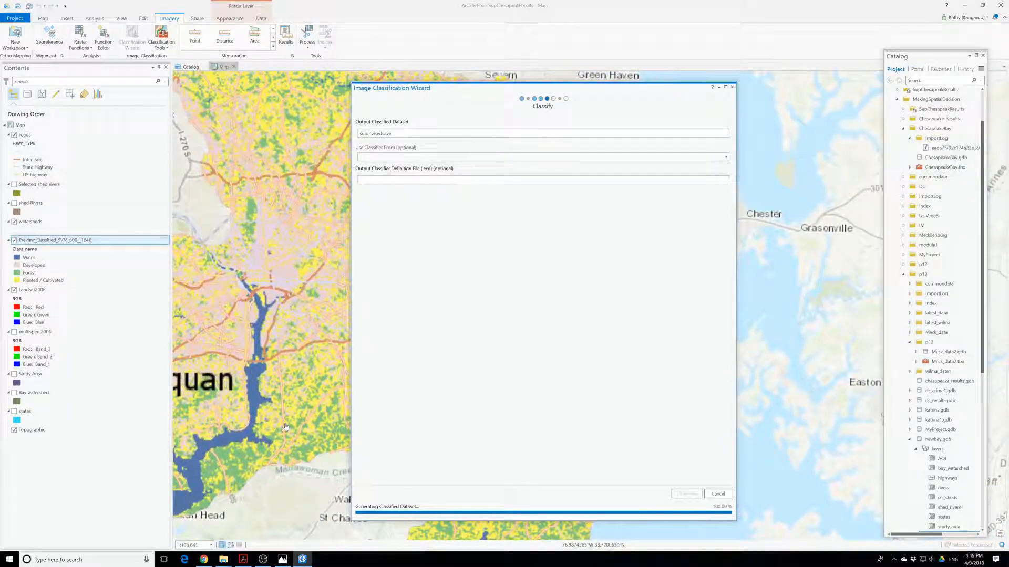
{"action": "scroll", "coordinate": [260, 274], "scroll_direction": "down", "scroll_amount": 3}
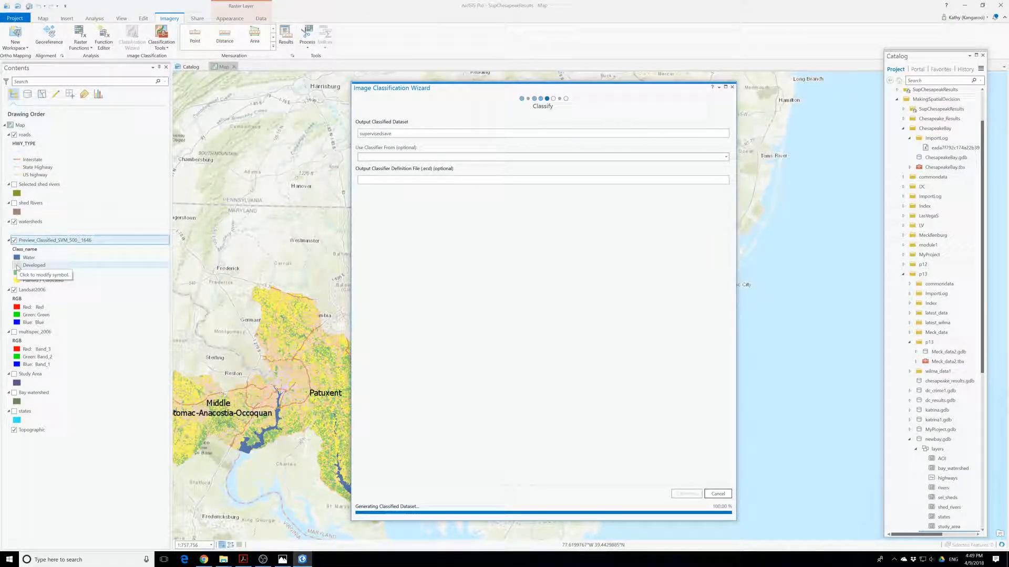
{"action": "left_click", "coordinate": [18, 265]}
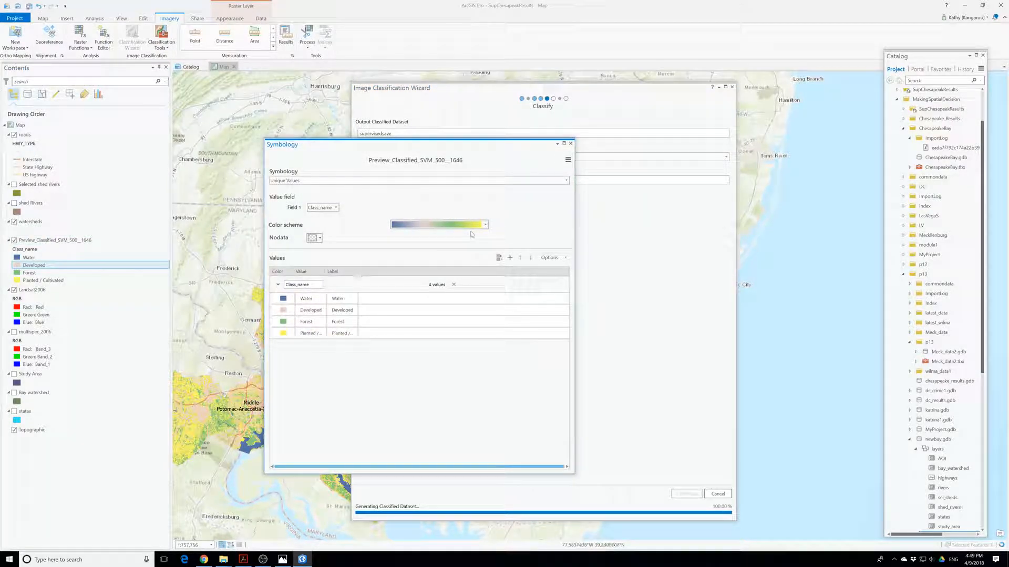
{"action": "left_click", "coordinate": [283, 310]}
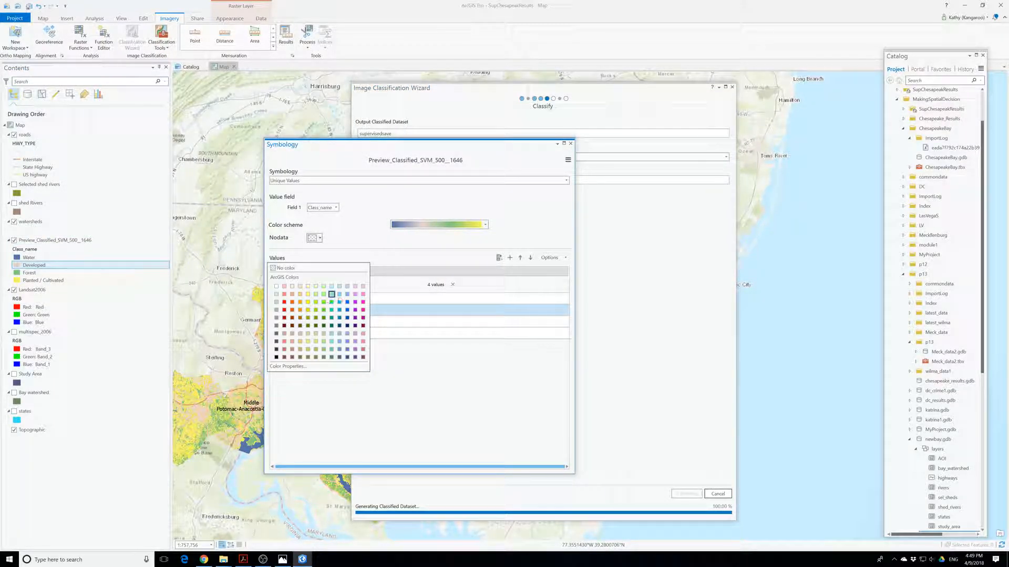
{"action": "left_click", "coordinate": [363, 286]}
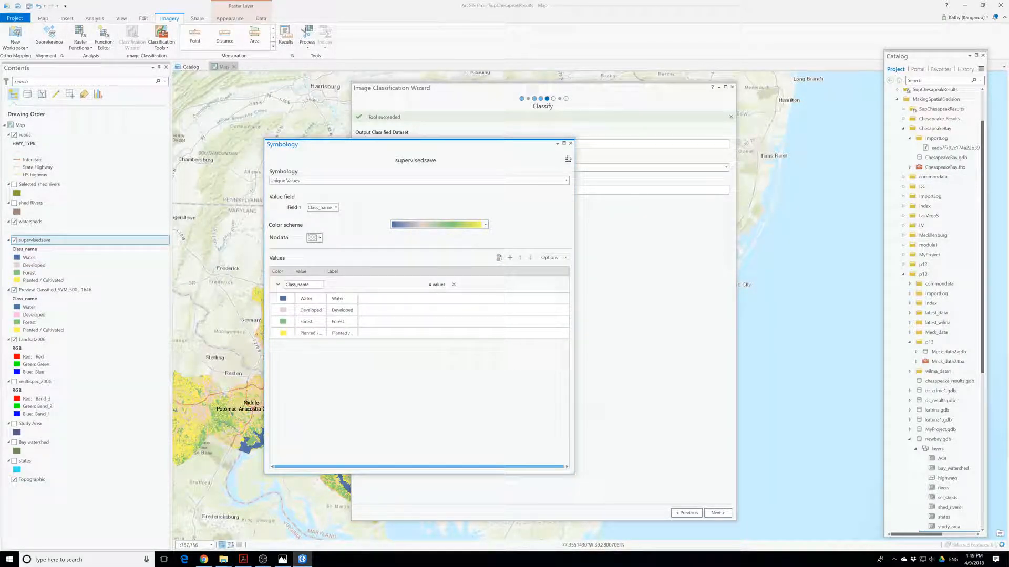
Recolor the Developed class of the supervisedsave layer light pink and close its symbology settings.
{"action": "left_click", "coordinate": [283, 310]}
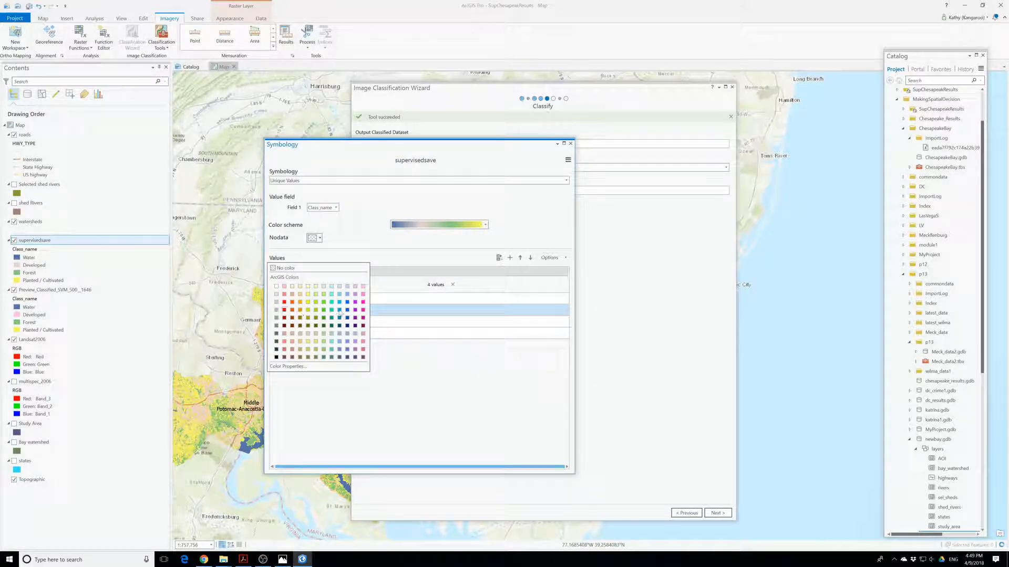
{"action": "left_click", "coordinate": [363, 287]}
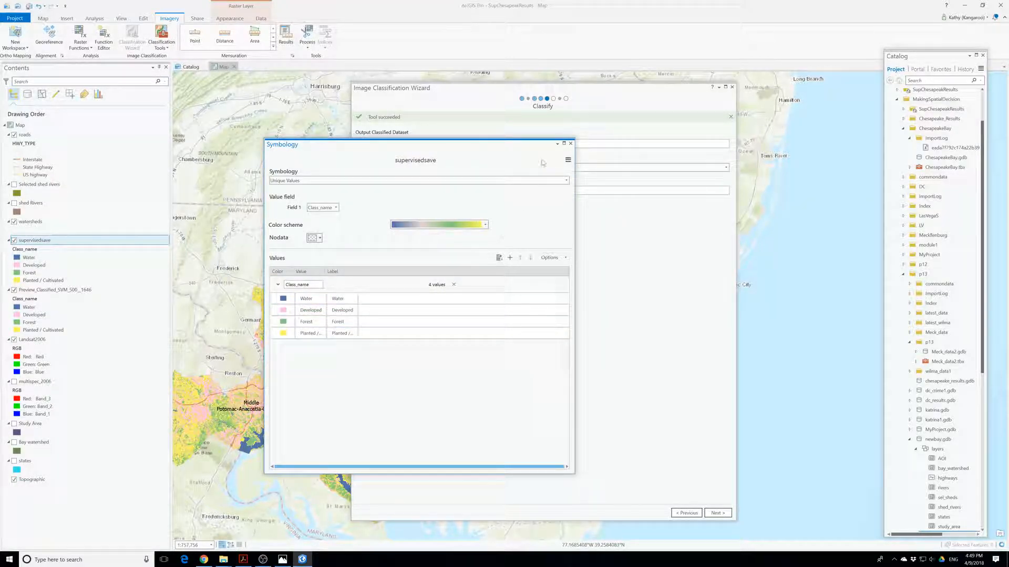
{"action": "left_click", "coordinate": [571, 144]}
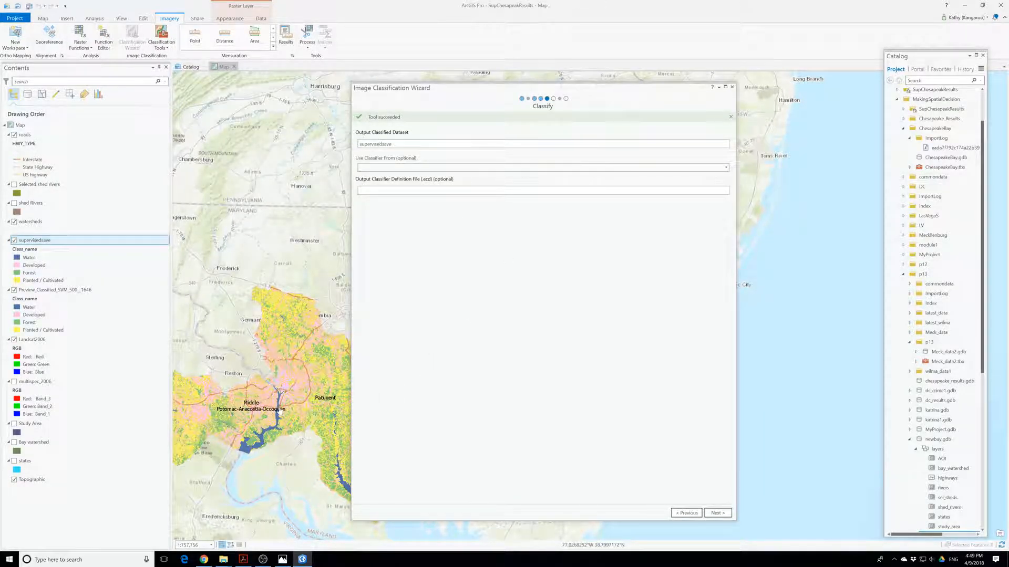
Continue past Merge Classes to the Reclassifier stage, keeping Water, Developed, Forest and Planted / Cultivated as separate classes.
{"action": "scroll", "coordinate": [271, 443], "scroll_direction": "down", "scroll_amount": 2}
{"action": "scroll", "coordinate": [279, 420], "scroll_direction": "up", "scroll_amount": 4}
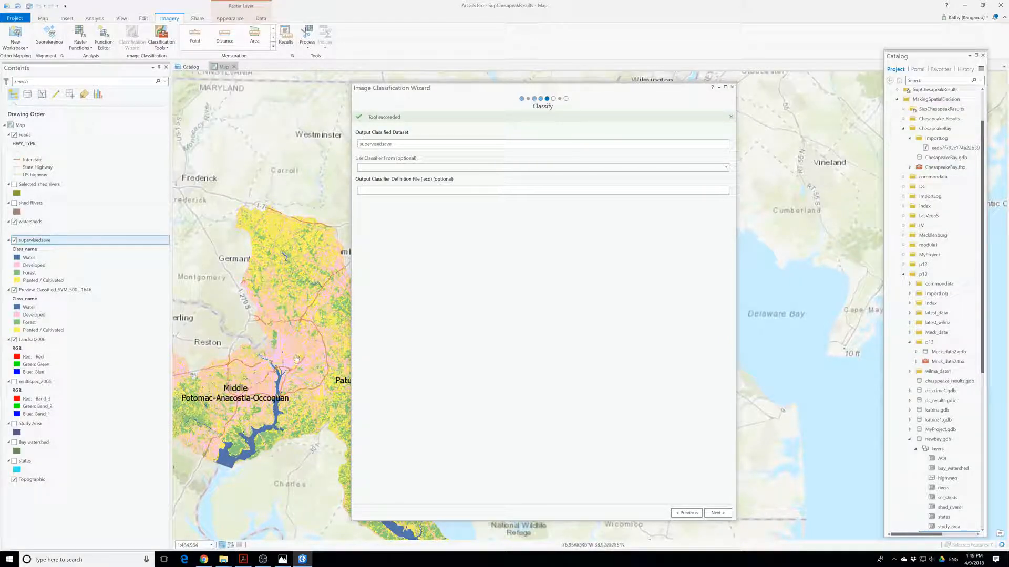
{"action": "scroll", "coordinate": [294, 360], "scroll_direction": "down", "scroll_amount": 4}
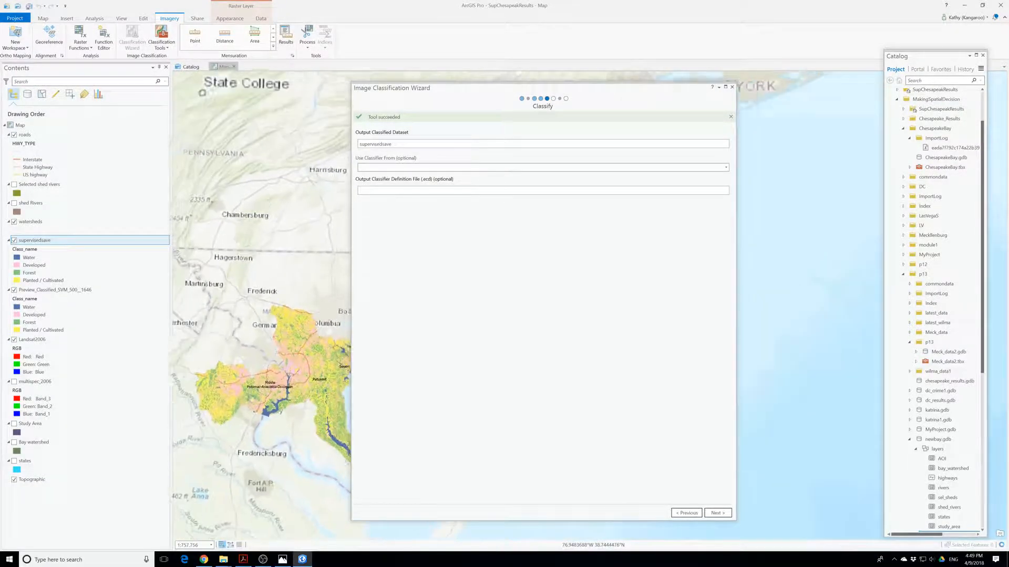
{"action": "left_click", "coordinate": [723, 514]}
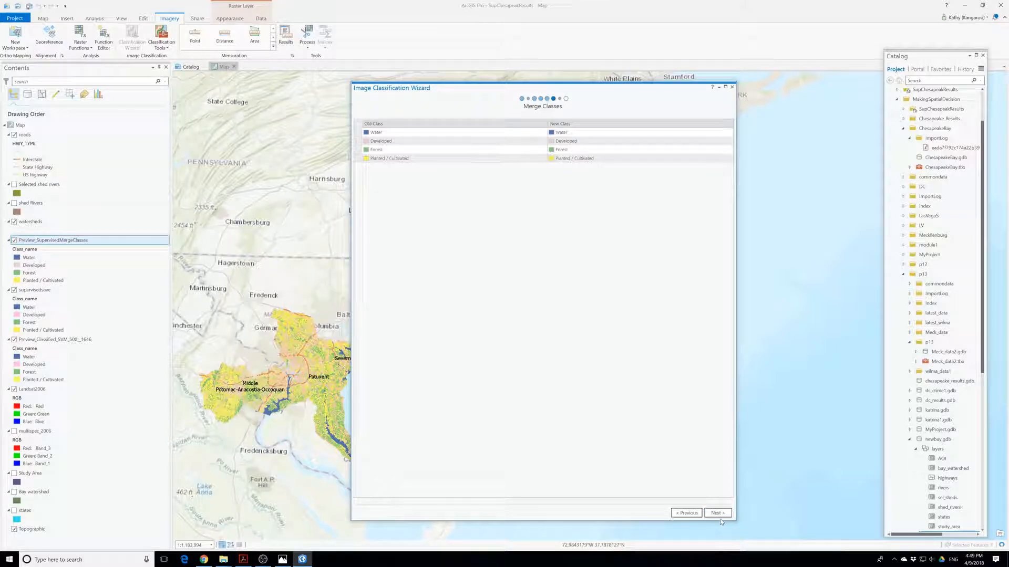
{"action": "left_click", "coordinate": [719, 514]}
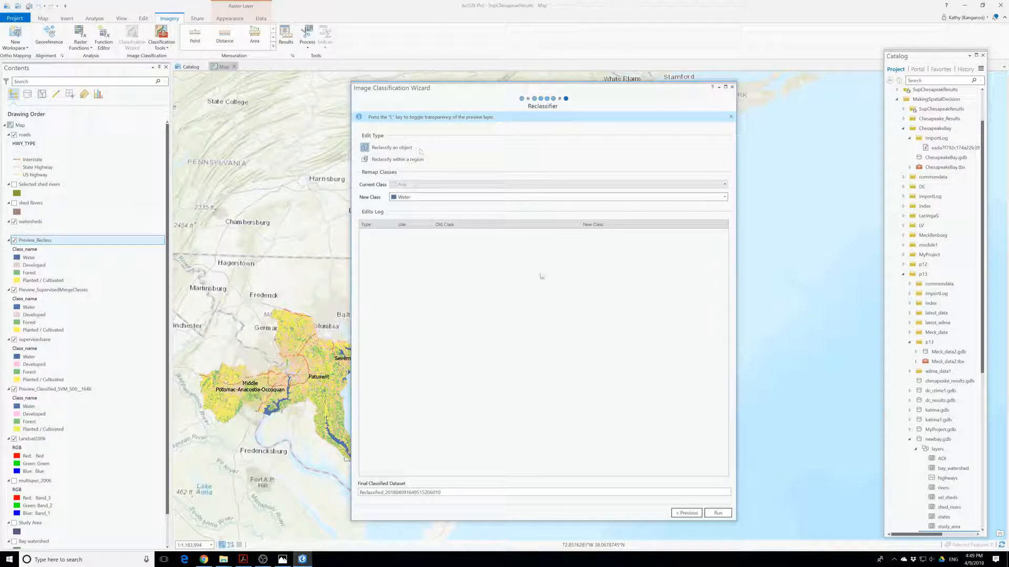
{"action": "left_click", "coordinate": [686, 513]}
{"action": "left_click", "coordinate": [555, 142]}
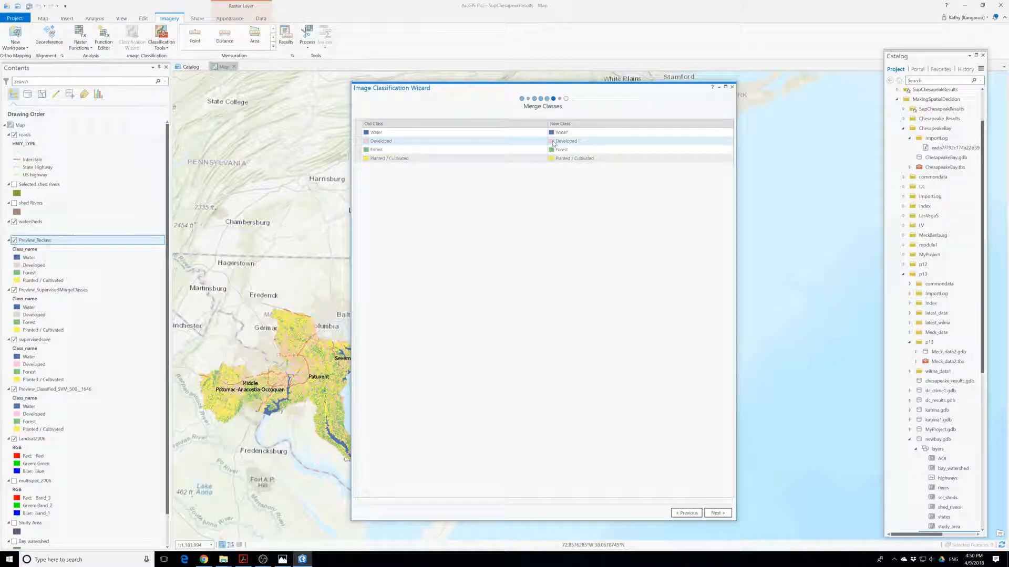
{"action": "left_click", "coordinate": [720, 513]}
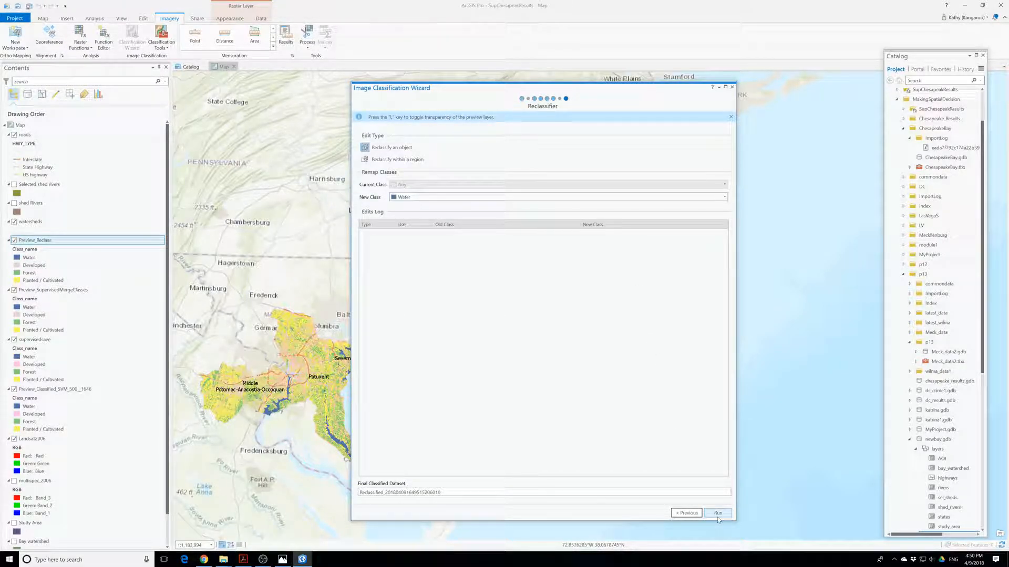
Run the Reclassifier without edits, keeping Water as the new class and the default final dataset name, and finish the wizard.
{"action": "left_click", "coordinate": [394, 199]}
{"action": "left_click", "coordinate": [394, 199]}
{"action": "left_click", "coordinate": [431, 201]}
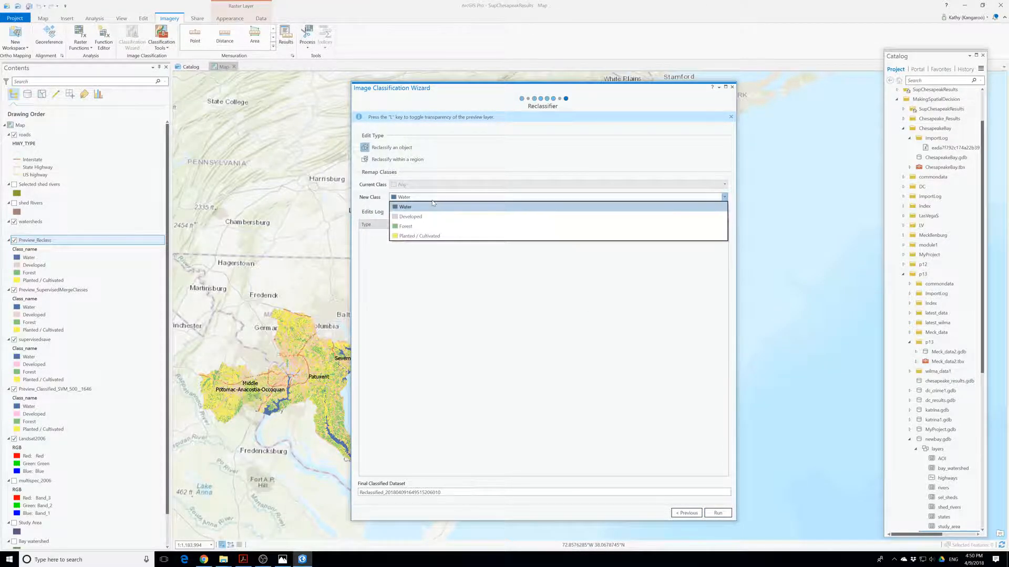
{"action": "left_click", "coordinate": [432, 204]}
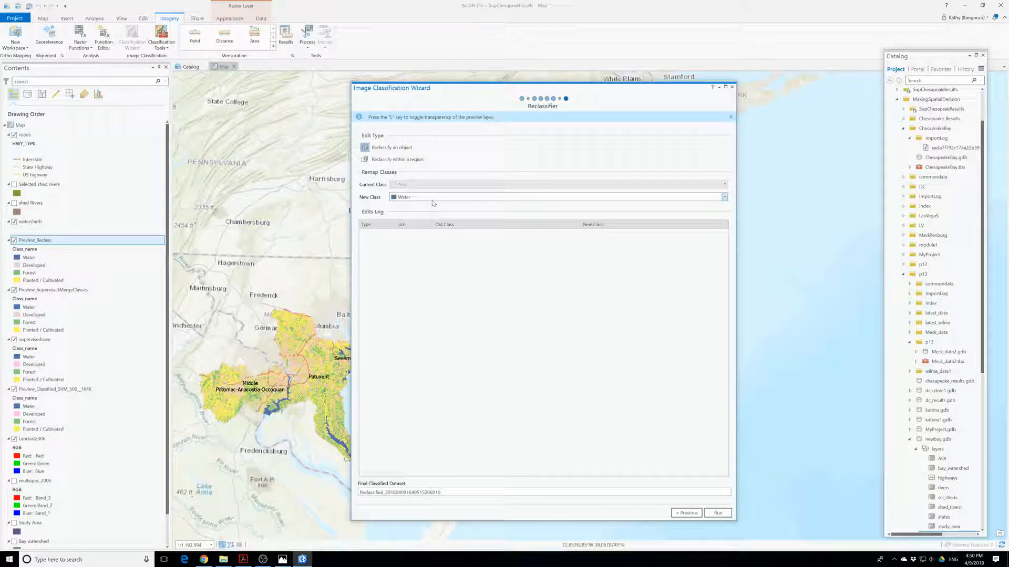
{"action": "left_click", "coordinate": [725, 514]}
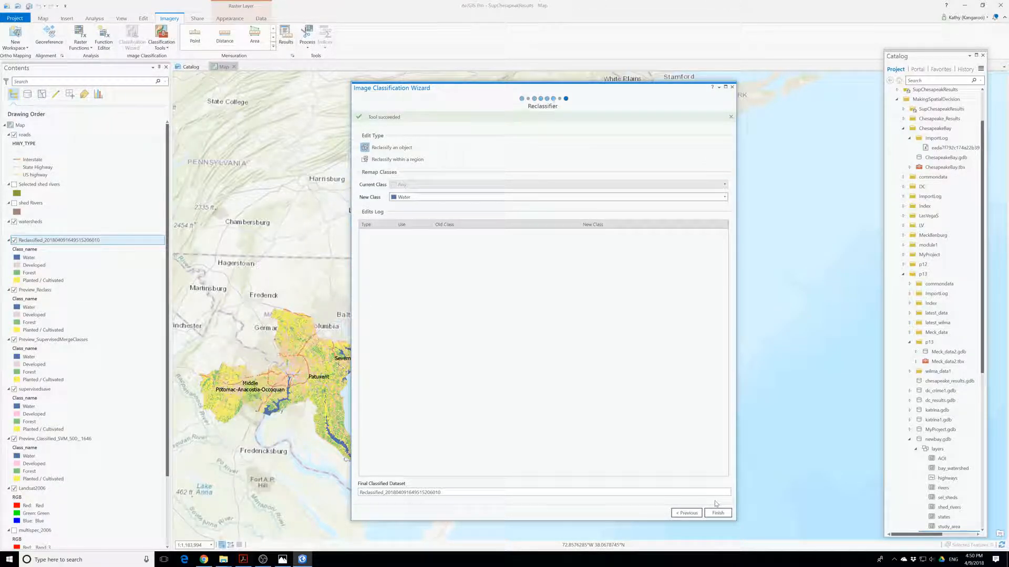
{"action": "left_click", "coordinate": [718, 513]}
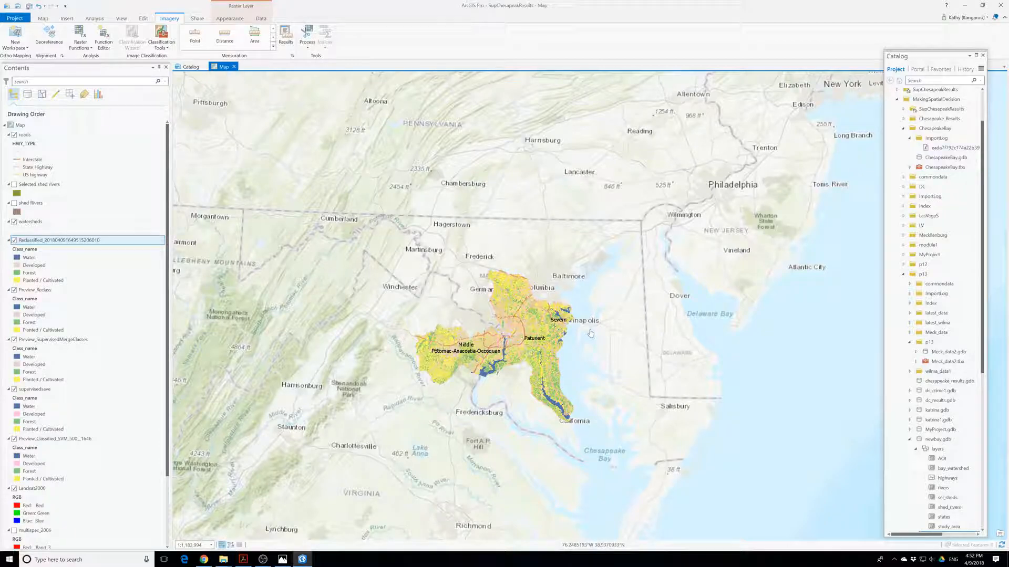
Examine the reclassified land cover around the Patuxent and Middle Potomac-Anacostia-Occoquan watersheds, in close-up and as a whole.
{"action": "scroll", "coordinate": [576, 353], "scroll_direction": "up", "scroll_amount": 10}
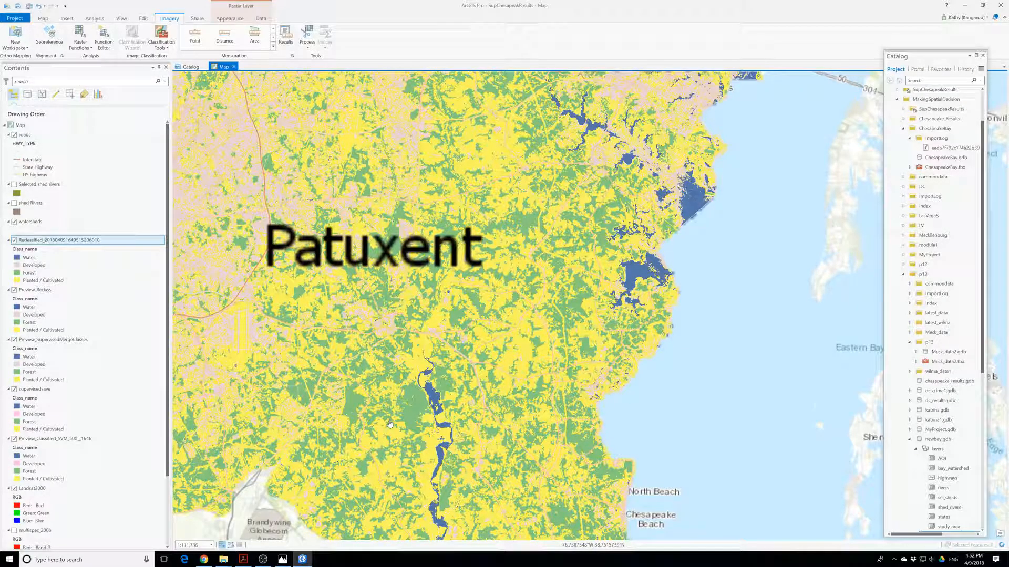
{"action": "scroll", "coordinate": [389, 424], "scroll_direction": "up", "scroll_amount": 5}
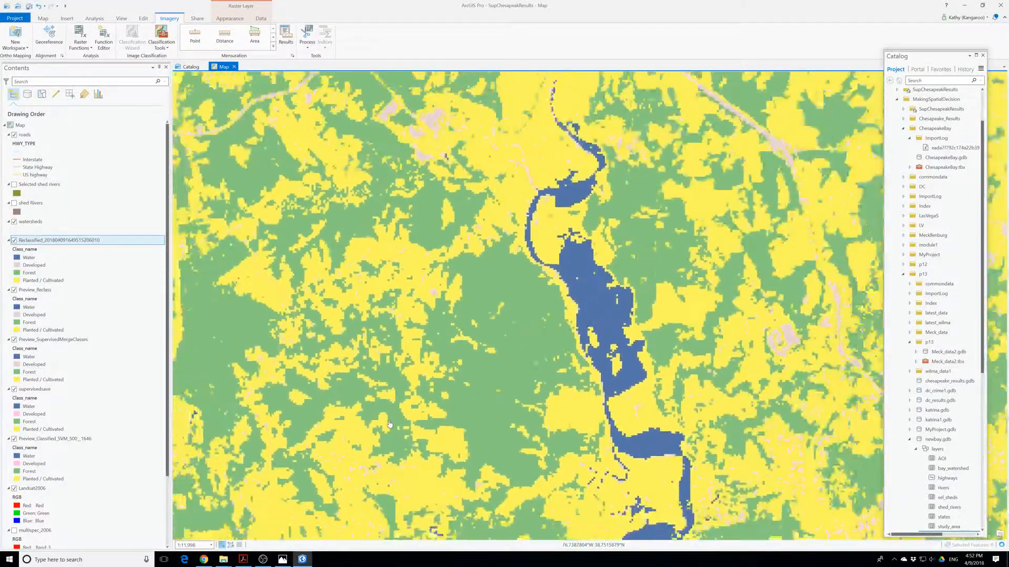
{"action": "scroll", "coordinate": [389, 425], "scroll_direction": "down", "scroll_amount": 2}
{"action": "scroll", "coordinate": [389, 424], "scroll_direction": "down", "scroll_amount": 5}
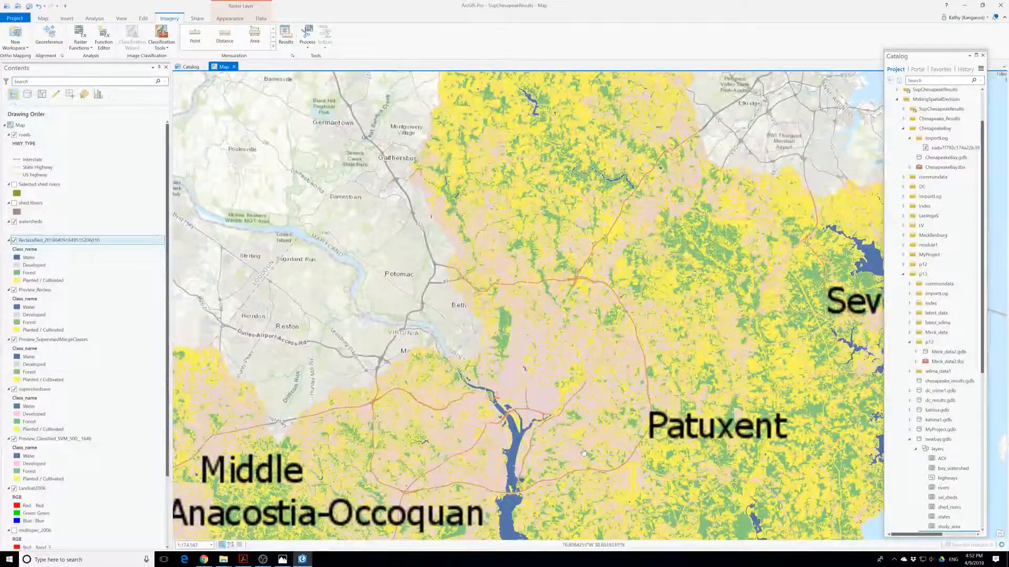
{"action": "scroll", "coordinate": [528, 305], "scroll_direction": "down", "scroll_amount": 3}
{"action": "scroll", "coordinate": [511, 340], "scroll_direction": "down", "scroll_amount": 2}
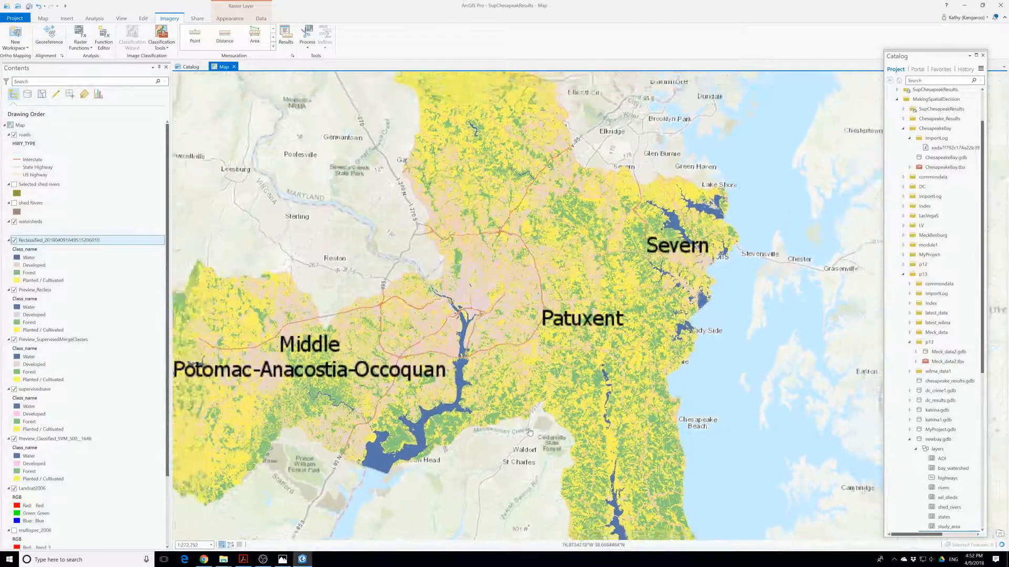
{"action": "scroll", "coordinate": [426, 436], "scroll_direction": "up", "scroll_amount": 10}
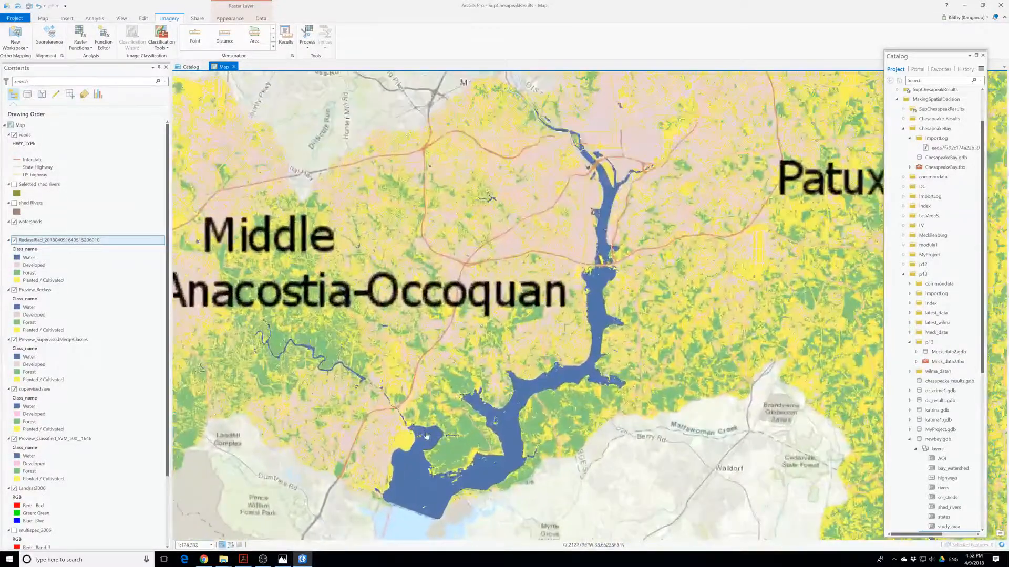
Move the Landsat2006 layer above the reclassified land-cover layer in the map's drawing order.
{"action": "scroll", "coordinate": [338, 358], "scroll_direction": "up", "scroll_amount": 4}
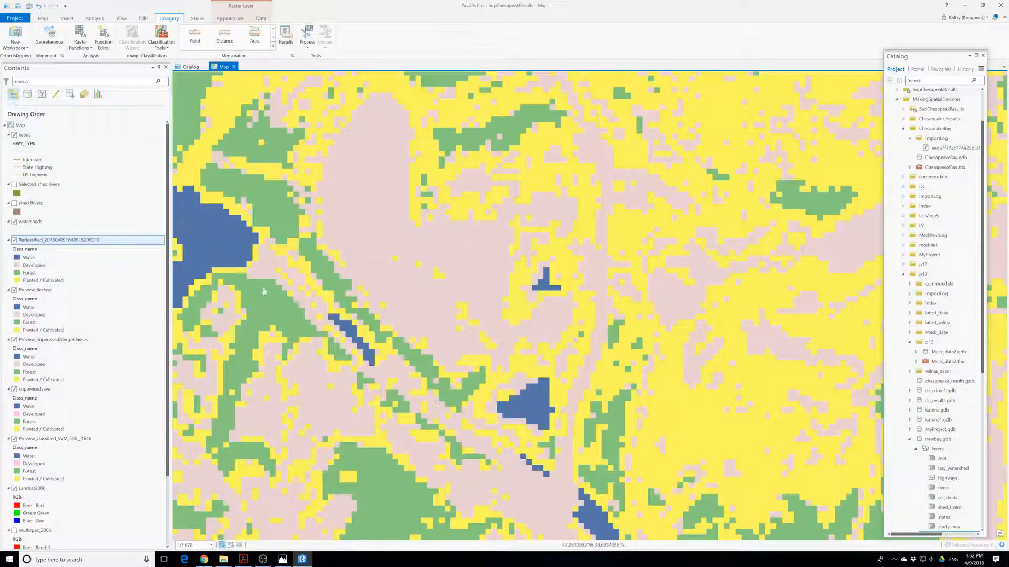
{"action": "scroll", "coordinate": [266, 268], "scroll_direction": "down", "scroll_amount": 10}
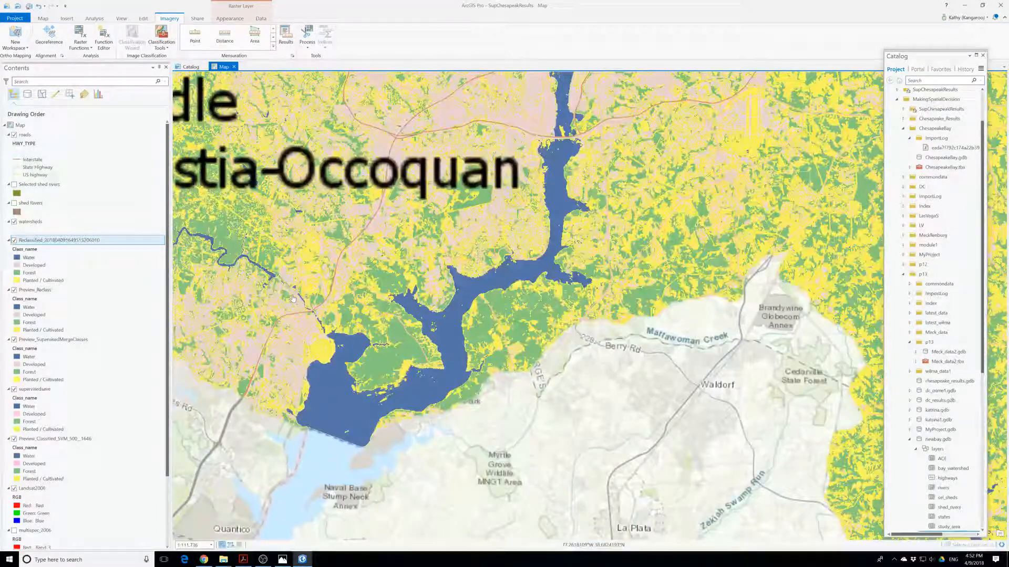
{"action": "left_click_drag", "start_coordinate": [293, 298], "coordinate": [428, 386]}
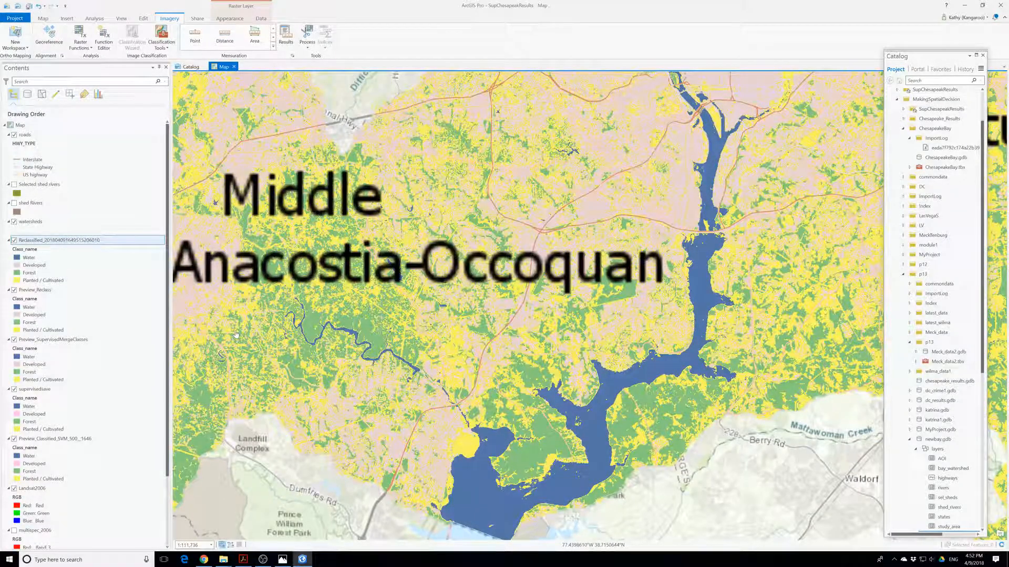
{"action": "scroll", "coordinate": [331, 353], "scroll_direction": "down", "scroll_amount": 3}
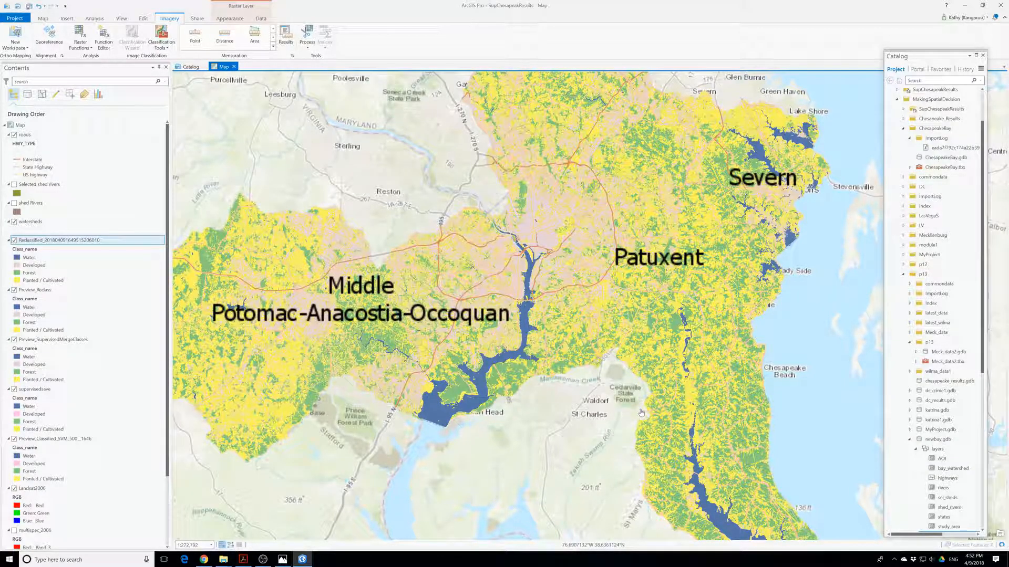
{"action": "scroll", "coordinate": [33, 454], "scroll_direction": "down", "scroll_amount": 2}
{"action": "left_click_drag", "start_coordinate": [33, 452], "coordinate": [42, 200]}
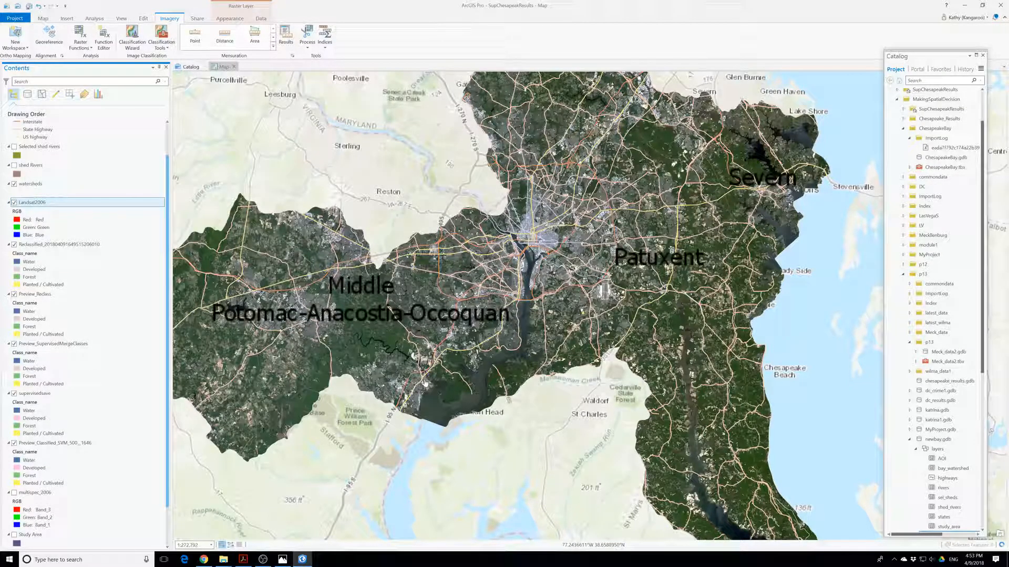
Turn off the Landsat2006 layer and save the project.
{"action": "scroll", "coordinate": [421, 381], "scroll_direction": "up", "scroll_amount": 3}
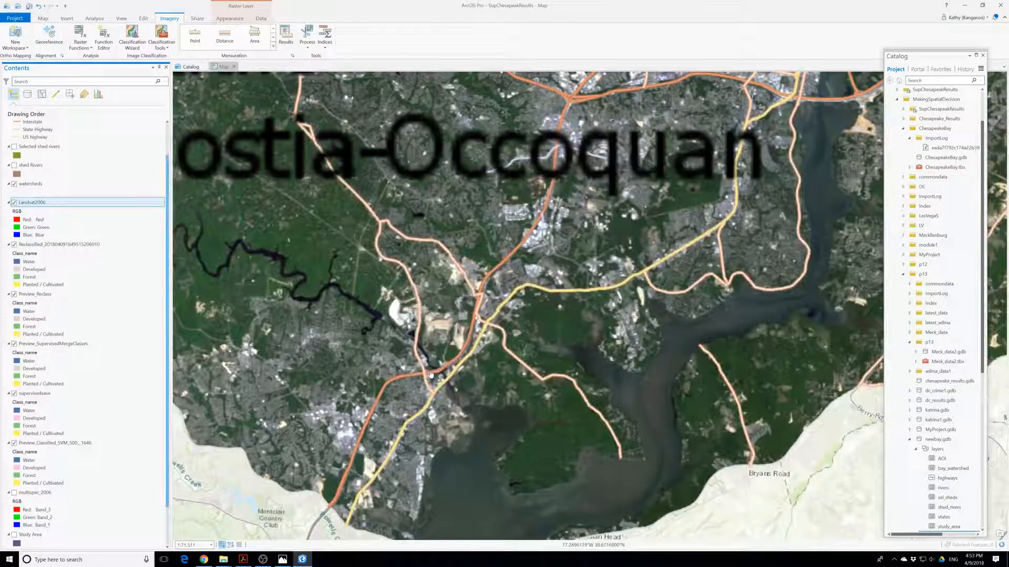
{"action": "scroll", "coordinate": [430, 374], "scroll_direction": "down", "scroll_amount": 2}
{"action": "scroll", "coordinate": [430, 374], "scroll_direction": "down", "scroll_amount": 2}
{"action": "scroll", "coordinate": [430, 374], "scroll_direction": "up", "scroll_amount": 1}
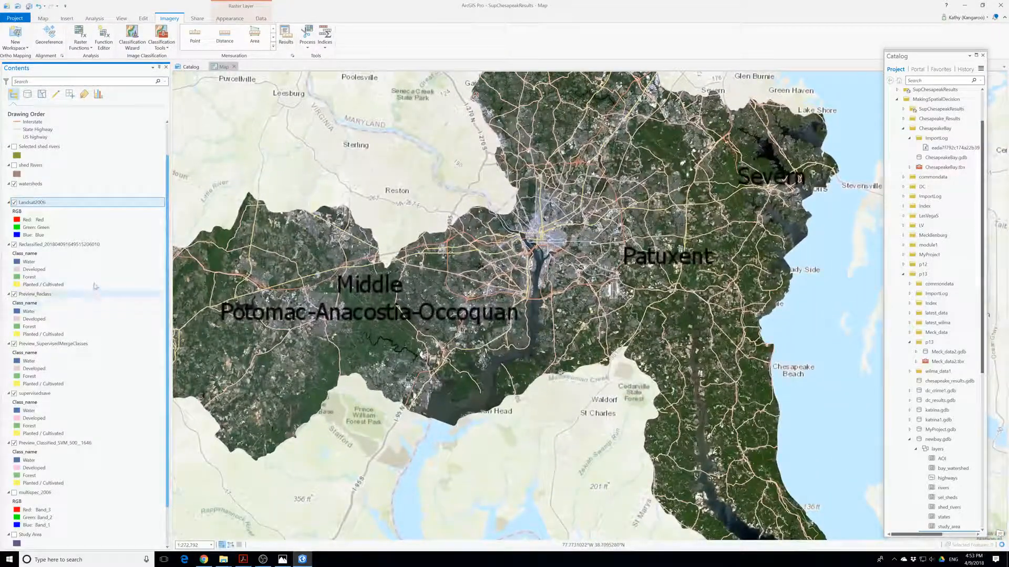
{"action": "left_click", "coordinate": [14, 203]}
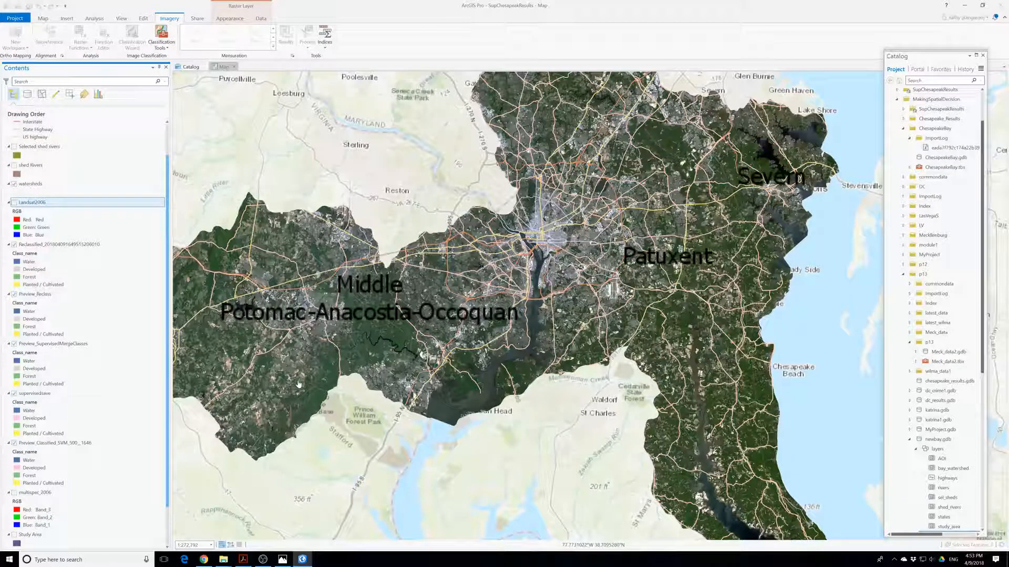
{"action": "left_click", "coordinate": [29, 7]}
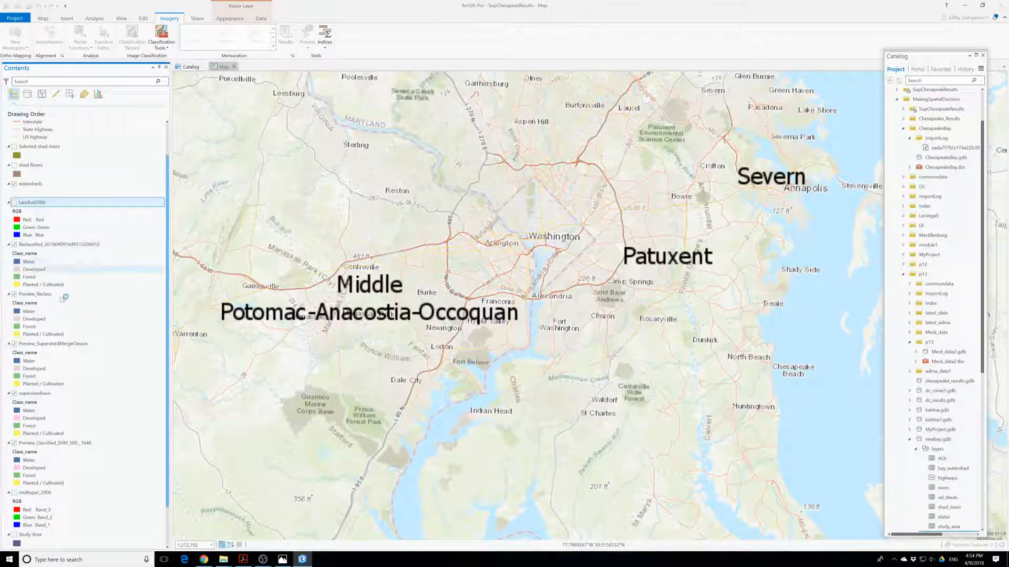
{"action": "scroll", "coordinate": [121, 407], "scroll_direction": "down", "scroll_amount": 1}
{"action": "scroll", "coordinate": [121, 406], "scroll_direction": "up", "scroll_amount": 3}
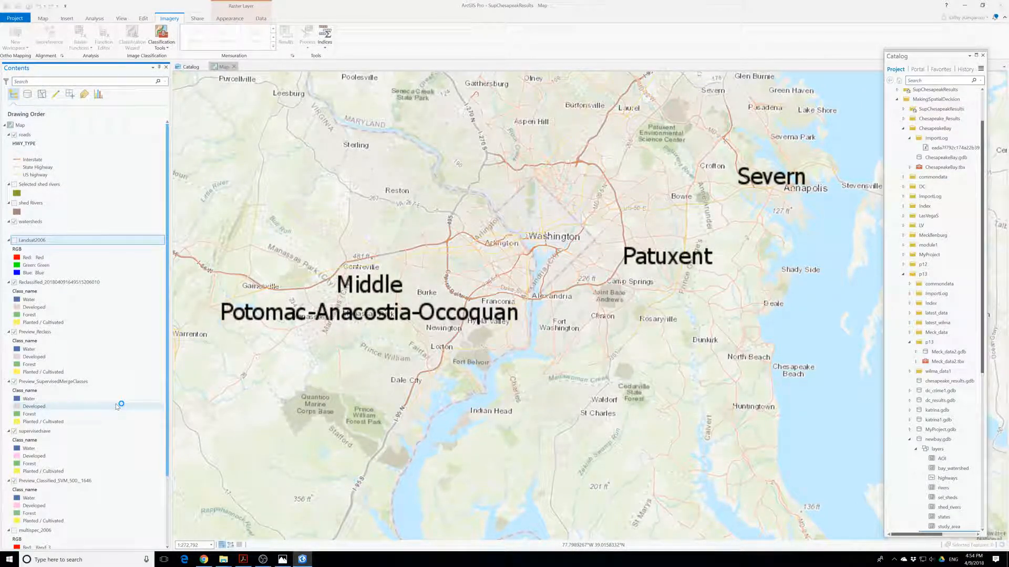
{"action": "key", "text": "ctrl+s"}
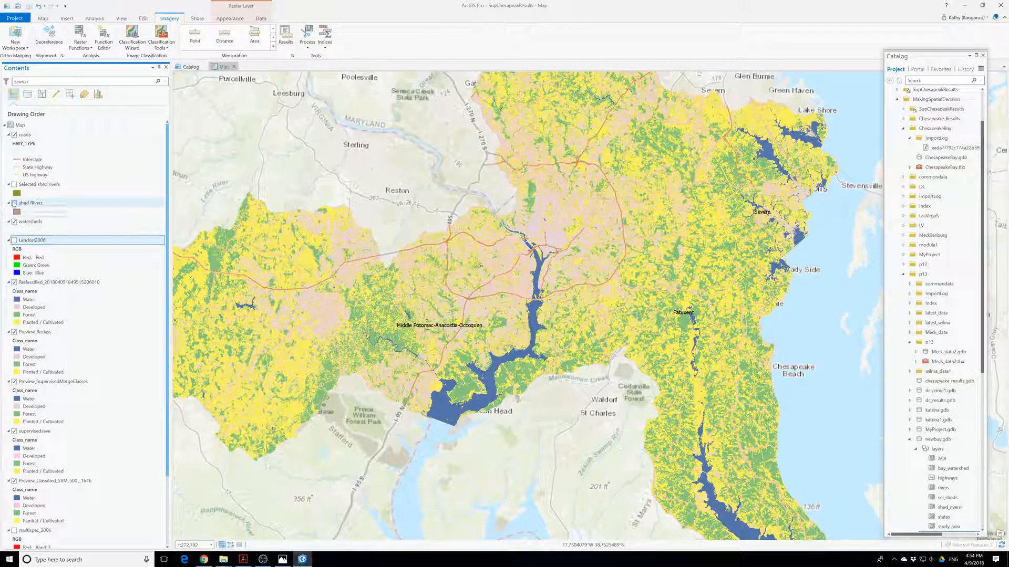
Compare the reclassified land cover with the Landsat2006 imagery by repeatedly switching the imagery on and off, leaving it off.
{"action": "left_click", "coordinate": [15, 240]}
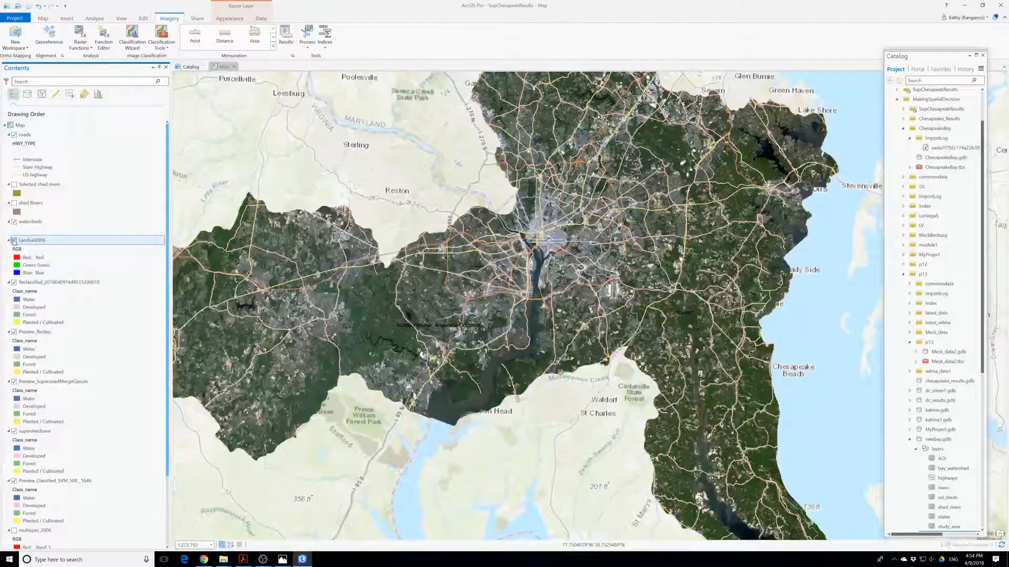
{"action": "left_click", "coordinate": [14, 240]}
{"action": "left_click", "coordinate": [14, 240]}
{"action": "left_click", "coordinate": [14, 240]}
{"action": "left_click", "coordinate": [14, 240]}
{"action": "left_click", "coordinate": [14, 240]}
{"action": "left_click", "coordinate": [14, 240]}
{"action": "left_click", "coordinate": [14, 240]}
{"action": "left_click", "coordinate": [14, 240]}
{"action": "left_click", "coordinate": [14, 240]}
{"action": "left_click", "coordinate": [14, 241]}
{"action": "left_click", "coordinate": [14, 240]}
{"action": "left_click", "coordinate": [15, 240]}
{"action": "left_click", "coordinate": [14, 240]}
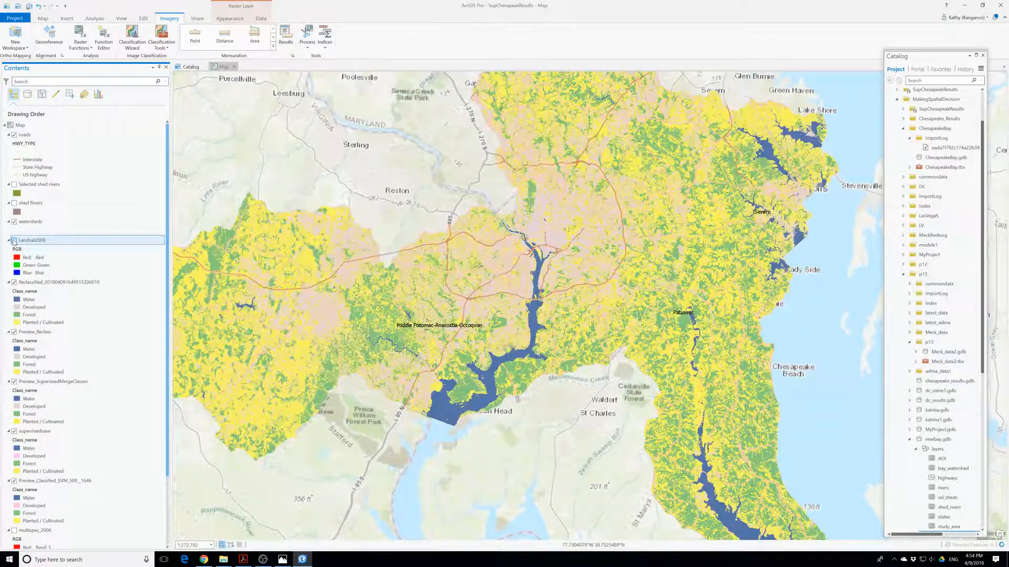
{"action": "left_click", "coordinate": [14, 240]}
{"action": "left_click", "coordinate": [14, 240]}
{"action": "left_click", "coordinate": [14, 240]}
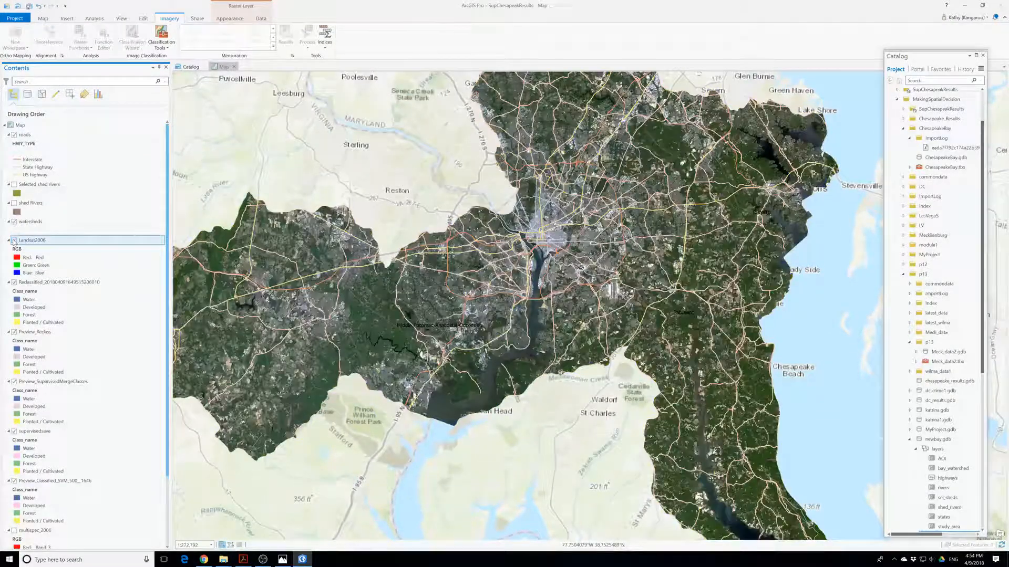
{"action": "left_click", "coordinate": [14, 240]}
{"action": "left_click", "coordinate": [14, 240]}
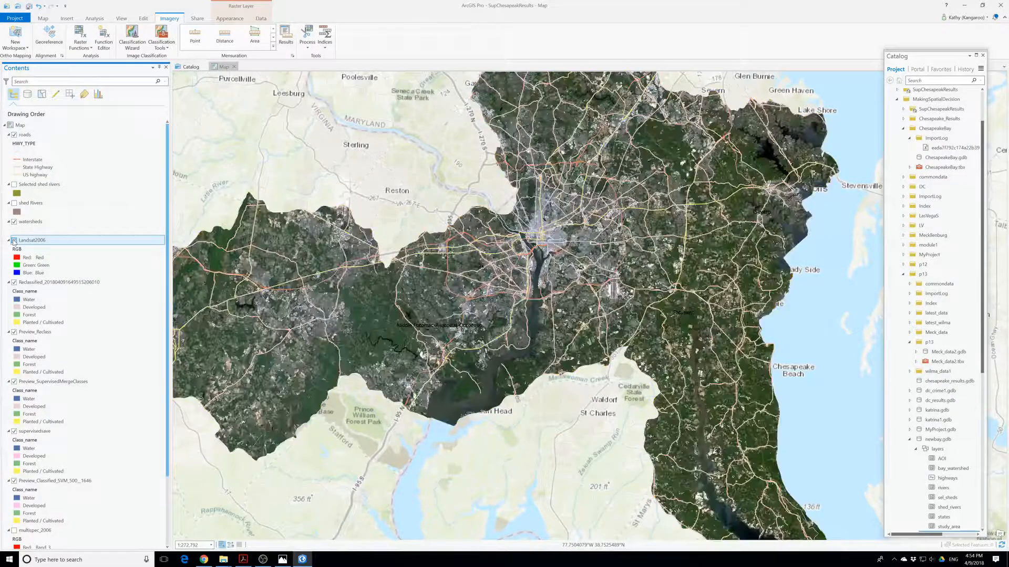
{"action": "left_click", "coordinate": [14, 240]}
{"action": "left_click", "coordinate": [14, 240]}
{"action": "left_click", "coordinate": [14, 240]}
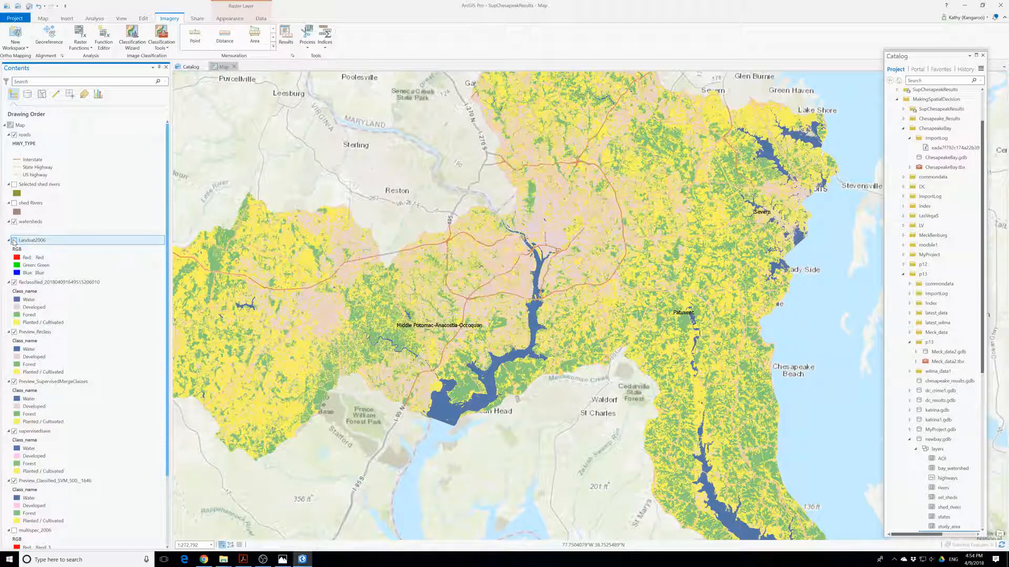
{"action": "left_click", "coordinate": [14, 240]}
{"action": "left_click", "coordinate": [15, 240]}
{"action": "left_click", "coordinate": [14, 240]}
{"action": "left_click", "coordinate": [15, 240]}
{"action": "left_click", "coordinate": [14, 241]}
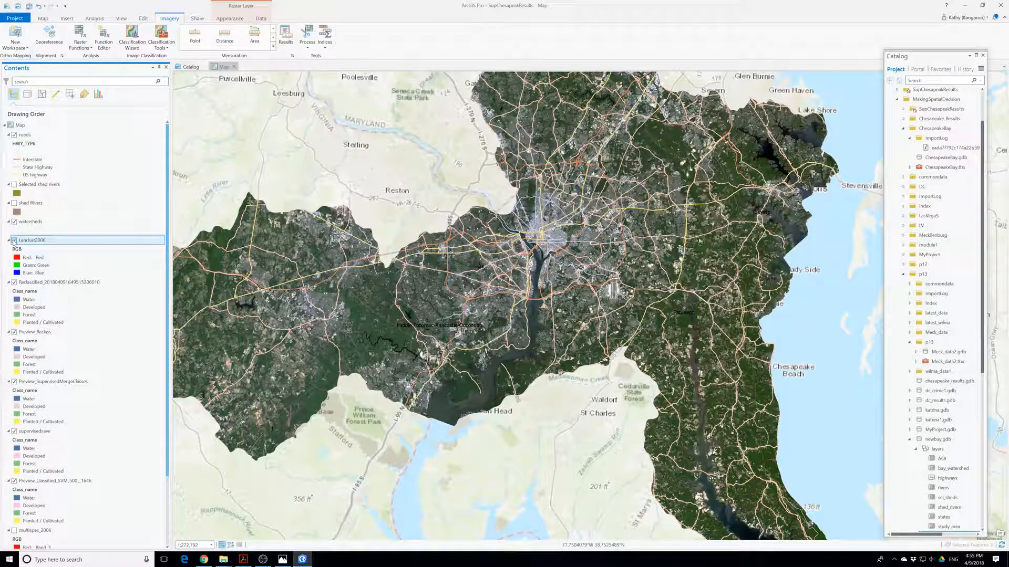
{"action": "left_click", "coordinate": [14, 240]}
{"action": "left_click", "coordinate": [14, 240]}
{"action": "left_click", "coordinate": [14, 240]}
{"action": "left_click", "coordinate": [14, 240]}
{"action": "left_click", "coordinate": [14, 240]}
{"action": "left_click", "coordinate": [14, 240]}
{"action": "left_click", "coordinate": [14, 240]}
{"action": "left_click", "coordinate": [14, 240]}
{"action": "left_click", "coordinate": [14, 240]}
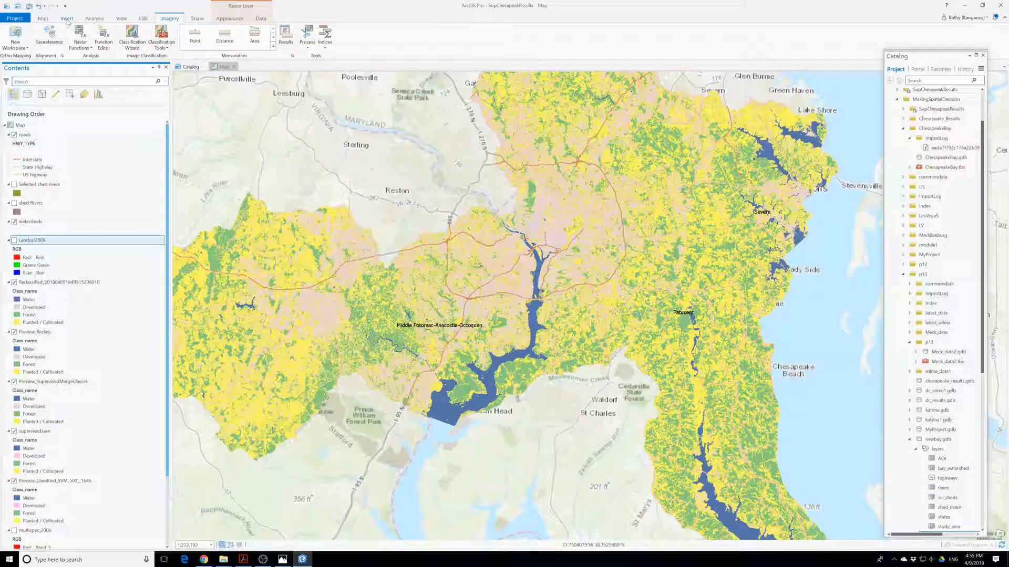
Open the Majority Filter geoprocessing tool and set supervisedsave as its input raster.
{"action": "left_click", "coordinate": [94, 19]}
{"action": "left_click", "coordinate": [103, 35]}
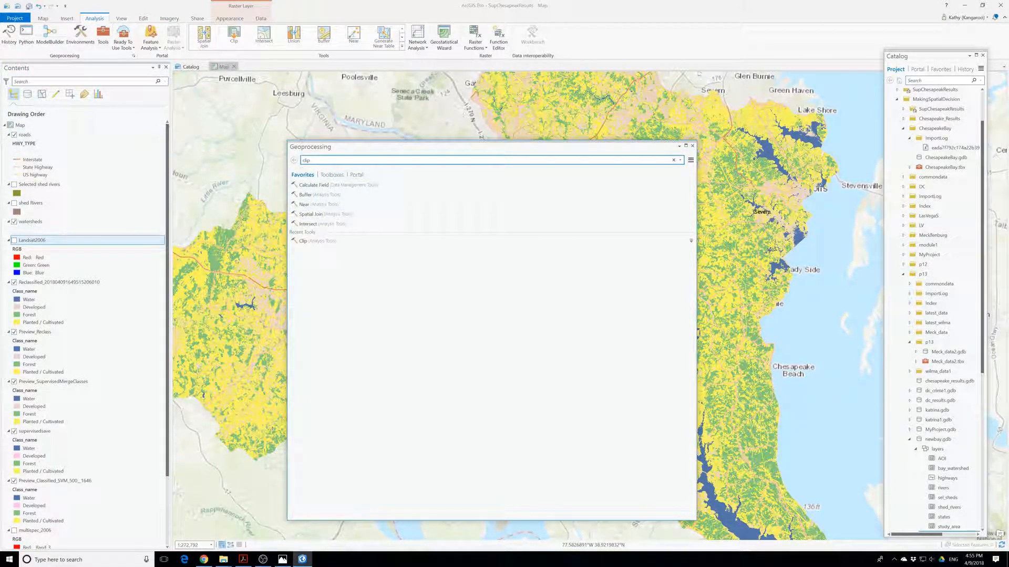
{"action": "type", "text": "majority filter"}
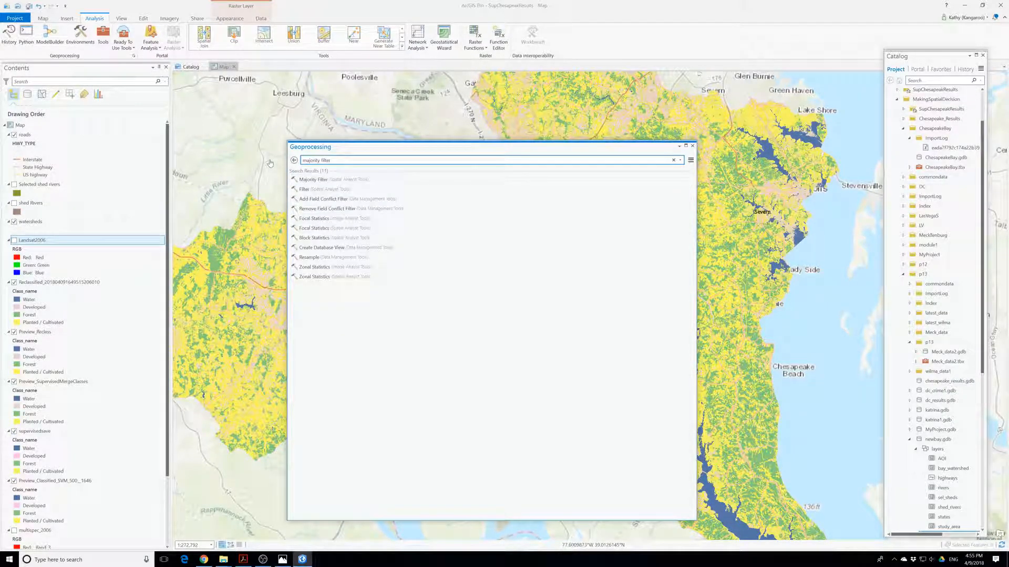
{"action": "left_click", "coordinate": [321, 179]}
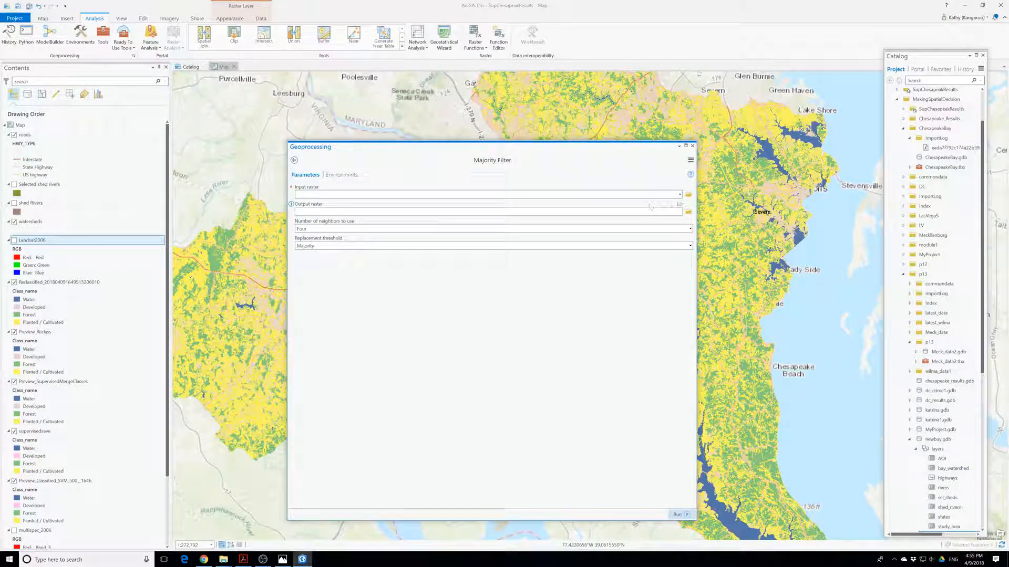
{"action": "left_click", "coordinate": [679, 195]}
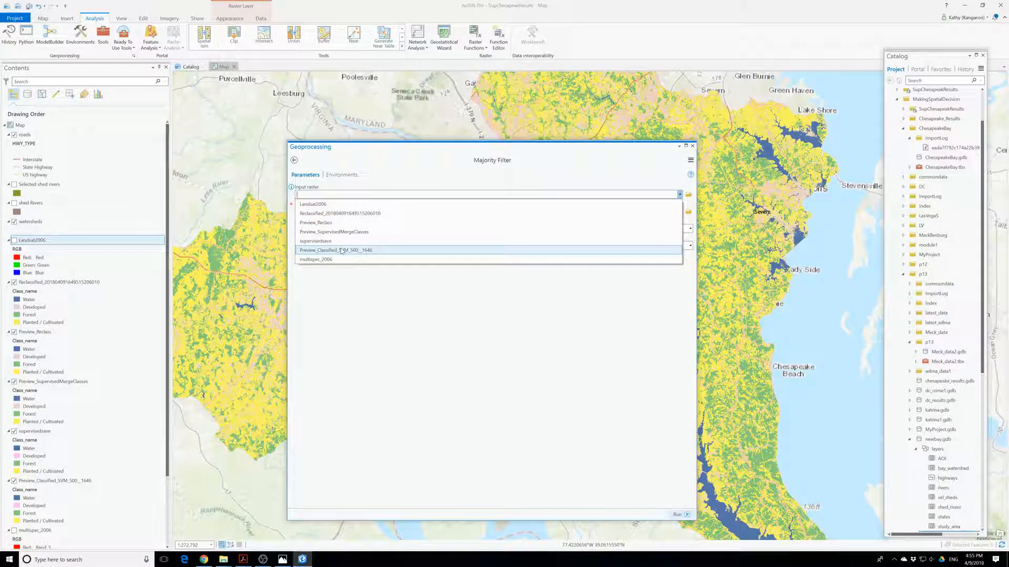
{"action": "left_click", "coordinate": [326, 241]}
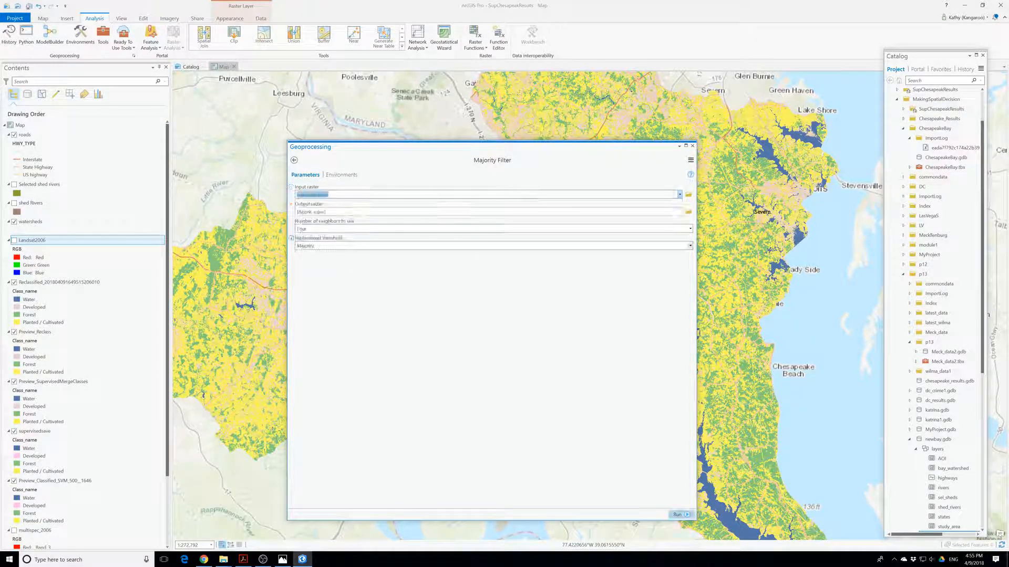
Name the Majority Filter output raster supmf in the SupChesapeakResults geodatabase.
{"action": "left_click", "coordinate": [341, 211]}
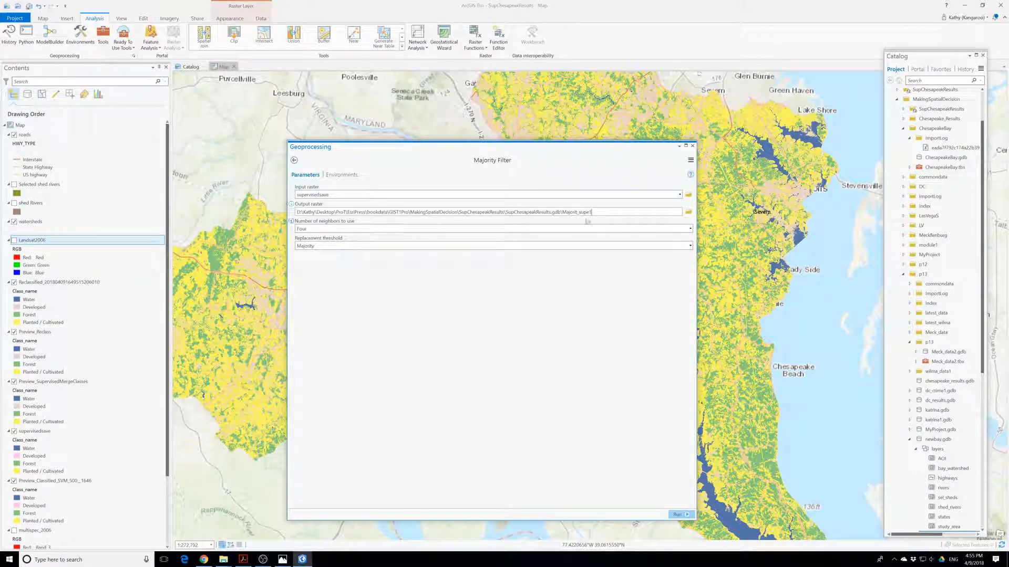
{"action": "key", "text": "BackSpace"}
{"action": "key", "text": "BackSpace"}
{"action": "key", "text": "BackSpace"}
{"action": "key", "text": "BackSpace"}
{"action": "key", "text": "BackSpace"}
{"action": "key", "text": "BackSpace"}
{"action": "key", "text": "BackSpace"}
{"action": "key", "text": "BackSpace"}
{"action": "key", "text": "BackSpace"}
{"action": "key", "text": "BackSpace"}
{"action": "key", "text": "BackSpace"}
{"action": "key", "text": "BackSpace"}
{"action": "key", "text": "BackSpace"}
{"action": "type", "text": "s"}
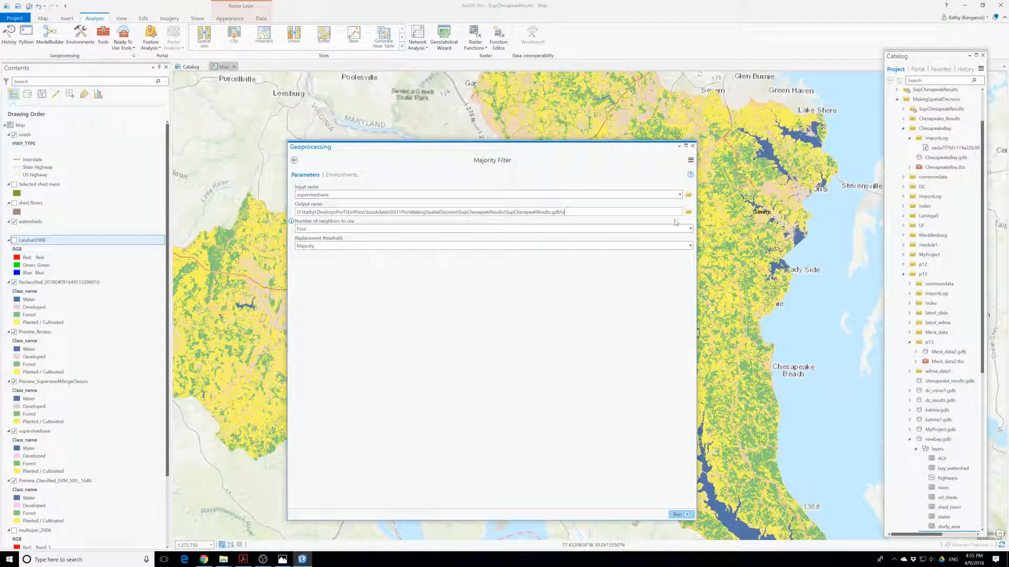
{"action": "type", "text": "upm"}
Set the Majority Filter to use eight neighbors and run it.
{"action": "left_click", "coordinate": [690, 229]}
{"action": "left_click", "coordinate": [362, 248]}
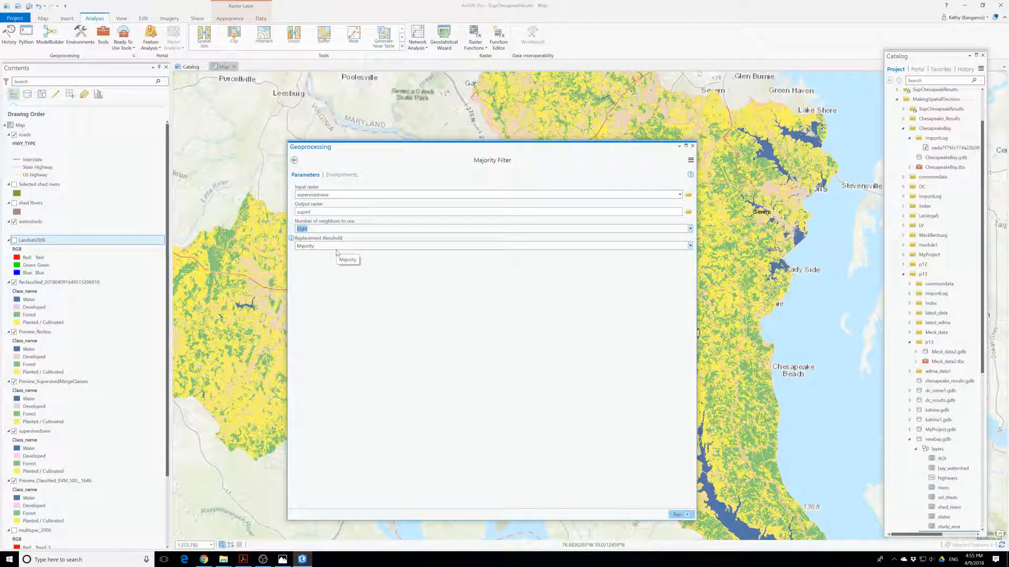
{"action": "left_click", "coordinate": [681, 514]}
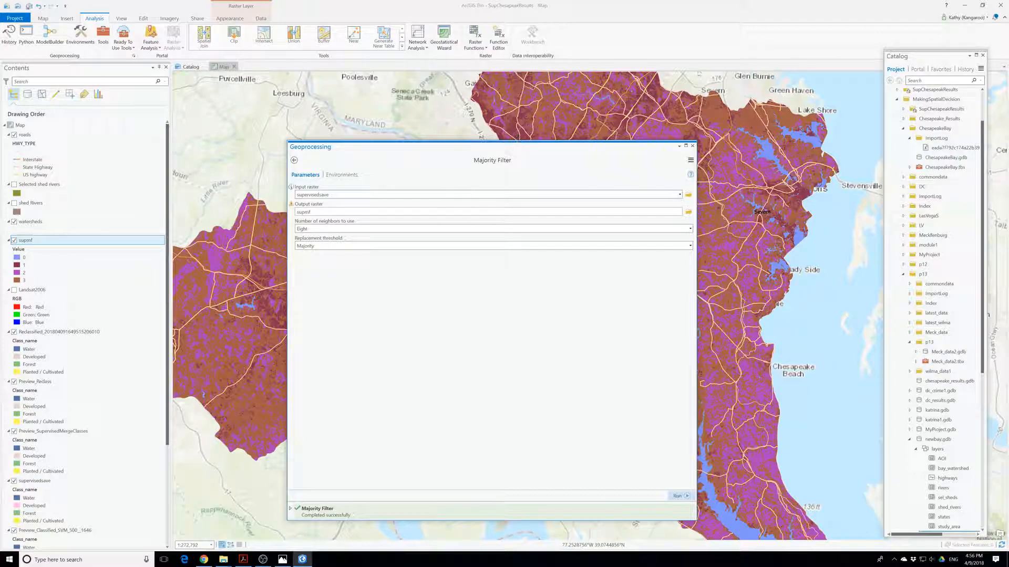
Run the Majority Filter again on supmf with the output raster named supmf2, and close the tool.
{"action": "left_click", "coordinate": [680, 194]}
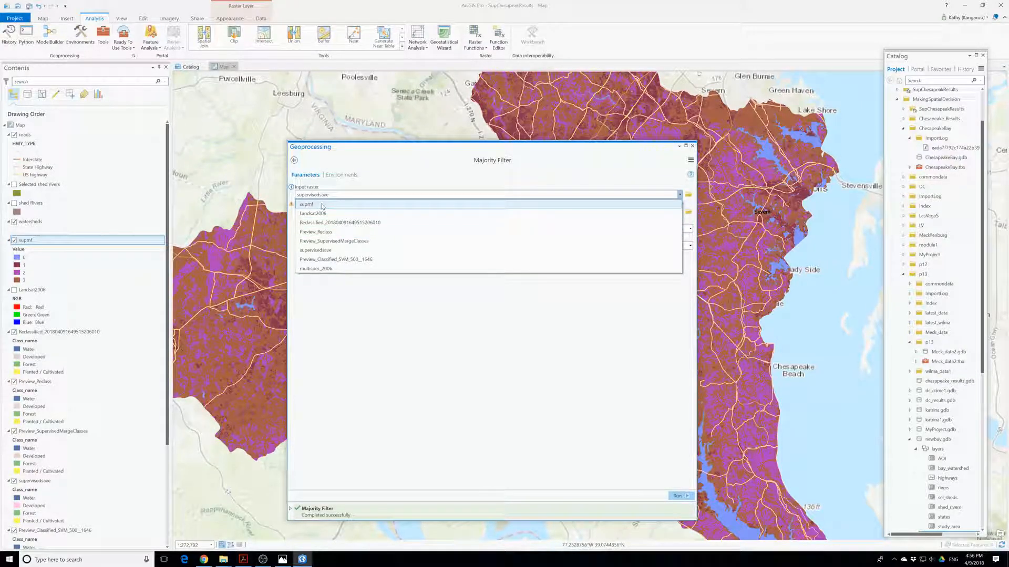
{"action": "left_click", "coordinate": [379, 271]}
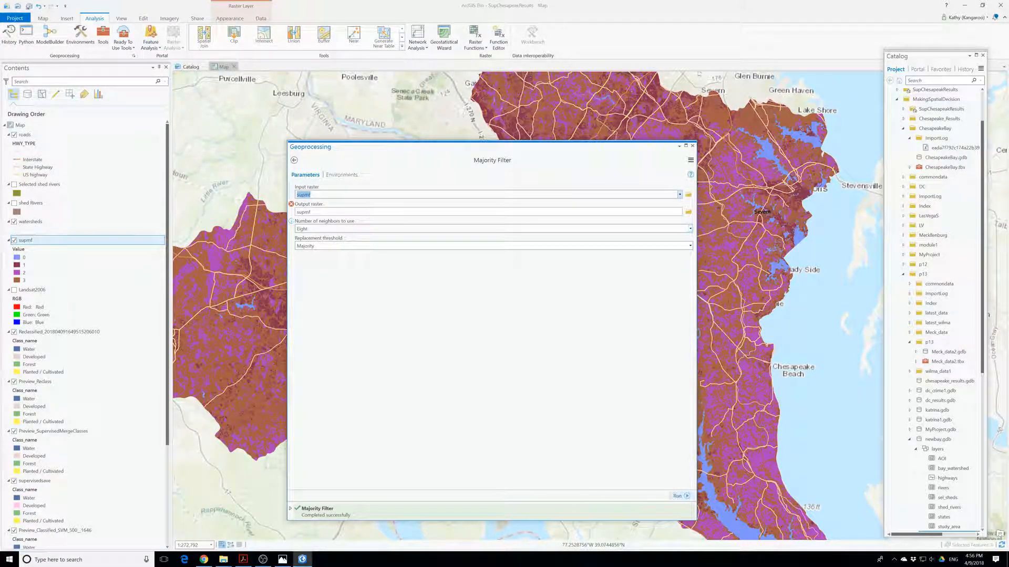
{"action": "left_click", "coordinate": [363, 213]}
{"action": "type", "text": "2"}
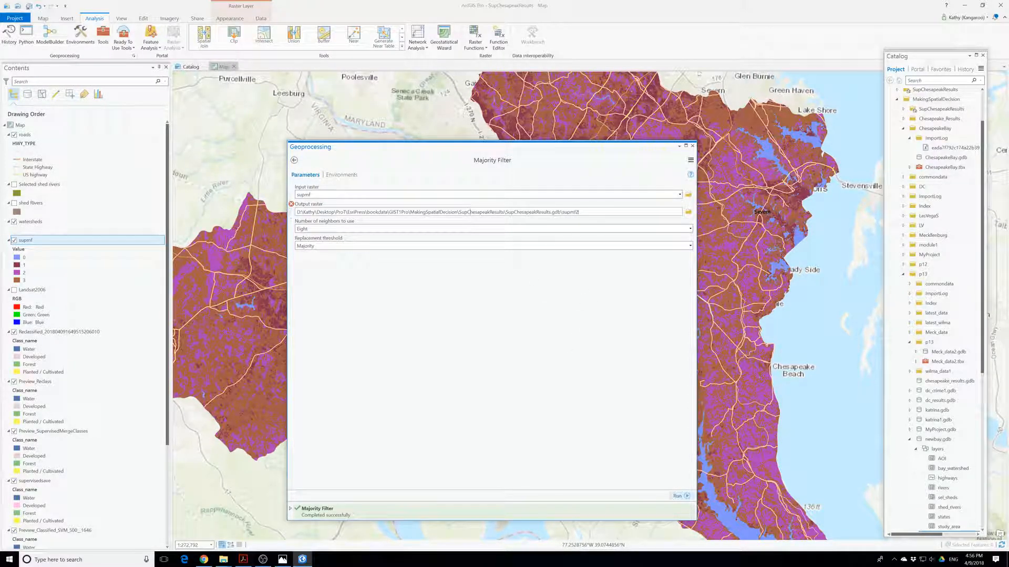
{"action": "key", "text": "BackSpace"}
{"action": "type", "text": "3"}
{"action": "key", "text": "BackSpace"}
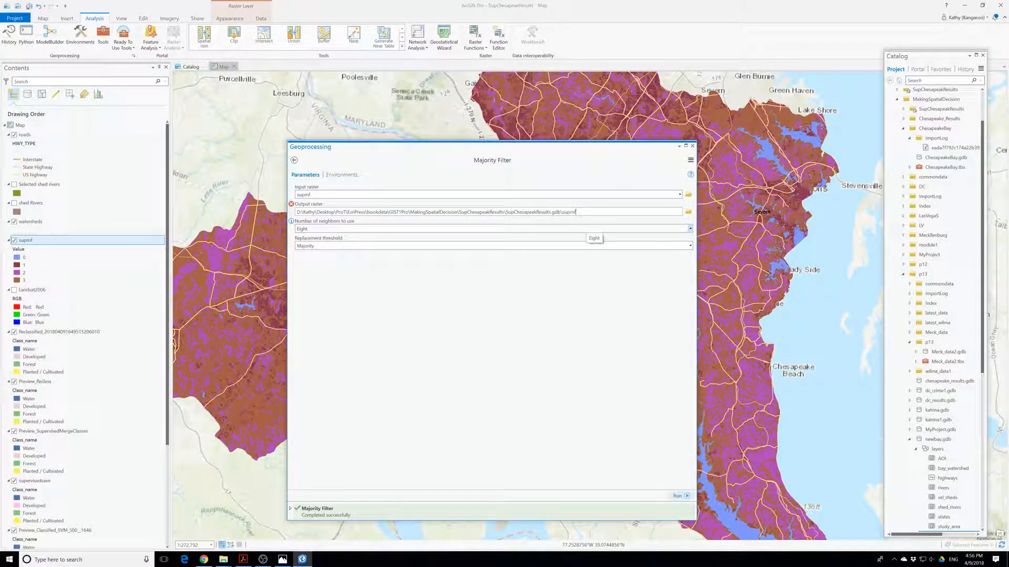
{"action": "type", "text": "2"}
{"action": "left_click", "coordinate": [677, 496]}
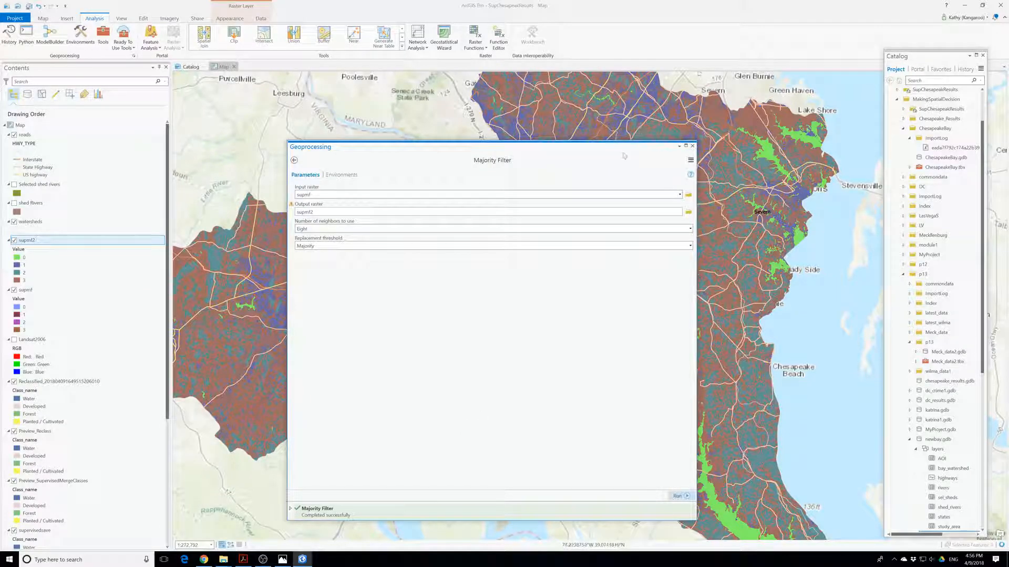
{"action": "left_click", "coordinate": [692, 146]}
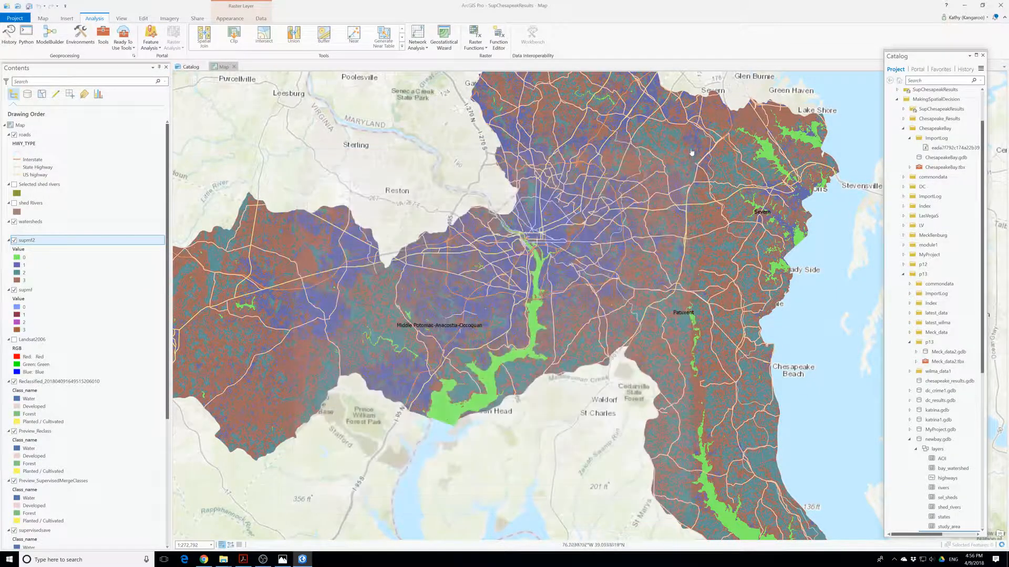
Open the Boundary Clean geoprocessing tool and set supmf2 as its input raster.
{"action": "left_click", "coordinate": [103, 35]}
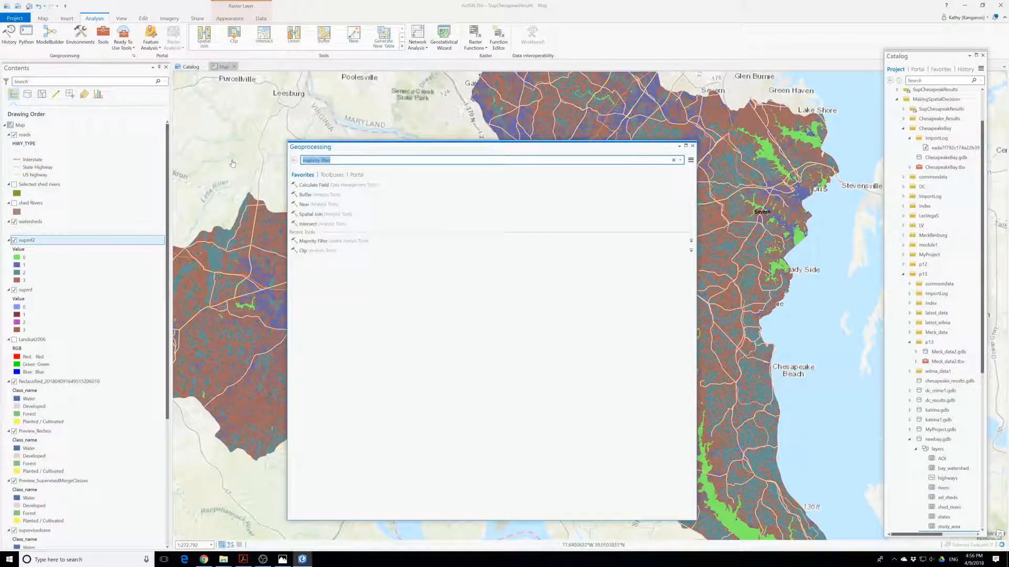
{"action": "type", "text": "boundary clean"}
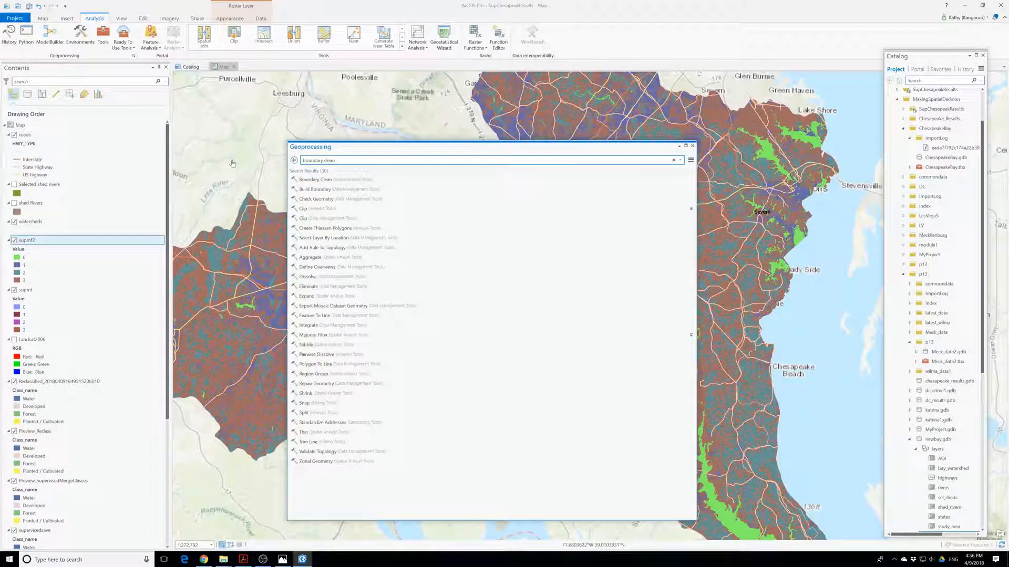
{"action": "key", "text": "Down"}
{"action": "key", "text": "Return"}
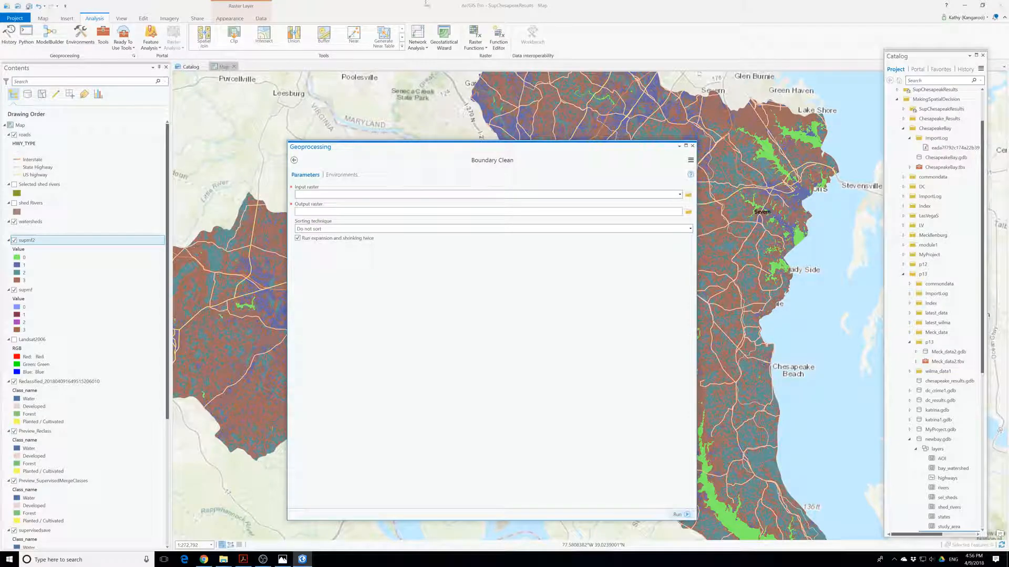
{"action": "left_click", "coordinate": [679, 195]}
{"action": "left_click", "coordinate": [342, 206]}
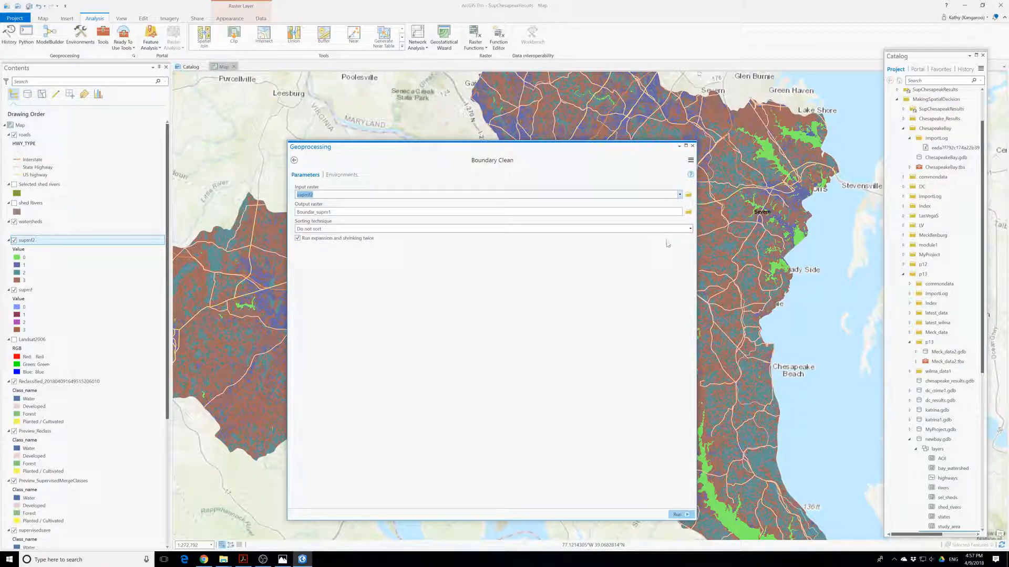
Name the Boundary Clean output raster supmf2bc.
{"action": "left_click_drag", "start_coordinate": [595, 212], "coordinate": [577, 212]}
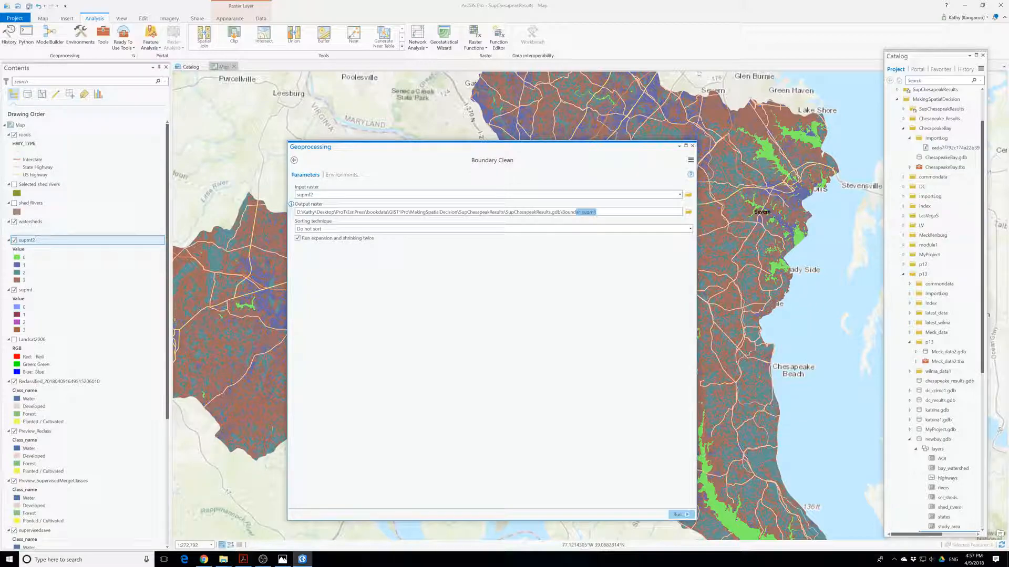
{"action": "left_click_drag", "start_coordinate": [568, 213], "coordinate": [563, 212]}
{"action": "type", "text": "supmf2bc"}
Set the sorting technique to Ascending, disable running expansion and shrinking twice, then run Boundary Clean and close the tool.
{"action": "left_click", "coordinate": [688, 228]}
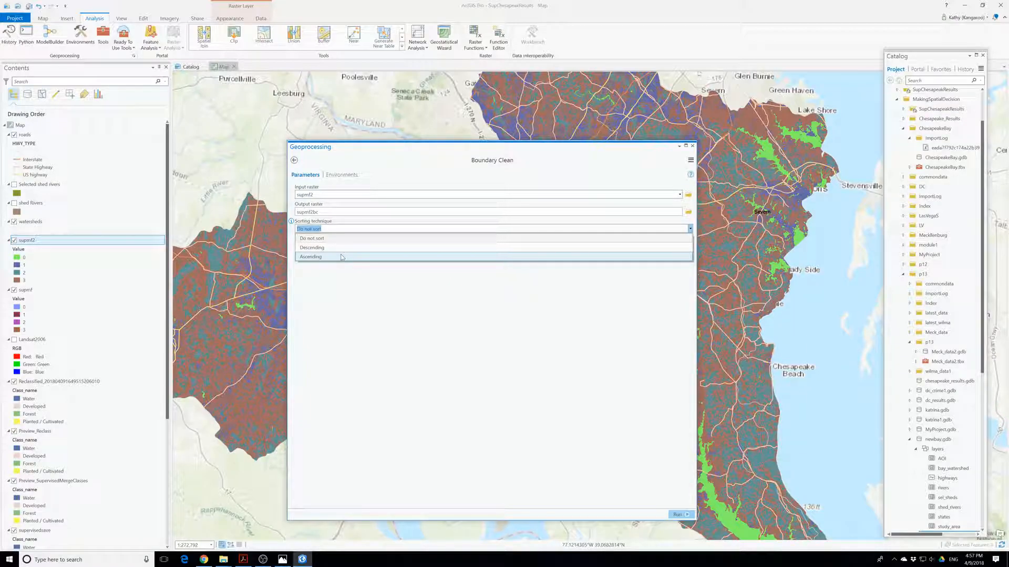
{"action": "left_click", "coordinate": [326, 248]}
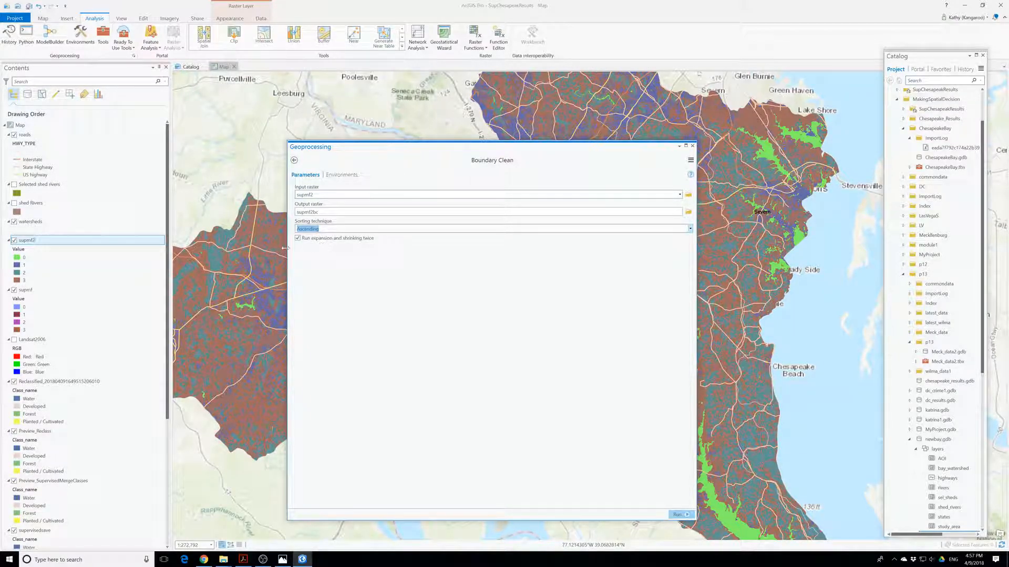
{"action": "left_click", "coordinate": [298, 239]}
{"action": "left_click", "coordinate": [686, 516]}
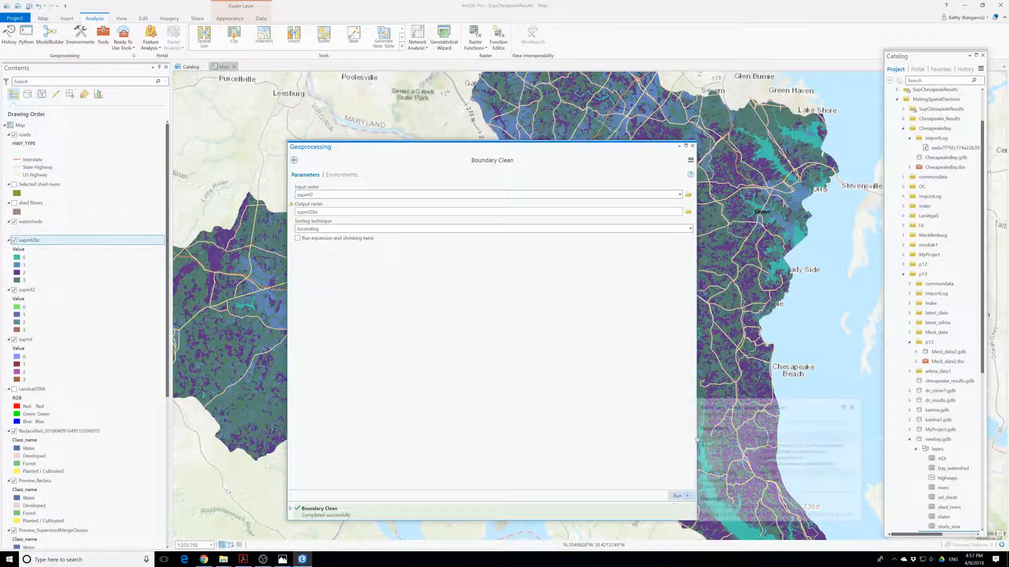
{"action": "left_click", "coordinate": [692, 145]}
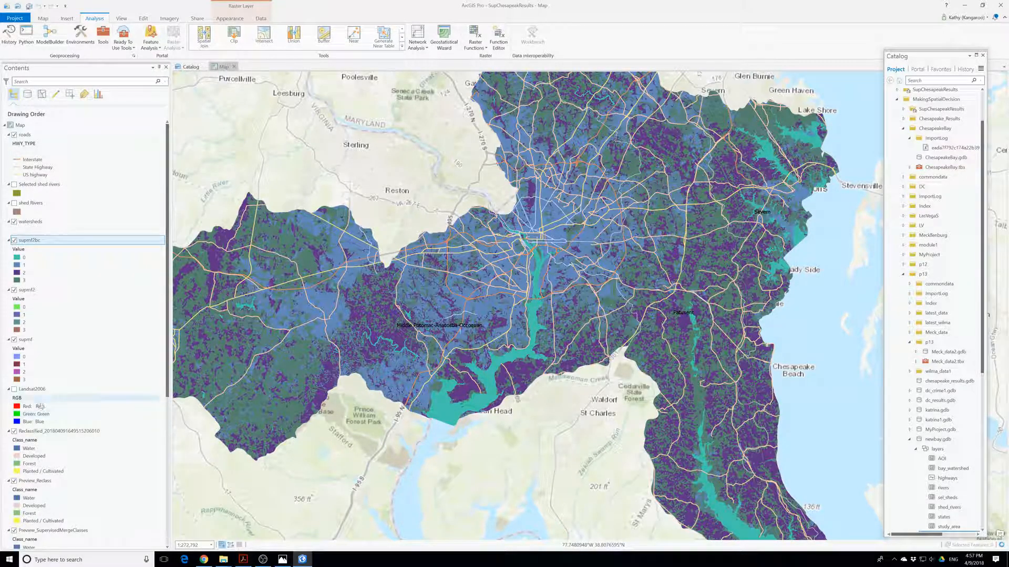
Remove the Reclassified, supmf2 and supmf raster layers from the map.
{"action": "left_click", "coordinate": [43, 431]}
{"action": "right_click", "coordinate": [43, 432]}
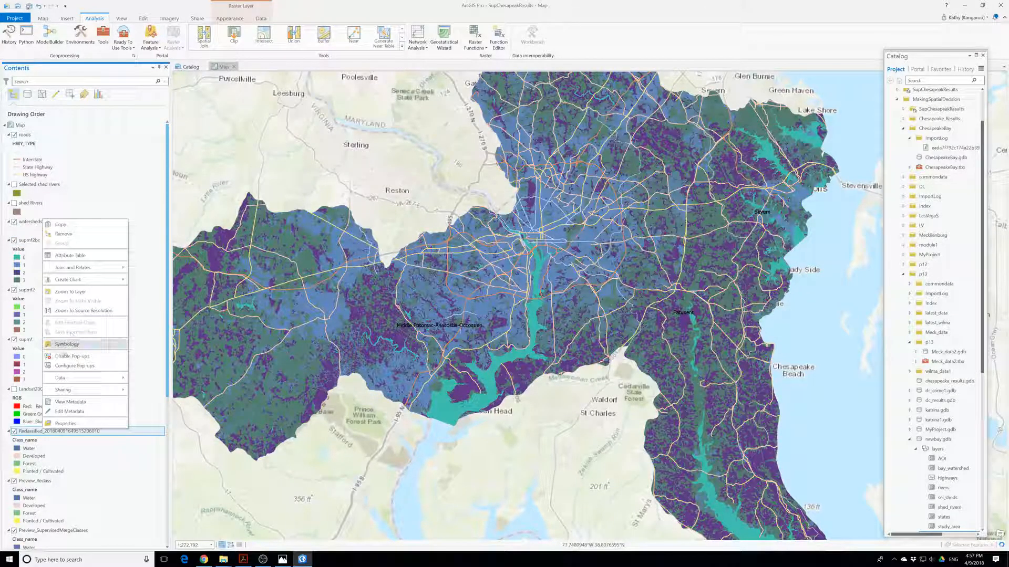
{"action": "left_click", "coordinate": [63, 234]}
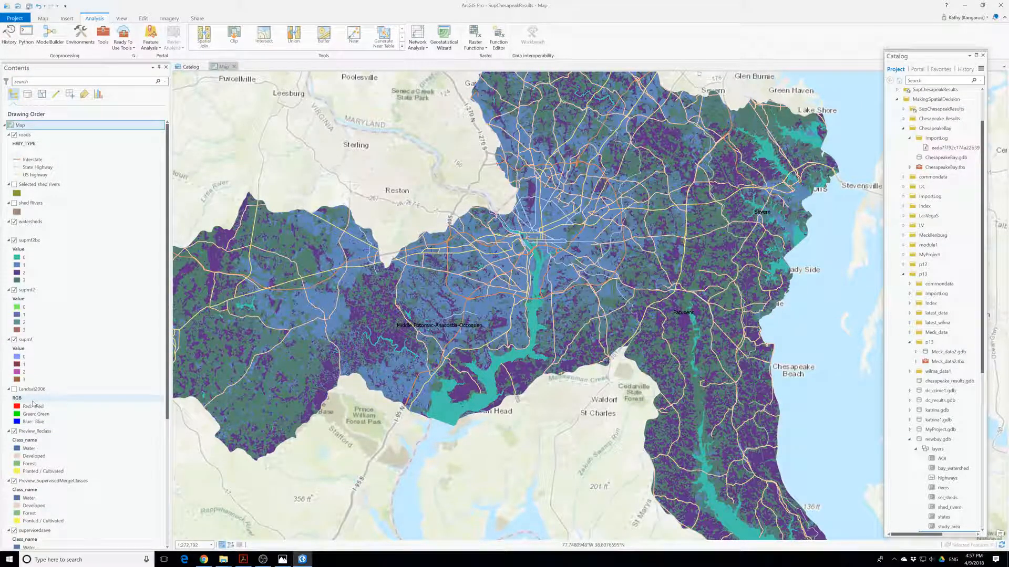
{"action": "right_click", "coordinate": [33, 290]}
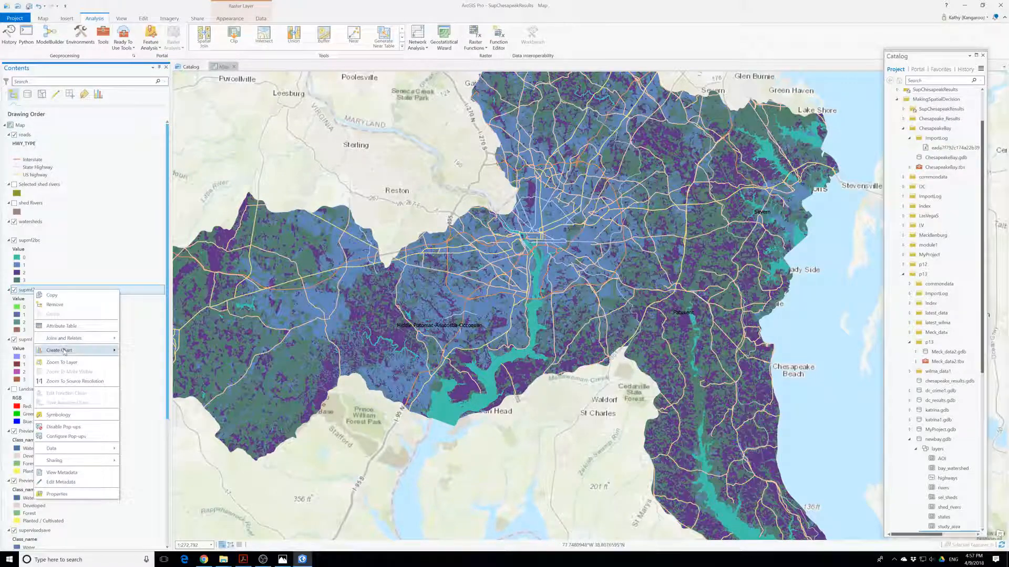
{"action": "left_click", "coordinate": [53, 304]}
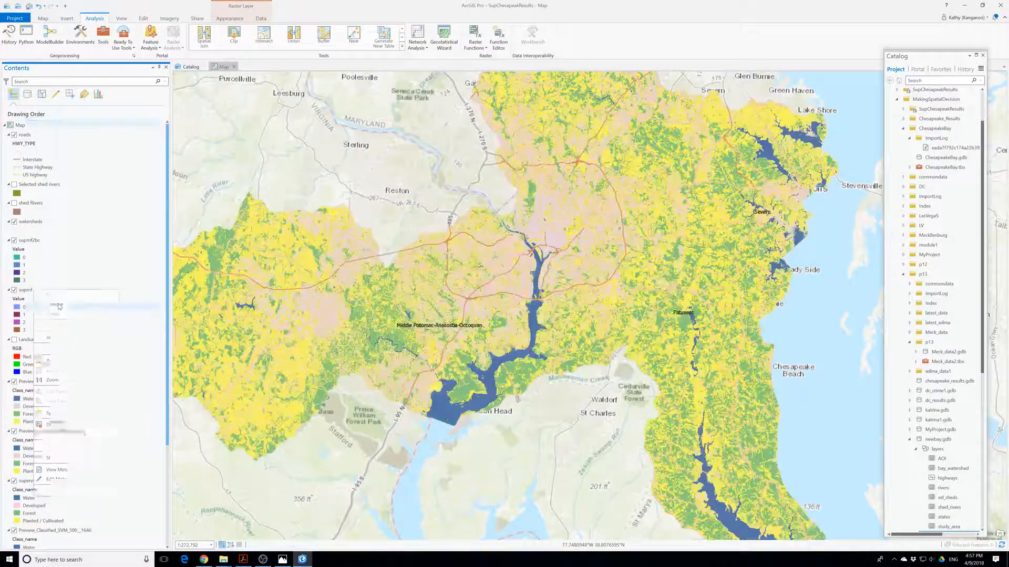
{"action": "right_click", "coordinate": [26, 292]}
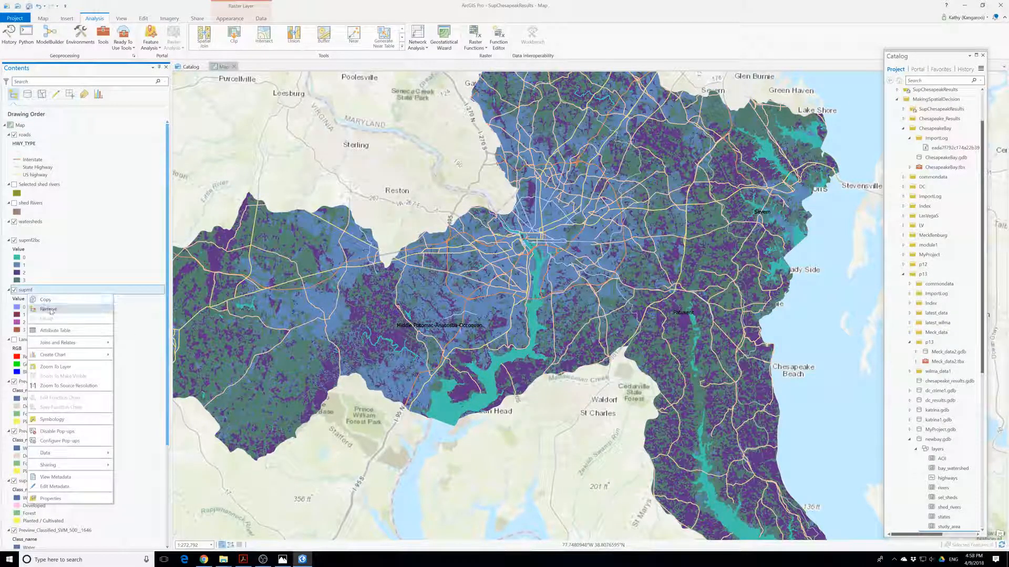
{"action": "left_click", "coordinate": [48, 310]}
Remove the Preview_Reclass layer from the map and try to remove Preview_SupervisedMergeClasses.
{"action": "right_click", "coordinate": [33, 332]}
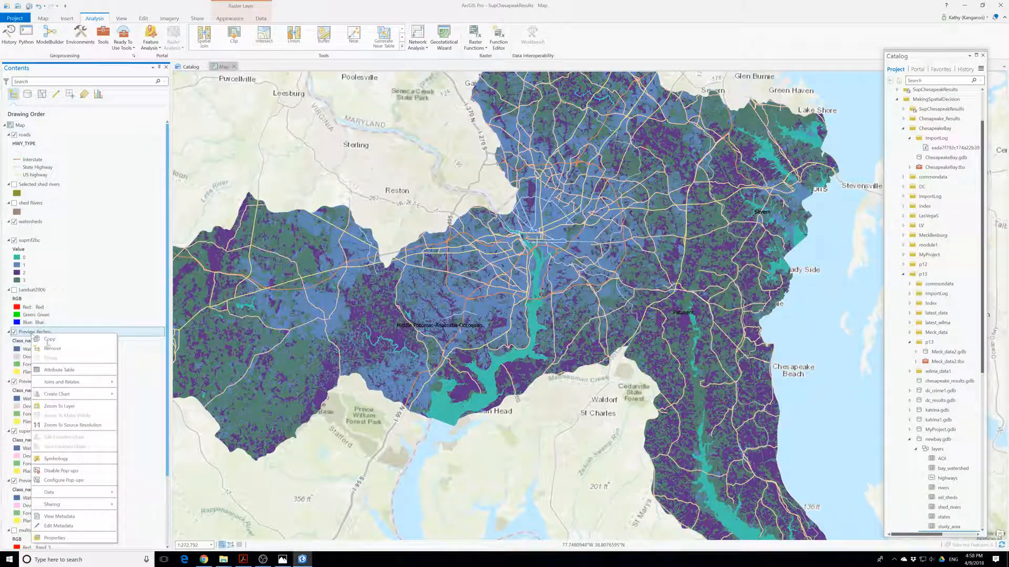
{"action": "left_click", "coordinate": [53, 349]}
{"action": "right_click", "coordinate": [34, 333]}
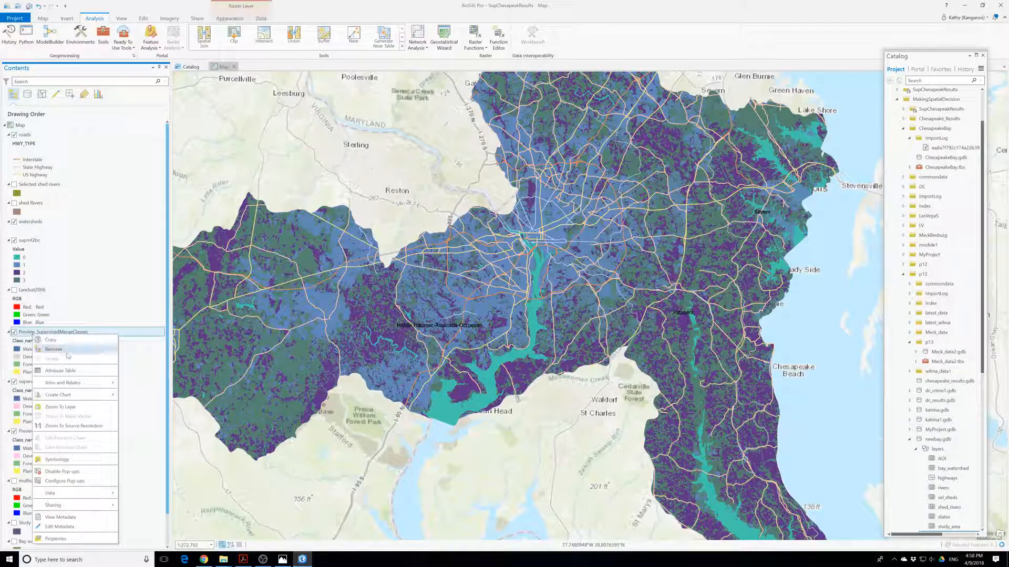
{"action": "left_click", "coordinate": [65, 350]}
{"action": "right_click", "coordinate": [34, 332]}
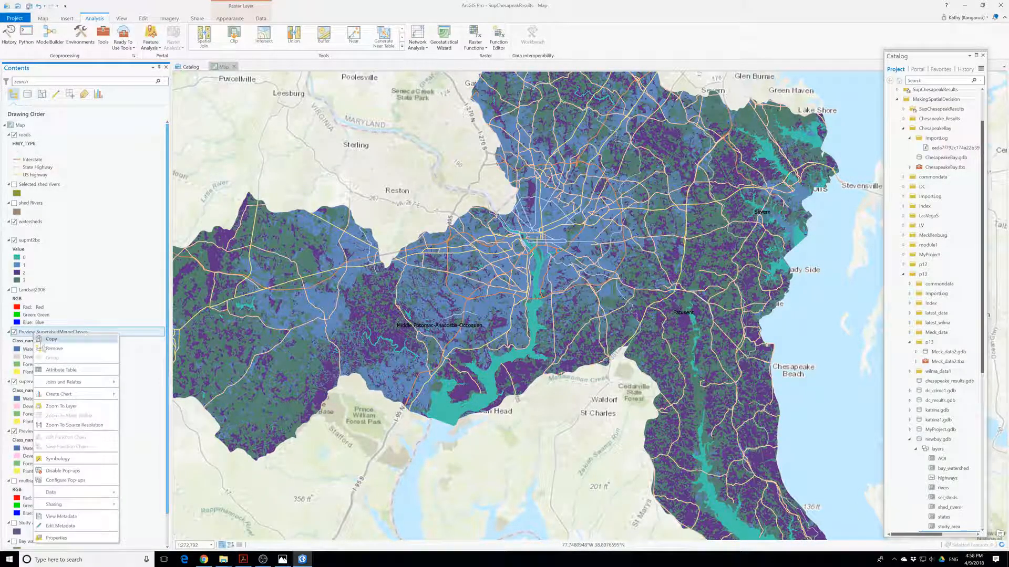
{"action": "left_click", "coordinate": [47, 351]}
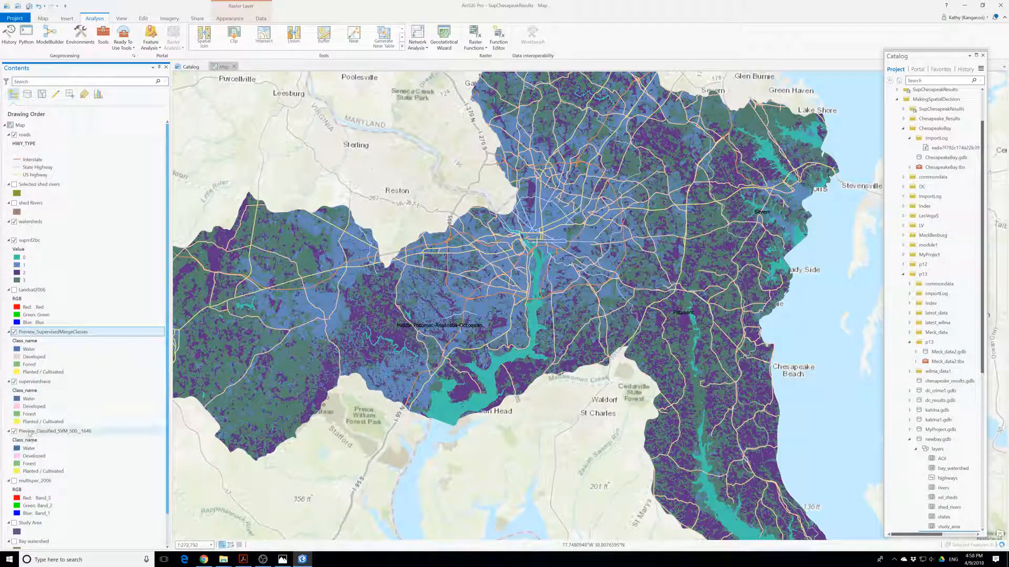
Remove the Preview_Classified_SVM and supervisedsave layers from the map.
{"action": "right_click", "coordinate": [29, 431]}
{"action": "left_click", "coordinate": [50, 233]}
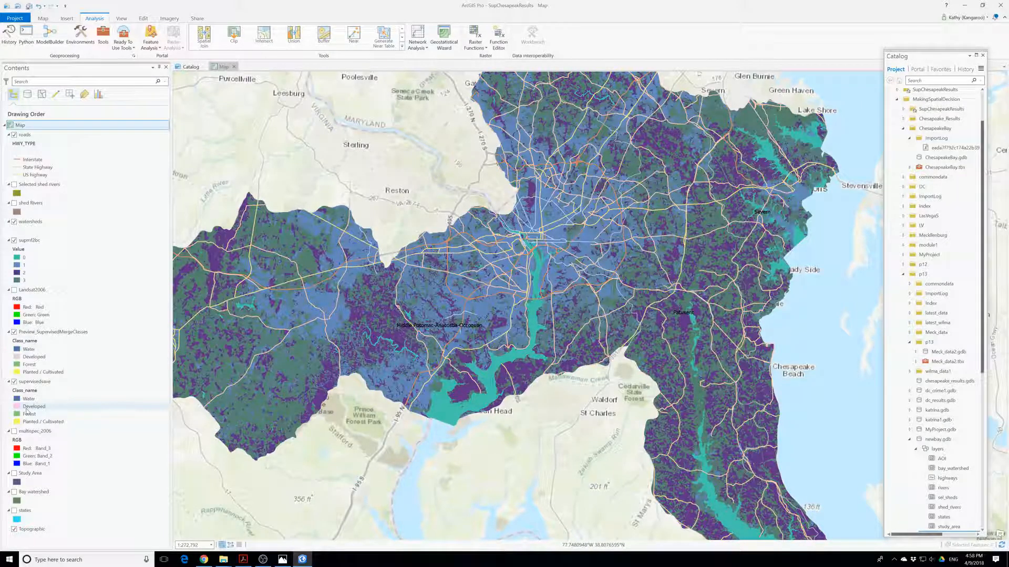
{"action": "right_click", "coordinate": [51, 333]}
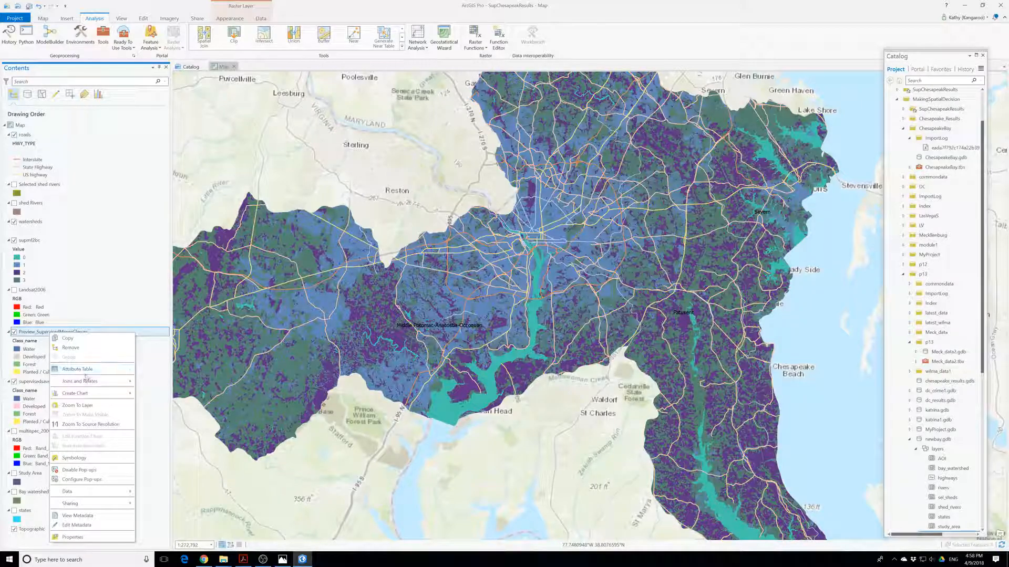
{"action": "left_click", "coordinate": [47, 364]}
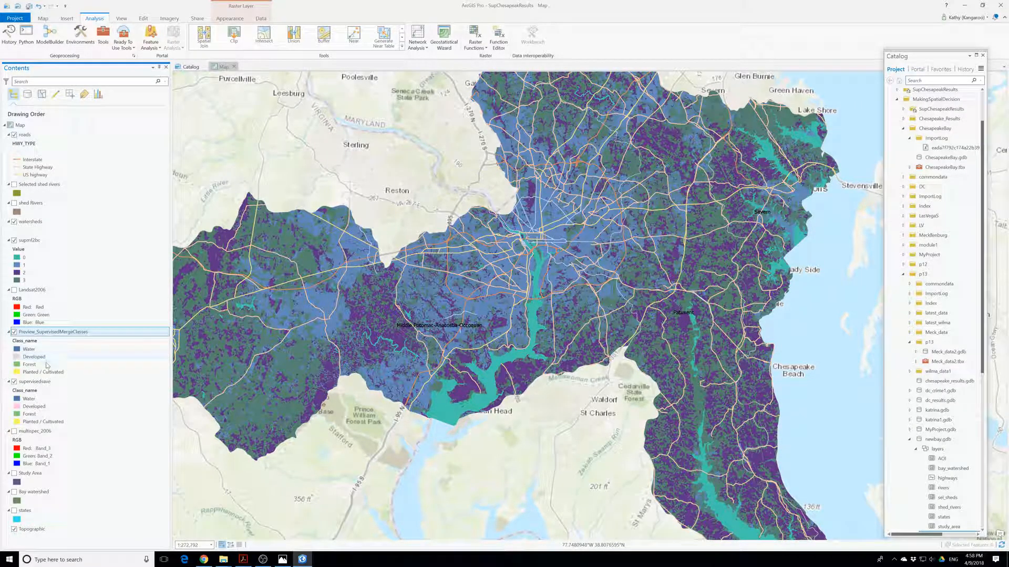
{"action": "right_click", "coordinate": [36, 380]}
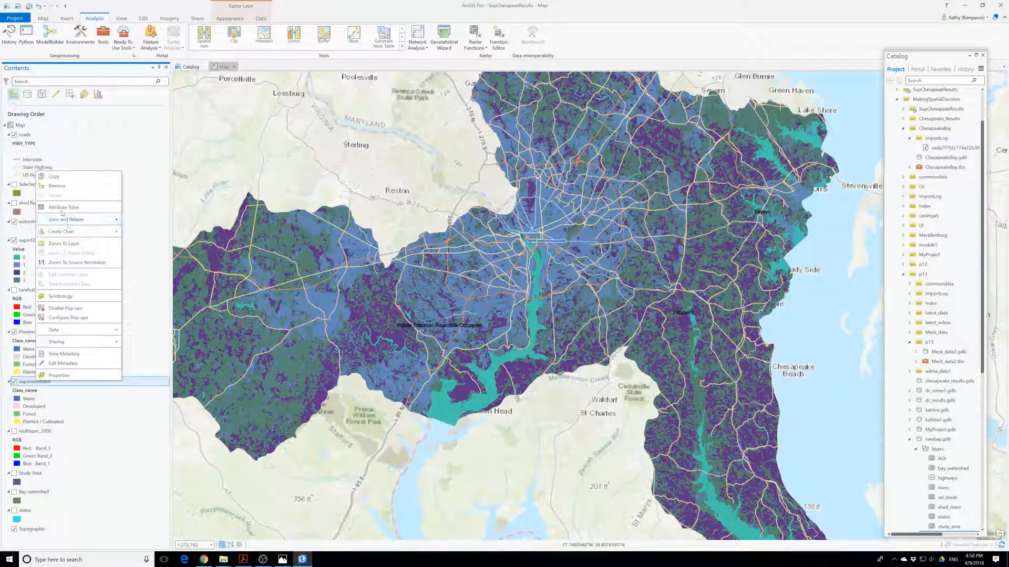
{"action": "left_click", "coordinate": [57, 186]}
{"action": "right_click", "coordinate": [36, 332]}
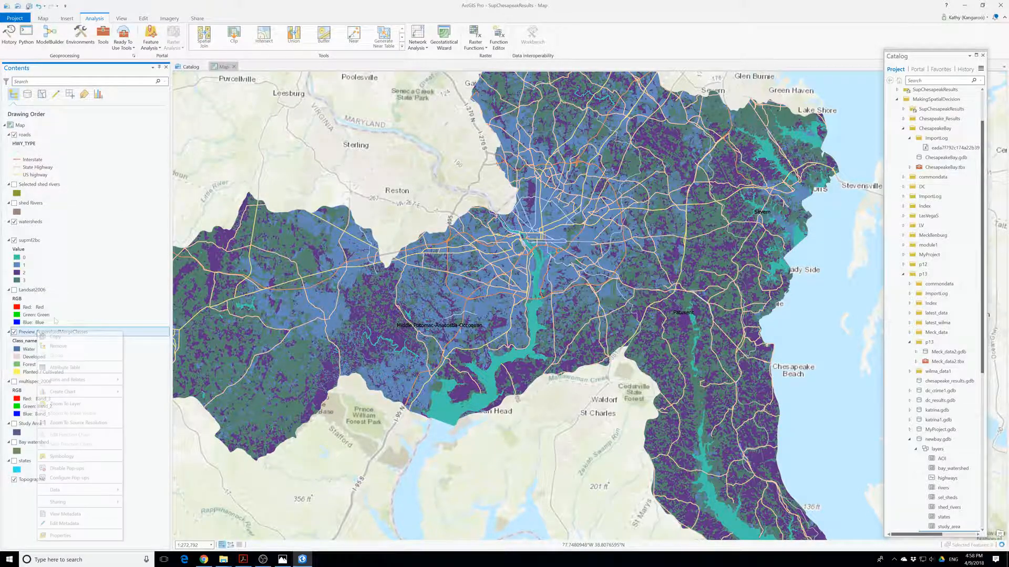
{"action": "key", "text": "Escape"}
Open the symbology of the supmf2bc layer and label value 0 as Water.
{"action": "left_click", "coordinate": [29, 240]}
{"action": "right_click", "coordinate": [29, 242]}
{"action": "left_click", "coordinate": [53, 361]}
{"action": "left_click", "coordinate": [342, 302]}
{"action": "left_click", "coordinate": [343, 299]}
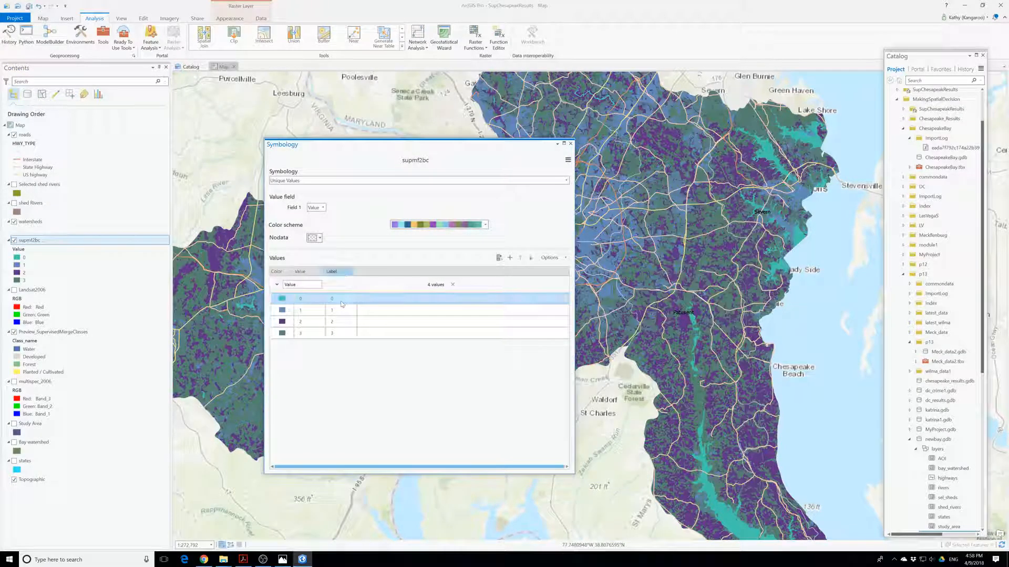
{"action": "key", "text": "BackSpace"}
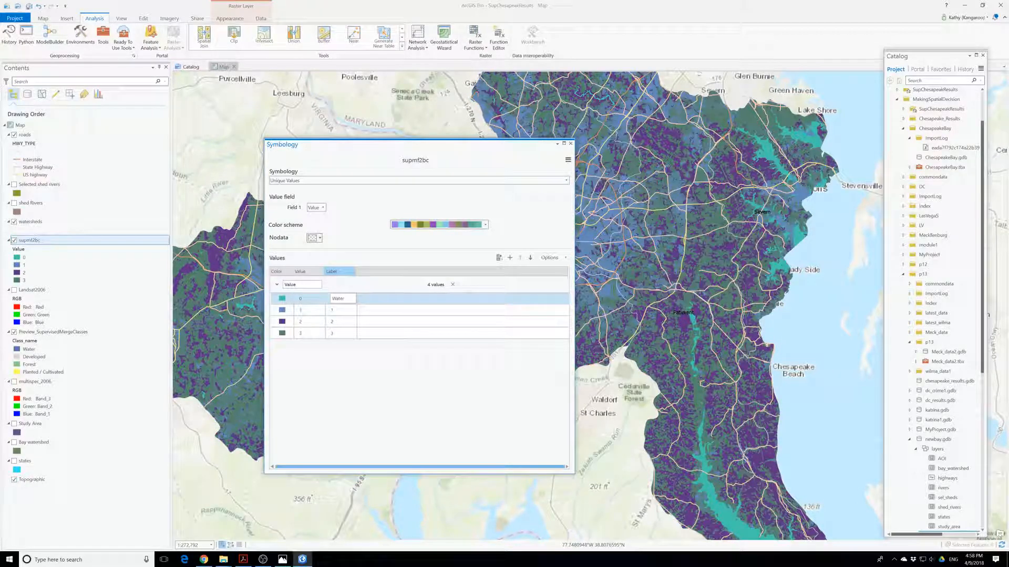
Label value 1 of supmf2bc as Developed and value 2 as Forest.
{"action": "left_click", "coordinate": [363, 311]}
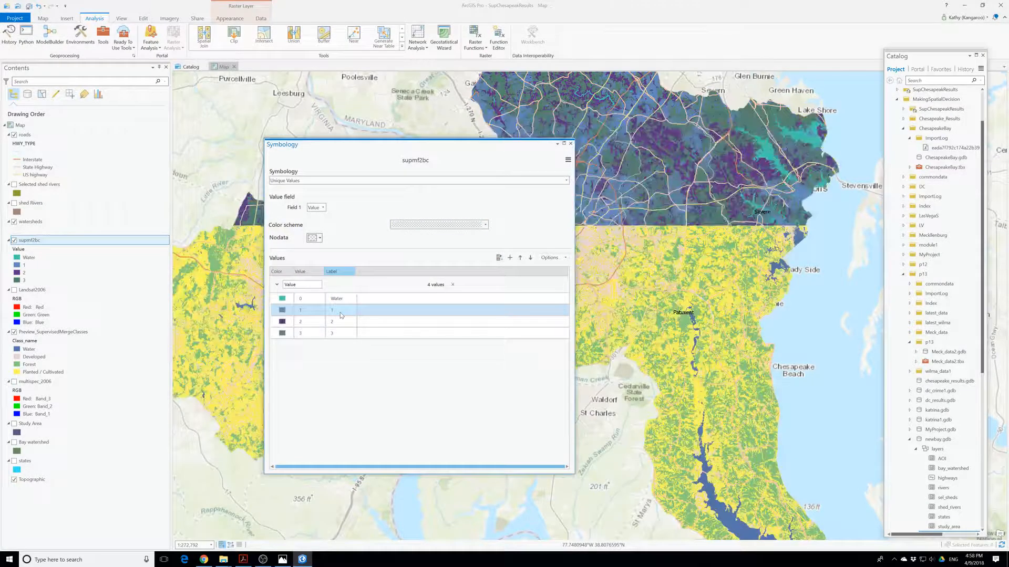
{"action": "left_click", "coordinate": [343, 312]}
{"action": "double_click", "coordinate": [333, 311]}
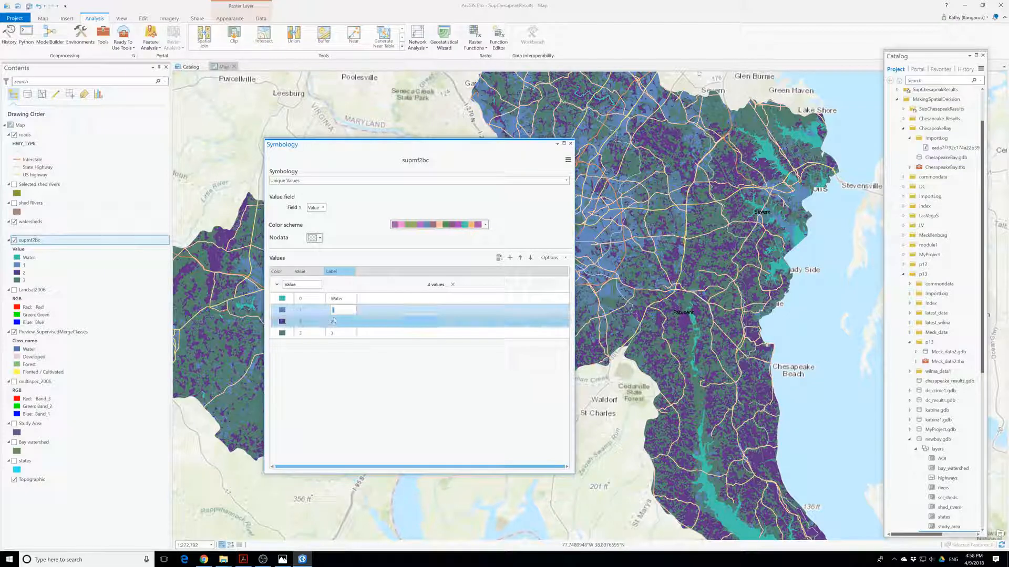
{"action": "type", "text": "Developed"}
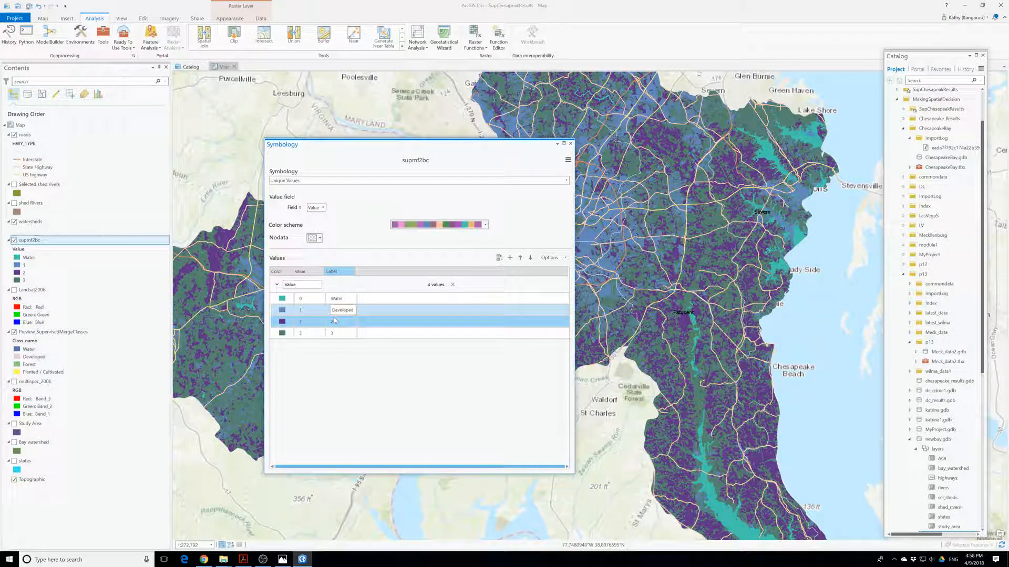
{"action": "left_click", "coordinate": [334, 320]}
{"action": "left_click", "coordinate": [334, 320]}
{"action": "key", "text": "BackSpace"}
{"action": "type", "text": "Forest"}
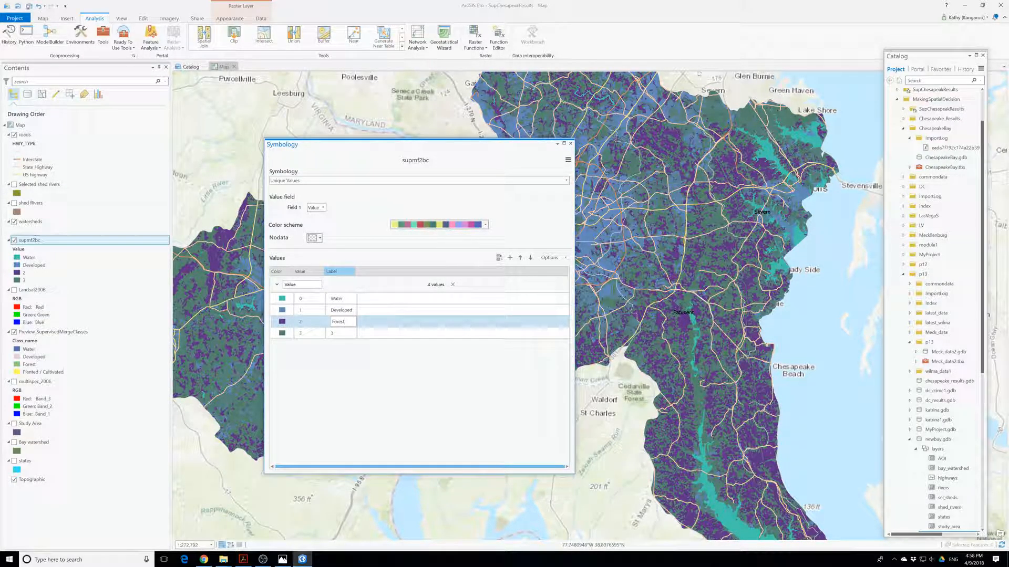
Label value 3 of supmf2bc as Crop/Pasture.
{"action": "left_click", "coordinate": [336, 334]}
{"action": "left_click", "coordinate": [337, 336]}
{"action": "type", "text": "Cr"}
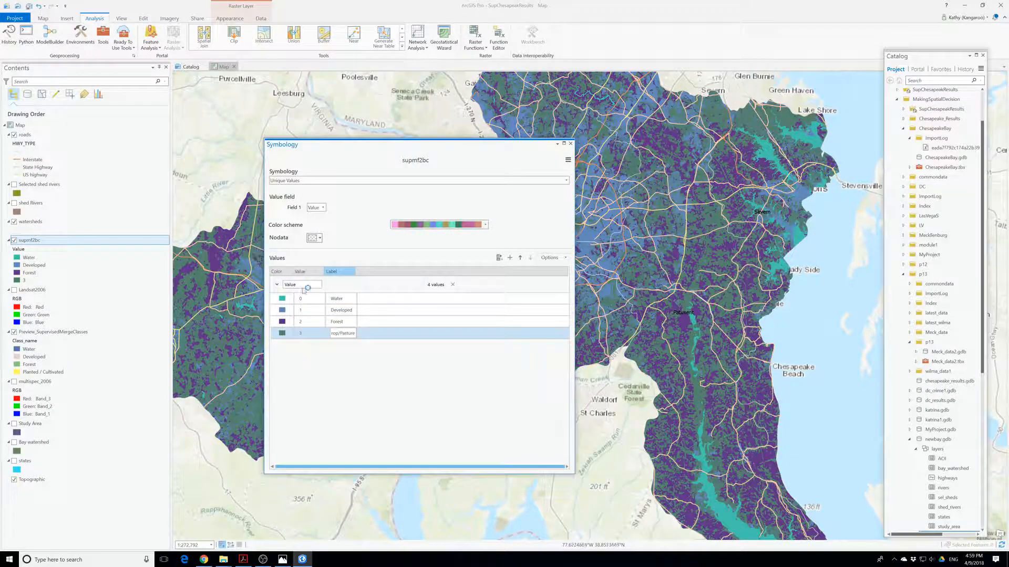
Change the color of the Water class in supmf2bc to dark blue.
{"action": "left_click", "coordinate": [283, 299]}
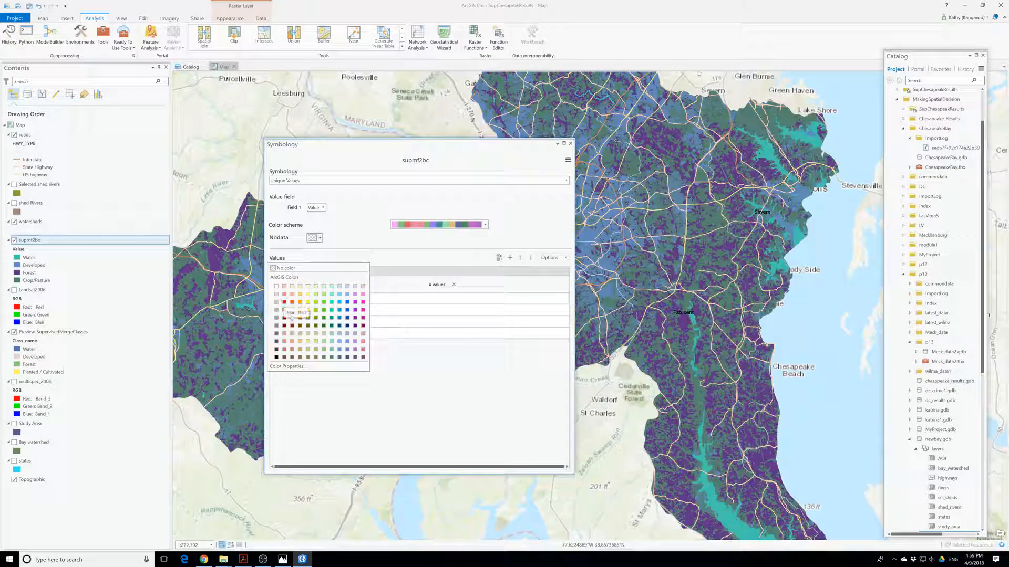
{"action": "left_click", "coordinate": [340, 333]}
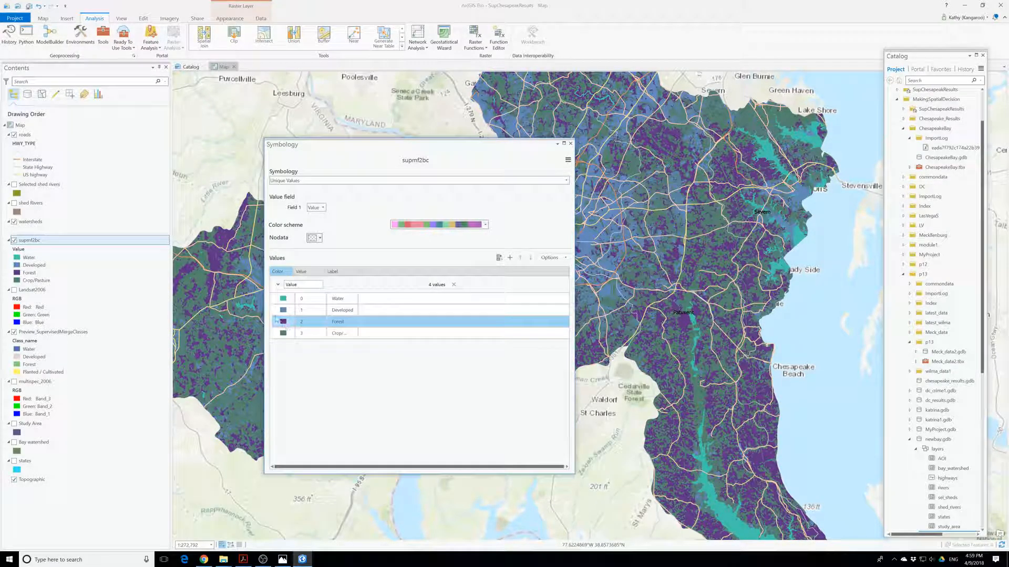
{"action": "left_click", "coordinate": [283, 309]}
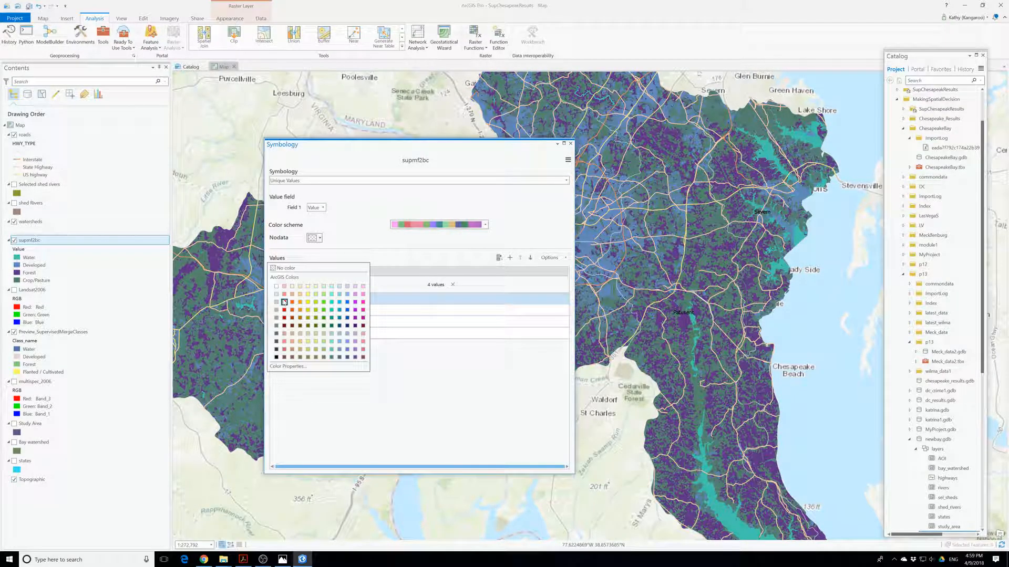
{"action": "left_click", "coordinate": [347, 318]}
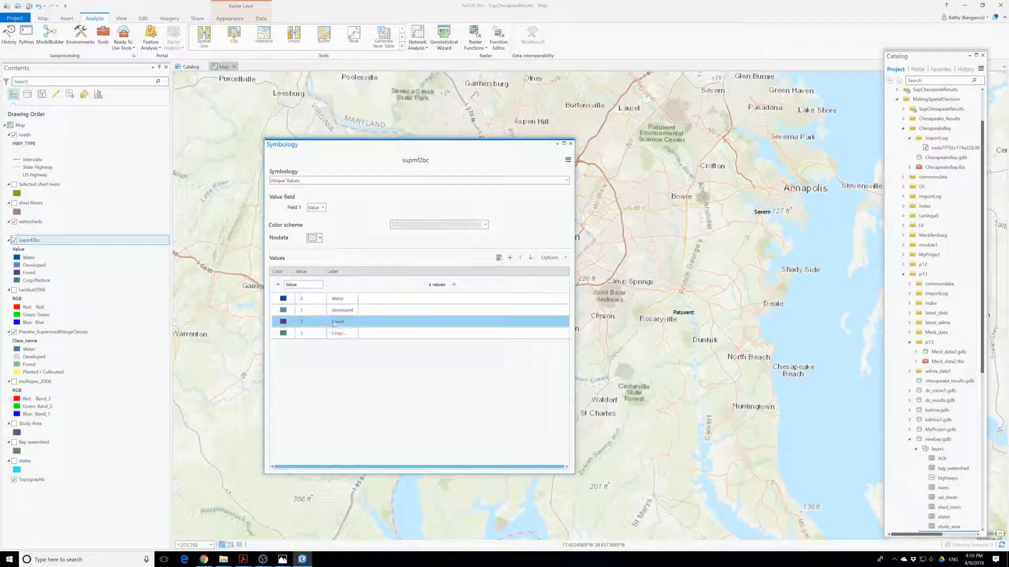
Switch to Photos and place the UnsupervisedClassification.jpg reference map in a smaller window beside the symbology settings.
{"action": "left_click", "coordinate": [283, 311]}
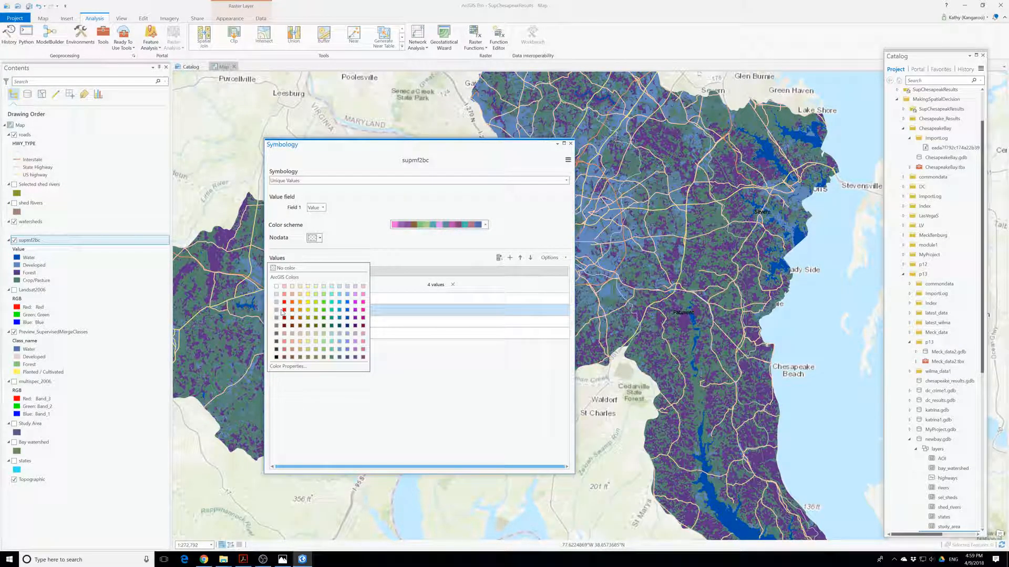
{"action": "left_click", "coordinate": [283, 560]}
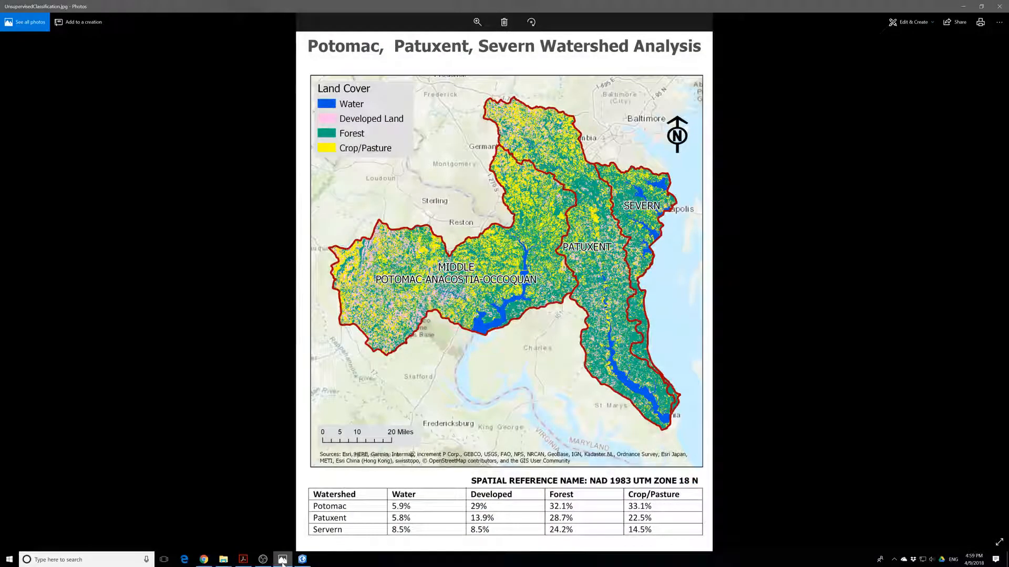
{"action": "left_click", "coordinate": [980, 6]}
{"action": "left_click_drag", "start_coordinate": [327, 117], "coordinate": [577, 99]}
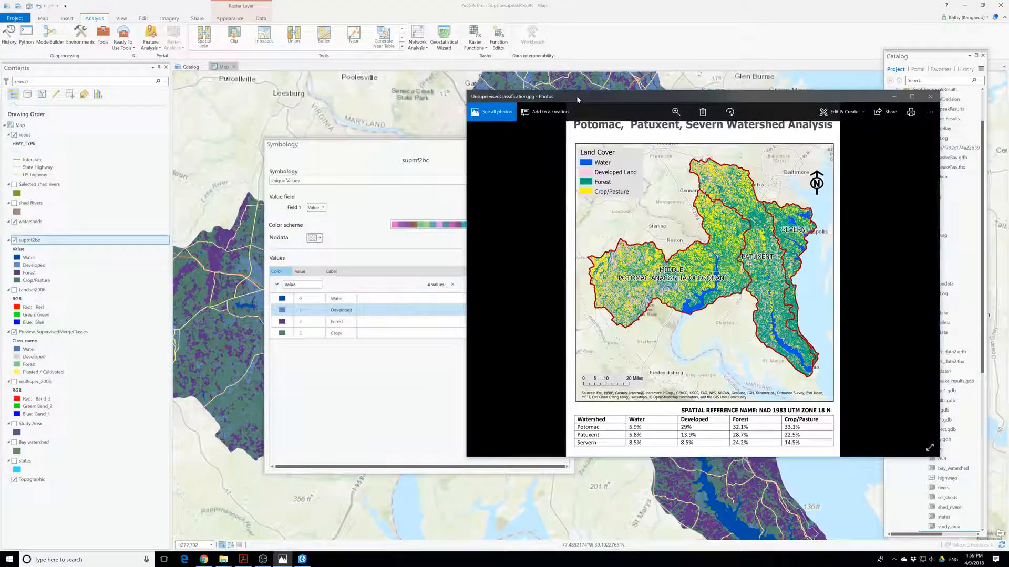
Change the color of the Water class in supmf2bc to light blue.
{"action": "right_click", "coordinate": [282, 299]}
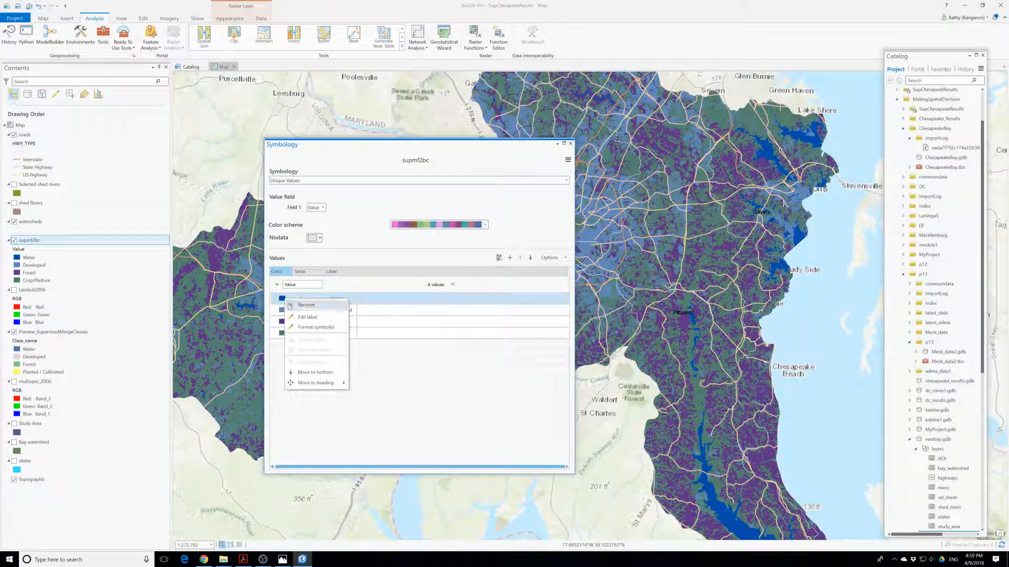
{"action": "left_click", "coordinate": [282, 300]}
{"action": "left_click", "coordinate": [282, 299]}
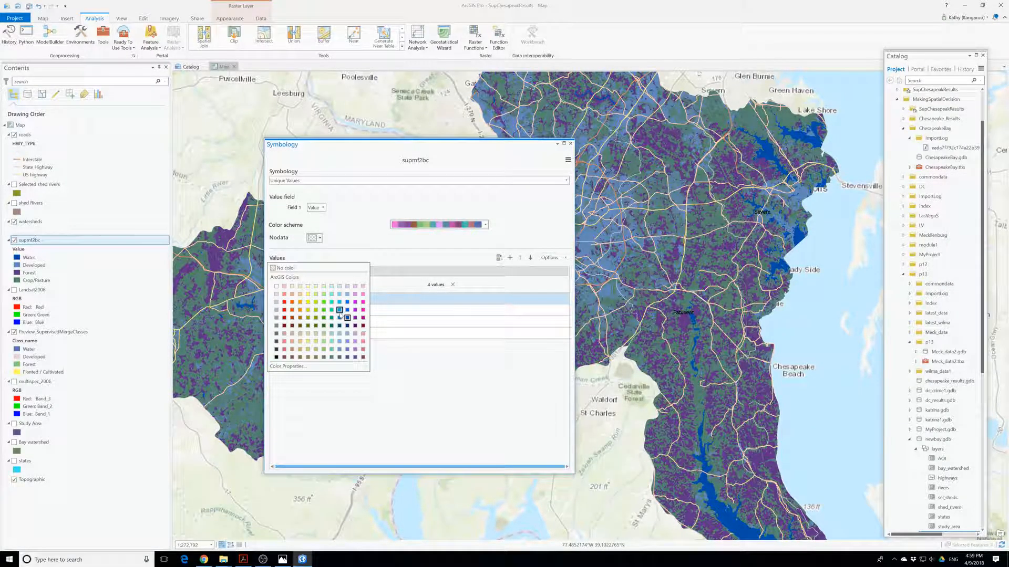
{"action": "left_click", "coordinate": [339, 310]}
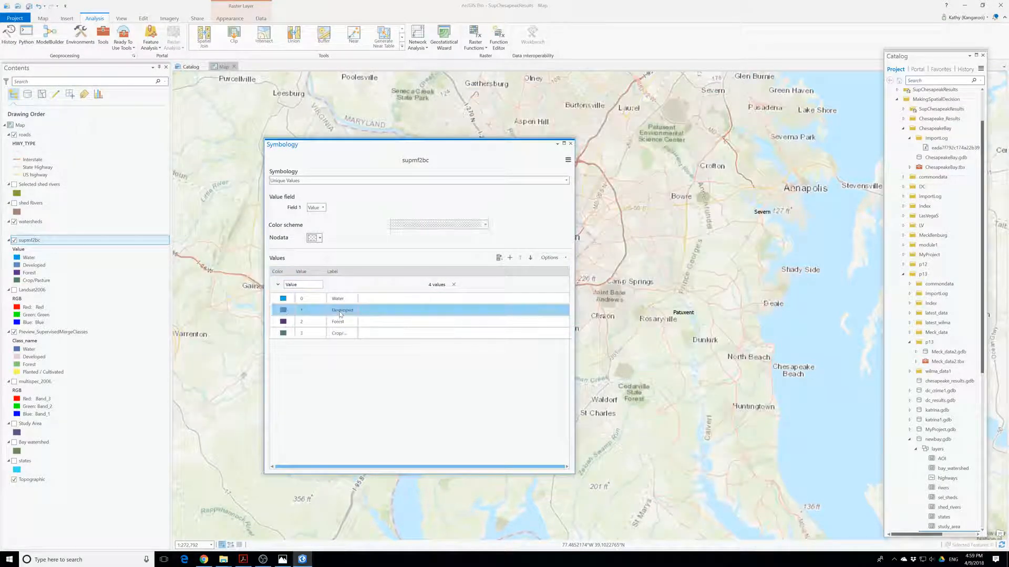
Compare with the reference map's legend and change the Water class in supmf2bc to a medium bright blue.
{"action": "left_click", "coordinate": [283, 559]}
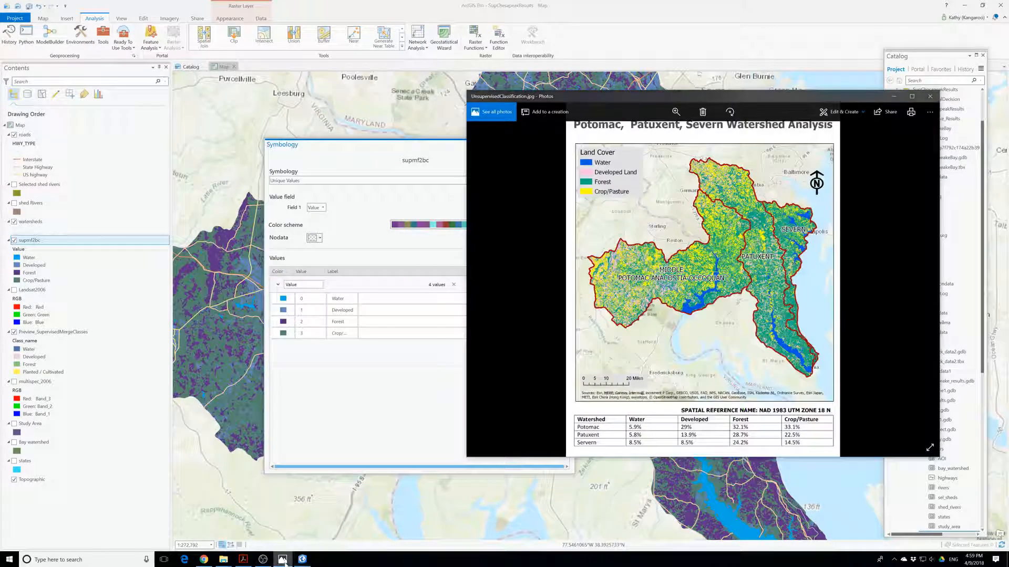
{"action": "right_click", "coordinate": [284, 300]}
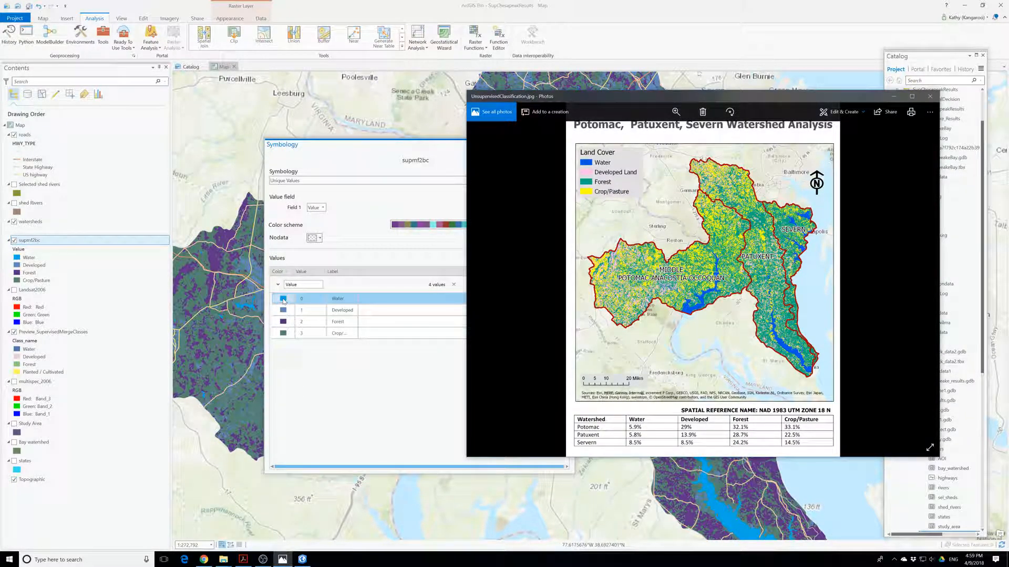
{"action": "left_click", "coordinate": [282, 299]}
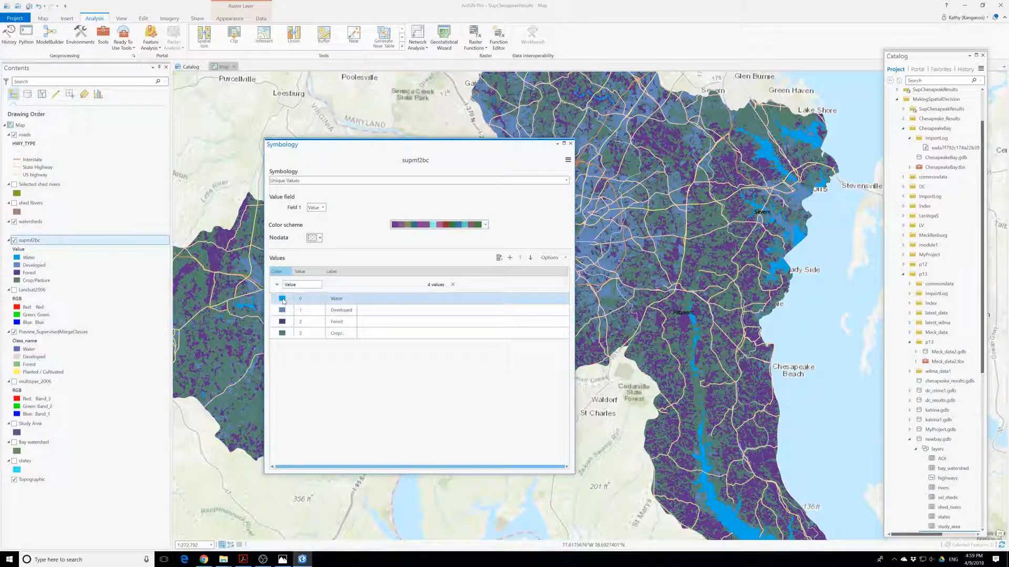
{"action": "left_click", "coordinate": [282, 300]}
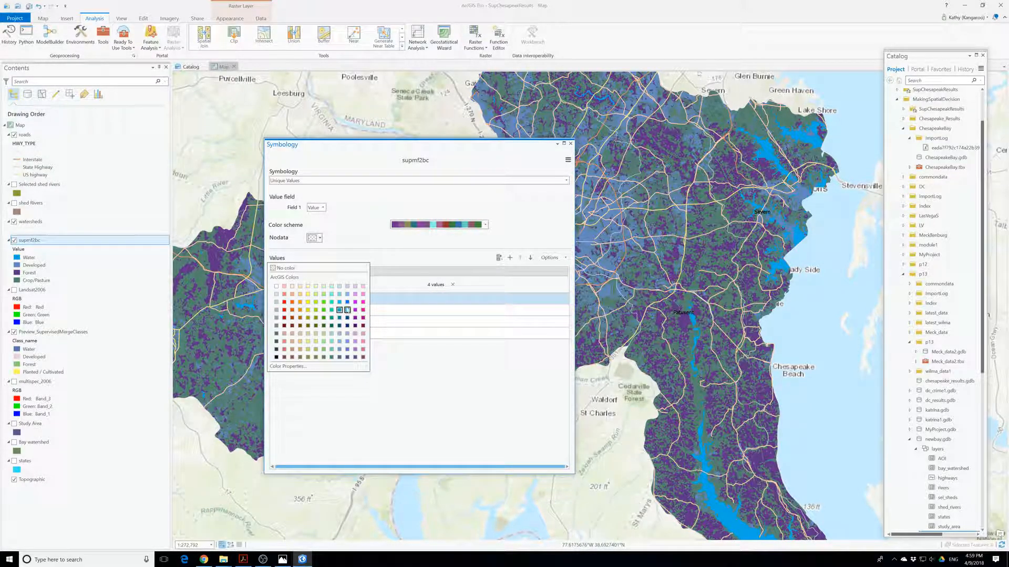
{"action": "left_click", "coordinate": [339, 310]}
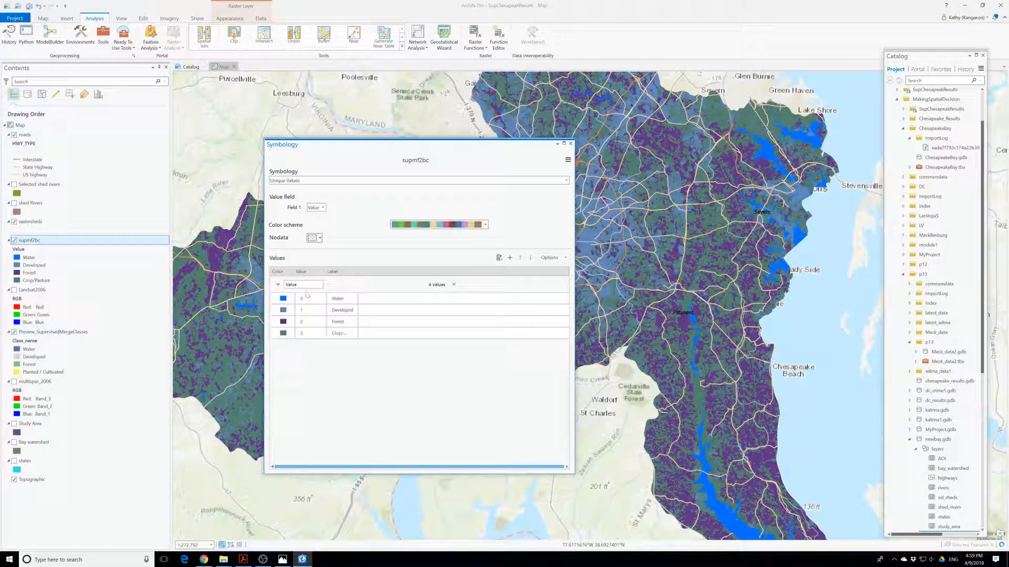
Change the color of the Developed class in supmf2bc to light pink.
{"action": "left_click", "coordinate": [282, 310]}
{"action": "right_click", "coordinate": [284, 311]}
{"action": "left_click", "coordinate": [282, 310]}
{"action": "left_click", "coordinate": [282, 310]}
{"action": "left_click", "coordinate": [362, 289]}
Change the color of the Forest class in supmf2bc to bright green.
{"action": "left_click", "coordinate": [284, 321]}
{"action": "left_click", "coordinate": [283, 321]}
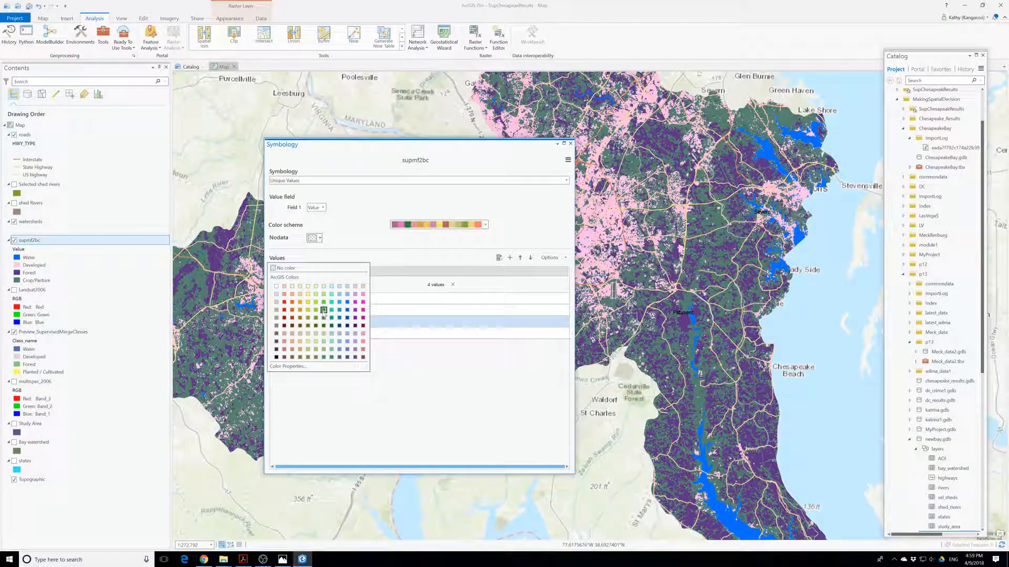
{"action": "left_click", "coordinate": [324, 302]}
Change the color of the Crop/Pasture class in supmf2bc to yellow.
{"action": "left_click", "coordinate": [283, 333]}
{"action": "left_click", "coordinate": [283, 333]}
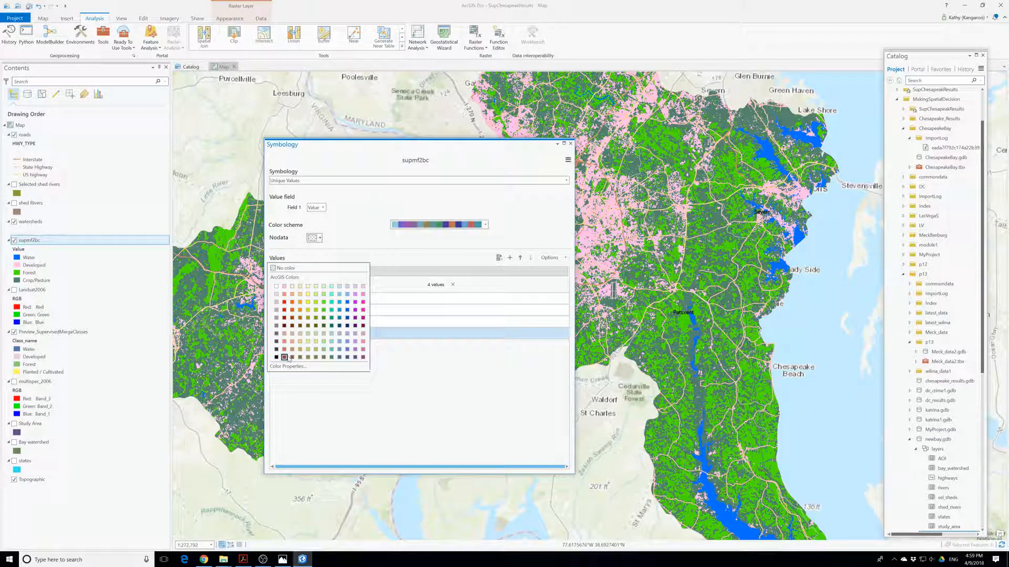
{"action": "left_click", "coordinate": [312, 308]}
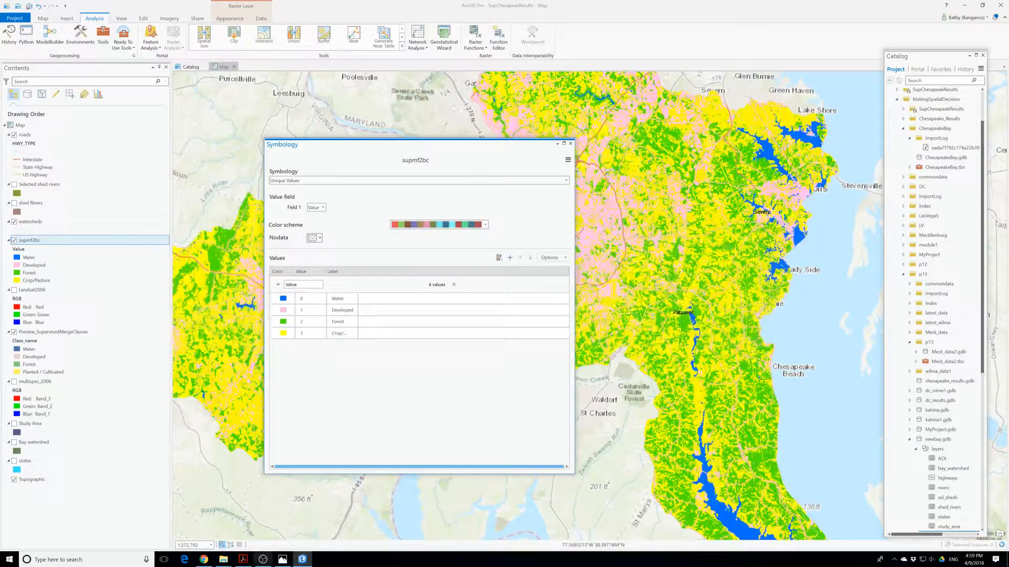
Check the reference map's legend and try teal and dark green as the color of the Forest class.
{"action": "left_click", "coordinate": [282, 560]}
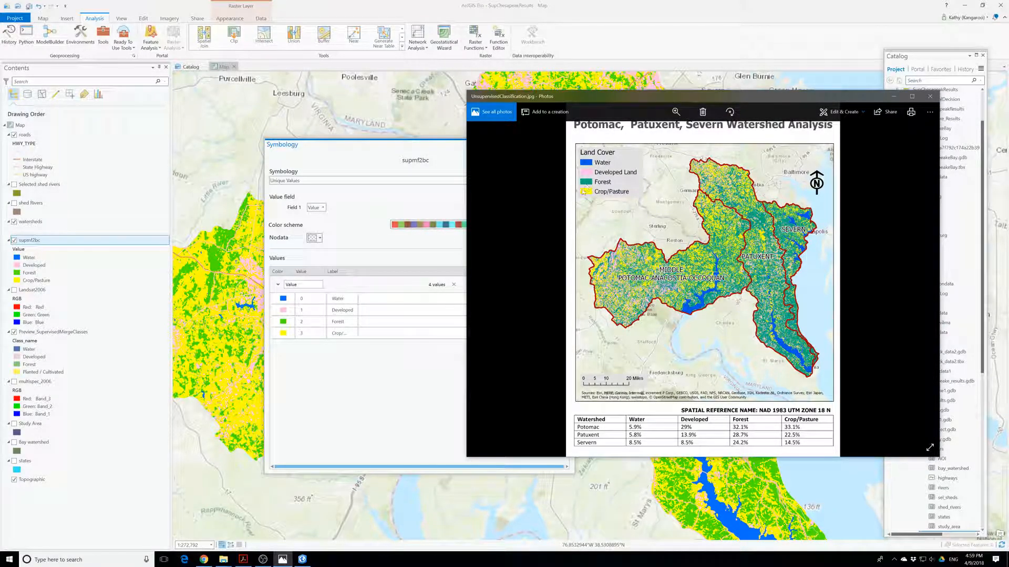
{"action": "left_click", "coordinate": [280, 323]}
{"action": "right_click", "coordinate": [280, 325]}
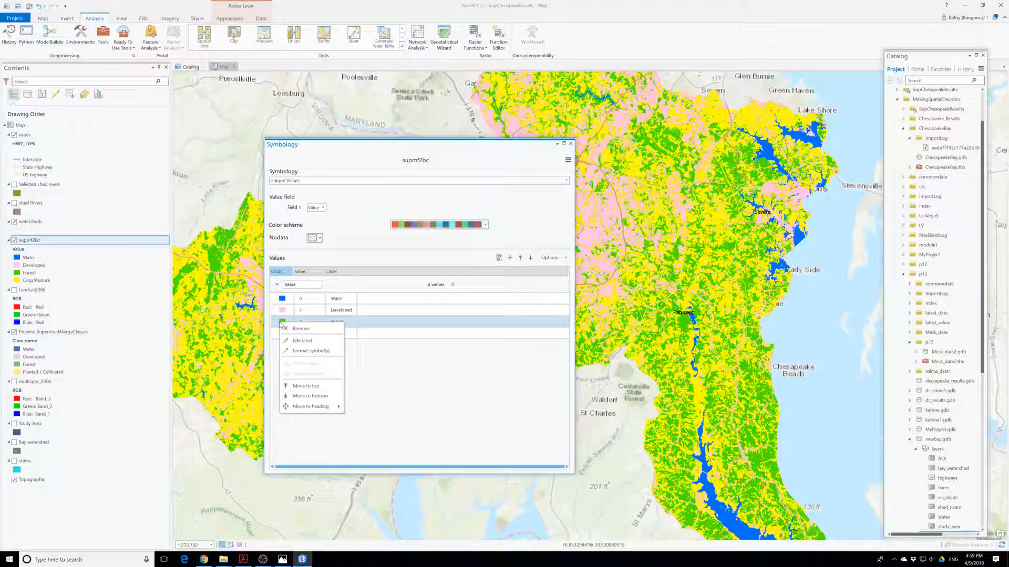
{"action": "left_click", "coordinate": [307, 350]}
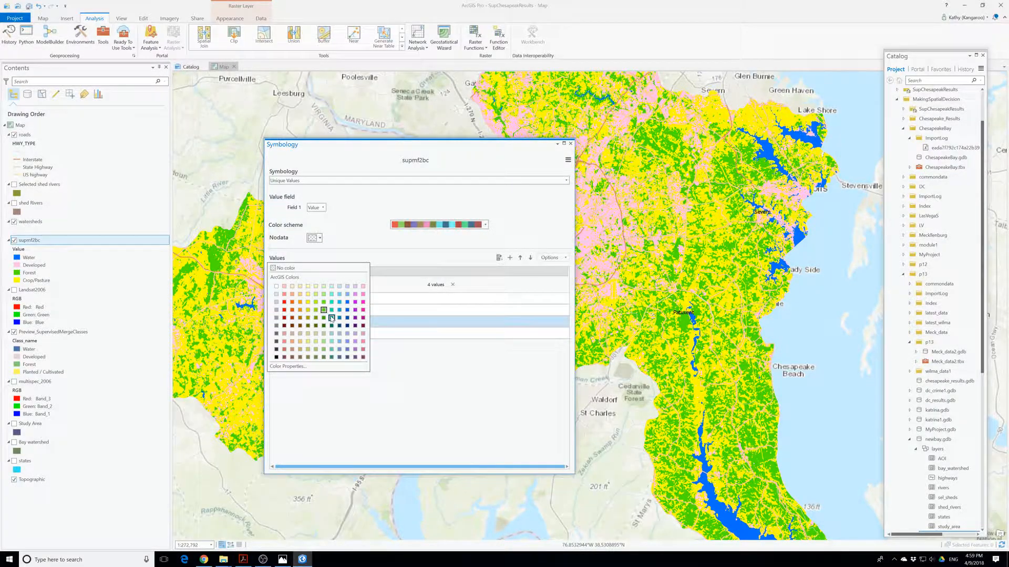
{"action": "left_click", "coordinate": [325, 318]}
{"action": "left_click", "coordinate": [287, 324]}
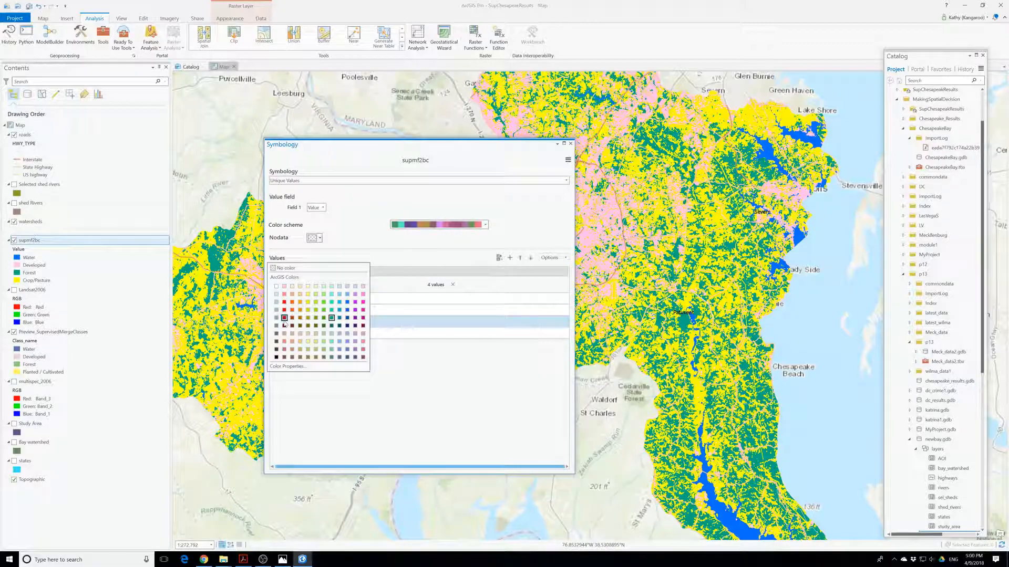
{"action": "left_click", "coordinate": [324, 319]}
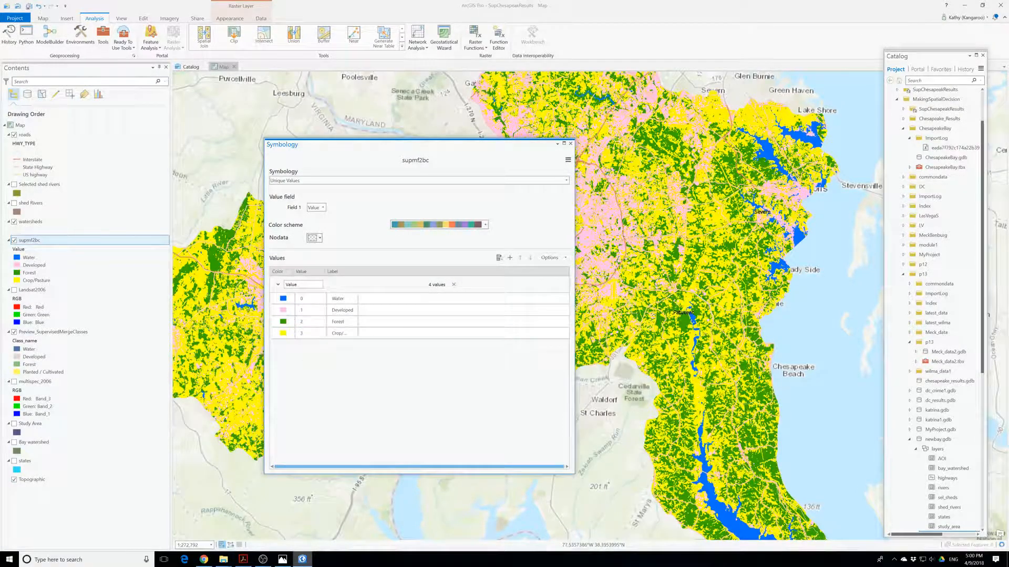
Compare the class colors with the reference map again and change the Forest class in supmf2bc to teal green.
{"action": "left_click", "coordinate": [283, 559]}
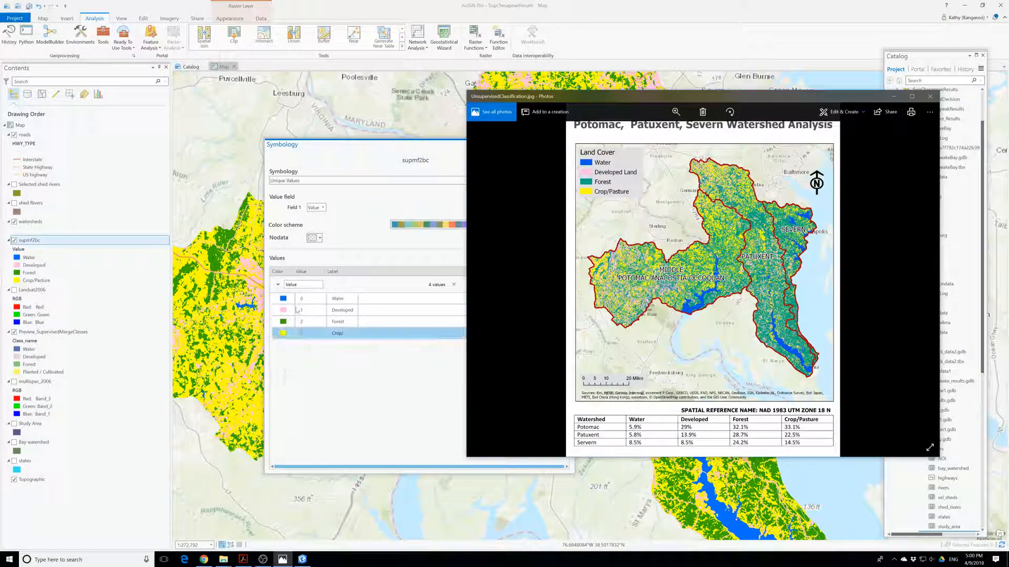
{"action": "right_click", "coordinate": [281, 321]}
{"action": "left_click", "coordinate": [282, 321]}
{"action": "left_click", "coordinate": [281, 321]}
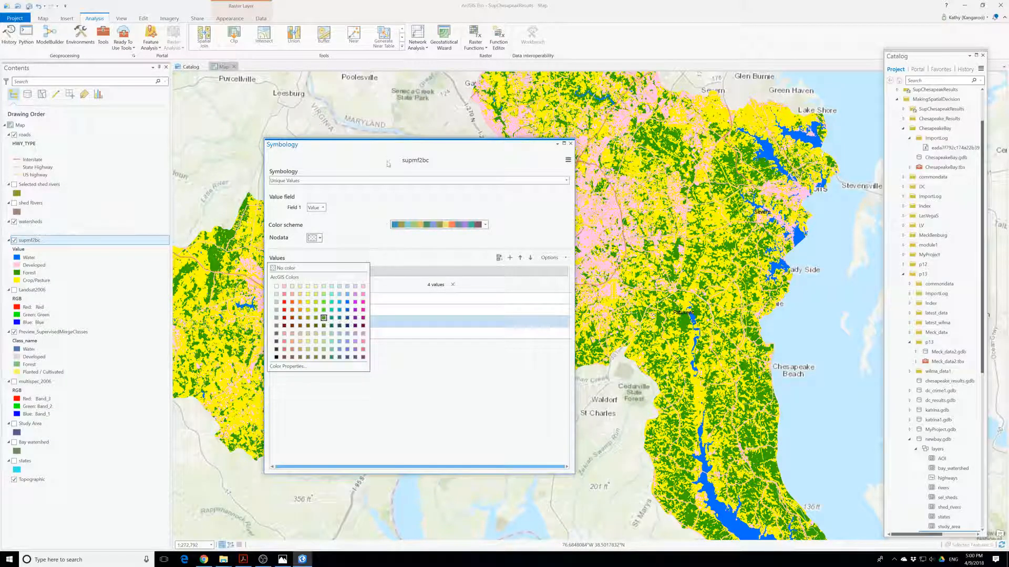
{"action": "left_click_drag", "start_coordinate": [390, 147], "coordinate": [315, 145]}
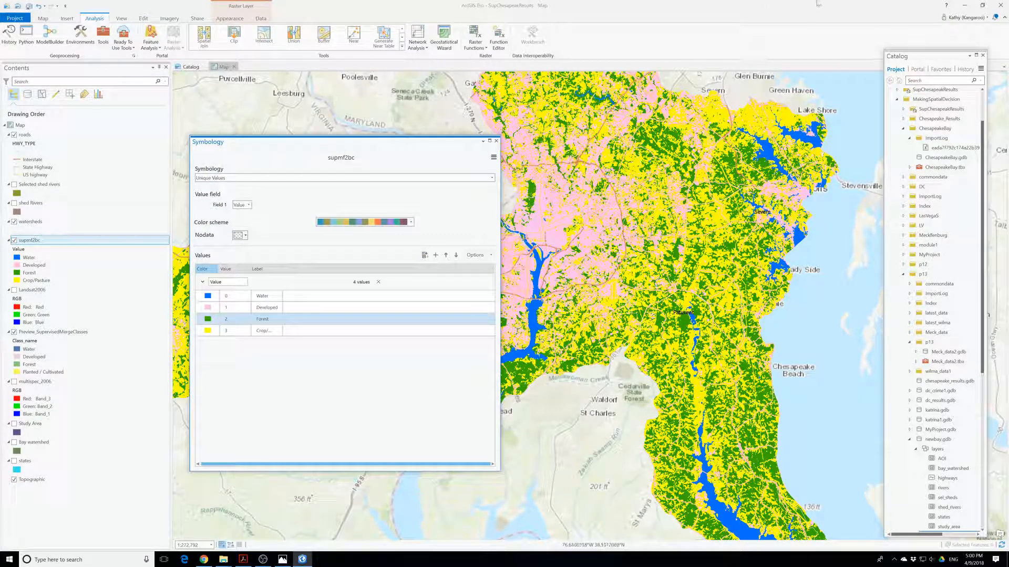
{"action": "left_click", "coordinate": [982, 5]}
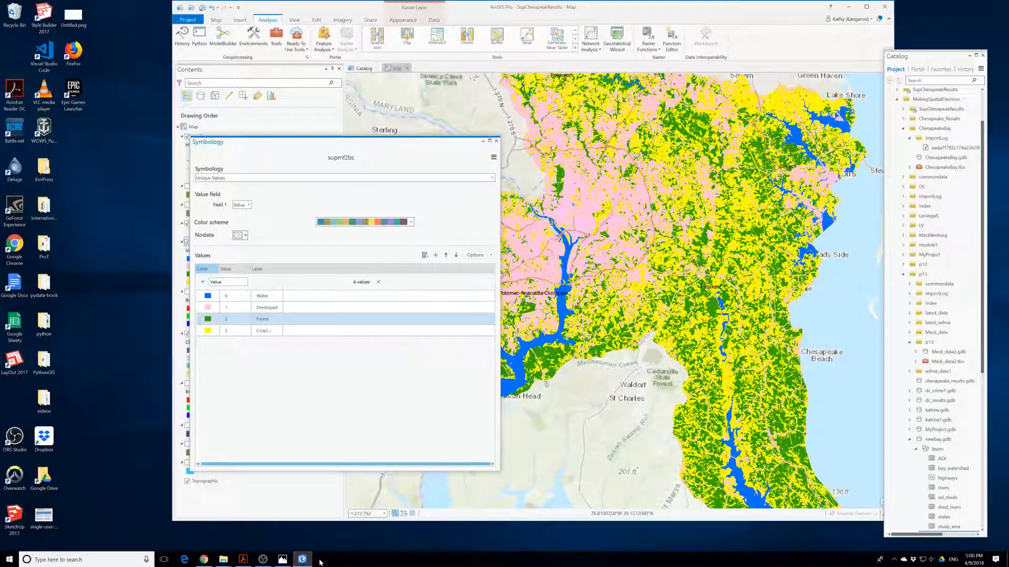
{"action": "left_click", "coordinate": [282, 560]}
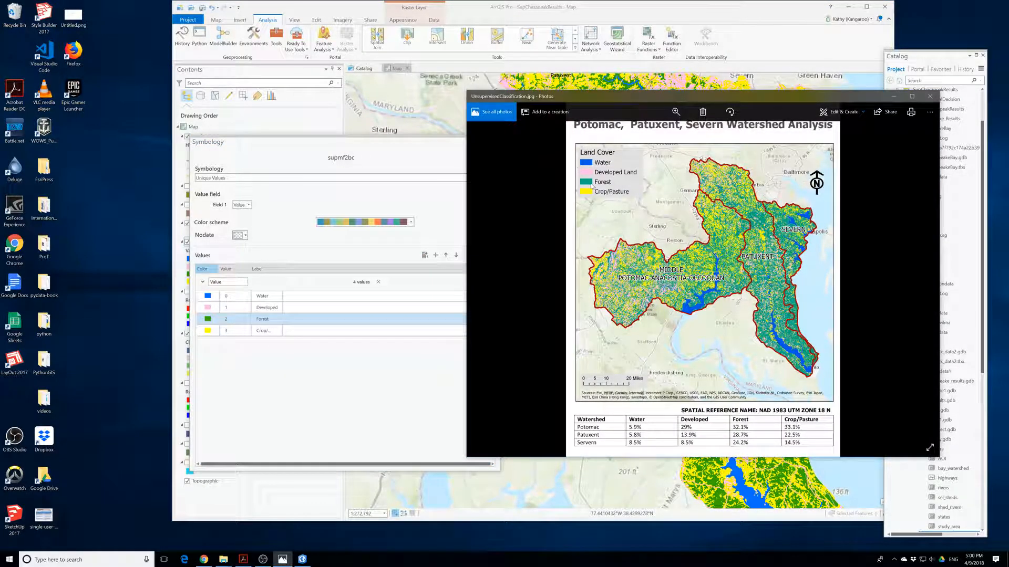
{"action": "left_click", "coordinate": [208, 319]}
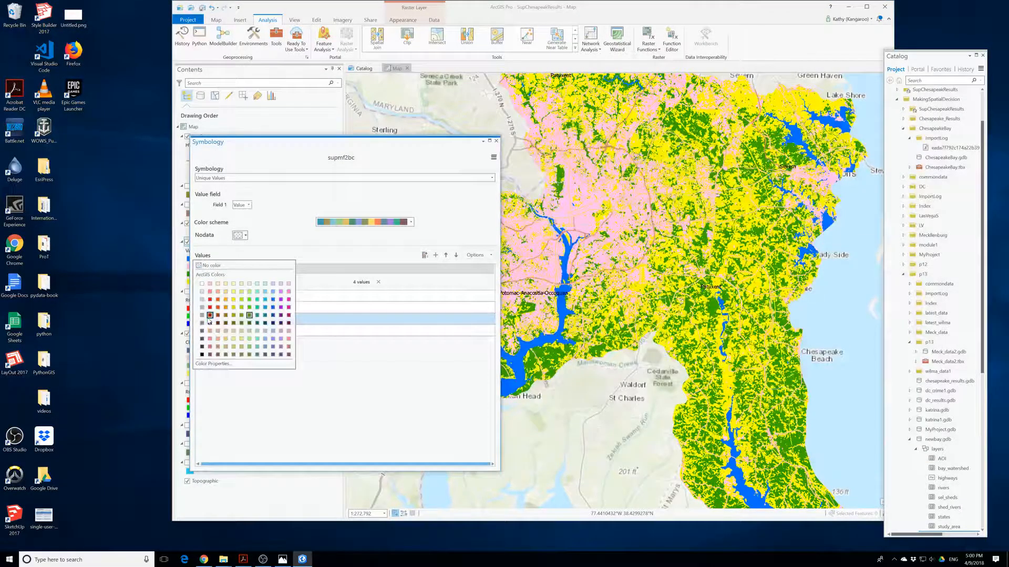
{"action": "left_click", "coordinate": [257, 316]}
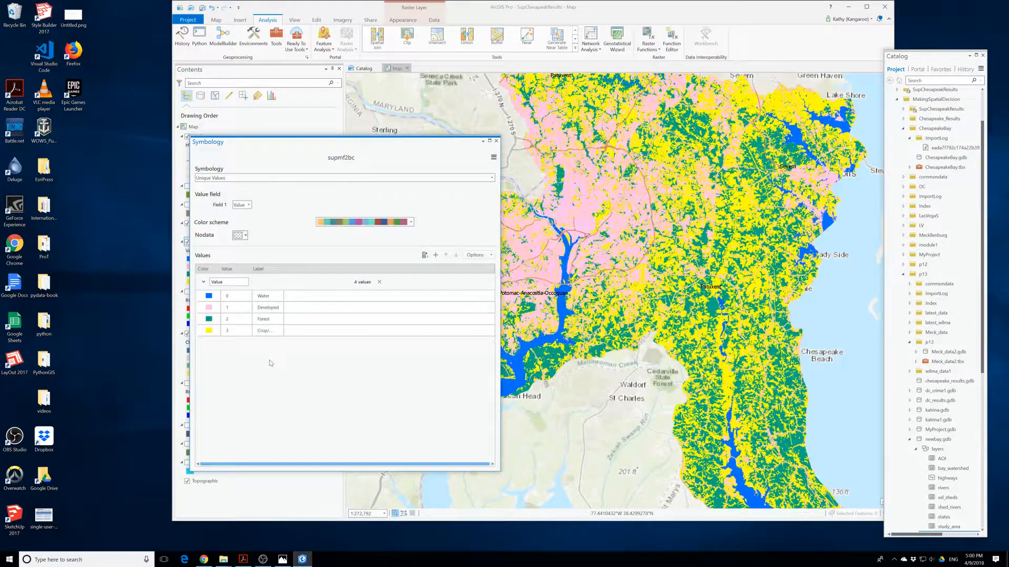
Check the finished colors against the reference map, and close both the reference image and the symbology settings.
{"action": "left_click", "coordinate": [282, 560]}
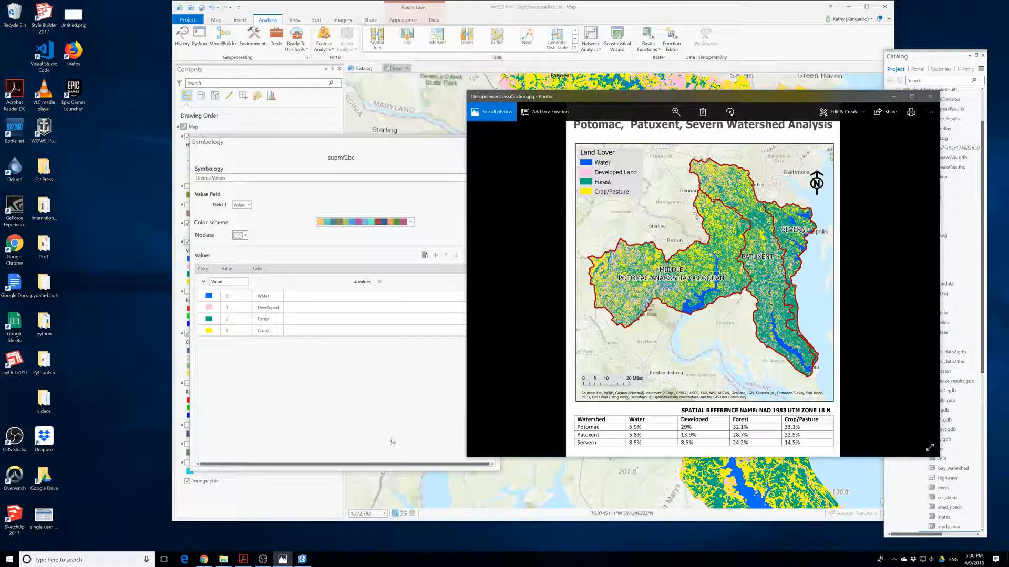
{"action": "left_click", "coordinate": [930, 96]}
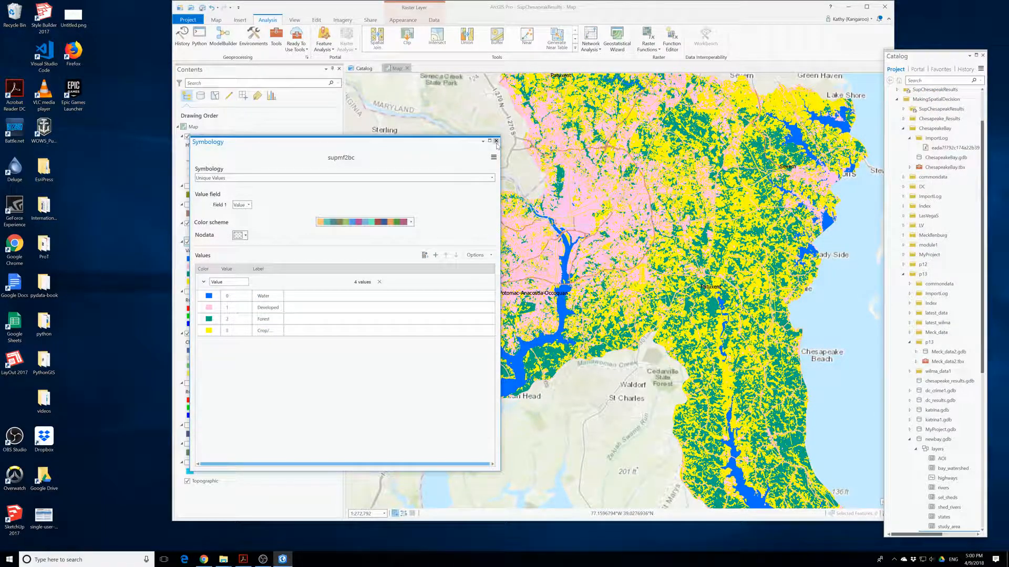
{"action": "left_click", "coordinate": [496, 141]}
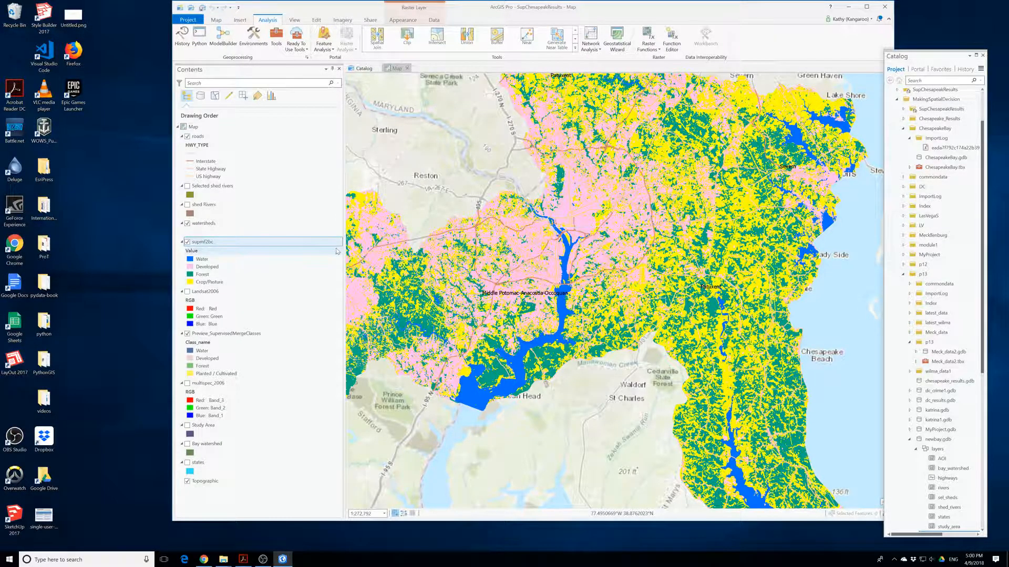
Save the supmf2bc layer as a LYRX layer file named lay in the SupChesapeakResults folder.
{"action": "right_click", "coordinate": [203, 245]}
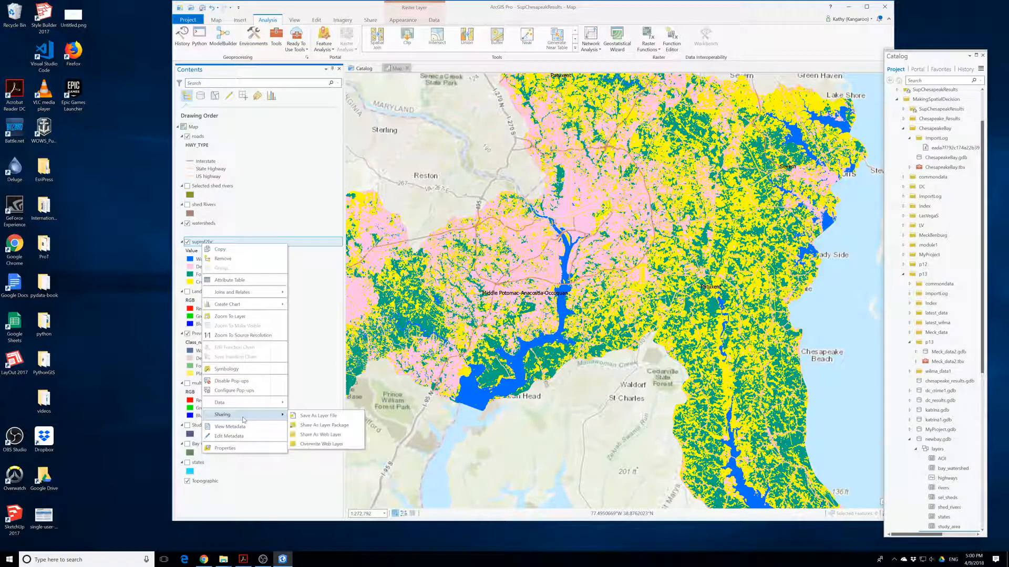
{"action": "left_click", "coordinate": [308, 423]}
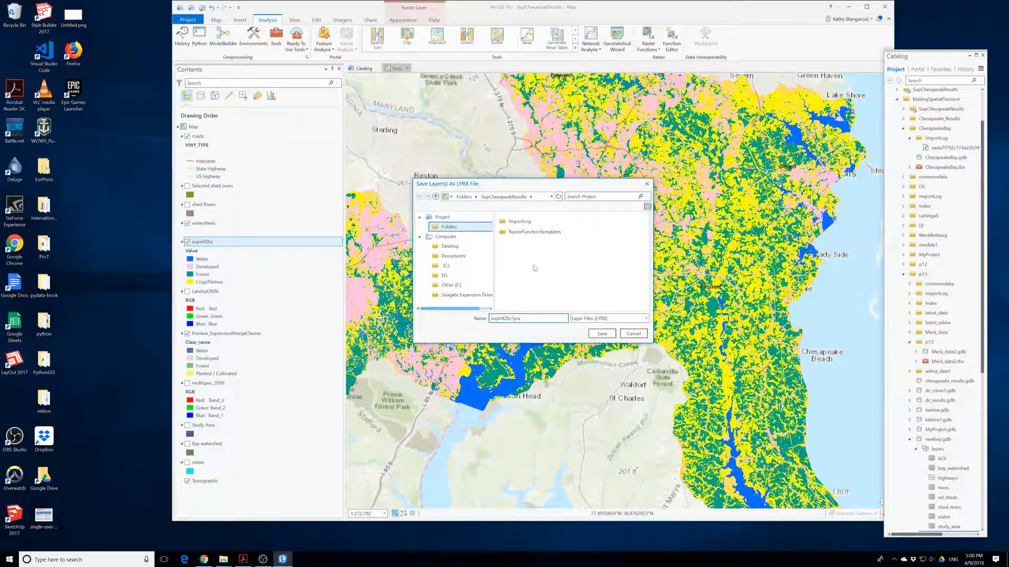
{"action": "left_click_drag", "start_coordinate": [520, 318], "coordinate": [435, 317]}
{"action": "type", "text": "lay"}
{"action": "key", "text": "Return"}
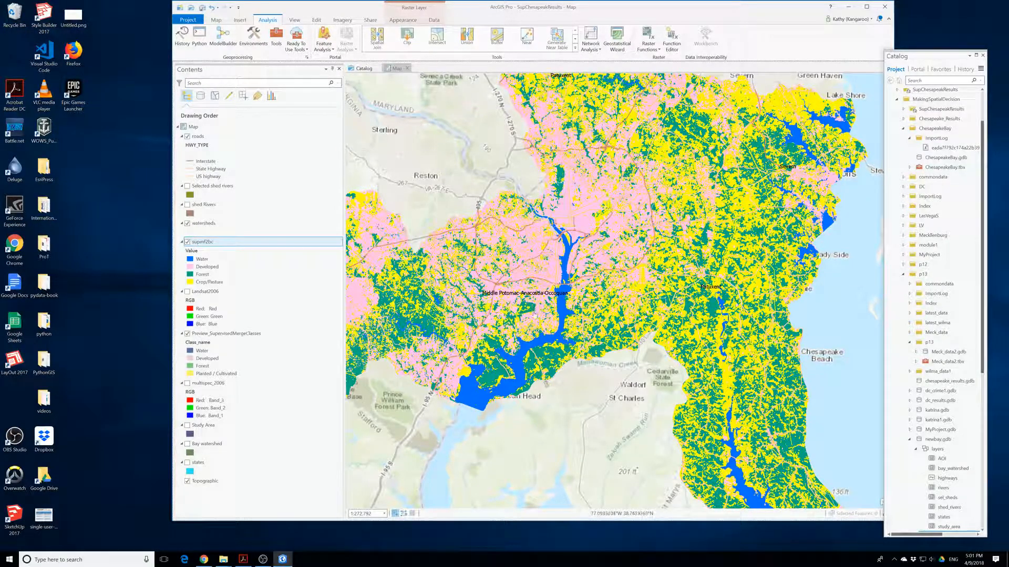
Maximize the window and select the Middle Potomac-Anacostia-Occoquan polygon in the watersheds layer.
{"action": "scroll", "coordinate": [535, 316], "scroll_direction": "down", "scroll_amount": 3}
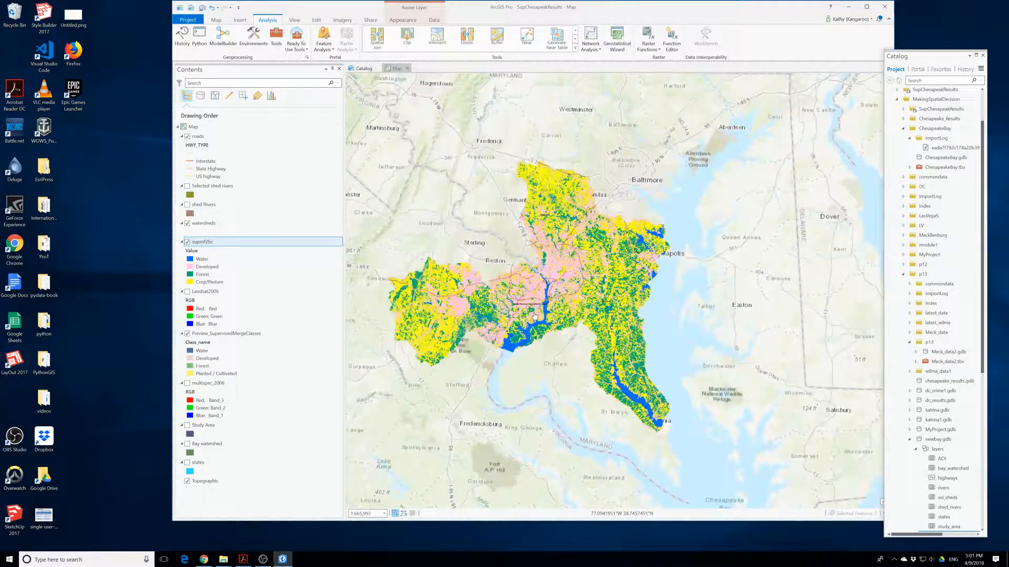
{"action": "left_click", "coordinate": [866, 6]}
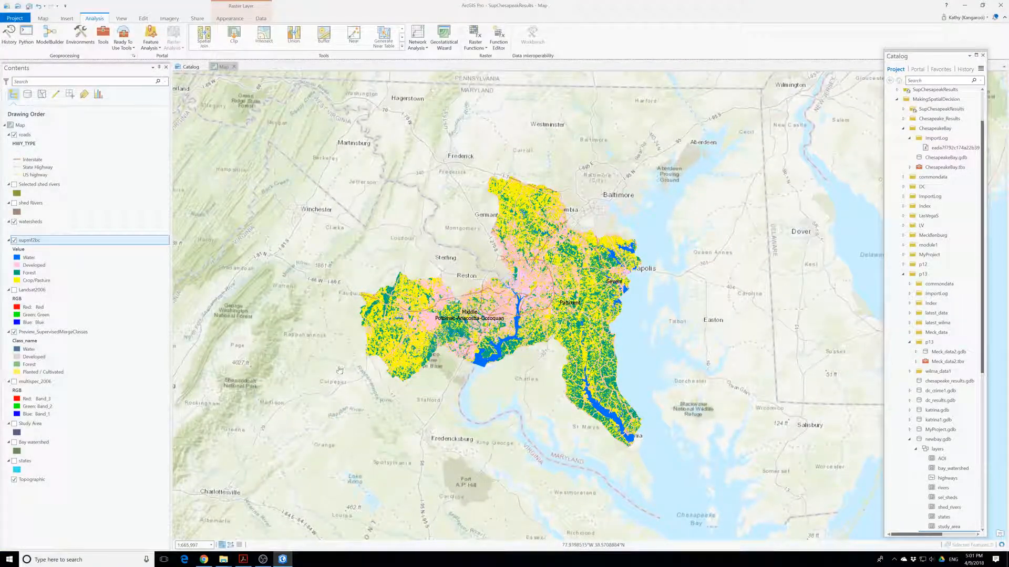
{"action": "left_click", "coordinate": [31, 223]}
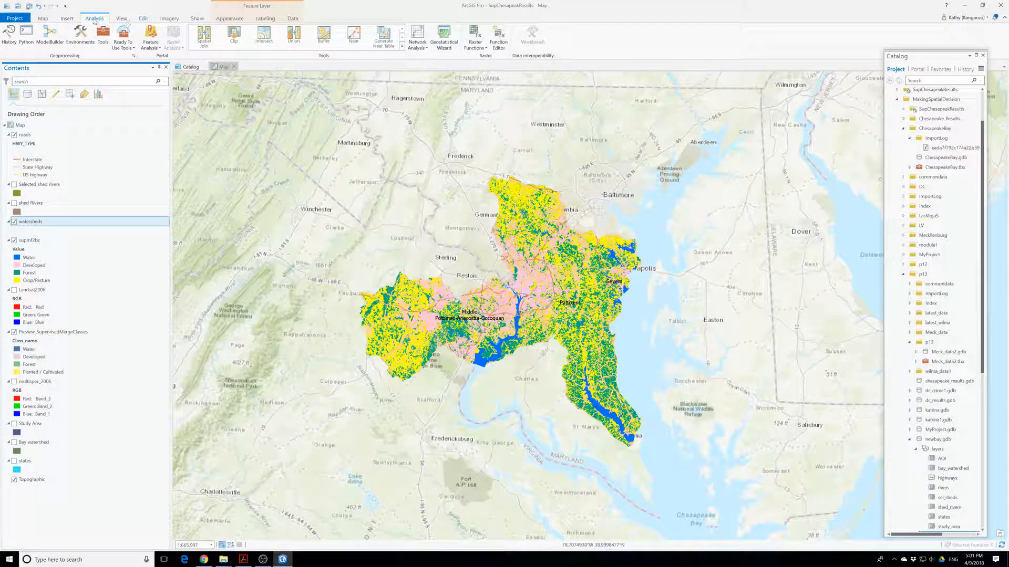
{"action": "left_click", "coordinate": [46, 19]}
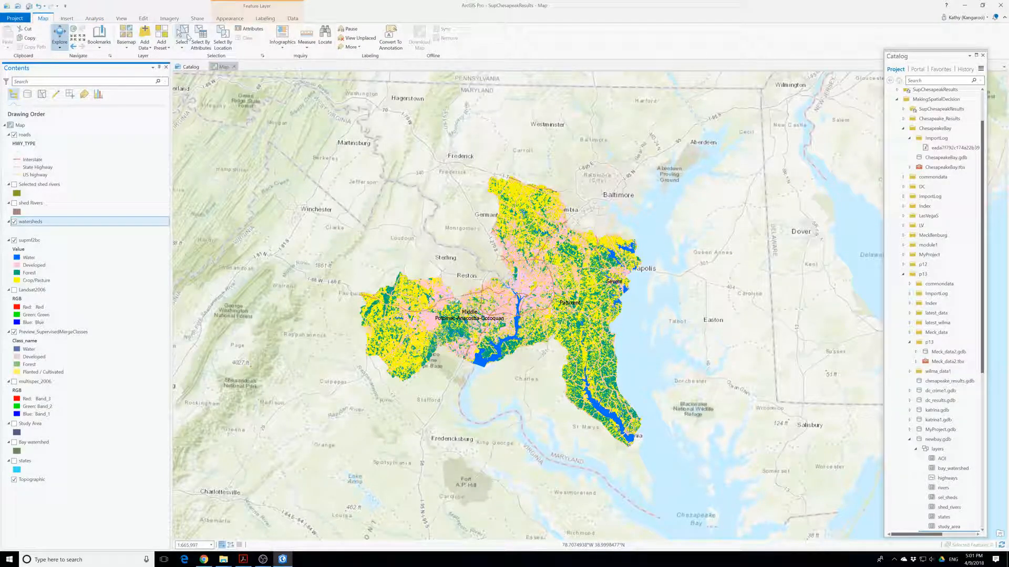
{"action": "left_click", "coordinate": [441, 323]}
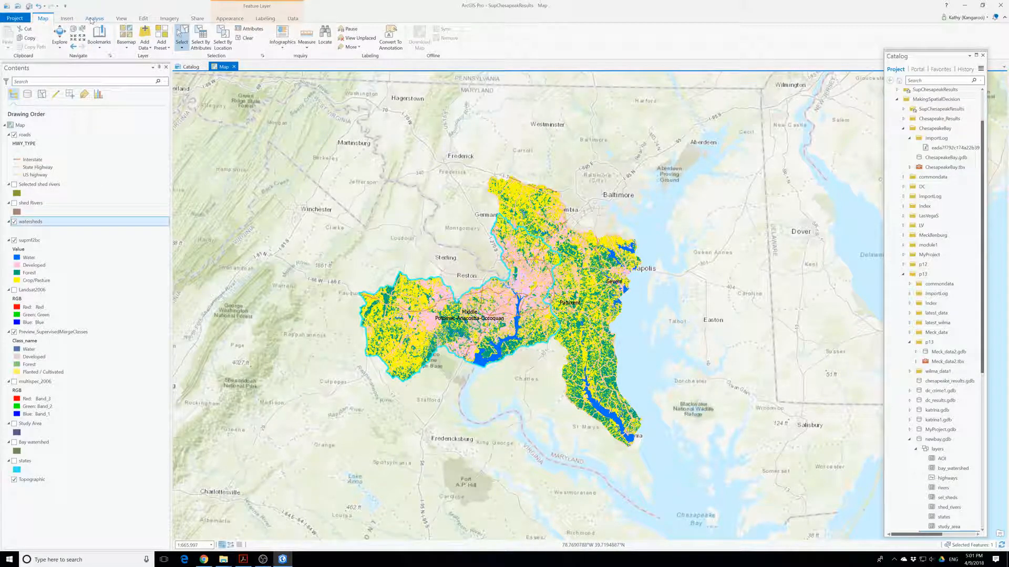
{"action": "left_click", "coordinate": [29, 240]}
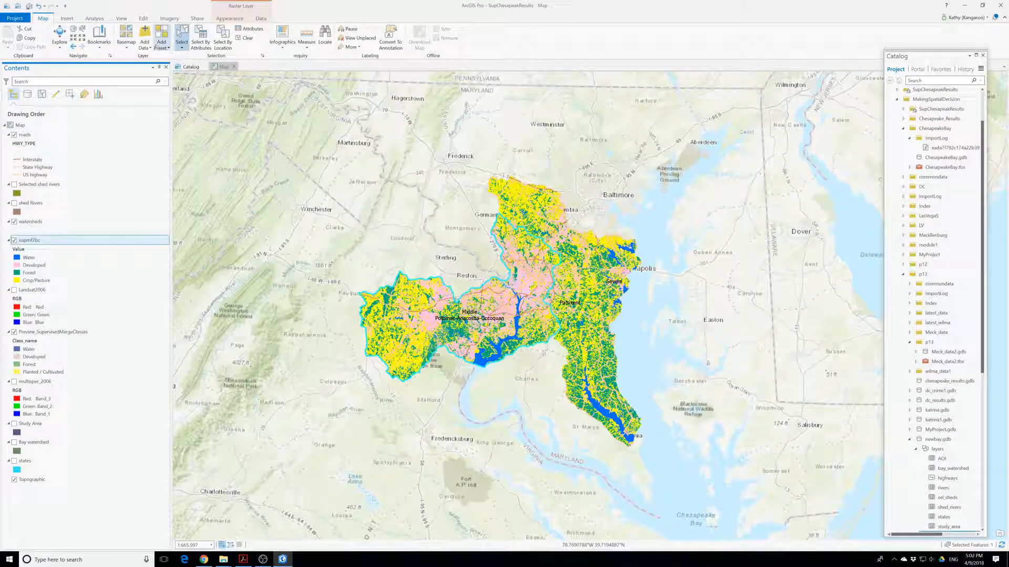
{"action": "left_click", "coordinate": [170, 18]}
{"action": "left_click", "coordinate": [80, 37]}
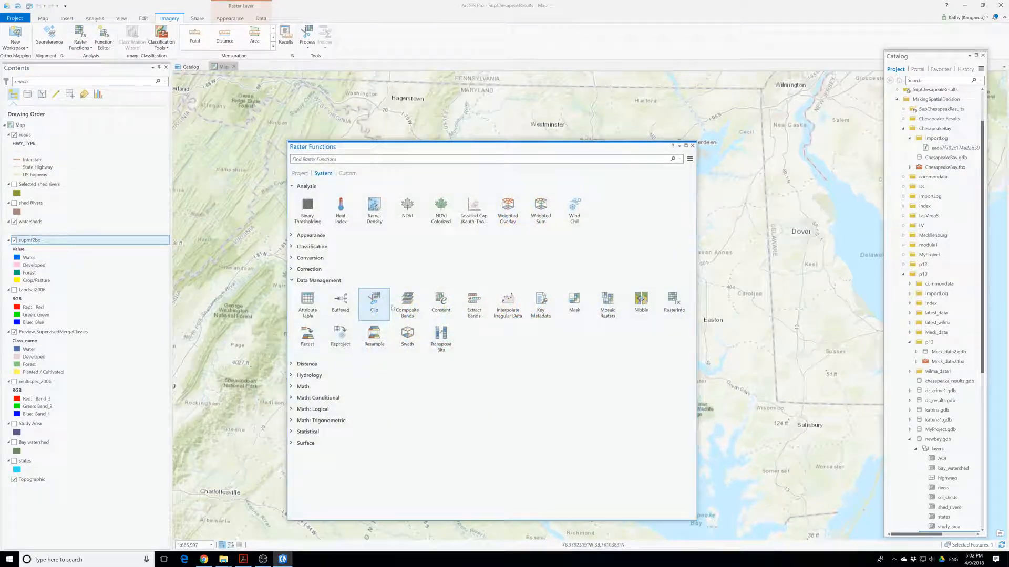
{"action": "left_click", "coordinate": [374, 304]}
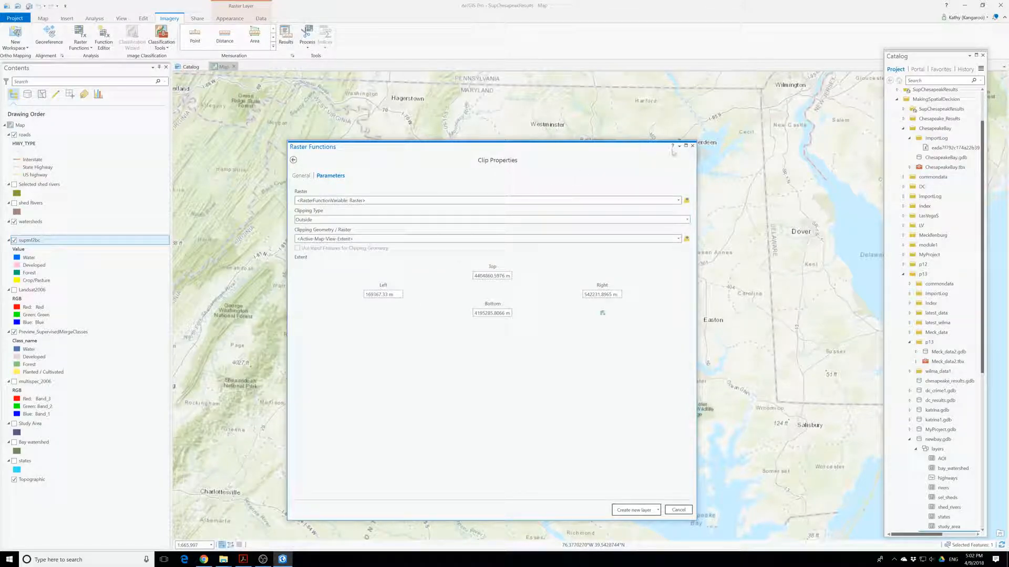
{"action": "left_click", "coordinate": [691, 146]}
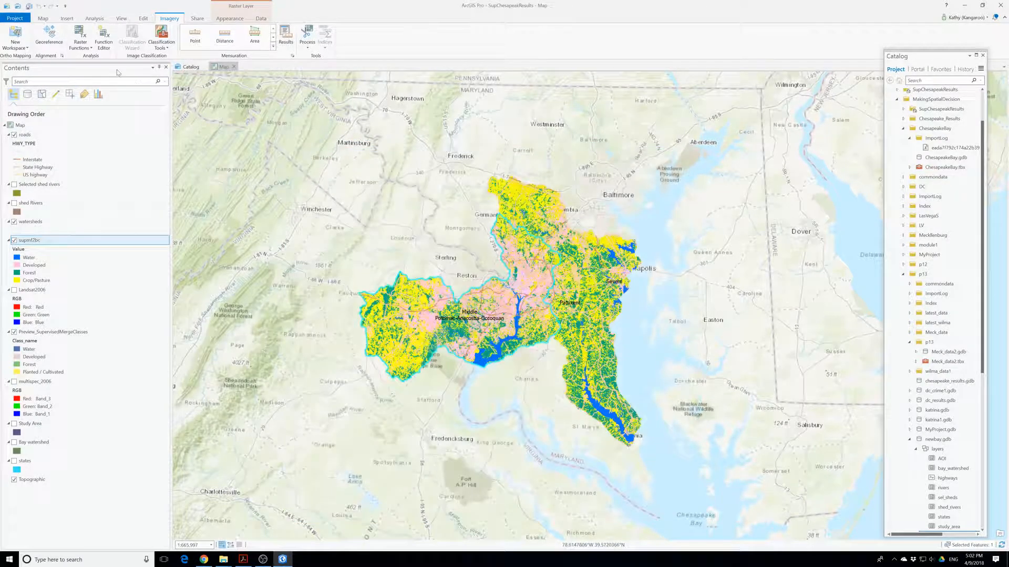
Set up the Extract by Mask tool with supmf2bc as the input raster and watersheds as the mask.
{"action": "left_click", "coordinate": [93, 19]}
{"action": "left_click", "coordinate": [103, 35]}
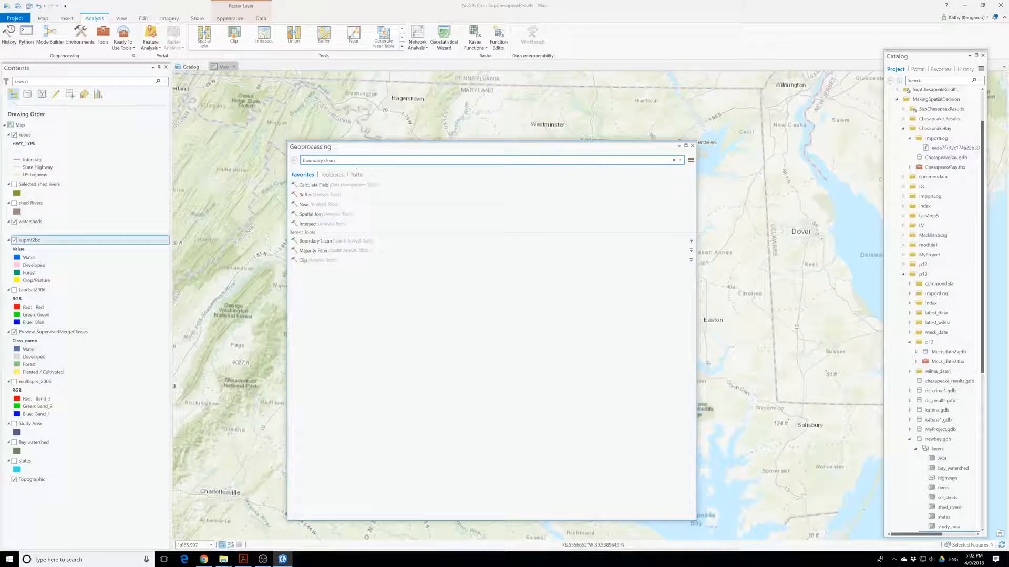
{"action": "type", "text": "extract by masks"}
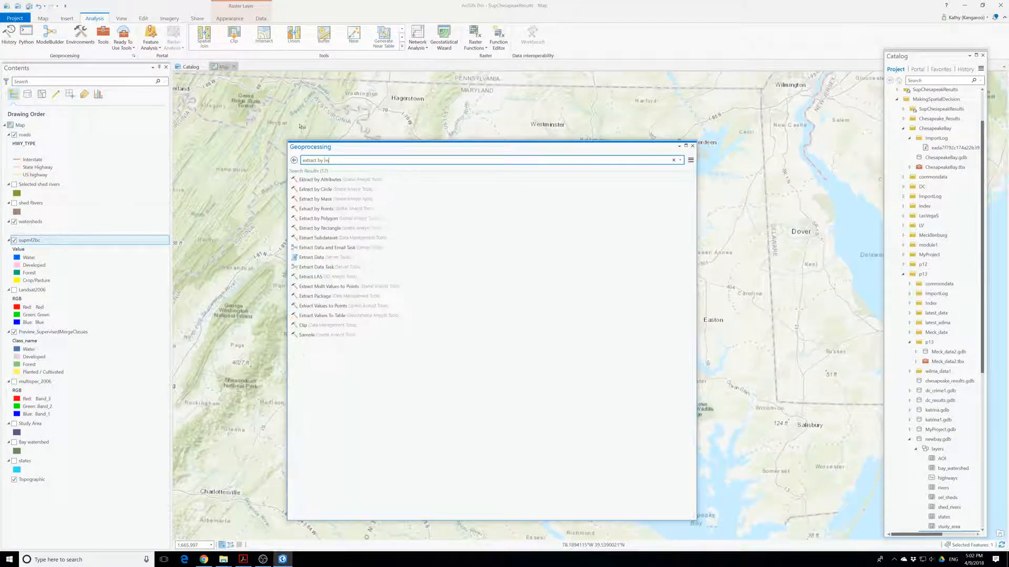
{"action": "left_click", "coordinate": [315, 199]}
{"action": "left_click", "coordinate": [679, 194]}
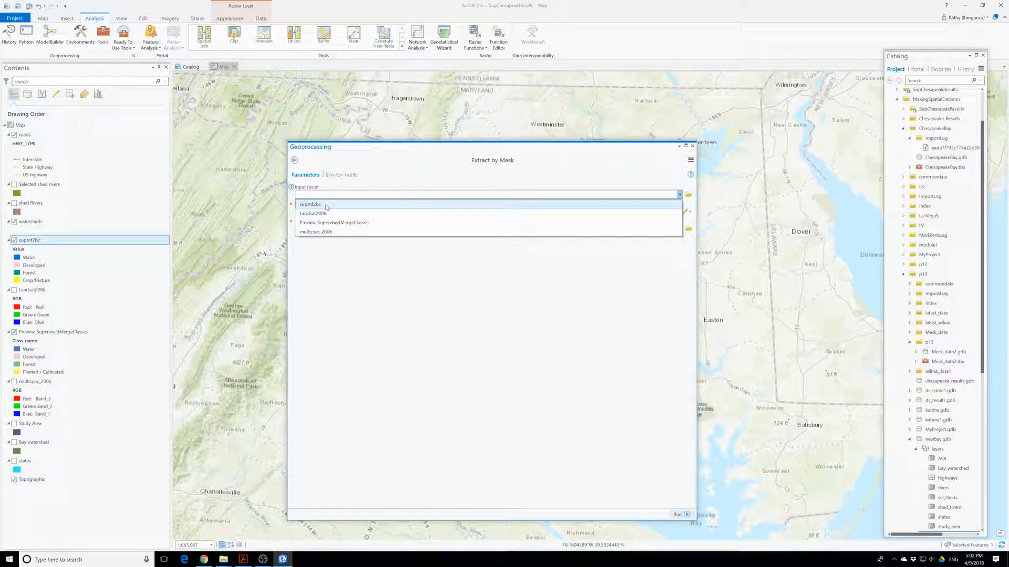
{"action": "left_click", "coordinate": [327, 205]}
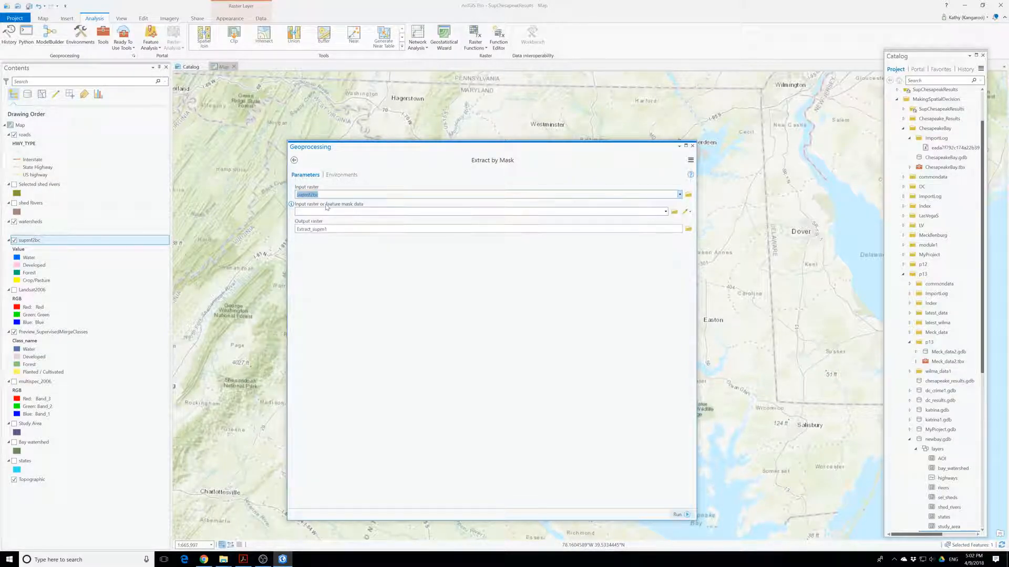
{"action": "left_click", "coordinate": [665, 212]}
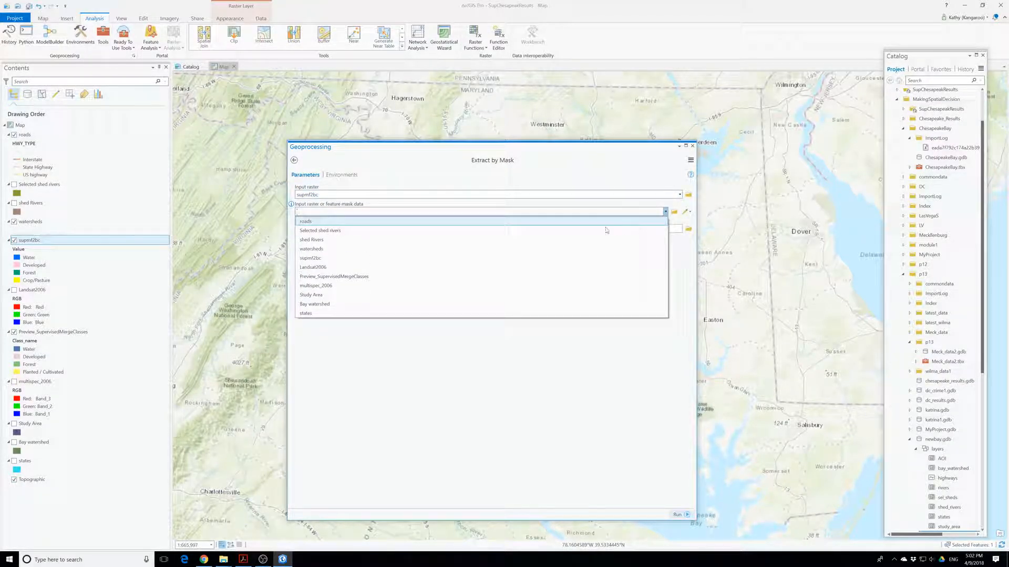
{"action": "left_click", "coordinate": [321, 249]}
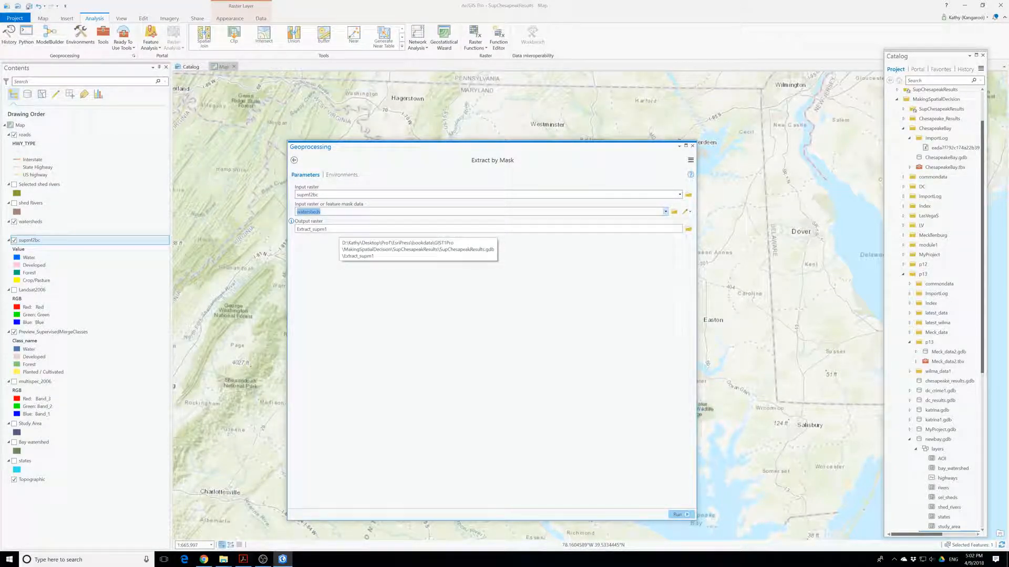
Name the output raster Potomac in the SupChesapeakResults geodatabase and run the extraction.
{"action": "left_click", "coordinate": [339, 229]}
{"action": "double_click", "coordinate": [580, 229]}
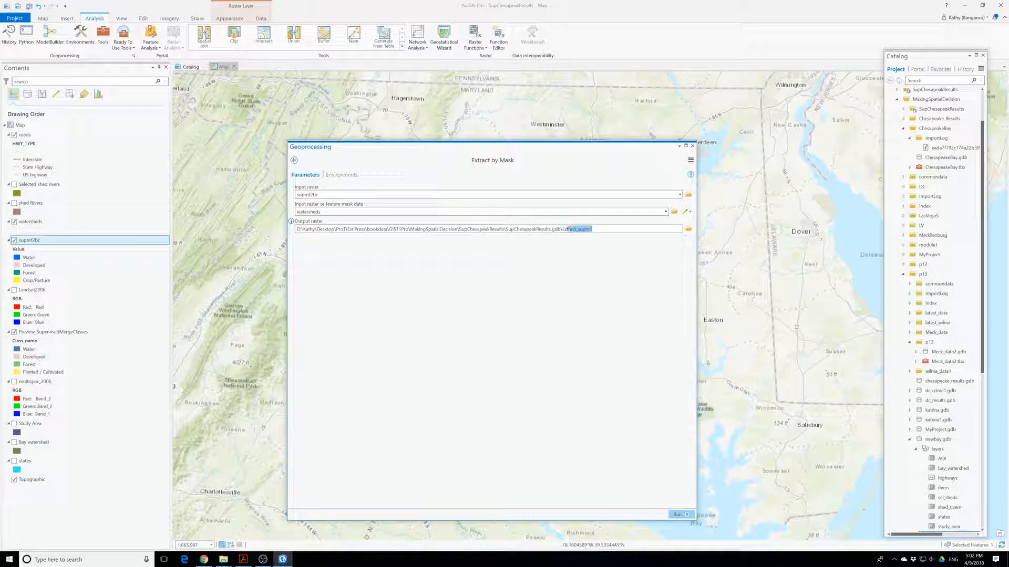
{"action": "type", "text": "E"}
{"action": "type", "text": "otomac"}
{"action": "left_click", "coordinate": [678, 515]}
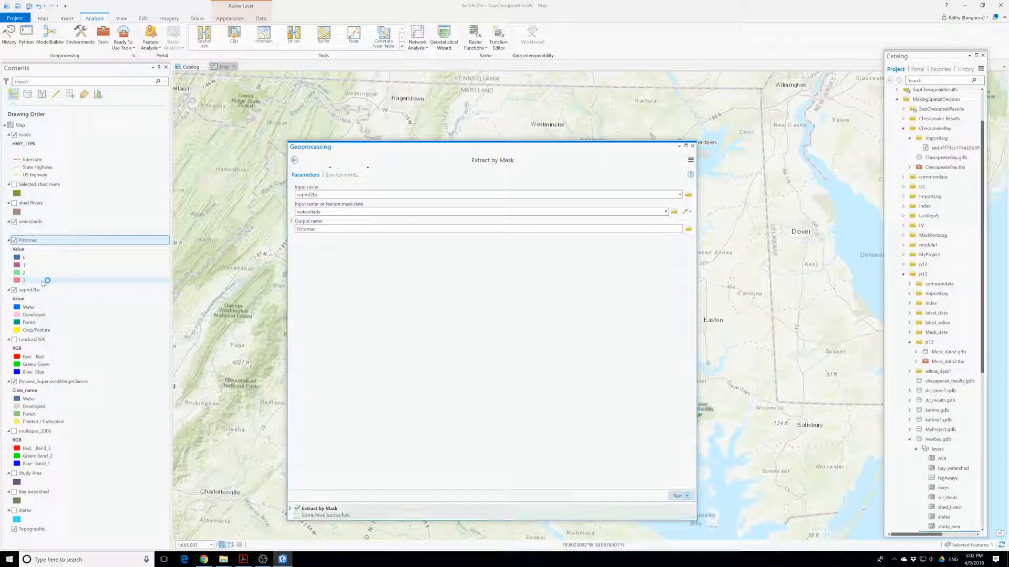
Import the symbology of landcover.lyrx from the SupChesapeakResults folder into the Potomac layer and close the symbology settings.
{"action": "right_click", "coordinate": [30, 240]}
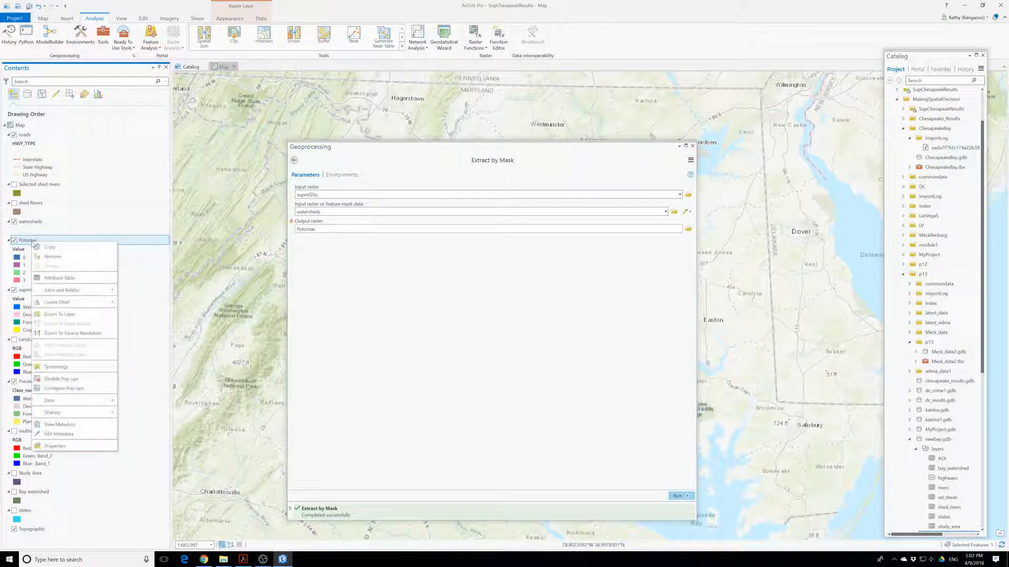
{"action": "left_click", "coordinate": [58, 367]}
{"action": "left_click", "coordinate": [493, 157]}
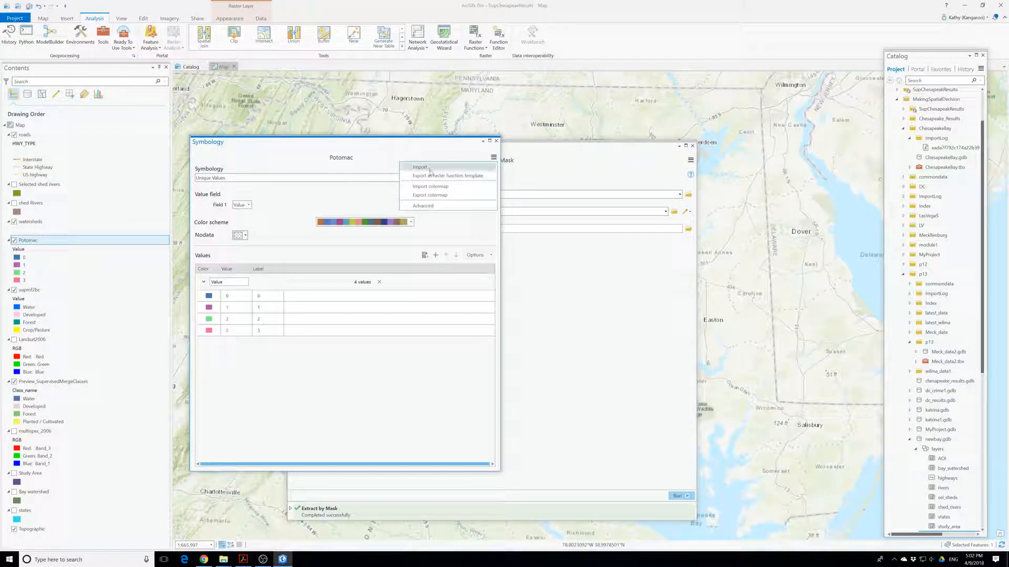
{"action": "left_click", "coordinate": [447, 165]}
{"action": "left_click", "coordinate": [293, 178]}
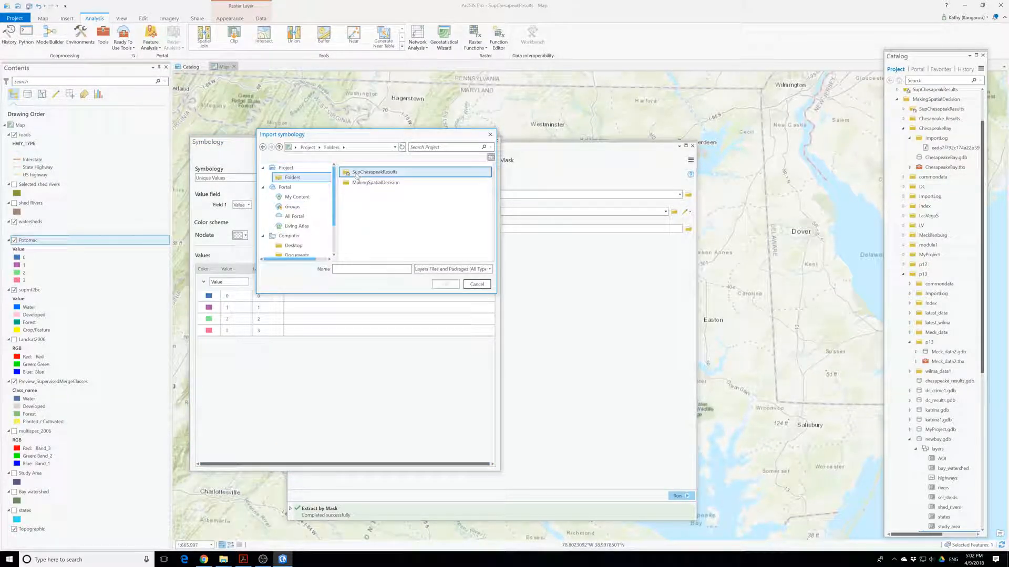
{"action": "double_click", "coordinate": [361, 172]}
{"action": "left_click", "coordinate": [361, 193]}
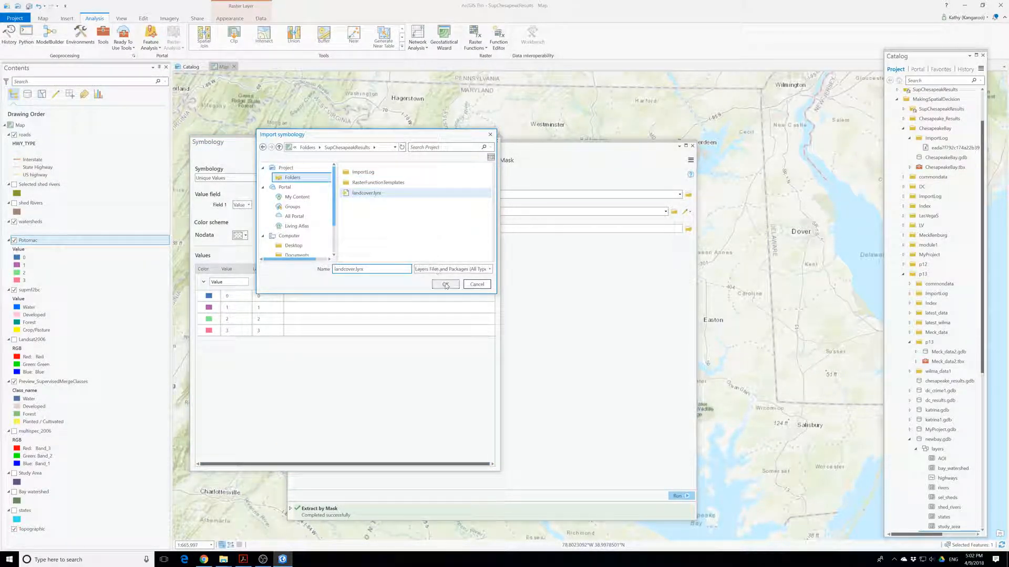
{"action": "left_click", "coordinate": [446, 284]}
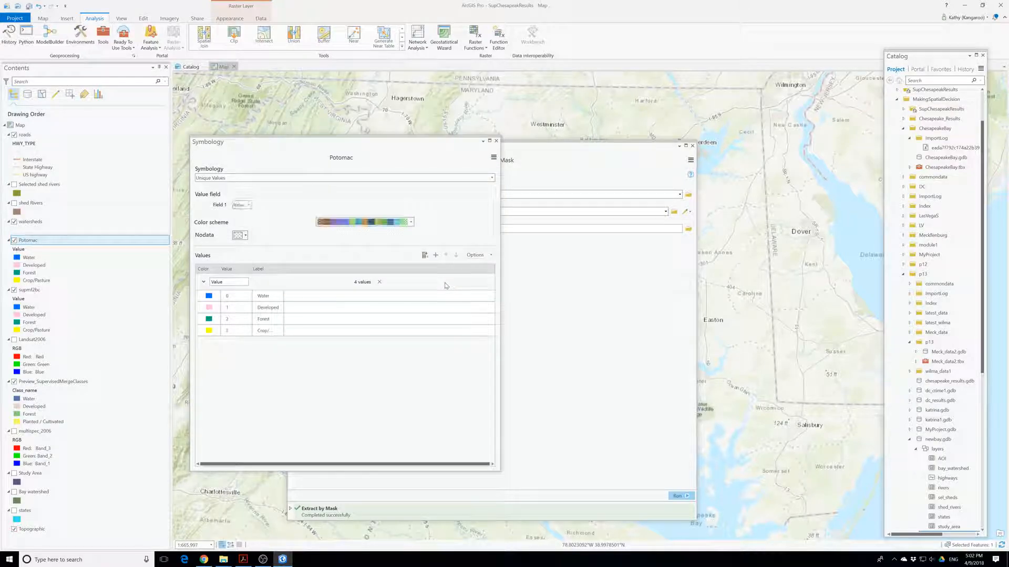
{"action": "left_click", "coordinate": [393, 328]}
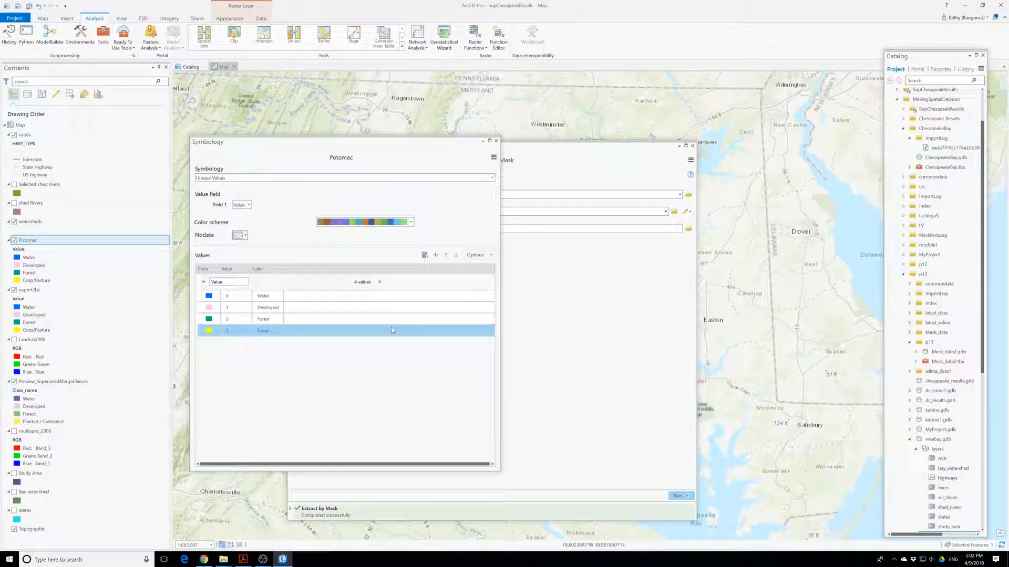
{"action": "left_click", "coordinate": [496, 141]}
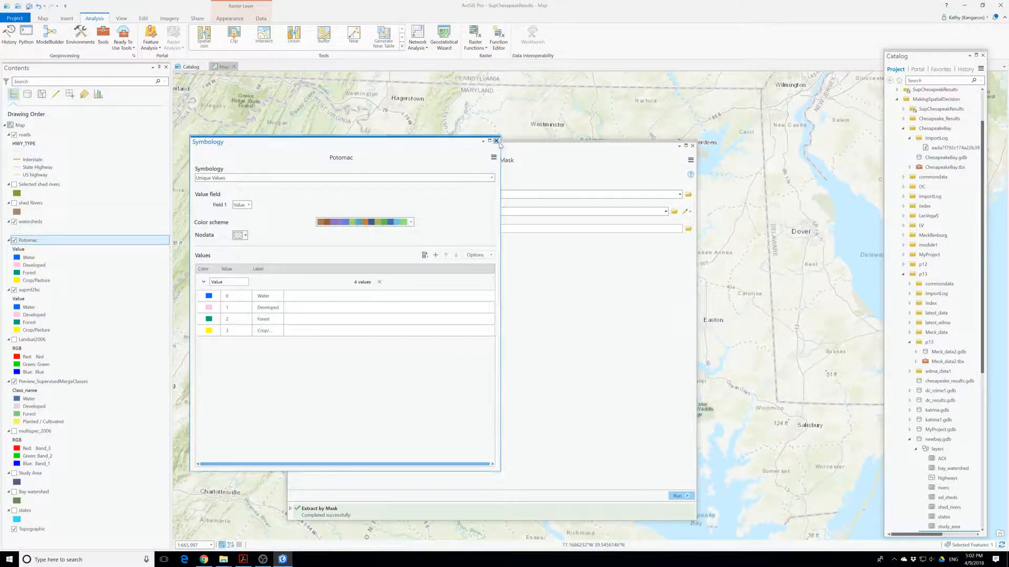
Move the geoprocessing window off the map and select the Patuxent polygon in the watersheds layer.
{"action": "left_click", "coordinate": [409, 155]}
{"action": "left_click_drag", "start_coordinate": [362, 148], "coordinate": [388, 357]}
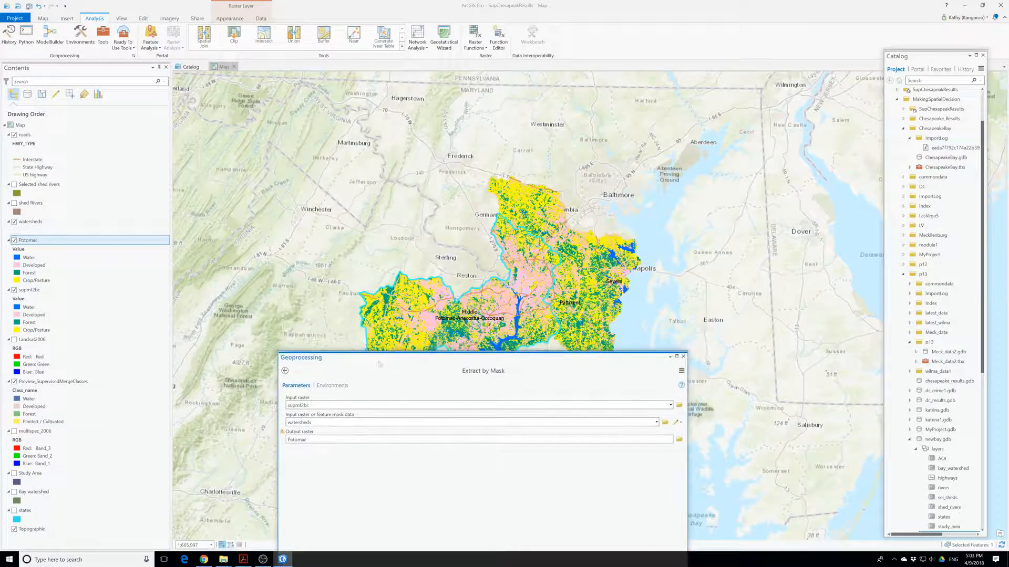
{"action": "left_click", "coordinate": [24, 223]}
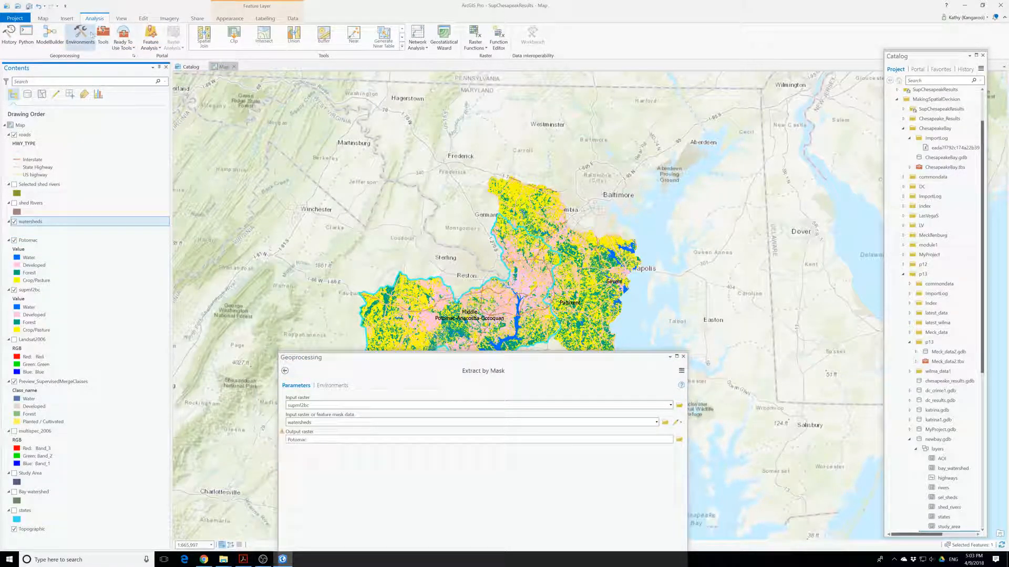
{"action": "left_click", "coordinate": [41, 19]}
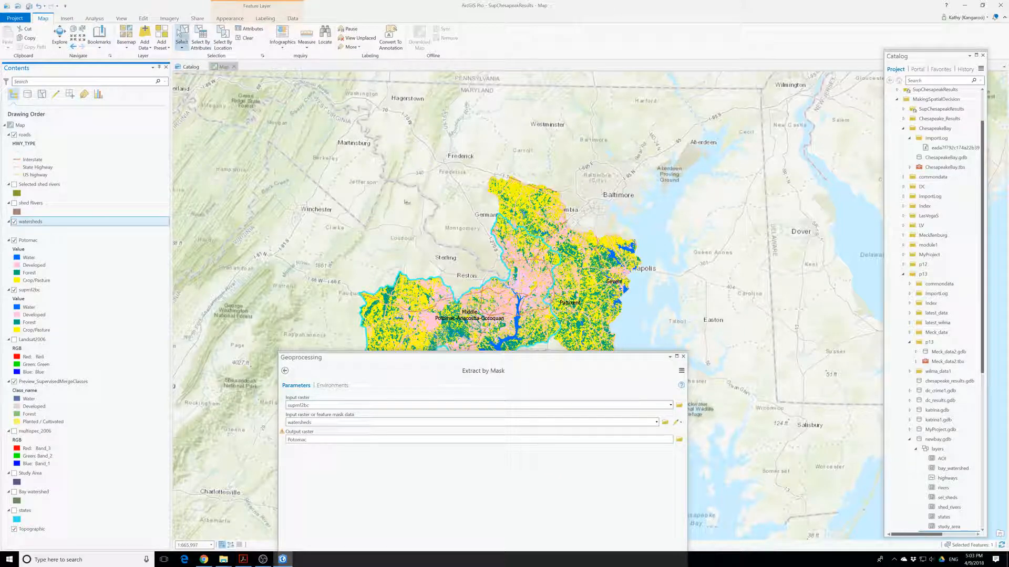
{"action": "left_click", "coordinate": [588, 300]}
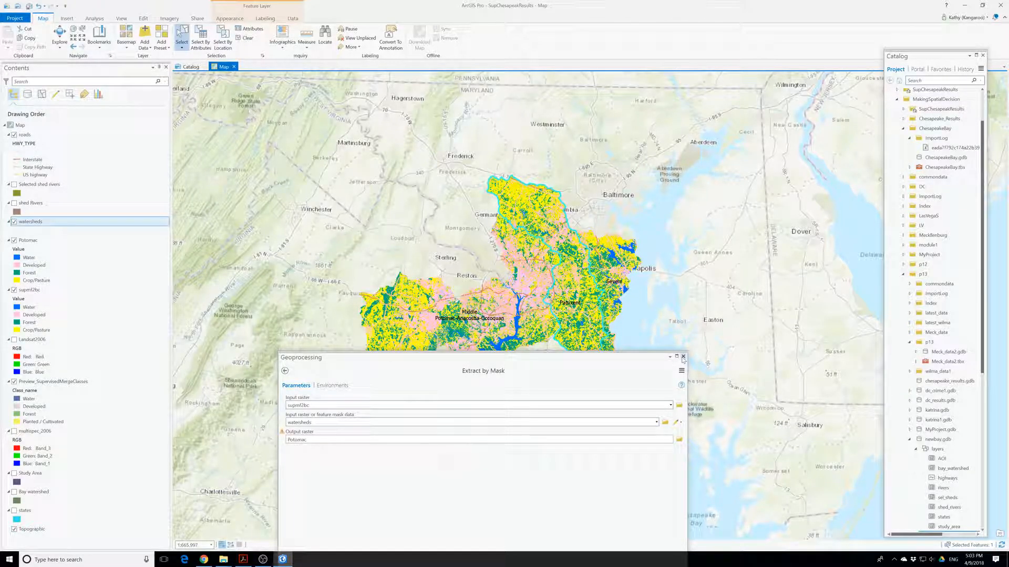
Run Extract by Mask on supmf2bc with the selected watershed, naming the output raster Patuxent.
{"action": "left_click", "coordinate": [514, 364]}
{"action": "left_click_drag", "start_coordinate": [550, 360], "coordinate": [440, 155]}
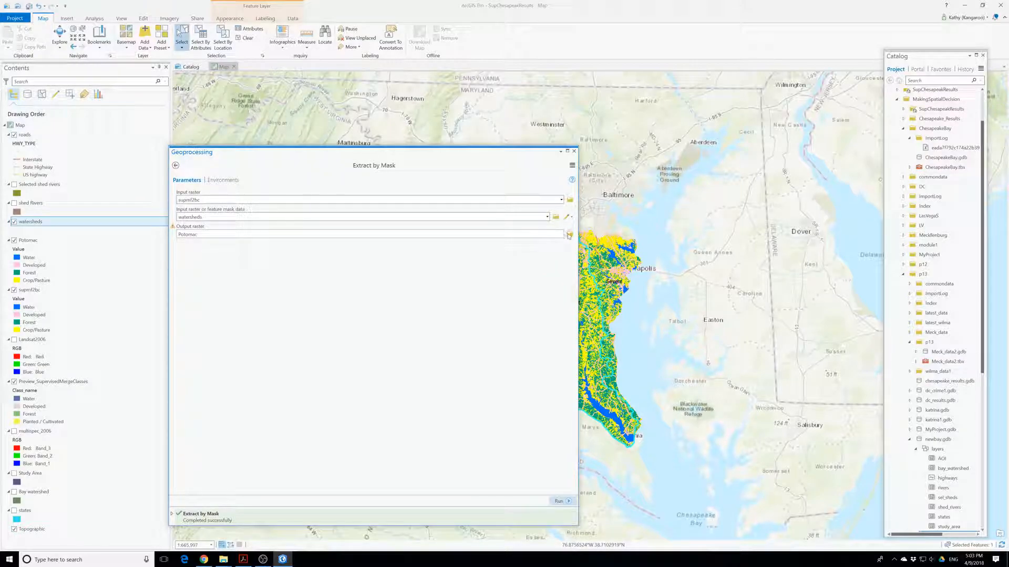
{"action": "left_click", "coordinate": [314, 234]}
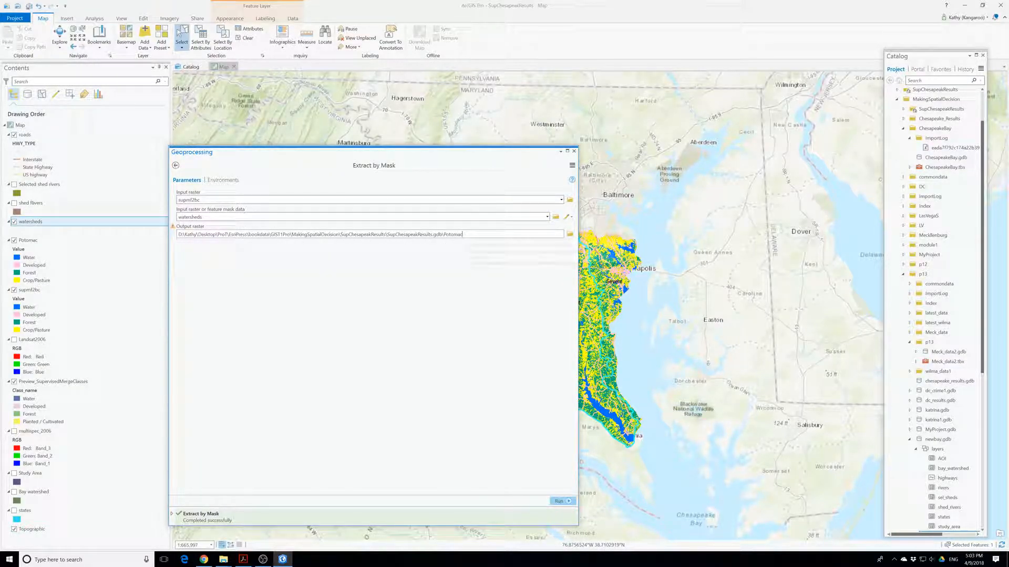
{"action": "key", "text": "BackSpace"}
{"action": "key", "text": "BackSpace"}
{"action": "key", "text": "BackSpace"}
{"action": "key", "text": "BackSpace"}
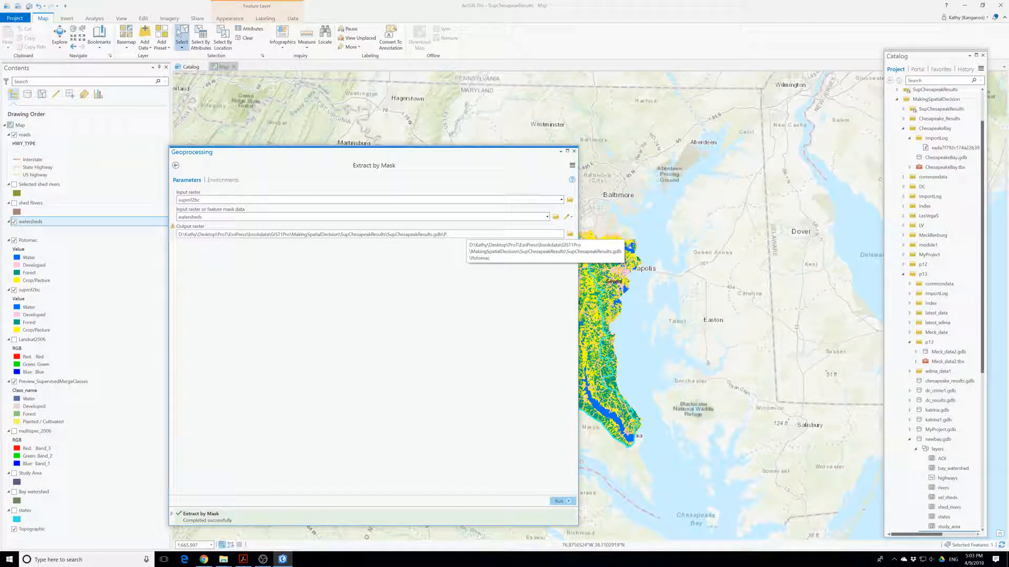
{"action": "type", "text": "atuxent"}
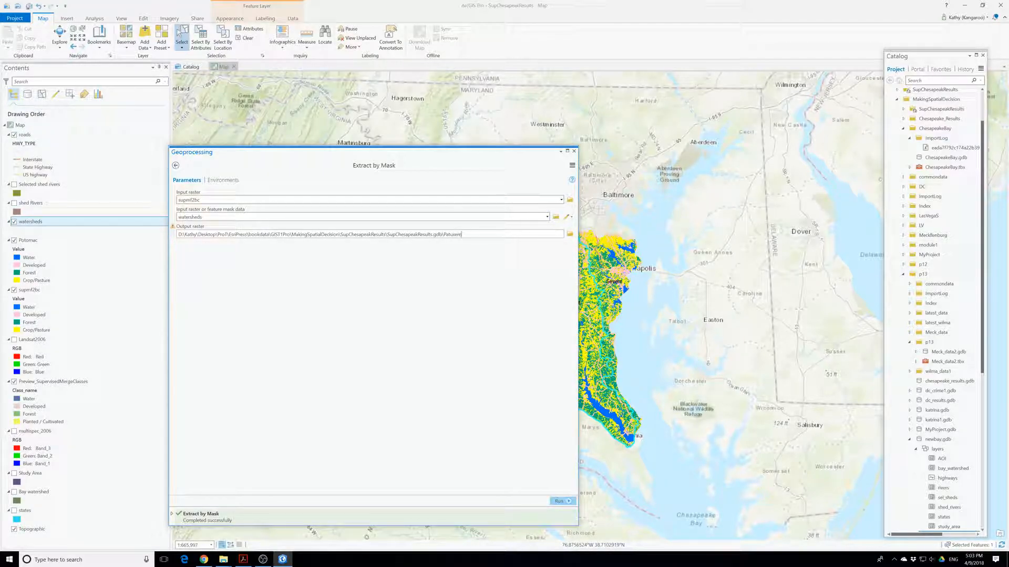
{"action": "left_click", "coordinate": [559, 501]}
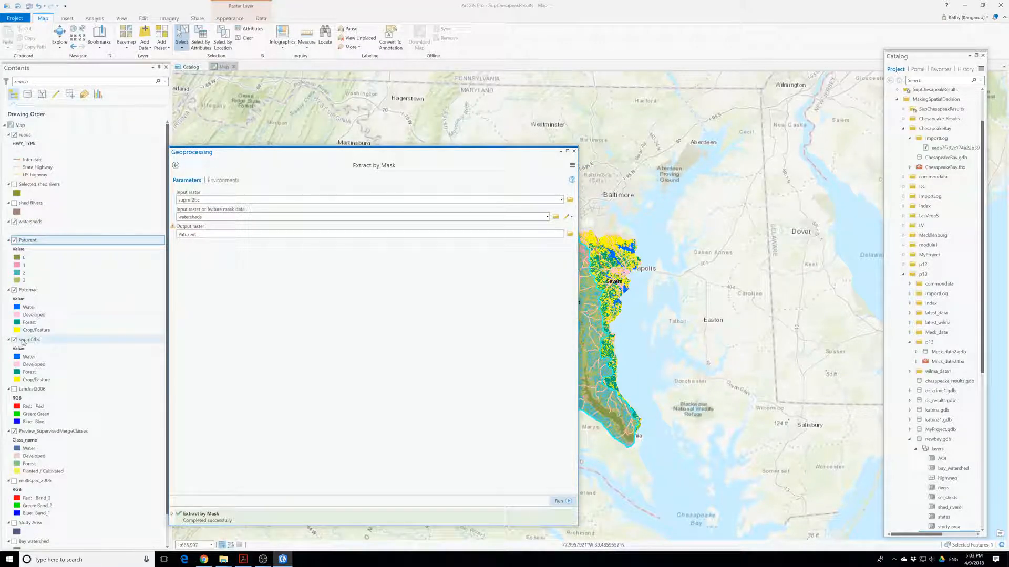
Hide the supmf2bc and Potomac layers and move the geoprocessing window clear of the extracted watershed on the map.
{"action": "left_click", "coordinate": [14, 339]}
{"action": "left_click_drag", "start_coordinate": [269, 153], "coordinate": [756, 183]}
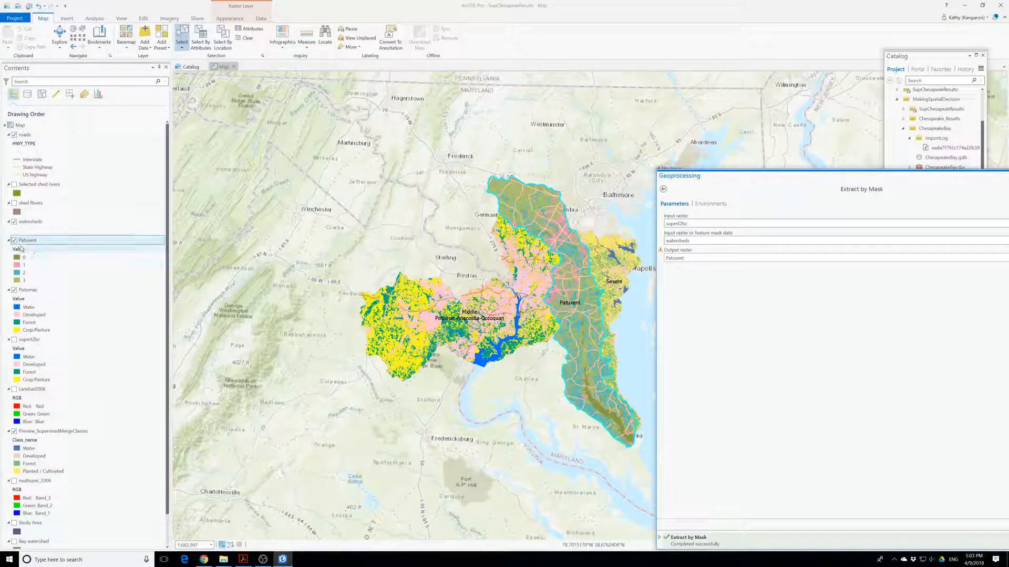
{"action": "left_click", "coordinate": [14, 291]}
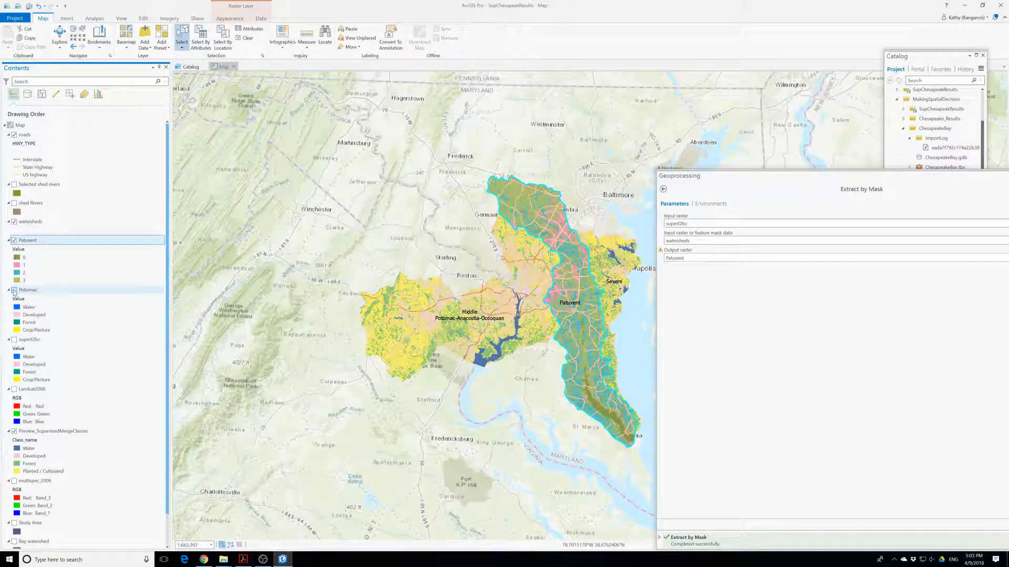
Hide the Preview_SupervisedMergeClasses layer and import the symbology of landcover.lyrx from the SupChesapeakResults folder into the Patuxent layer.
{"action": "left_click", "coordinate": [14, 431]}
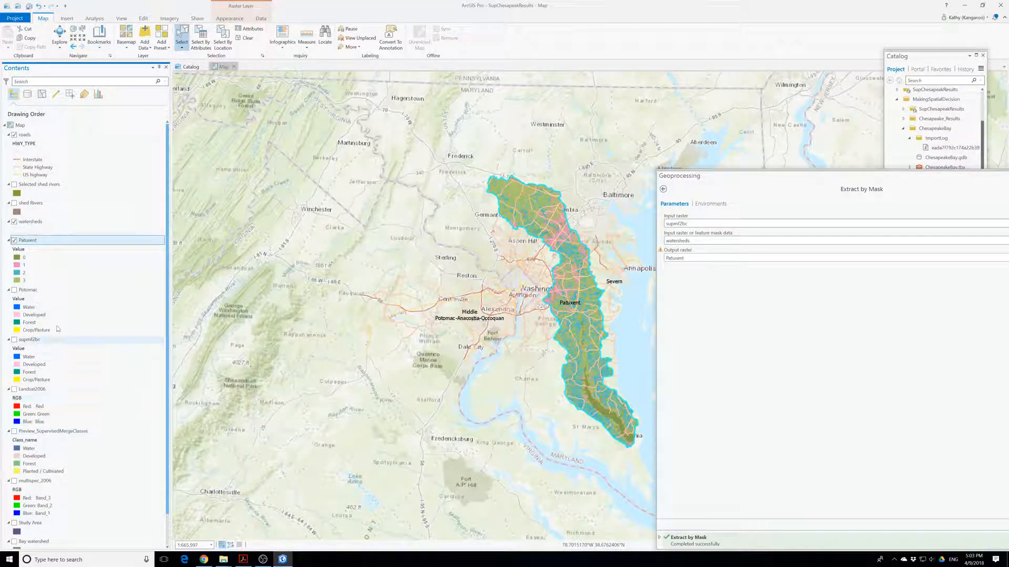
{"action": "right_click", "coordinate": [26, 243]}
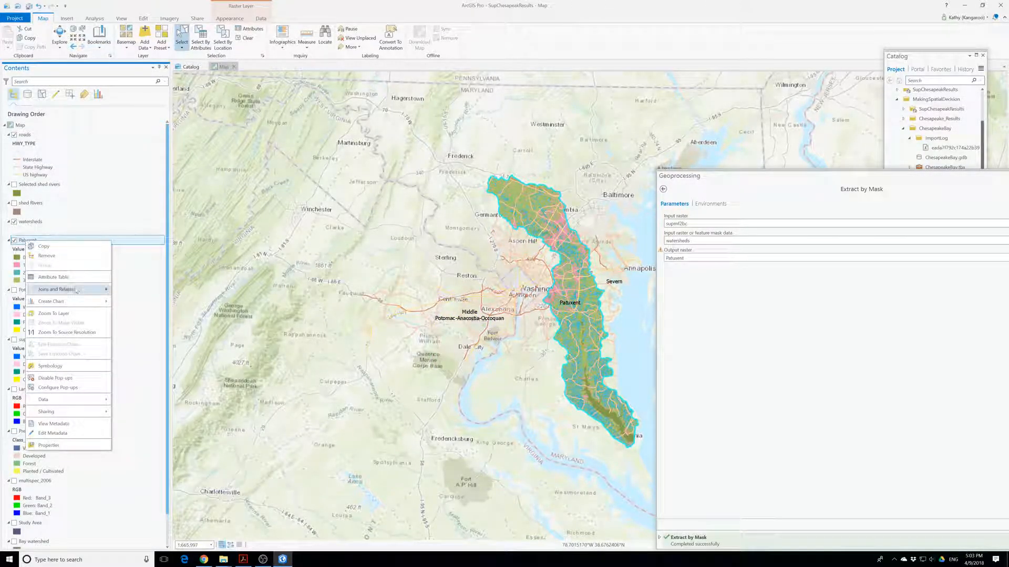
{"action": "left_click", "coordinate": [50, 366]}
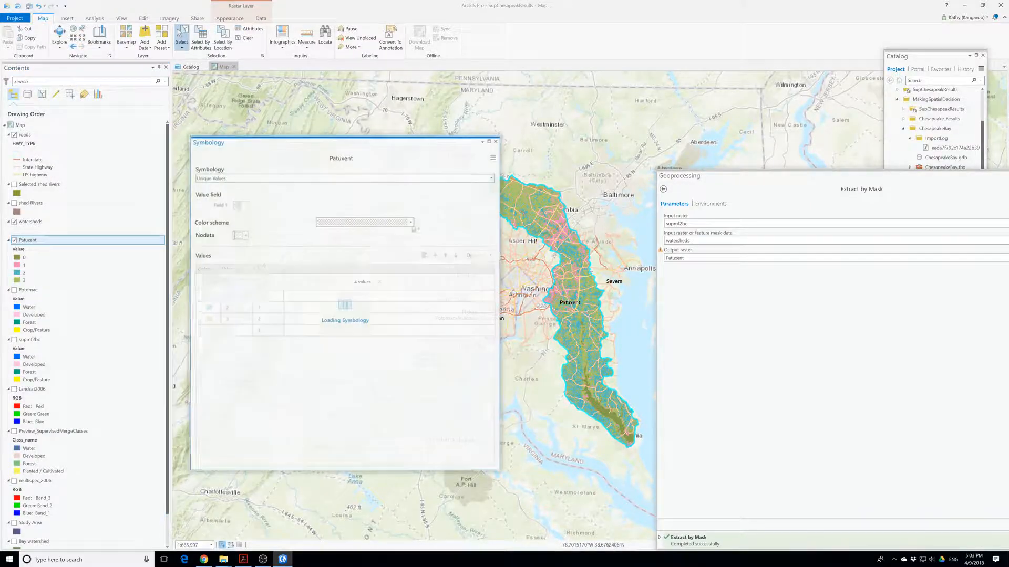
{"action": "left_click", "coordinate": [493, 157]}
{"action": "left_click", "coordinate": [442, 174]}
{"action": "double_click", "coordinate": [359, 172]}
{"action": "double_click", "coordinate": [363, 172]}
{"action": "left_click", "coordinate": [362, 194]}
{"action": "left_click", "coordinate": [444, 284]}
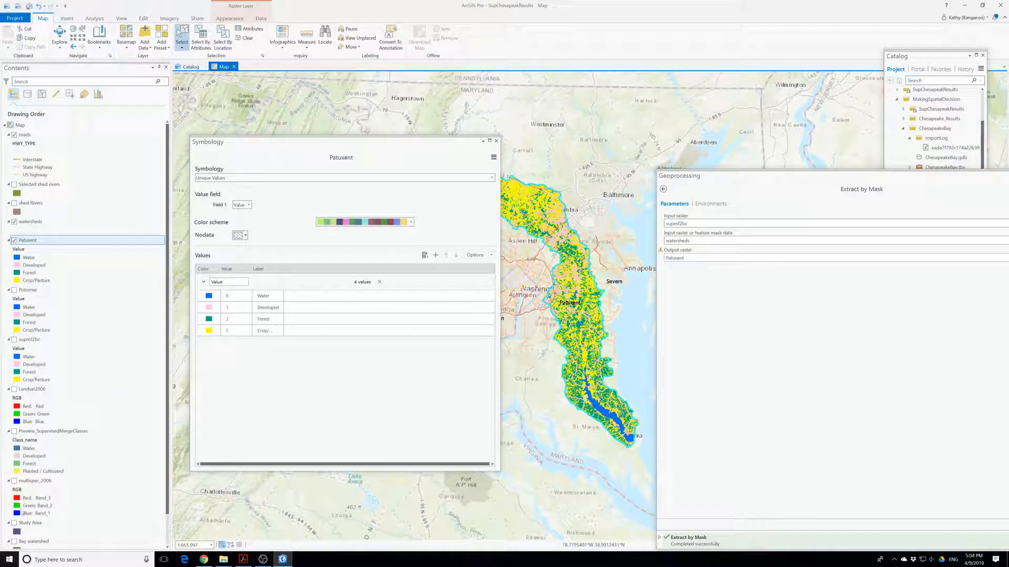
Show the supmf2bc layer again and select the Severn polygon in the watersheds layer.
{"action": "left_click", "coordinate": [63, 222]}
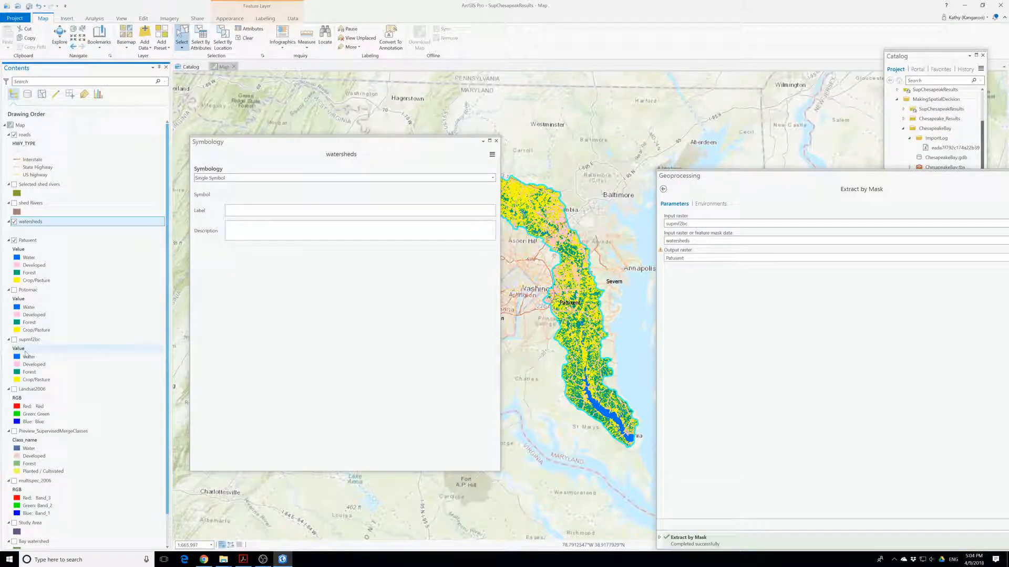
{"action": "left_click", "coordinate": [14, 340]}
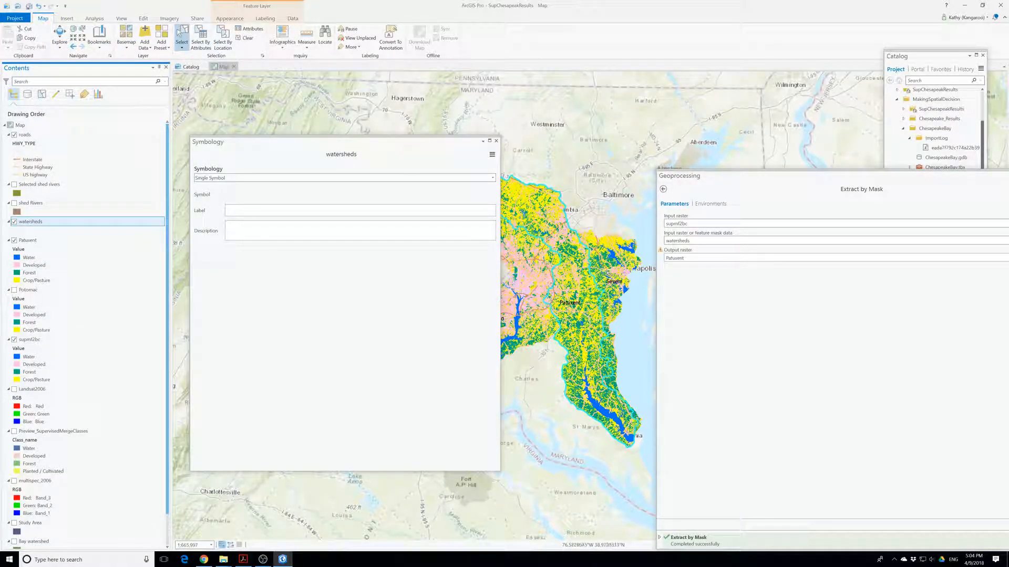
{"action": "left_click", "coordinate": [608, 274]}
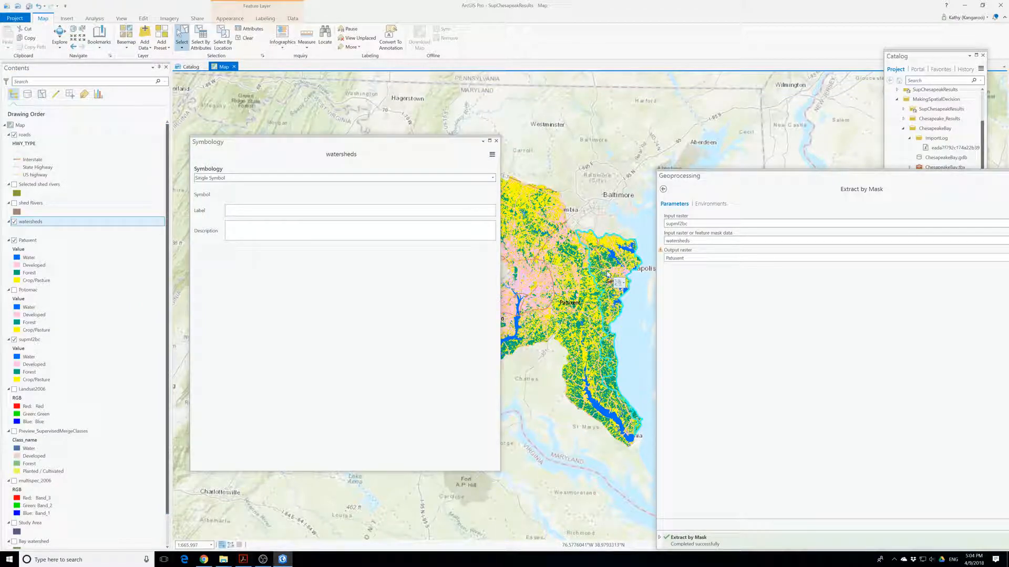
Run Extract by Mask on supmf2bc with the selected watershed, naming the output raster Severn, and hide the supmf2bc layer.
{"action": "left_click", "coordinate": [748, 187]}
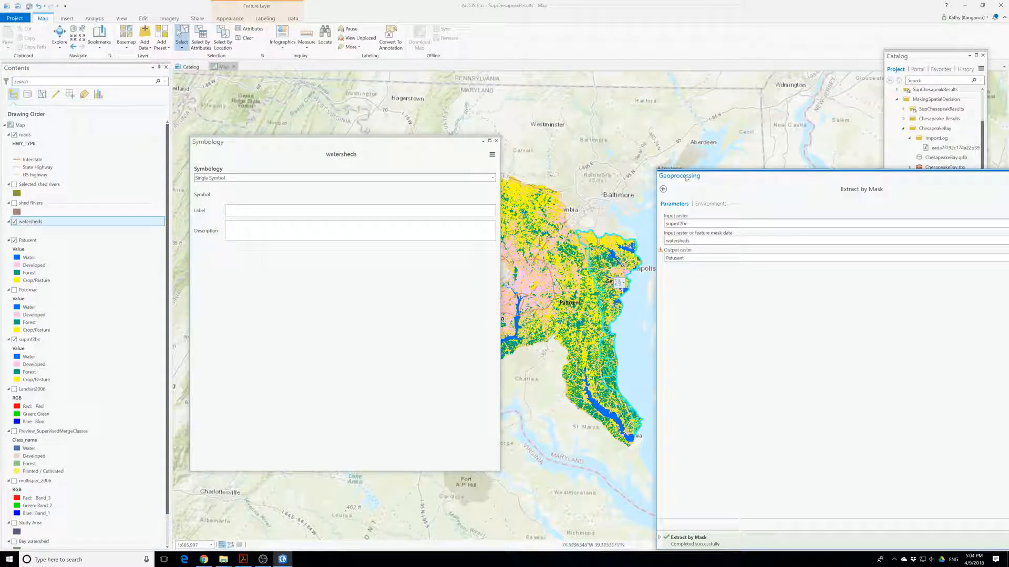
{"action": "left_click_drag", "start_coordinate": [730, 178], "coordinate": [668, 154]}
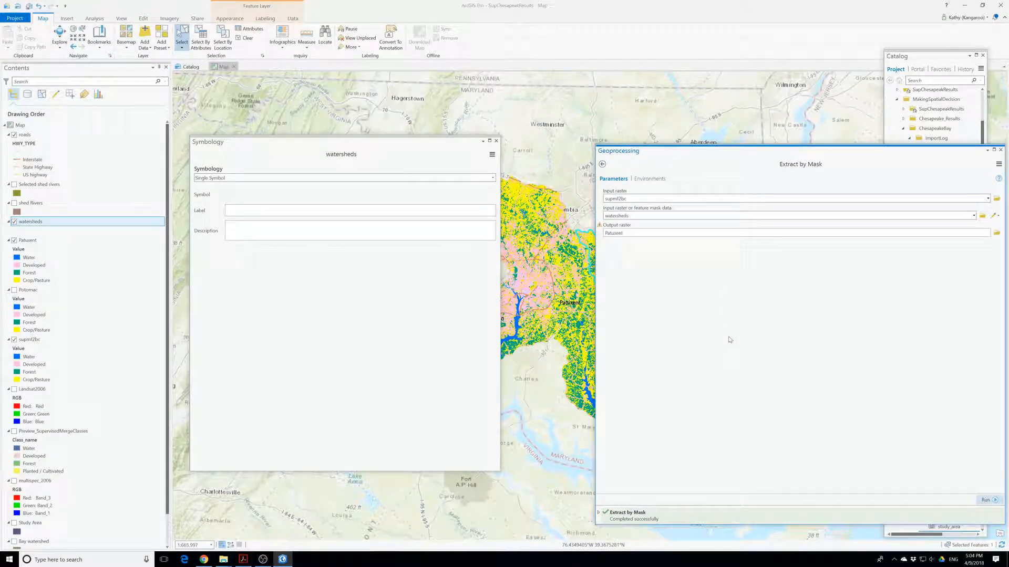
{"action": "left_click_drag", "start_coordinate": [632, 233], "coordinate": [877, 234]}
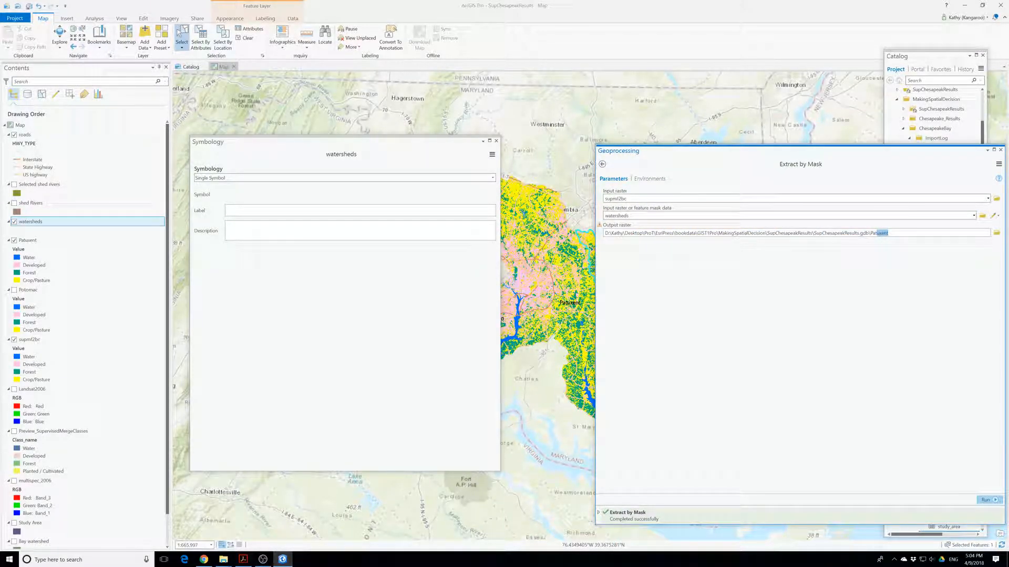
{"action": "type", "text": "Severn"}
{"action": "key", "text": "Return"}
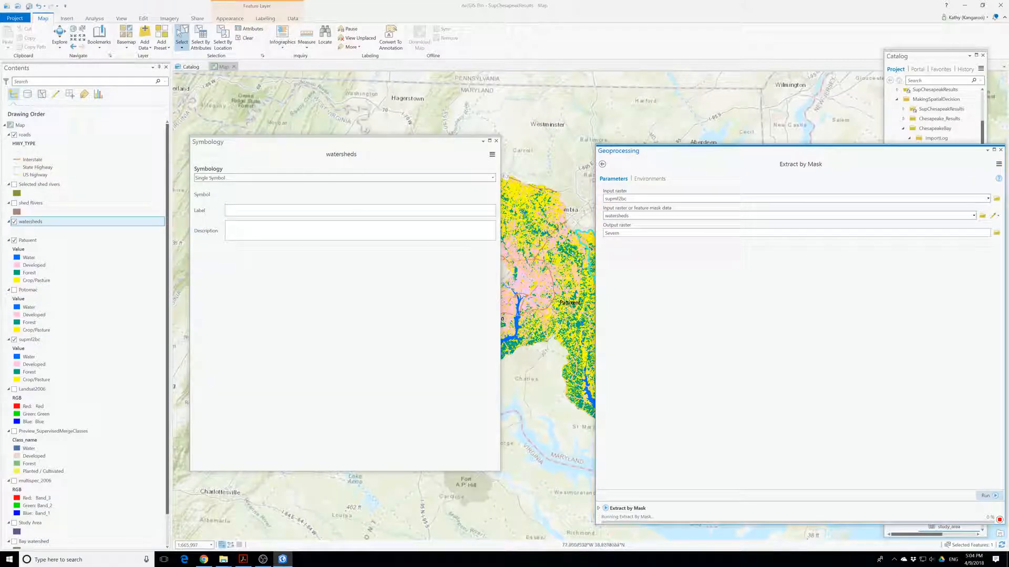
{"action": "left_click", "coordinate": [14, 340]}
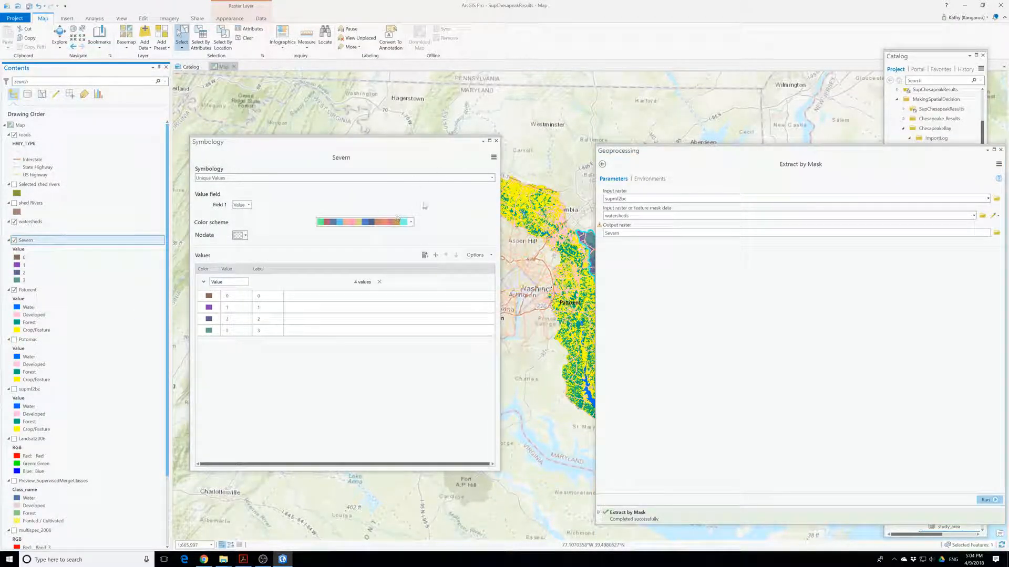
Import the symbology of landcover.lyrx from the SupChesapeakResults folder into the Severn layer.
{"action": "left_click", "coordinate": [496, 159]}
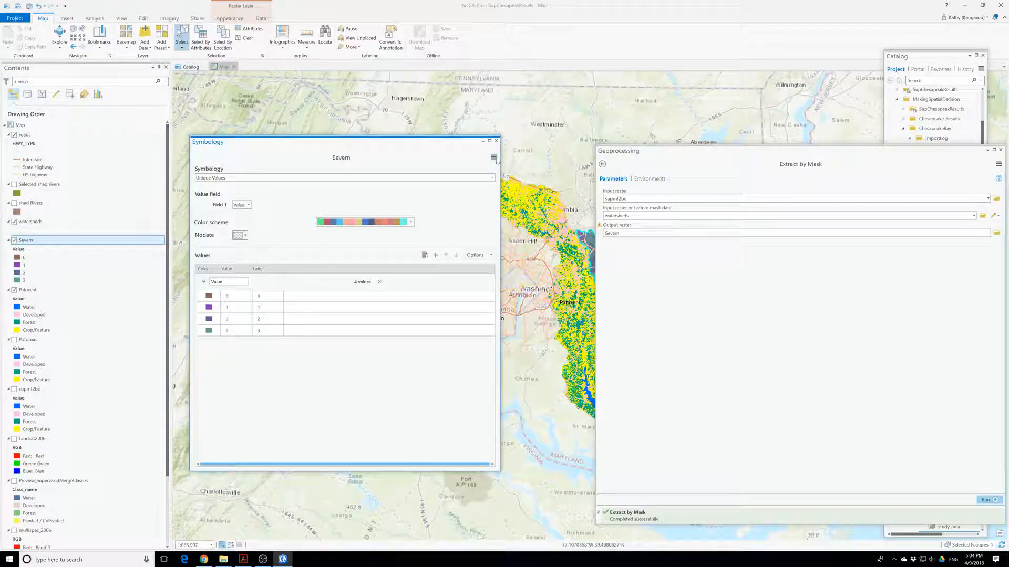
{"action": "left_click", "coordinate": [493, 158]}
{"action": "left_click", "coordinate": [462, 168]}
{"action": "left_click", "coordinate": [366, 176]}
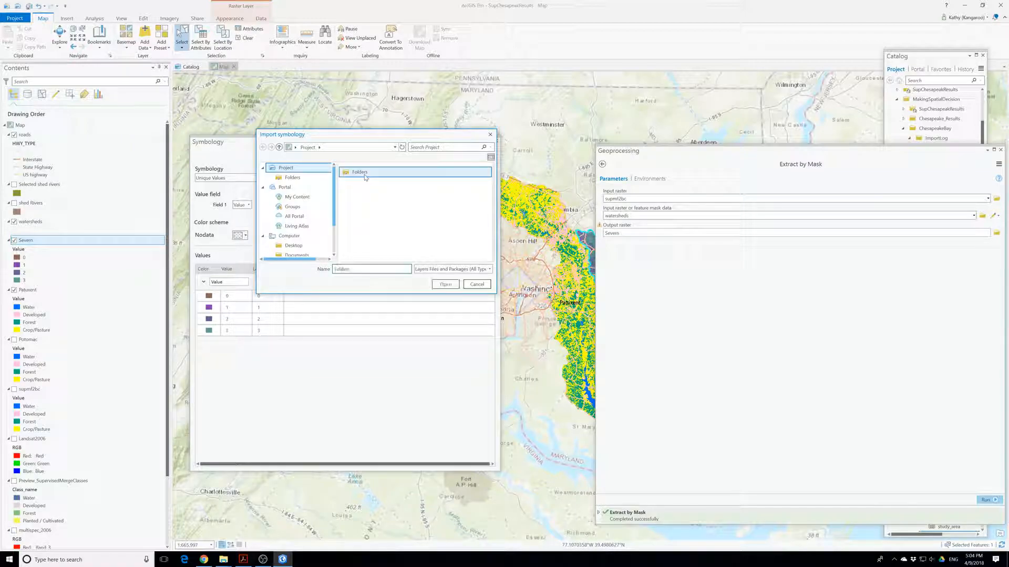
{"action": "double_click", "coordinate": [366, 172]}
{"action": "double_click", "coordinate": [366, 172]}
{"action": "left_click", "coordinate": [366, 192]}
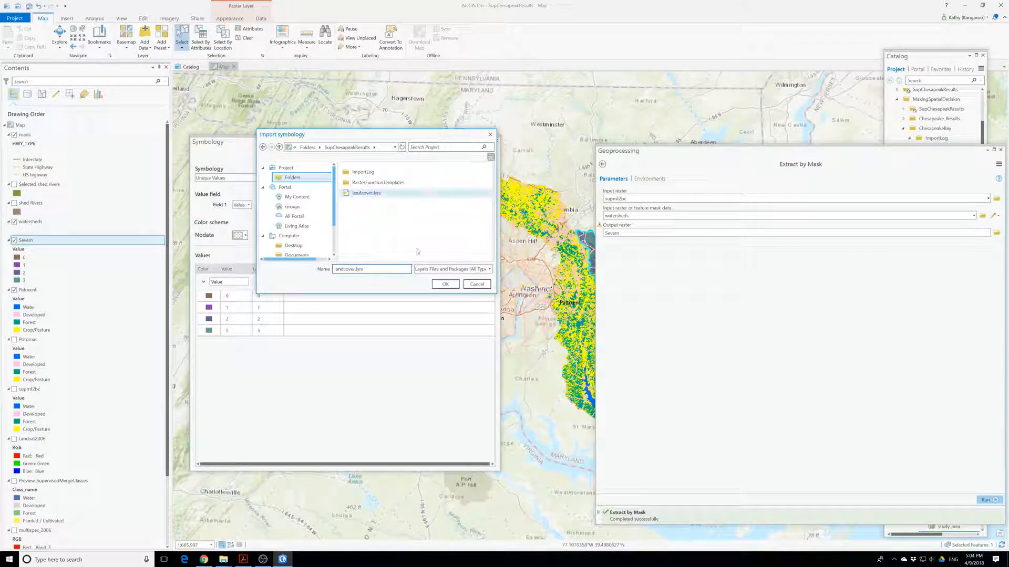
{"action": "left_click", "coordinate": [445, 284]}
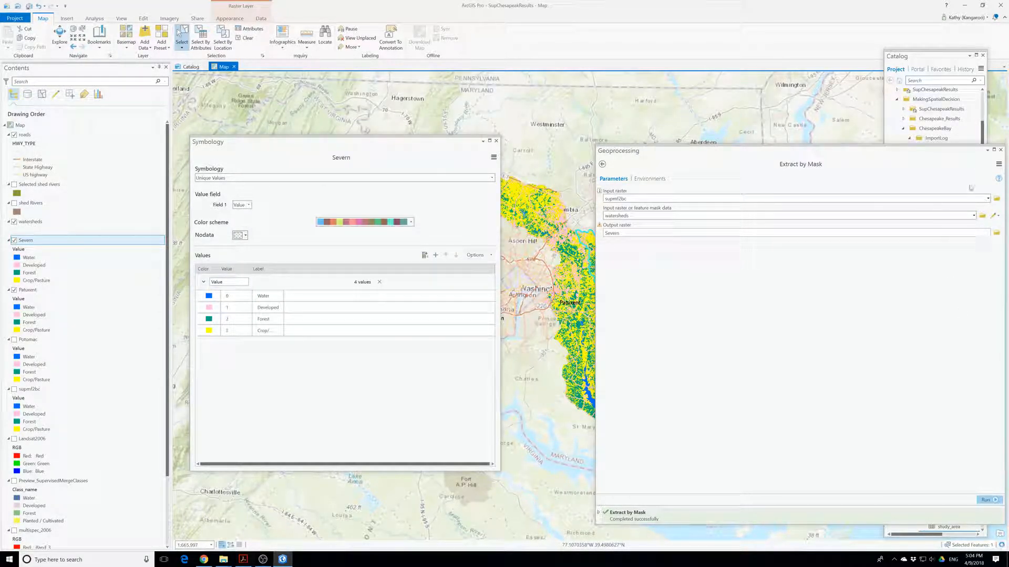
Close the geoprocessing and symbology windows and display the Severn, Patuxent and Potomac layers together on the map.
{"action": "left_click", "coordinate": [1000, 150]}
{"action": "left_click", "coordinate": [15, 290]}
{"action": "left_click", "coordinate": [14, 290]}
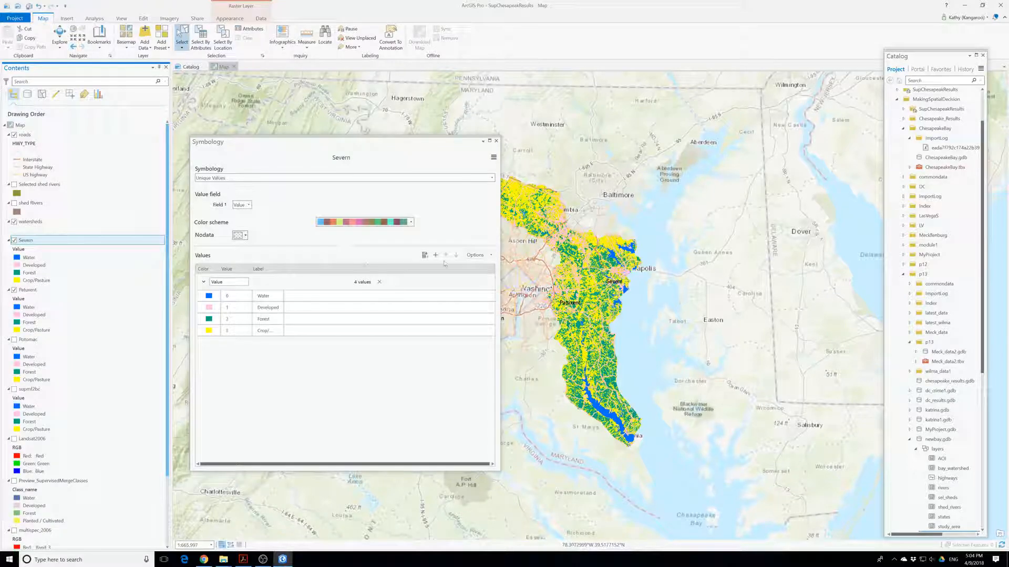
{"action": "left_click", "coordinate": [496, 140]}
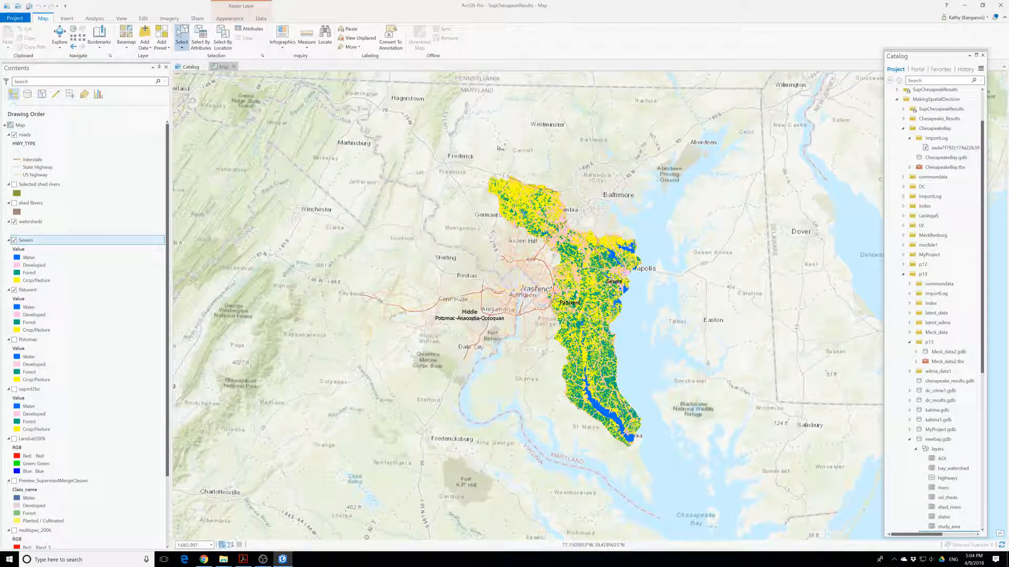
{"action": "left_click", "coordinate": [14, 290]}
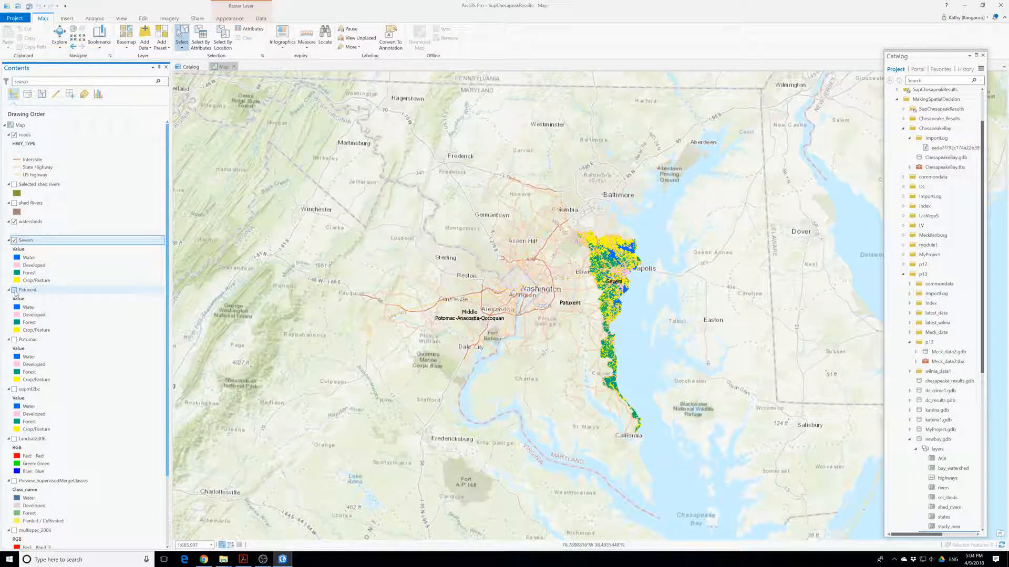
{"action": "left_click", "coordinate": [14, 290]}
{"action": "left_click", "coordinate": [15, 339]}
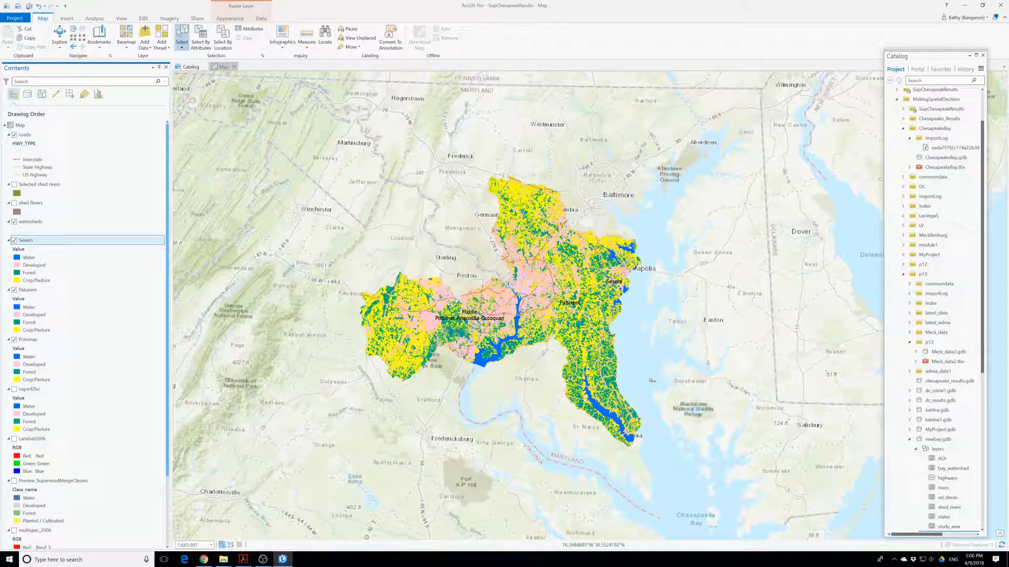
Open the attribute table of the Potomac layer and dismiss the mail notification covering it.
{"action": "right_click", "coordinate": [22, 341]}
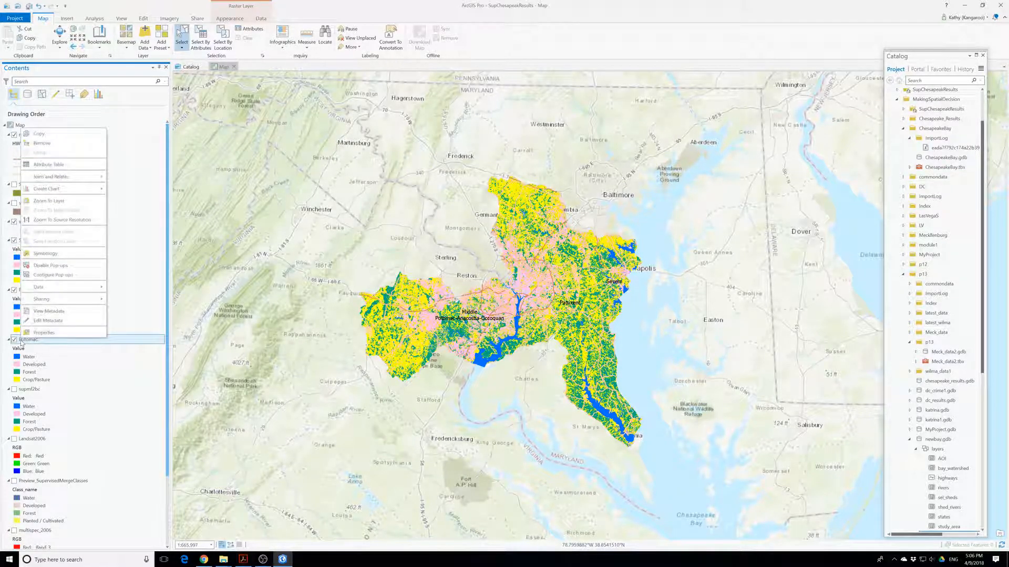
{"action": "left_click", "coordinate": [48, 165]}
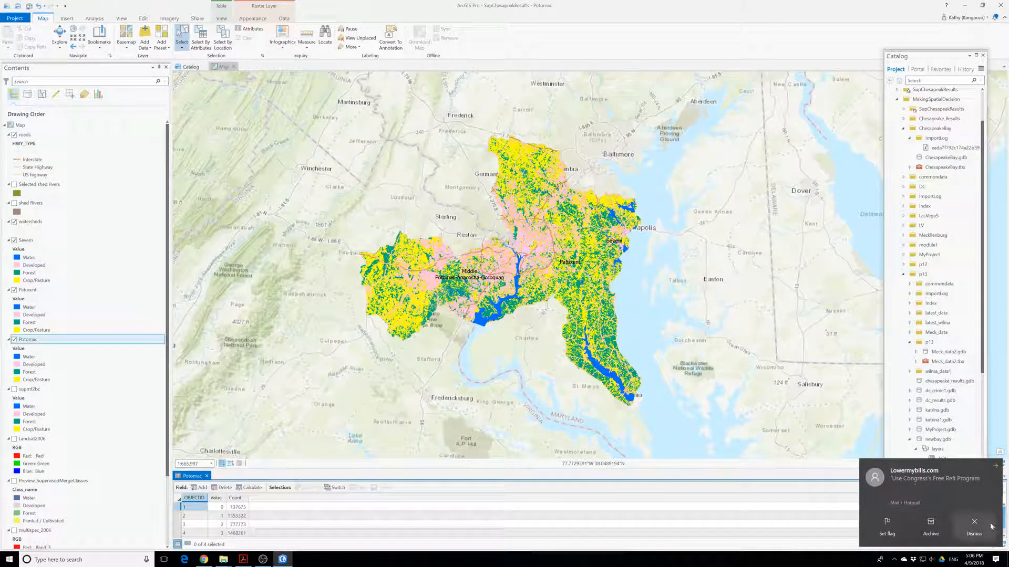
{"action": "left_click", "coordinate": [991, 527]}
{"action": "scroll", "coordinate": [254, 508], "scroll_direction": "down", "scroll_amount": 1}
{"action": "scroll", "coordinate": [254, 508], "scroll_direction": "up", "scroll_amount": 1}
{"action": "right_click", "coordinate": [235, 498]}
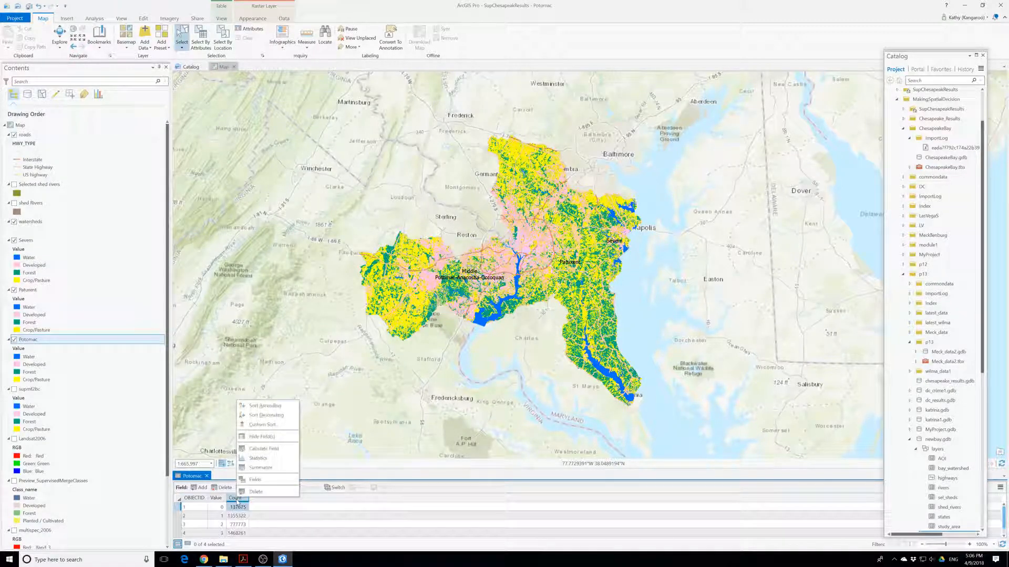
{"action": "left_click", "coordinate": [259, 459]}
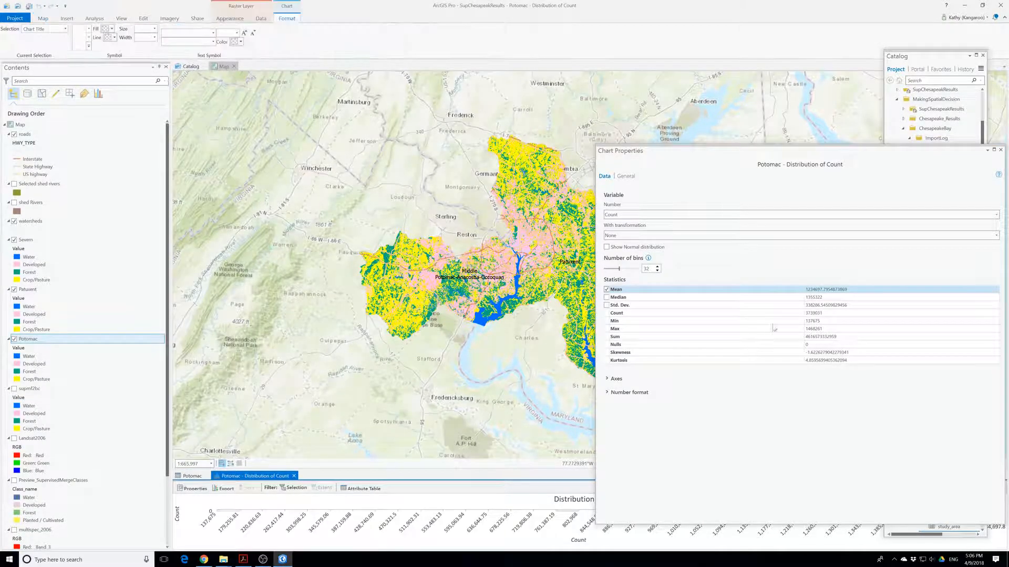
{"action": "left_click", "coordinate": [1000, 150]}
{"action": "left_click", "coordinate": [293, 476]}
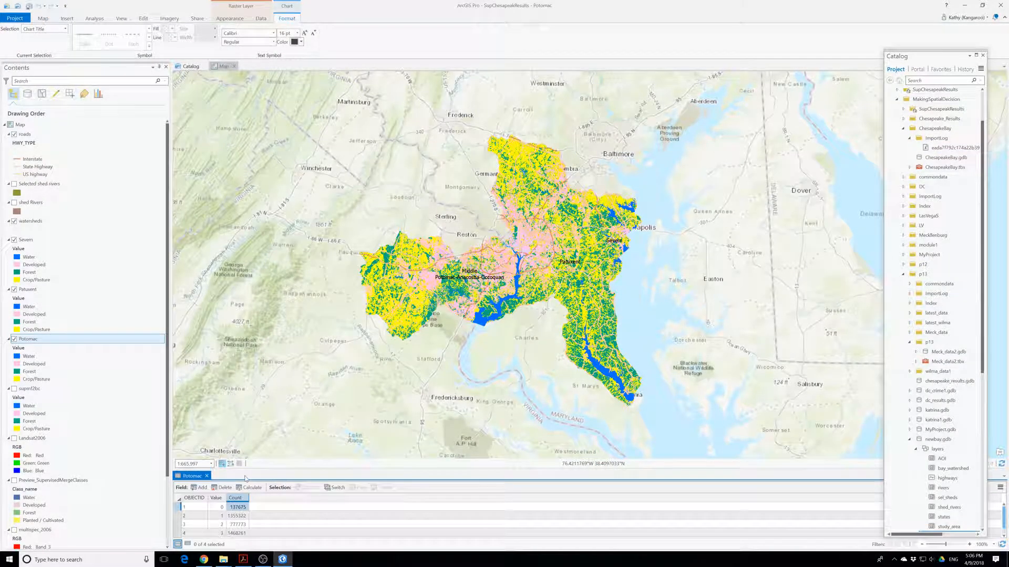
Summarize the Potomac table into Potomac_Statistics with the Sum of the Count field and no case field, and close the tool window.
{"action": "right_click", "coordinate": [236, 497]}
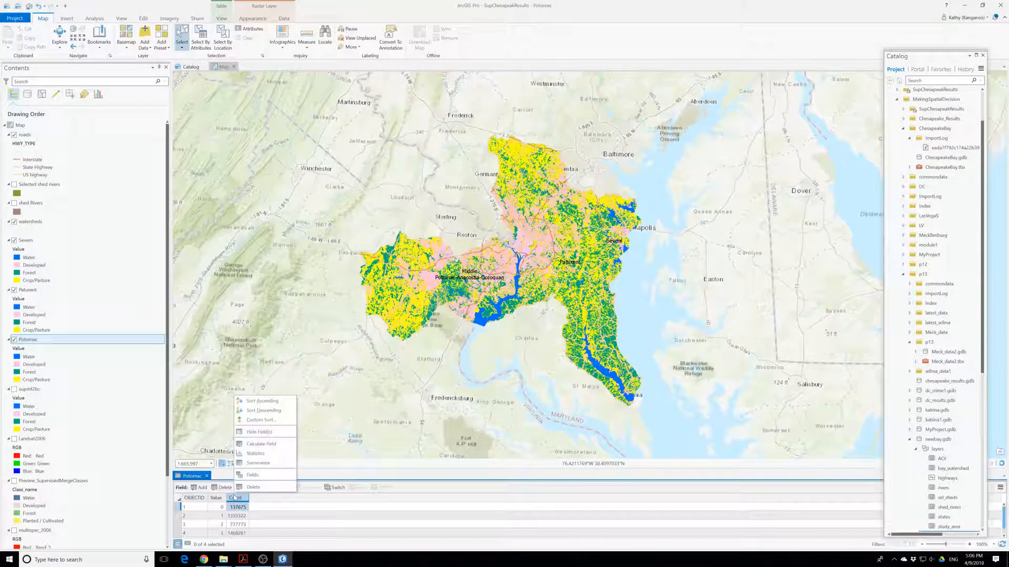
{"action": "left_click", "coordinate": [257, 464]}
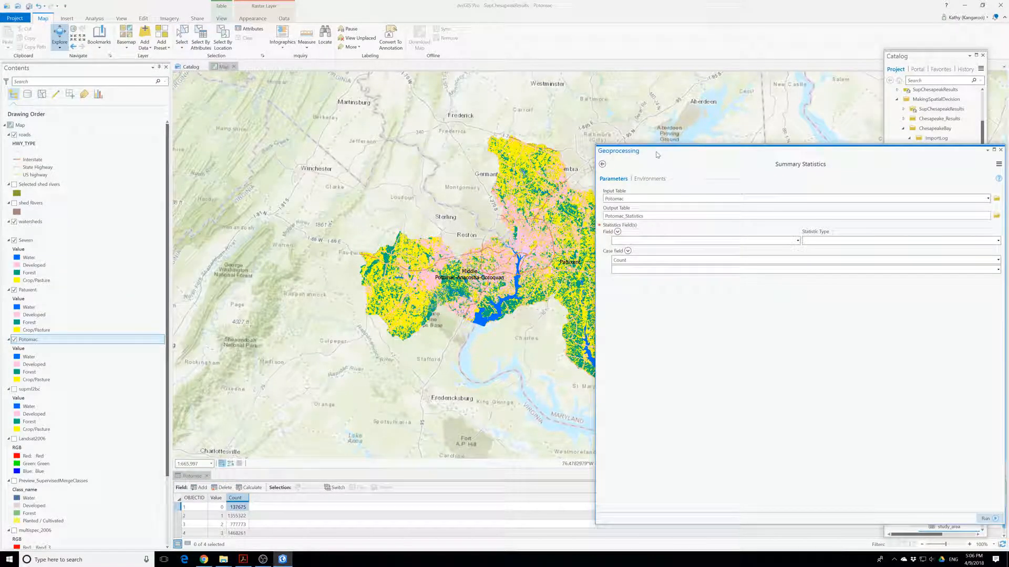
{"action": "left_click_drag", "start_coordinate": [658, 156], "coordinate": [334, 131]}
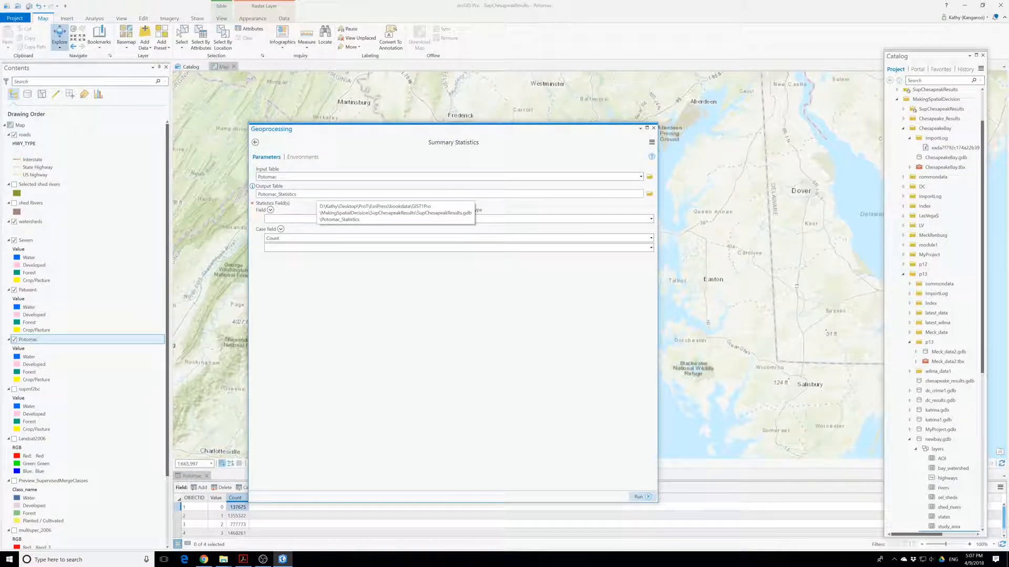
{"action": "left_click", "coordinate": [451, 219]}
{"action": "left_click", "coordinate": [284, 246]}
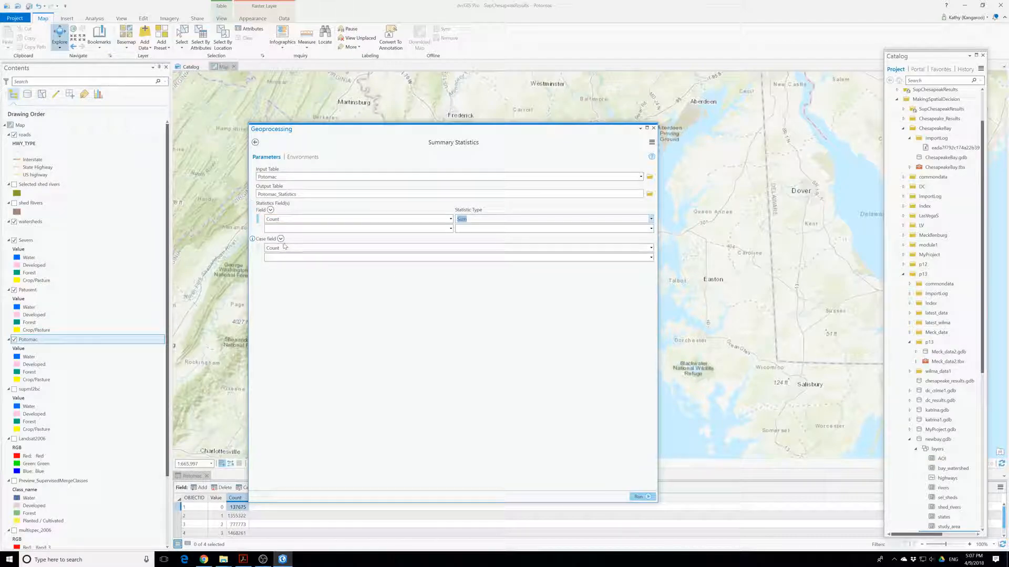
{"action": "left_click", "coordinate": [261, 249]}
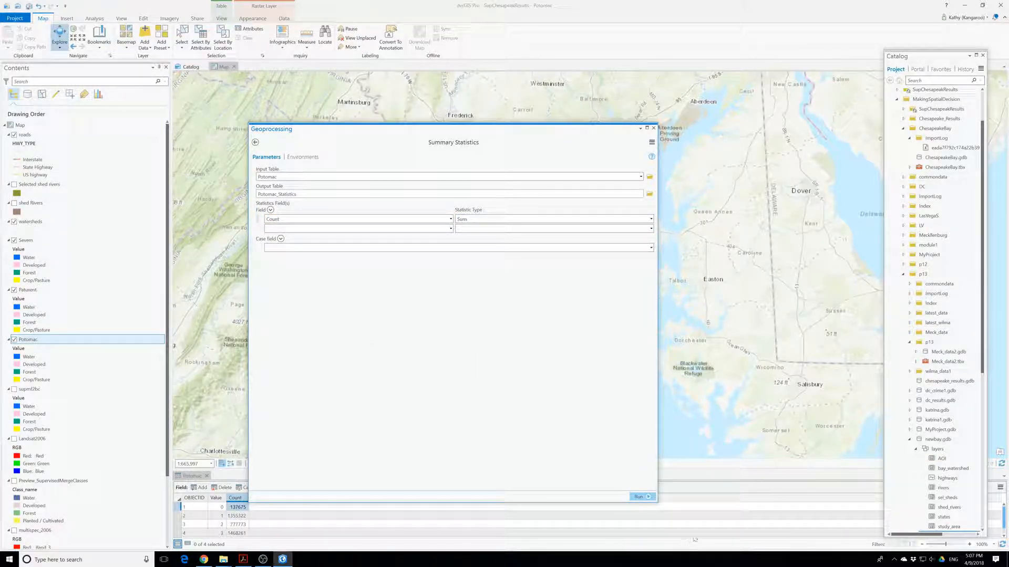
{"action": "left_click", "coordinate": [644, 498]}
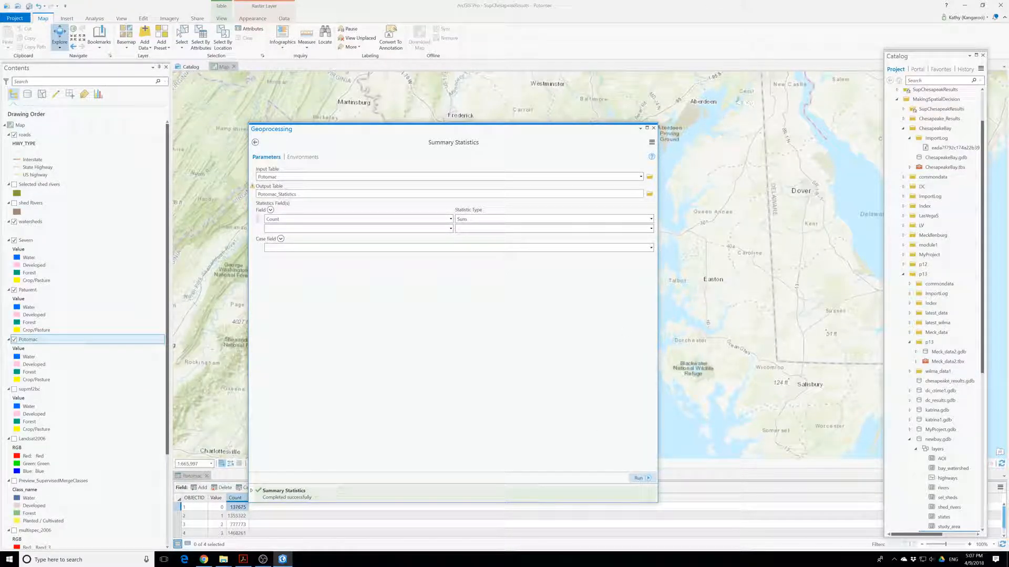
{"action": "left_click", "coordinate": [653, 128]}
Open the Potomac_Statistics standalone table to view the summed cell count.
{"action": "scroll", "coordinate": [80, 450], "scroll_direction": "down", "scroll_amount": 2}
{"action": "scroll", "coordinate": [80, 449], "scroll_direction": "down", "scroll_amount": 2}
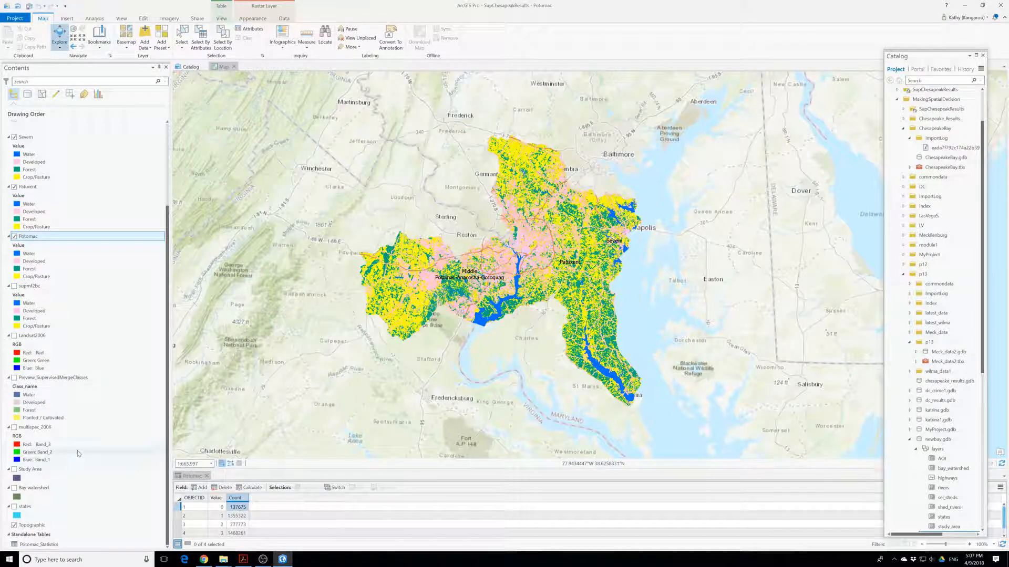
{"action": "right_click", "coordinate": [40, 544]}
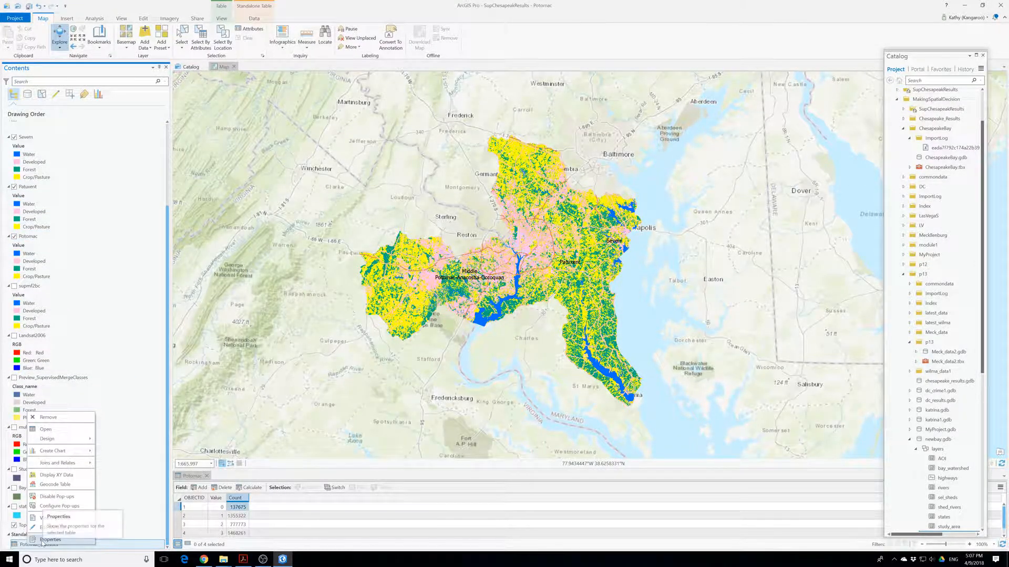
{"action": "left_click", "coordinate": [50, 429]}
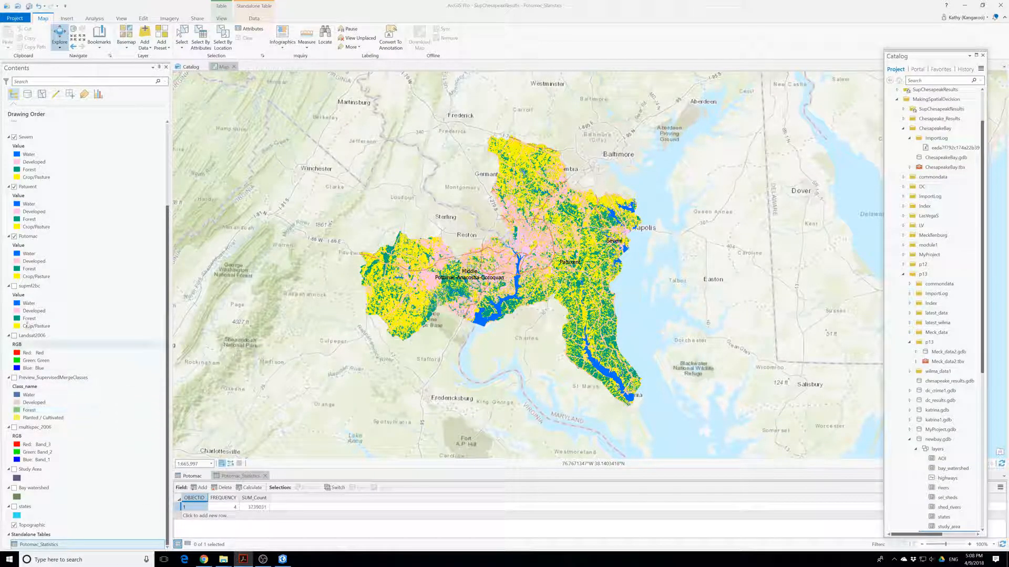
Summarize the Patuxent attribute table into Patuxent_Statistics with the Sum of the Count field and no case field.
{"action": "right_click", "coordinate": [28, 186]}
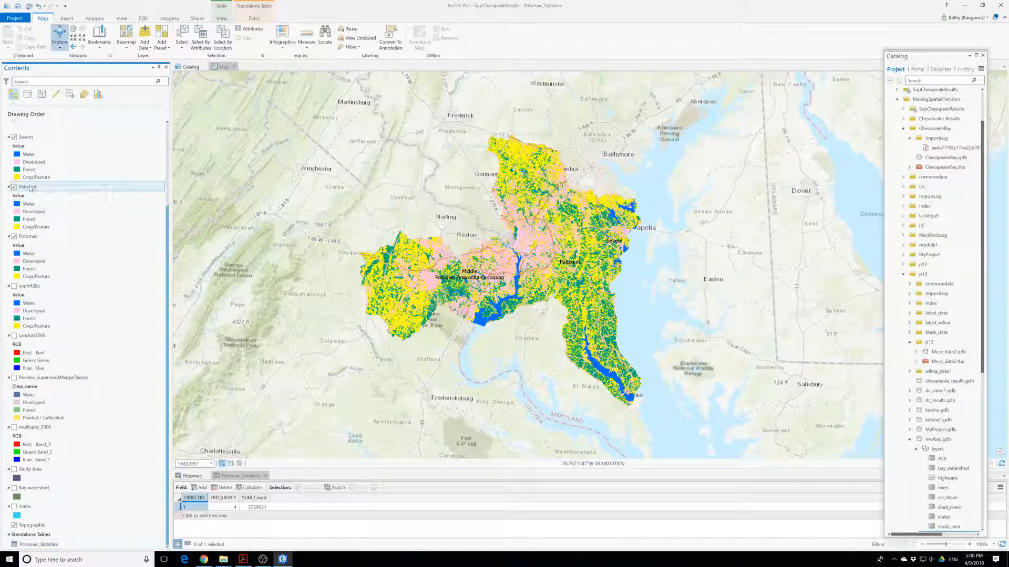
{"action": "left_click", "coordinate": [56, 222]}
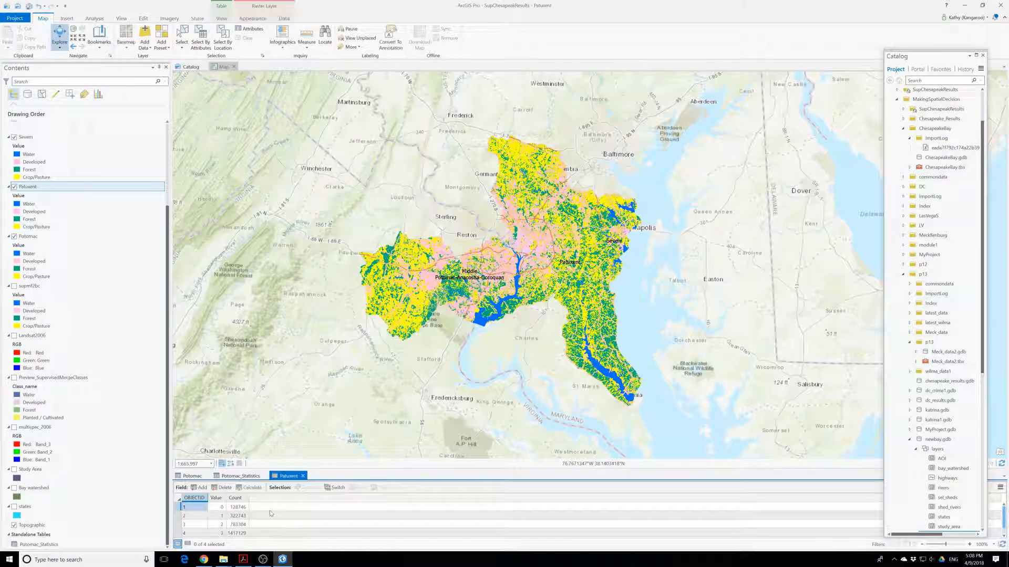
{"action": "right_click", "coordinate": [236, 500]}
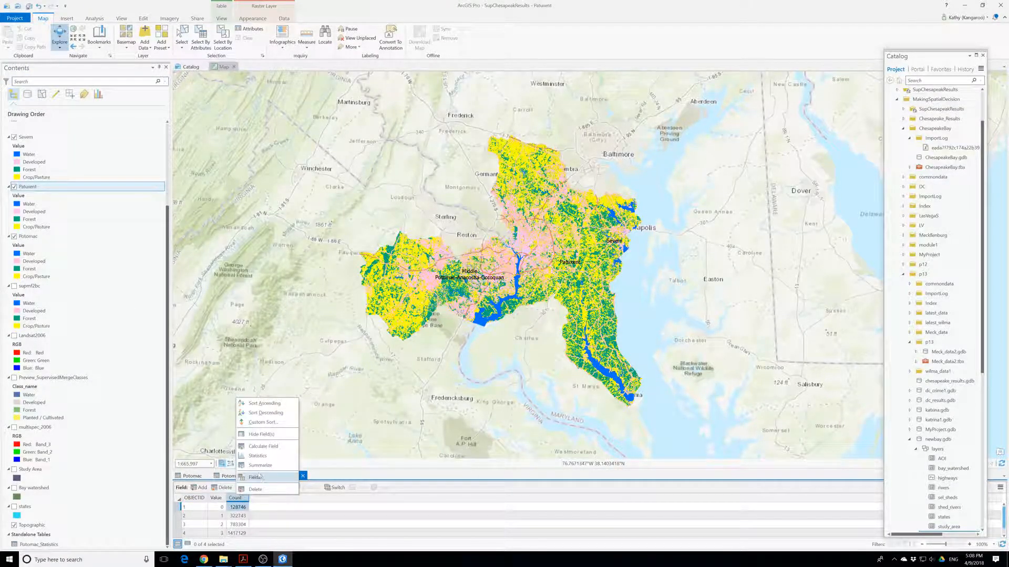
{"action": "left_click", "coordinate": [260, 463]}
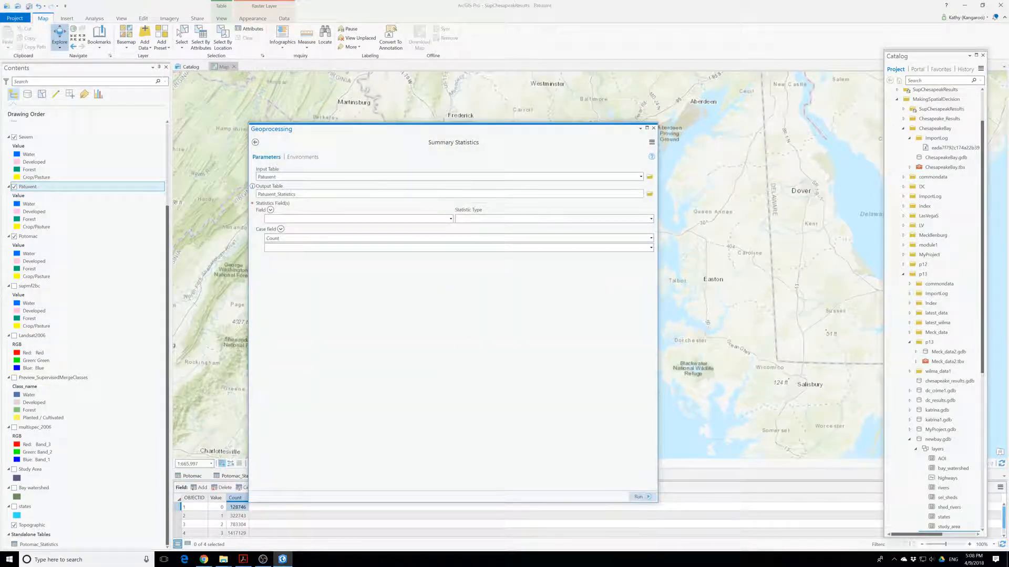
{"action": "left_click", "coordinate": [450, 218]}
{"action": "left_click", "coordinate": [326, 238]}
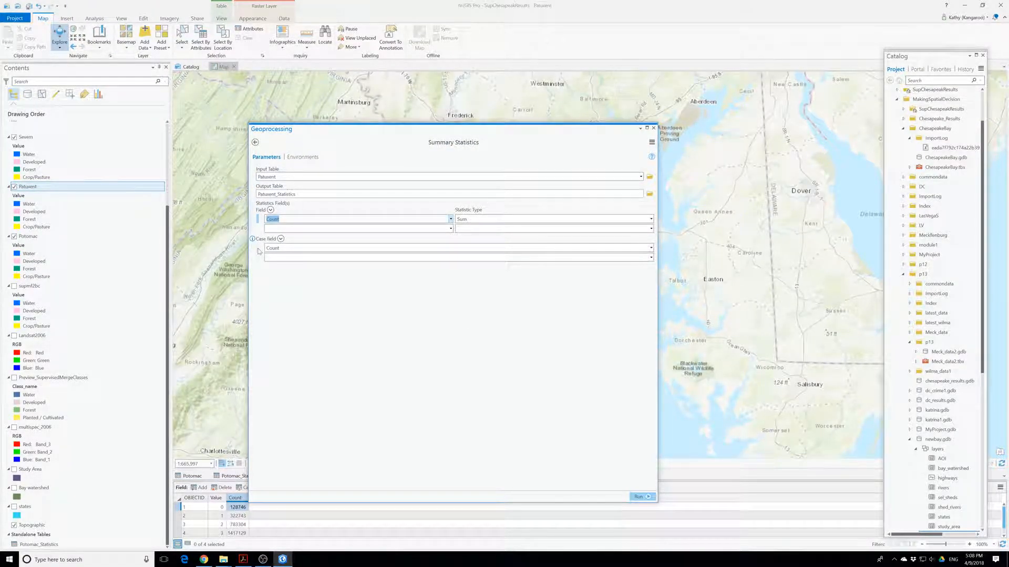
{"action": "left_click", "coordinate": [638, 497]}
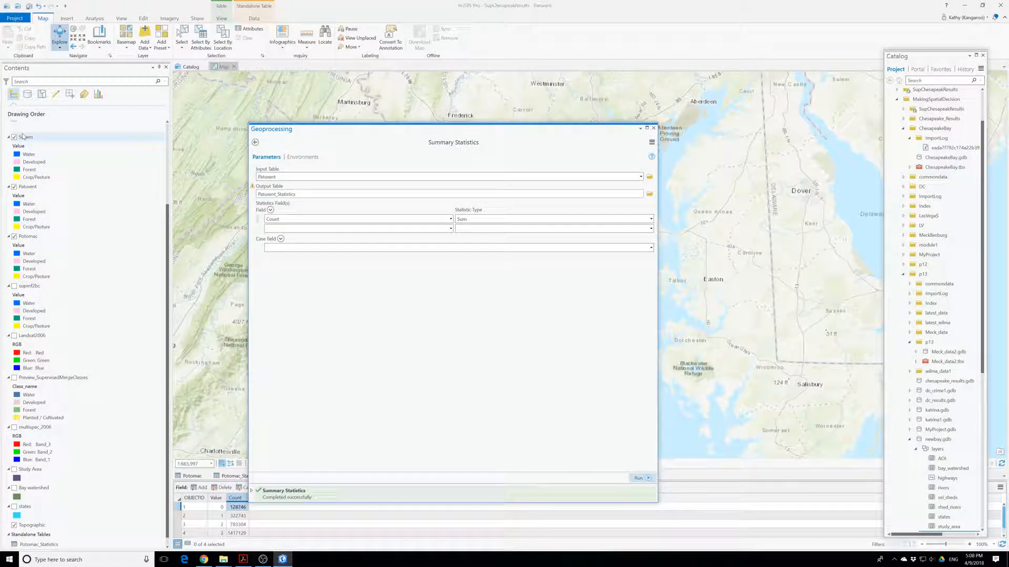
{"action": "left_click", "coordinate": [640, 176]}
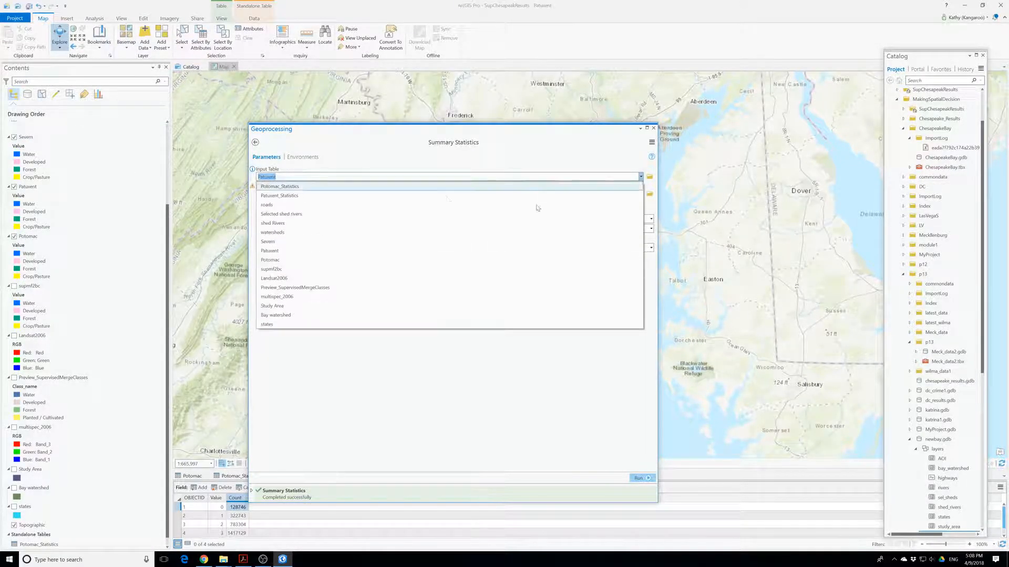
{"action": "left_click", "coordinate": [268, 241]}
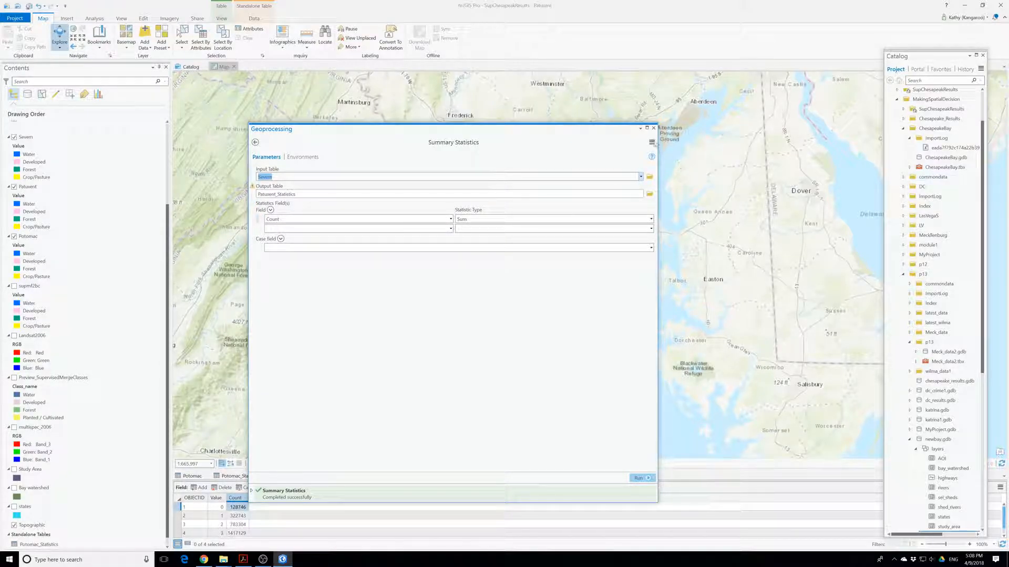
{"action": "left_click", "coordinate": [653, 129]}
Summarize the Severn attribute table into Severn_Statistics with the Sum of the Count field and no case field.
{"action": "right_click", "coordinate": [26, 138]}
{"action": "left_click", "coordinate": [53, 175]}
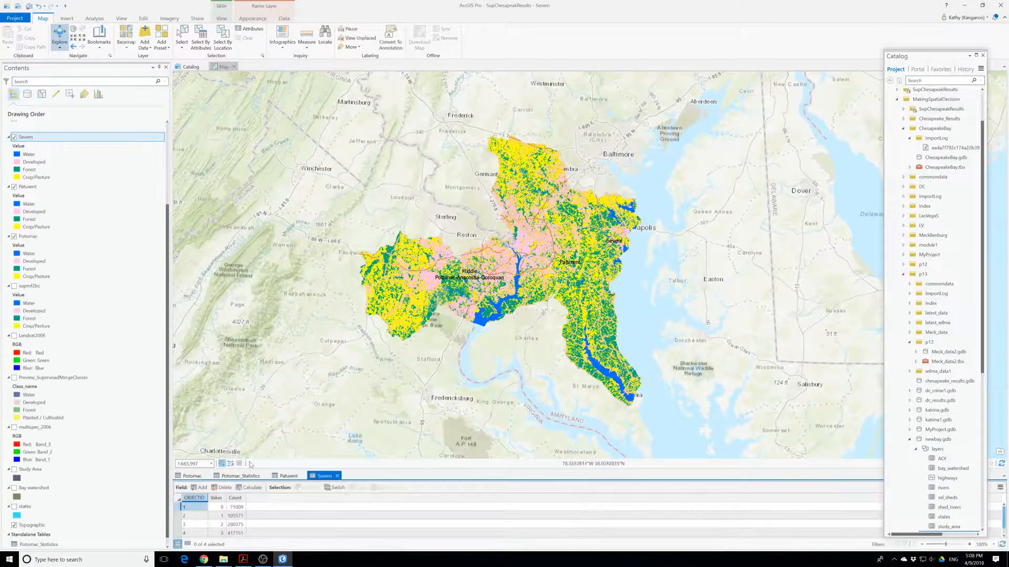
{"action": "right_click", "coordinate": [235, 498]}
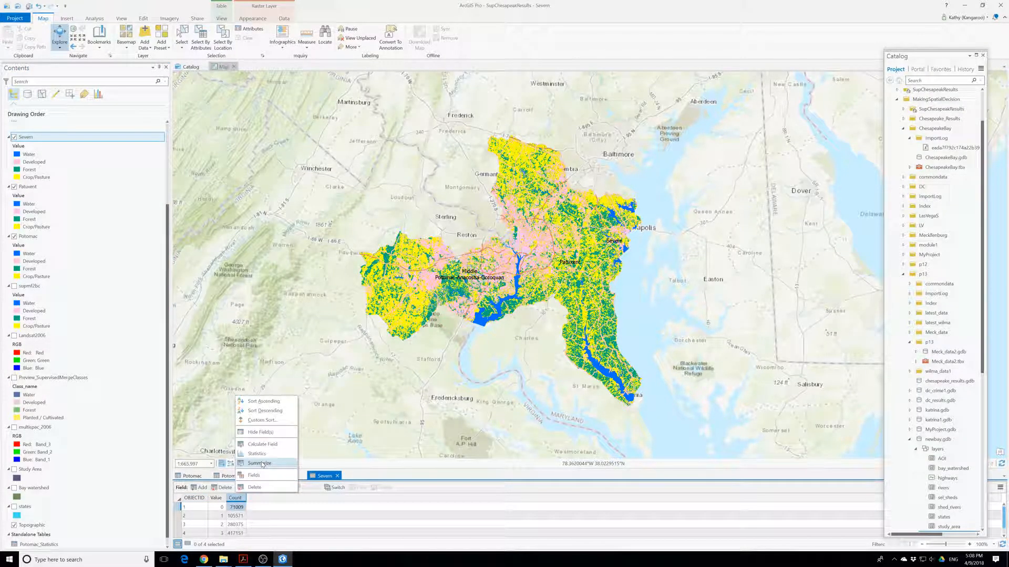
{"action": "left_click", "coordinate": [259, 463]}
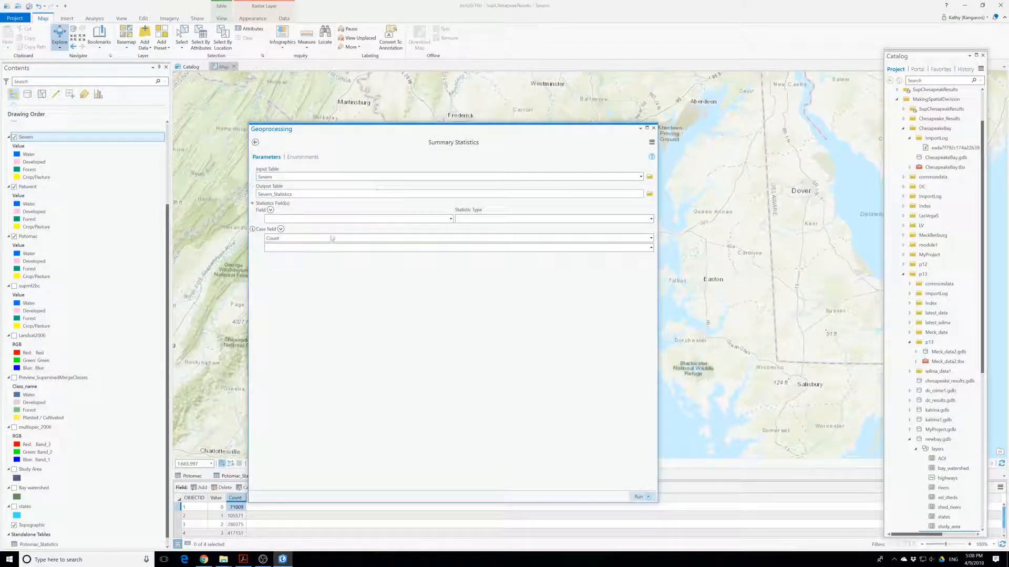
{"action": "left_click", "coordinate": [450, 218]}
{"action": "left_click", "coordinate": [344, 241]}
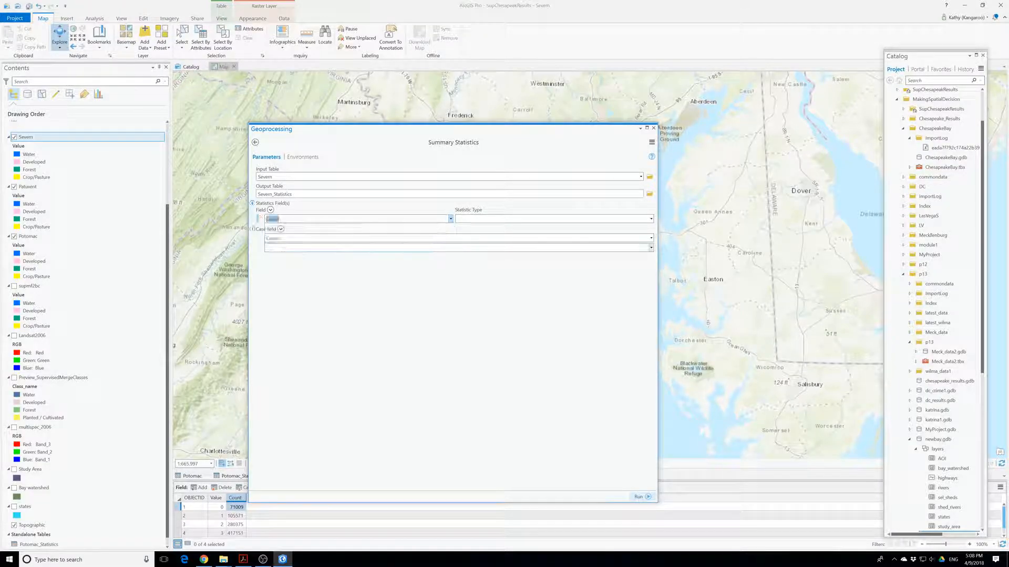
{"action": "left_click", "coordinate": [257, 248]}
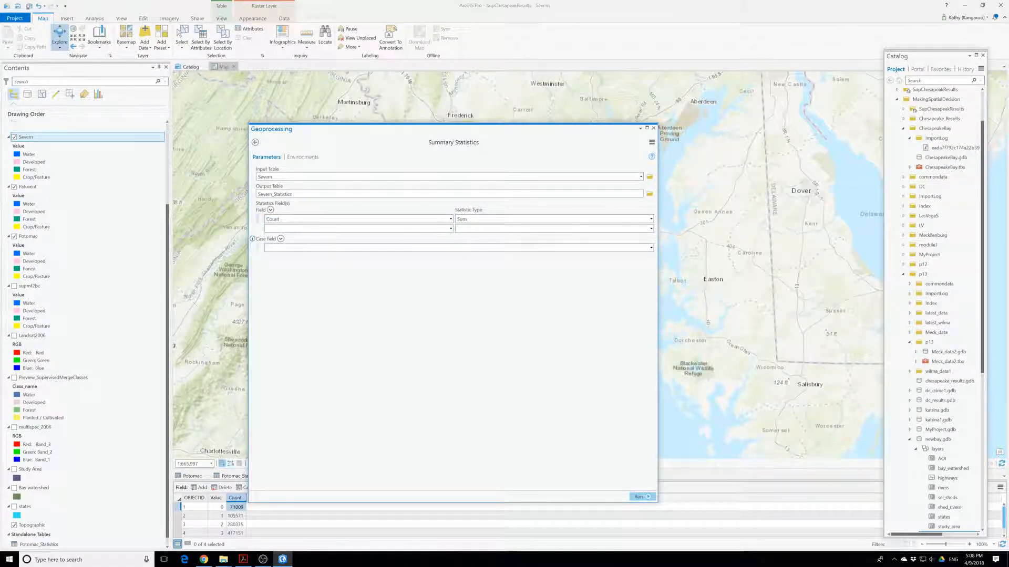
{"action": "left_click", "coordinate": [642, 497]}
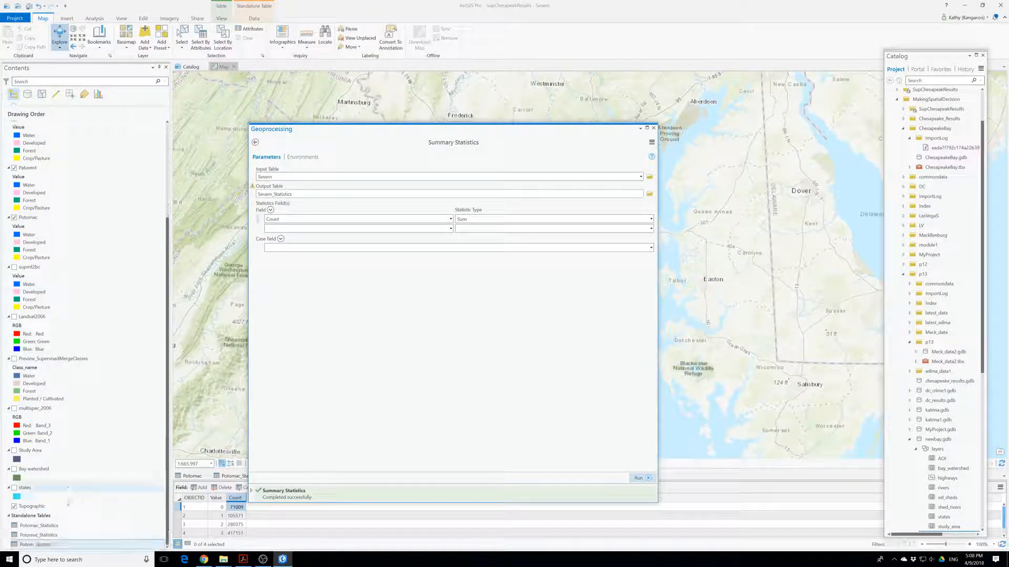
Open the Patuxent_Statistics standalone table and close the Summary Statistics window to view the summed cell count.
{"action": "scroll", "coordinate": [39, 536], "scroll_direction": "down", "scroll_amount": 1}
{"action": "right_click", "coordinate": [39, 536]}
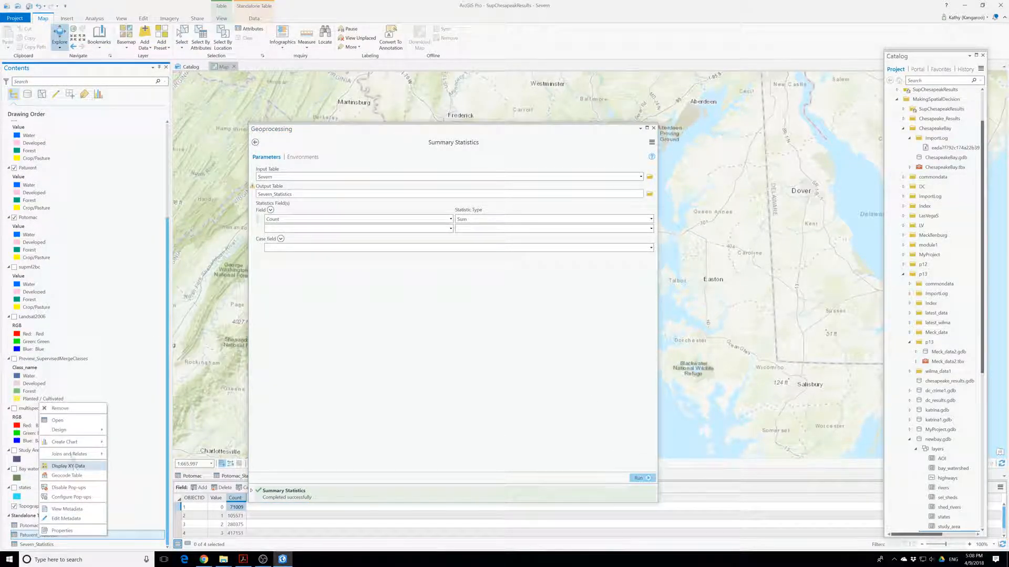
{"action": "left_click", "coordinate": [58, 420]}
{"action": "left_click", "coordinate": [654, 128]}
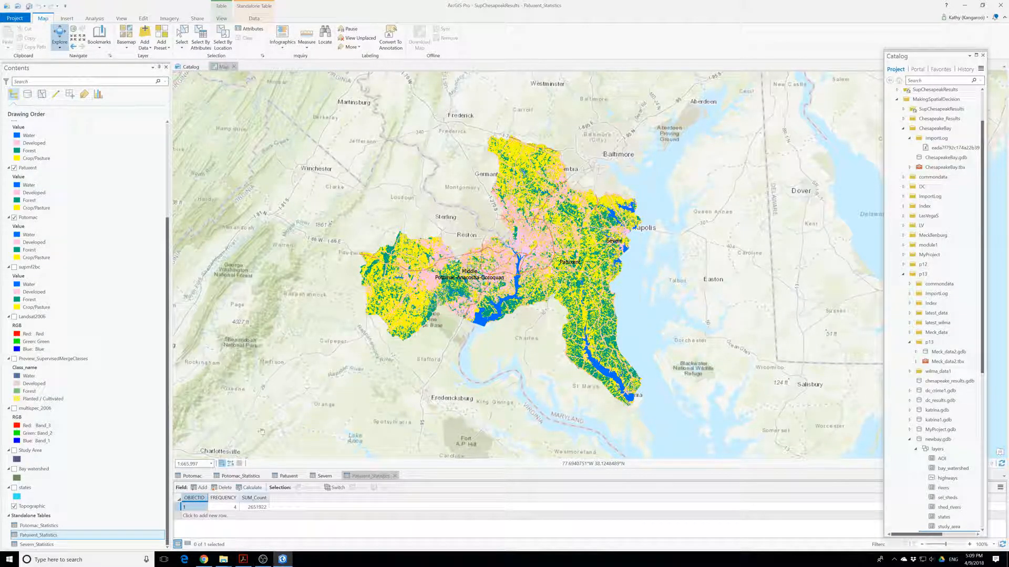
Open the Severn_Statistics standalone table to view its summed cell count.
{"action": "scroll", "coordinate": [23, 186], "scroll_direction": "up", "scroll_amount": 2}
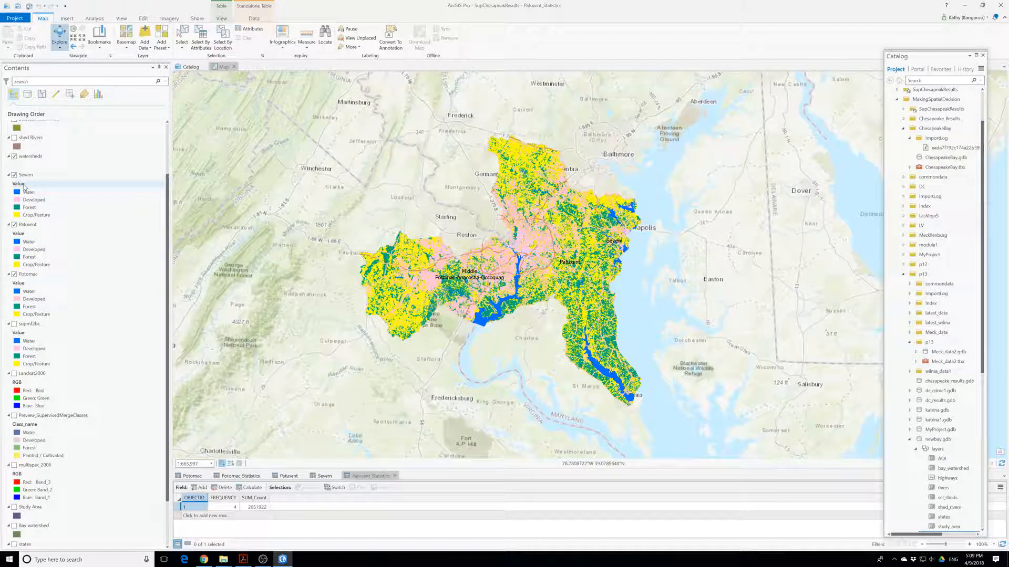
{"action": "right_click", "coordinate": [28, 175]}
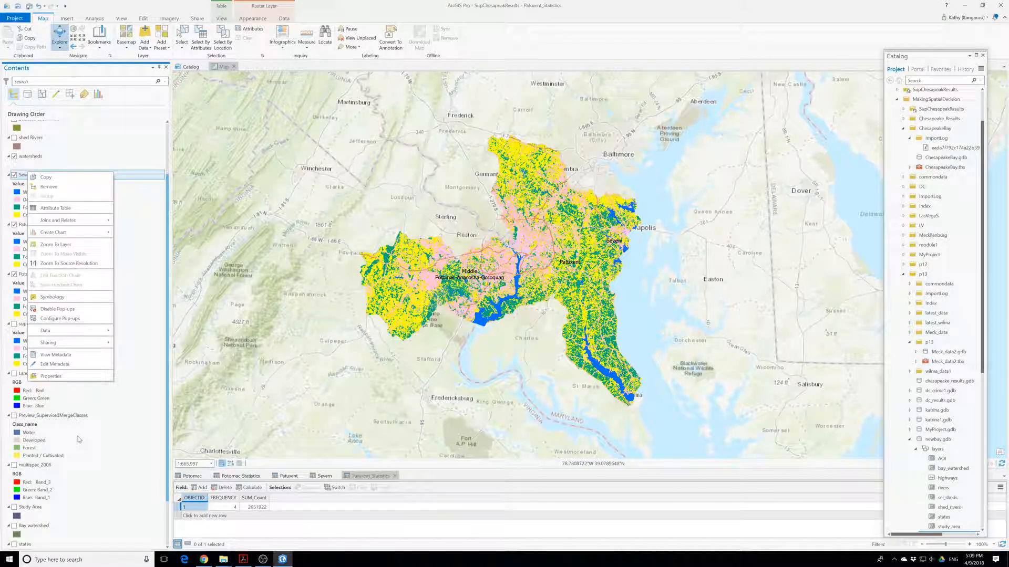
{"action": "scroll", "coordinate": [78, 439], "scroll_direction": "down", "scroll_amount": 2}
{"action": "right_click", "coordinate": [49, 544]}
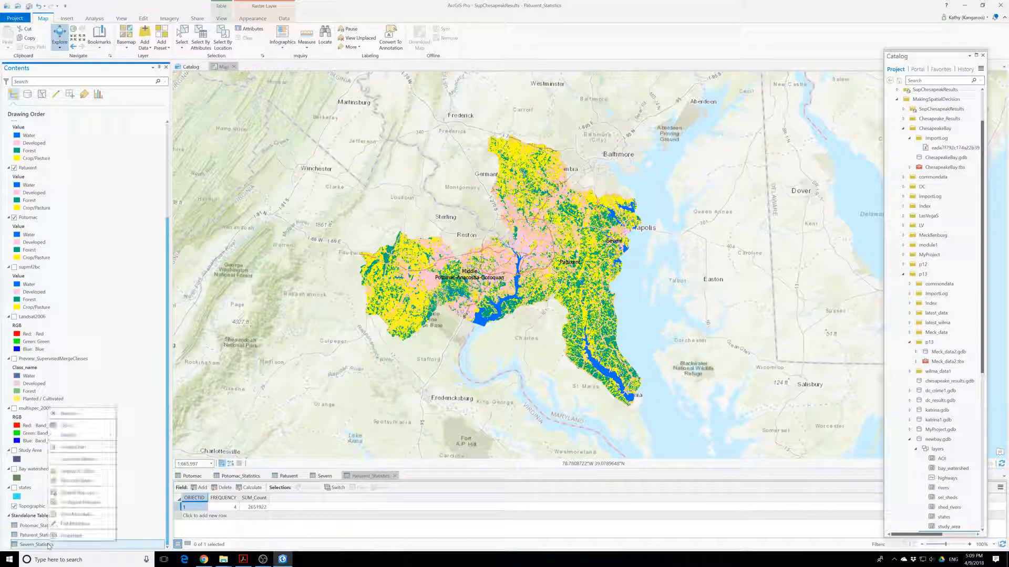
{"action": "left_click", "coordinate": [68, 426]}
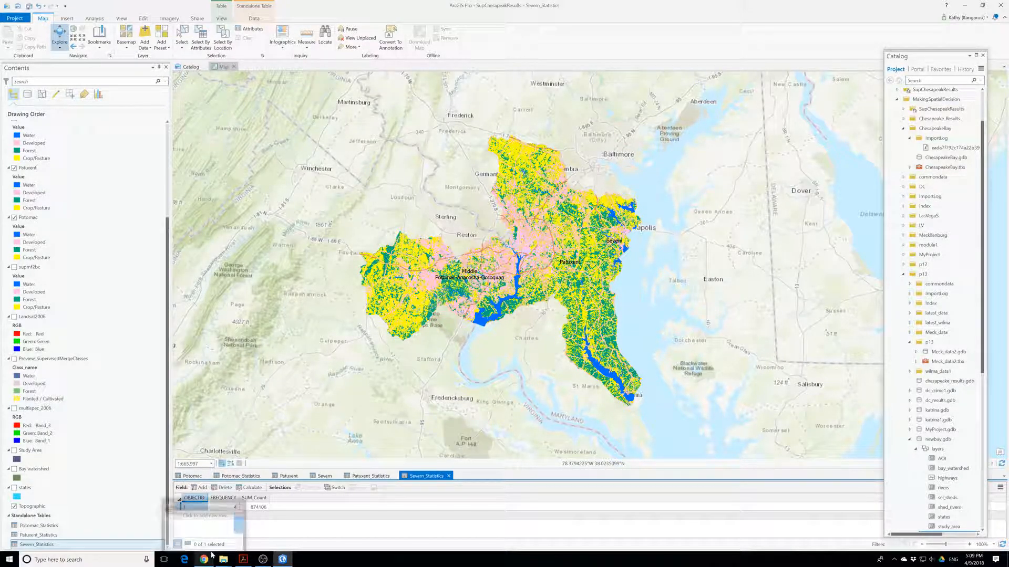
Close the Severn, Patuxent and Potomac statistics tables, keeping the three watershed attribute tables open.
{"action": "left_click", "coordinate": [448, 475]}
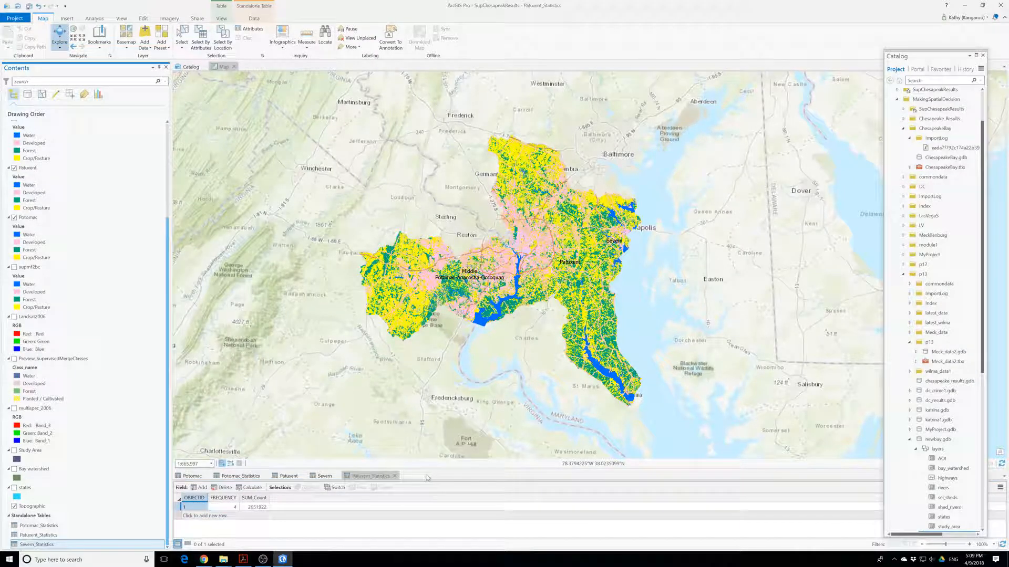
{"action": "left_click", "coordinate": [396, 476]}
{"action": "left_click", "coordinate": [257, 476]}
{"action": "left_click", "coordinate": [265, 476]}
Add a field named Percent with data type Float to the Potomac attribute table.
{"action": "left_click", "coordinate": [191, 478]}
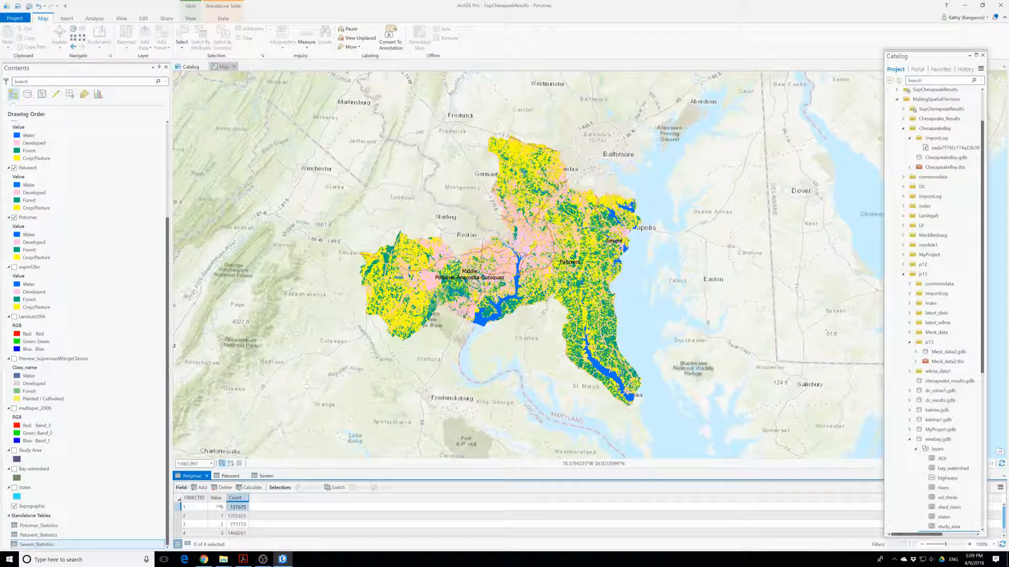
{"action": "scroll", "coordinate": [266, 529], "scroll_direction": "down", "scroll_amount": 1}
{"action": "scroll", "coordinate": [269, 524], "scroll_direction": "up", "scroll_amount": 1}
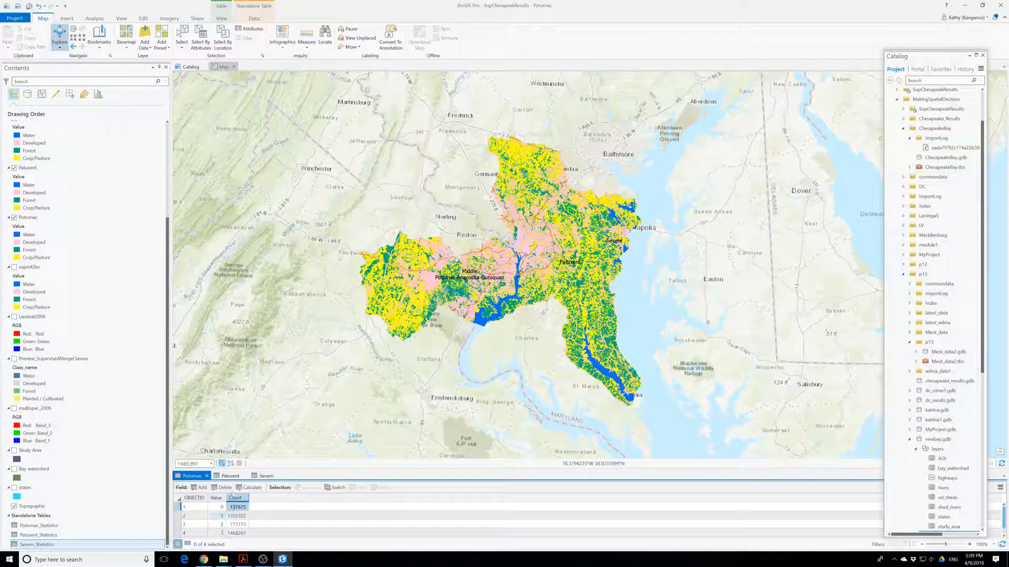
{"action": "left_click", "coordinate": [201, 489]}
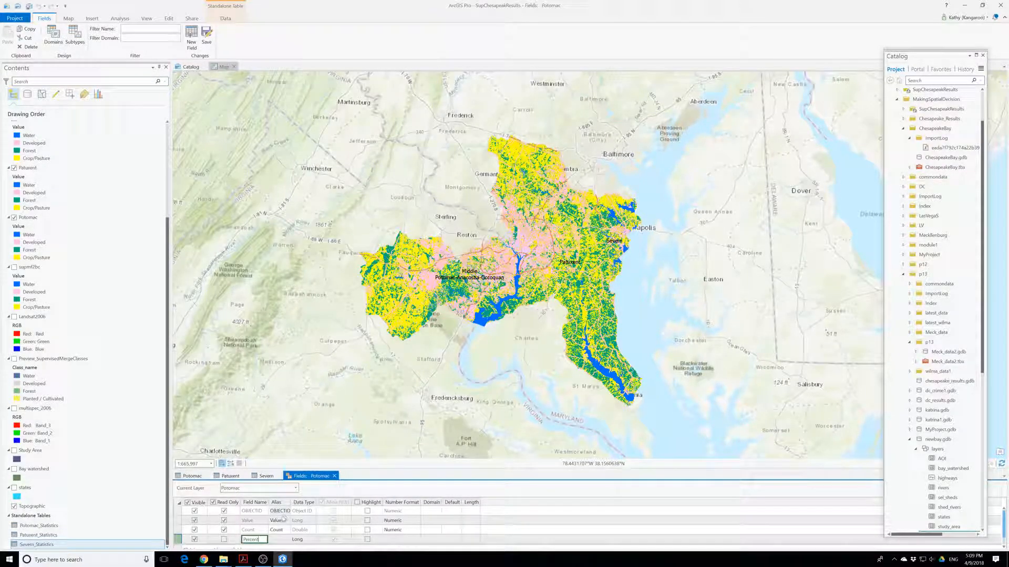
{"action": "left_click", "coordinate": [301, 539]}
{"action": "left_click", "coordinate": [311, 539]}
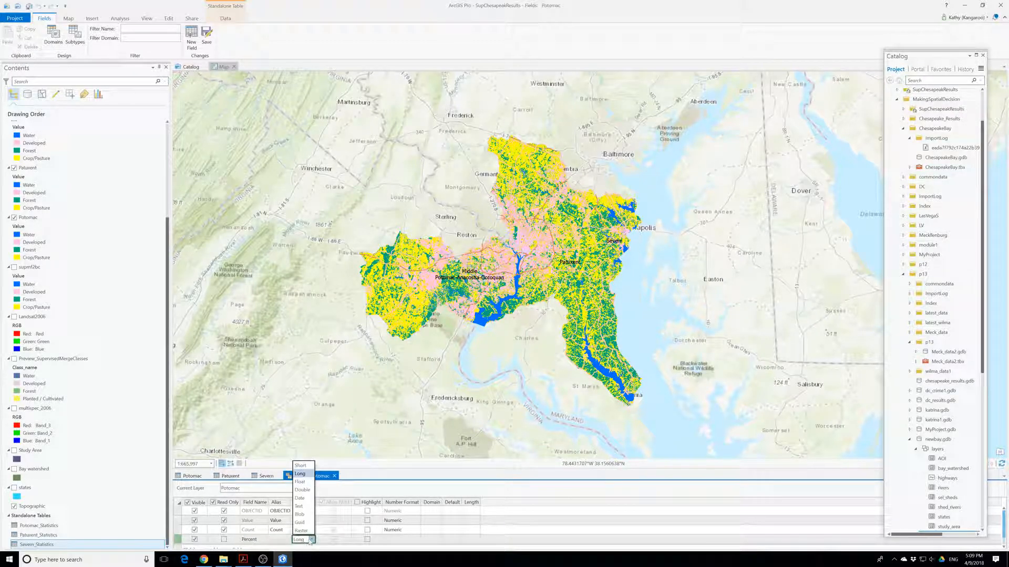
{"action": "left_click", "coordinate": [300, 482]}
Set the number format of Potomac's Percent field to Percentage and save the field changes.
{"action": "left_click", "coordinate": [414, 539]}
{"action": "left_click", "coordinate": [417, 539]}
{"action": "left_click", "coordinate": [528, 264]}
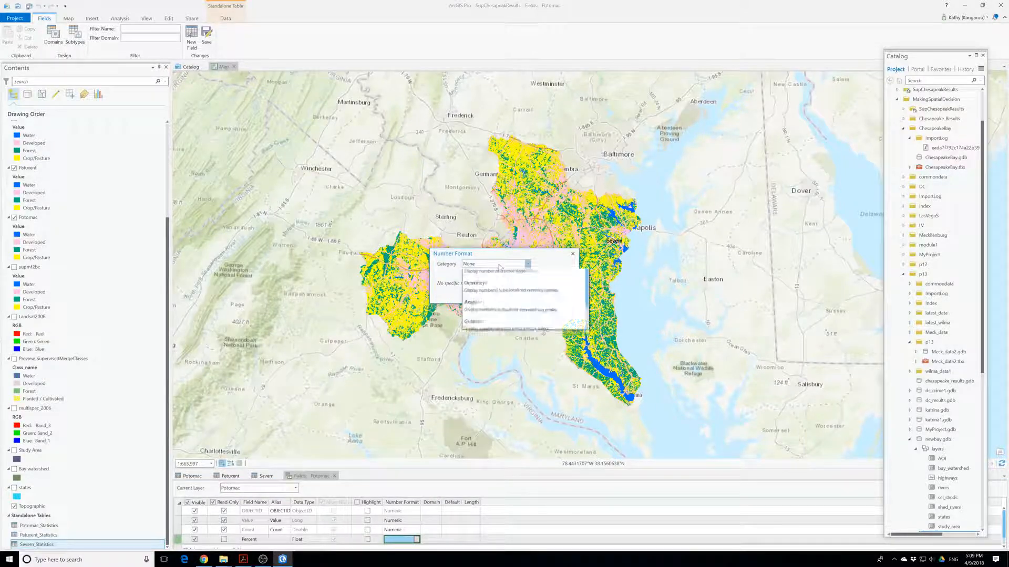
{"action": "left_click", "coordinate": [490, 322]}
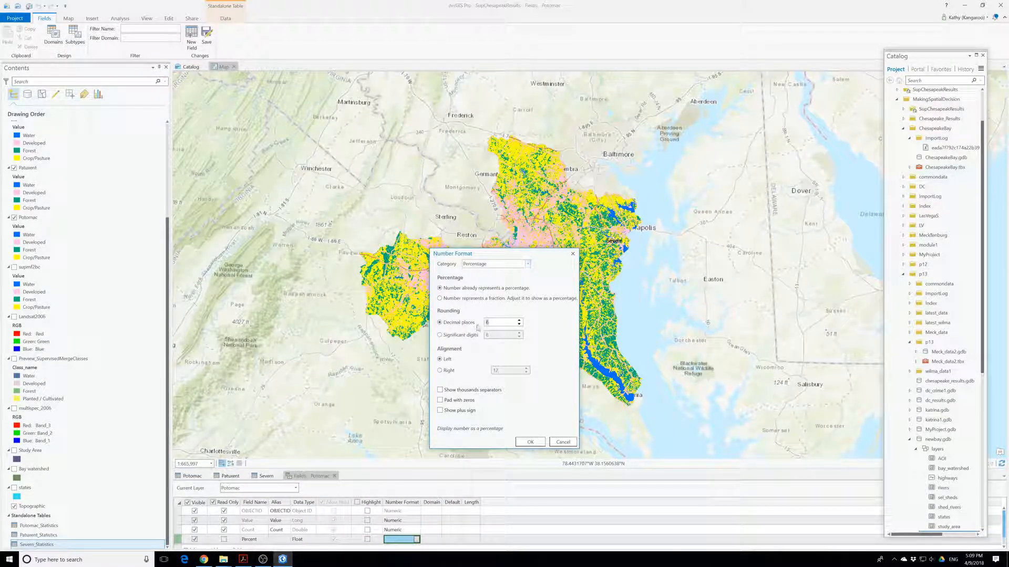
{"action": "left_click", "coordinate": [530, 441]}
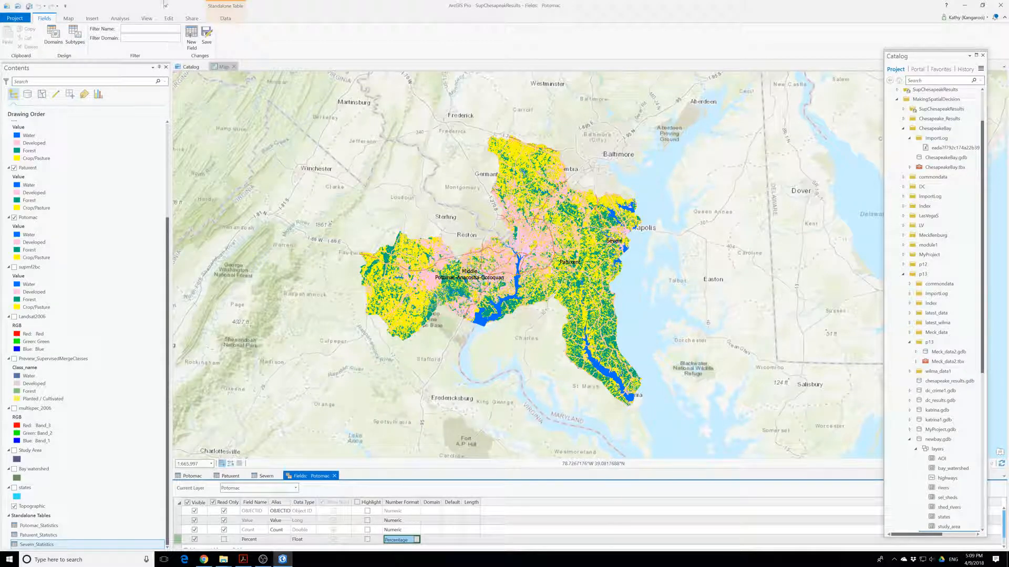
{"action": "left_click", "coordinate": [206, 36]}
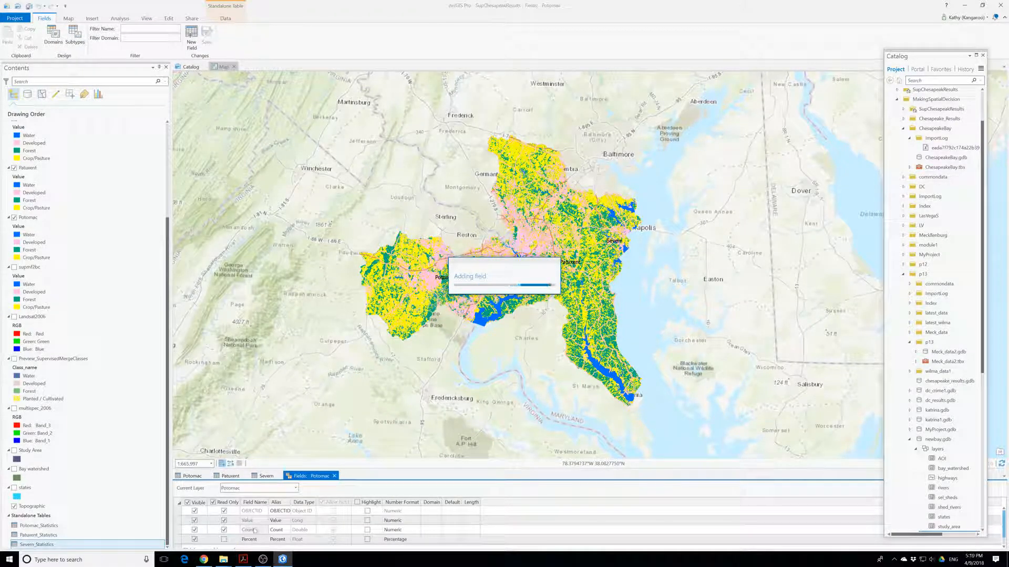
Add a field named Percent with data type Float to the Patuxent attribute table.
{"action": "left_click", "coordinate": [228, 476]}
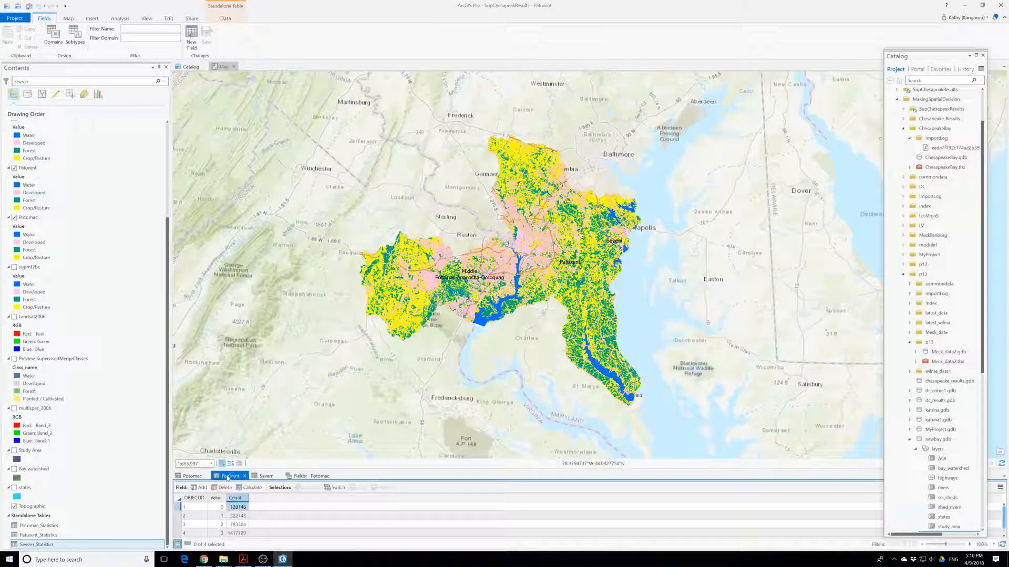
{"action": "left_click", "coordinate": [199, 488]}
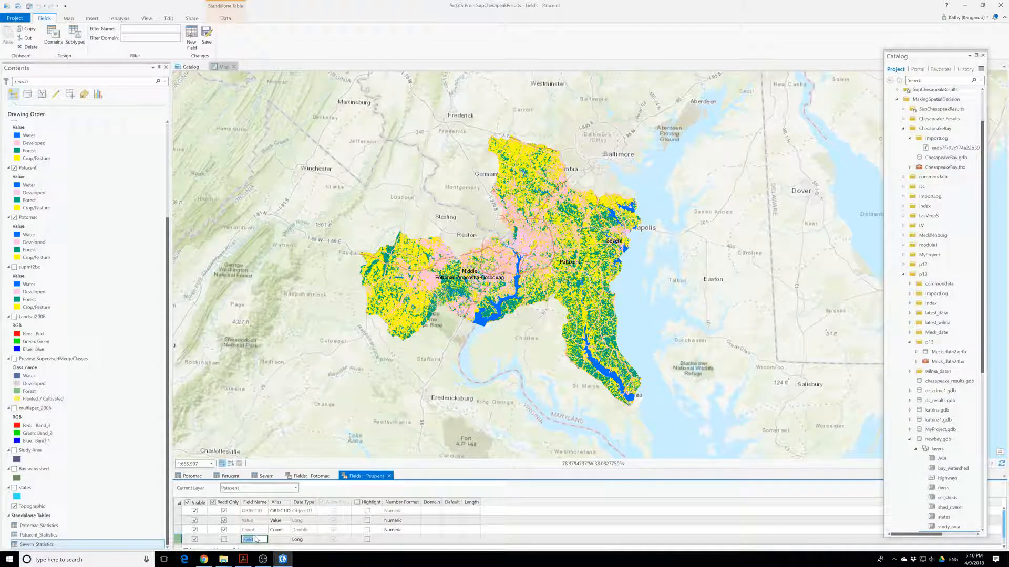
{"action": "type", "text": "Percent"}
{"action": "left_click", "coordinate": [302, 541]}
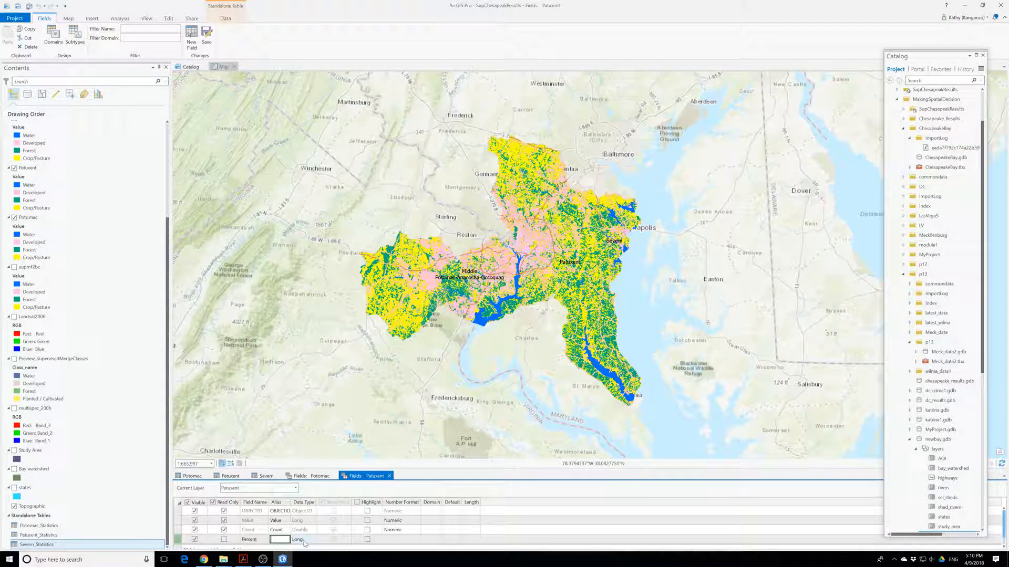
{"action": "left_click", "coordinate": [303, 540]}
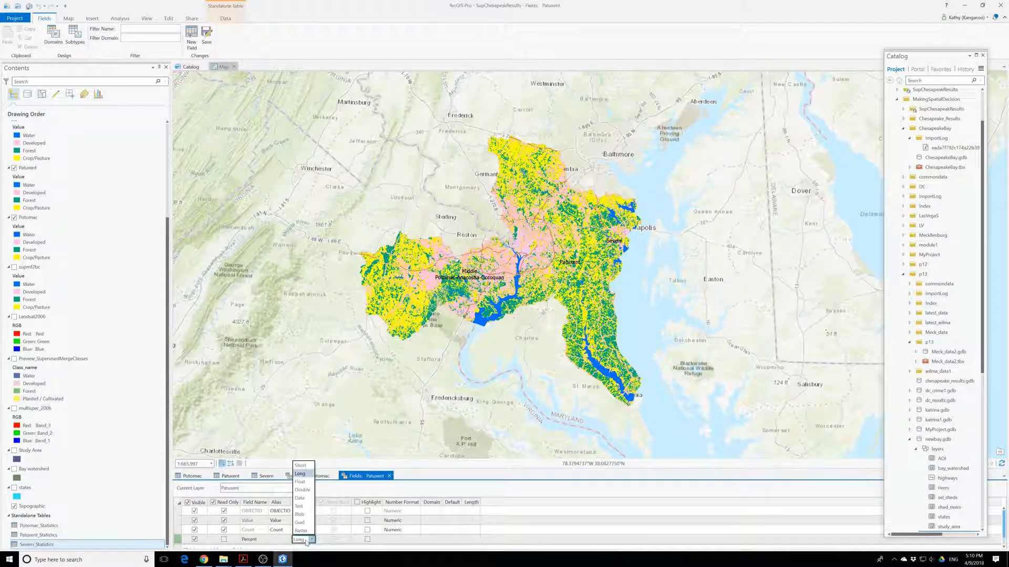
{"action": "left_click", "coordinate": [300, 482]}
Set the number format of Patuxent's Percent field to Percentage and save the field changes.
{"action": "left_click", "coordinate": [399, 540]}
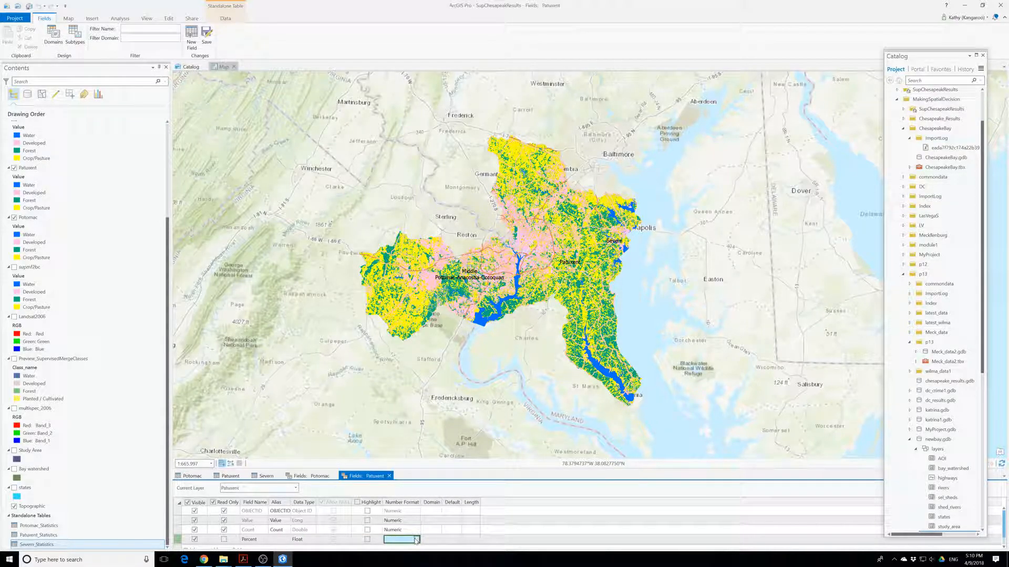
{"action": "left_click", "coordinate": [416, 540]}
{"action": "left_click", "coordinate": [527, 264]}
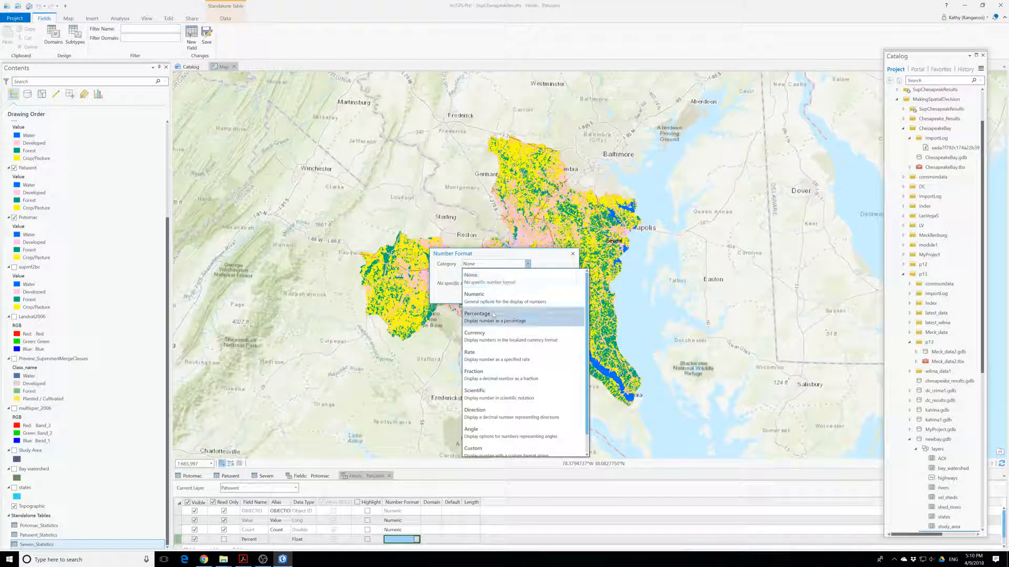
{"action": "left_click", "coordinate": [501, 319]}
{"action": "left_click", "coordinate": [528, 442]}
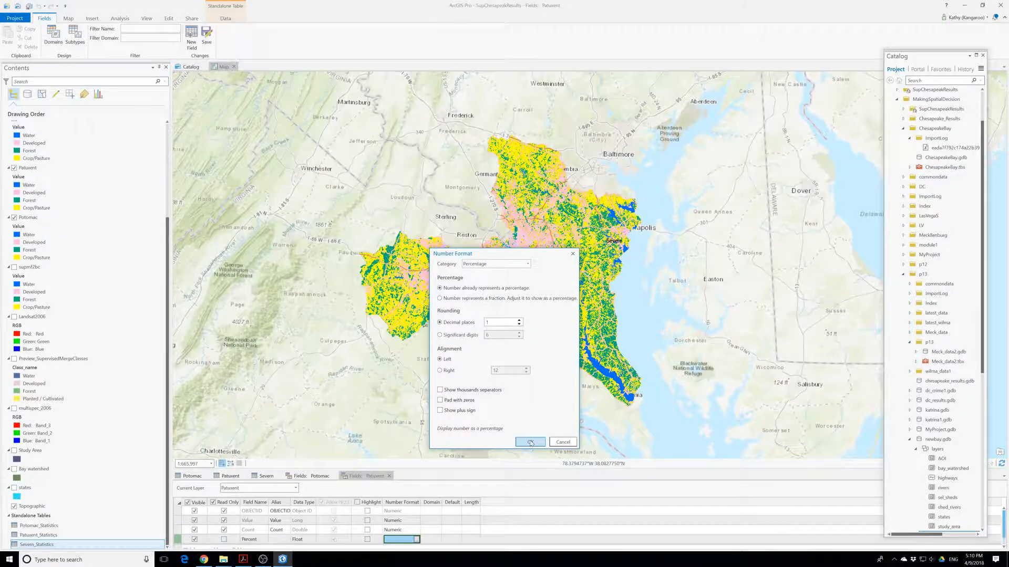
{"action": "left_click", "coordinate": [210, 38]}
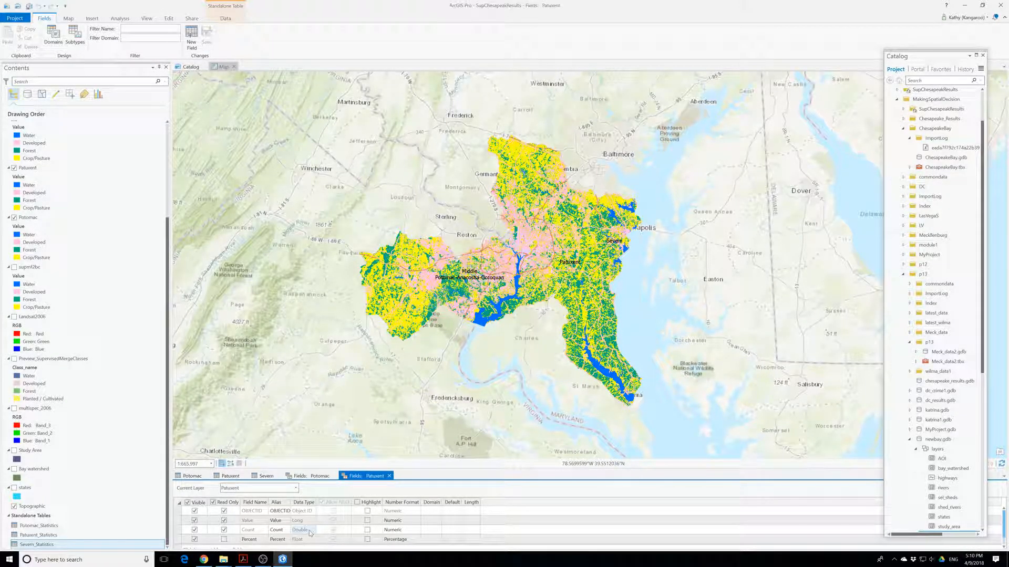
Add a field named Percent with data type Float to the Severn attribute table.
{"action": "left_click", "coordinate": [265, 476]}
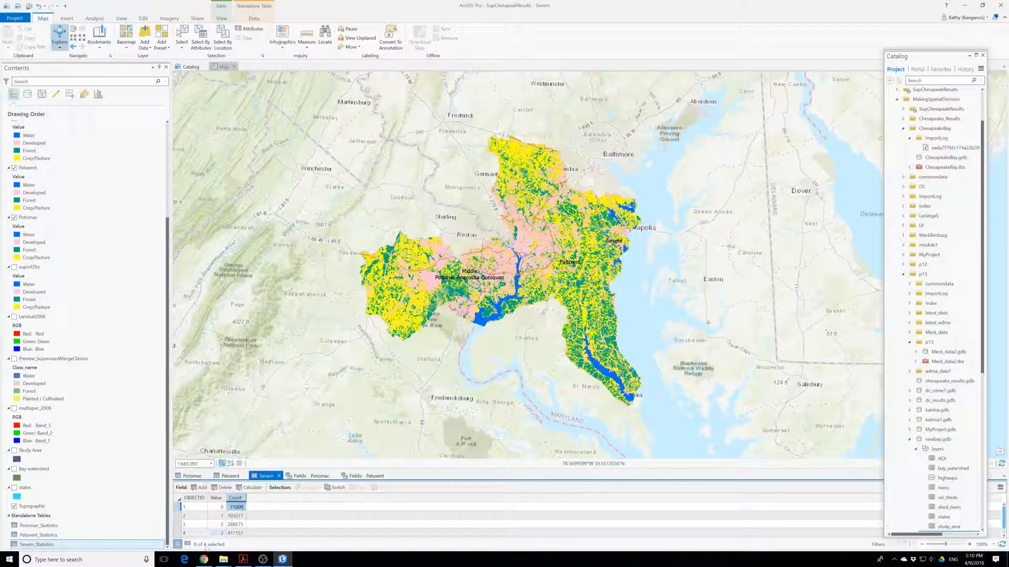
{"action": "left_click", "coordinate": [200, 487]}
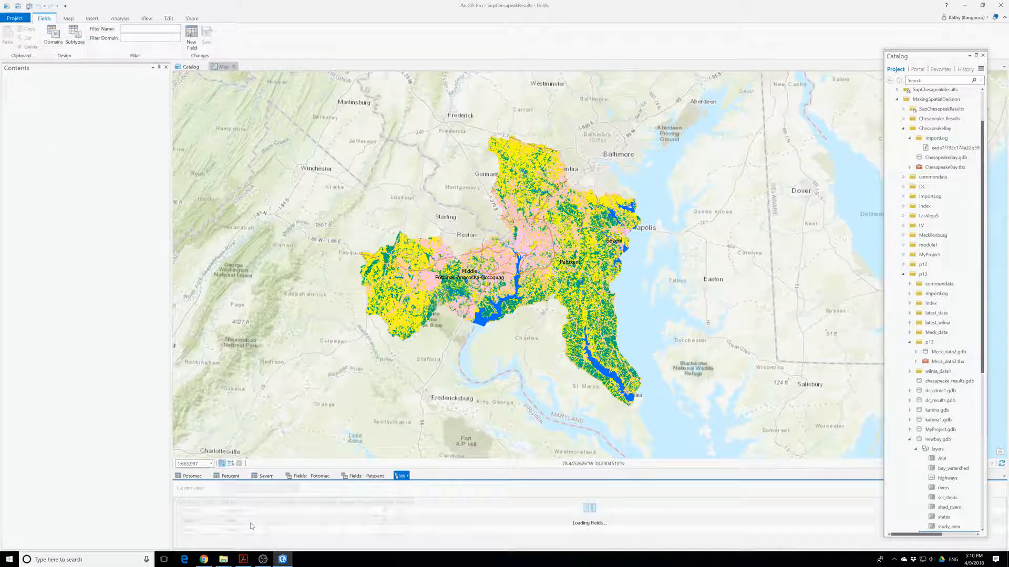
{"action": "type", "text": "Perce"}
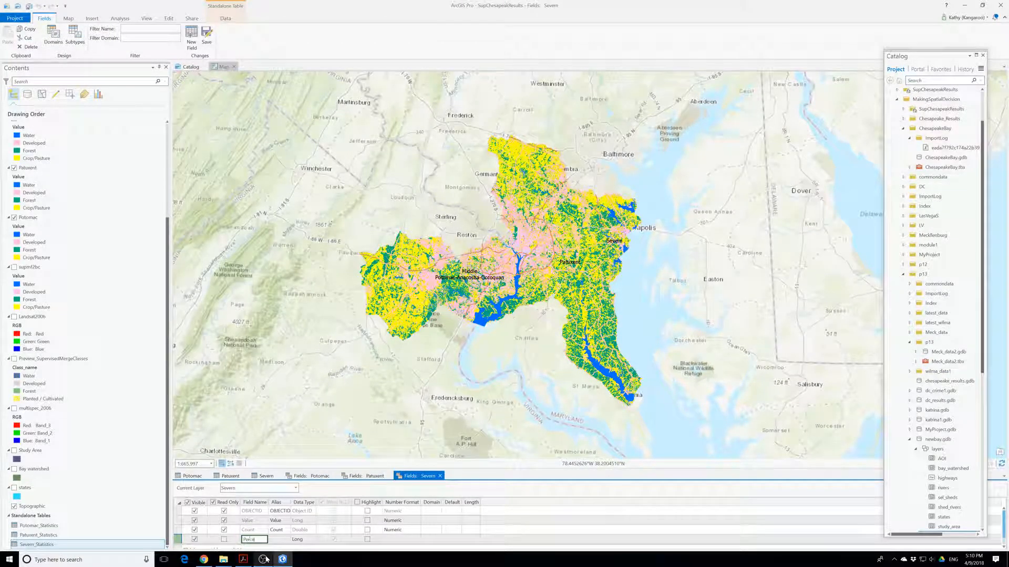
{"action": "key", "text": "Tab"}
{"action": "key", "text": "Tab"}
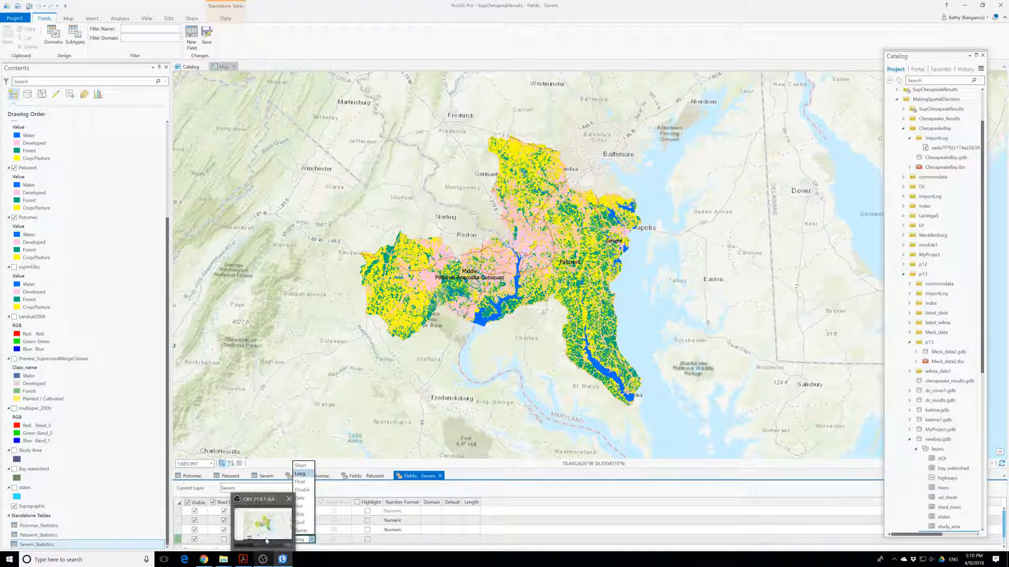
{"action": "left_click", "coordinate": [300, 482]}
Set the number format of Severn's Percent field to Percentage and save the field changes.
{"action": "left_click", "coordinate": [413, 541]}
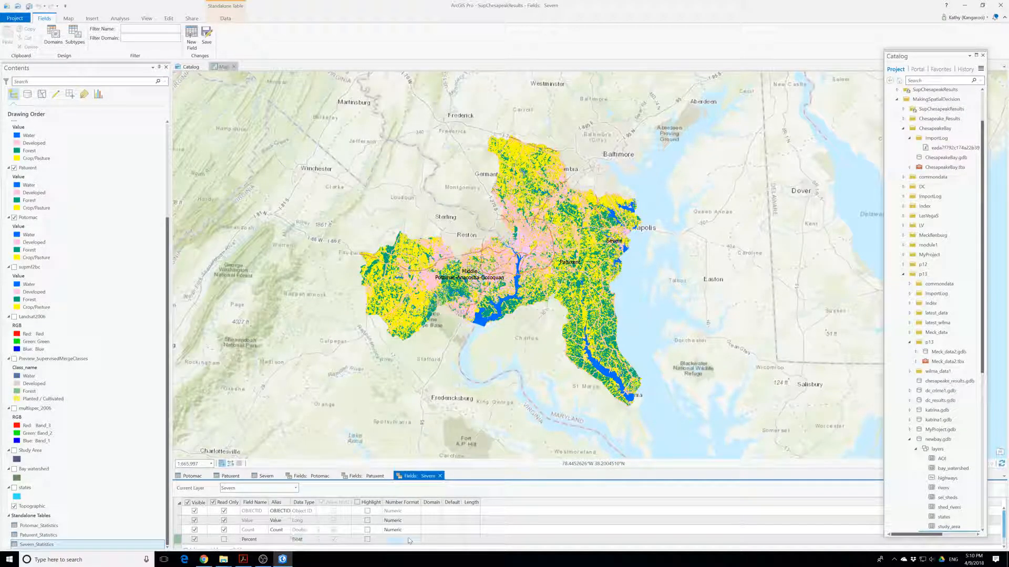
{"action": "left_click", "coordinate": [416, 540]}
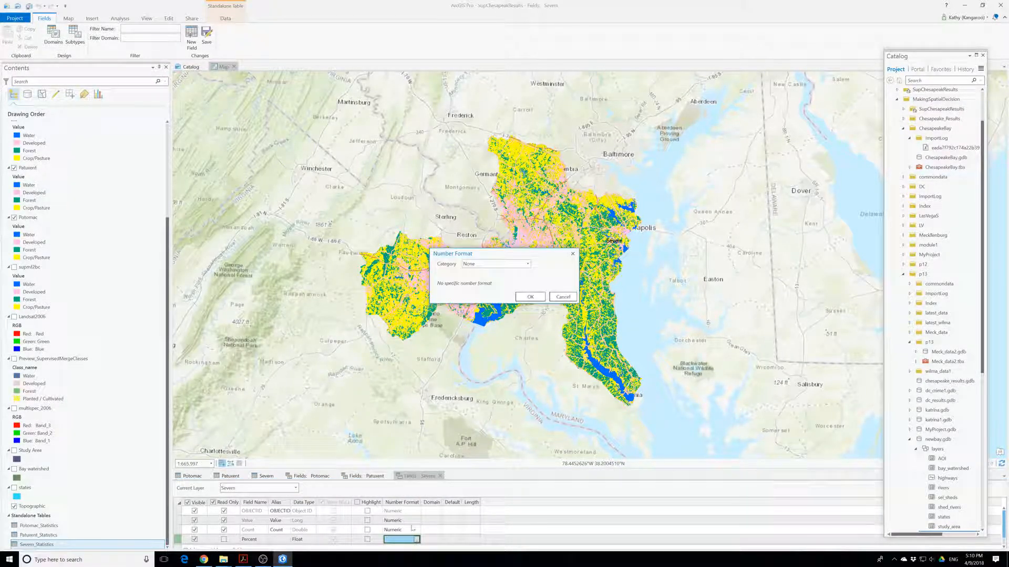
{"action": "left_click", "coordinate": [483, 265]}
{"action": "left_click", "coordinate": [484, 316]}
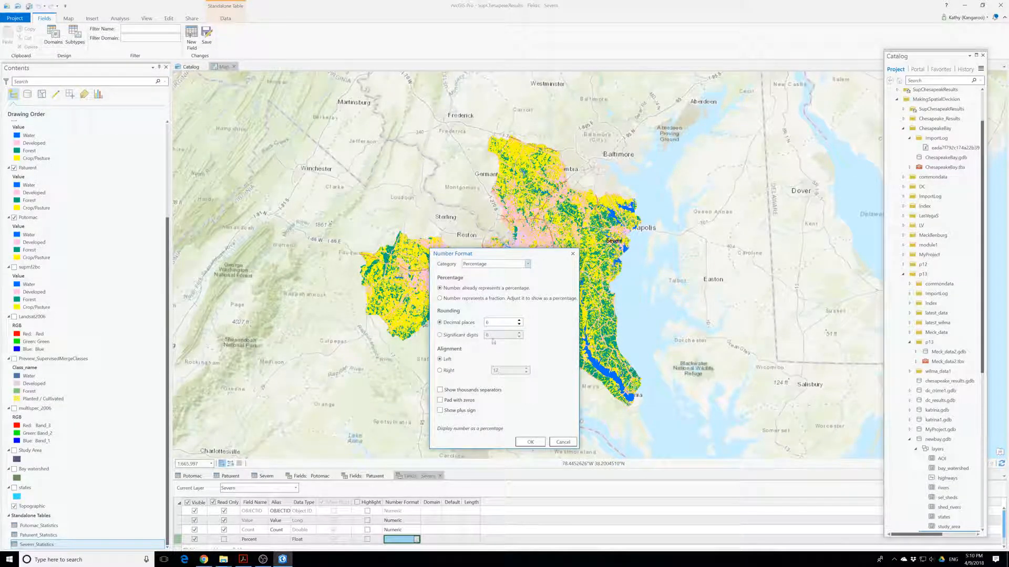
{"action": "left_click", "coordinate": [528, 443]}
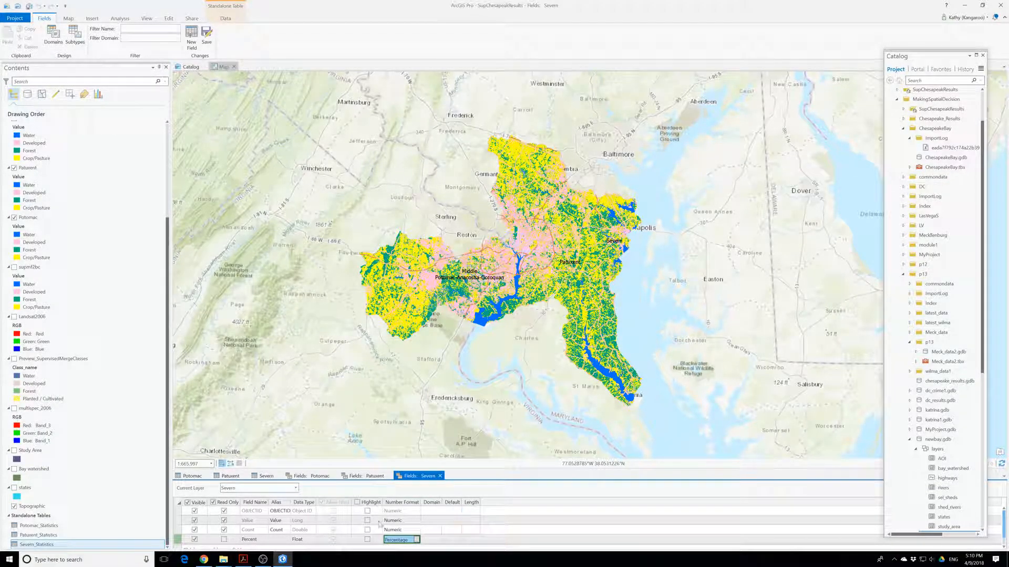
{"action": "left_click", "coordinate": [207, 35]}
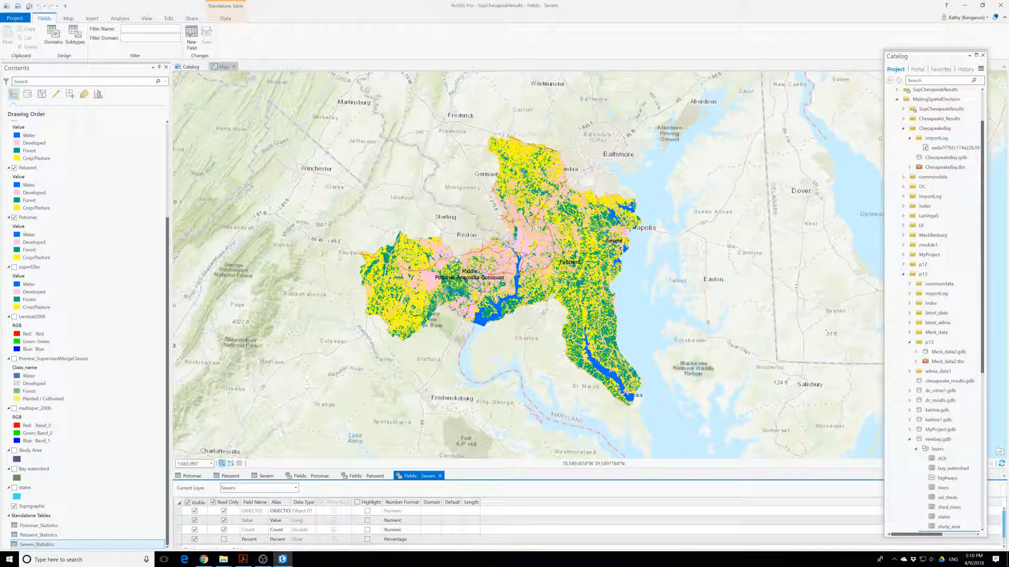
Close the field design views of Severn, Patuxent and Potomac, keeping the three attribute tables open.
{"action": "scroll", "coordinate": [258, 532], "scroll_direction": "down", "scroll_amount": 1}
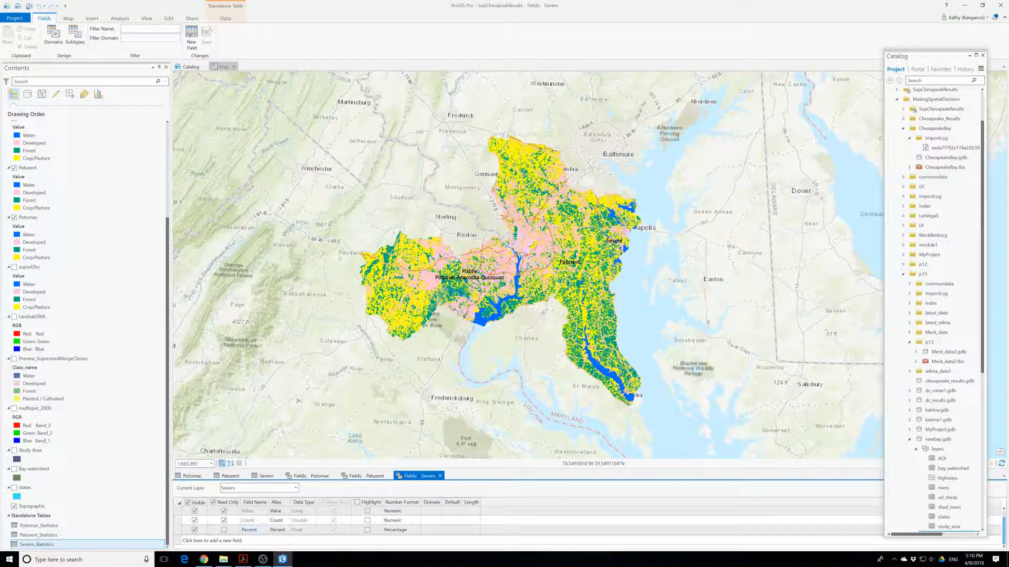
{"action": "left_click", "coordinate": [439, 476]}
{"action": "left_click", "coordinate": [390, 476]}
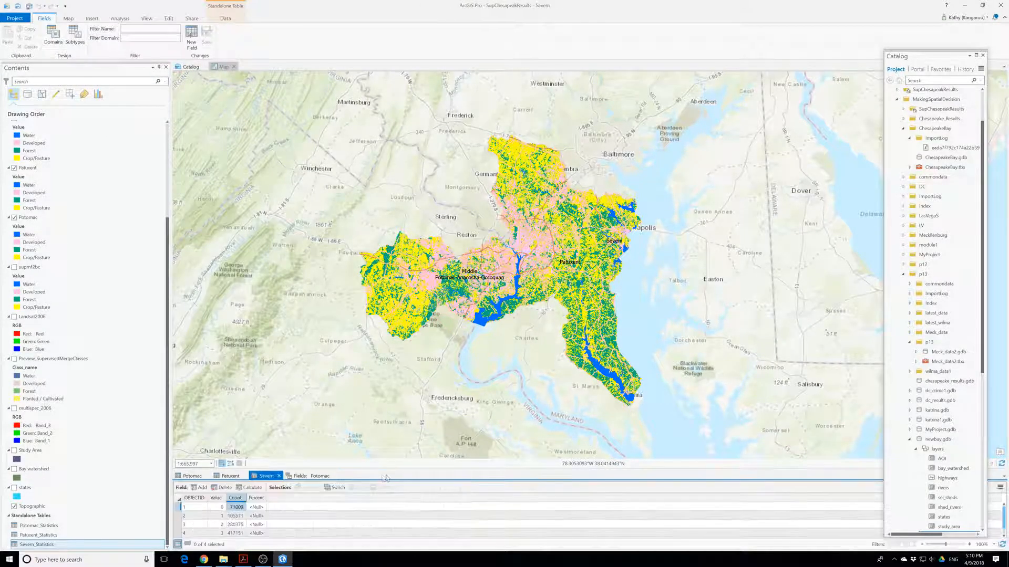
{"action": "left_click", "coordinate": [335, 476]}
Calculate the Percent field of the Potomac attribute table with the expression !Count! / 3739031 * 100.
{"action": "left_click", "coordinate": [192, 476]}
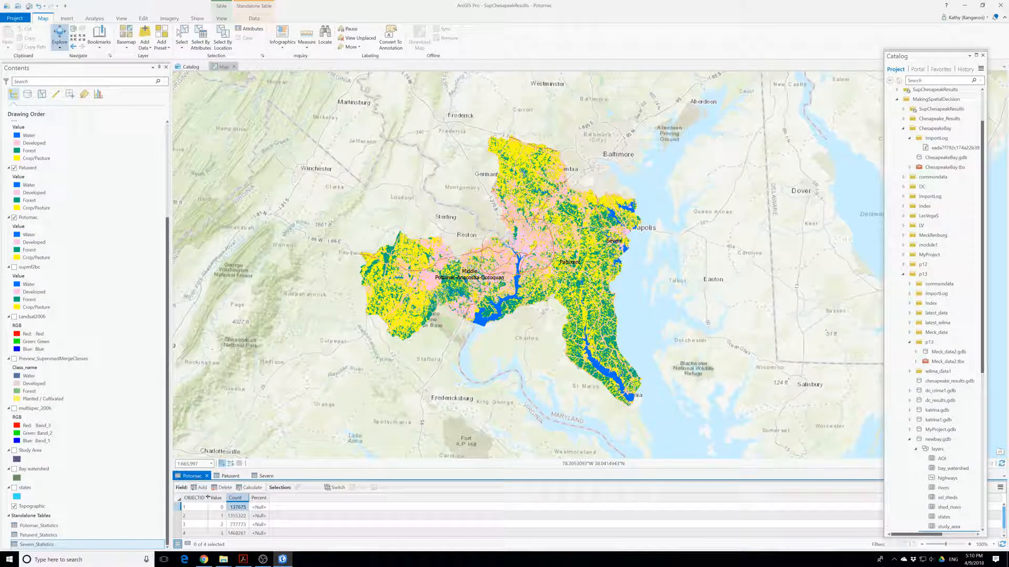
{"action": "right_click", "coordinate": [264, 498]}
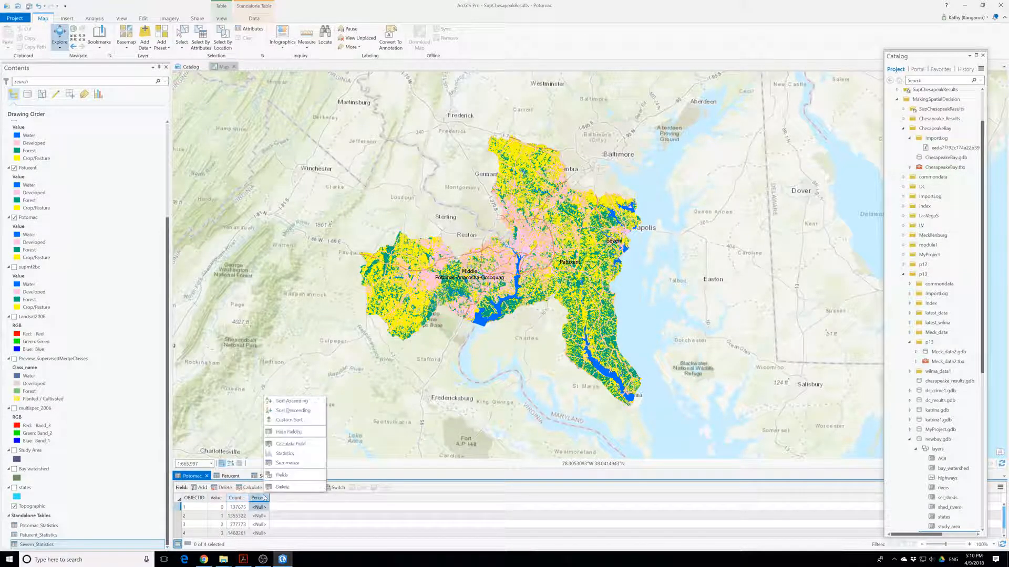
{"action": "left_click", "coordinate": [290, 444]}
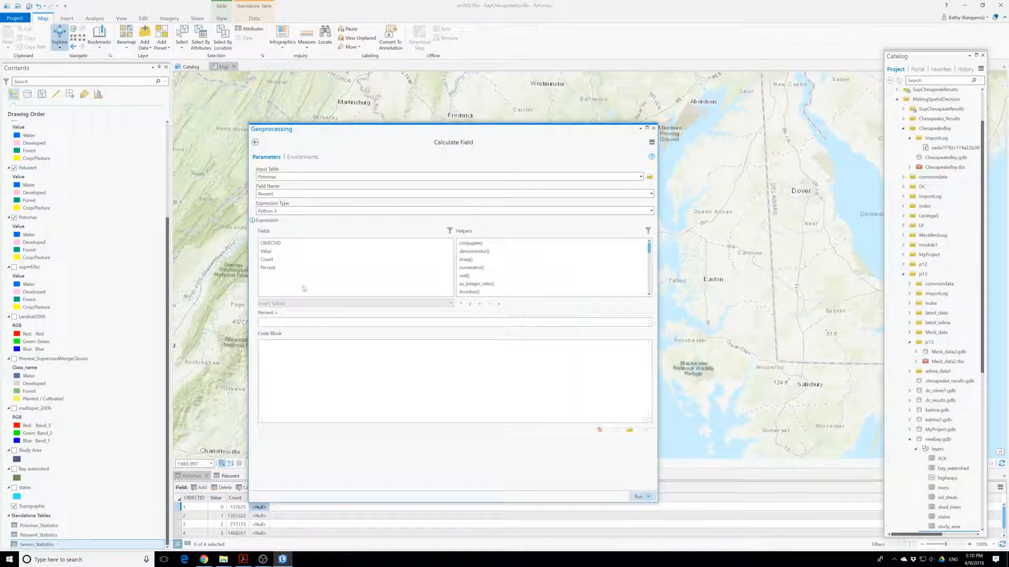
{"action": "double_click", "coordinate": [267, 260]}
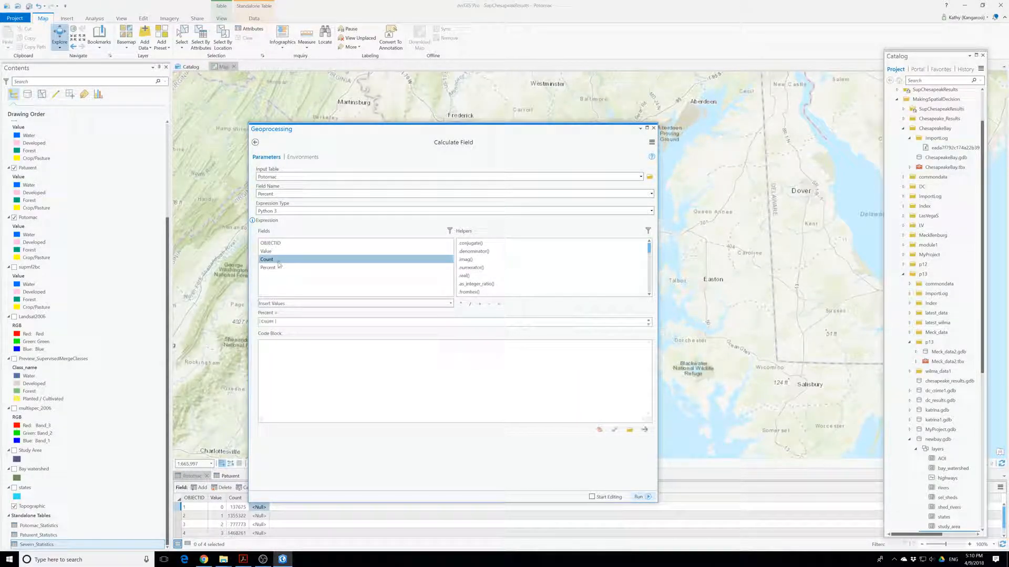
{"action": "left_click", "coordinate": [470, 304]}
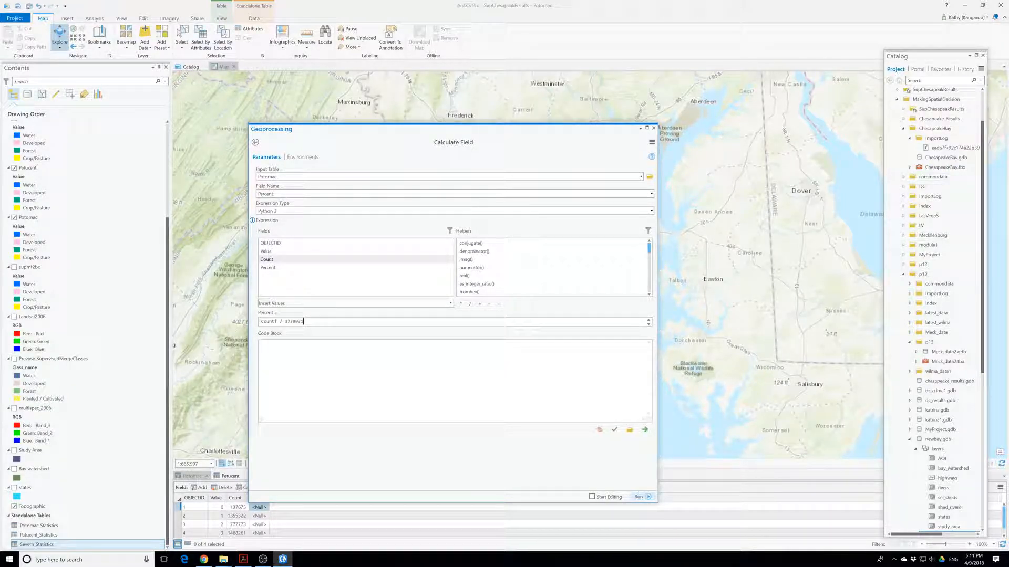
{"action": "left_click", "coordinate": [461, 304]}
{"action": "type", "text": "100"}
{"action": "left_click", "coordinate": [642, 497]}
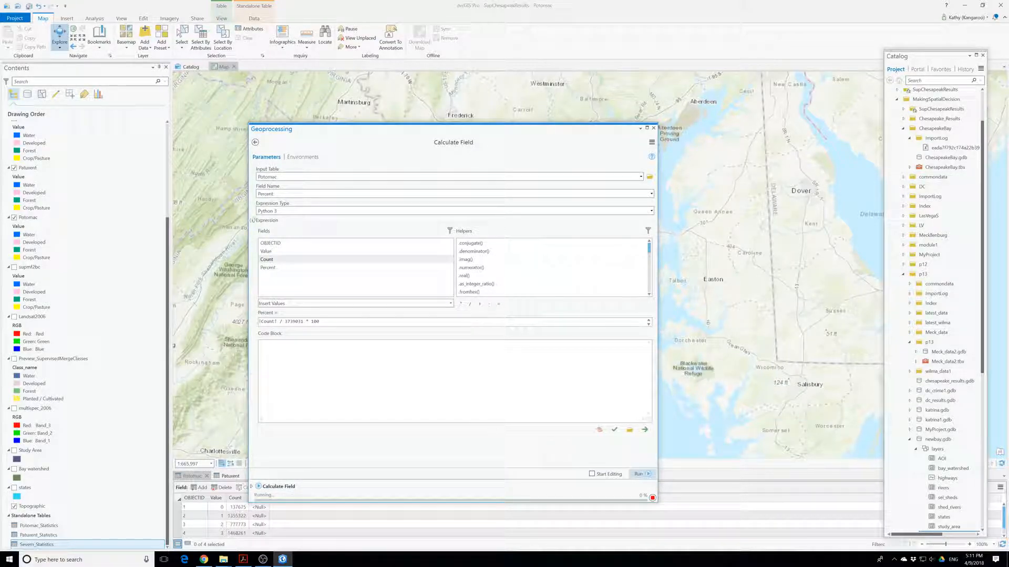
{"action": "left_click", "coordinate": [652, 128]}
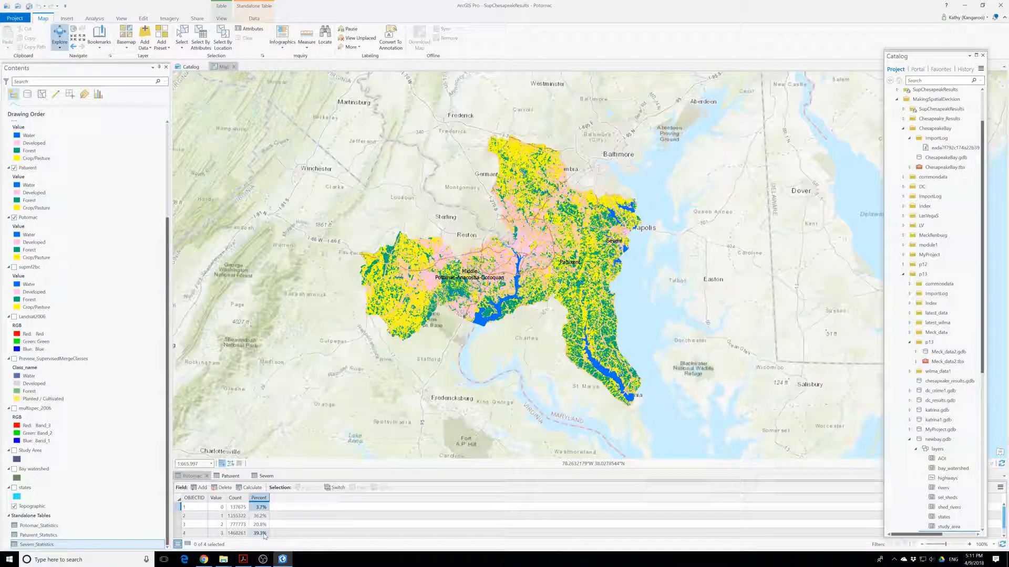
Calculate the Percent field of the Patuxent attribute table with the expression !Count! / 2651922*100.
{"action": "left_click", "coordinate": [231, 476]}
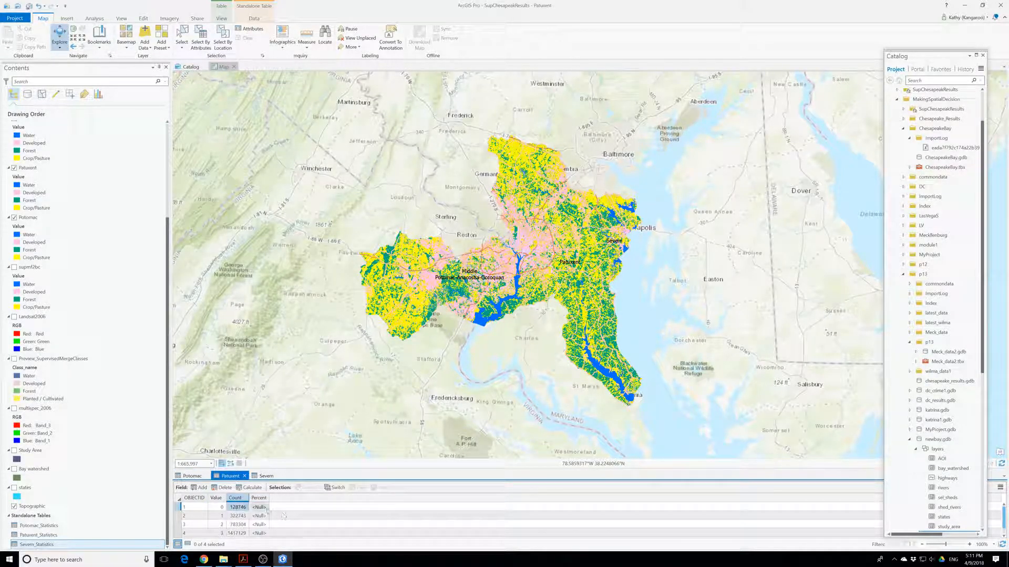
{"action": "right_click", "coordinate": [258, 498]}
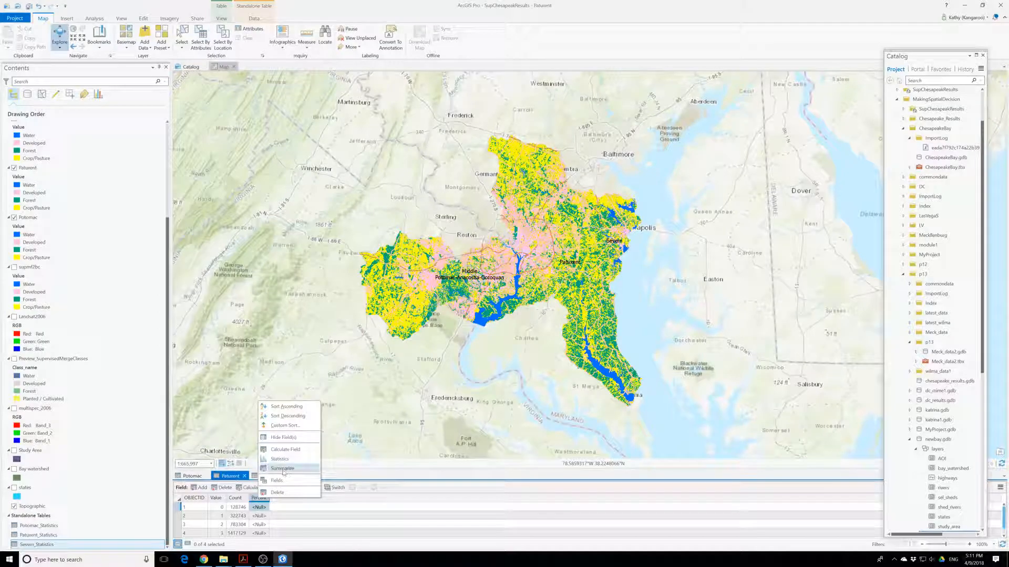
{"action": "left_click", "coordinate": [293, 451]}
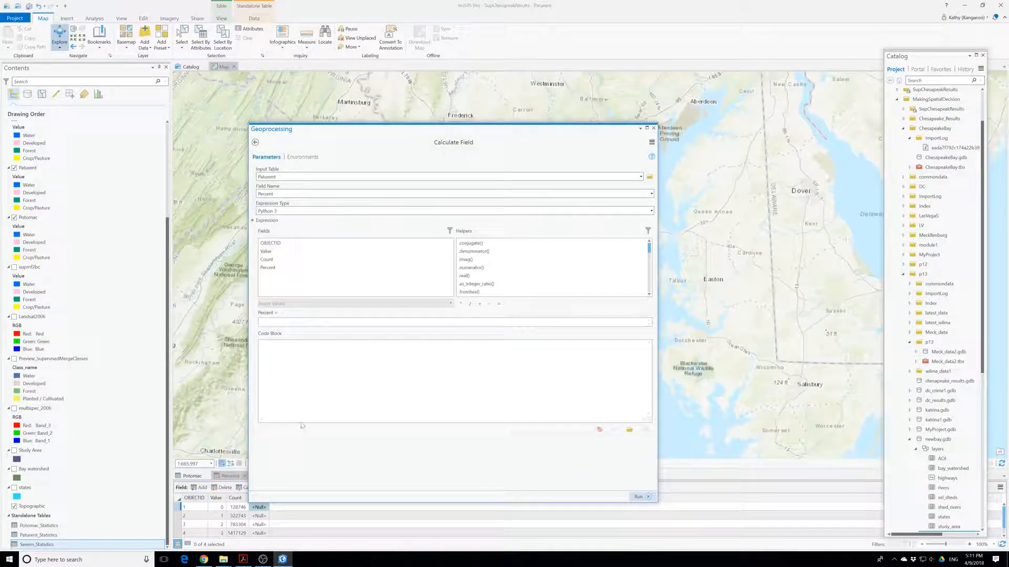
{"action": "double_click", "coordinate": [266, 259]}
{"action": "left_click", "coordinate": [278, 322]}
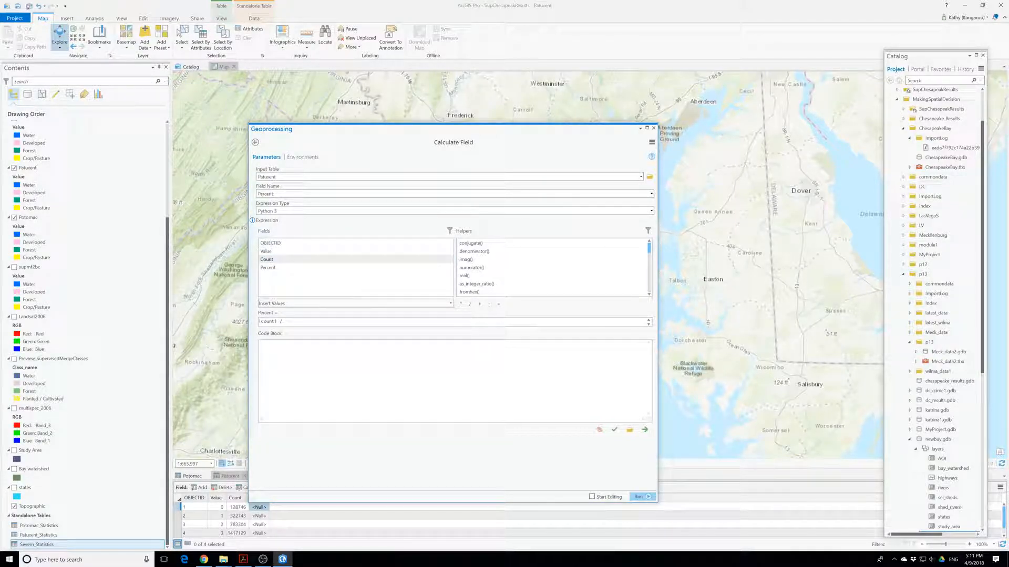
{"action": "type", "text": "2651922*100"}
{"action": "left_click", "coordinate": [638, 496]}
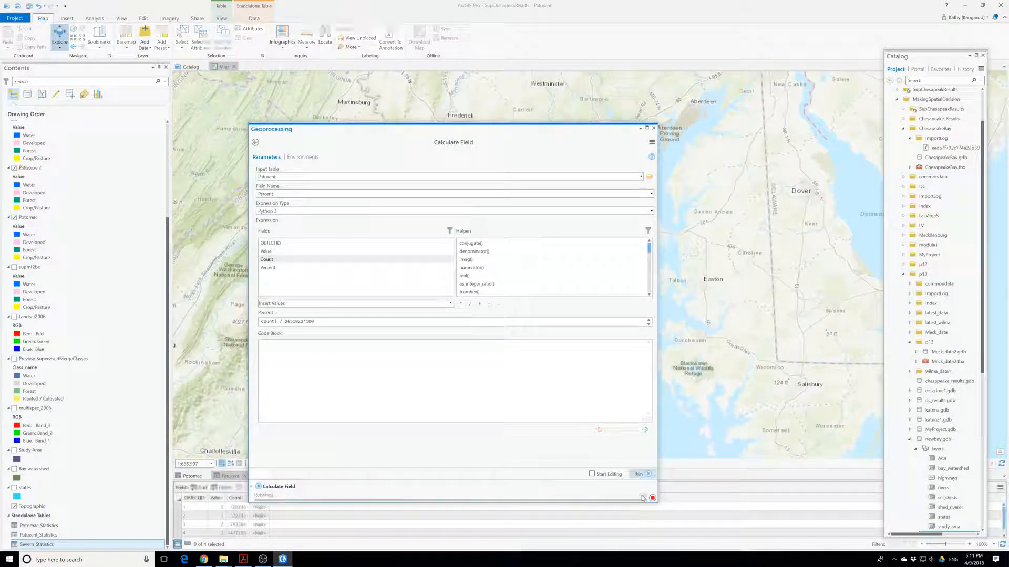
{"action": "left_click", "coordinate": [653, 129]}
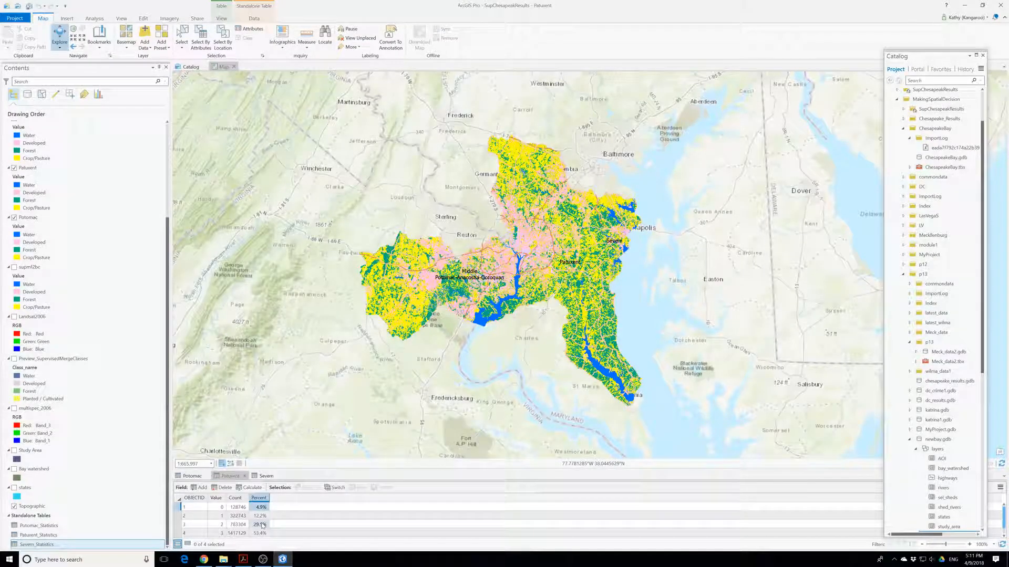
Calculate the Percent field of the Severn attribute table with the expression !Count! / 874106 * 100.
{"action": "left_click", "coordinate": [264, 476]}
{"action": "right_click", "coordinate": [260, 499]}
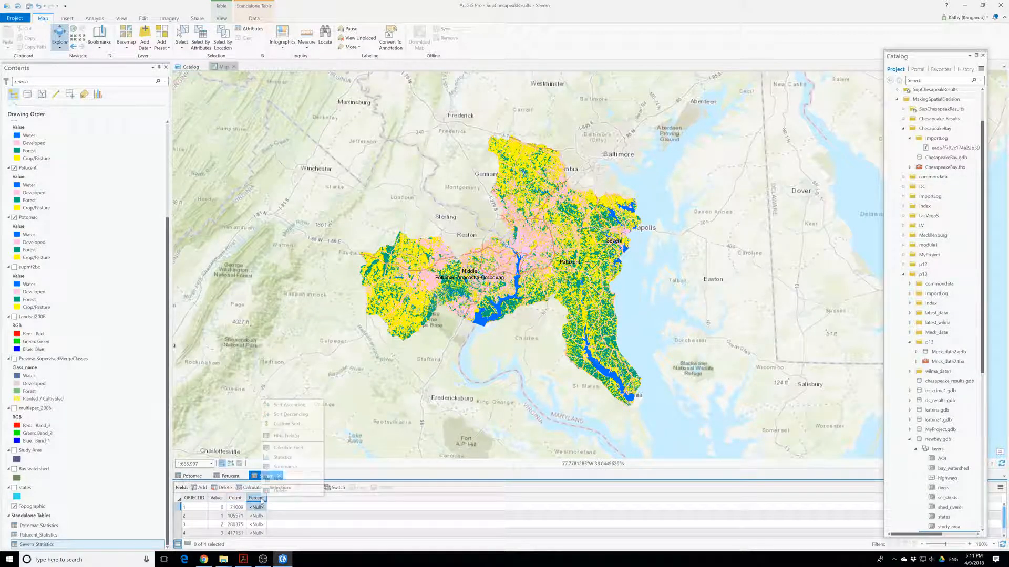
{"action": "left_click", "coordinate": [287, 447]}
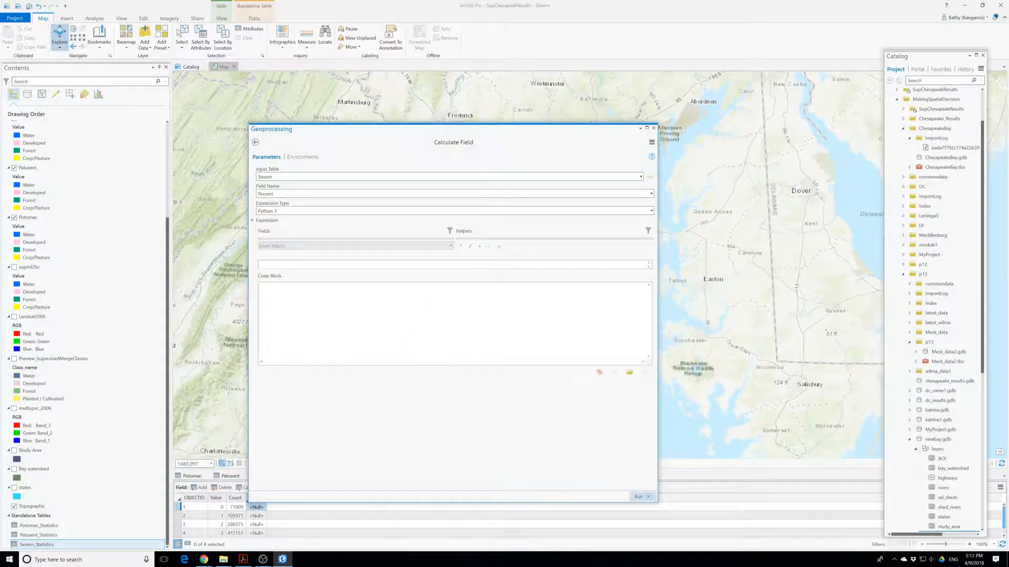
{"action": "double_click", "coordinate": [266, 259]}
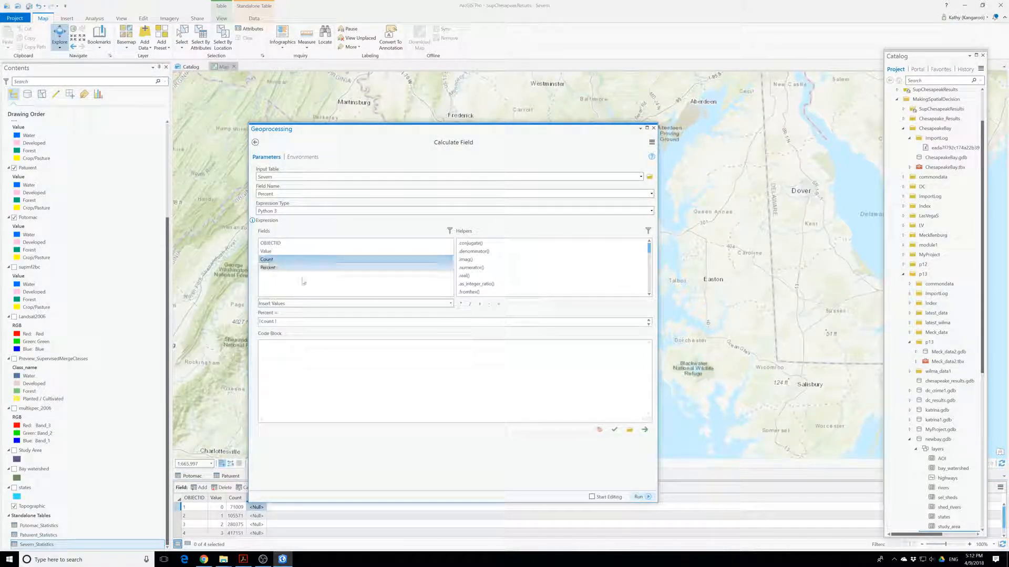
{"action": "left_click", "coordinate": [470, 304]}
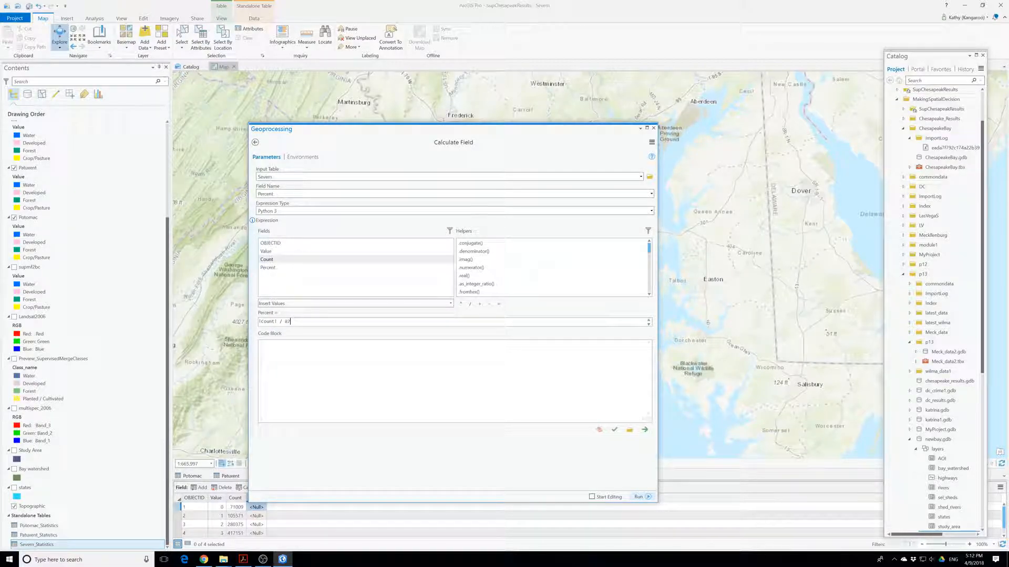
{"action": "type", "text": "874106"}
{"action": "left_click", "coordinate": [638, 496]}
{"action": "type", "text": "1"}
{"action": "left_click", "coordinate": [639, 497]}
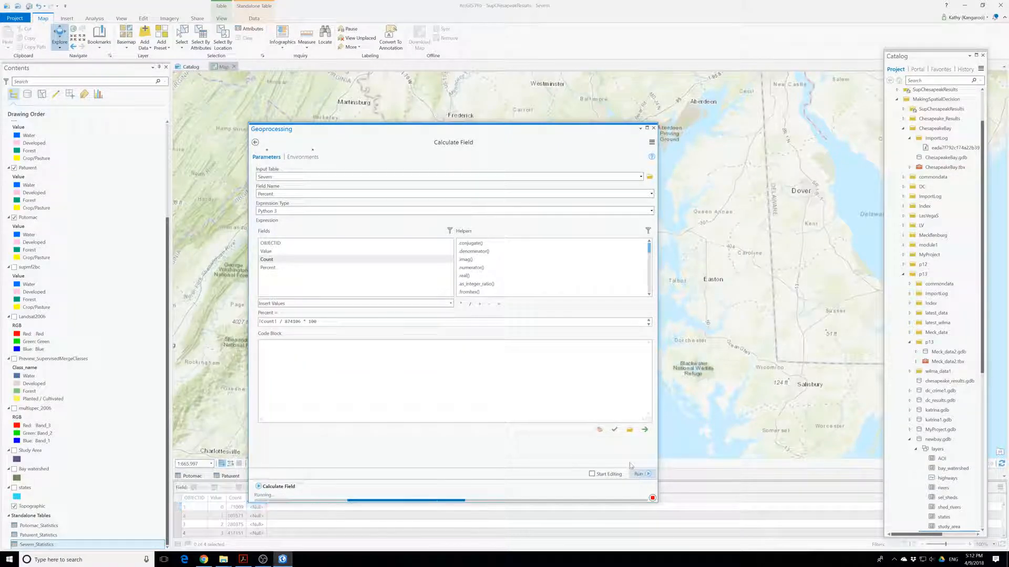
{"action": "left_click", "coordinate": [654, 128]}
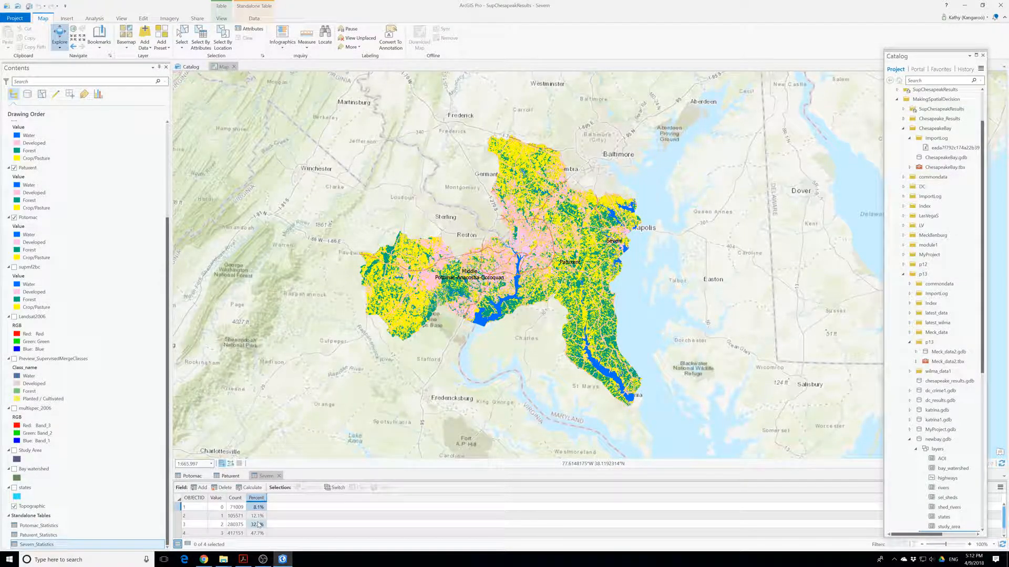
{"action": "scroll", "coordinate": [259, 525], "scroll_direction": "down", "scroll_amount": 1}
{"action": "scroll", "coordinate": [258, 525], "scroll_direction": "up", "scroll_amount": 1}
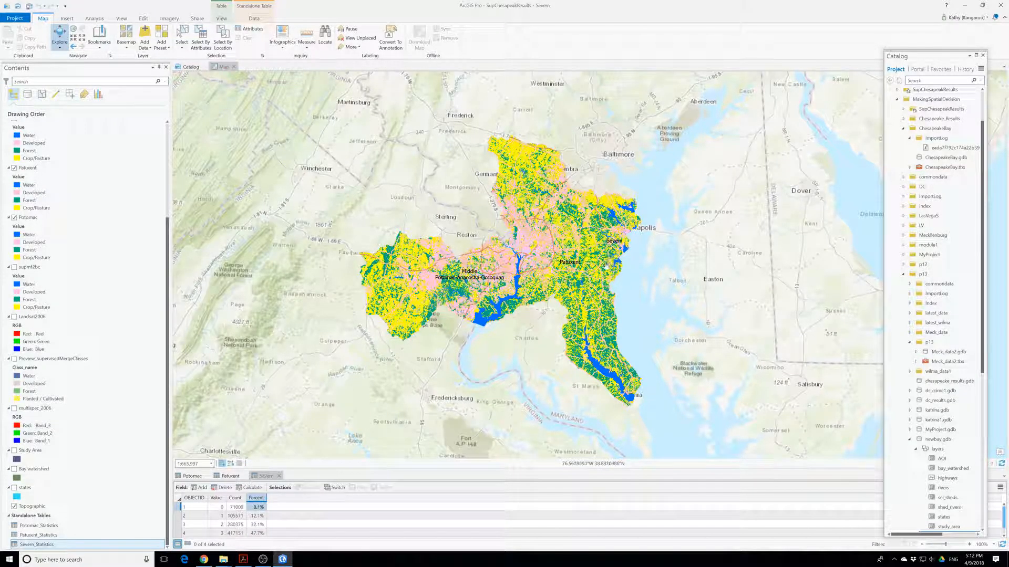
{"action": "scroll", "coordinate": [308, 514], "scroll_direction": "down", "scroll_amount": 1}
{"action": "scroll", "coordinate": [309, 514], "scroll_direction": "up", "scroll_amount": 1}
{"action": "scroll", "coordinate": [309, 514], "scroll_direction": "down", "scroll_amount": 1}
{"action": "scroll", "coordinate": [308, 514], "scroll_direction": "up", "scroll_amount": 1}
{"action": "scroll", "coordinate": [309, 513], "scroll_direction": "down", "scroll_amount": 1}
{"action": "scroll", "coordinate": [308, 514], "scroll_direction": "up", "scroll_amount": 1}
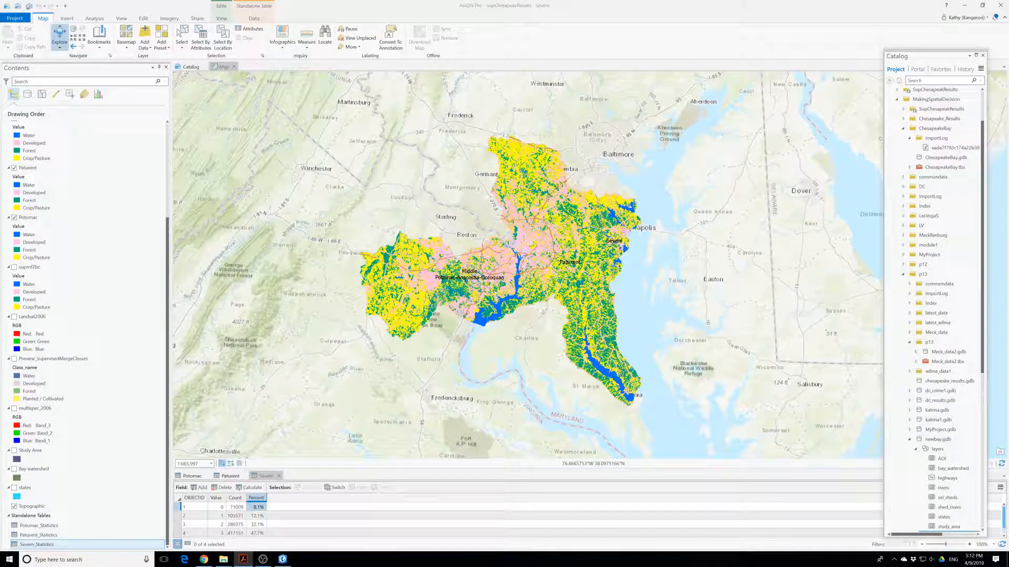
{"action": "scroll", "coordinate": [247, 523], "scroll_direction": "down", "scroll_amount": 1}
{"action": "scroll", "coordinate": [249, 525], "scroll_direction": "up", "scroll_amount": 1}
Turn on the Landsat2006 layer and move it directly above the Severn layer in the drawing order.
{"action": "scroll", "coordinate": [170, 284], "scroll_direction": "up", "scroll_amount": 5}
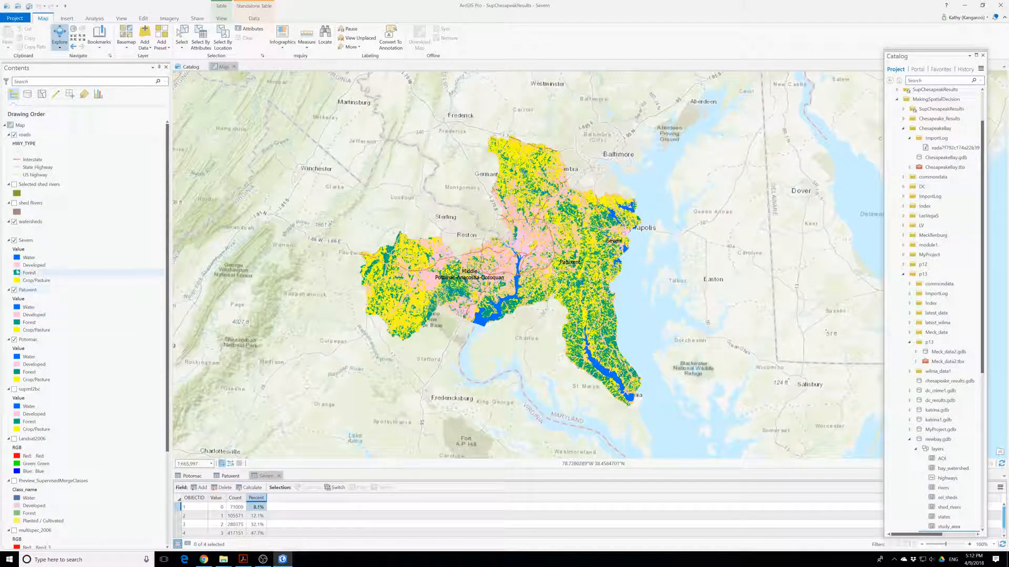
{"action": "scroll", "coordinate": [15, 326], "scroll_direction": "down", "scroll_amount": 1}
{"action": "scroll", "coordinate": [15, 326], "scroll_direction": "up", "scroll_amount": 1}
{"action": "left_click", "coordinate": [30, 438]}
{"action": "left_click_drag", "start_coordinate": [31, 435], "coordinate": [13, 241]}
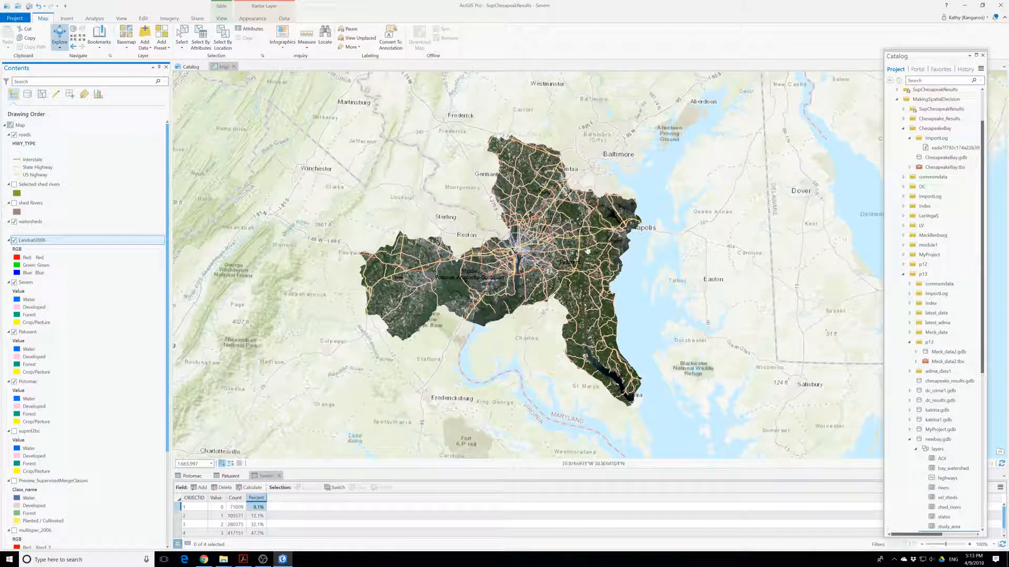
Compare the Landsat2006 imagery with the classified watersheds by switching its visibility repeatedly, and leave the imagery hidden.
{"action": "left_click", "coordinate": [14, 240]}
{"action": "left_click", "coordinate": [14, 240]}
{"action": "left_click", "coordinate": [14, 240]}
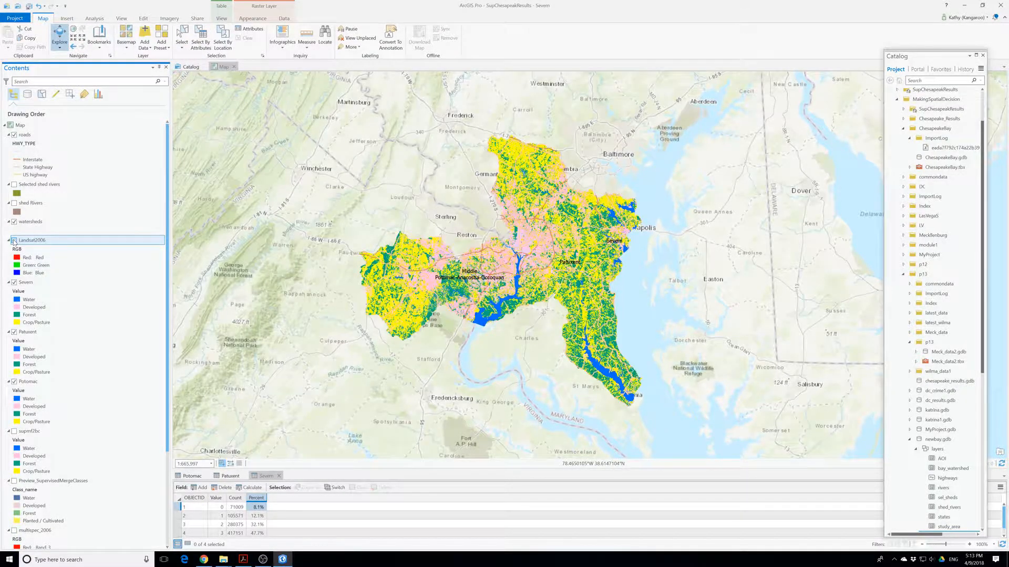
{"action": "left_click", "coordinate": [14, 240]}
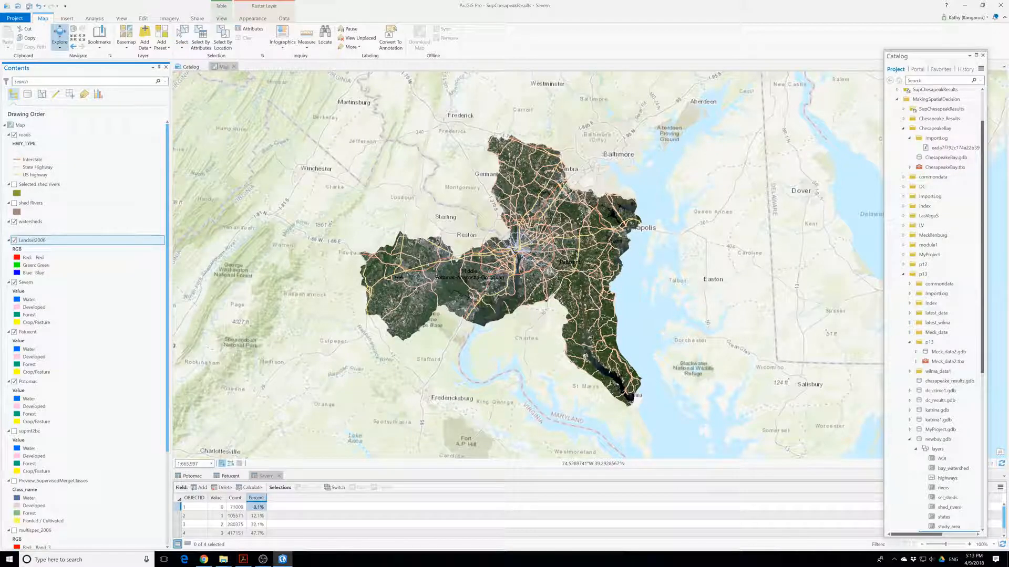
{"action": "left_click", "coordinate": [14, 240]}
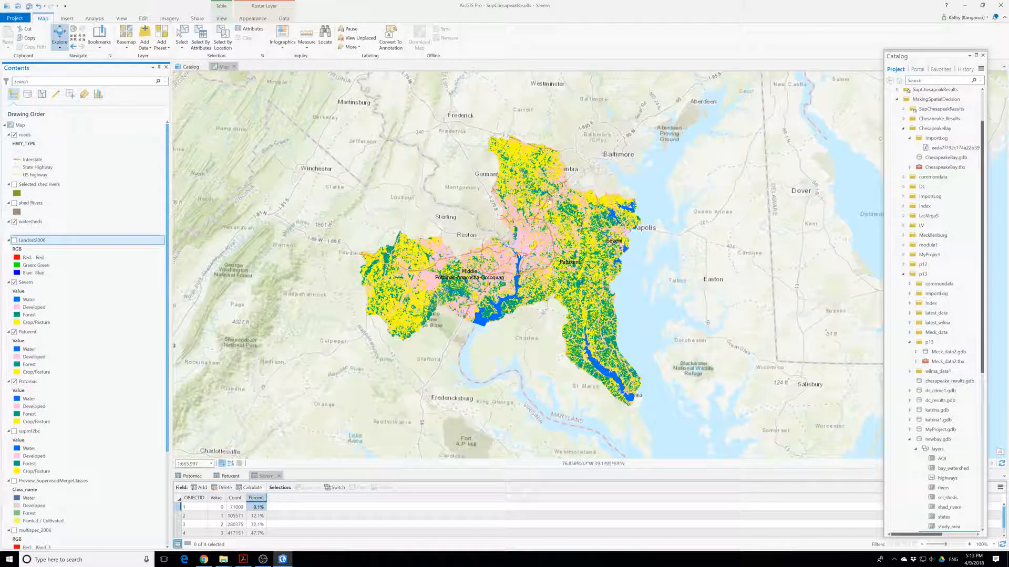
{"action": "left_click", "coordinate": [242, 560]}
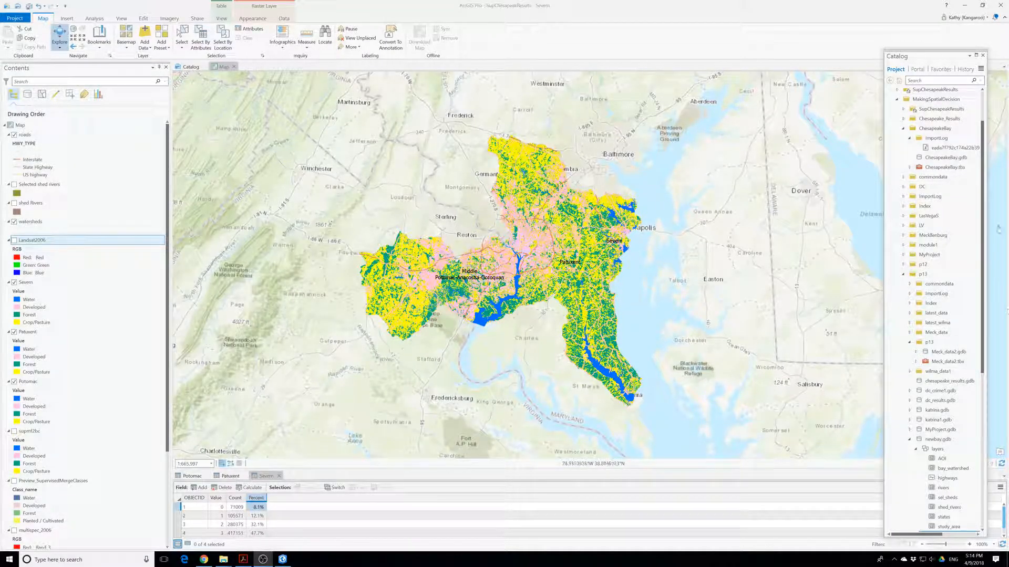
Create a new ANSI portrait Letter layout (8.5 x 11 in) and dock it beside the Map view.
{"action": "left_click", "coordinate": [66, 18]}
{"action": "left_click", "coordinate": [36, 29]}
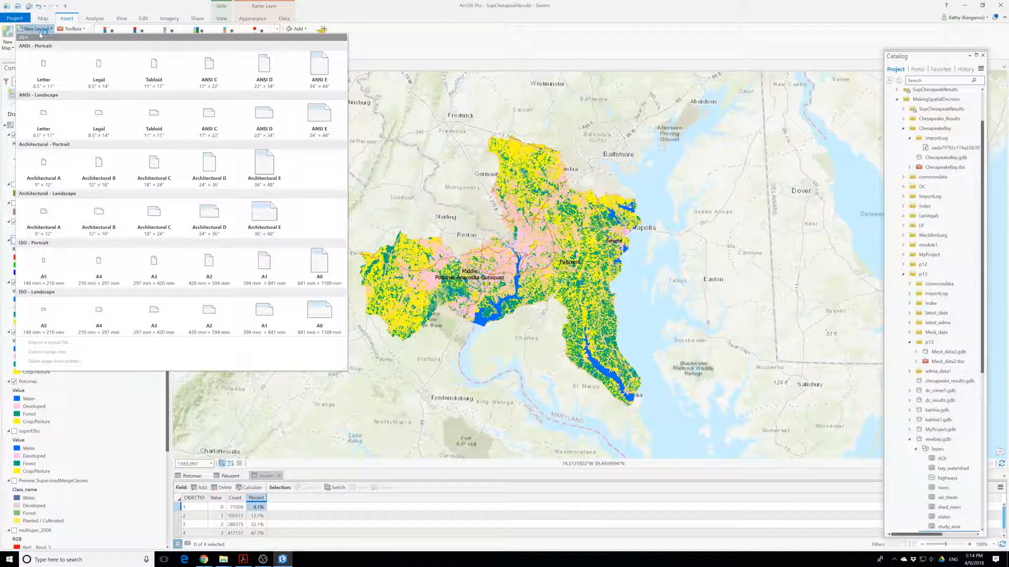
{"action": "left_click", "coordinate": [45, 68]}
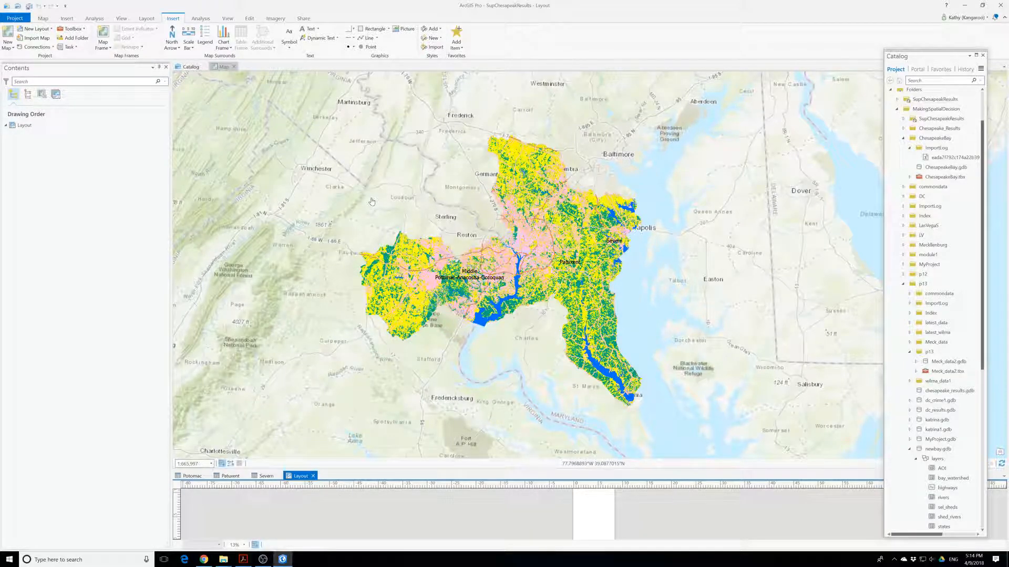
{"action": "left_click_drag", "start_coordinate": [304, 468], "coordinate": [185, 79]}
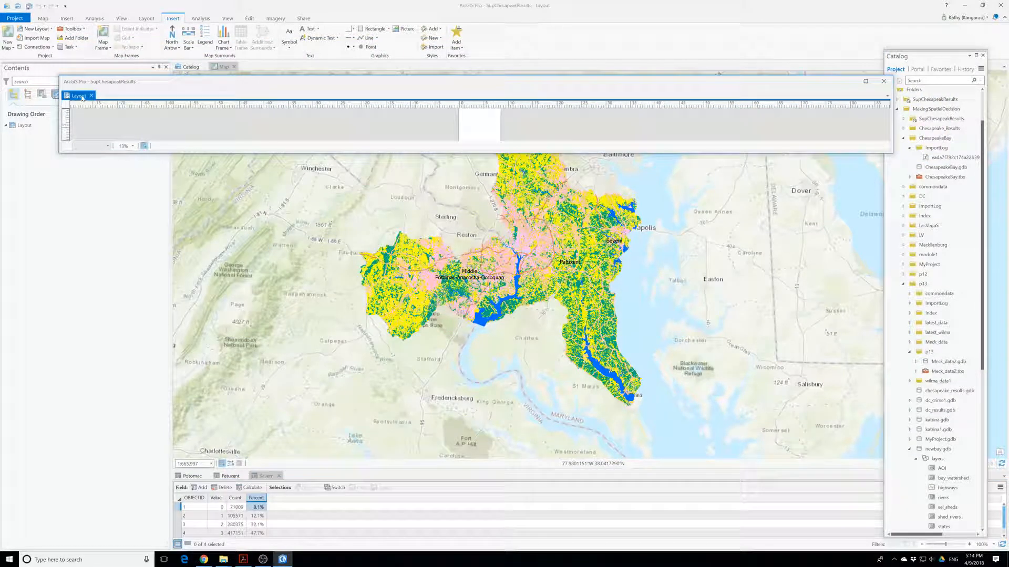
{"action": "left_click_drag", "start_coordinate": [82, 98], "coordinate": [251, 69]}
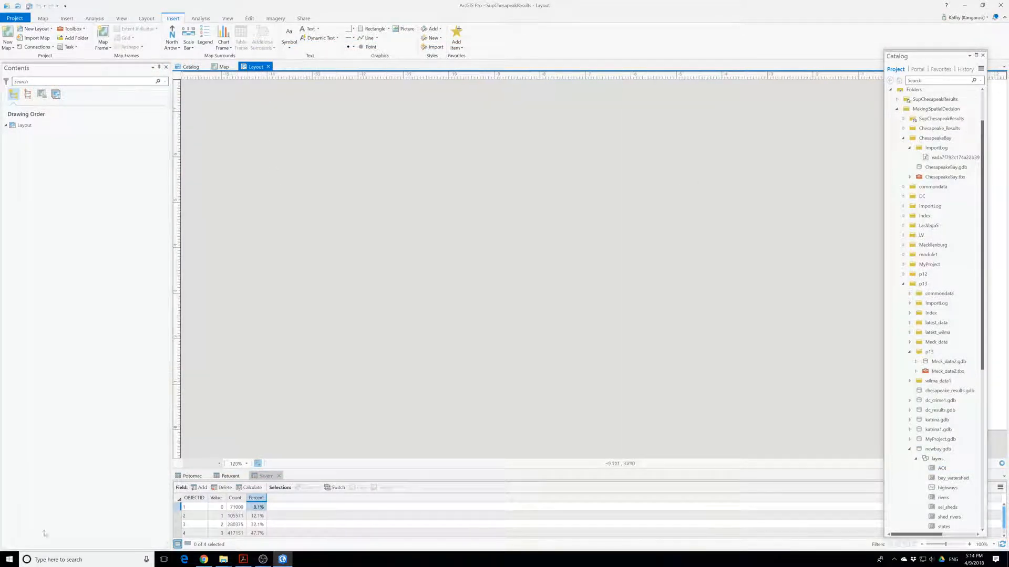
Close the Severn, Patuxent and Potomac attribute tables.
{"action": "left_click", "coordinate": [279, 476]}
{"action": "left_click", "coordinate": [244, 477]}
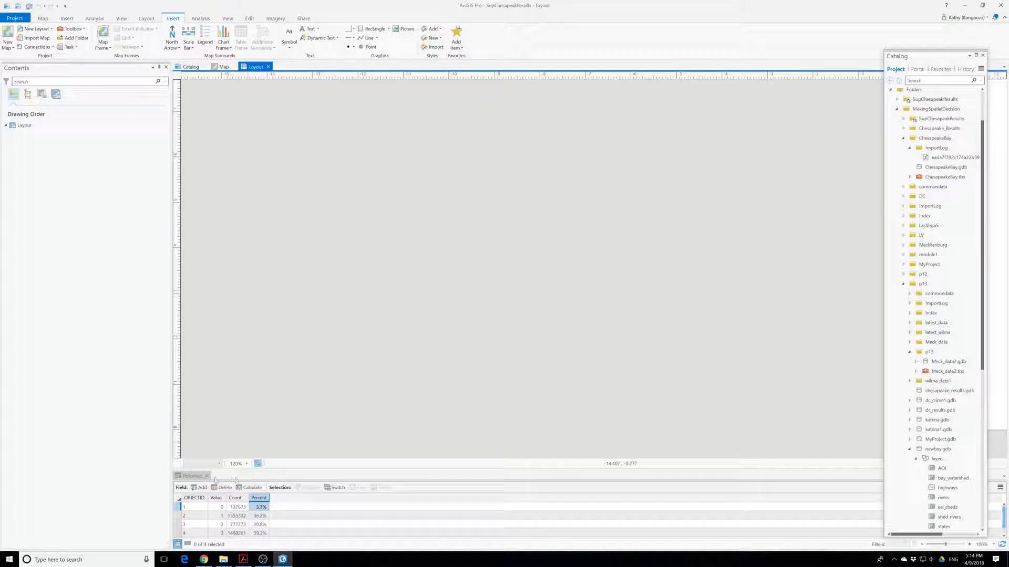
{"action": "left_click", "coordinate": [206, 476]}
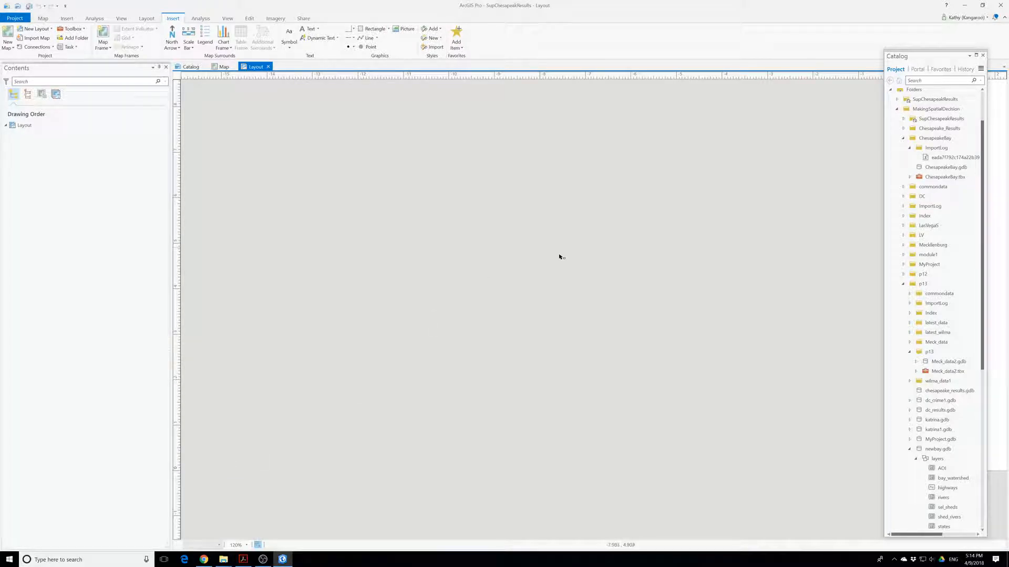
Insert a map frame of the project map on the layout page and zoom it to the roads layer.
{"action": "right_click", "coordinate": [21, 127]}
{"action": "left_click", "coordinate": [51, 133]}
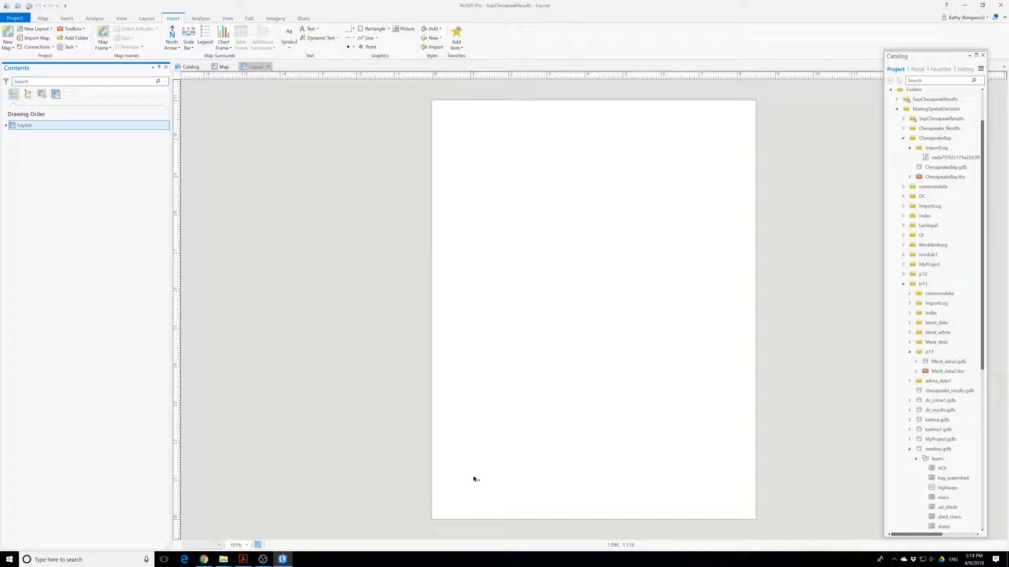
{"action": "left_click", "coordinate": [103, 34]}
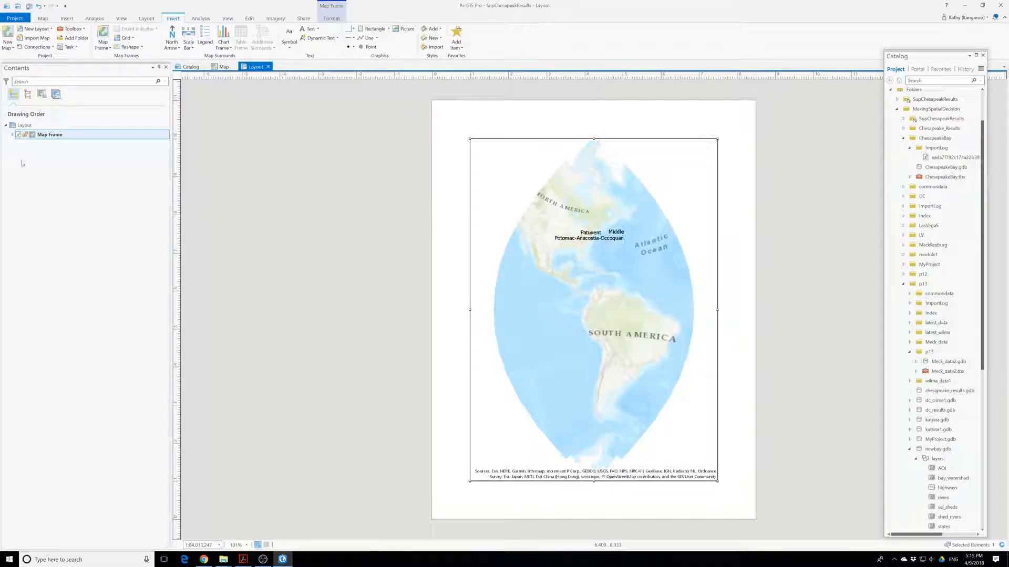
{"action": "left_click", "coordinate": [12, 134]}
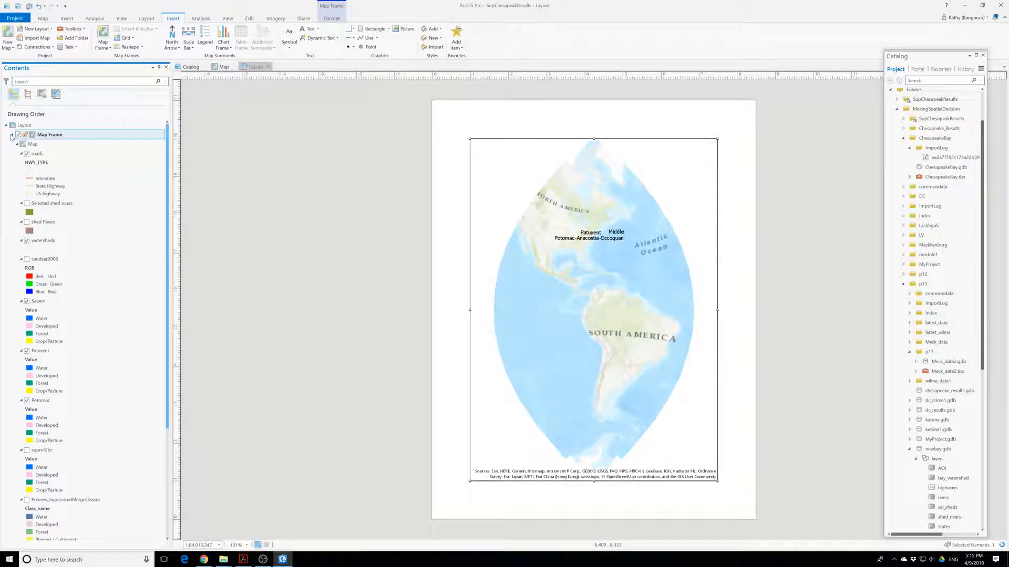
{"action": "right_click", "coordinate": [33, 153]}
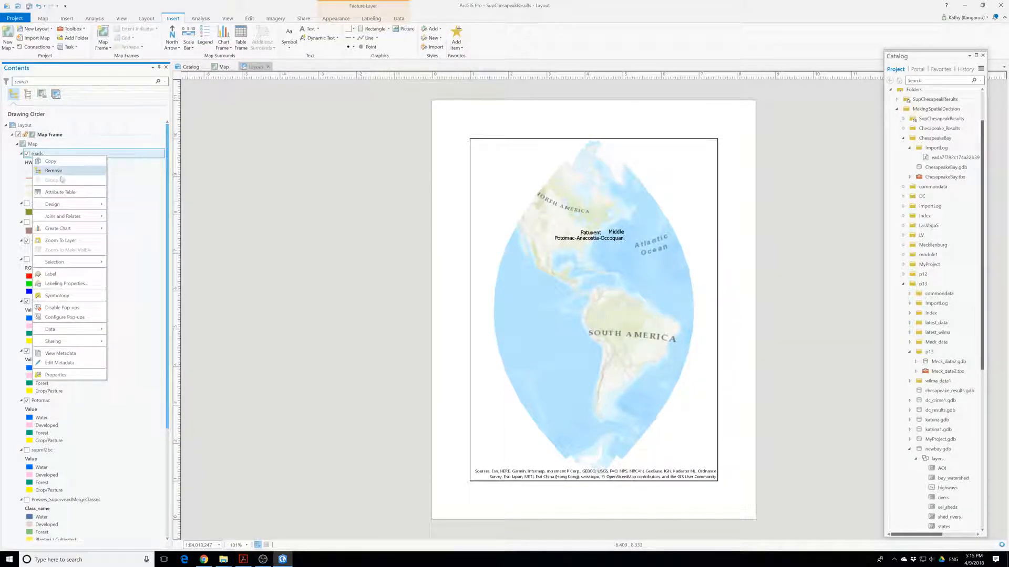
{"action": "left_click", "coordinate": [61, 241]}
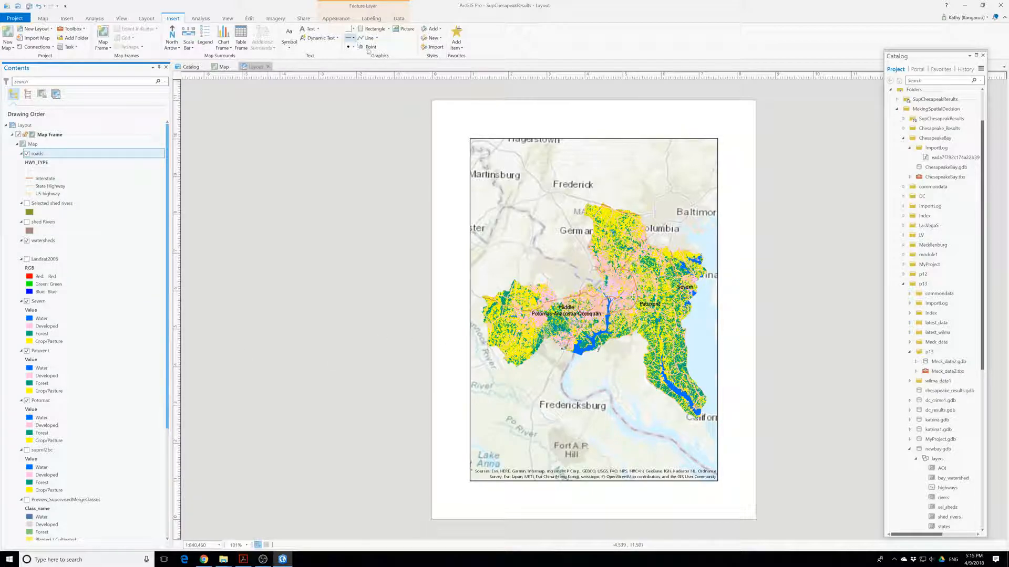
Position the map frame on the layout page at X 0.44 in and Y 3.4 in.
{"action": "left_click", "coordinate": [532, 141]}
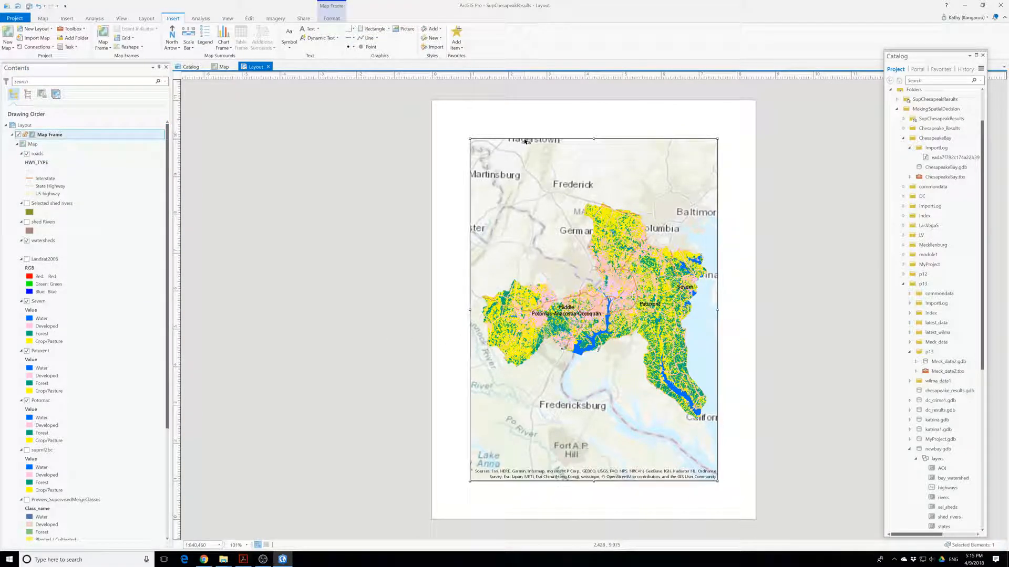
{"action": "double_click", "coordinate": [509, 140]}
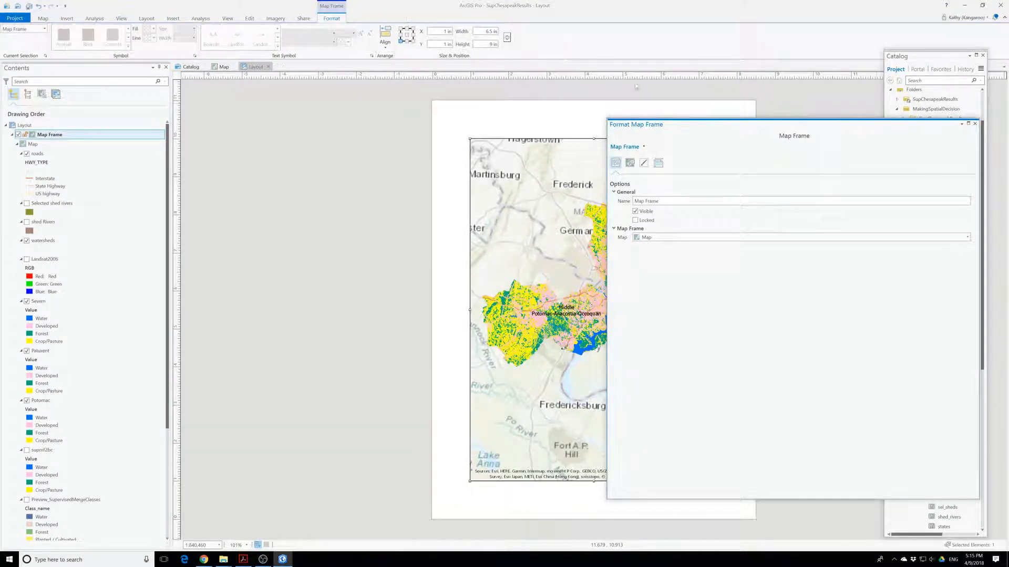
{"action": "left_click", "coordinate": [974, 123]}
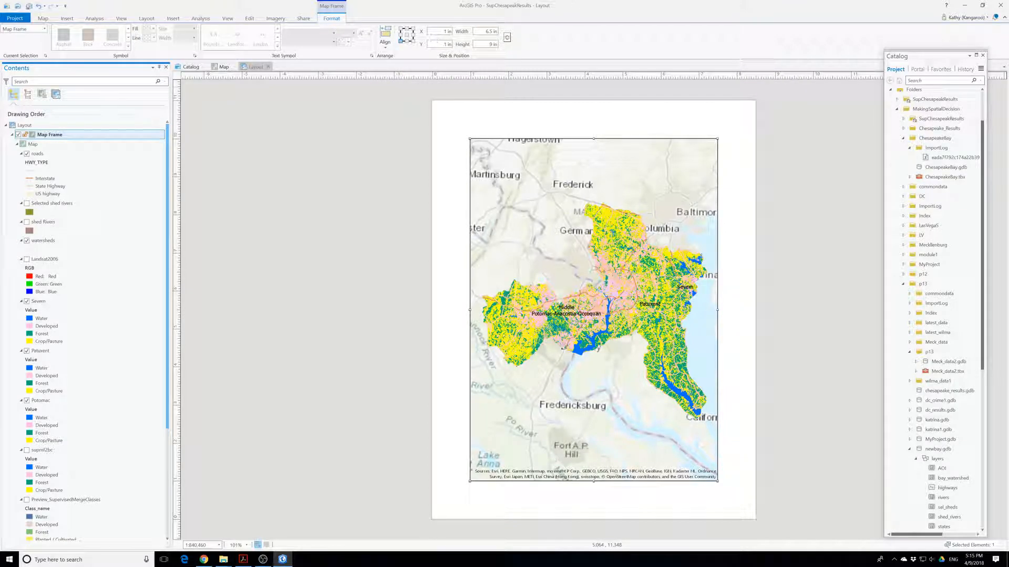
{"action": "key", "text": "BackSpace"}
{"action": "type", "text": "0.44"}
{"action": "left_click", "coordinate": [447, 45]}
{"action": "key", "text": "BackSpace"}
{"action": "type", "text": "3.4"}
{"action": "key", "text": "Tab"}
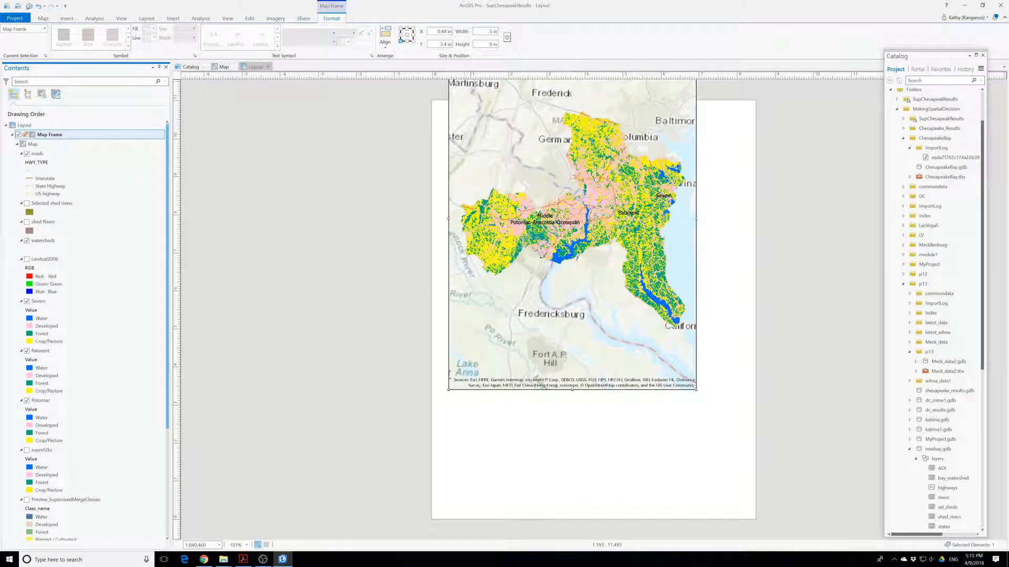
Set the map frame's size to 6.5 in wide and 6.5 in high.
{"action": "type", "text": "7.5"}
{"action": "key", "text": "Tab"}
{"action": "type", "text": "6"}
{"action": "key", "text": "Delete"}
{"action": "key", "text": "Return"}
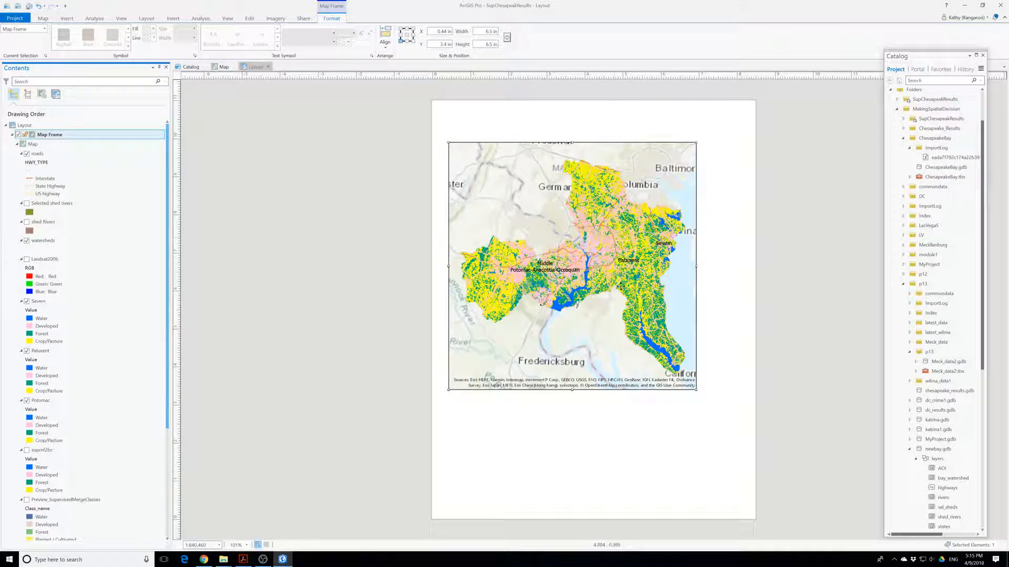
Enlarge the map frame from its lower-right corner to about 7.67 in wide and 7.16 in high.
{"action": "left_click", "coordinate": [712, 400]}
{"action": "left_click", "coordinate": [696, 388]}
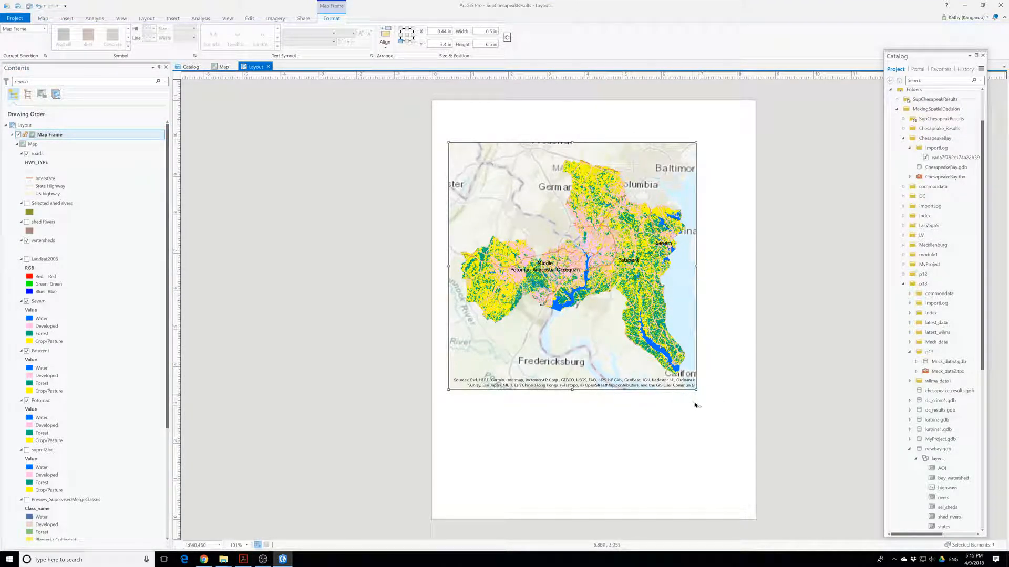
{"action": "left_click_drag", "start_coordinate": [696, 390], "coordinate": [741, 415]}
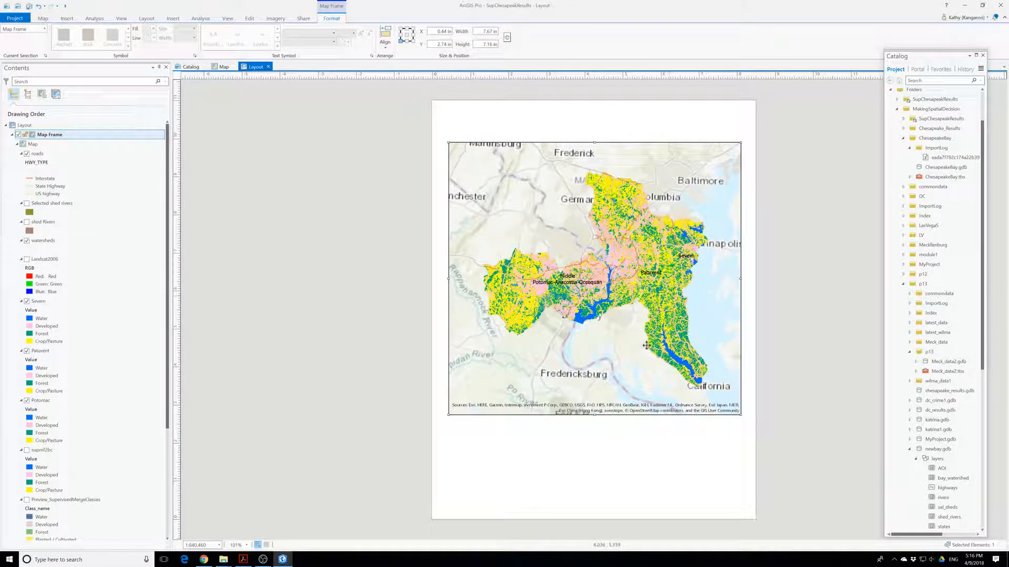
{"action": "left_click", "coordinate": [43, 19]}
{"action": "left_click", "coordinate": [74, 30]}
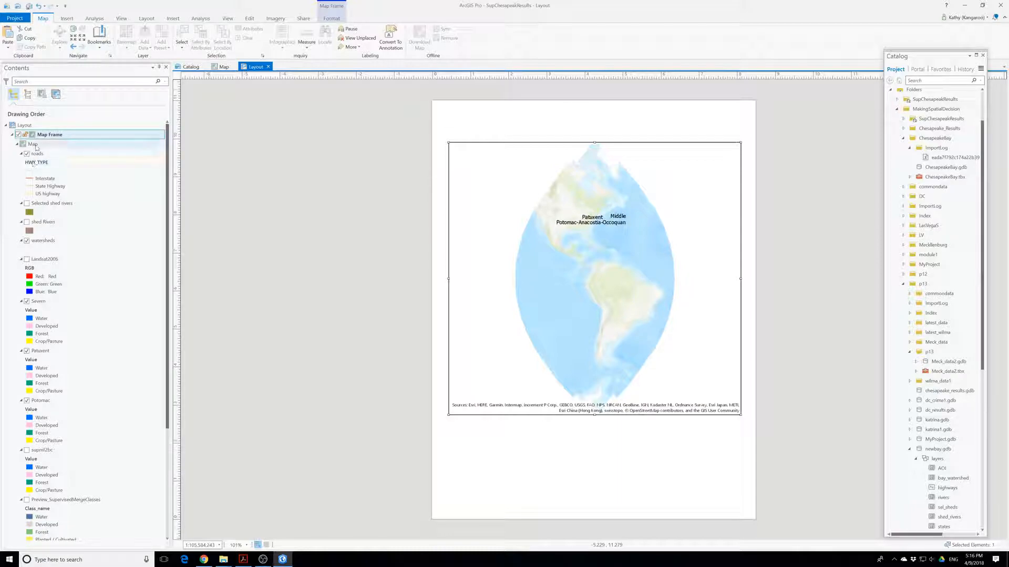
{"action": "left_click", "coordinate": [75, 41]}
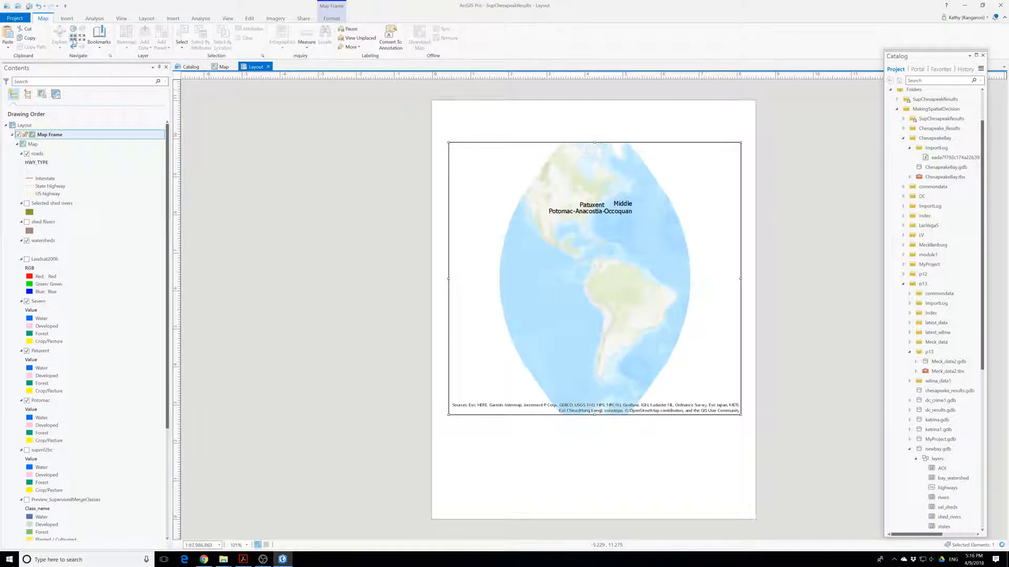
{"action": "left_click", "coordinate": [36, 146]}
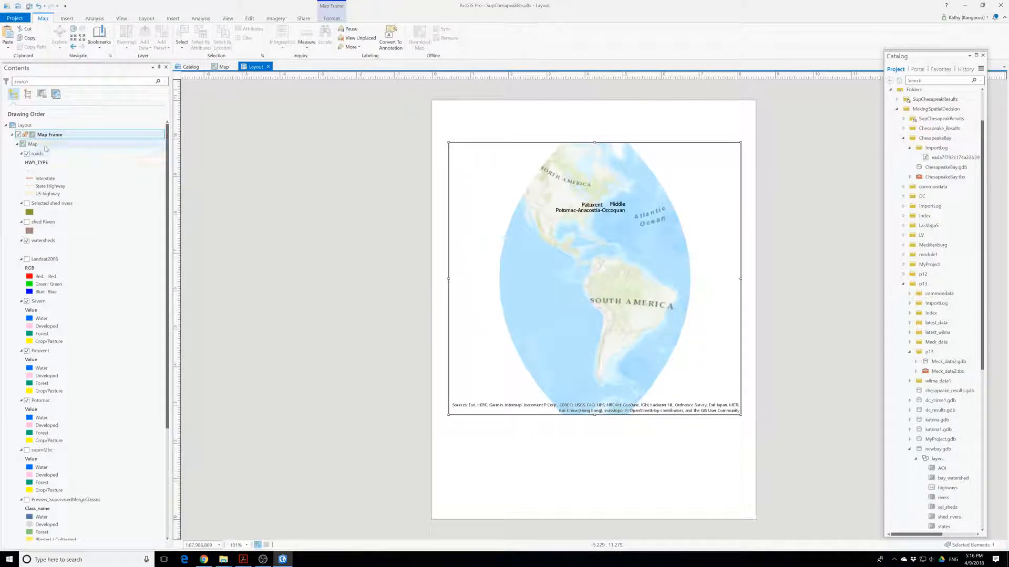
{"action": "left_click", "coordinate": [82, 38]}
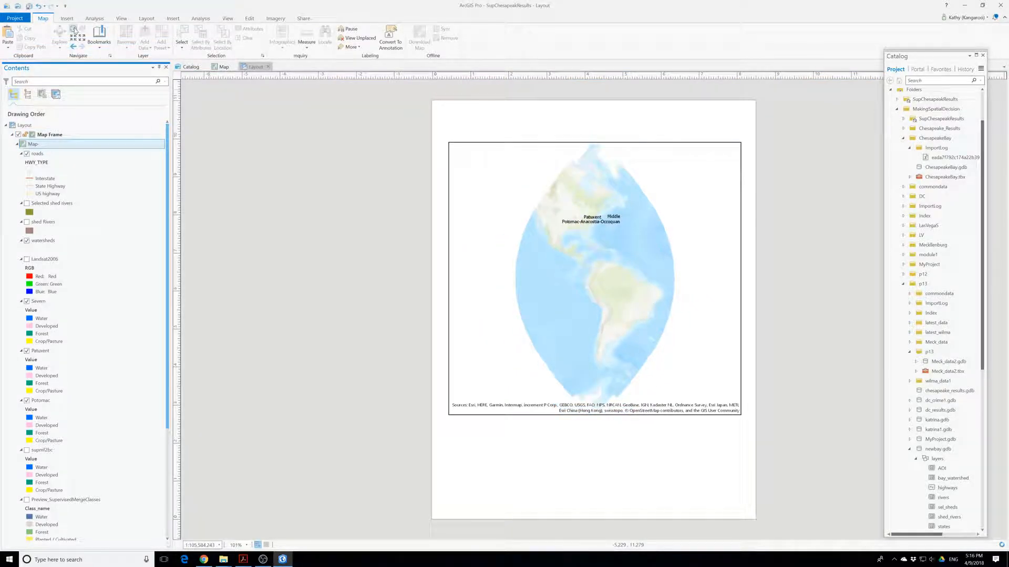
Refit the map inside the enlarged frame to the extent of the roads layer.
{"action": "left_click", "coordinate": [37, 154]}
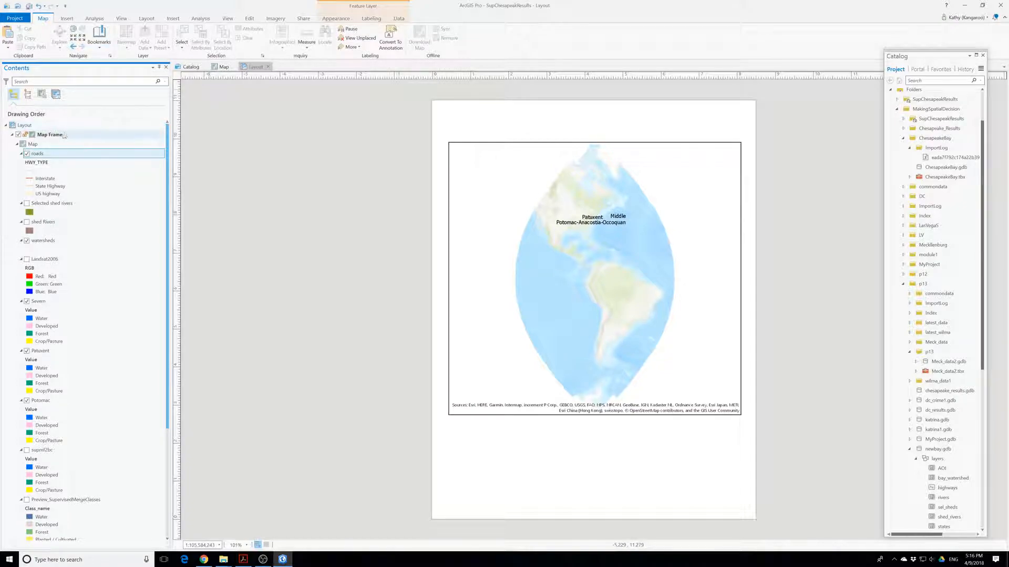
{"action": "right_click", "coordinate": [43, 155]}
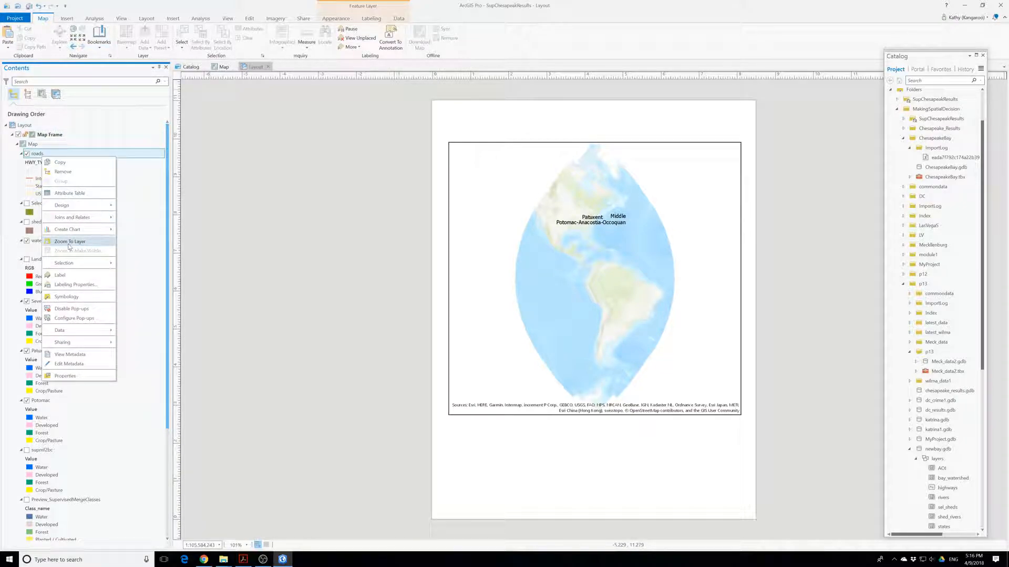
{"action": "left_click", "coordinate": [69, 241]}
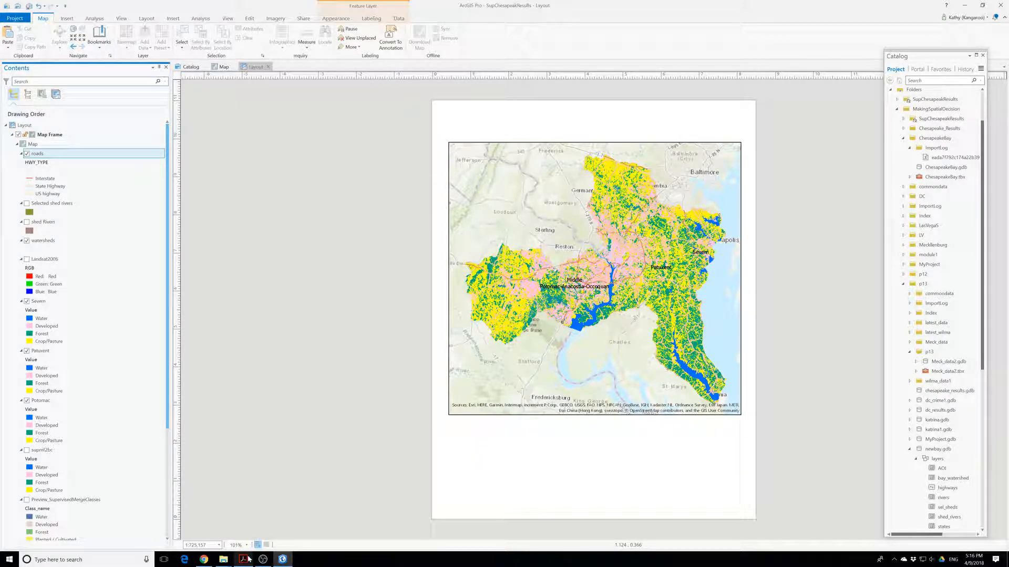
Open the reference map UnsupervisedClassification.jpg from the Dropbox folder in Photos and minimize the folder window.
{"action": "mouse_move", "coordinate": [225, 560]}
{"action": "left_click", "coordinate": [255, 525]}
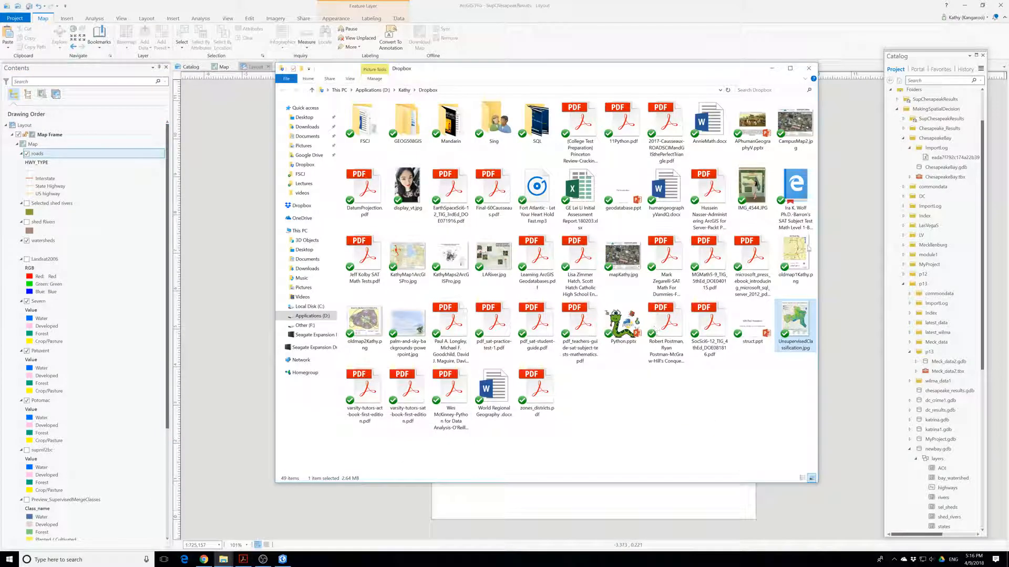
{"action": "double_click", "coordinate": [801, 321]}
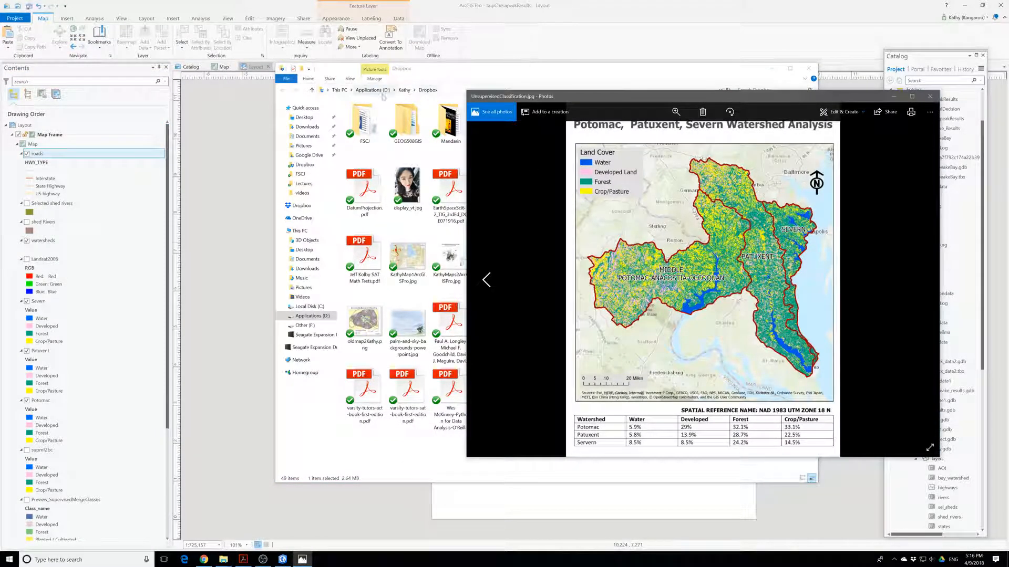
{"action": "left_click", "coordinate": [777, 69]}
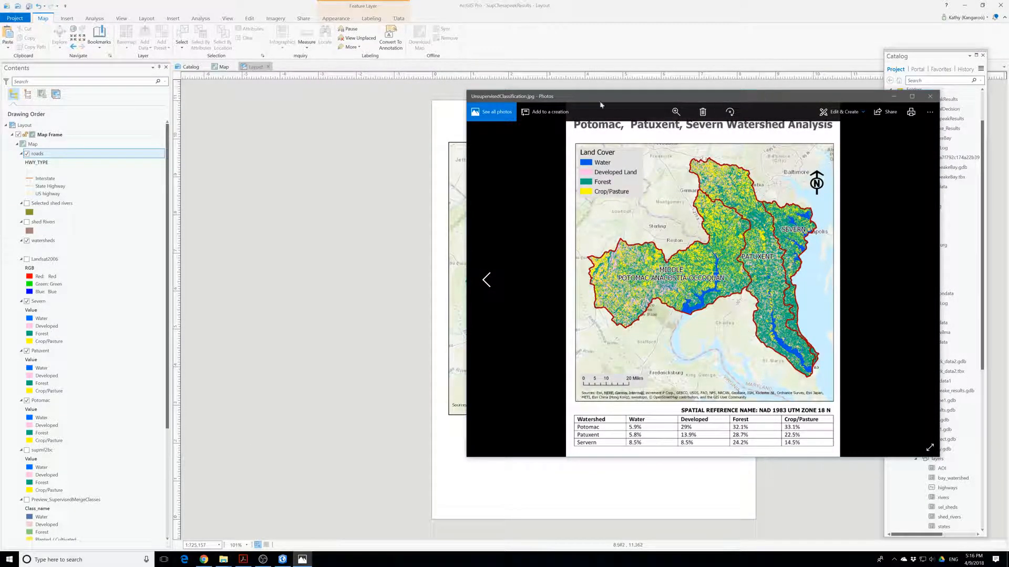
Move the reference map window clear of the layout page and set the map frame's scale to 1:800,000.
{"action": "left_click_drag", "start_coordinate": [542, 100], "coordinate": [46, 113]}
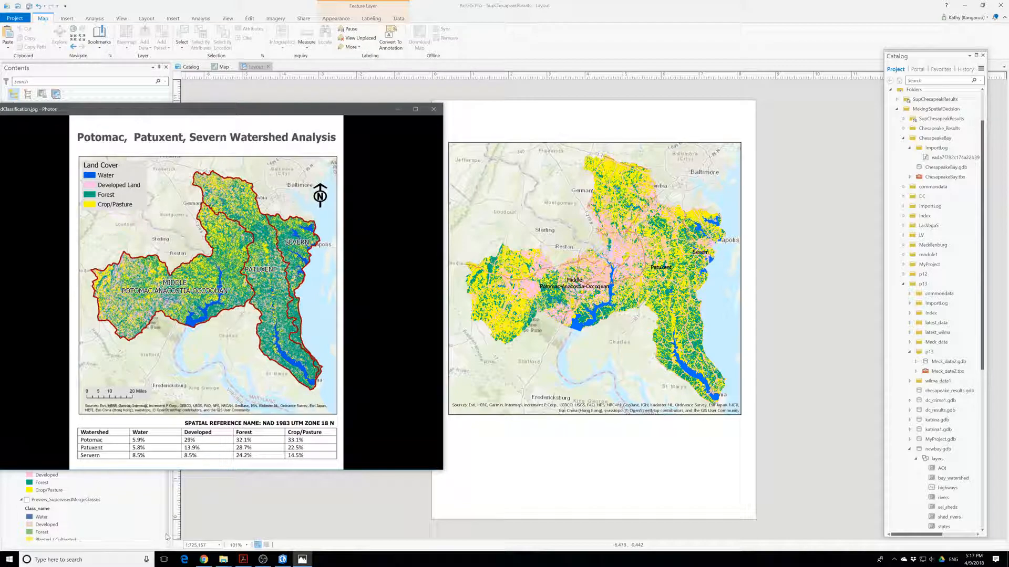
{"action": "left_click", "coordinate": [203, 545]}
{"action": "left_click", "coordinate": [207, 545]}
{"action": "key", "text": "BackSpace"}
{"action": "key", "text": "BackSpace"}
{"action": "key", "text": "BackSpace"}
{"action": "key", "text": "BackSpace"}
{"action": "key", "text": "BackSpace"}
{"action": "key", "text": "BackSpace"}
{"action": "key", "text": "BackSpace"}
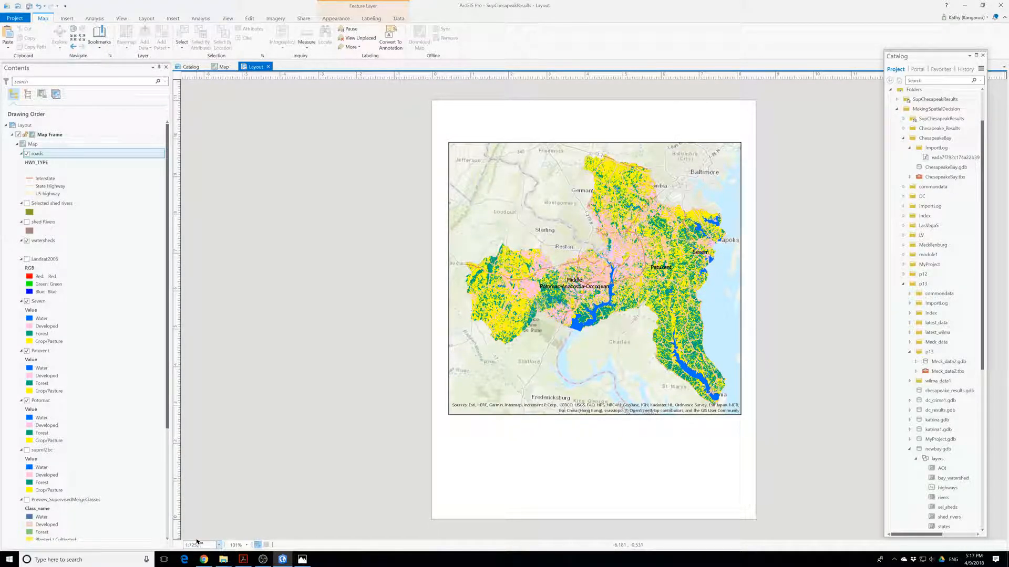
{"action": "type", "text": "800,000"}
{"action": "key", "text": "Return"}
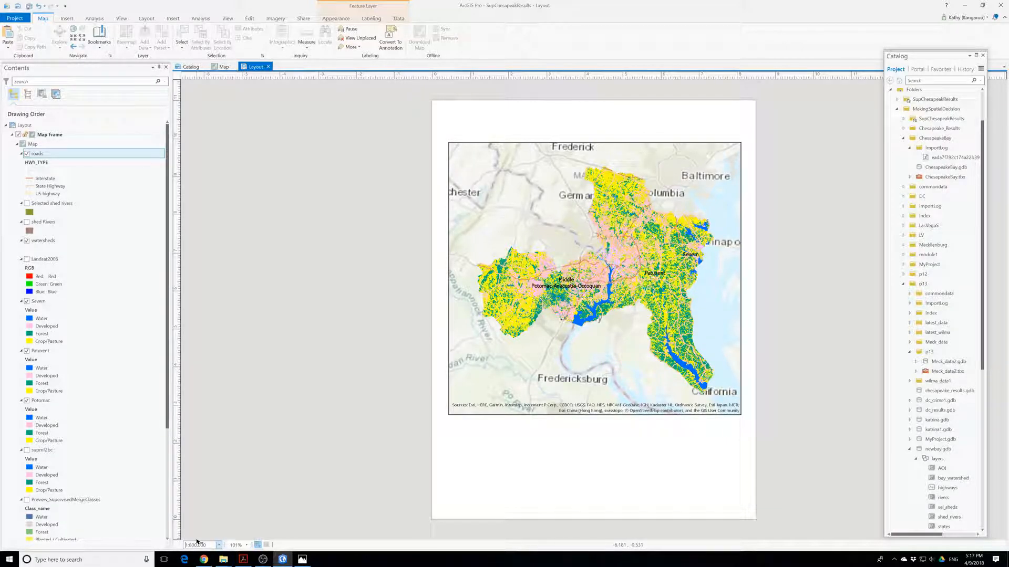
Compare the layout with the reference map, switching the Topographic basemap off and on again, and minimize the reference image.
{"action": "left_click", "coordinate": [302, 560]}
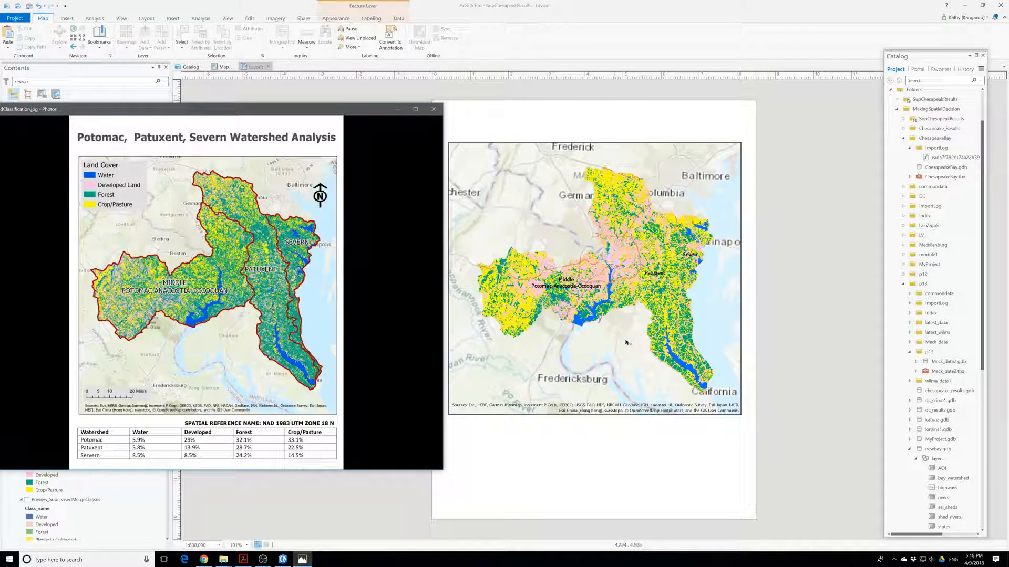
{"action": "left_click_drag", "start_coordinate": [129, 110], "coordinate": [298, 86]}
{"action": "scroll", "coordinate": [17, 436], "scroll_direction": "down", "scroll_amount": 3}
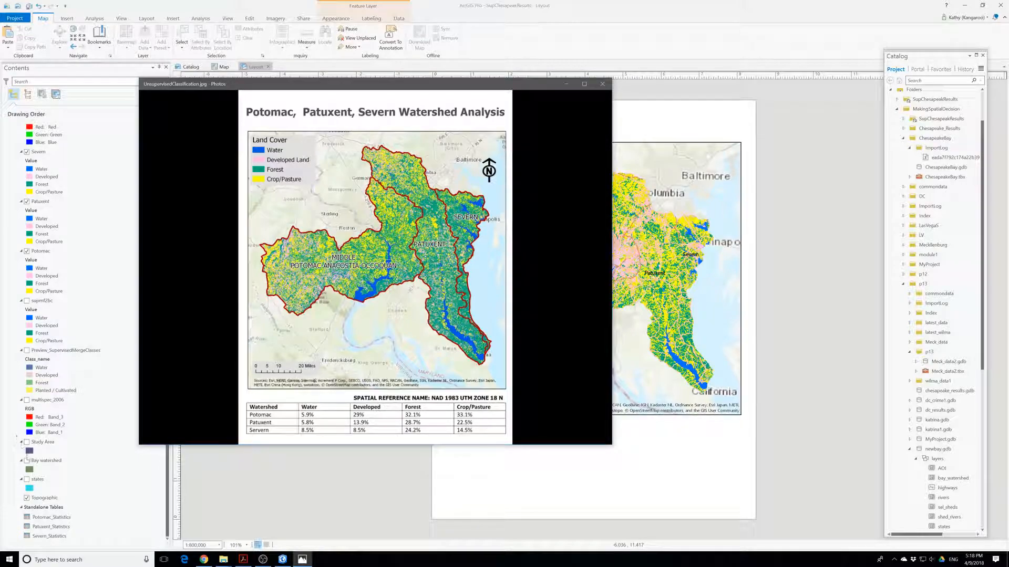
{"action": "left_click", "coordinate": [27, 499]}
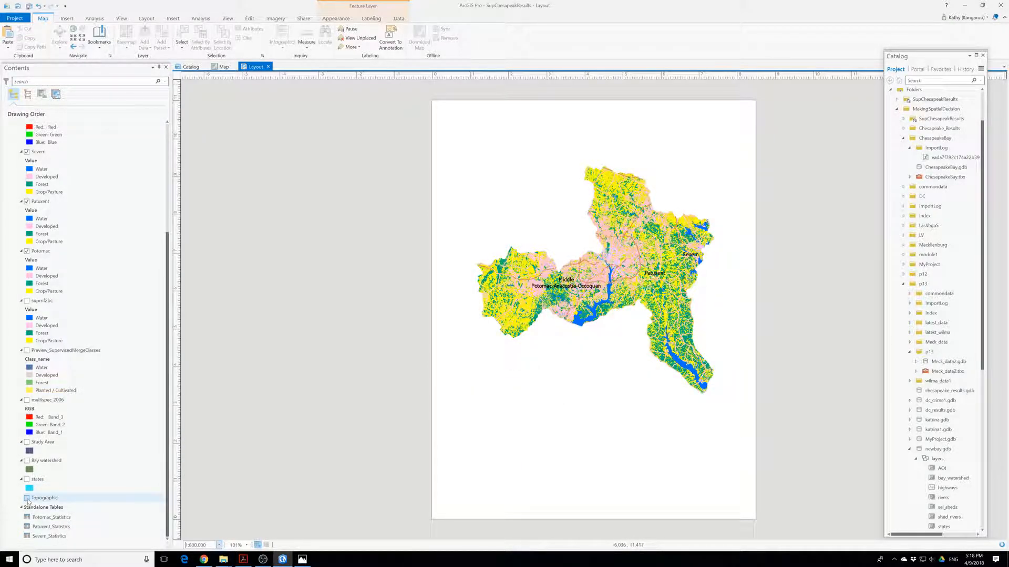
{"action": "left_click", "coordinate": [27, 499]}
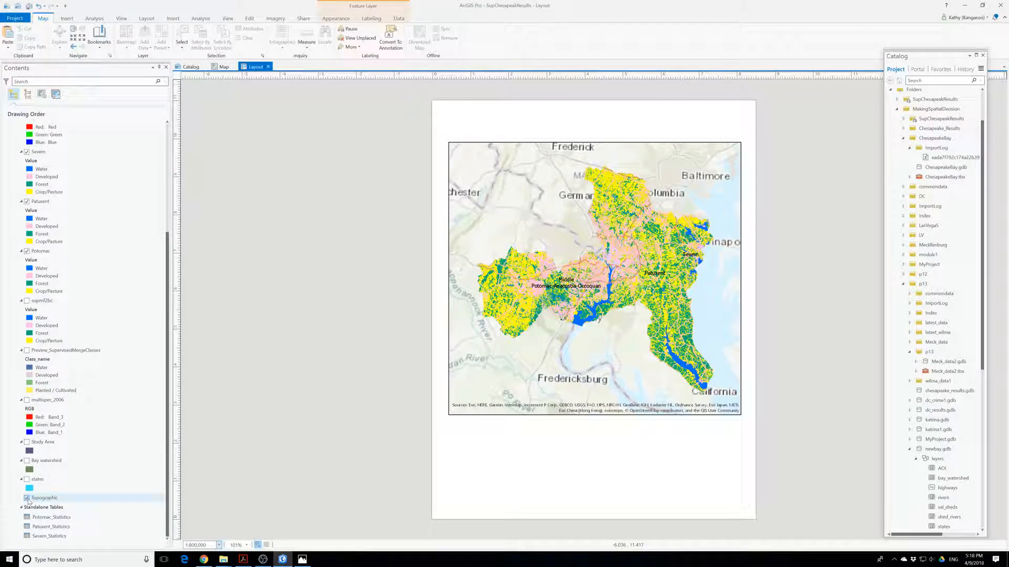
{"action": "left_click", "coordinate": [303, 560]}
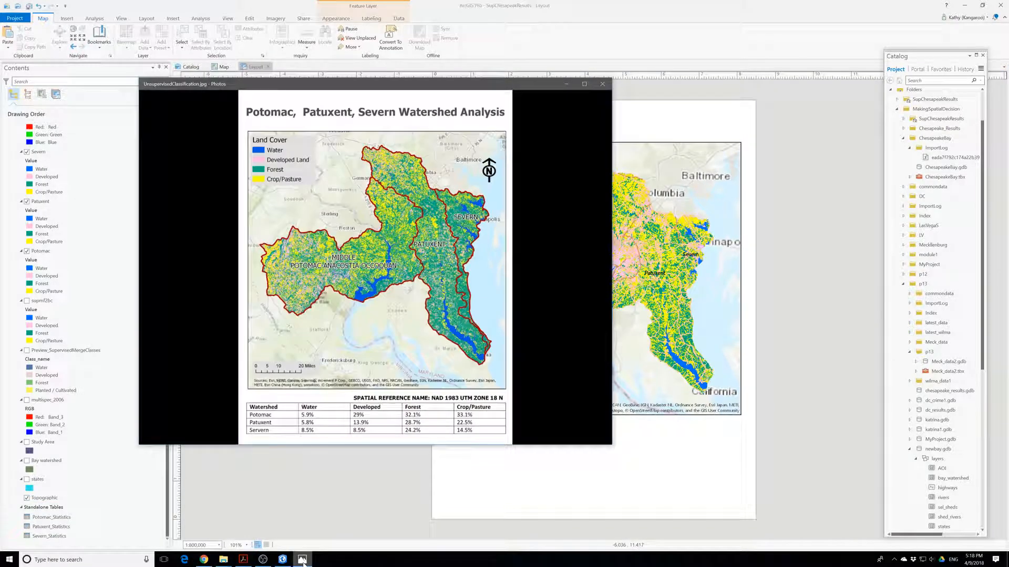
{"action": "left_click_drag", "start_coordinate": [378, 84], "coordinate": [207, 114]}
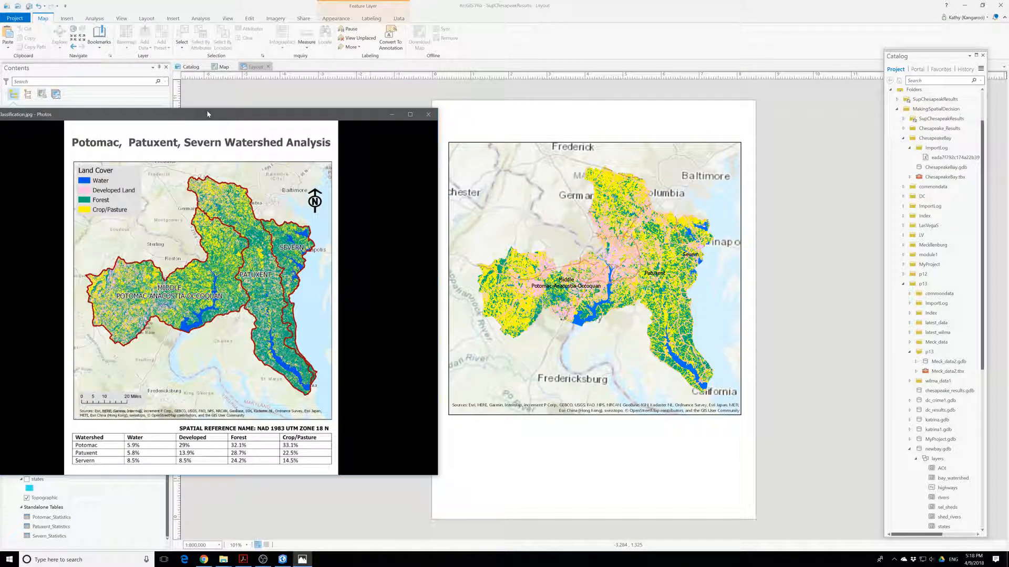
{"action": "left_click", "coordinate": [391, 114]}
{"action": "scroll", "coordinate": [57, 299], "scroll_direction": "up", "scroll_amount": 2}
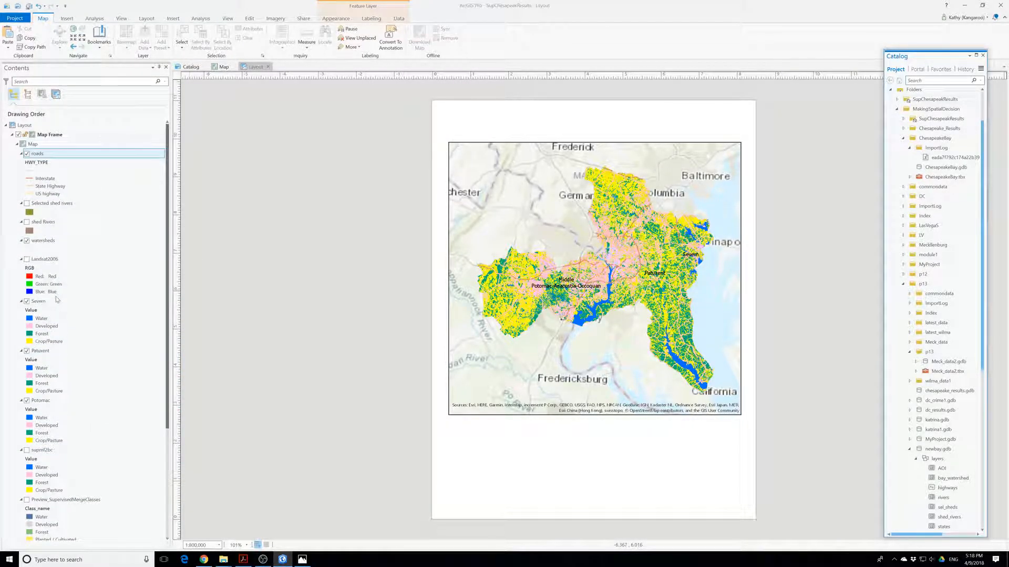
{"action": "right_click", "coordinate": [38, 245]}
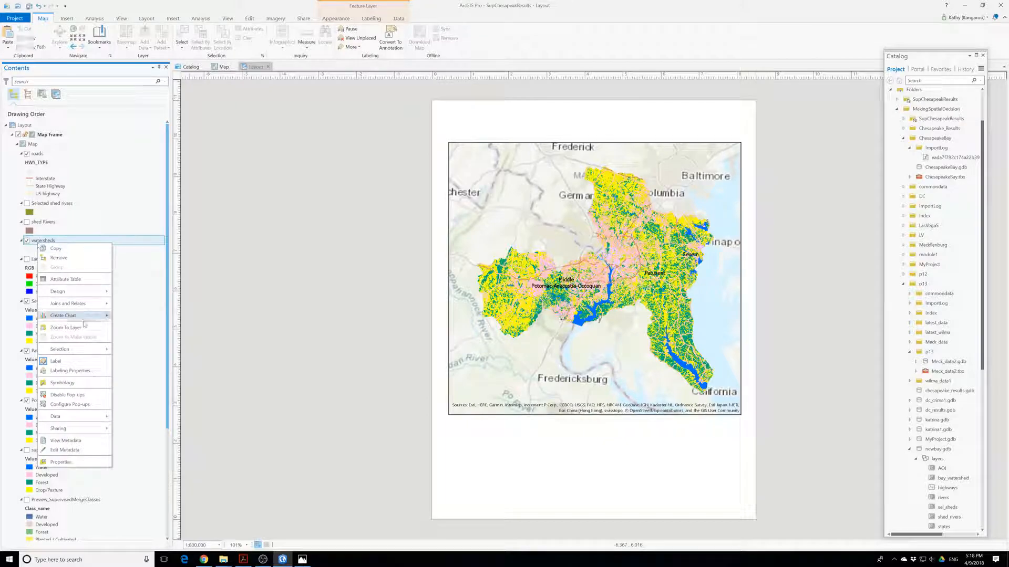
{"action": "left_click", "coordinate": [53, 463]}
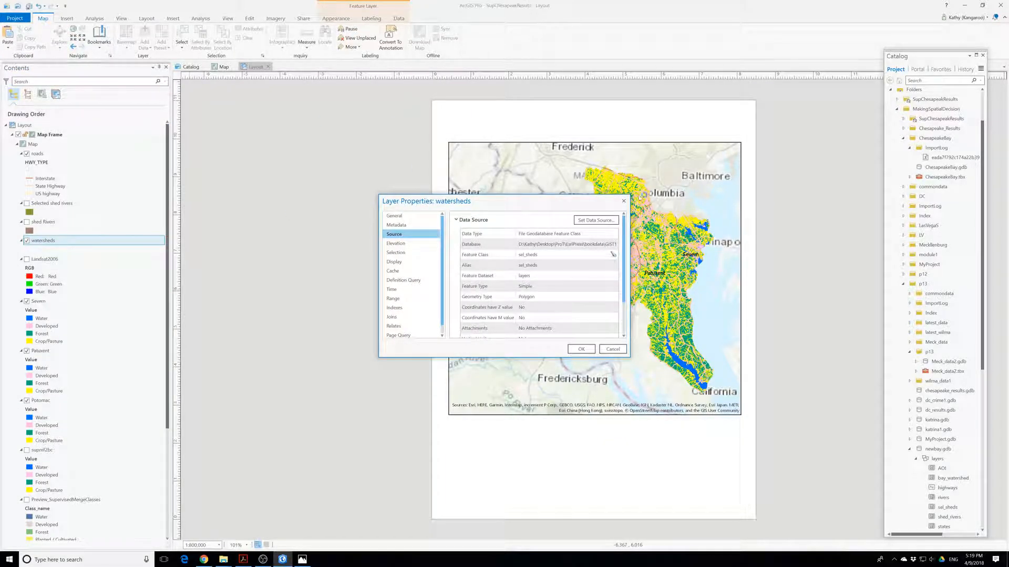
{"action": "left_click", "coordinate": [623, 201]}
Give the watersheds layer's polygon symbol a dark red outline 1.75 pt wide and apply it.
{"action": "right_click", "coordinate": [53, 237]}
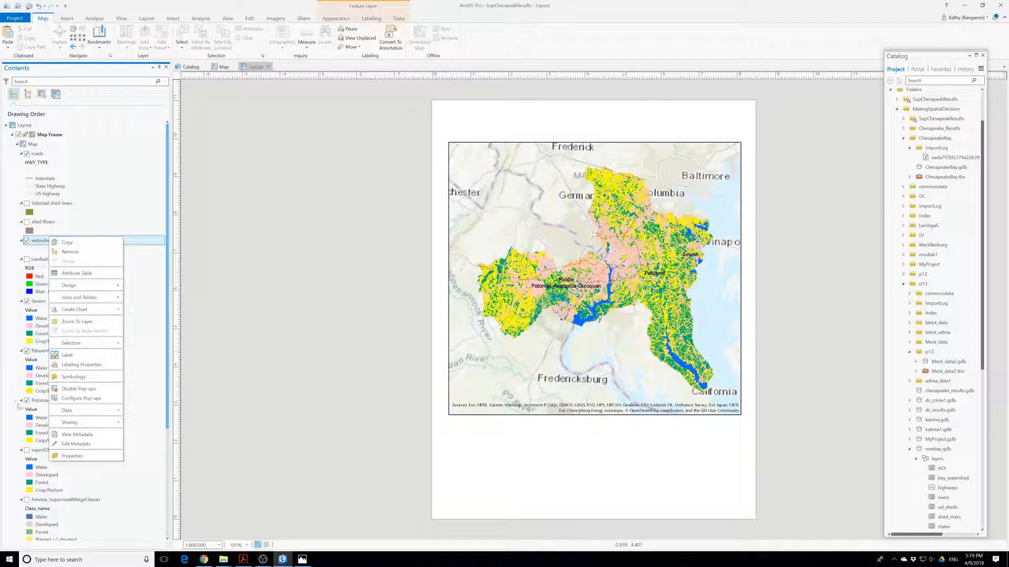
{"action": "left_click", "coordinate": [73, 377]}
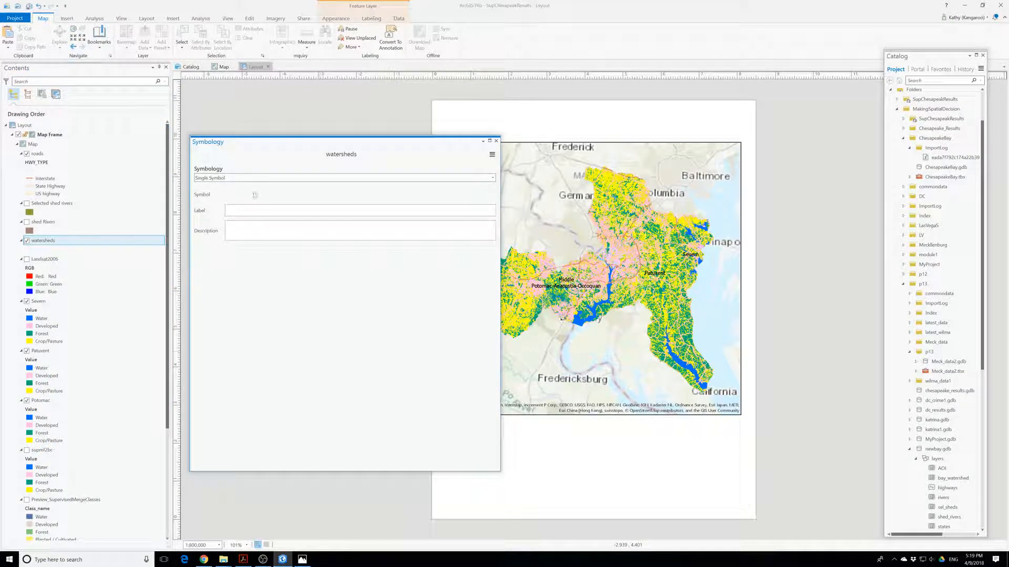
{"action": "left_click", "coordinate": [231, 198]}
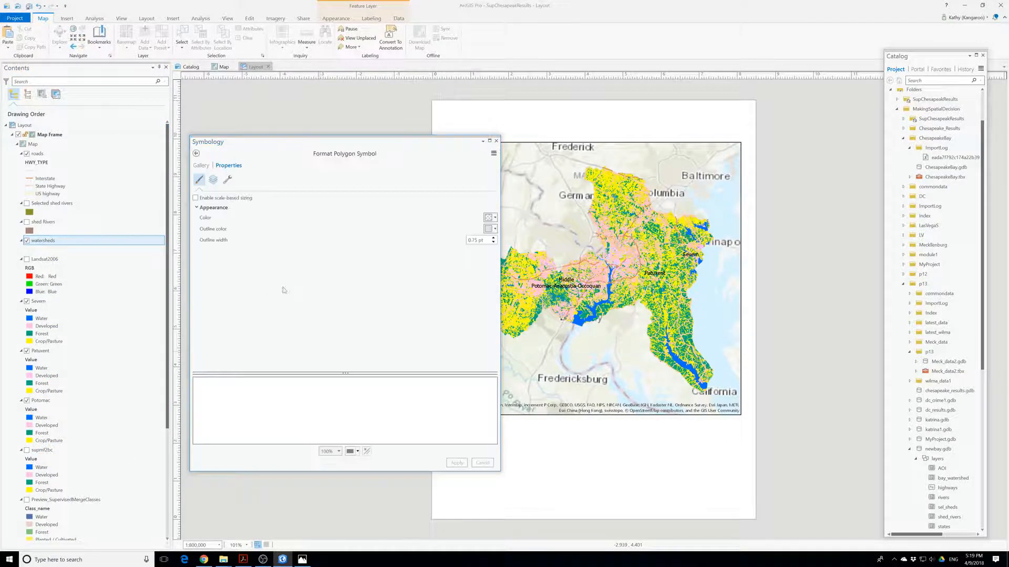
{"action": "left_click", "coordinate": [490, 229]}
{"action": "left_click", "coordinate": [502, 289]}
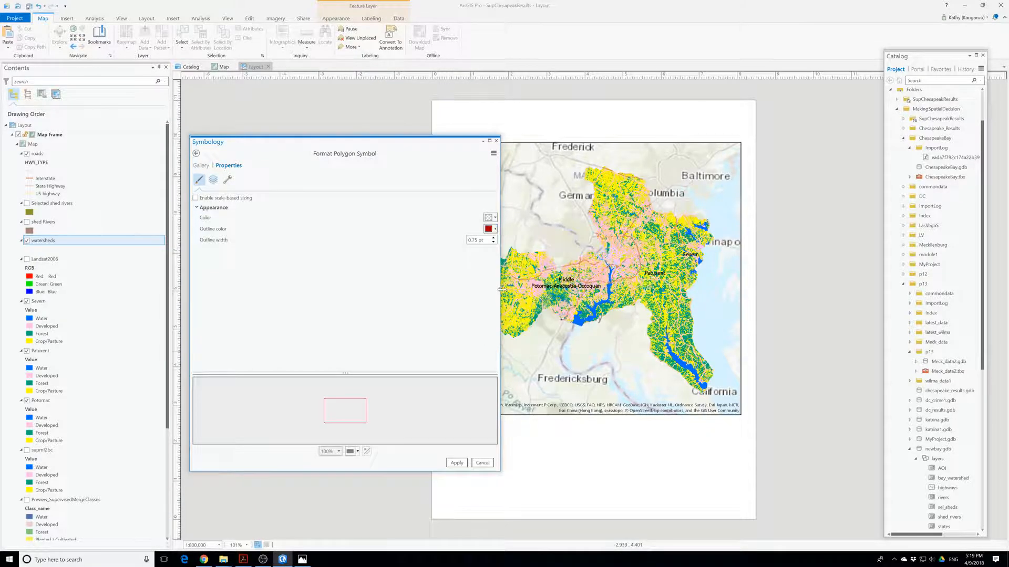
{"action": "left_click", "coordinate": [494, 239]}
{"action": "left_click", "coordinate": [493, 239]}
{"action": "left_click", "coordinate": [456, 464]}
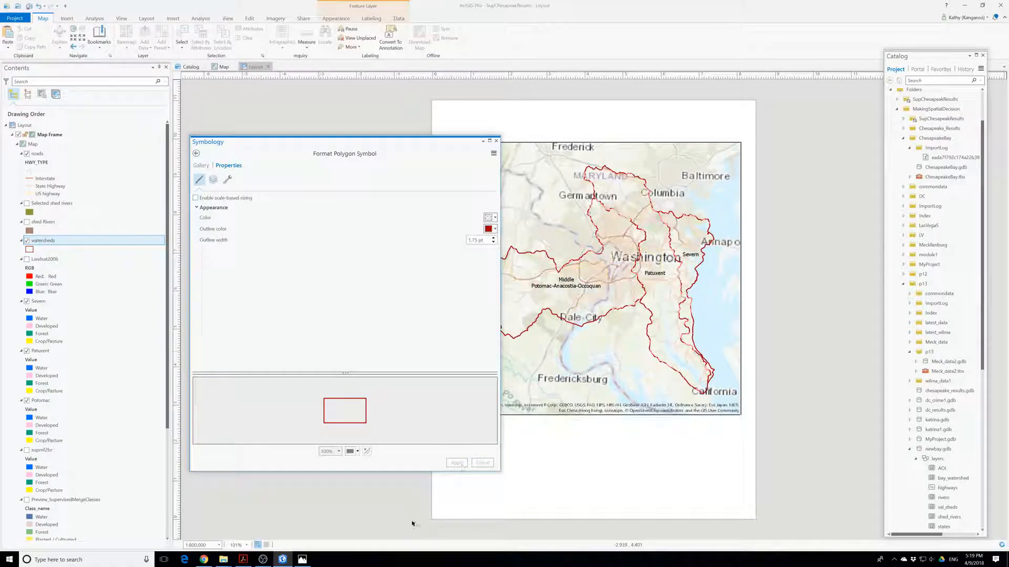
Compare the outlines with the reference map and set the watersheds outline width to 2.75 pt.
{"action": "left_click", "coordinate": [302, 559]}
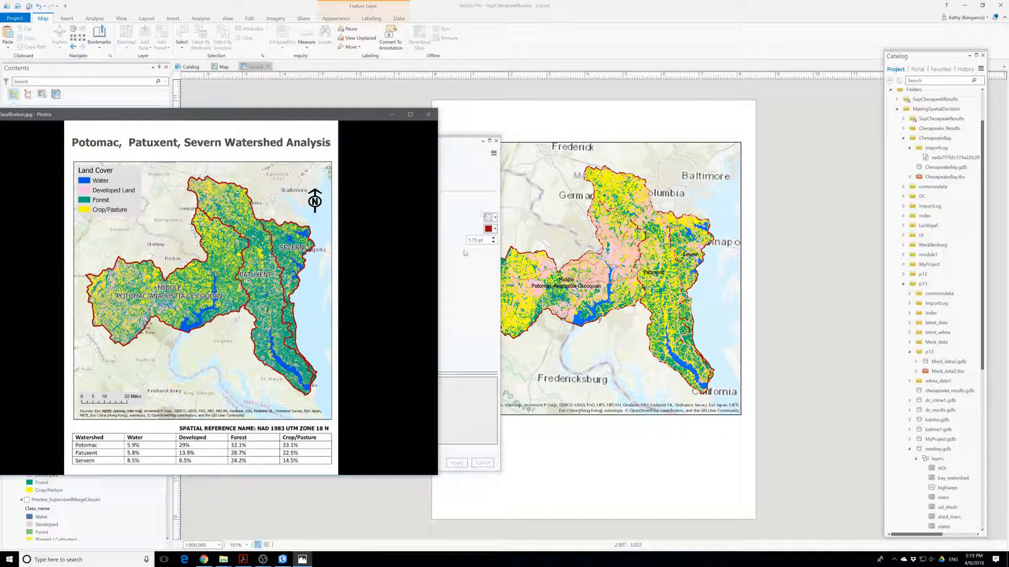
{"action": "left_click", "coordinate": [493, 238]}
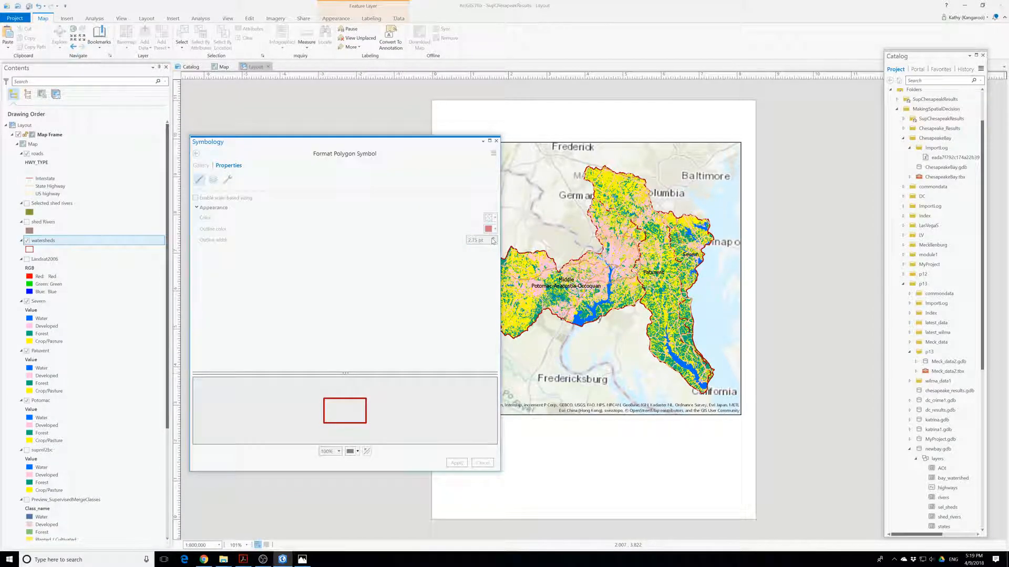
{"action": "left_click", "coordinate": [493, 238]}
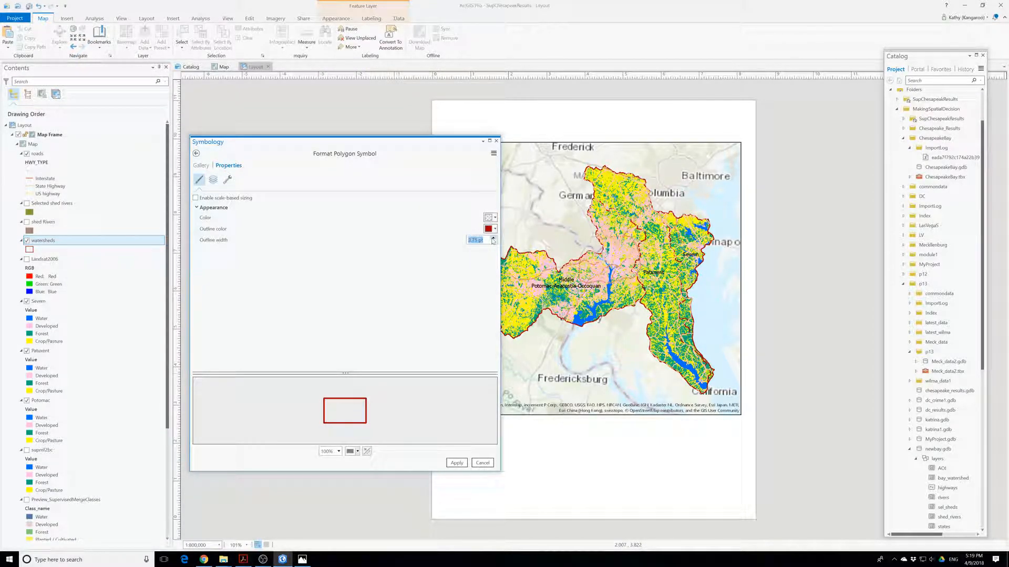
{"action": "left_click", "coordinate": [457, 463]}
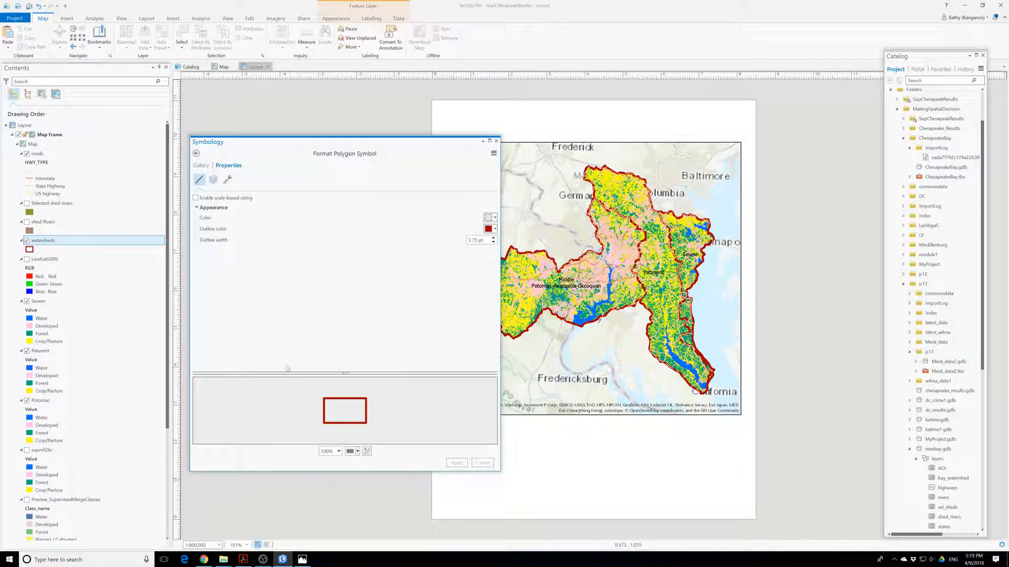
{"action": "left_click", "coordinate": [302, 558]}
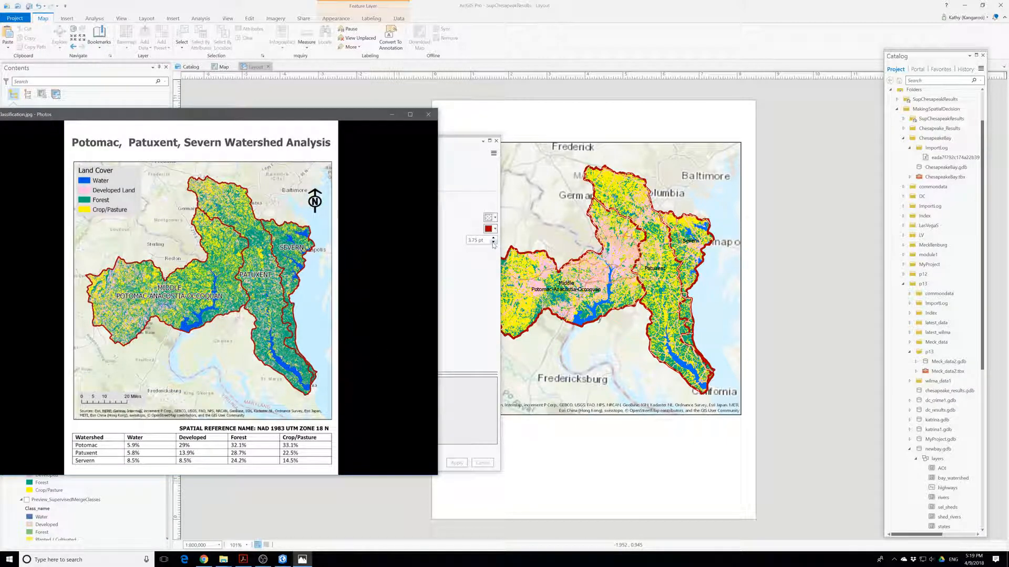
{"action": "left_click", "coordinate": [420, 503]}
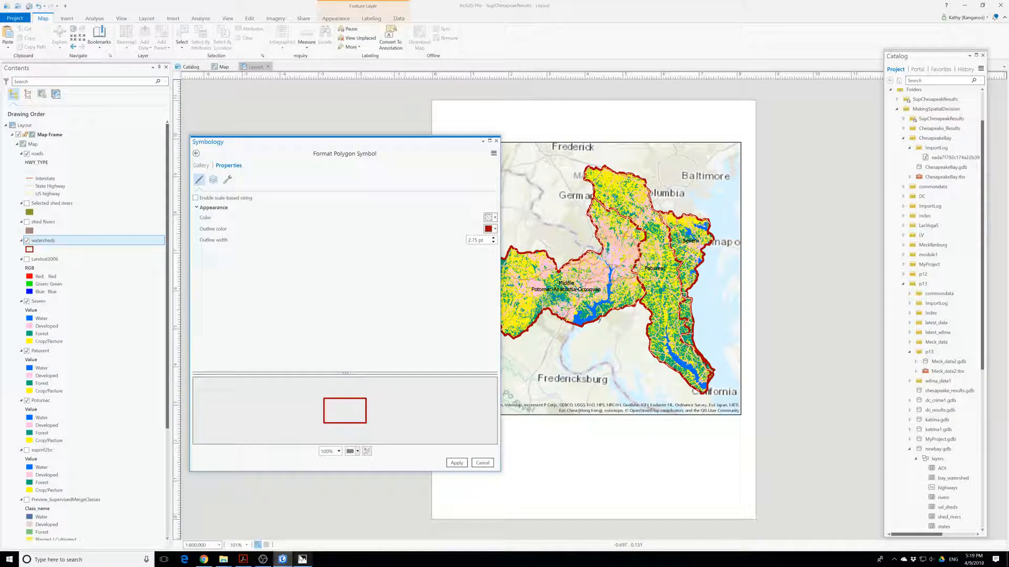
Restore the layout window to a smaller size and arrange the reference image and symbology window so the whole map can be seen.
{"action": "left_click", "coordinate": [303, 558]}
{"action": "left_click", "coordinate": [982, 5]}
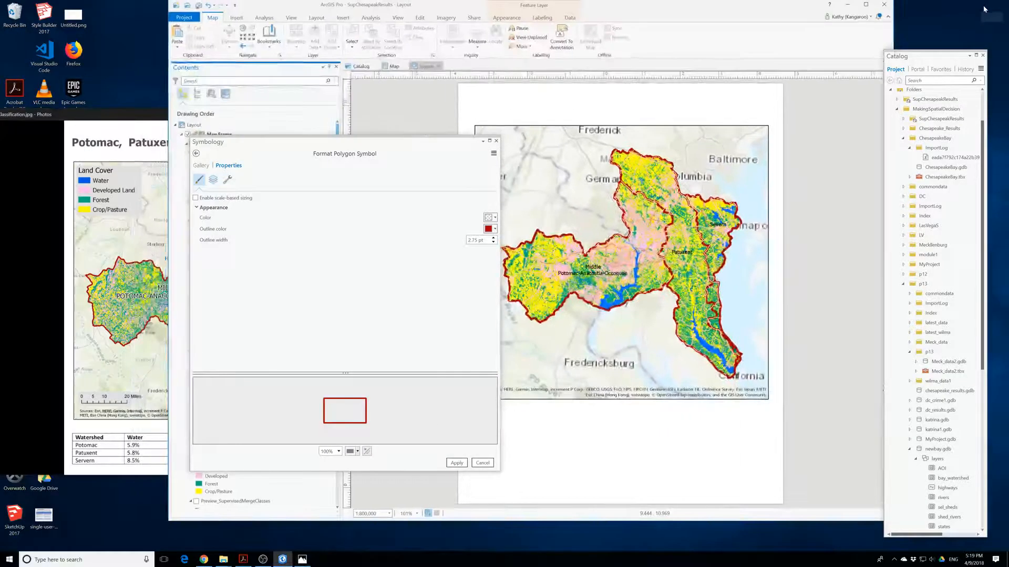
{"action": "left_click", "coordinate": [141, 124]}
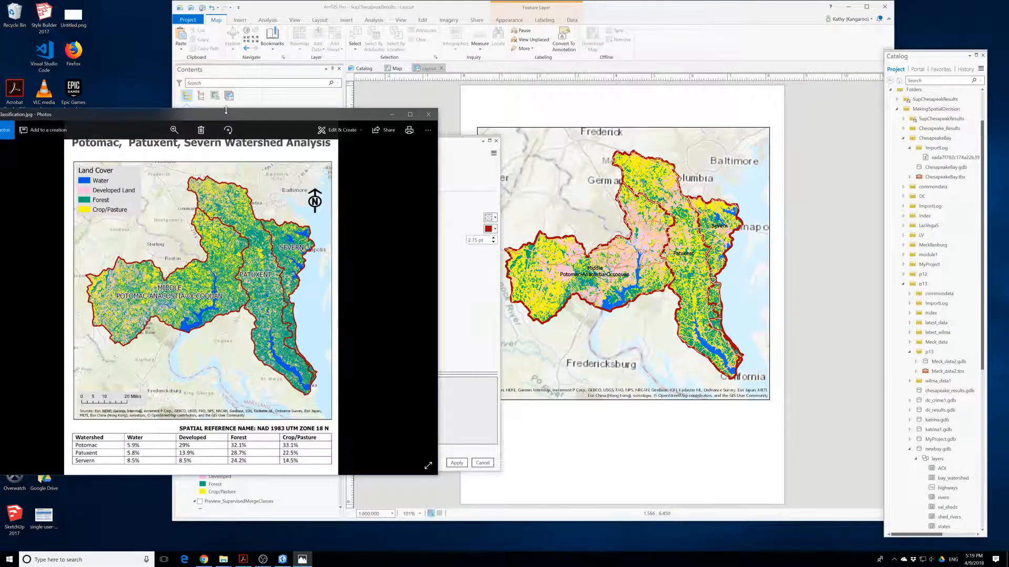
{"action": "left_click_drag", "start_coordinate": [229, 113], "coordinate": [201, 73]}
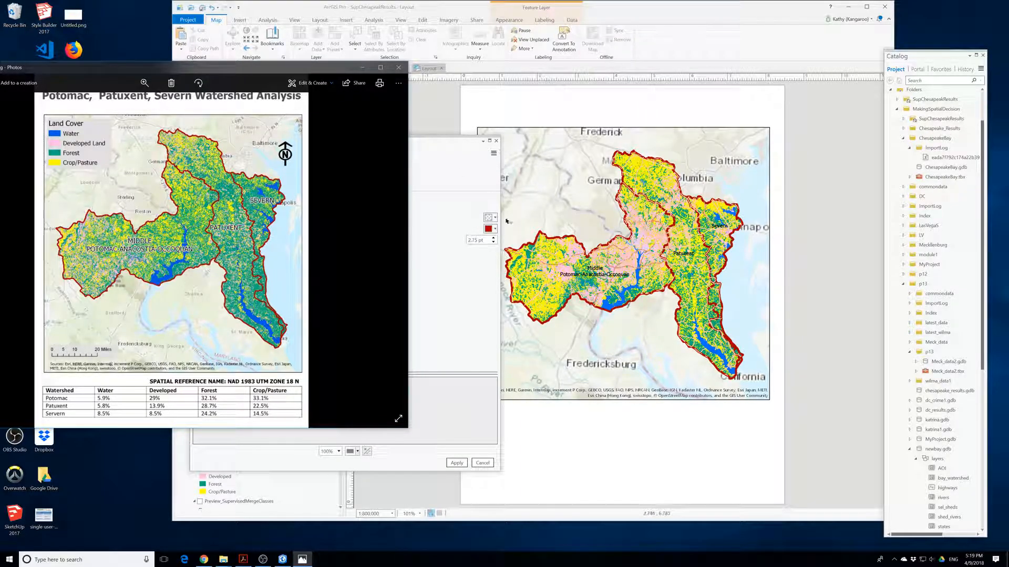
{"action": "left_click", "coordinate": [518, 230]}
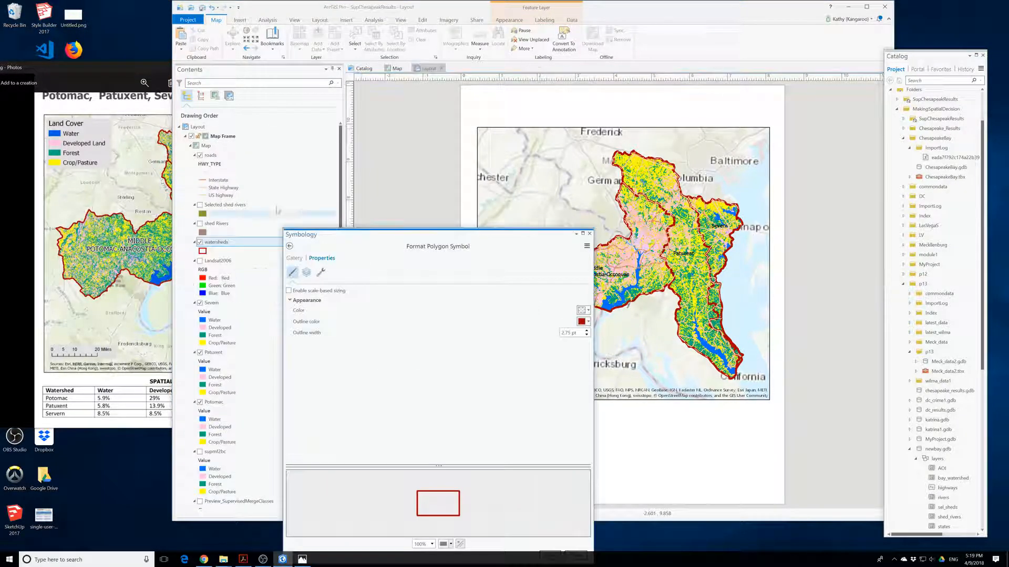
{"action": "left_click_drag", "start_coordinate": [488, 240], "coordinate": [348, 230]}
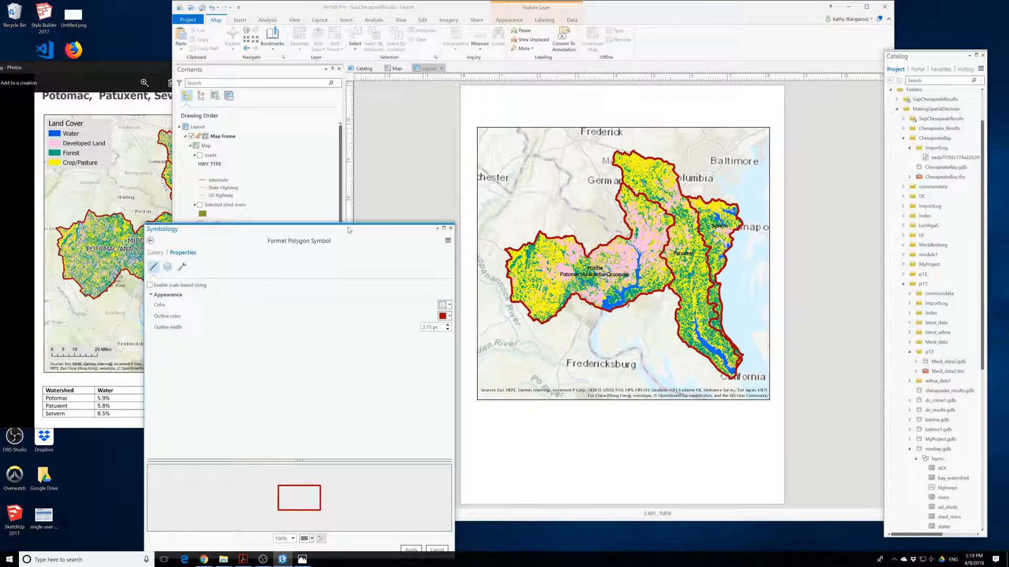
Add an imperial Scale Line 1 scale bar in the map frame's lower-left corner, applying the pending polygon symbol formatting.
{"action": "left_click", "coordinate": [450, 228]}
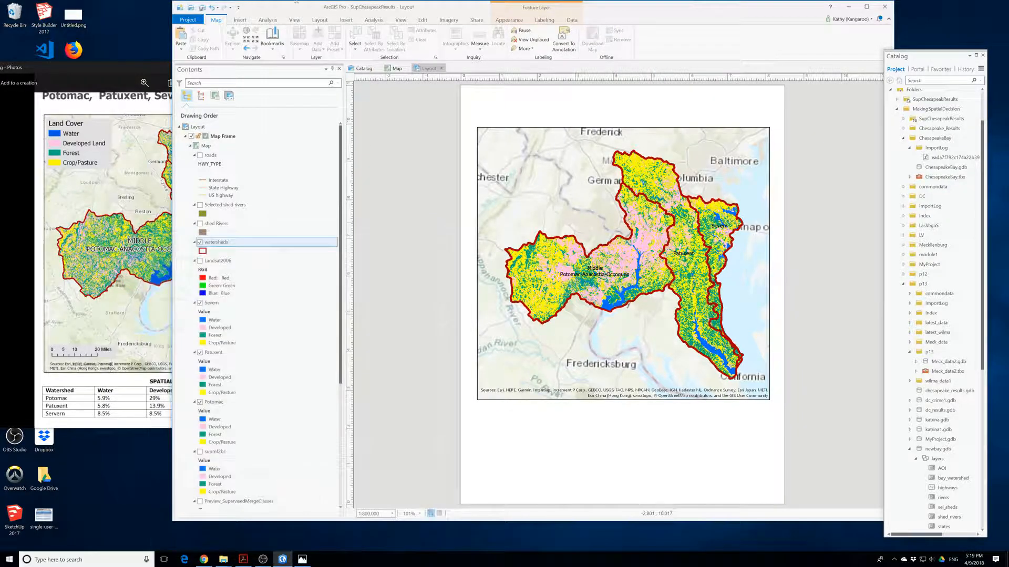
{"action": "left_click", "coordinate": [432, 72]}
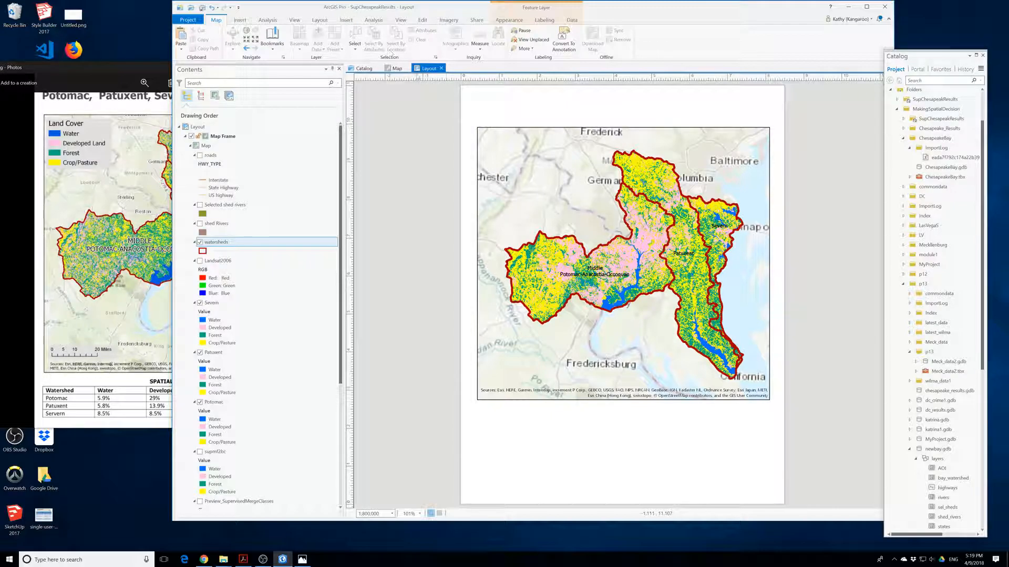
{"action": "left_click", "coordinate": [347, 20]}
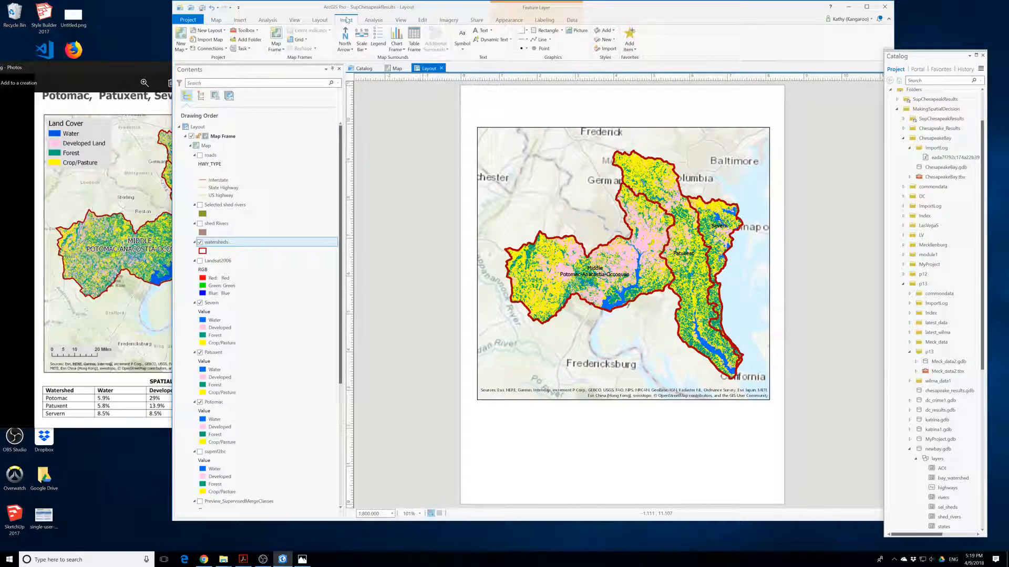
{"action": "left_click", "coordinate": [361, 47]}
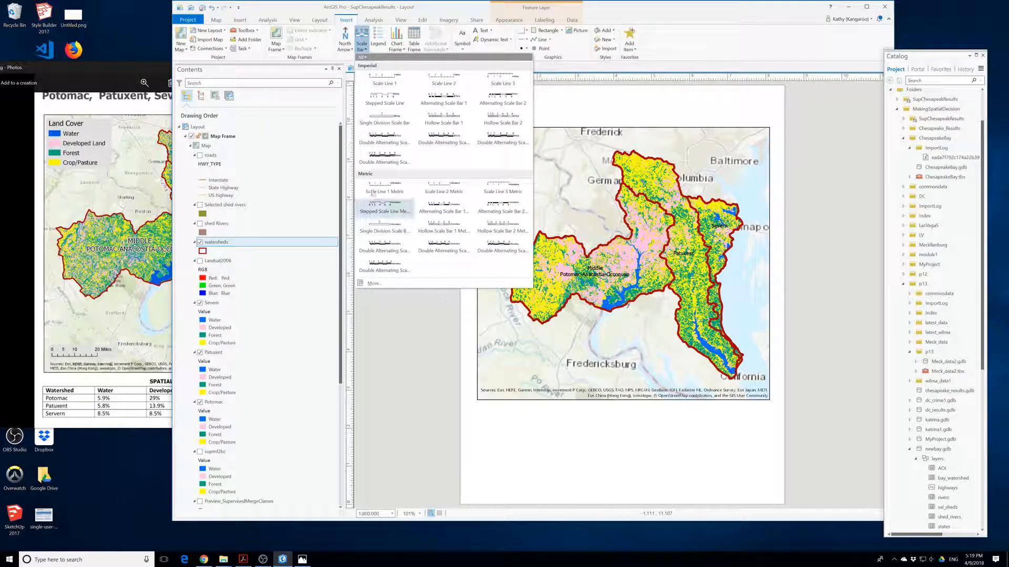
{"action": "left_click", "coordinate": [397, 83]}
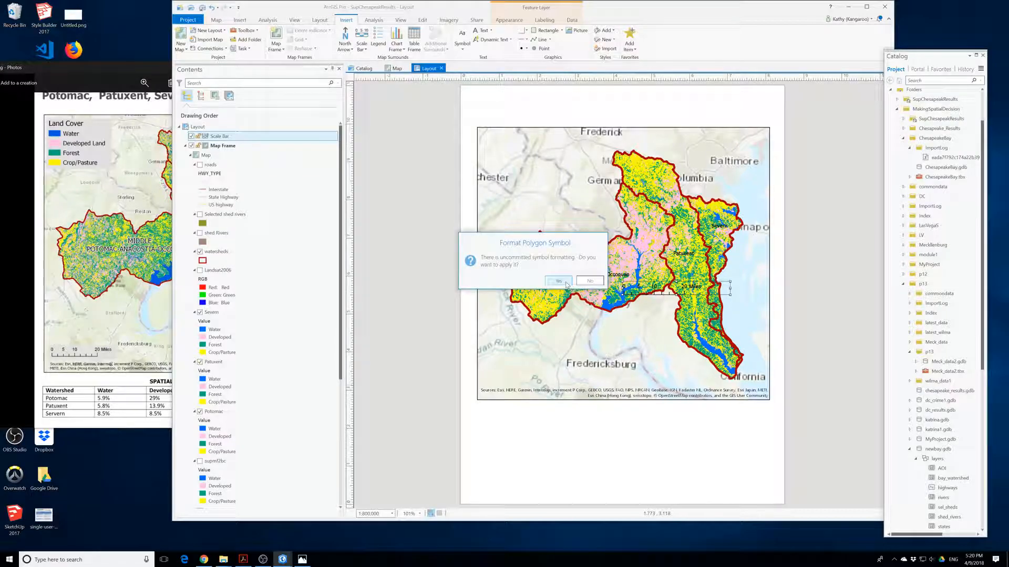
{"action": "left_click", "coordinate": [566, 284]}
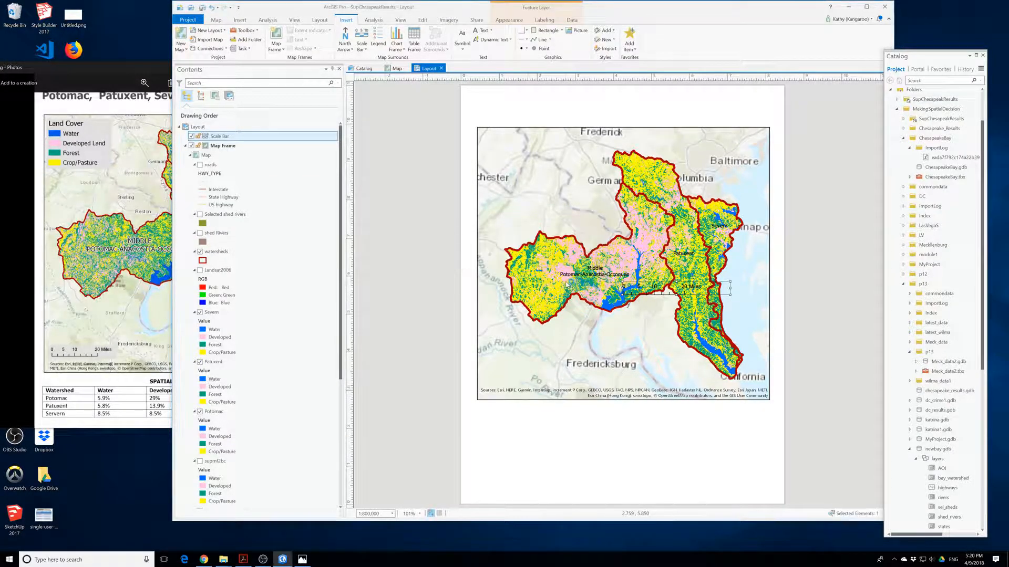
{"action": "left_click_drag", "start_coordinate": [655, 294], "coordinate": [518, 375]}
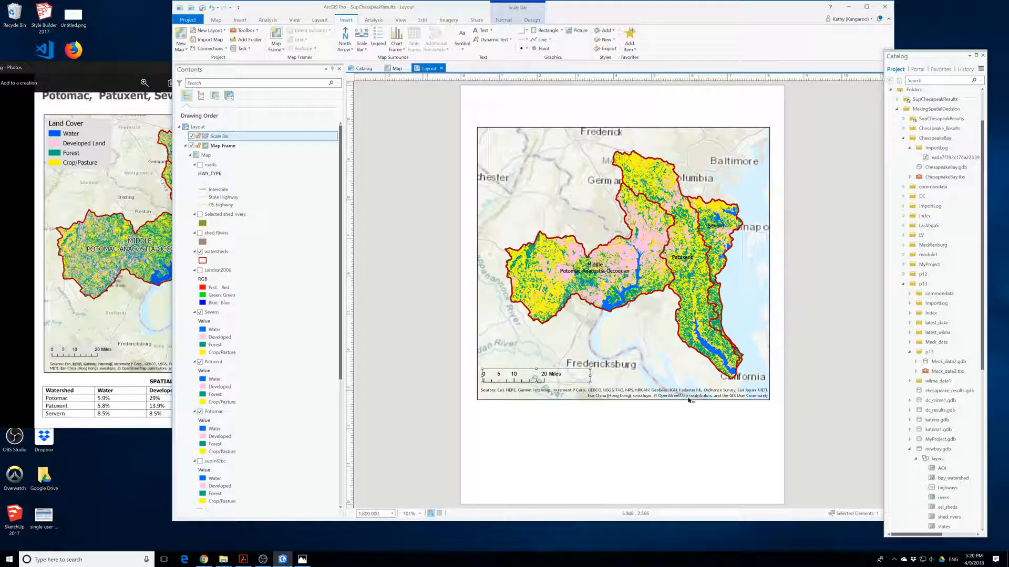
{"action": "left_click", "coordinate": [625, 415]}
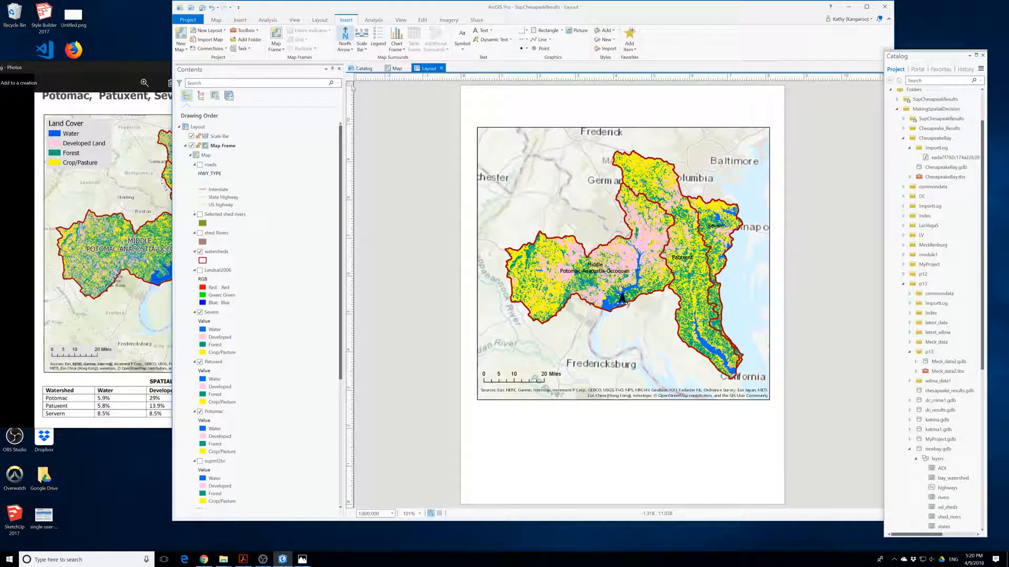
Insert a north arrow with the circled N style into the map frame.
{"action": "left_click", "coordinate": [346, 40]}
{"action": "left_click", "coordinate": [348, 47]}
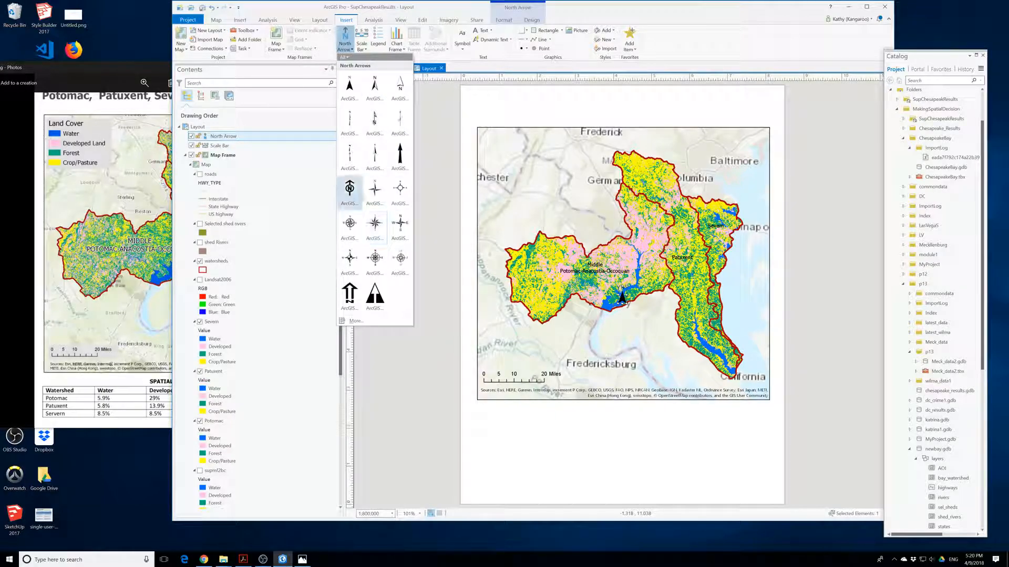
{"action": "left_click", "coordinate": [371, 192]}
Move the circled-N north arrow near the map's right edge below Baltimore and delete the extra plain north arrow.
{"action": "left_click", "coordinate": [622, 295]}
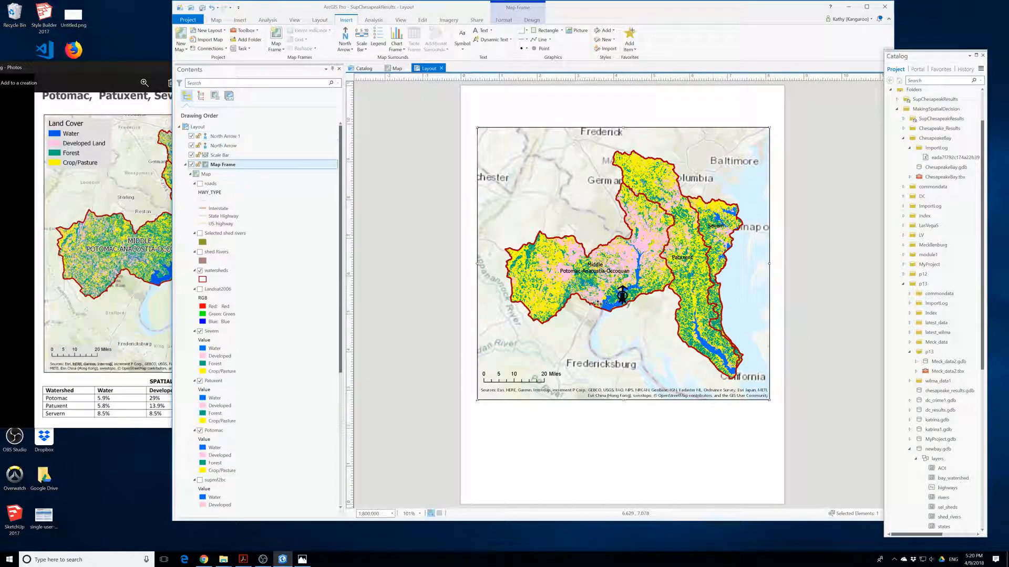
{"action": "mouse_move", "coordinate": [622, 297]}
{"action": "left_mouse_down"}
{"action": "mouse_move", "coordinate": [697, 257]}
{"action": "mouse_move", "coordinate": [639, 304]}
{"action": "mouse_move", "coordinate": [622, 294]}
{"action": "left_mouse_up"}
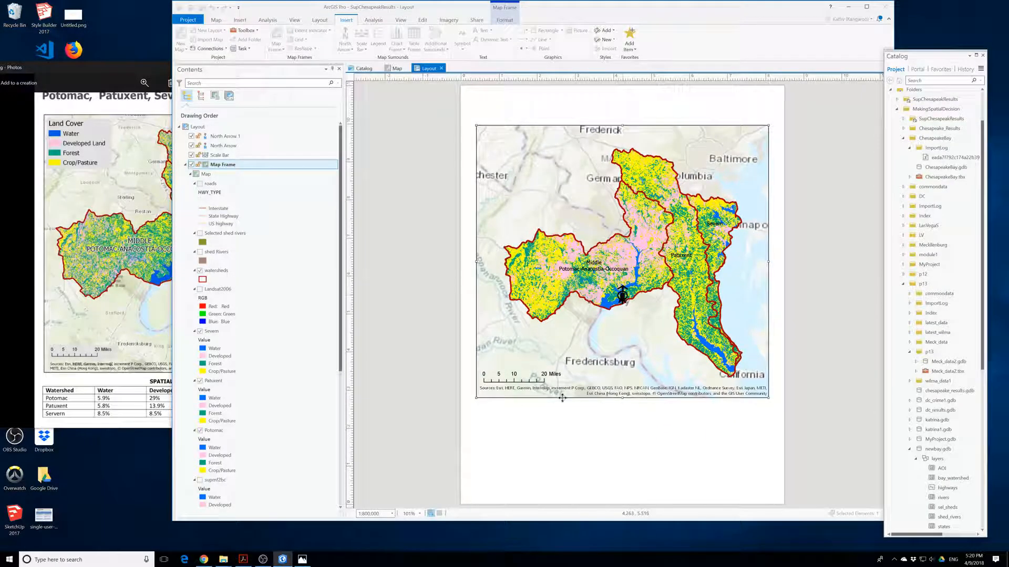
{"action": "left_click", "coordinate": [621, 295]}
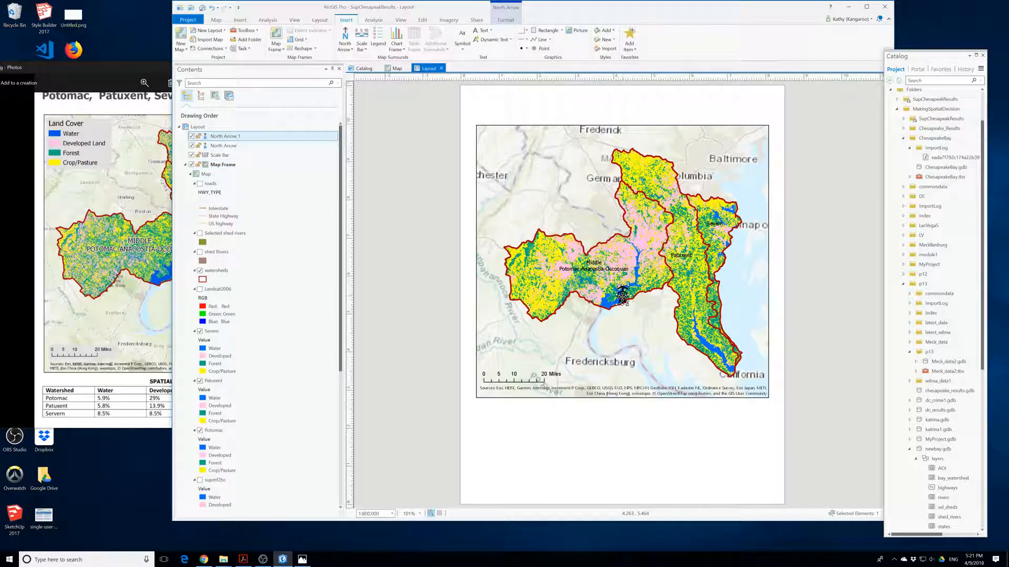
{"action": "left_click_drag", "start_coordinate": [622, 295], "coordinate": [755, 183]}
{"action": "left_click", "coordinate": [235, 145]}
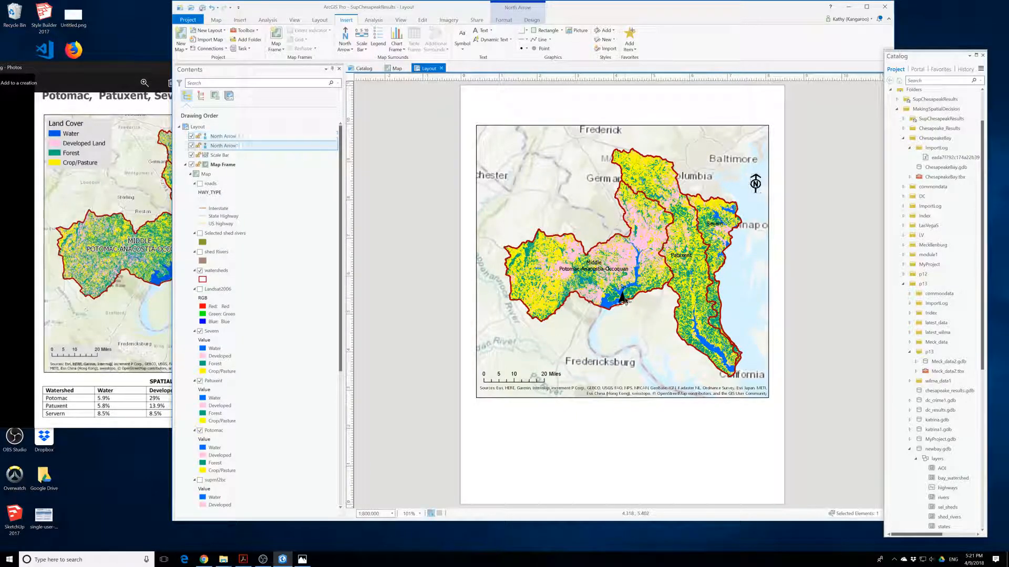
{"action": "key", "text": "Delete"}
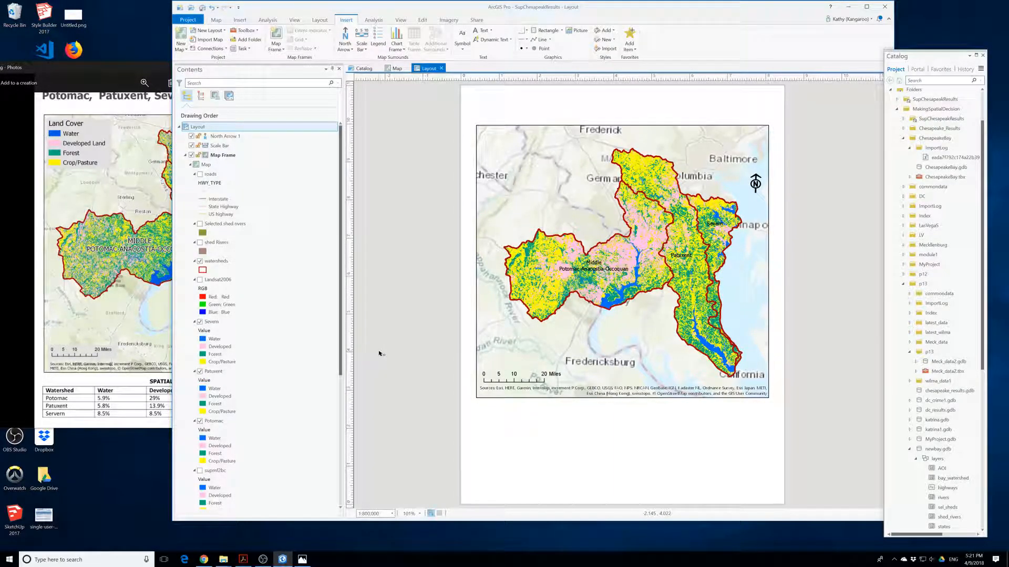
Save the project.
{"action": "left_click", "coordinate": [238, 20]}
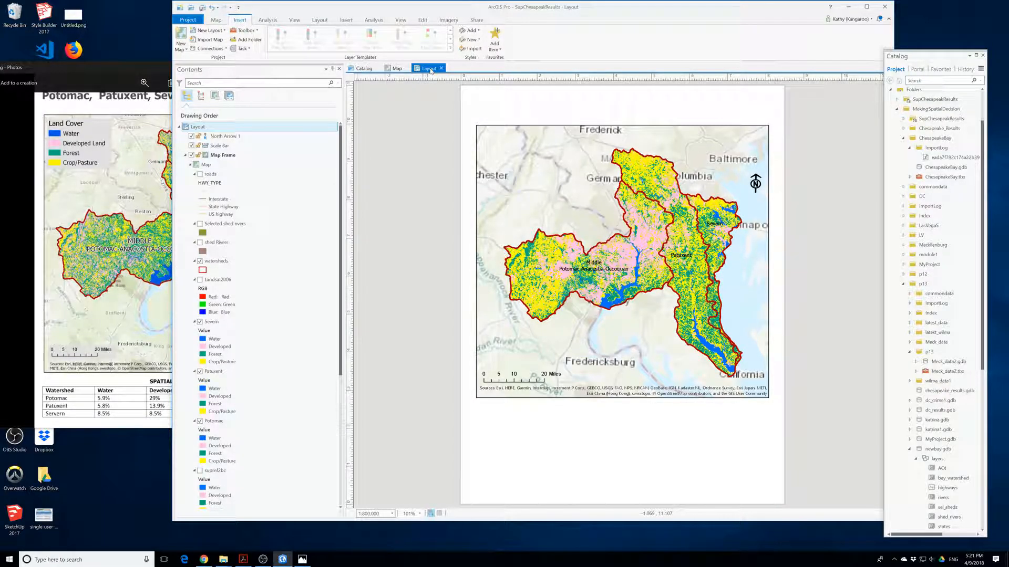
{"action": "left_click", "coordinate": [216, 19]}
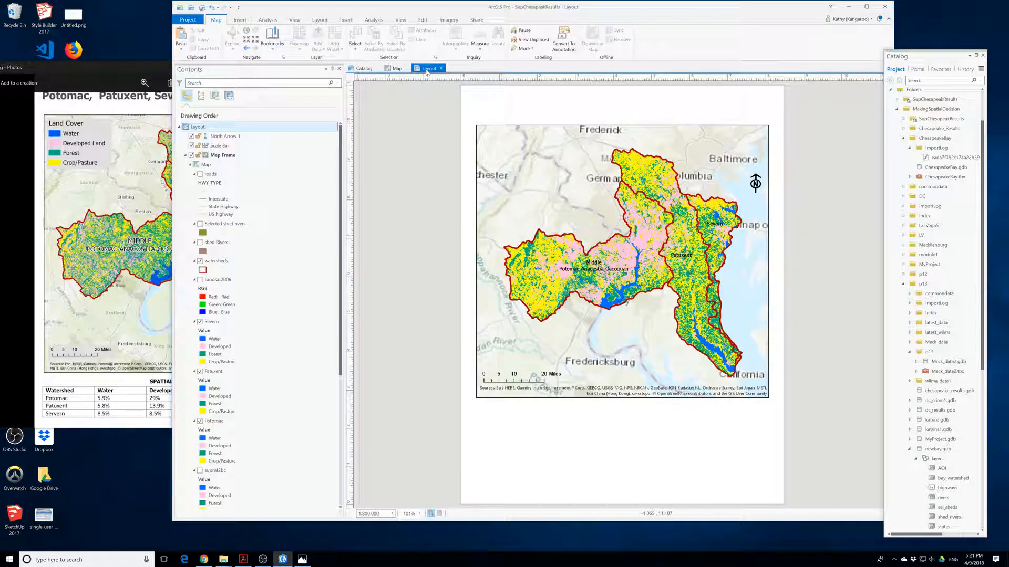
{"action": "key", "text": "ctrl+s"}
{"action": "left_click", "coordinate": [477, 20]}
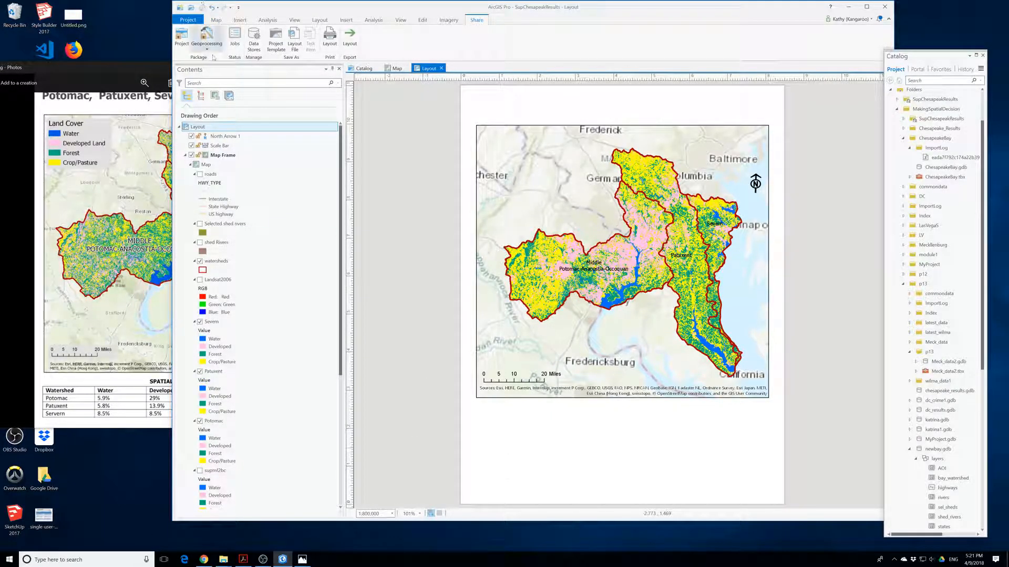
{"action": "left_click", "coordinate": [216, 156]}
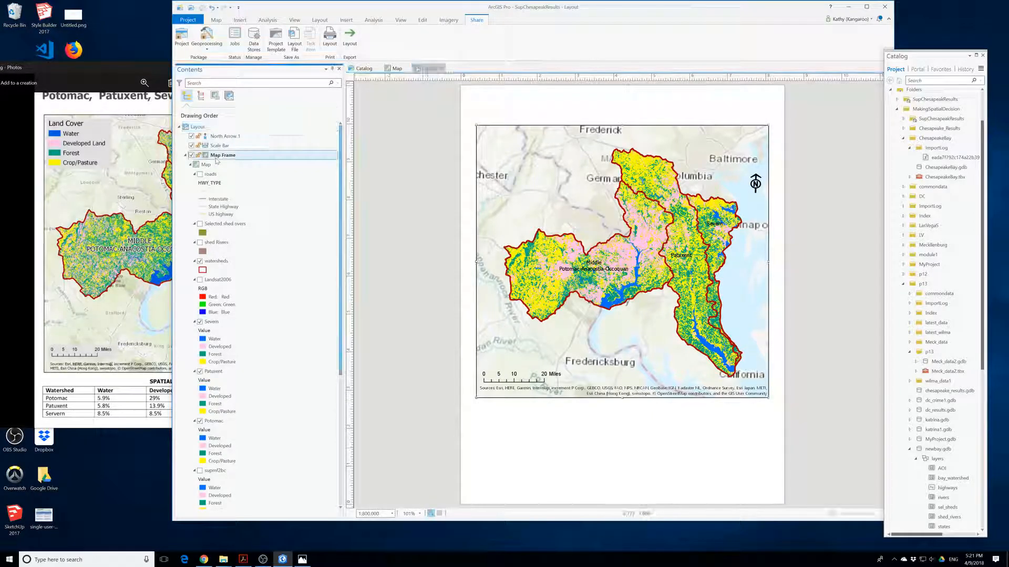
{"action": "left_click", "coordinate": [210, 127]}
{"action": "left_click", "coordinate": [319, 20]}
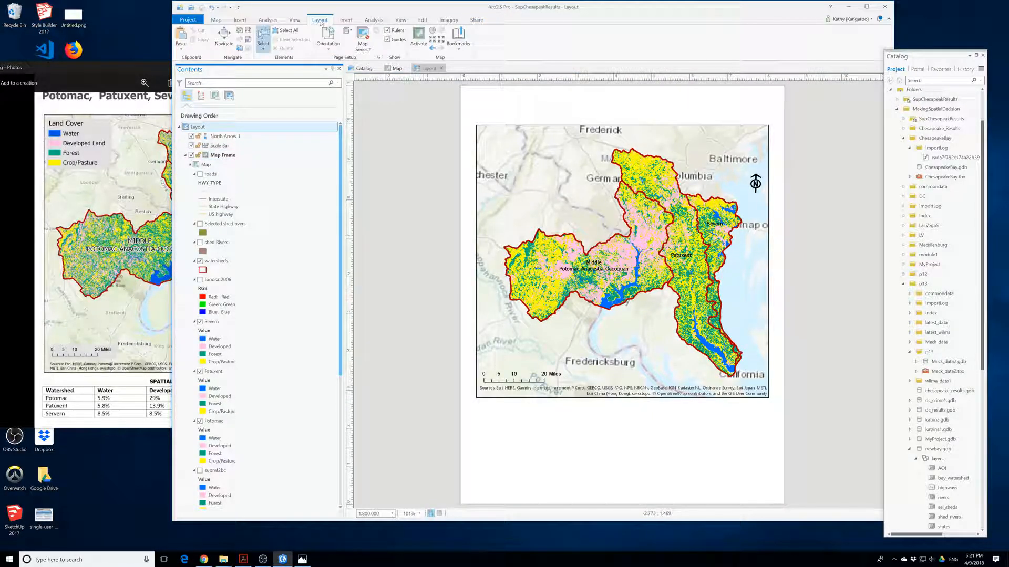
{"action": "left_click", "coordinate": [242, 20]}
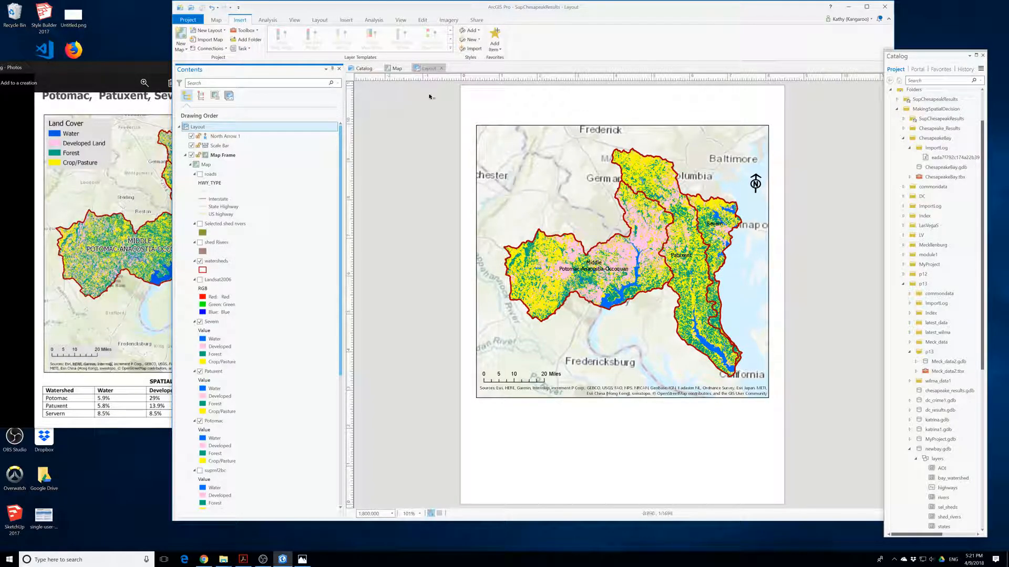
{"action": "left_click", "coordinate": [519, 428]}
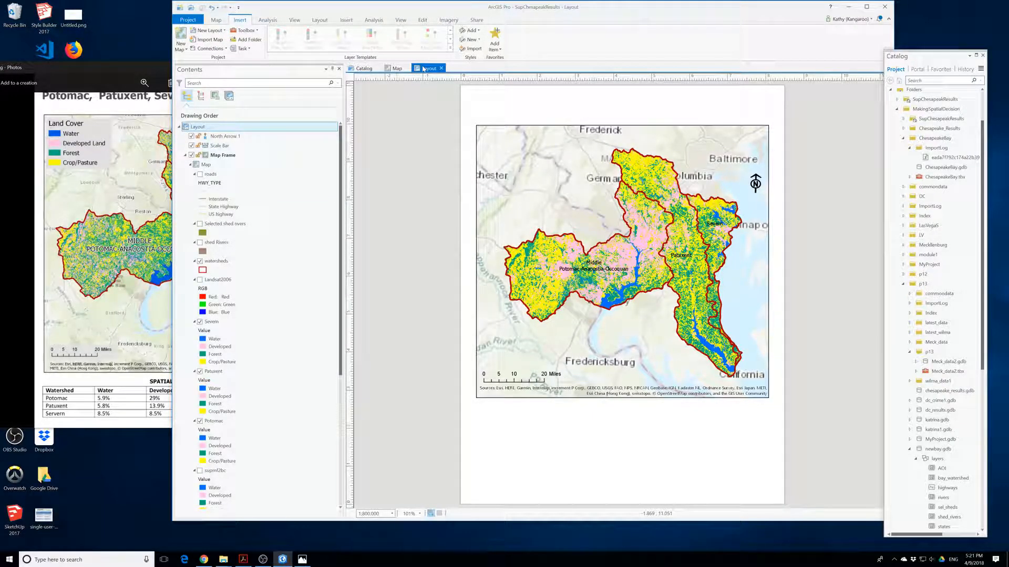
{"action": "right_click", "coordinate": [212, 132]}
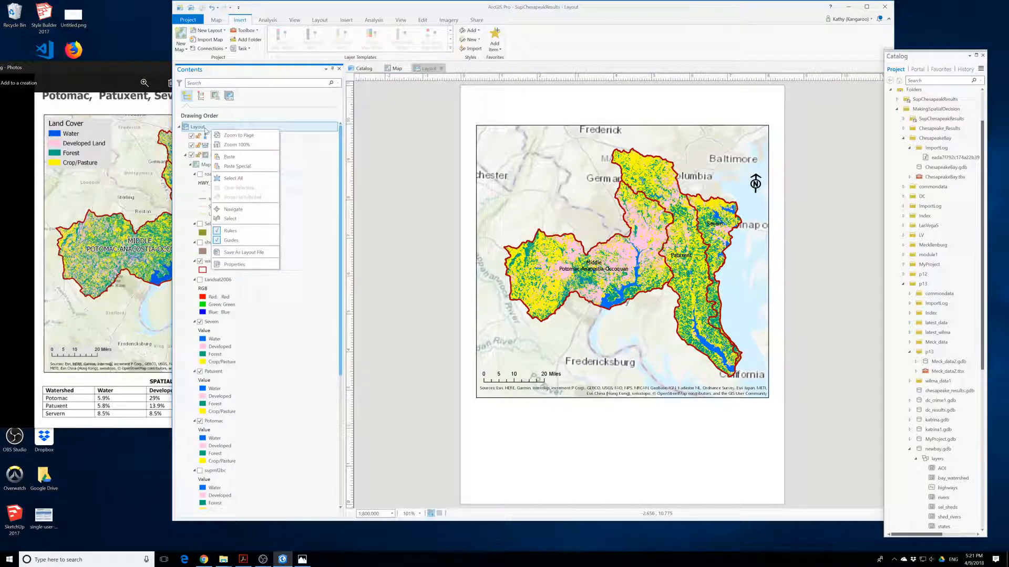
{"action": "left_click", "coordinate": [206, 129]}
{"action": "right_click", "coordinate": [223, 133]}
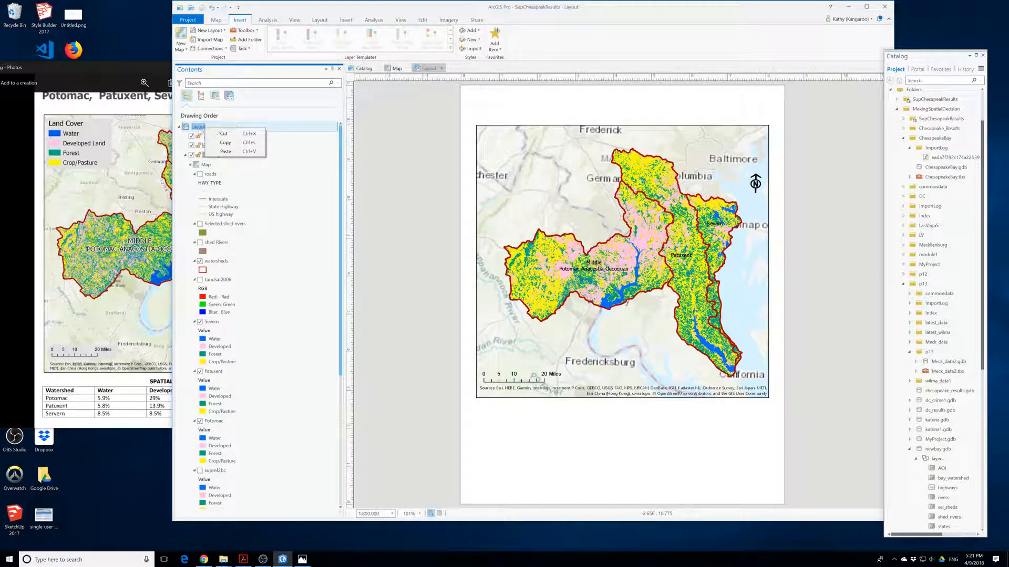
{"action": "left_click", "coordinate": [201, 127]}
Slightly enlarge the north arrow and adjust its position near the map's right edge to match the reference map.
{"action": "left_click", "coordinate": [755, 183]}
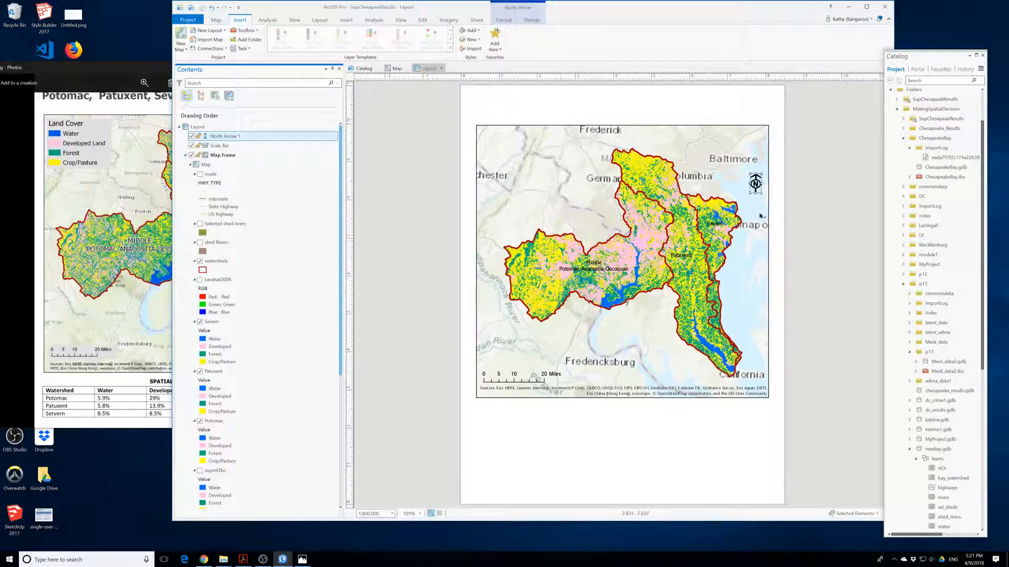
{"action": "left_click_drag", "start_coordinate": [755, 185], "coordinate": [753, 182]}
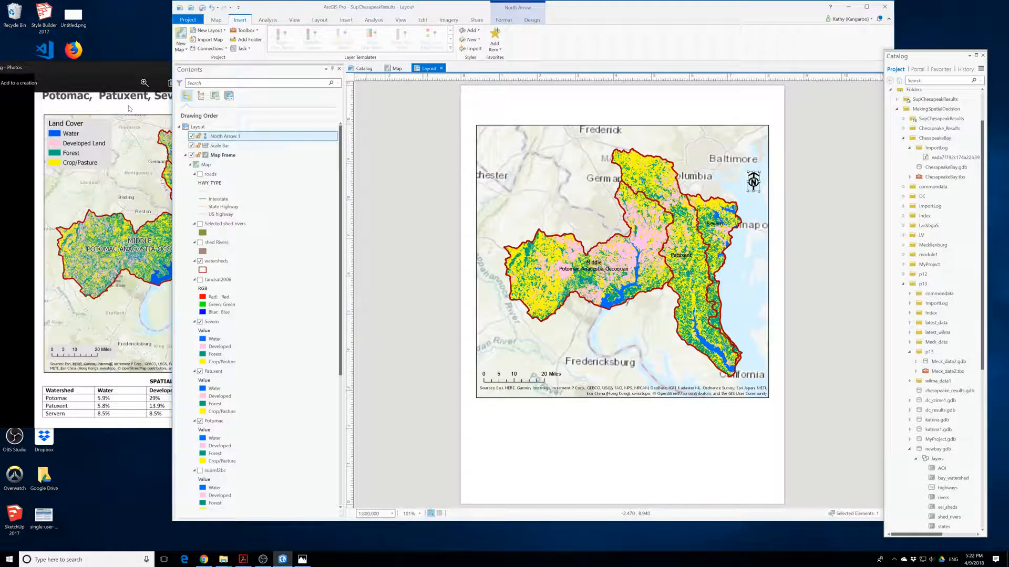
{"action": "left_click", "coordinate": [130, 126]}
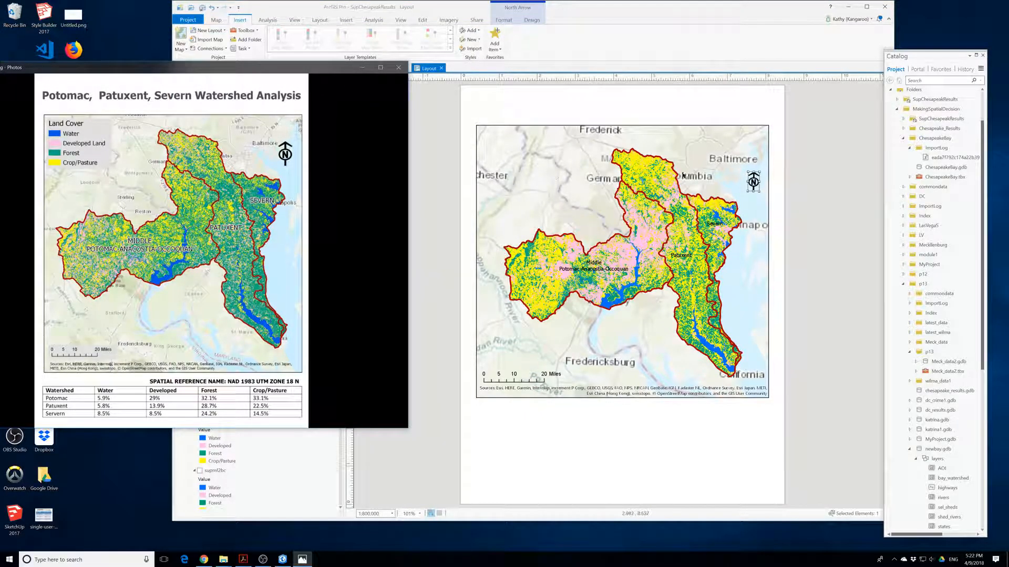
{"action": "left_click", "coordinate": [756, 190]}
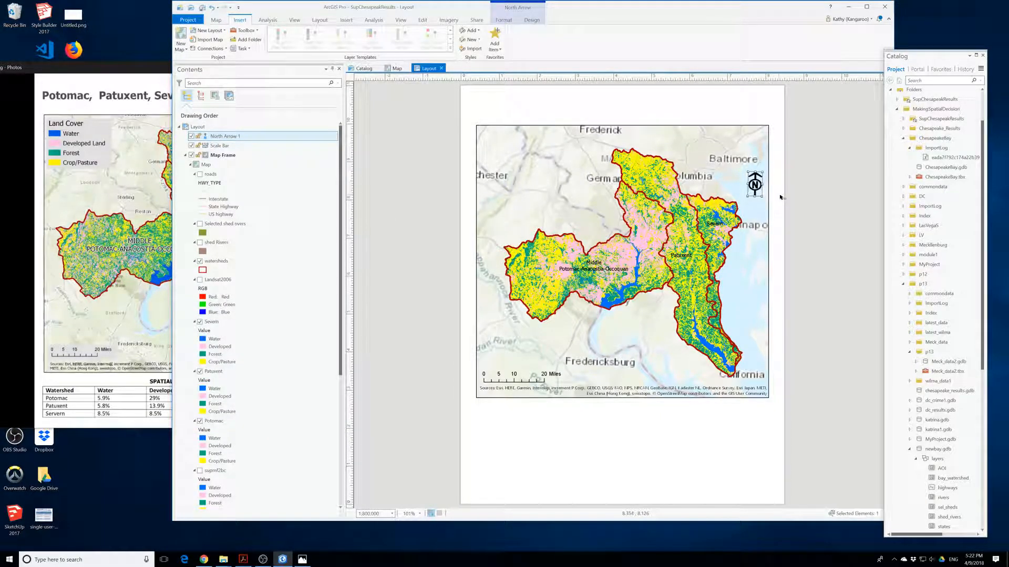
{"action": "left_click", "coordinate": [783, 195]}
Compare the layout with the reference watershed map in Photos, and maximize the ArcGIS Pro window.
{"action": "left_click", "coordinate": [127, 198]}
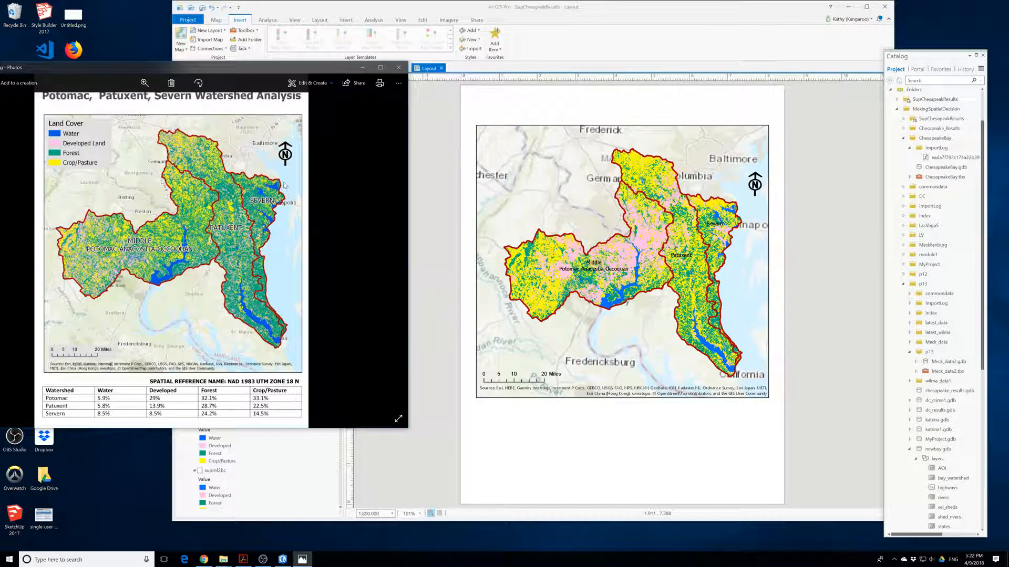
{"action": "left_click", "coordinate": [474, 112]}
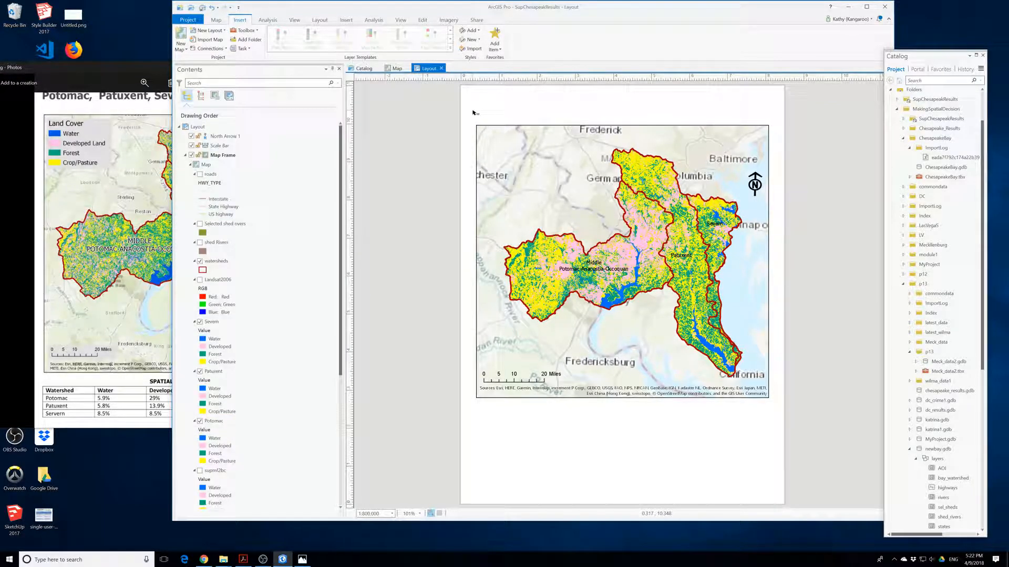
{"action": "left_click", "coordinate": [56, 197]}
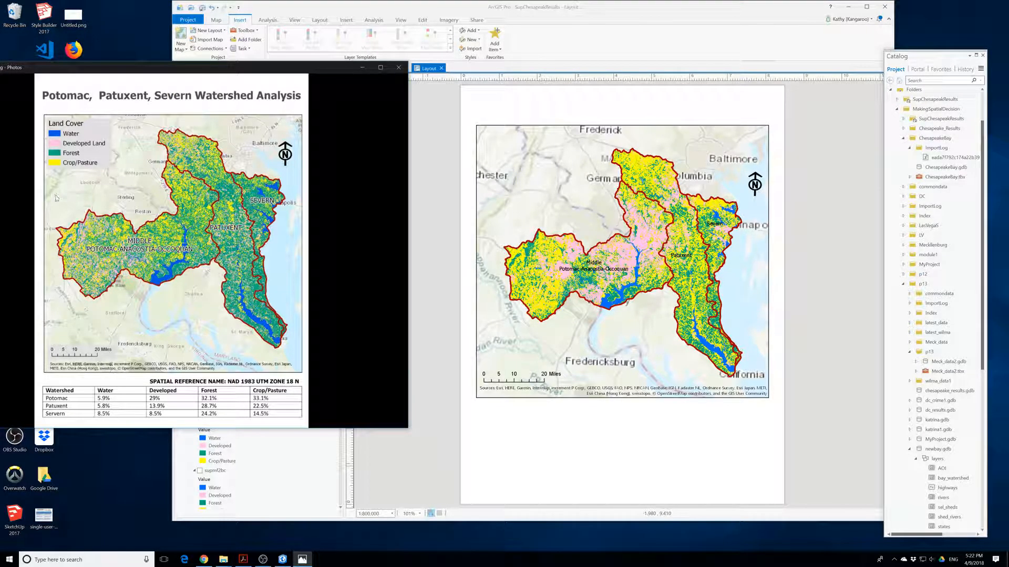
{"action": "left_click", "coordinate": [534, 36]}
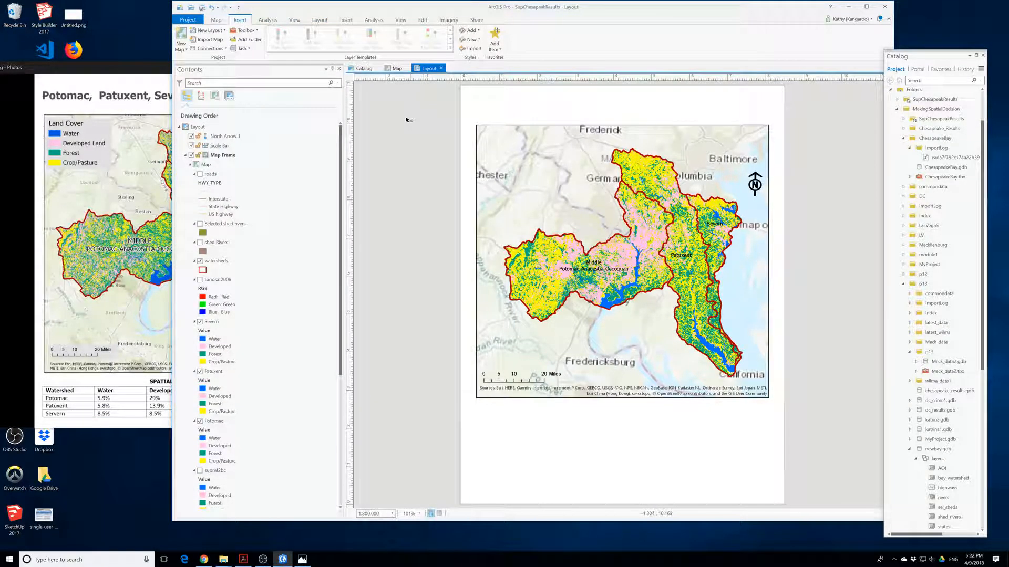
{"action": "left_click", "coordinate": [866, 6]}
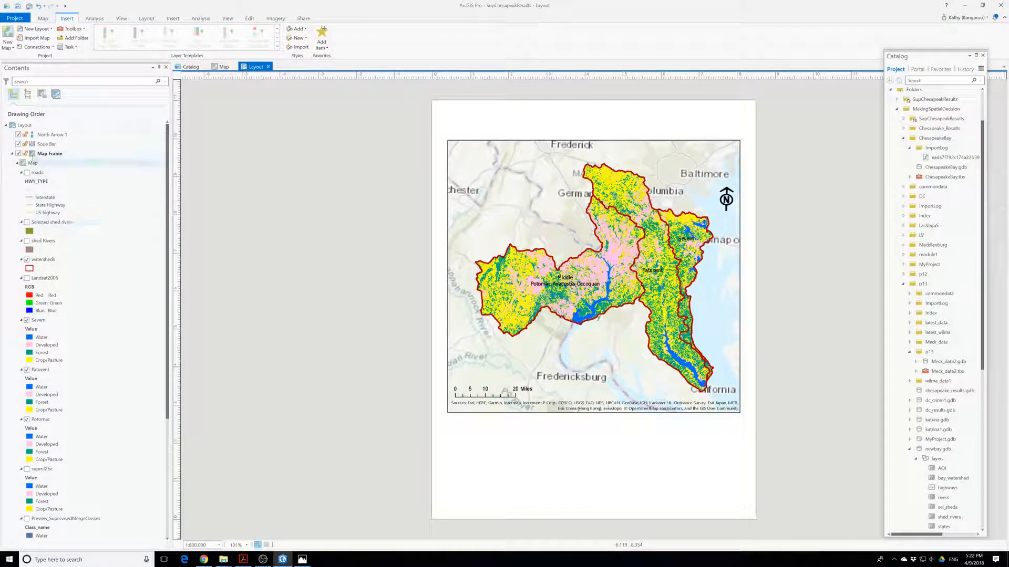
{"action": "left_click", "coordinate": [43, 154]}
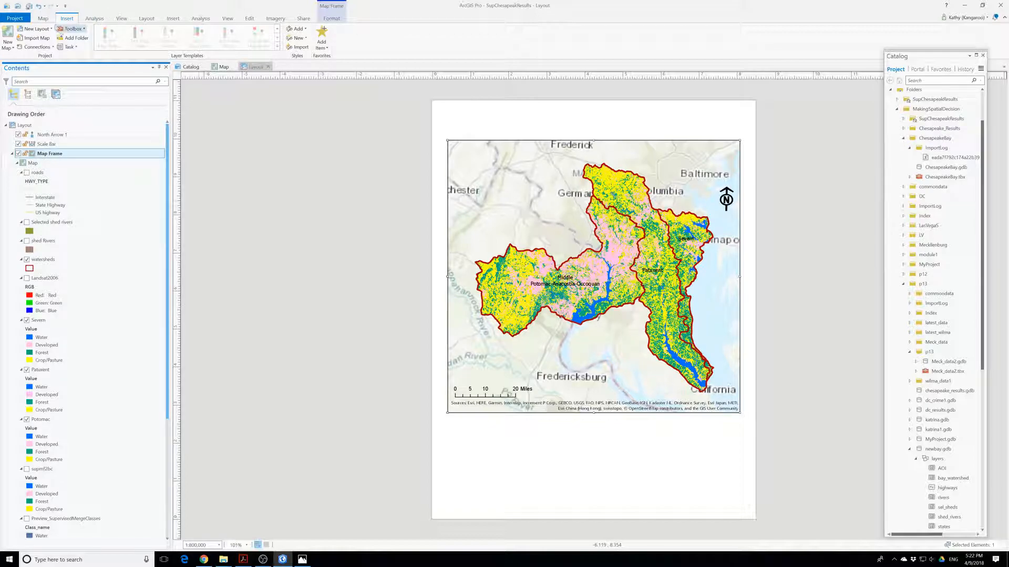
{"action": "left_click", "coordinate": [43, 19]}
{"action": "left_click", "coordinate": [67, 18]}
{"action": "left_click", "coordinate": [256, 67]}
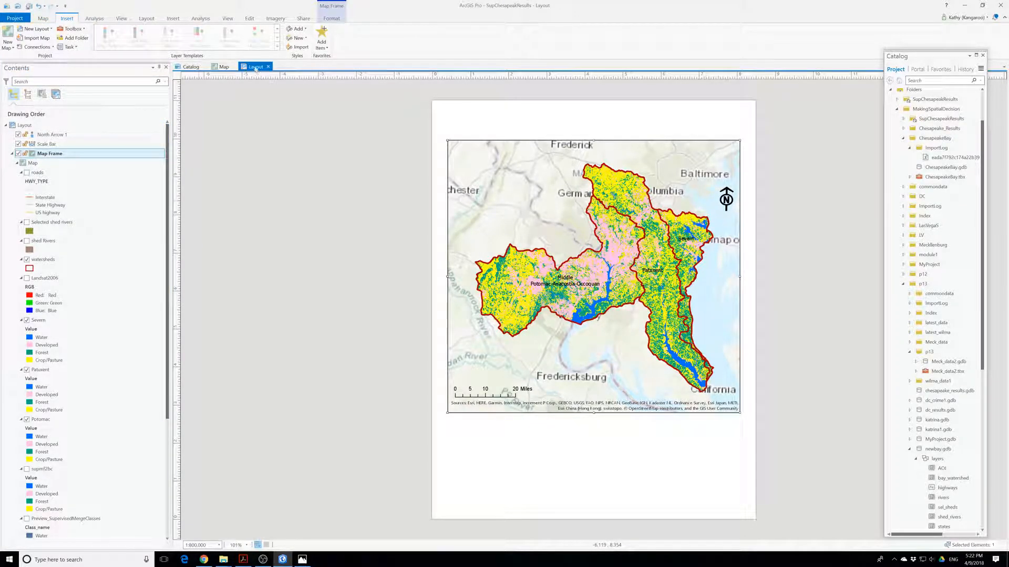
{"action": "left_click", "coordinate": [223, 67]}
{"action": "left_click", "coordinate": [250, 67]}
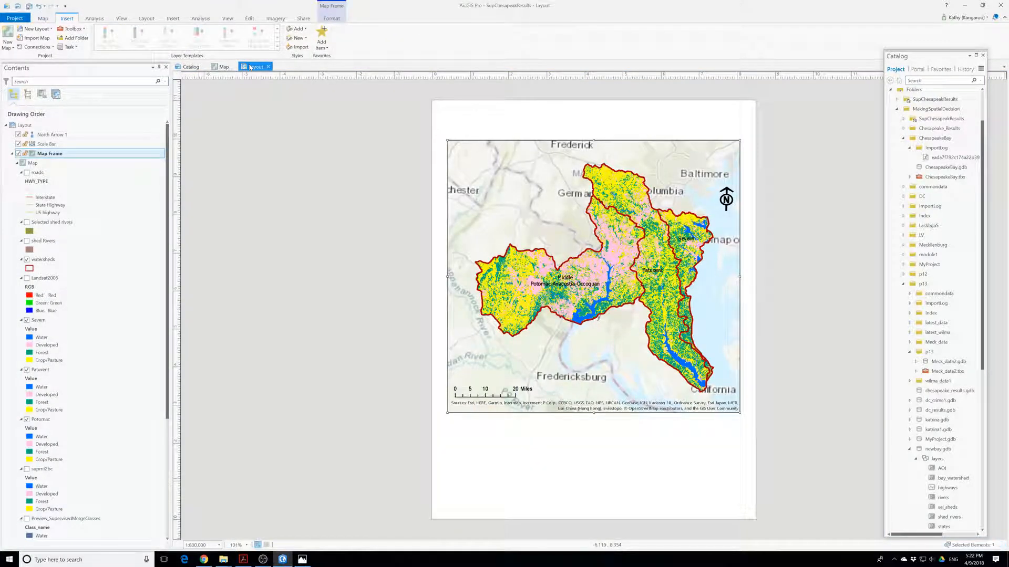
Save the SupChesapeakResults project.
{"action": "left_click", "coordinate": [256, 69]}
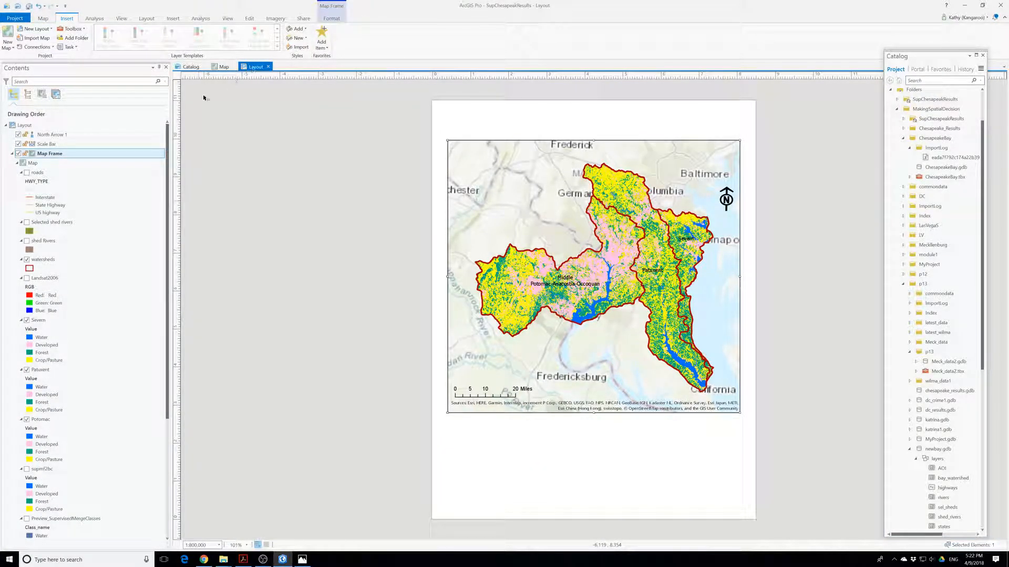
{"action": "left_click", "coordinate": [28, 126]}
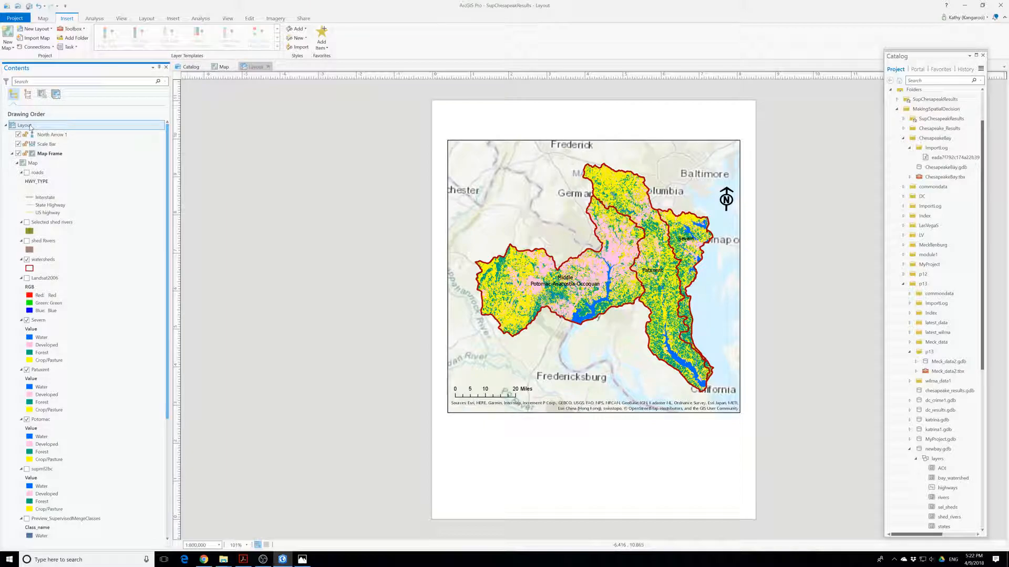
{"action": "left_click", "coordinate": [91, 19]}
{"action": "left_click", "coordinate": [74, 19]}
{"action": "key", "text": "ctrl+s"}
Launch a second ArcGIS Pro session and open the recent UnsupervisedClassification project in it.
{"action": "mouse_move", "coordinate": [302, 560]}
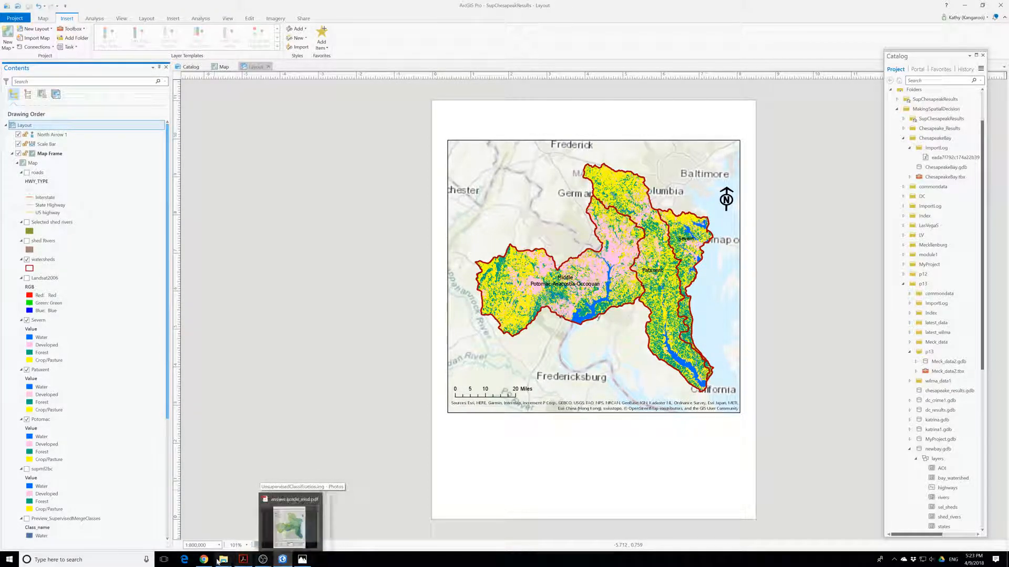
{"action": "mouse_move", "coordinate": [223, 562]}
{"action": "left_click", "coordinate": [79, 559]}
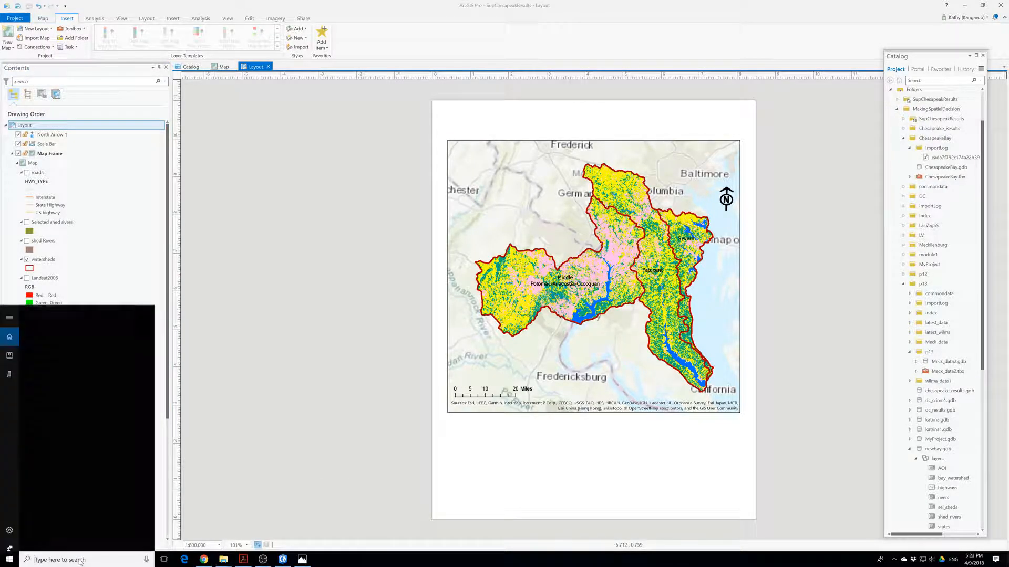
{"action": "type", "text": "arcg"}
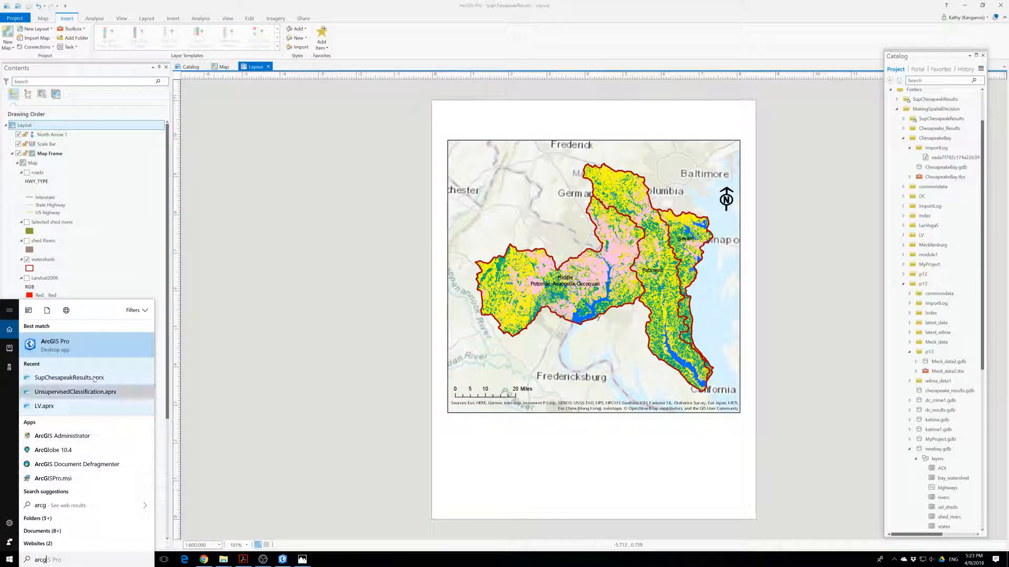
{"action": "left_click", "coordinate": [91, 351]}
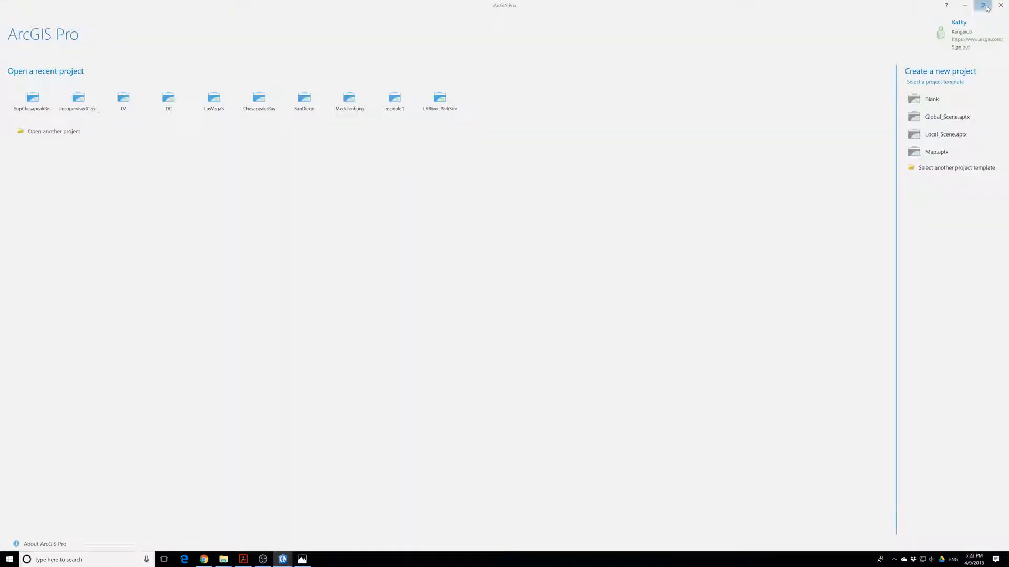
{"action": "left_click", "coordinate": [985, 7]}
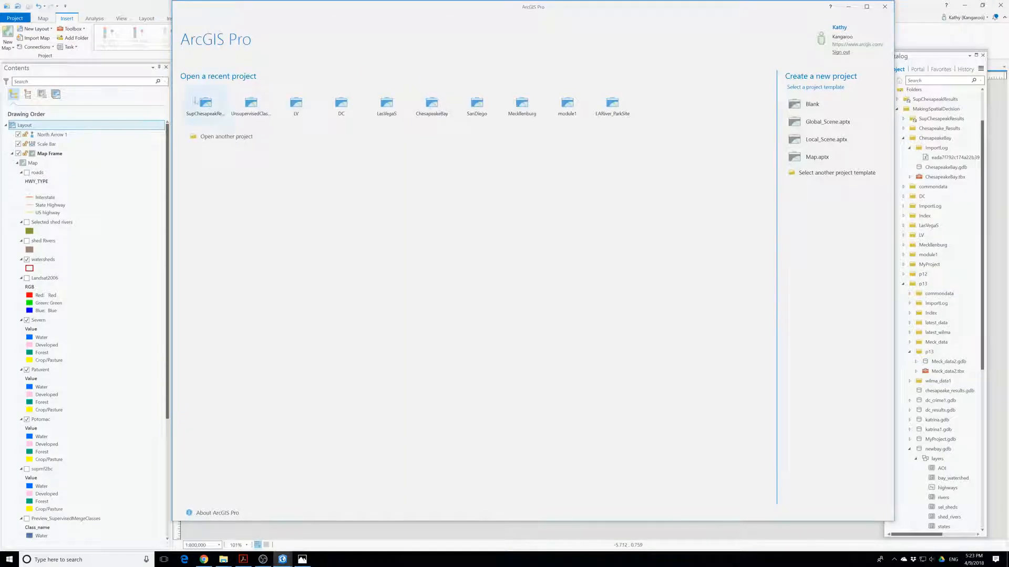
{"action": "left_click", "coordinate": [255, 106]}
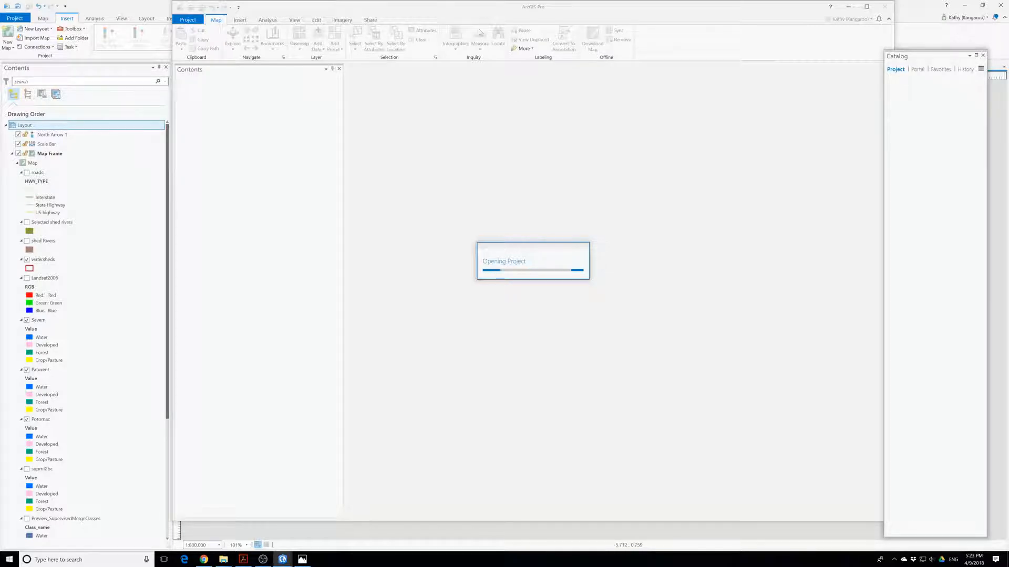
Shrink the SupChesapeakResults window and arrange the two project windows so that both layouts can be reached.
{"action": "left_click", "coordinate": [981, 7]}
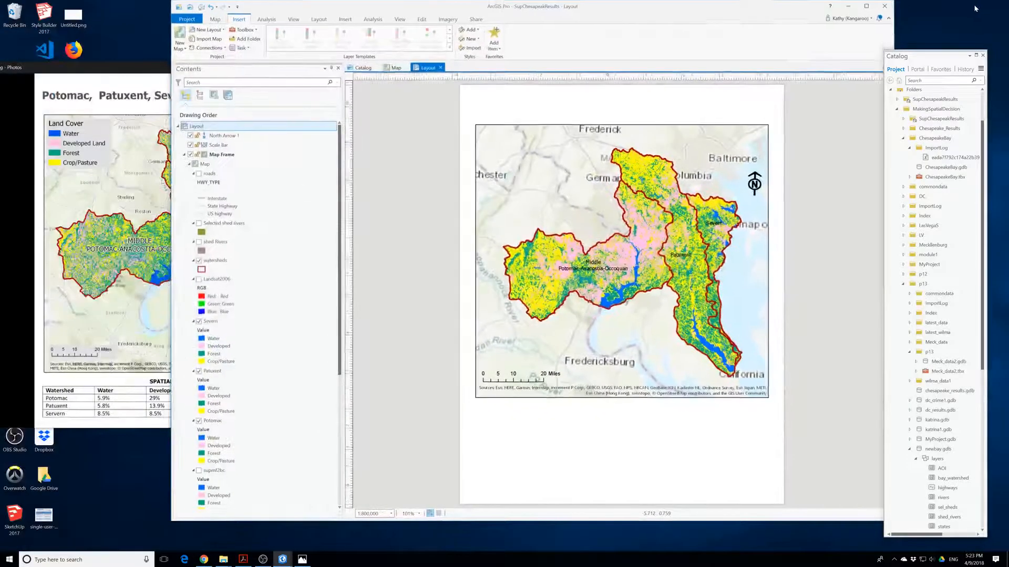
{"action": "left_click_drag", "start_coordinate": [344, 6], "coordinate": [469, 54]}
{"action": "left_click", "coordinate": [400, 10]}
{"action": "left_click_drag", "start_coordinate": [412, 7], "coordinate": [239, 32]}
{"action": "left_click", "coordinate": [758, 77]}
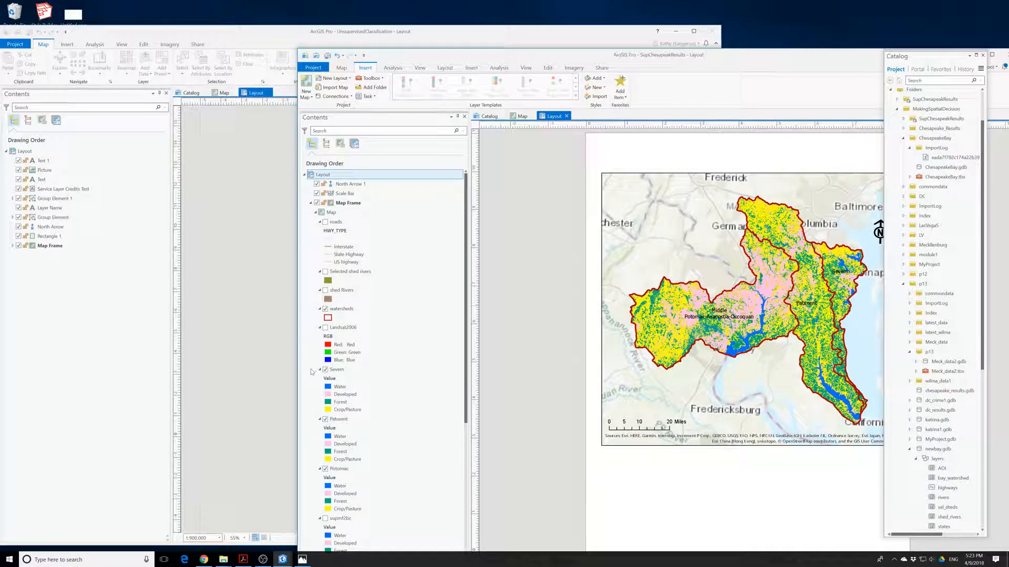
{"action": "left_click", "coordinate": [146, 401]}
{"action": "left_click", "coordinate": [385, 396]}
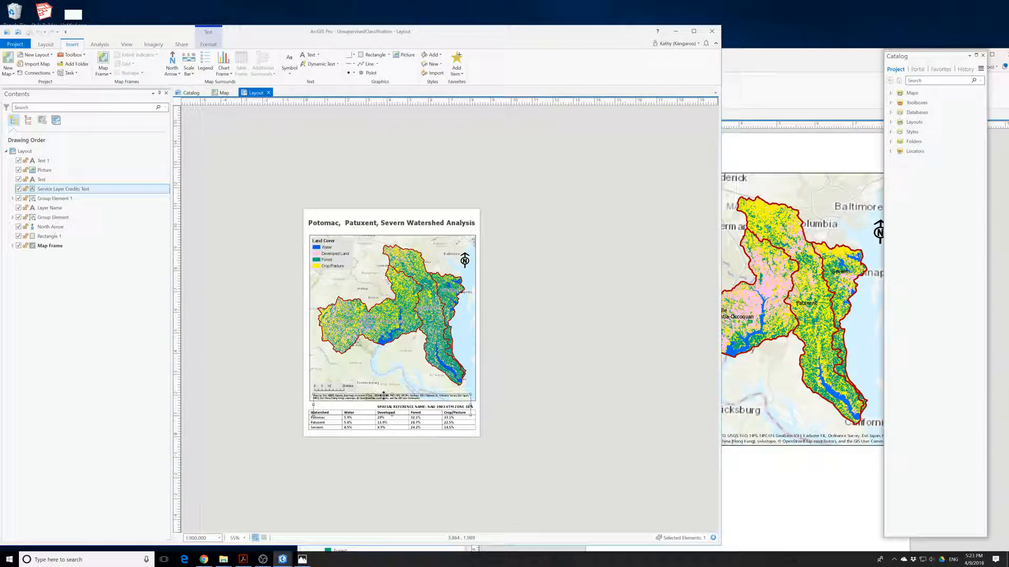
{"action": "left_click", "coordinate": [756, 438]}
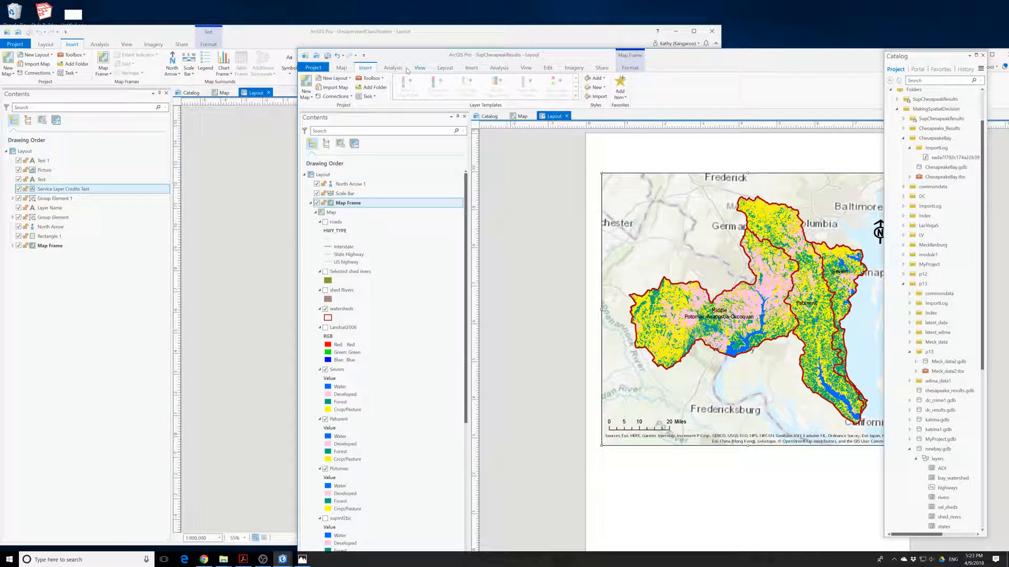
{"action": "left_click", "coordinate": [442, 69]}
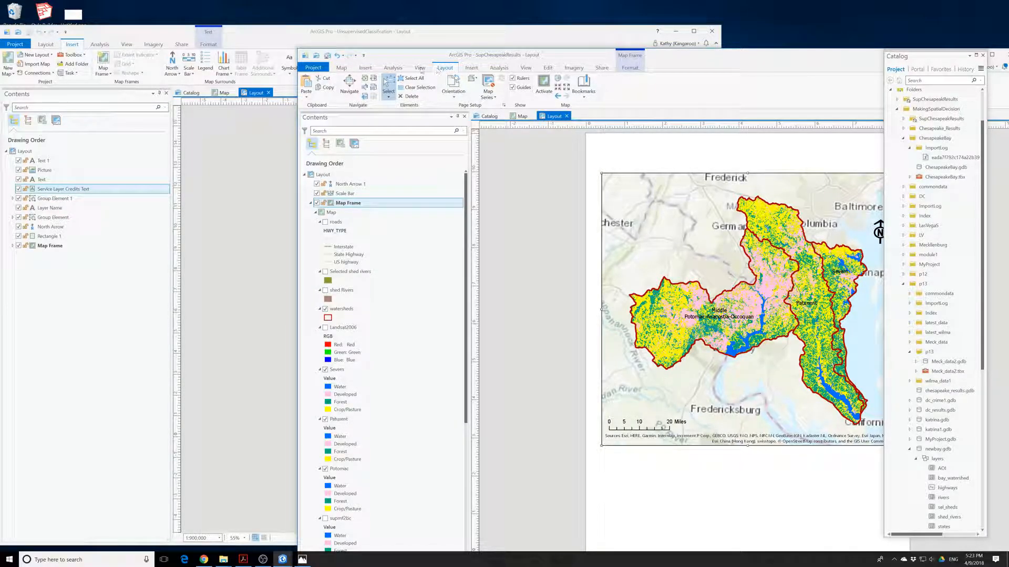
{"action": "left_click", "coordinate": [364, 68]}
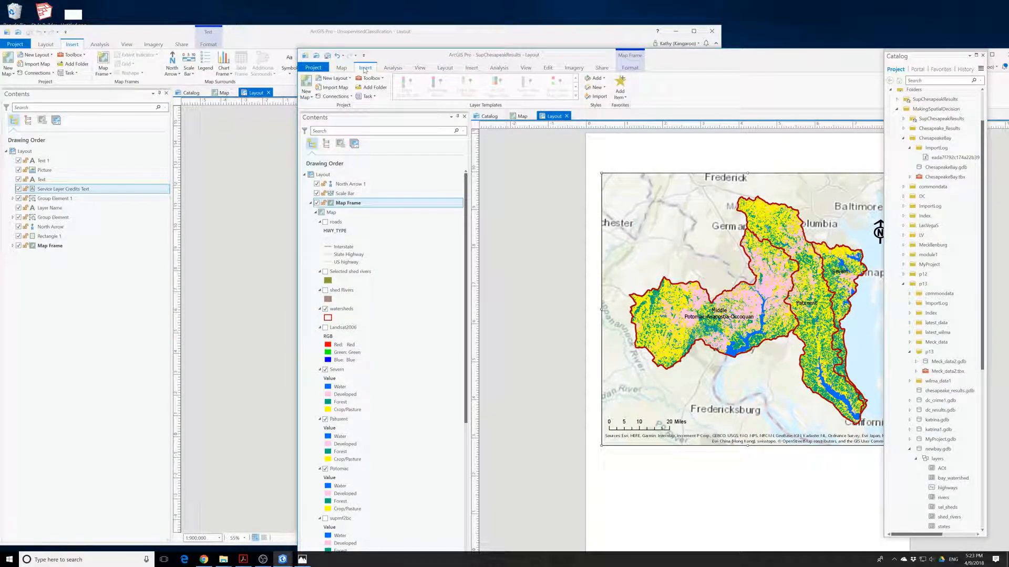
{"action": "left_click", "coordinate": [630, 68]}
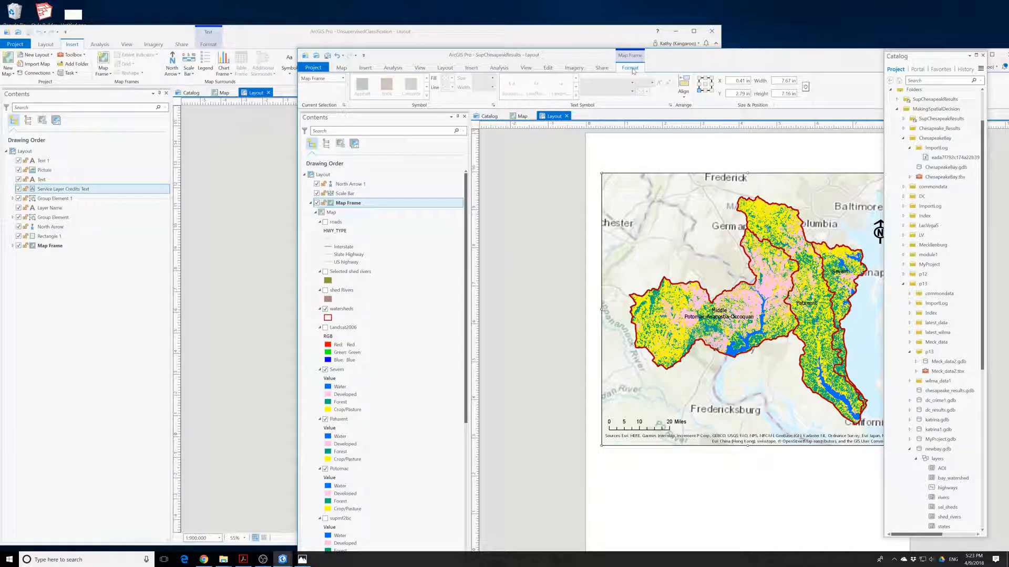
{"action": "left_click", "coordinate": [602, 68]}
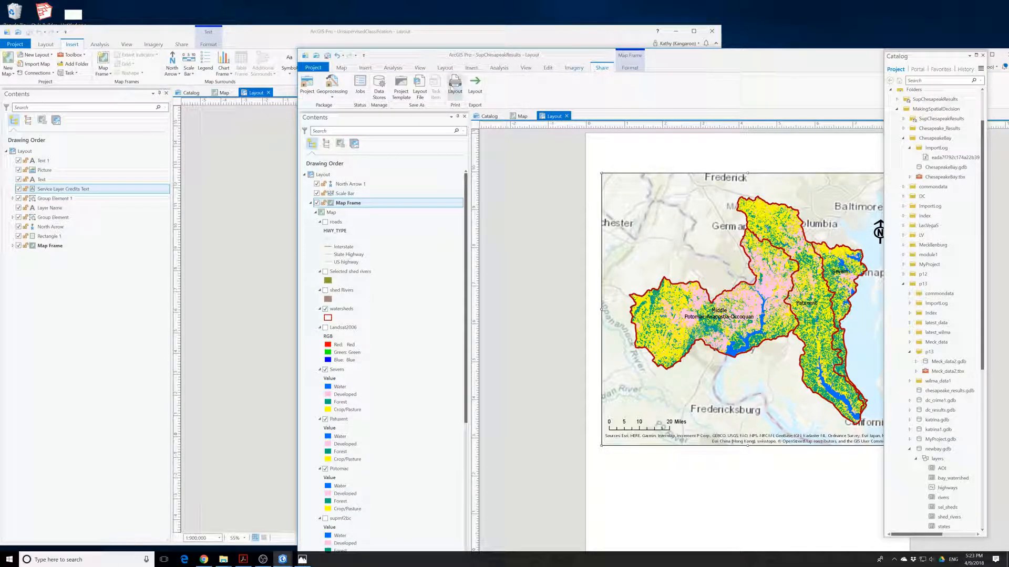
Collapse the Map Frame entry and copy the title "Potomac, Patuxent, Severn Watershed Analysis" from the UnsupervisedClassification layout into the SupChesapeakResults layout.
{"action": "left_click", "coordinate": [324, 175]}
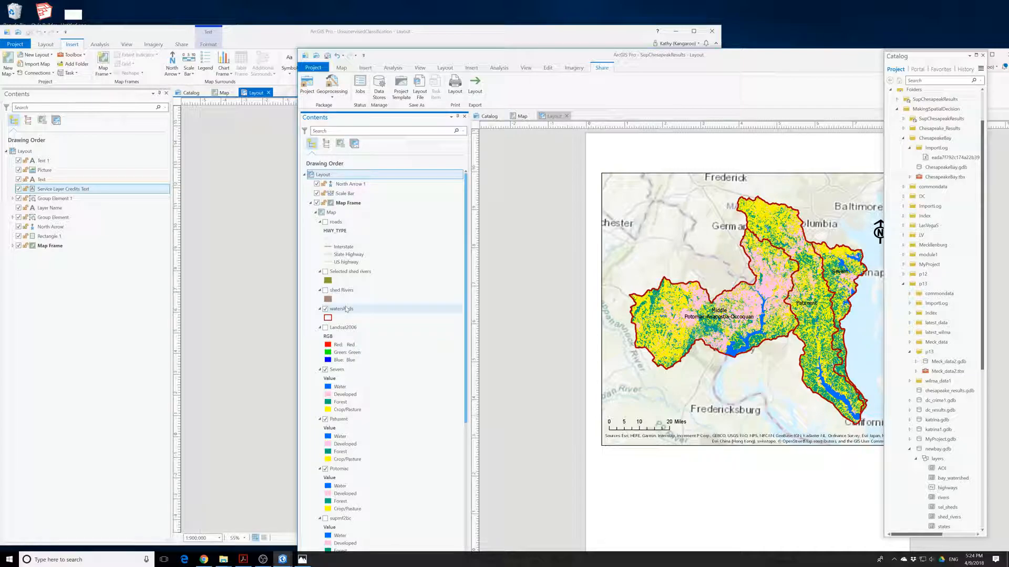
{"action": "left_click", "coordinate": [310, 202]}
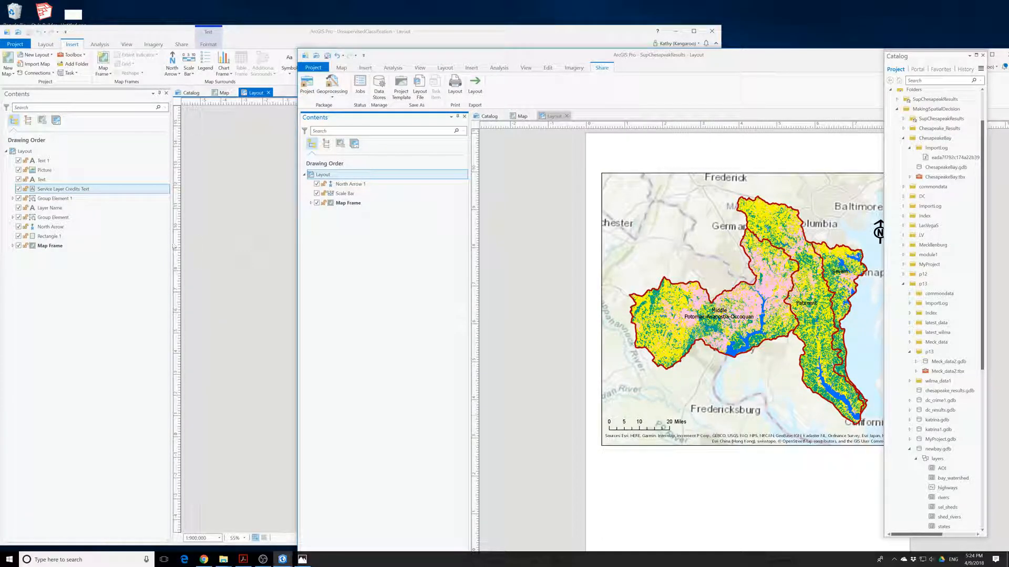
{"action": "left_click", "coordinate": [199, 240]}
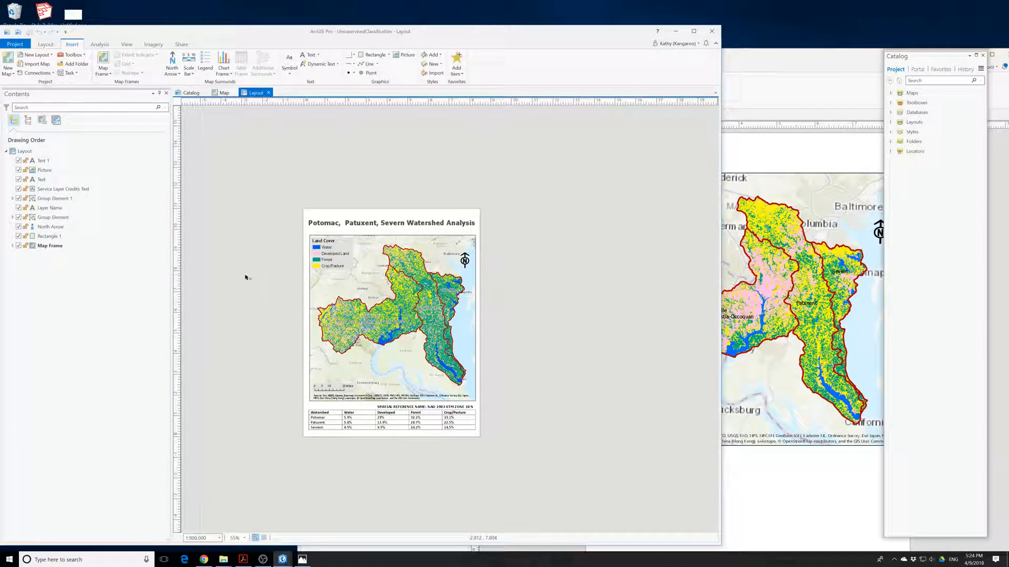
{"action": "left_click", "coordinate": [383, 224]}
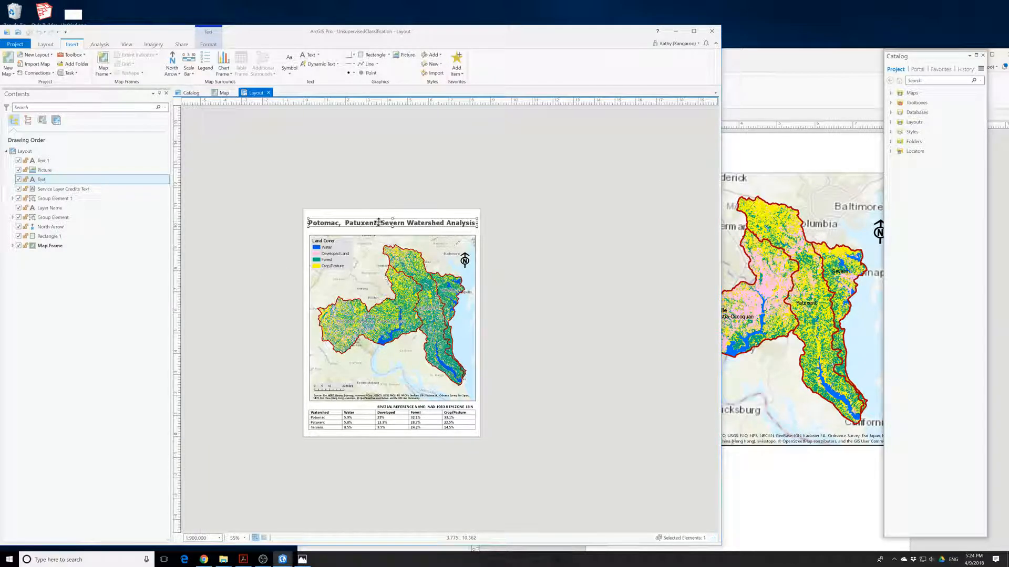
{"action": "right_click", "coordinate": [374, 219]}
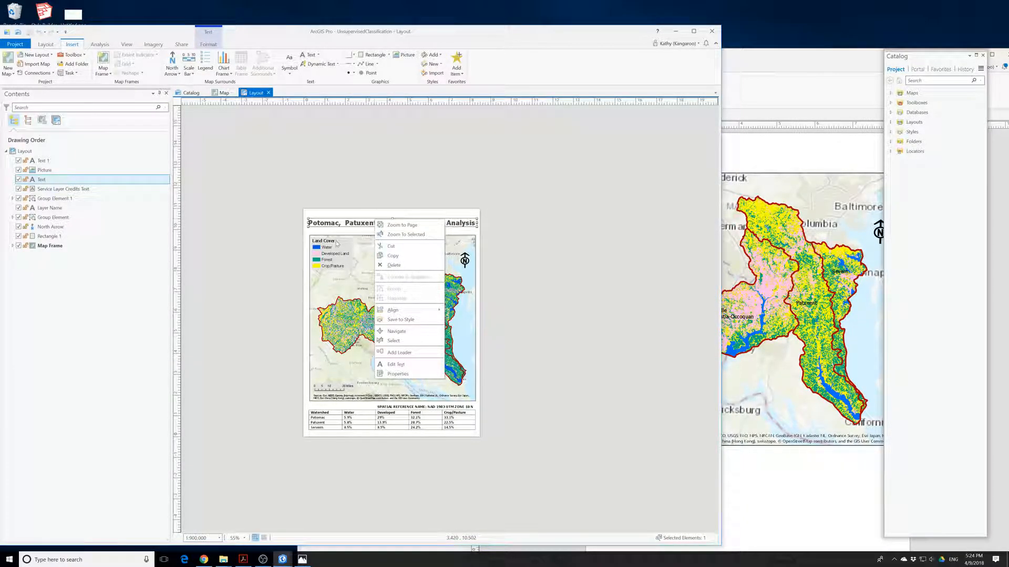
{"action": "left_click", "coordinate": [393, 256]}
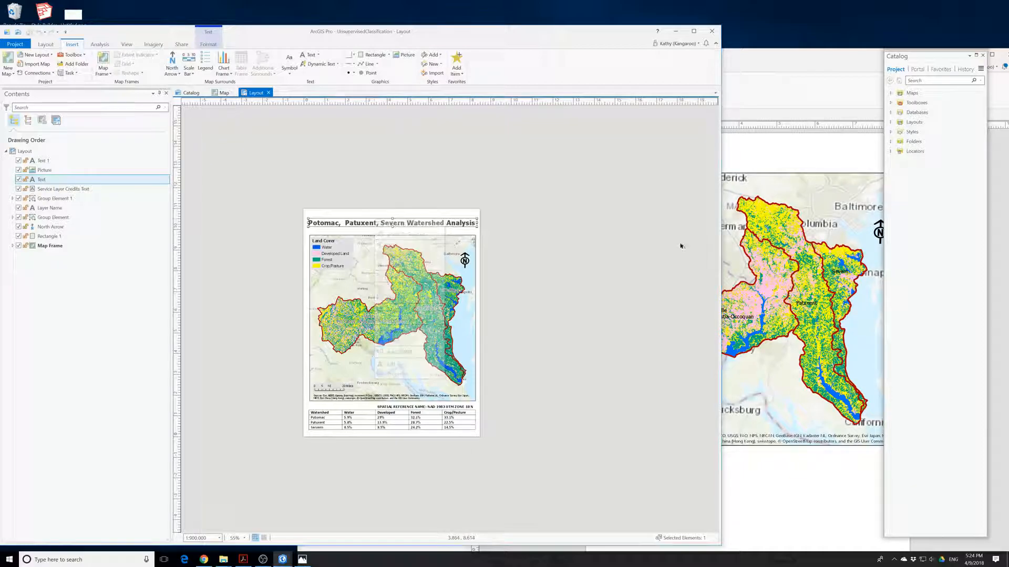
{"action": "left_click", "coordinate": [812, 164]}
{"action": "key", "text": "ctrl+v"}
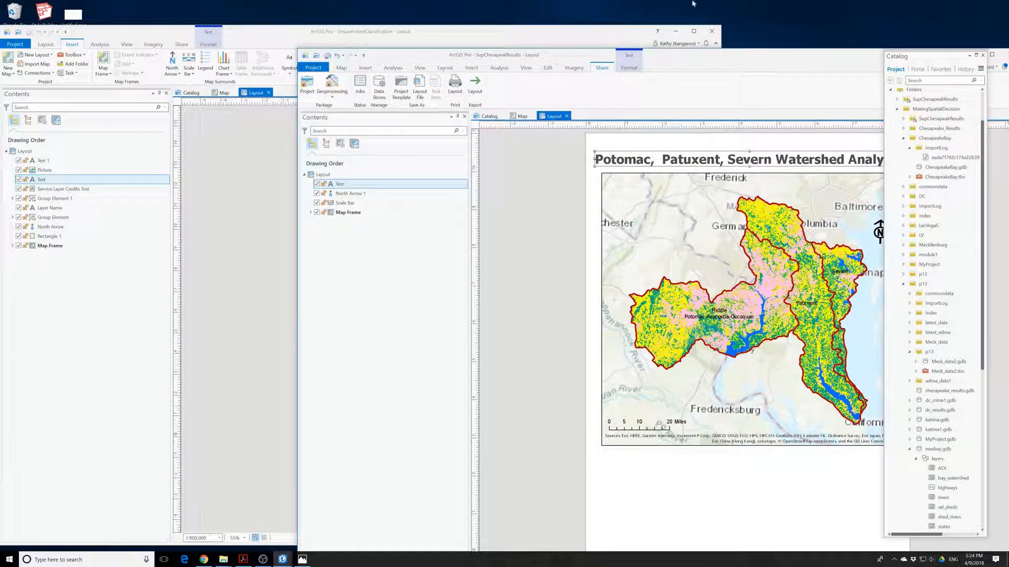
Enlarge the map frame in the SupChesapeakResults layout slightly so its width matches the title.
{"action": "left_click", "coordinate": [243, 304]}
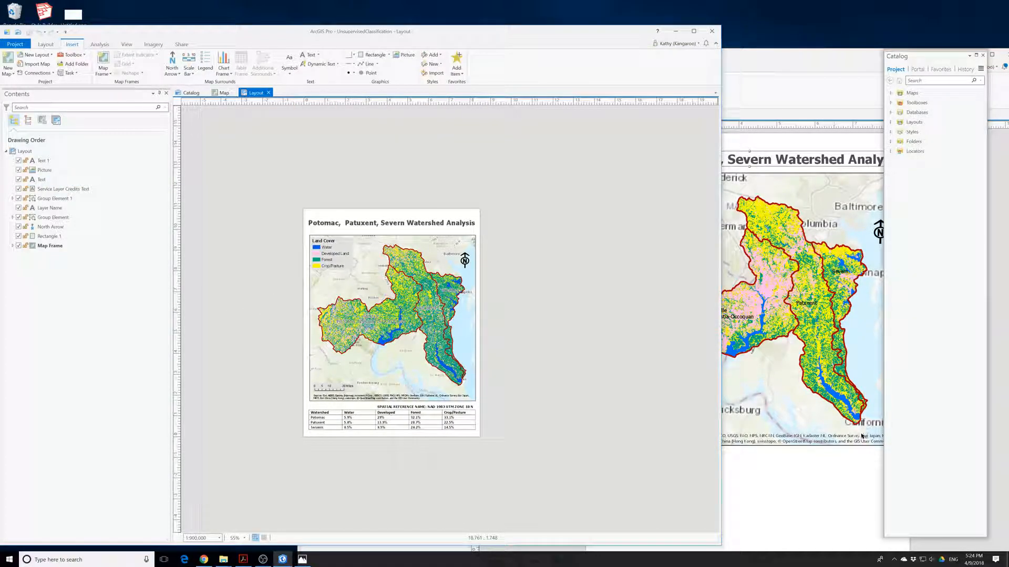
{"action": "left_click", "coordinate": [743, 62]}
{"action": "left_click_drag", "start_coordinate": [743, 62], "coordinate": [618, 51]}
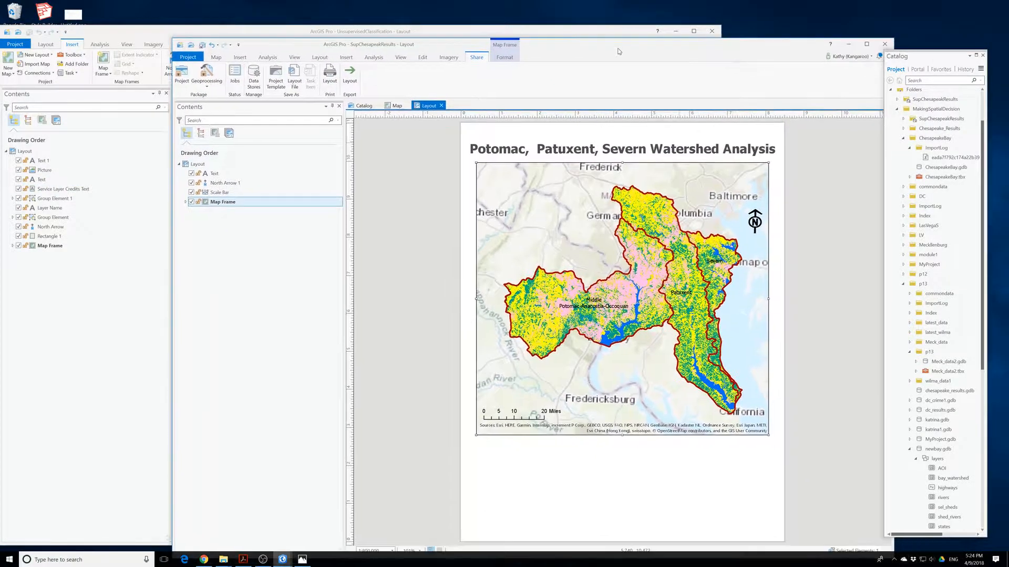
{"action": "left_click_drag", "start_coordinate": [476, 432], "coordinate": [470, 440]}
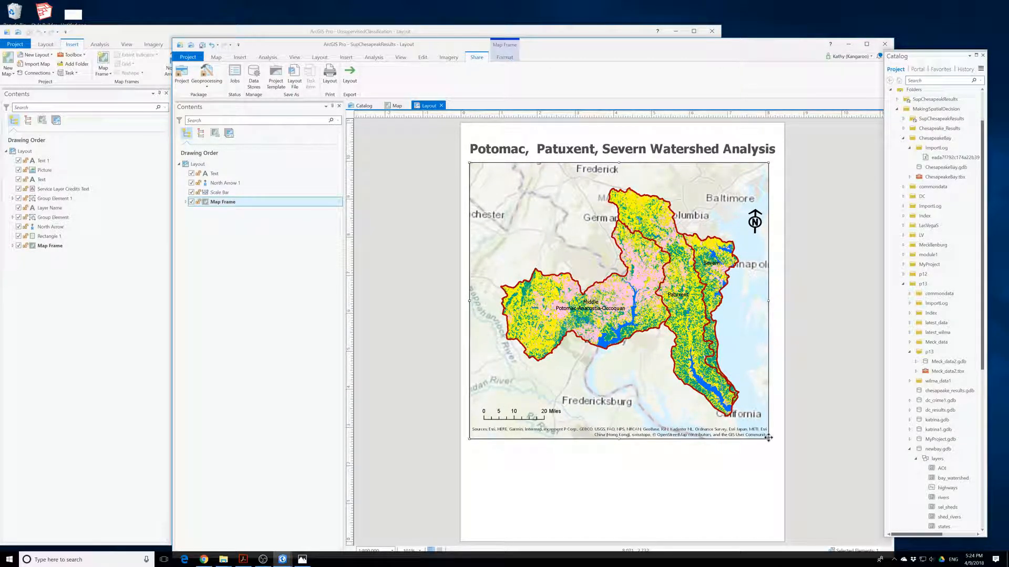
{"action": "left_click_drag", "start_coordinate": [770, 440], "coordinate": [776, 446]}
Nudge the north arrow slightly down and to the right in the UnsupervisedClassification layout.
{"action": "left_click", "coordinate": [125, 274]}
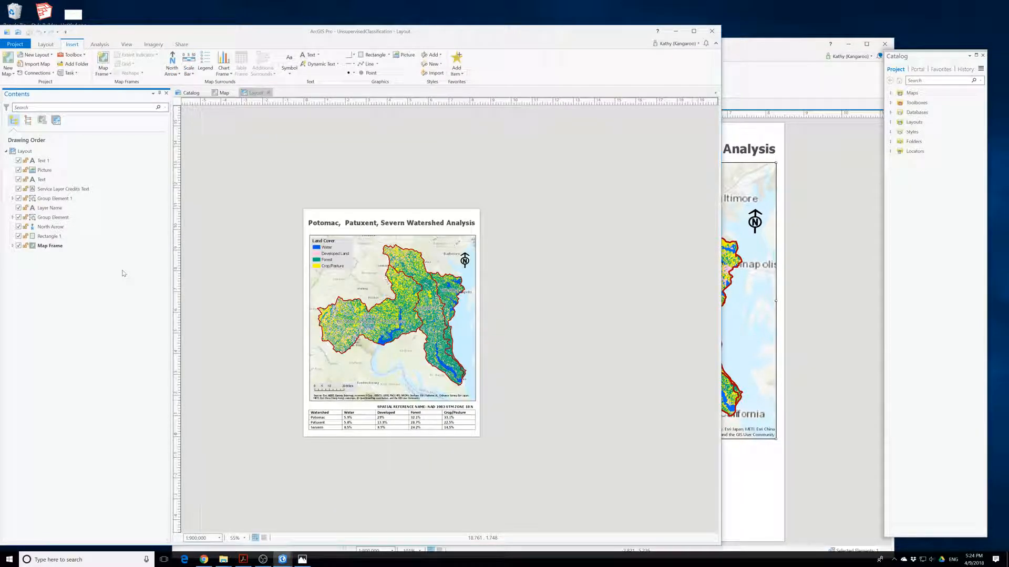
{"action": "scroll", "coordinate": [421, 242], "scroll_direction": "up", "scroll_amount": 2}
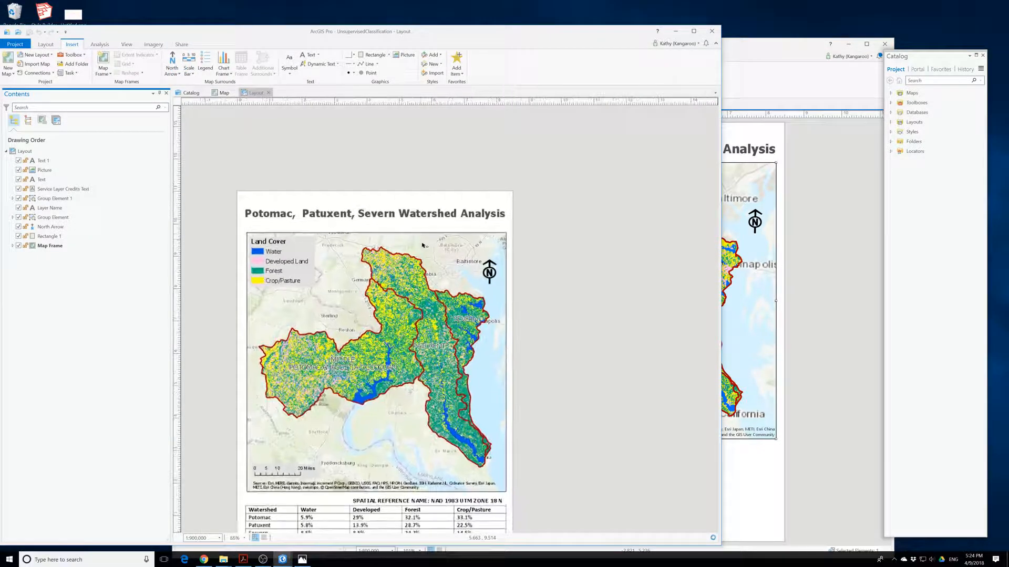
{"action": "left_click", "coordinate": [489, 272]}
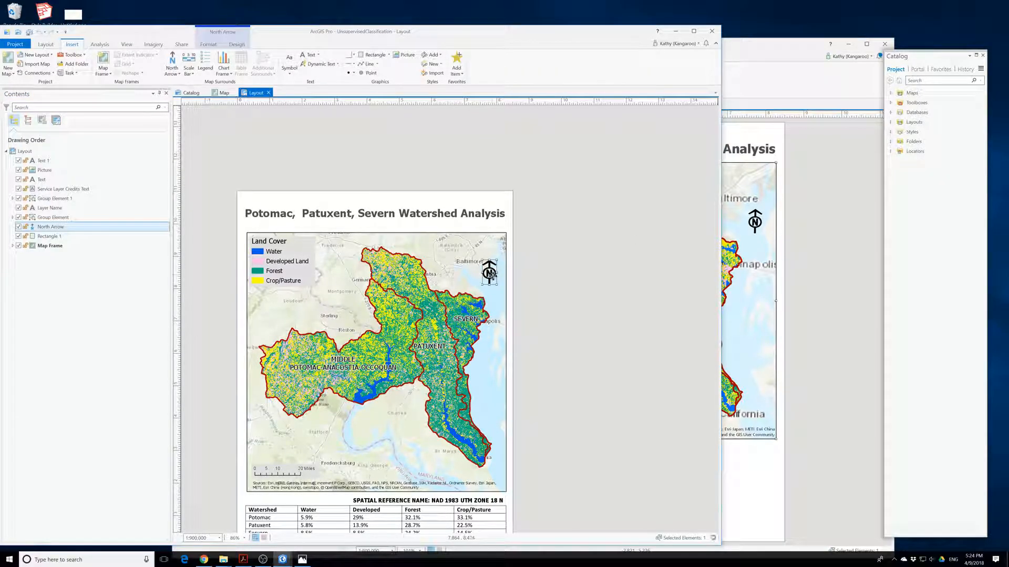
{"action": "left_click_drag", "start_coordinate": [498, 287], "coordinate": [496, 282]}
Move the title in the SupChesapeakResults layout slightly higher above the map frame.
{"action": "left_click", "coordinate": [766, 241]}
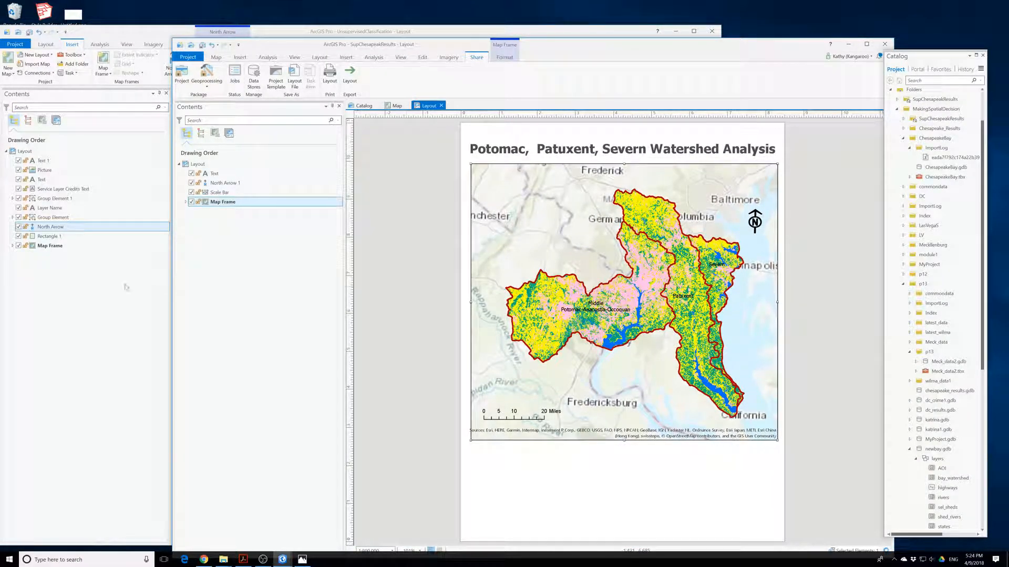
{"action": "left_click", "coordinate": [141, 189]}
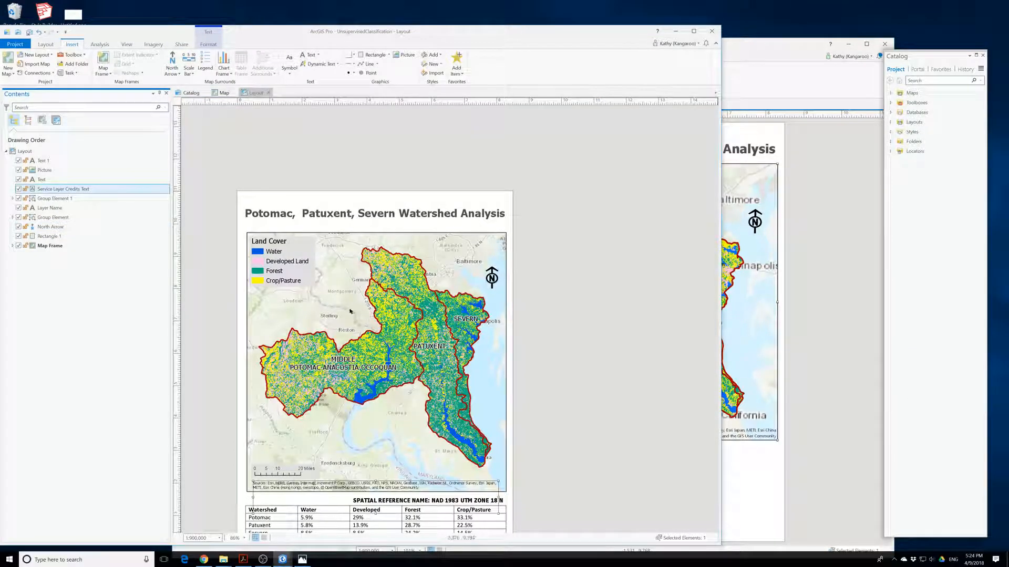
{"action": "left_click", "coordinate": [751, 149]}
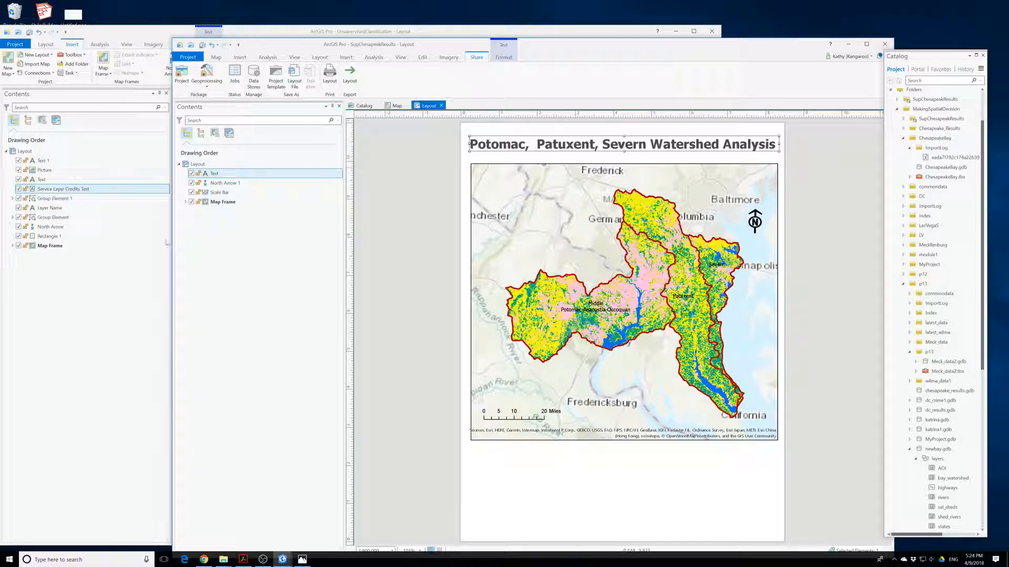
Copy the grouped Land Cover legend from the UnsupervisedClassification layout into the SupChesapeakResults layout.
{"action": "left_click", "coordinate": [158, 237]}
{"action": "left_click", "coordinate": [271, 265]}
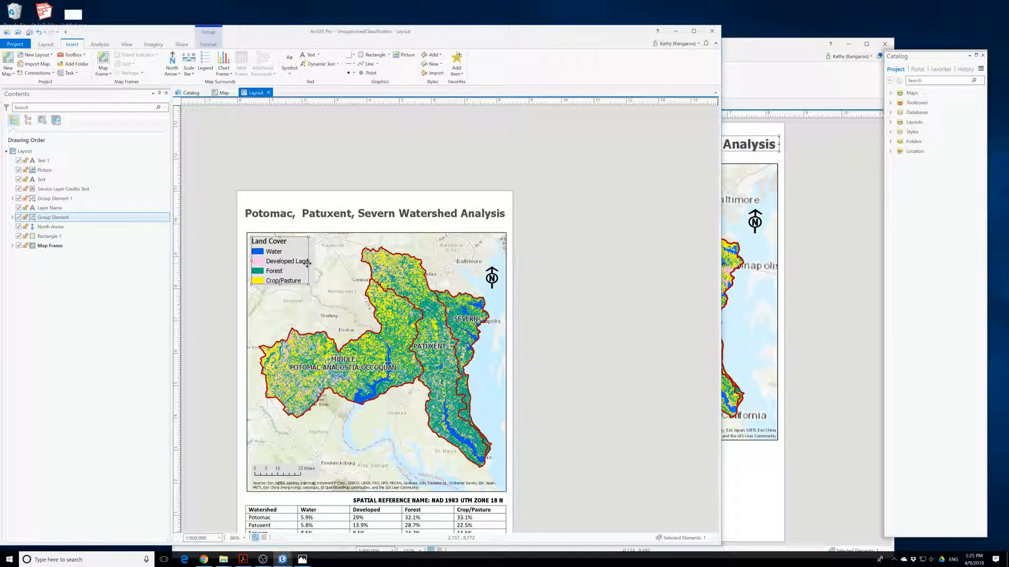
{"action": "right_click", "coordinate": [50, 217]}
{"action": "left_click", "coordinate": [736, 295]}
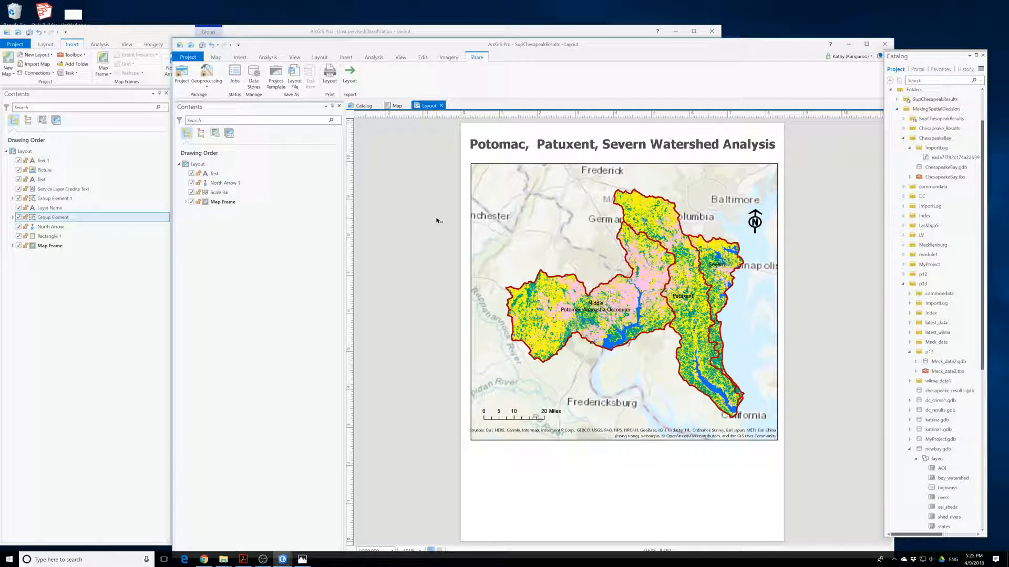
{"action": "scroll", "coordinate": [436, 221], "scroll_direction": "up", "scroll_amount": 1}
{"action": "key", "text": "ctrl+v"}
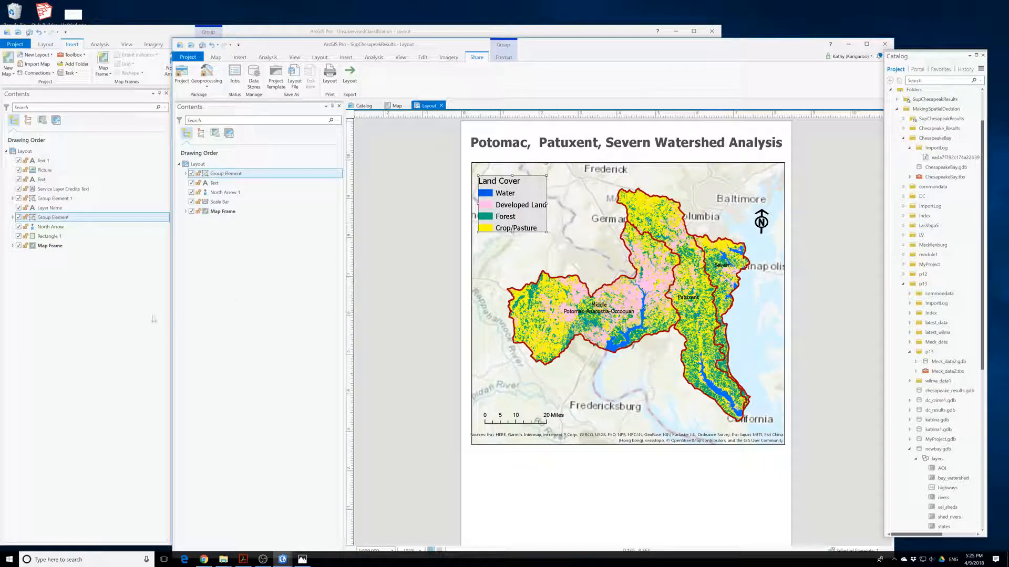
Delete the existing scale bar from the SupChesapeakResults layout.
{"action": "left_click", "coordinate": [165, 318]}
{"action": "left_click", "coordinate": [799, 466]}
{"action": "left_click", "coordinate": [539, 420]}
{"action": "key", "text": "Delete"}
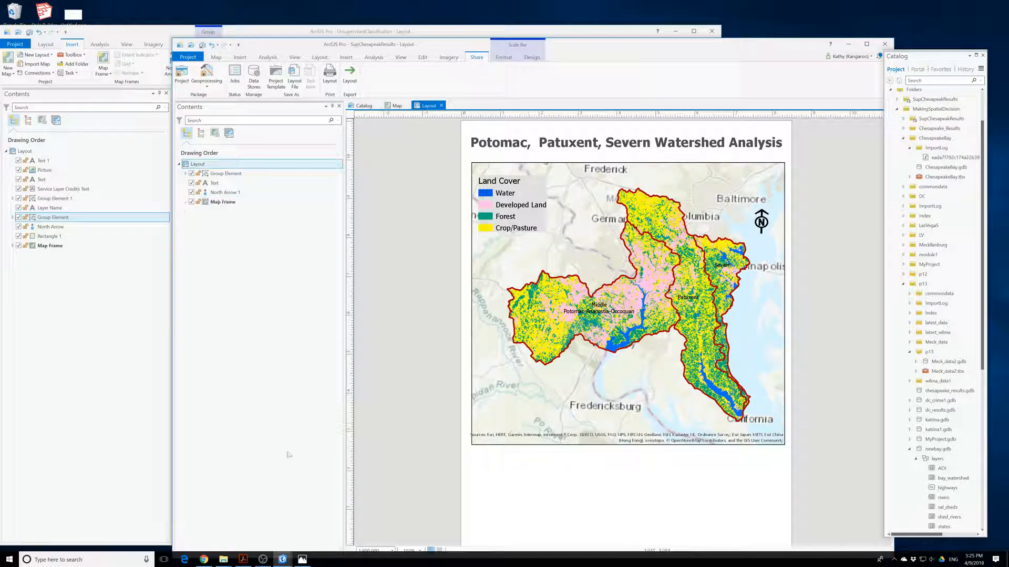
Copy the grouped scale bar from the UnsupervisedClassification layout into the SupChesapeakResults layout.
{"action": "left_click", "coordinate": [162, 378]}
{"action": "left_click", "coordinate": [290, 472]}
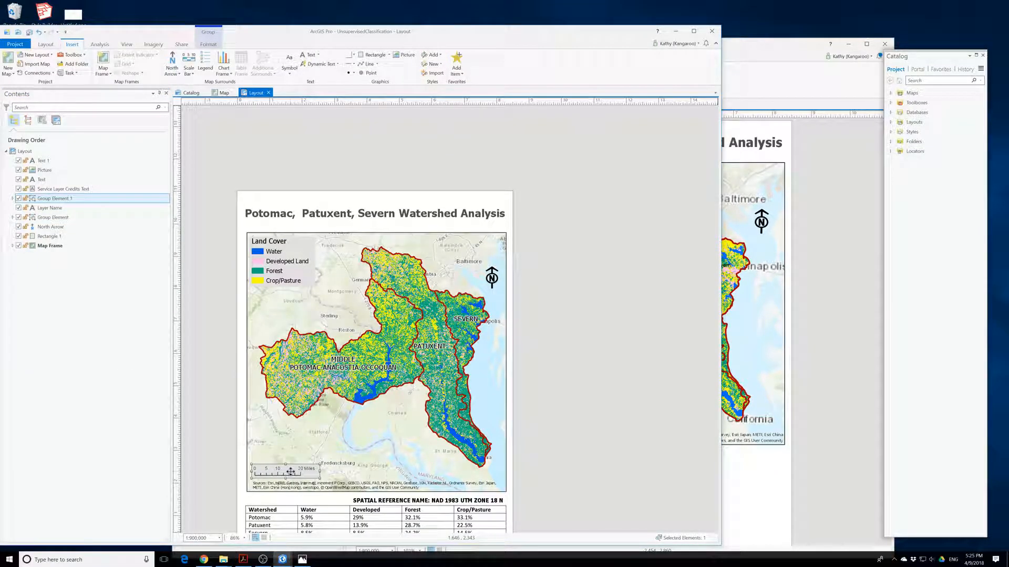
{"action": "left_click", "coordinate": [778, 475]}
{"action": "key", "text": "ctrl+v"}
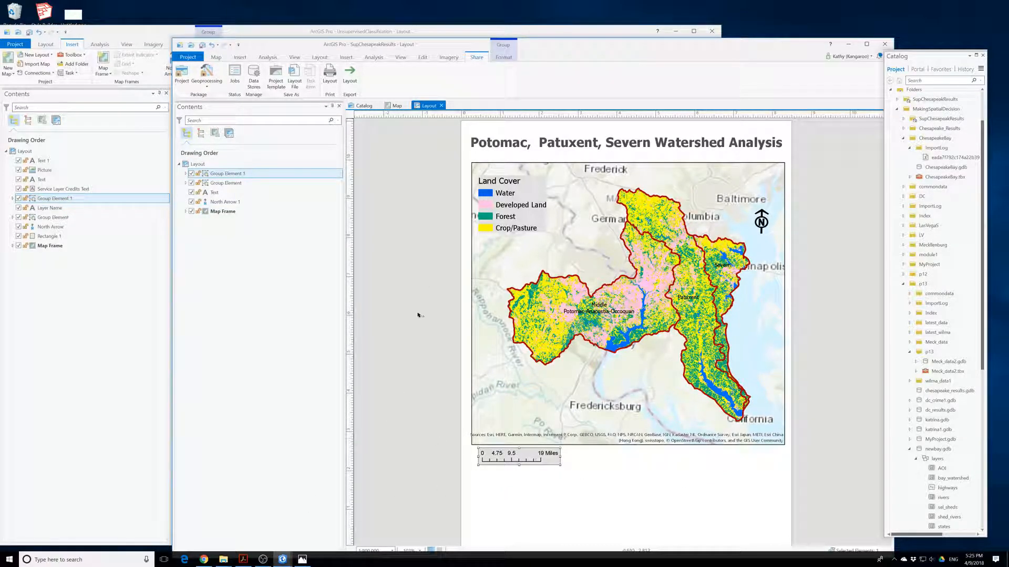
Shift the SupChesapeakResults window aside and try a map scale of 1:900,000 in its layout.
{"action": "left_click_drag", "start_coordinate": [437, 46], "coordinate": [487, 25]}
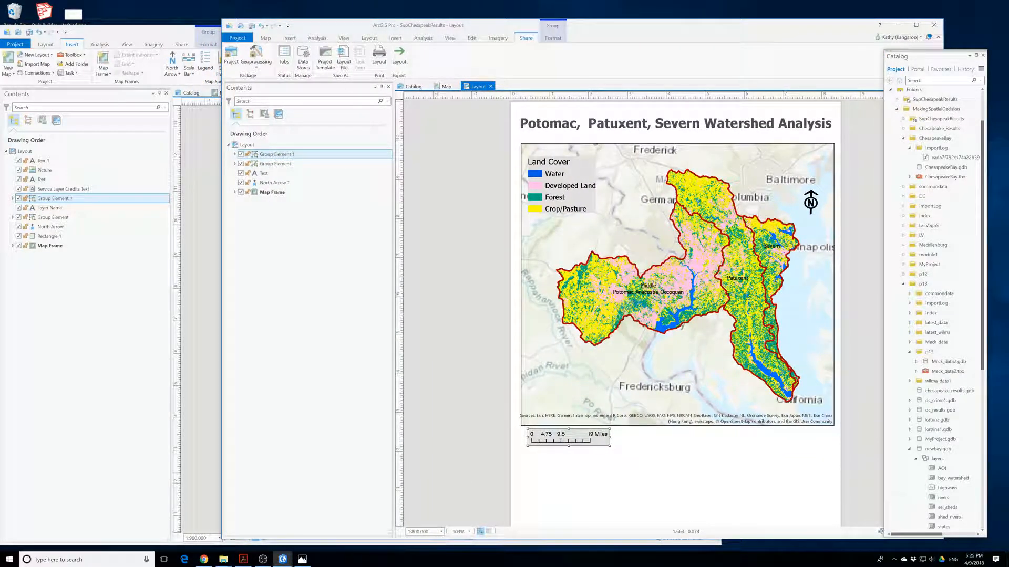
{"action": "left_click", "coordinate": [442, 532]}
{"action": "type", "text": "9"}
{"action": "key", "text": "Return"}
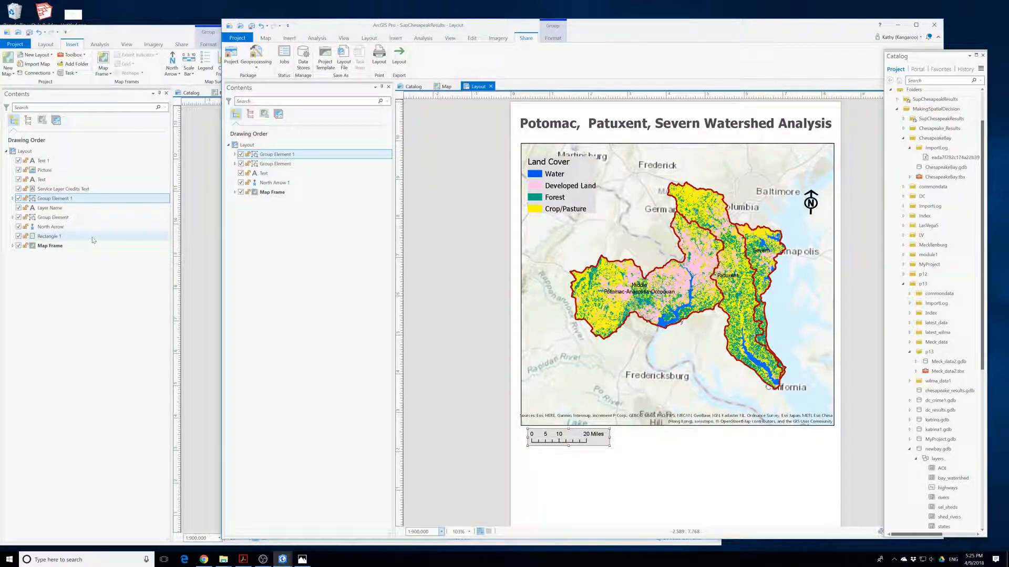
Check the UnsupervisedClassification layout and set the SupChesapeakResults map scale back to 1:800,000.
{"action": "left_click", "coordinate": [209, 251]}
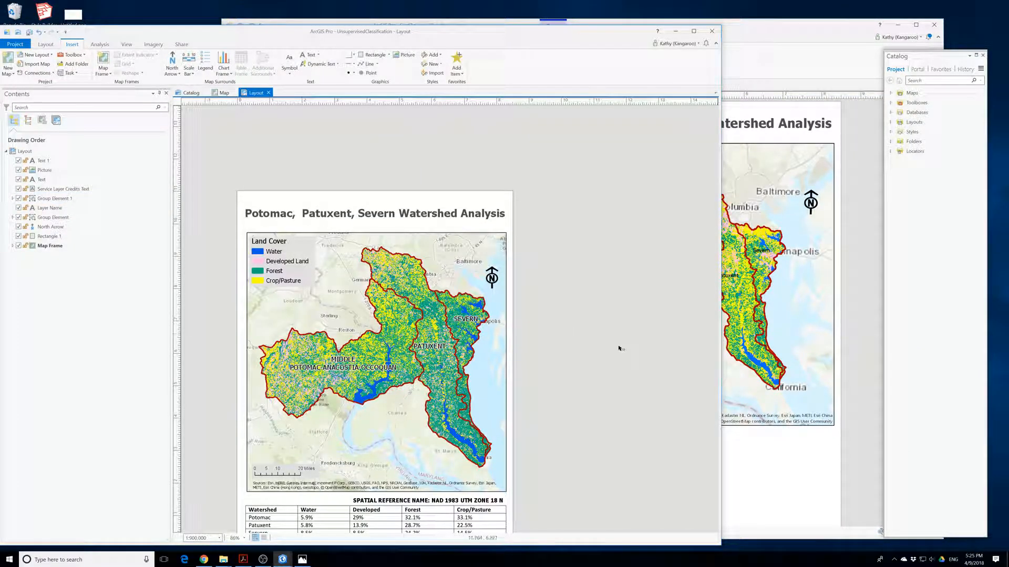
{"action": "left_click", "coordinate": [767, 469]}
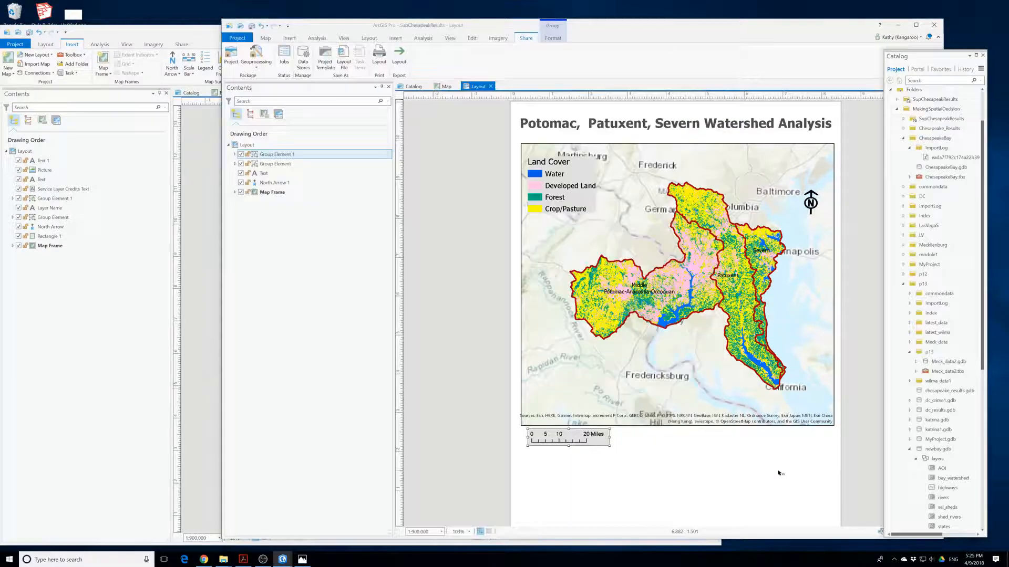
{"action": "left_click", "coordinate": [415, 535]}
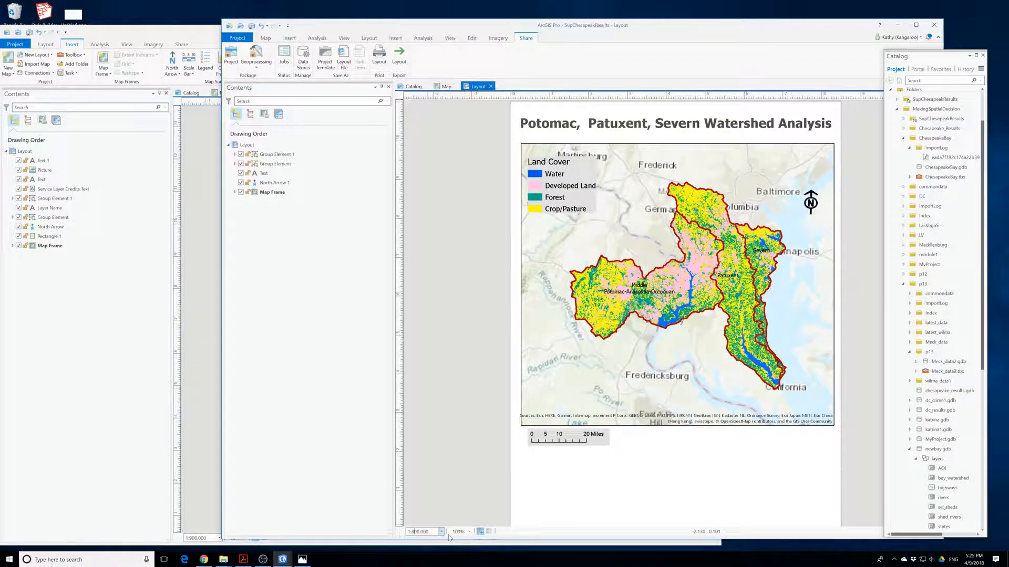
{"action": "key", "text": "Return"}
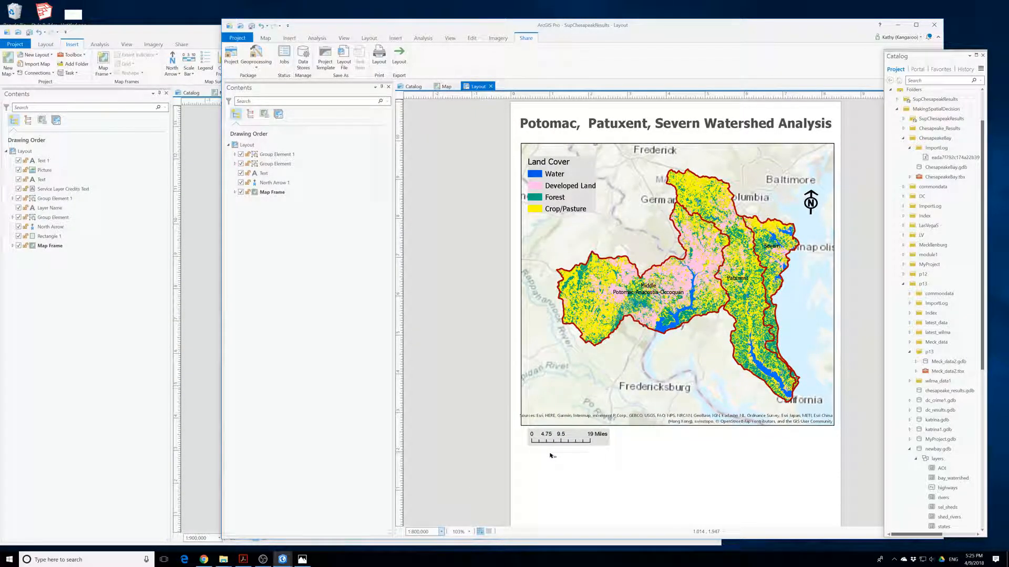
Widen the grouped scale bar to span 20 miles and move it into the lower-left corner of the map frame.
{"action": "left_click", "coordinate": [576, 444]}
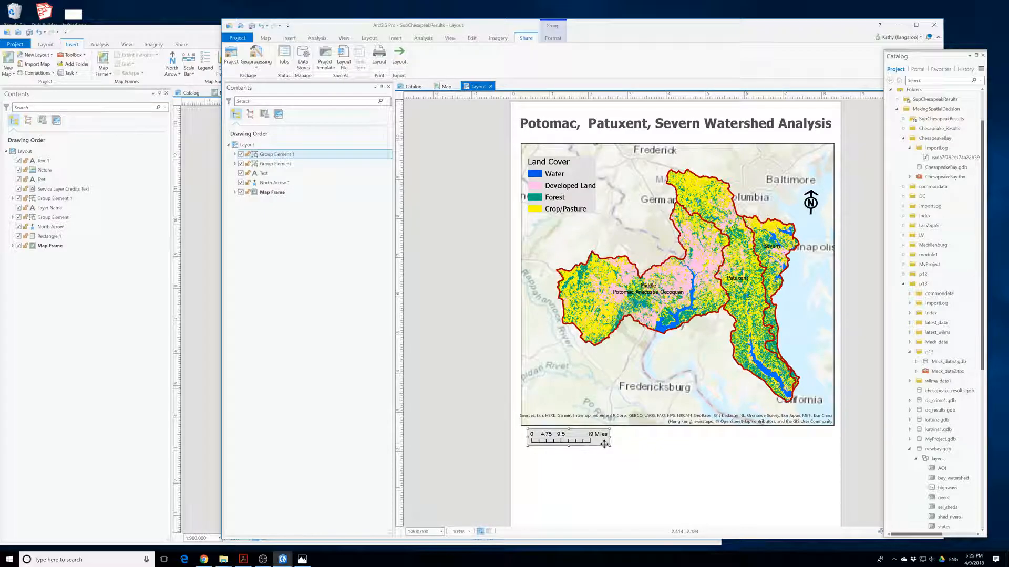
{"action": "left_click_drag", "start_coordinate": [609, 445], "coordinate": [582, 395]}
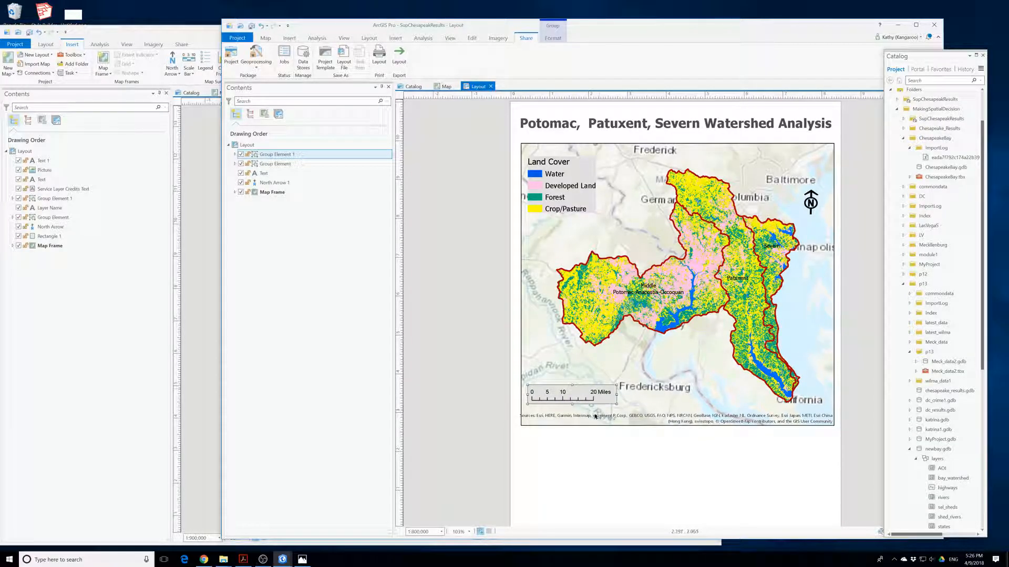
{"action": "left_click", "coordinate": [583, 416]}
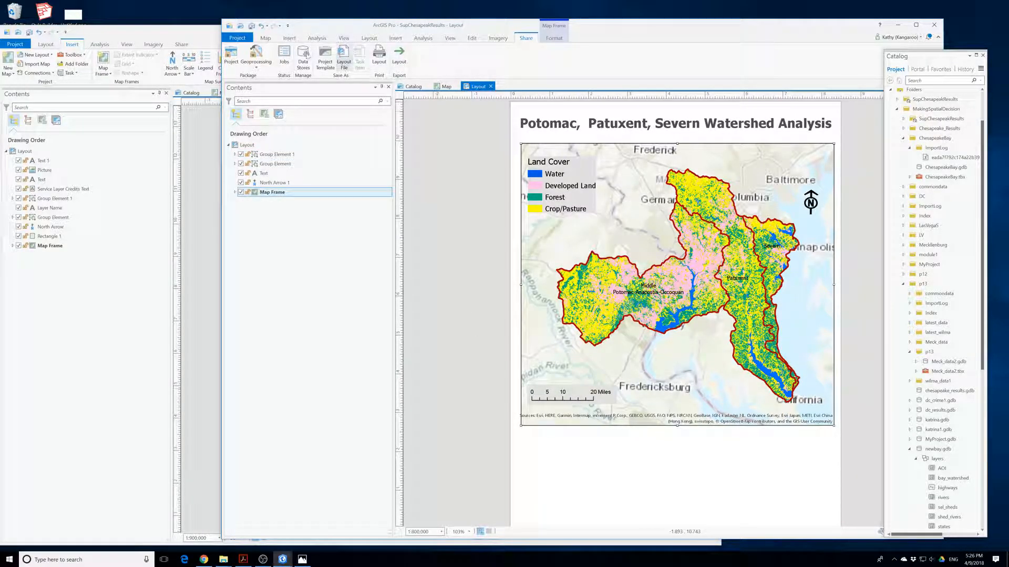
Save the SupChesapeakResults project.
{"action": "left_click", "coordinate": [289, 39]}
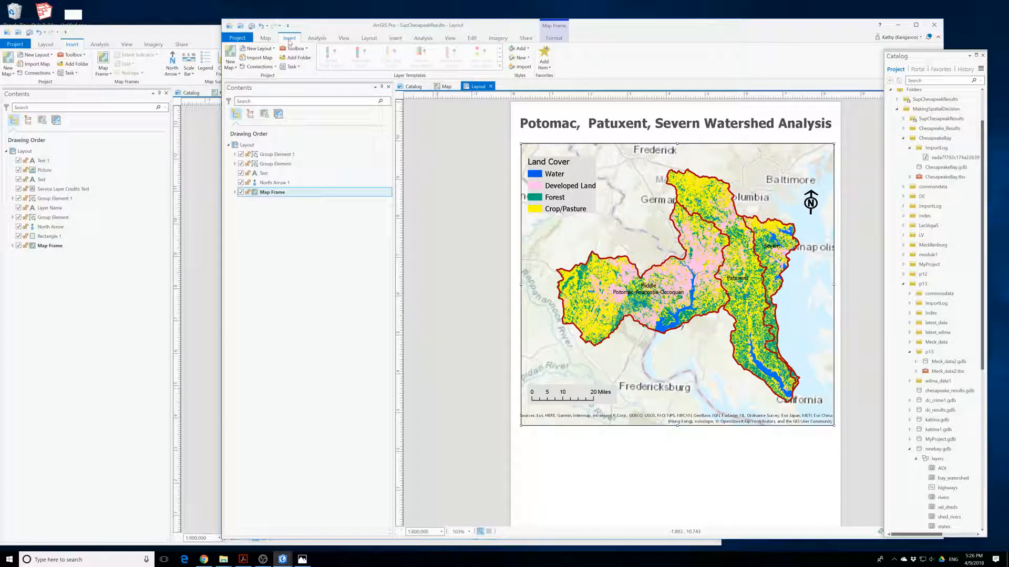
{"action": "left_click", "coordinate": [255, 146]}
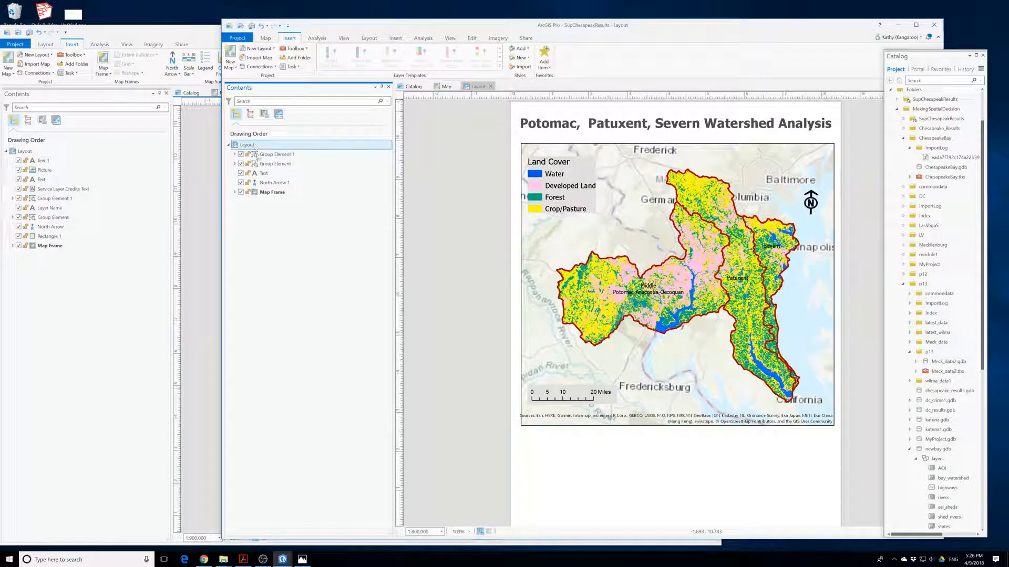
{"action": "left_click", "coordinate": [260, 154]}
{"action": "left_click", "coordinate": [264, 39]}
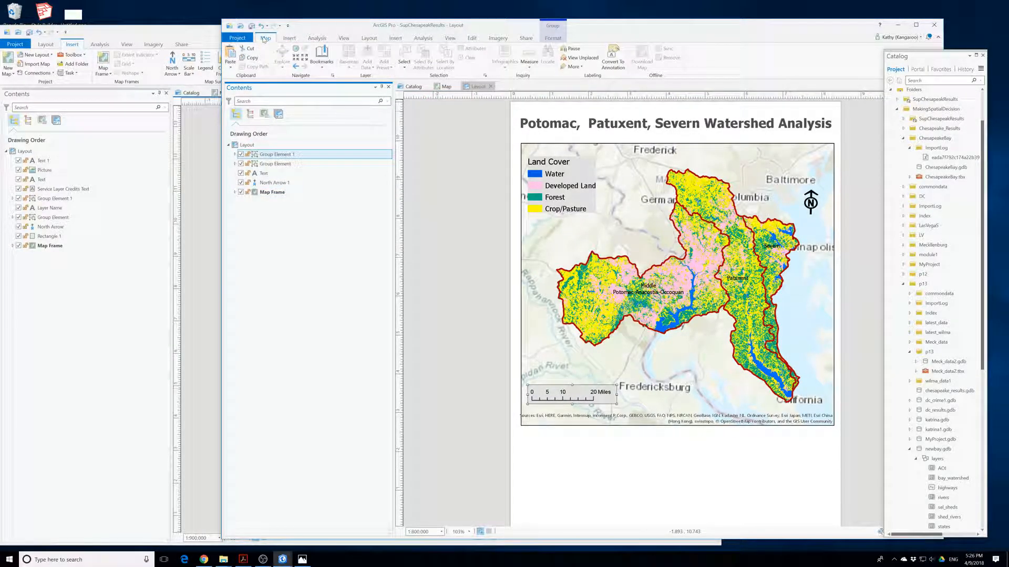
{"action": "left_click", "coordinate": [237, 38]}
{"action": "left_click", "coordinate": [237, 34]}
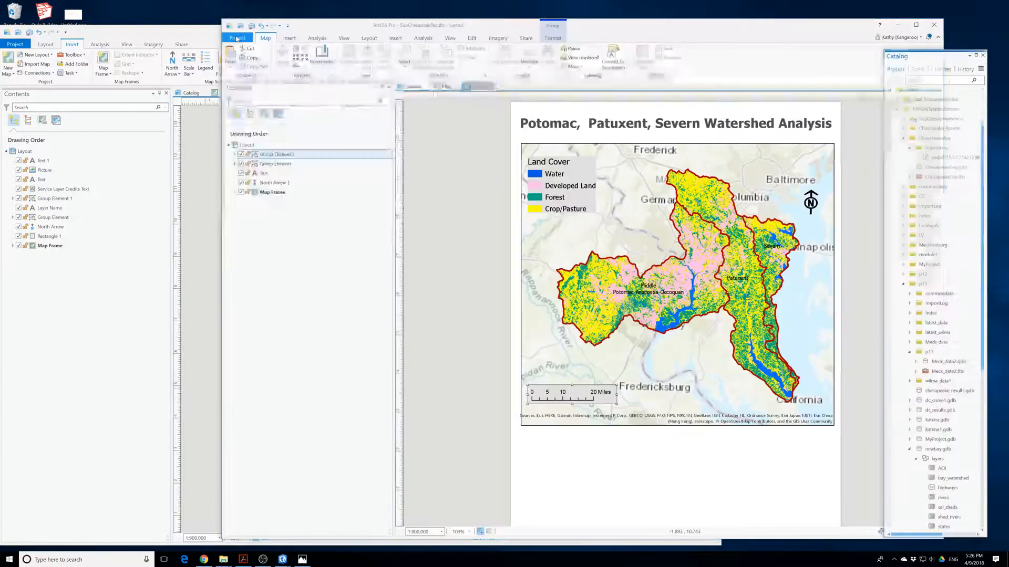
{"action": "left_click", "coordinate": [251, 26]}
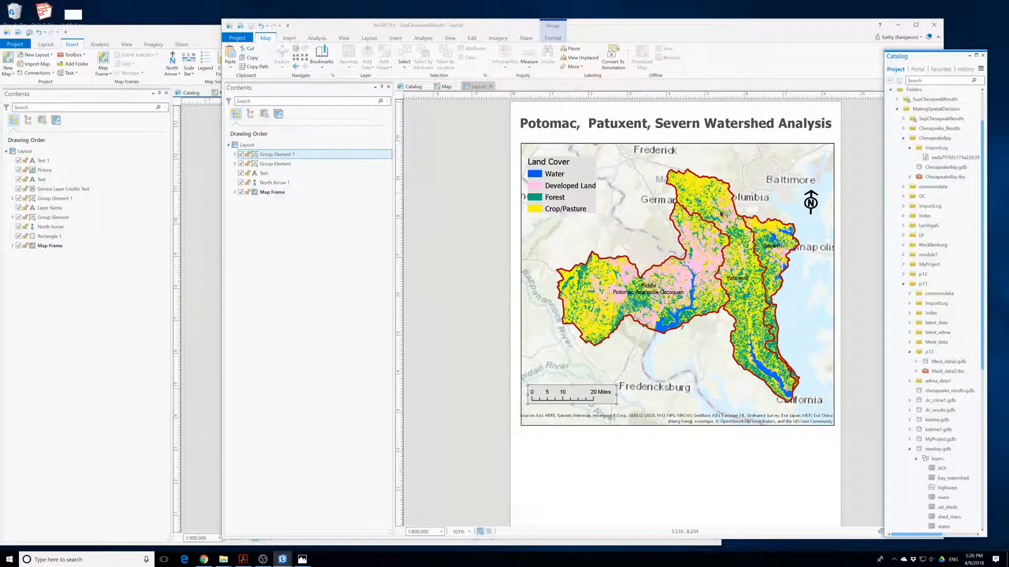
Copy the watershed land cover percentage table from the UnsupervisedClassification layout and place it near the bottom of the SupChesapeakResults page.
{"action": "left_click", "coordinate": [204, 304]}
{"action": "left_click", "coordinate": [413, 522]}
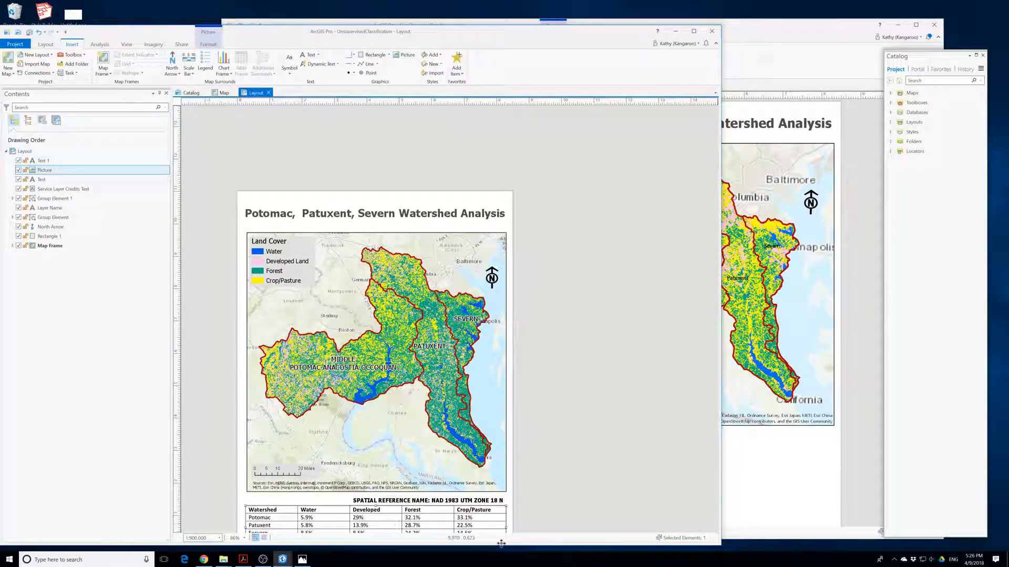
{"action": "left_click", "coordinate": [743, 506]}
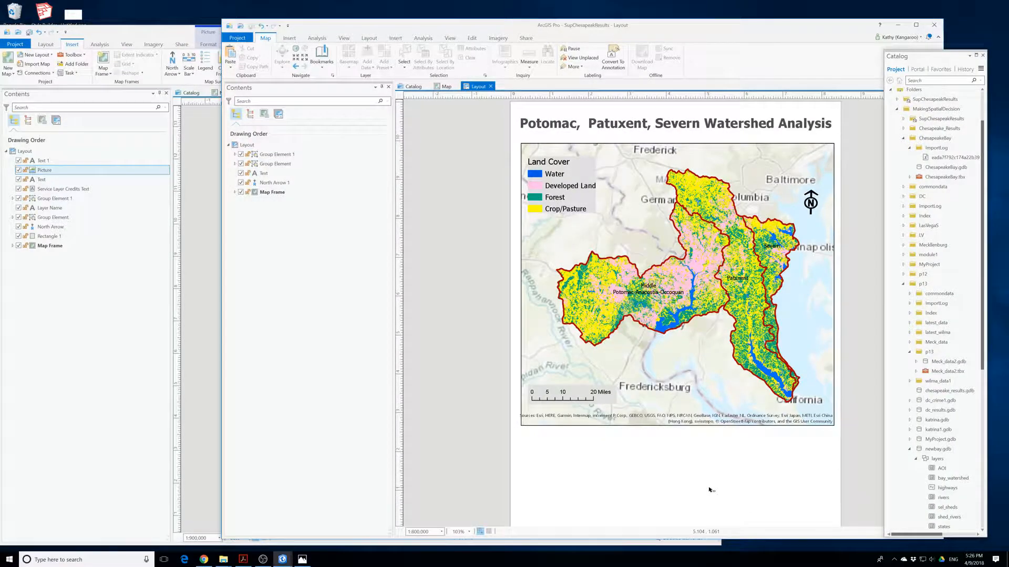
{"action": "scroll", "coordinate": [709, 488], "scroll_direction": "down", "scroll_amount": 2}
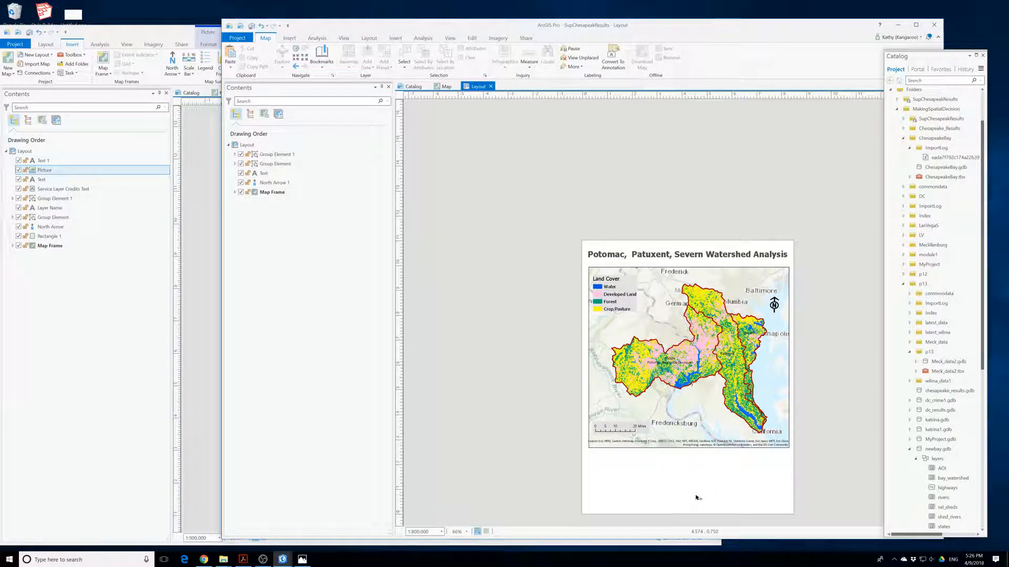
{"action": "key", "text": "ctrl+v"}
{"action": "left_click_drag", "start_coordinate": [634, 481], "coordinate": [634, 481]}
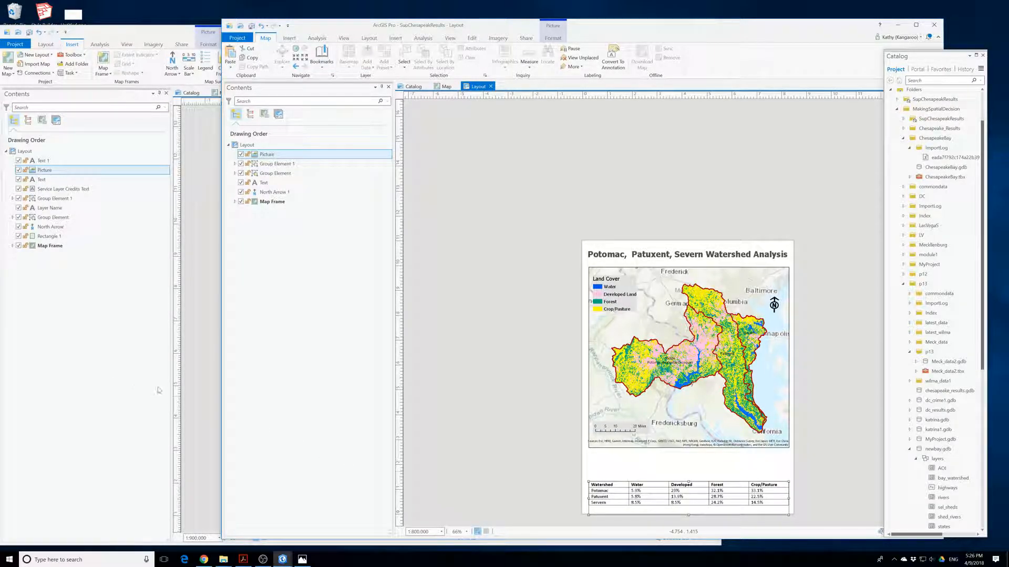
Copy the spatial reference text from the UnsupervisedClassification layout and place it just above the table in the SupChesapeakResults layout.
{"action": "left_click", "coordinate": [210, 398]}
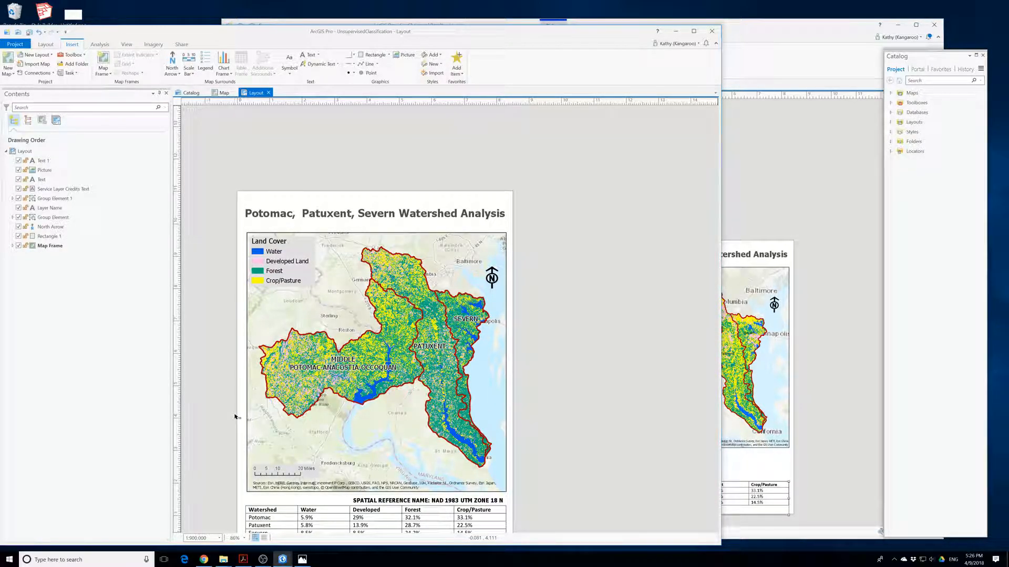
{"action": "scroll", "coordinate": [235, 416], "scroll_direction": "down", "scroll_amount": 3}
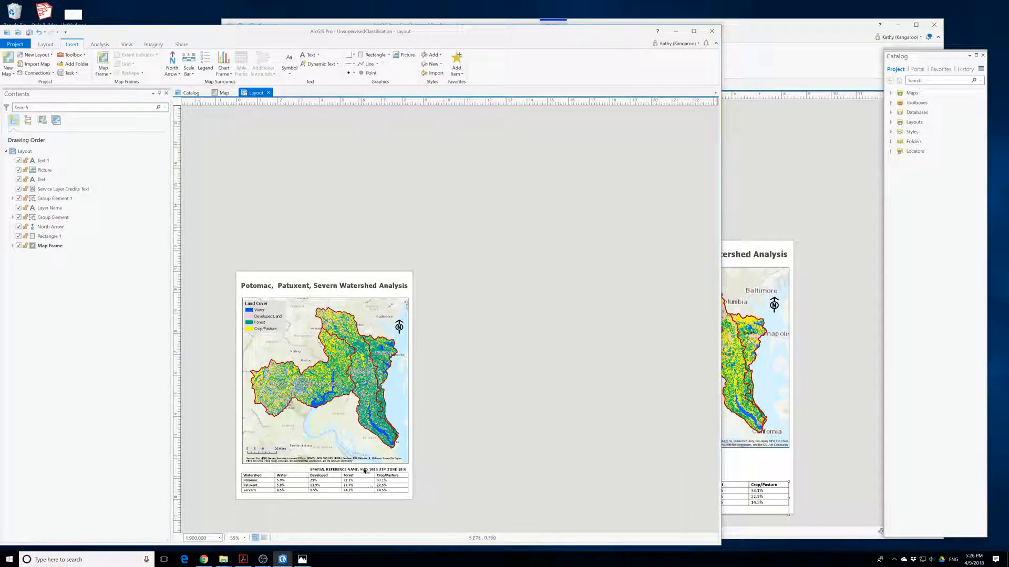
{"action": "left_click", "coordinate": [361, 471]}
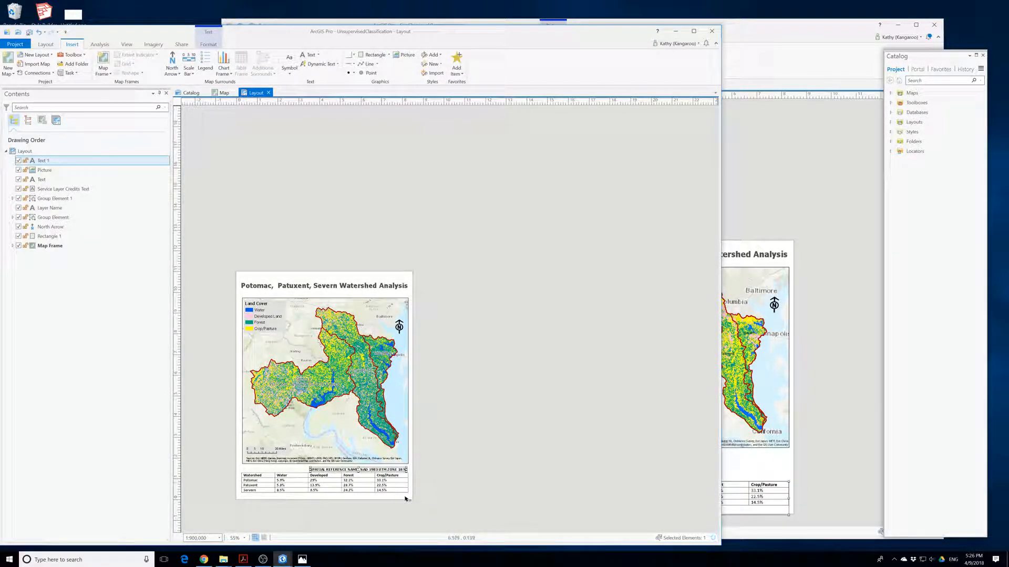
{"action": "left_click", "coordinate": [816, 511]}
{"action": "left_click", "coordinate": [707, 475]}
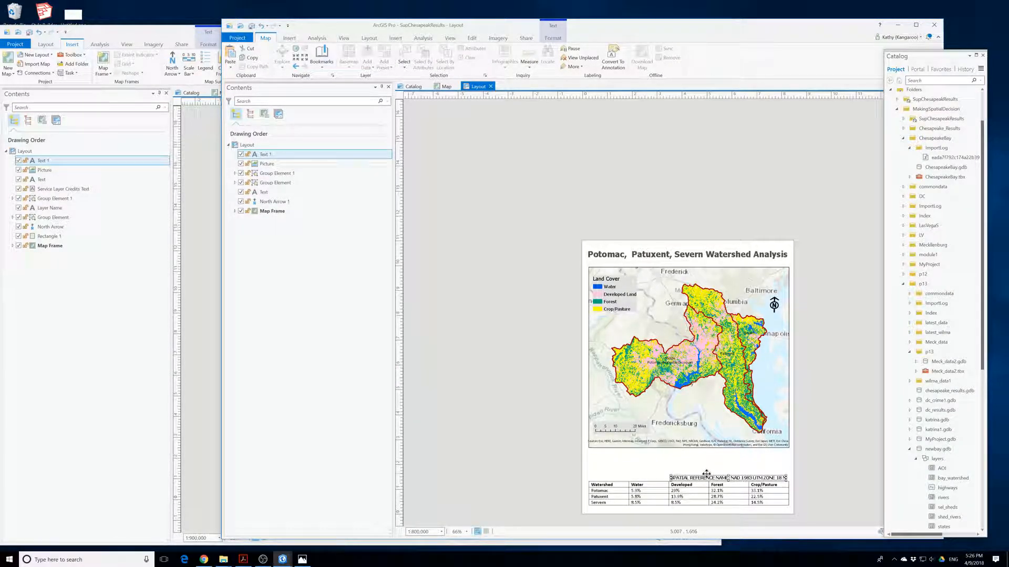
Examine the spatial reference text, table and land cover map in both layouts.
{"action": "left_click", "coordinate": [164, 400]}
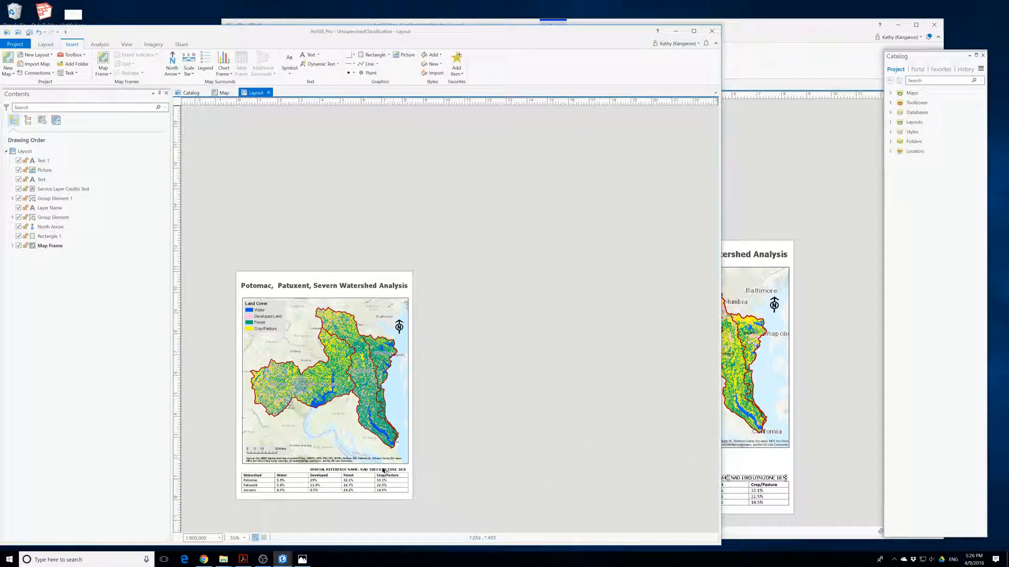
{"action": "scroll", "coordinate": [387, 472], "scroll_direction": "up", "scroll_amount": 4}
{"action": "left_click", "coordinate": [818, 464]}
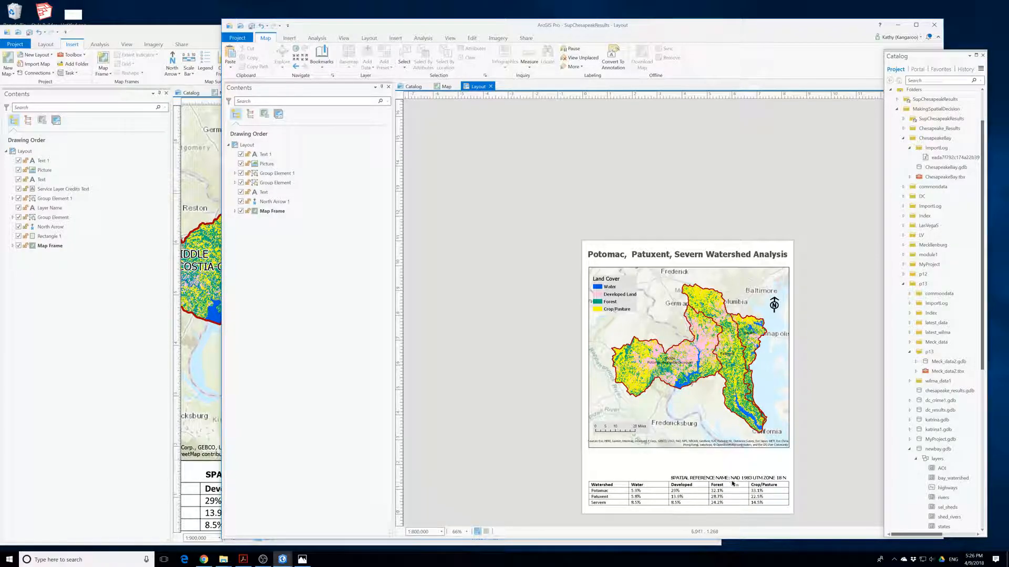
{"action": "left_click", "coordinate": [195, 368]}
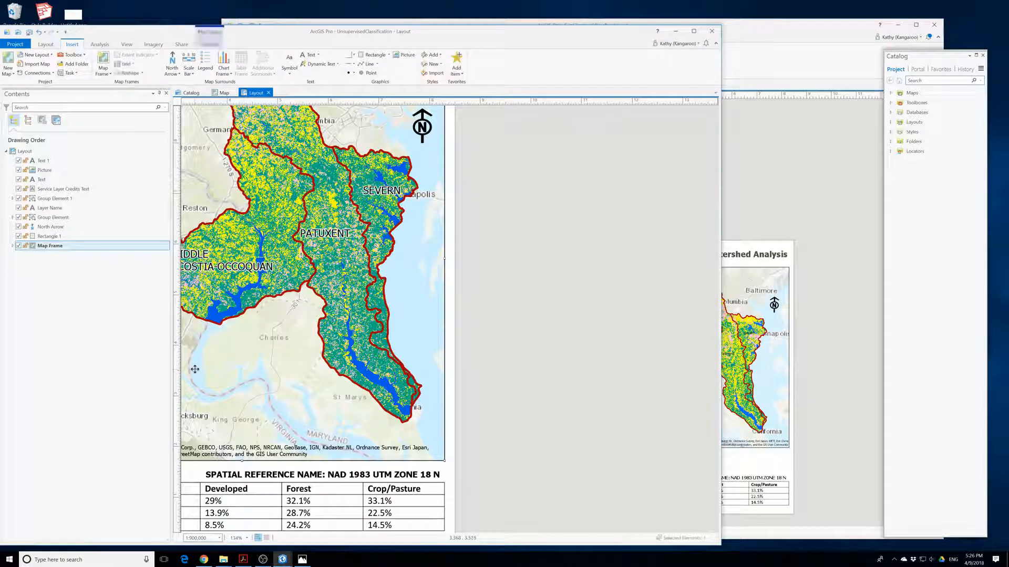
{"action": "left_click", "coordinate": [731, 363]}
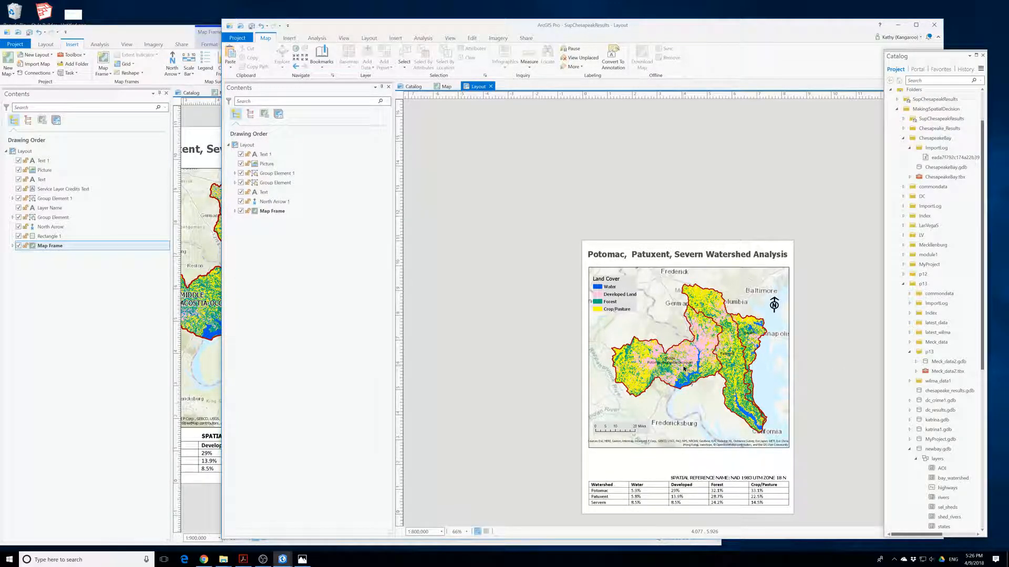
Show both layouts as full pages side by side to compare their land cover classifications.
{"action": "left_click", "coordinate": [213, 418]}
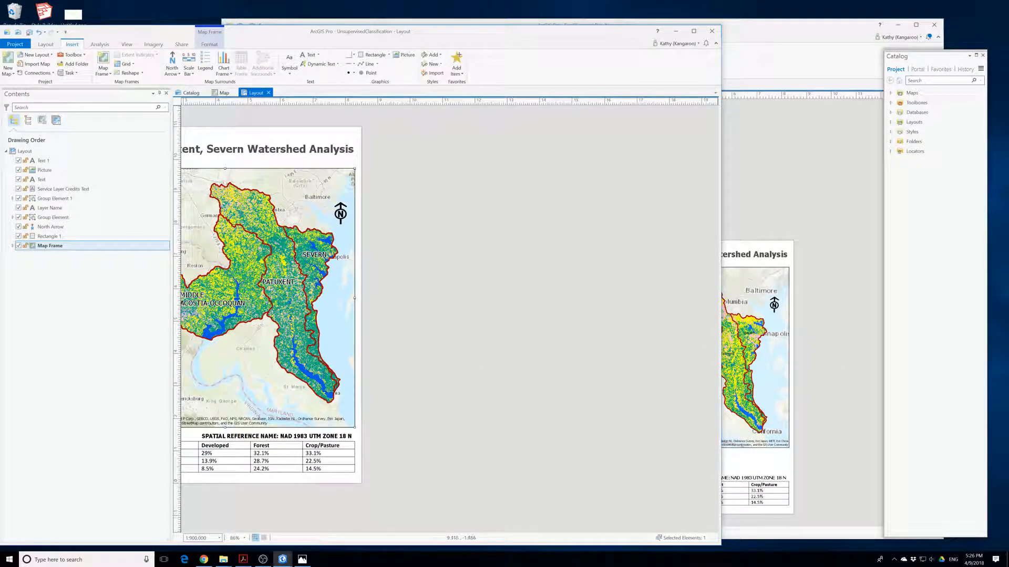
{"action": "scroll", "coordinate": [473, 363], "scroll_direction": "down", "scroll_amount": 3}
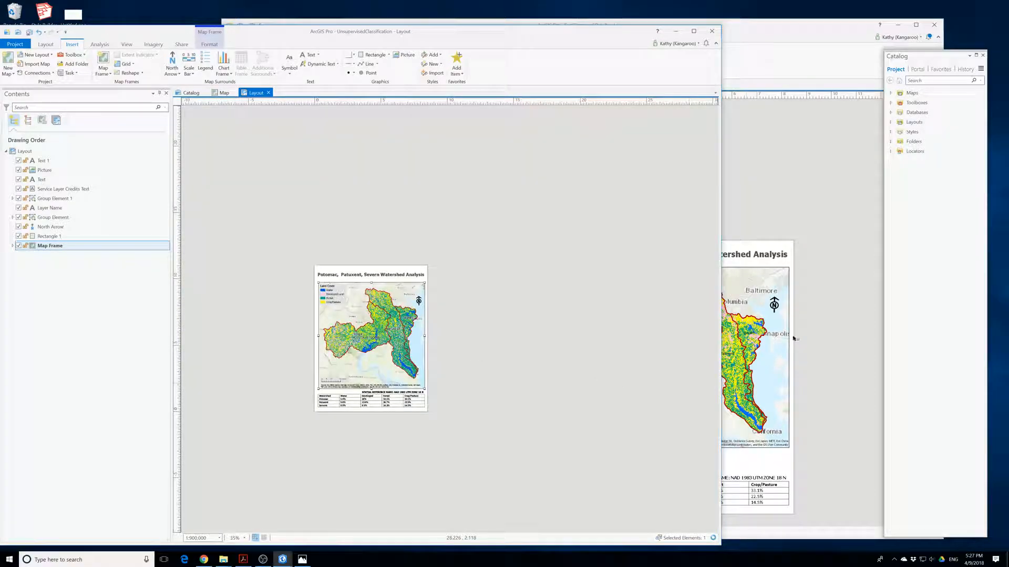
{"action": "left_click", "coordinate": [854, 339]}
{"action": "scroll", "coordinate": [736, 325], "scroll_direction": "down", "scroll_amount": 3}
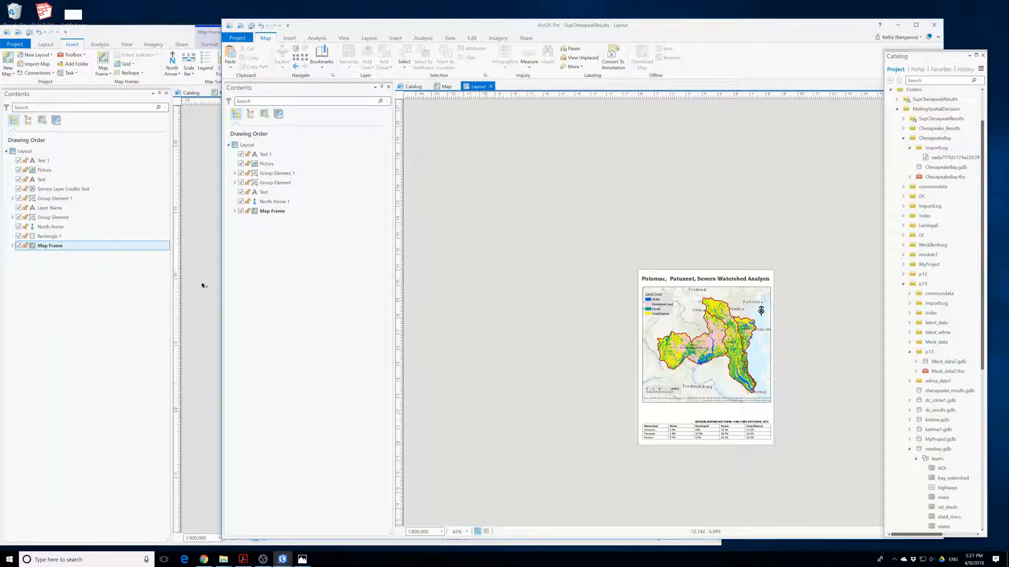
{"action": "left_click", "coordinate": [167, 272]}
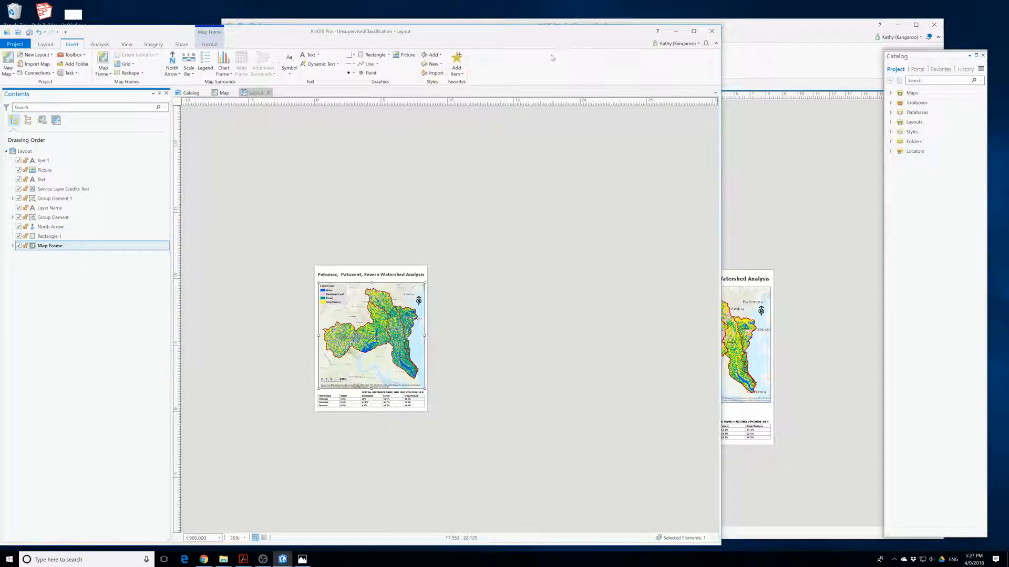
{"action": "left_click_drag", "start_coordinate": [573, 35], "coordinate": [460, 63]}
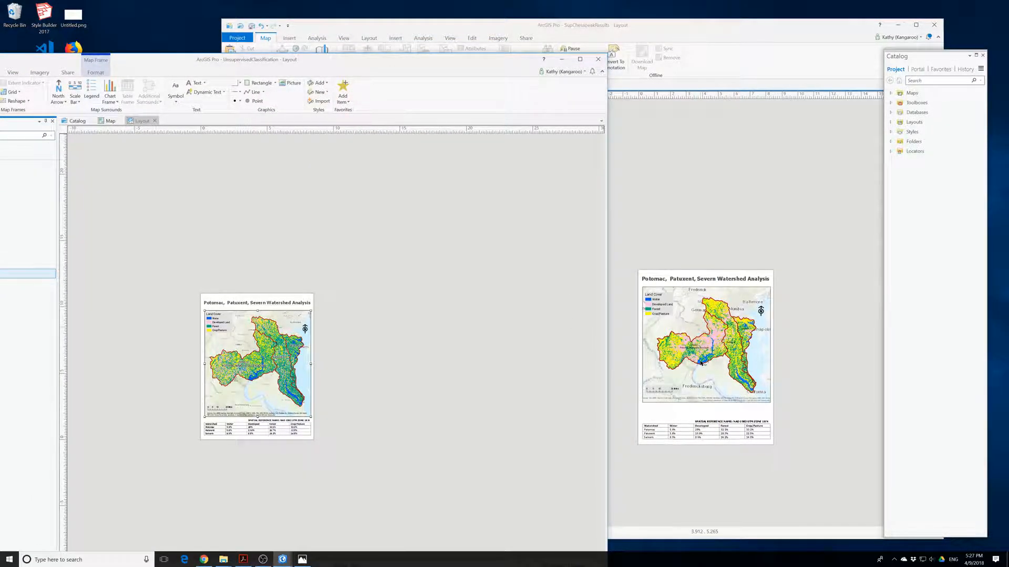
{"action": "scroll", "coordinate": [701, 361], "scroll_direction": "down", "scroll_amount": 2}
{"action": "scroll", "coordinate": [704, 364], "scroll_direction": "up", "scroll_amount": 2}
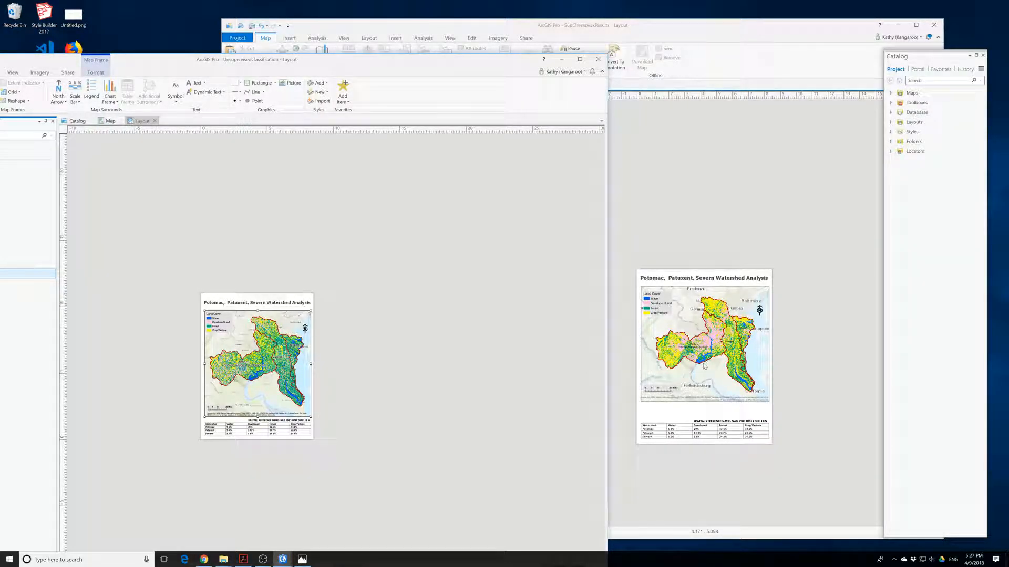
Display the size and position values of the map frame in the UnsupervisedClassification layout.
{"action": "left_click", "coordinate": [283, 311]}
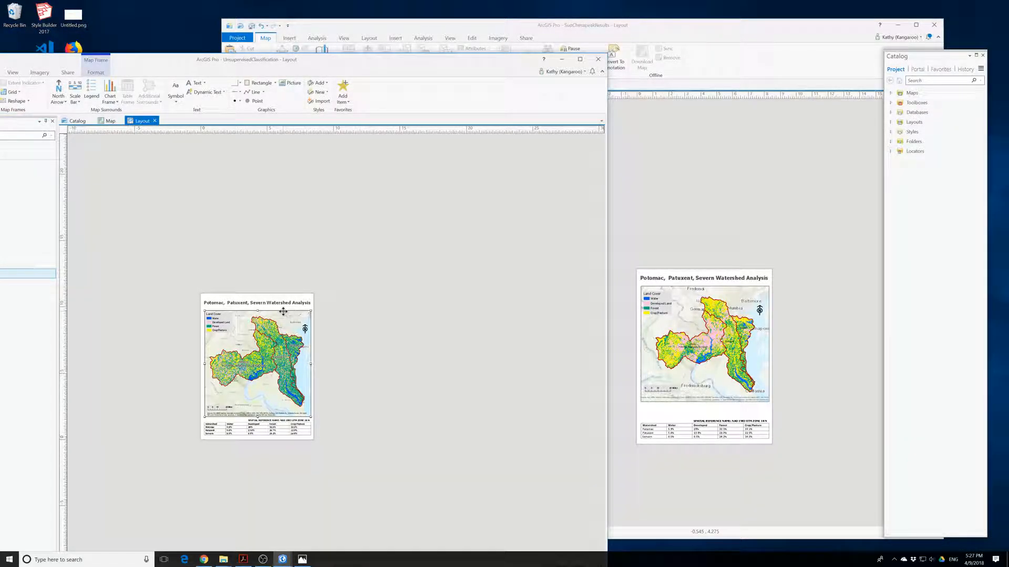
{"action": "double_click", "coordinate": [283, 312]}
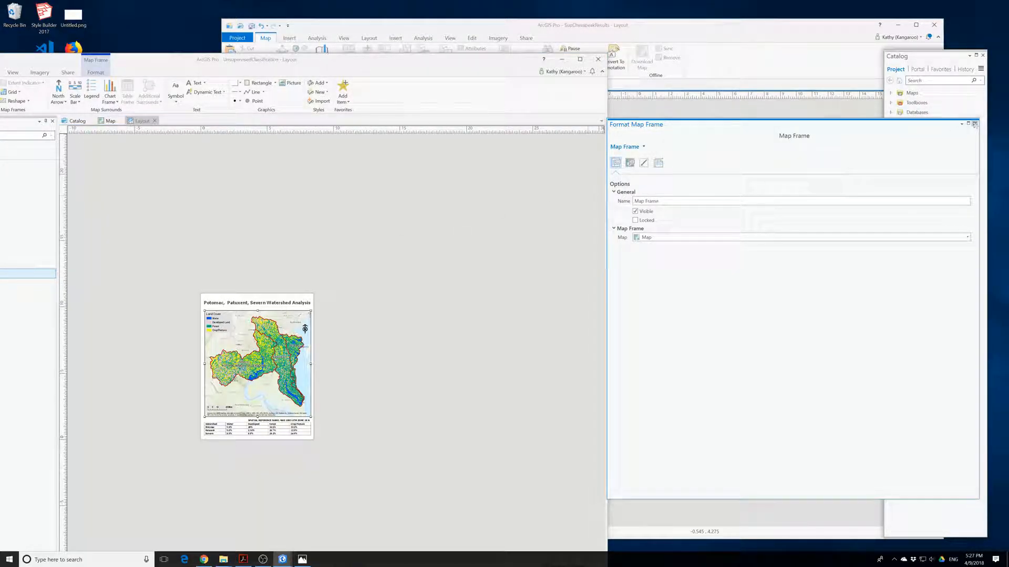
{"action": "left_click", "coordinate": [95, 72]}
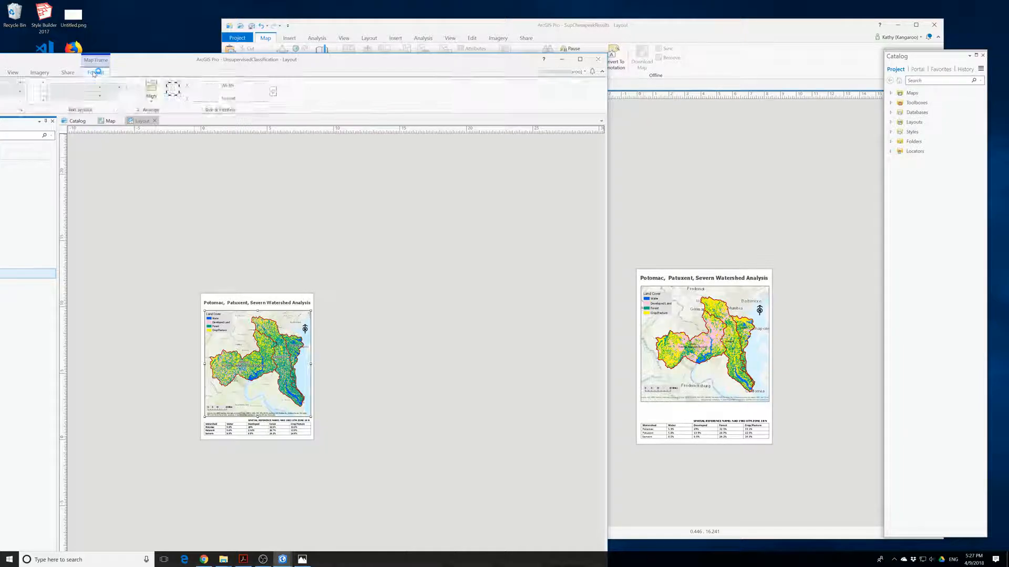
{"action": "left_click", "coordinate": [689, 211]}
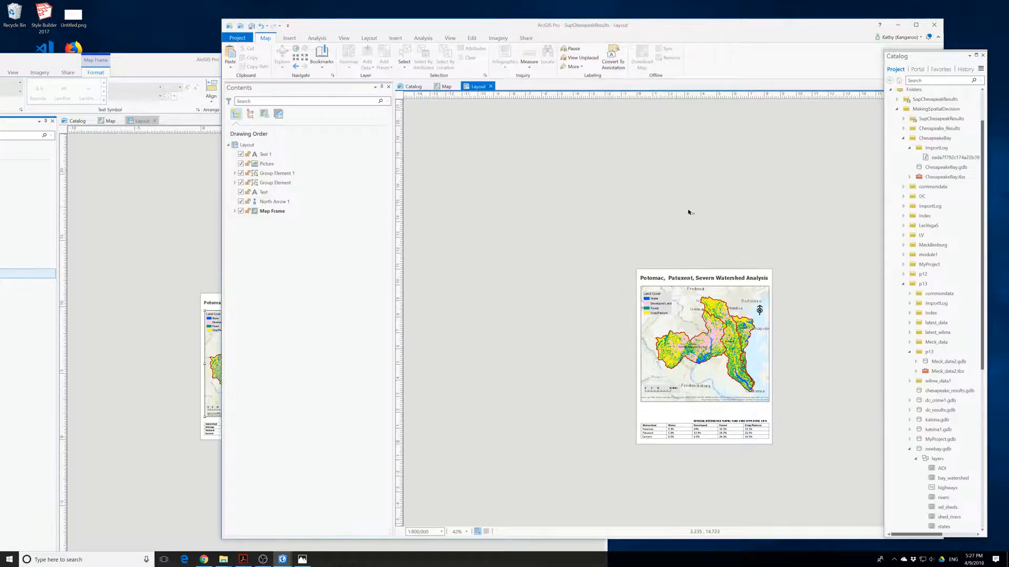
{"action": "left_click", "coordinate": [182, 61]}
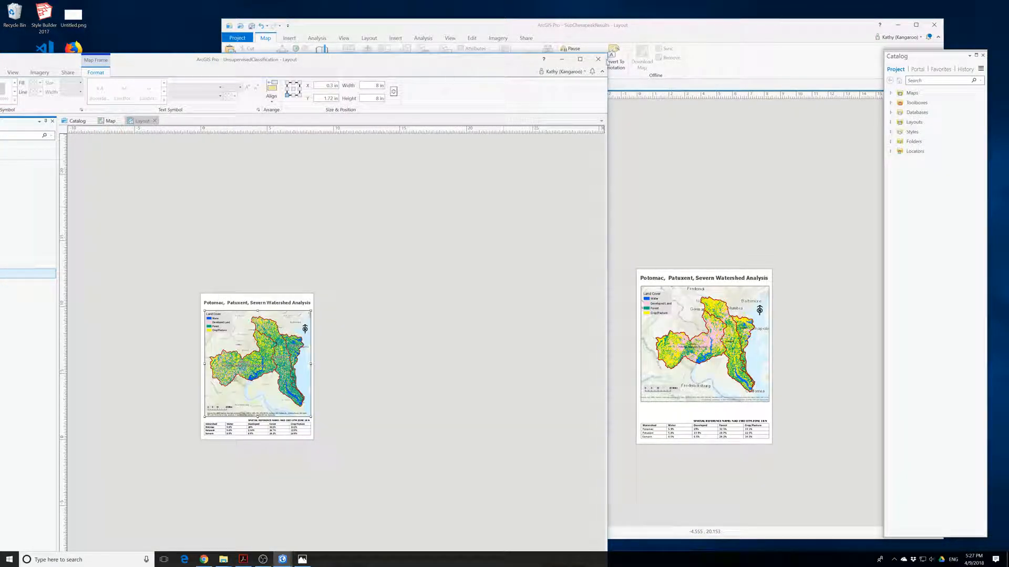
Set the SupChesapeakResults map frame's X position to 0.3 in and its width to 8 in.
{"action": "left_click", "coordinate": [666, 38]}
{"action": "double_click", "coordinate": [657, 287]}
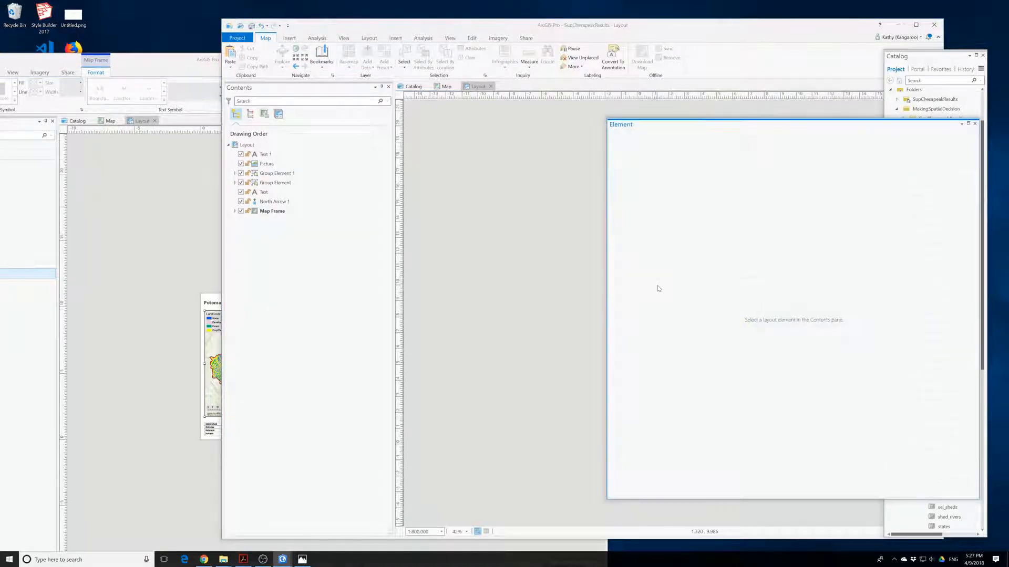
{"action": "left_click", "coordinate": [975, 128]}
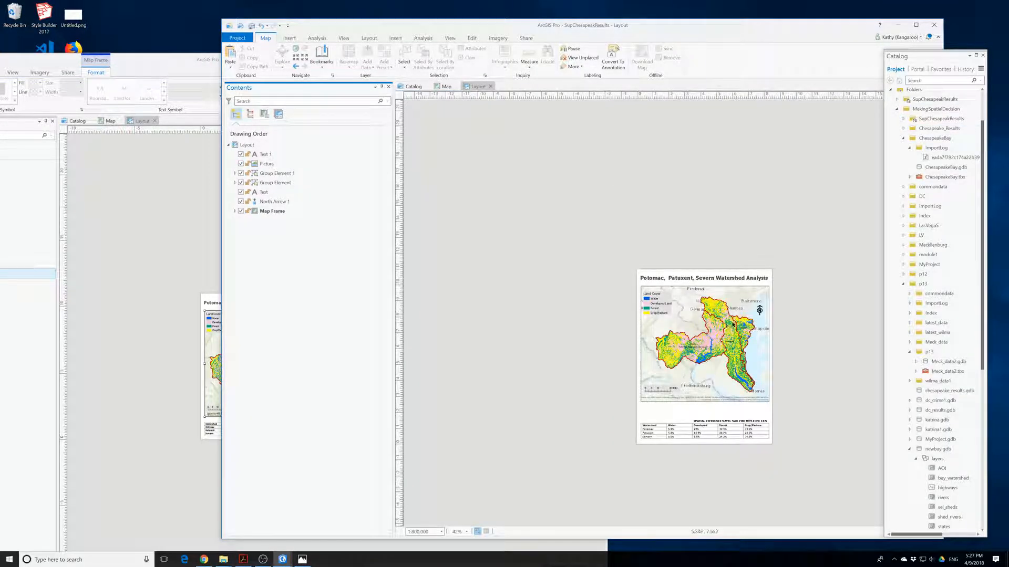
{"action": "left_click", "coordinate": [769, 311]}
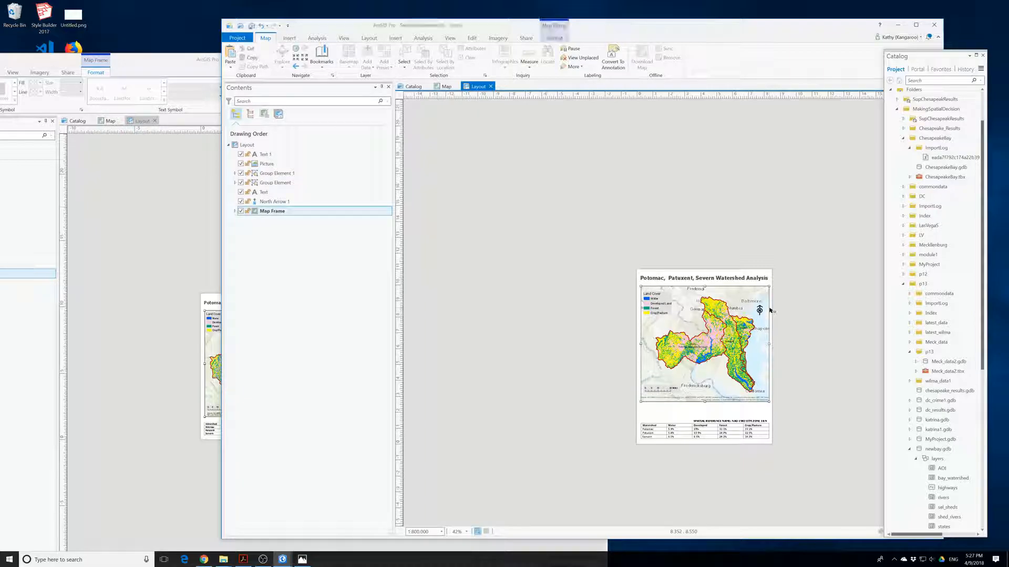
{"action": "left_click", "coordinate": [554, 39]}
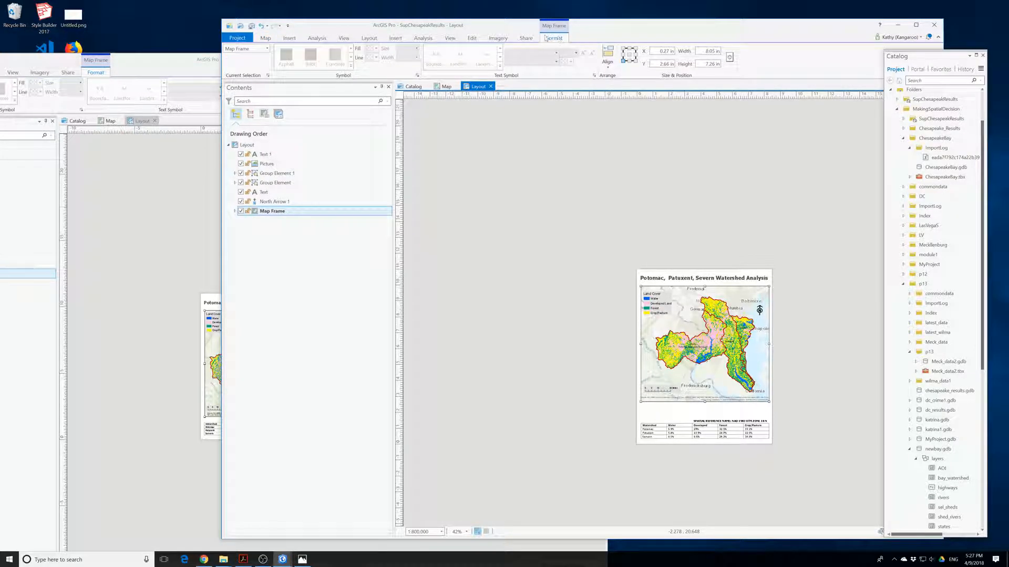
{"action": "left_click_drag", "start_coordinate": [643, 15], "coordinate": [483, 141]}
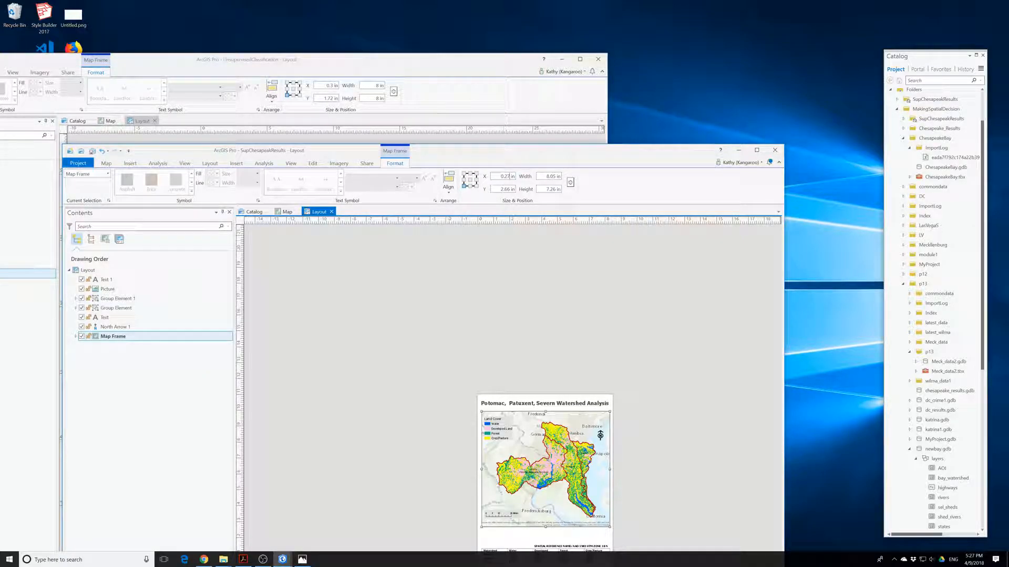
{"action": "left_click_drag", "start_coordinate": [509, 177], "coordinate": [494, 176]}
{"action": "type", "text": "103"}
{"action": "left_click_drag", "start_coordinate": [557, 176], "coordinate": [544, 176]}
{"action": "type", "text": "8"}
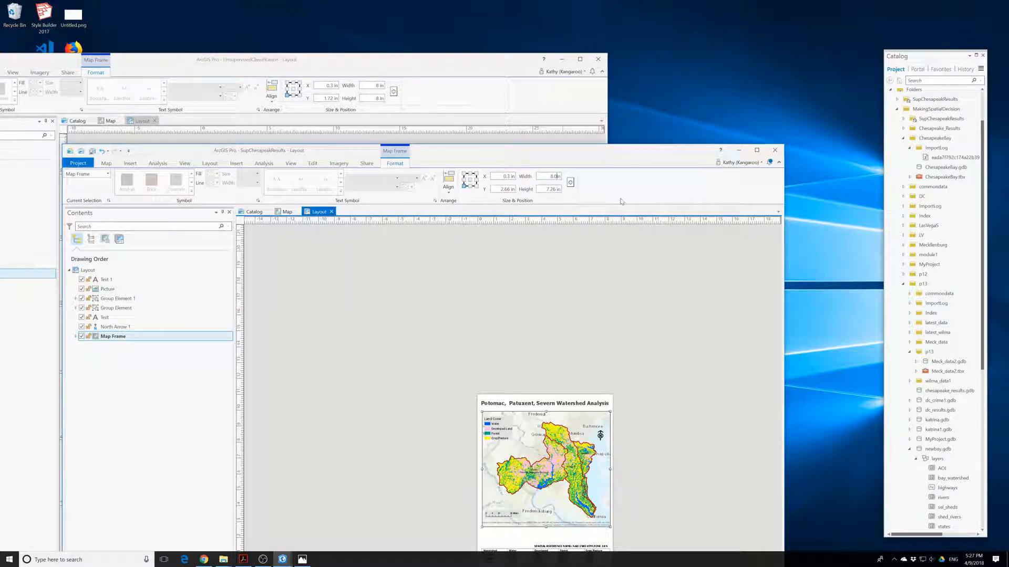
Set the SupChesapeakResults map frame's height to 8 in and its Y position to 1.72 in.
{"action": "left_click_drag", "start_coordinate": [556, 189], "coordinate": [544, 189]}
{"action": "type", "text": "7"}
{"action": "key", "text": "BackSpace"}
{"action": "type", "text": "8"}
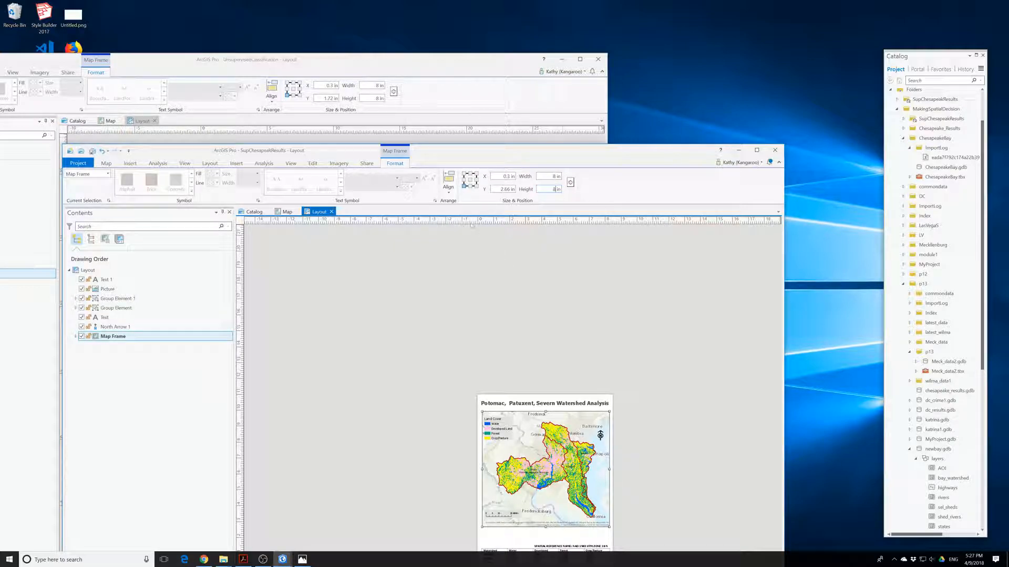
{"action": "key", "text": "Return"}
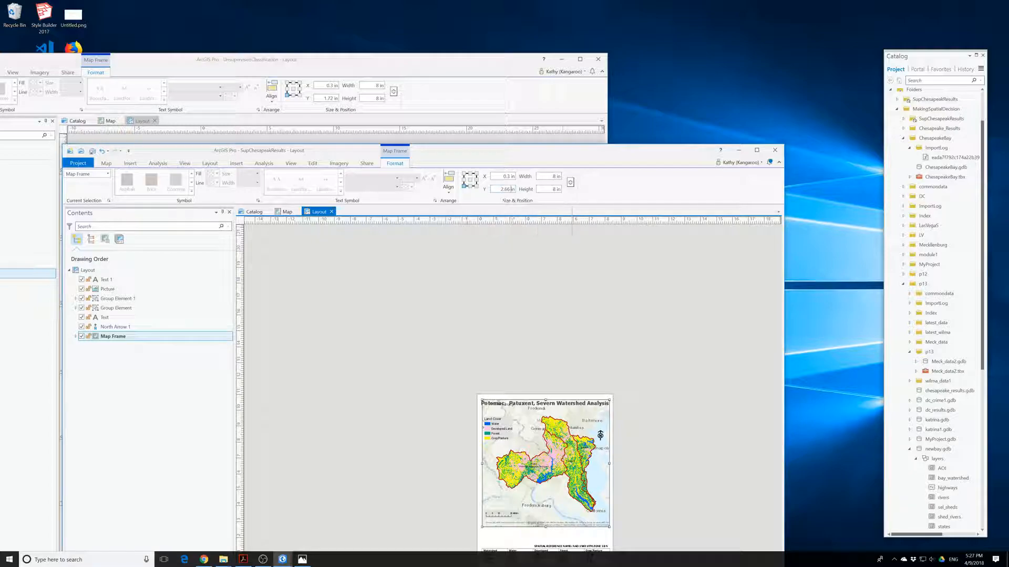
{"action": "key", "text": "BackSpace"}
{"action": "key", "text": "BackSpace"}
{"action": "key", "text": "BackSpace"}
{"action": "key", "text": "BackSpace"}
{"action": "type", "text": "1.72"}
{"action": "key", "text": "Return"}
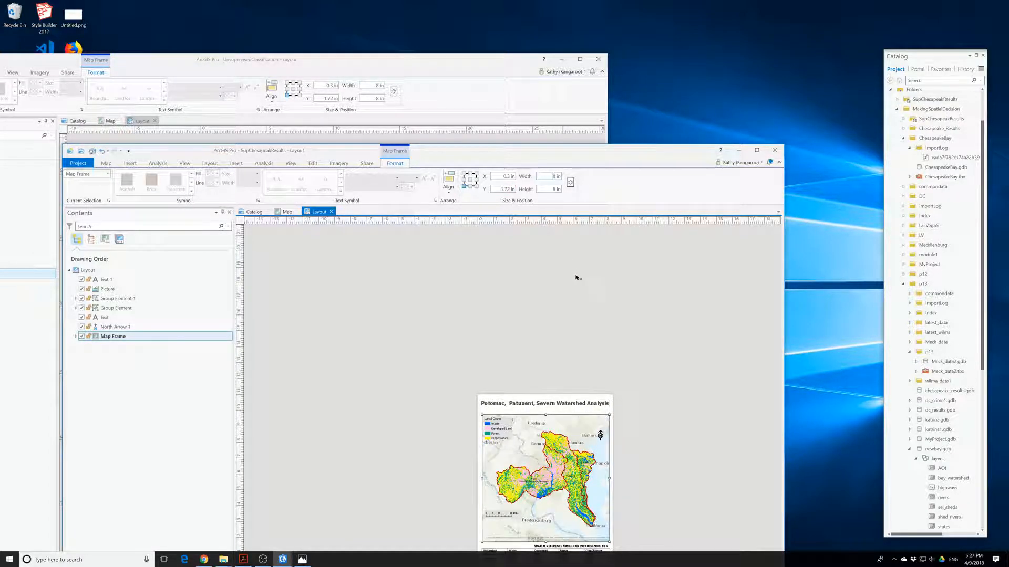
{"action": "left_click", "coordinate": [684, 426]}
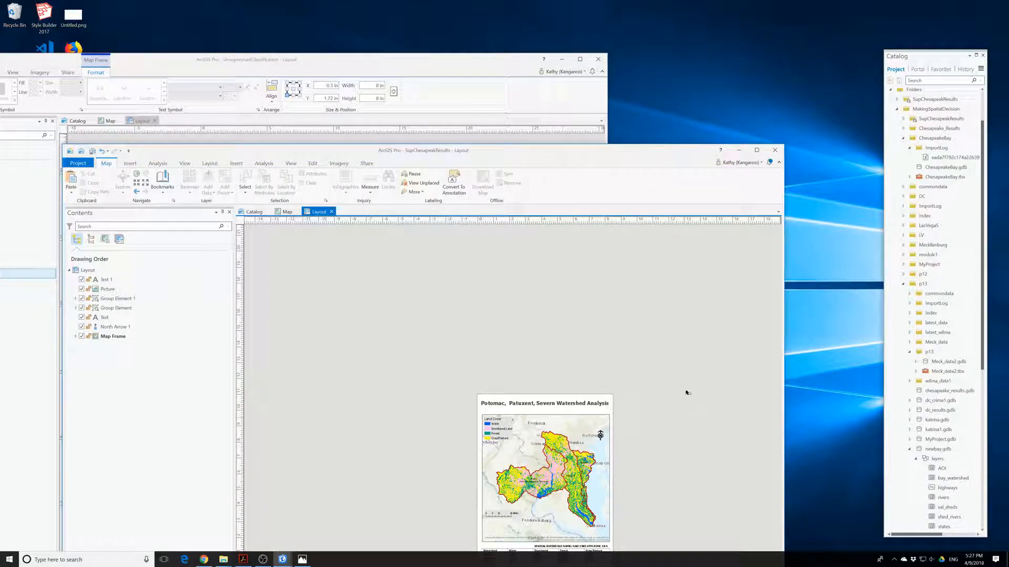
Set the SupChesapeakResults map scale to 1:700,000.
{"action": "left_click_drag", "start_coordinate": [592, 156], "coordinate": [703, 16]}
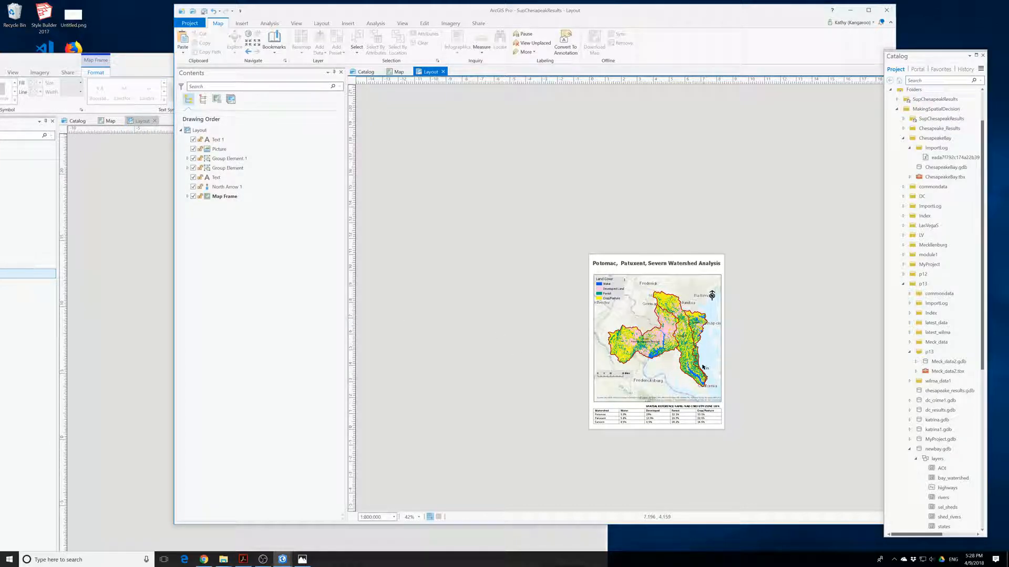
{"action": "left_click", "coordinate": [362, 517]}
{"action": "key", "text": "Return"}
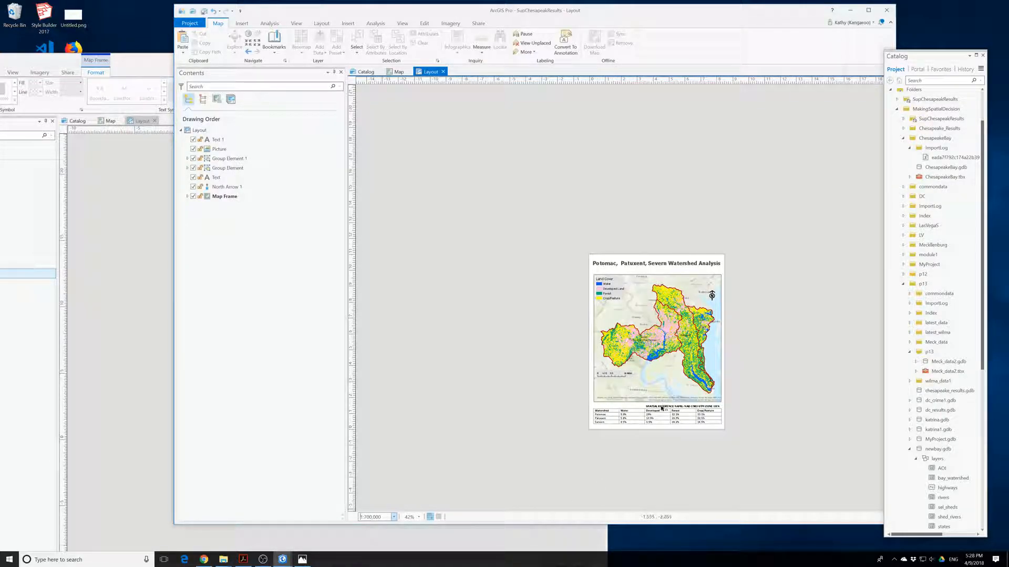
Move the north arrow closer to the map's right edge and the scale bar down into the map's lower-left corner.
{"action": "left_click", "coordinate": [712, 296]}
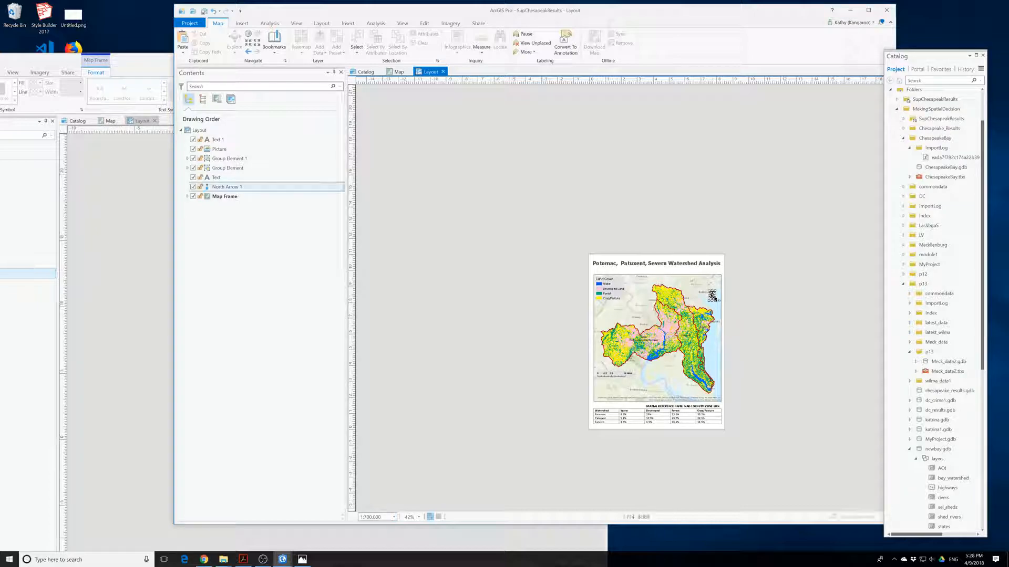
{"action": "left_click_drag", "start_coordinate": [714, 297], "coordinate": [718, 299]}
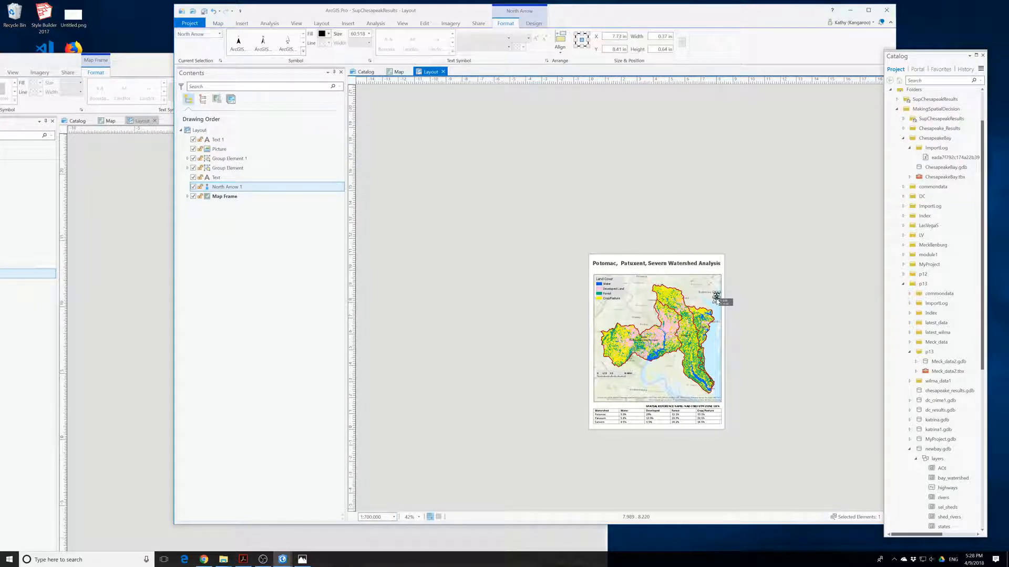
{"action": "left_click", "coordinate": [766, 313]}
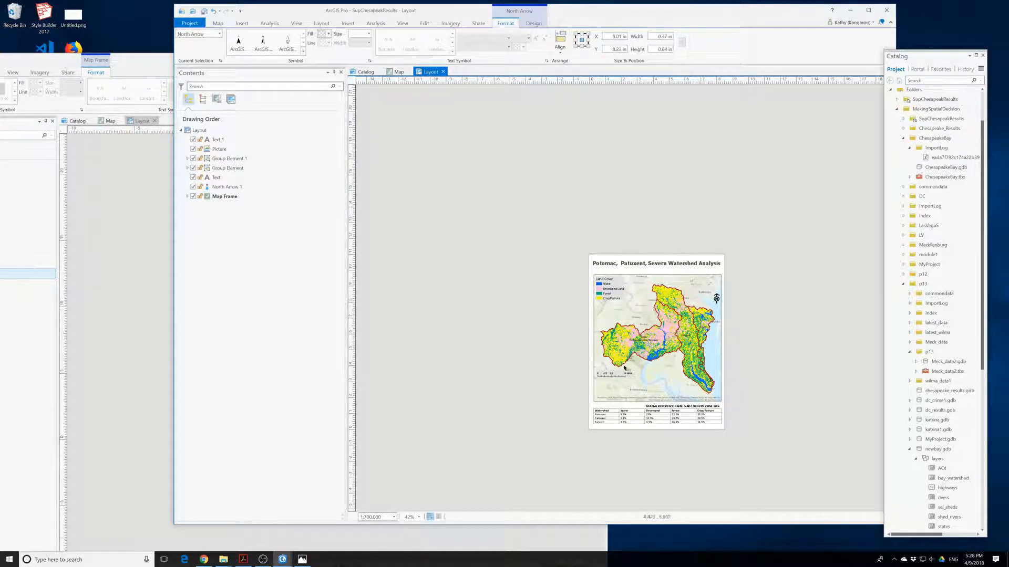
{"action": "left_click", "coordinate": [614, 377]}
{"action": "left_click_drag", "start_coordinate": [614, 378], "coordinate": [615, 395]}
{"action": "left_click", "coordinate": [765, 371]}
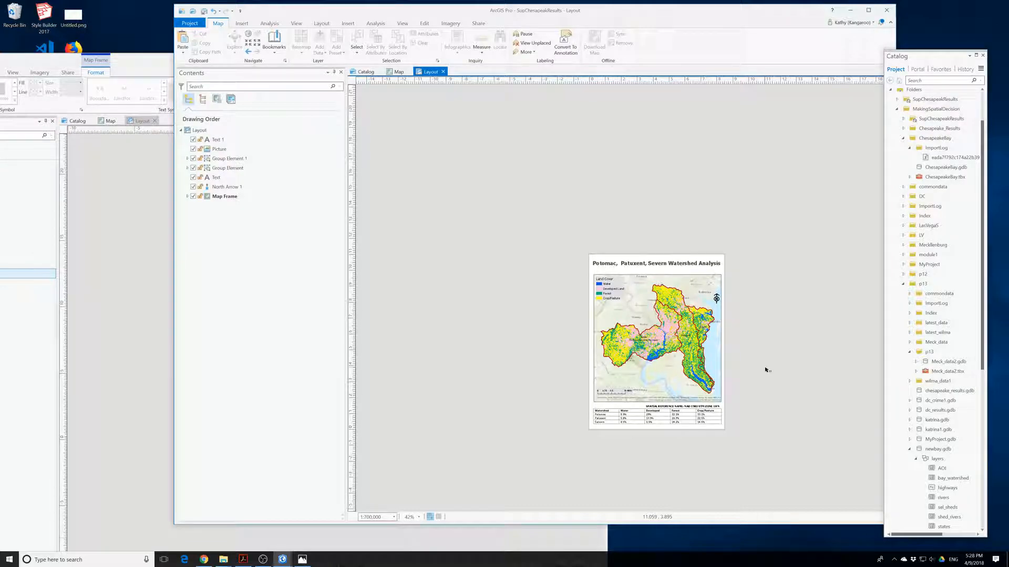
Shift the SupChesapeakResults layout title slightly down, closer to the map frame.
{"action": "left_click", "coordinate": [664, 265]}
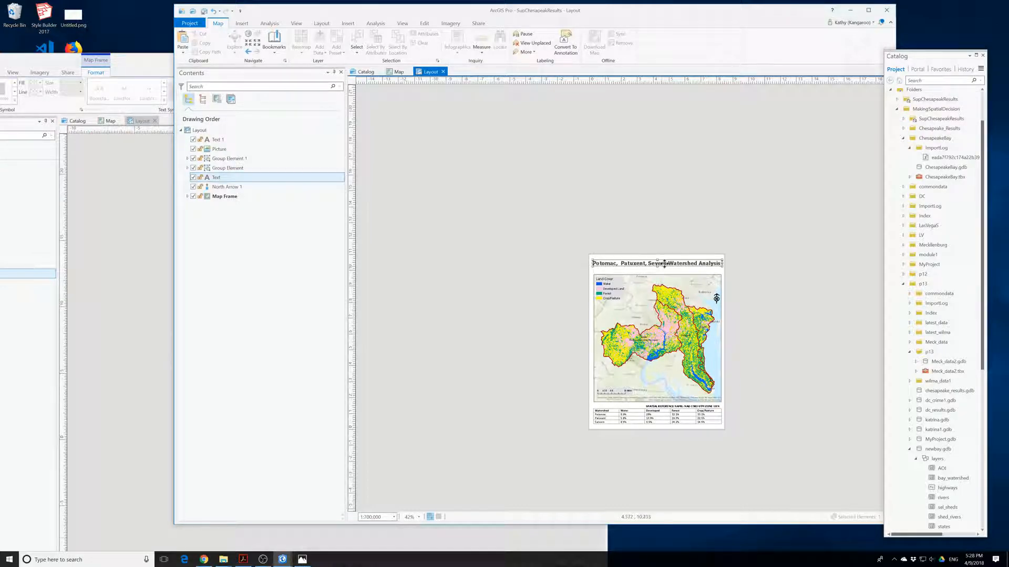
{"action": "left_click_drag", "start_coordinate": [665, 265], "coordinate": [666, 266]}
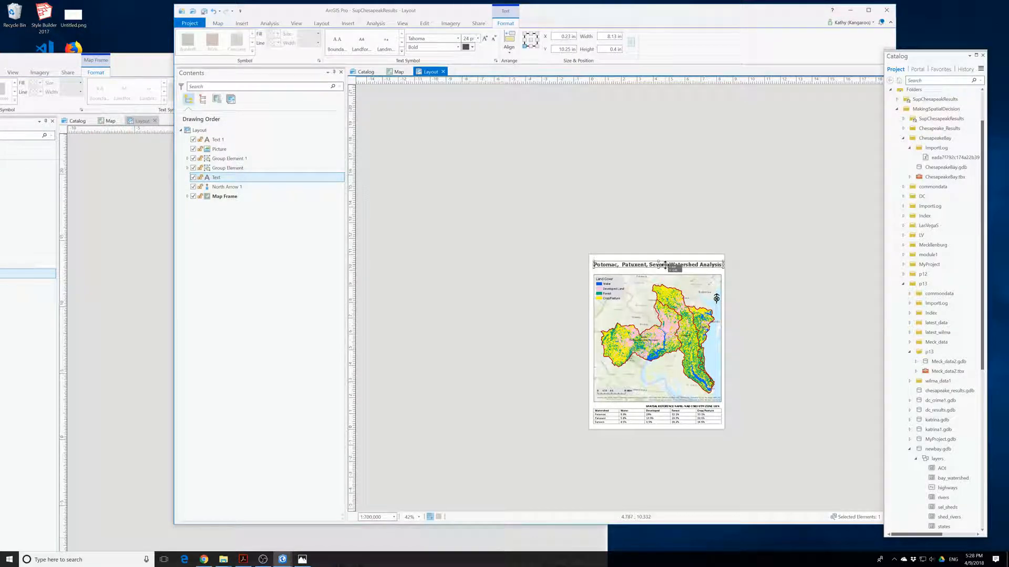
{"action": "left_click", "coordinate": [763, 282]}
Place the UnsupervisedClassification layout beside the other one and move its title up to Y 10.45 in near the page's upper edge.
{"action": "left_click", "coordinate": [119, 316]}
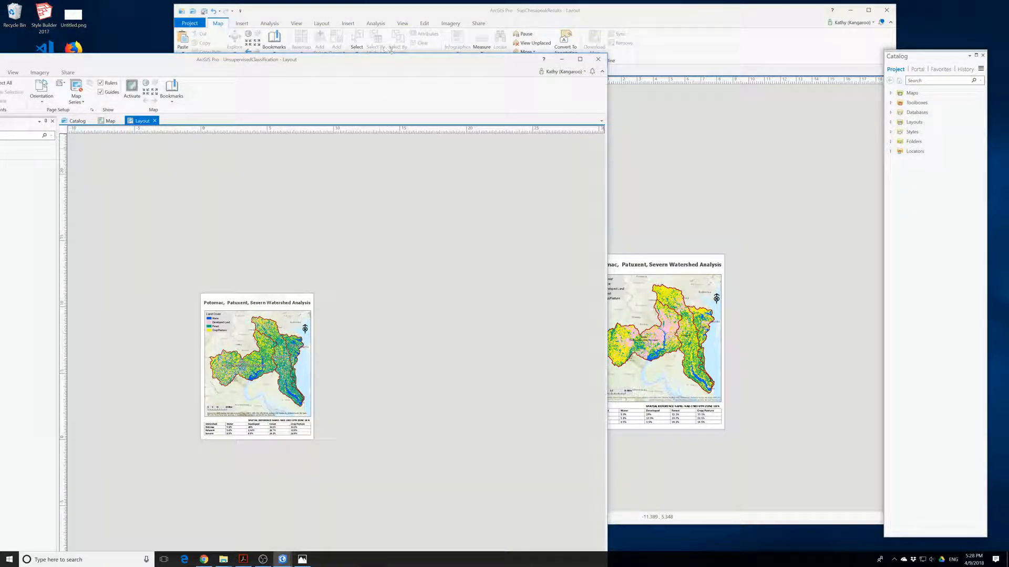
{"action": "left_click_drag", "start_coordinate": [399, 64], "coordinate": [361, 23]}
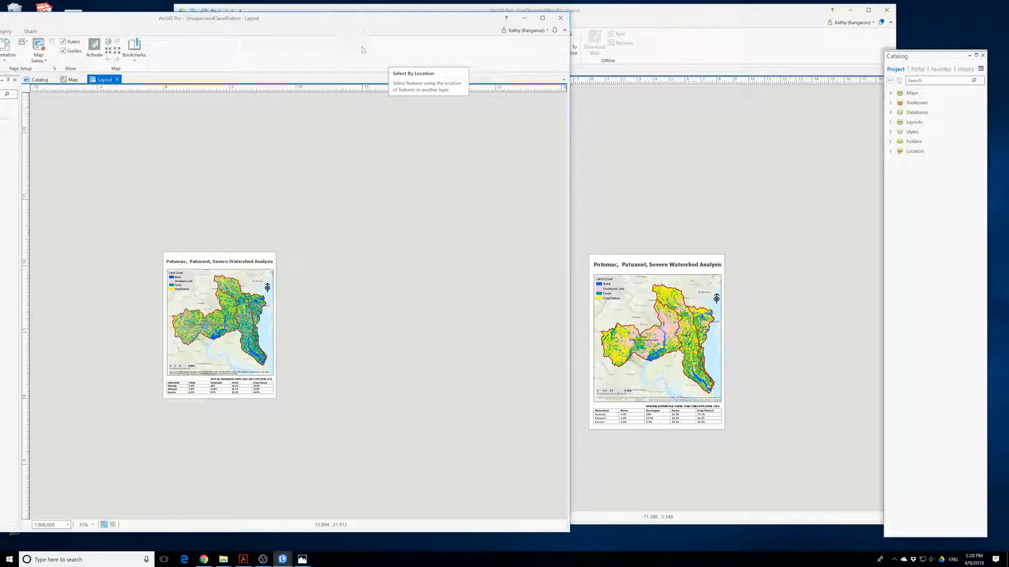
{"action": "left_click", "coordinate": [234, 264]}
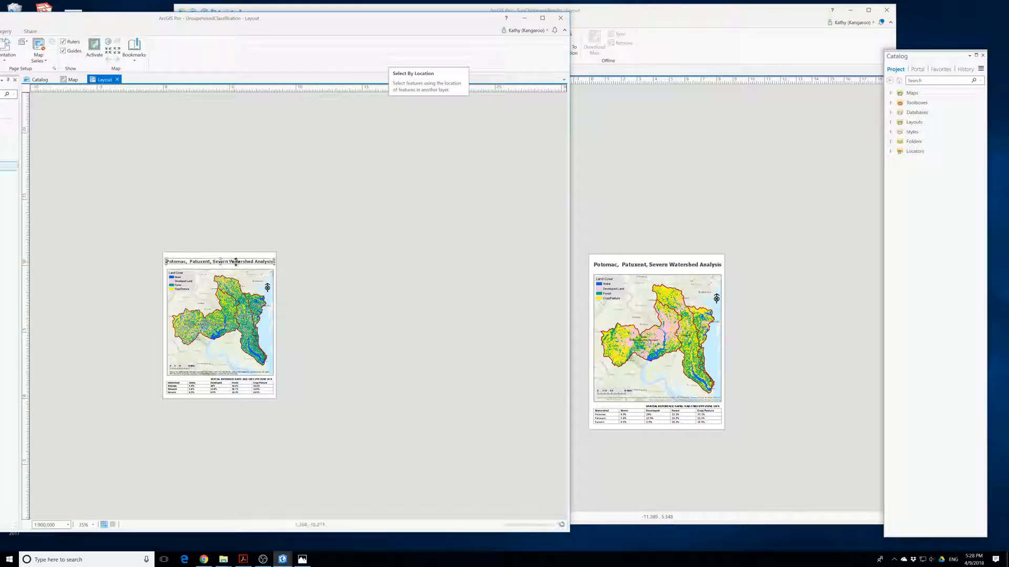
{"action": "left_click_drag", "start_coordinate": [236, 262], "coordinate": [239, 256]}
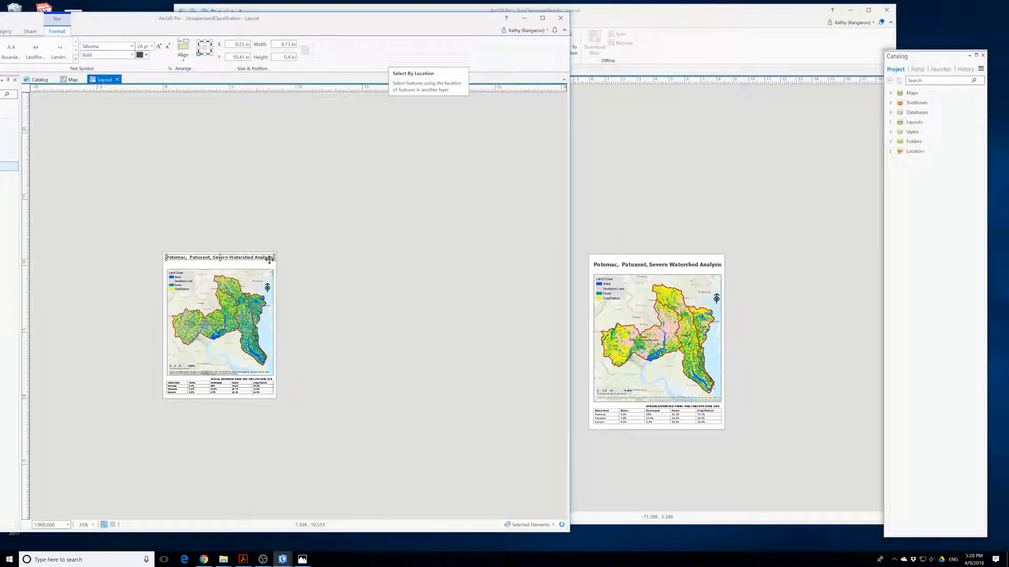
Add the indented second line "Using Unsupervised Classification" to the UnsupervisedClassification layout title and copy that line.
{"action": "double_click", "coordinate": [263, 261]}
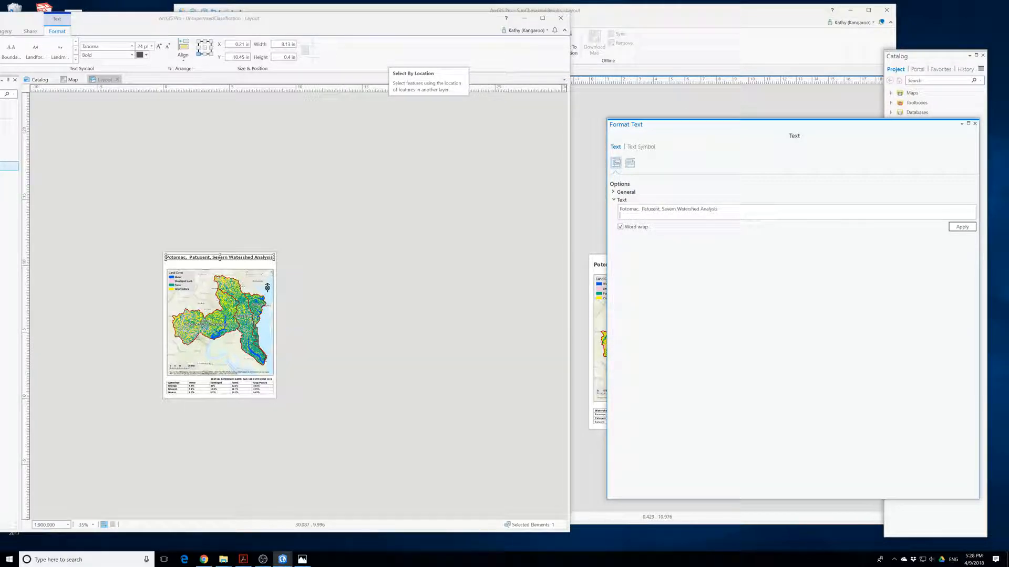
{"action": "type", "text": "Using Unsupervised Classification"}
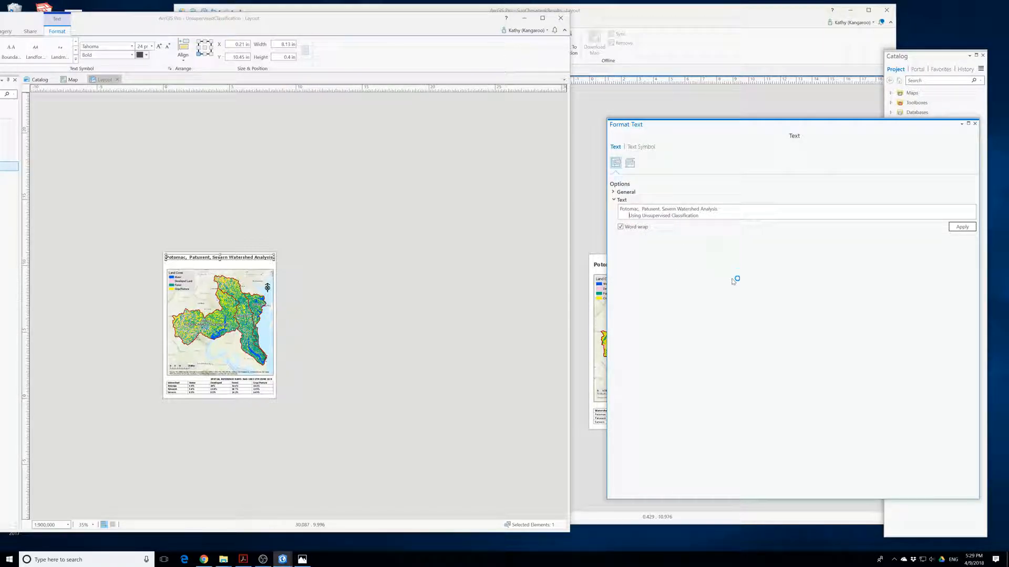
{"action": "key", "text": "ctrl+shift+Left"}
{"action": "key", "text": "ctrl+shift+Left"}
{"action": "key", "text": "ctrl+shift+Left"}
{"action": "key", "text": "ctrl+c"}
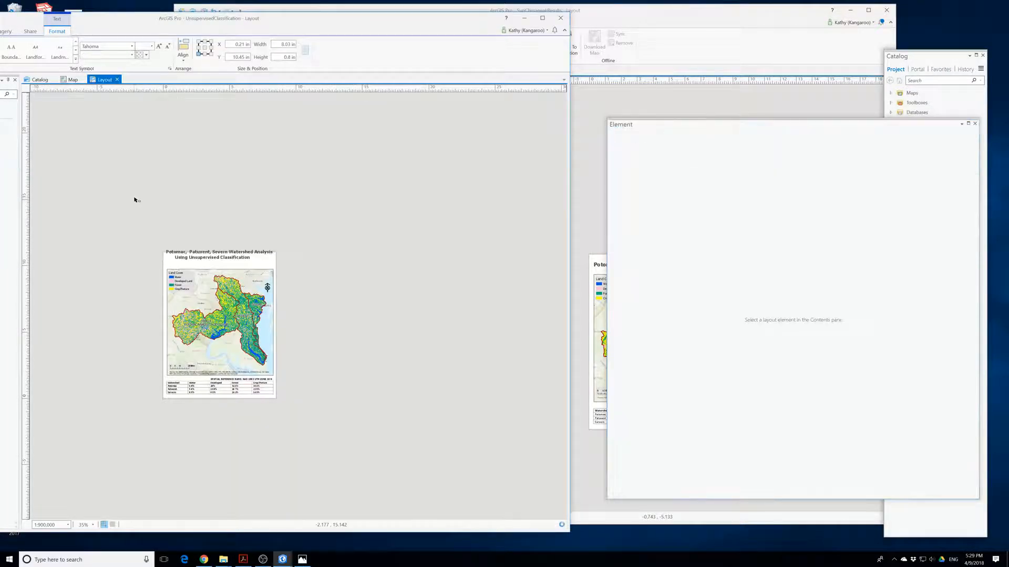
Move the two-line title down to about X 0.3 in, Y 9.97 in, between the page's upper edge and the map.
{"action": "left_click", "coordinate": [221, 257]}
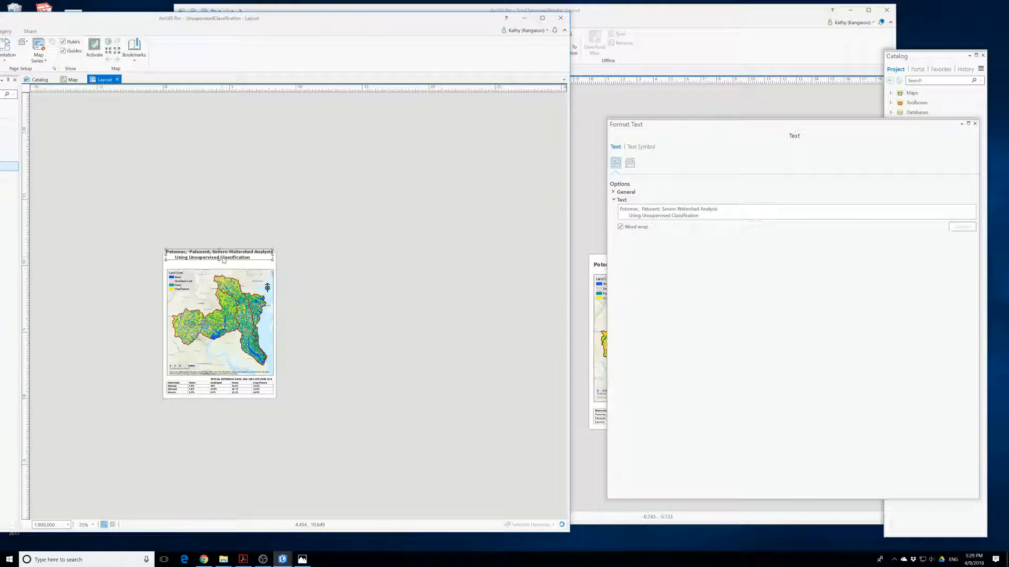
{"action": "left_click_drag", "start_coordinate": [207, 261], "coordinate": [208, 268]}
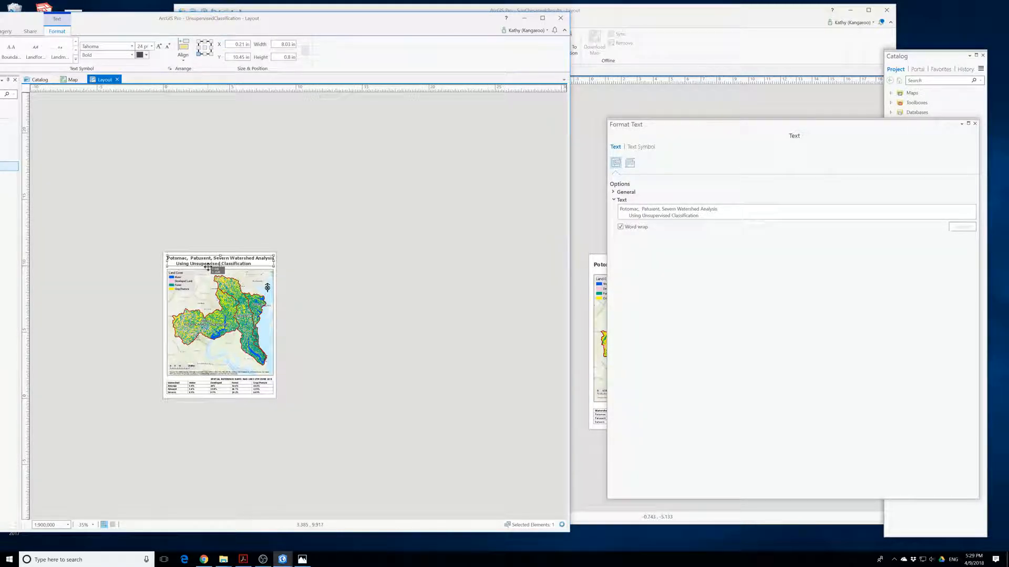
{"action": "left_click", "coordinate": [927, 426]}
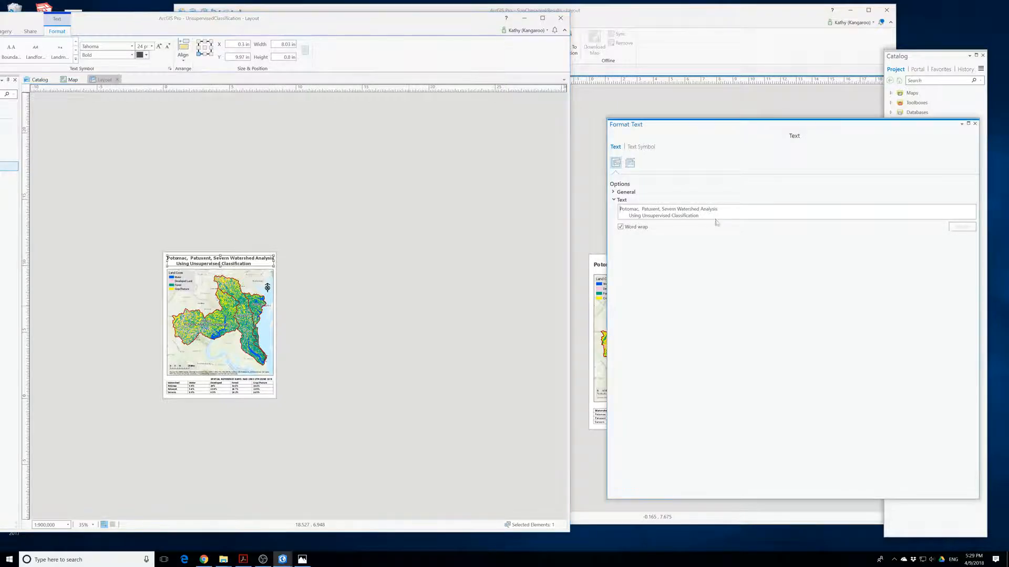
{"action": "left_click", "coordinate": [975, 123]}
Switch to the SupChesapeakResults layout and close the Format Text pane covering its title.
{"action": "left_click", "coordinate": [652, 268]}
{"action": "double_click", "coordinate": [653, 268]}
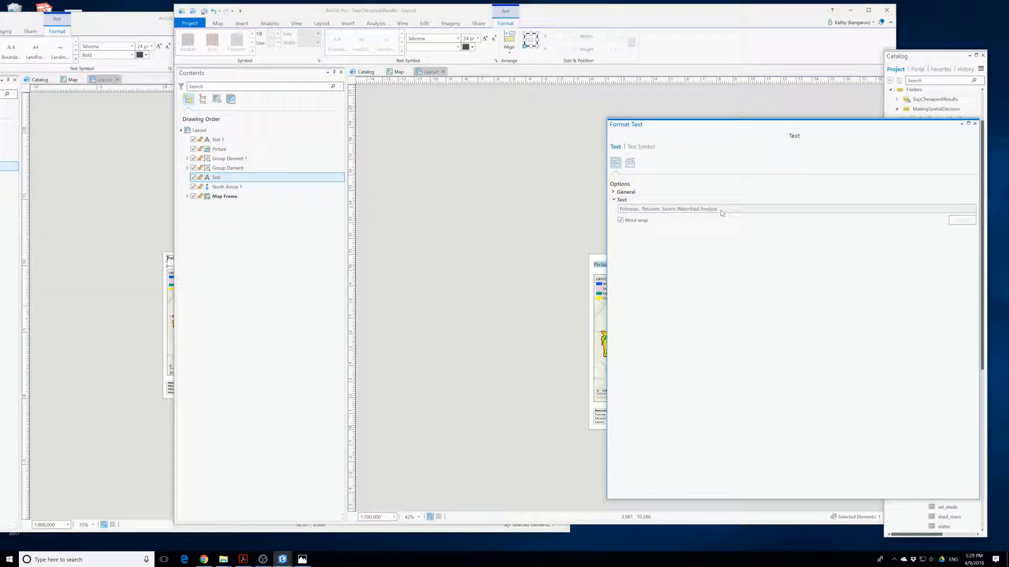
{"action": "left_click", "coordinate": [620, 221]}
{"action": "left_click", "coordinate": [975, 123]}
{"action": "left_click", "coordinate": [634, 266]}
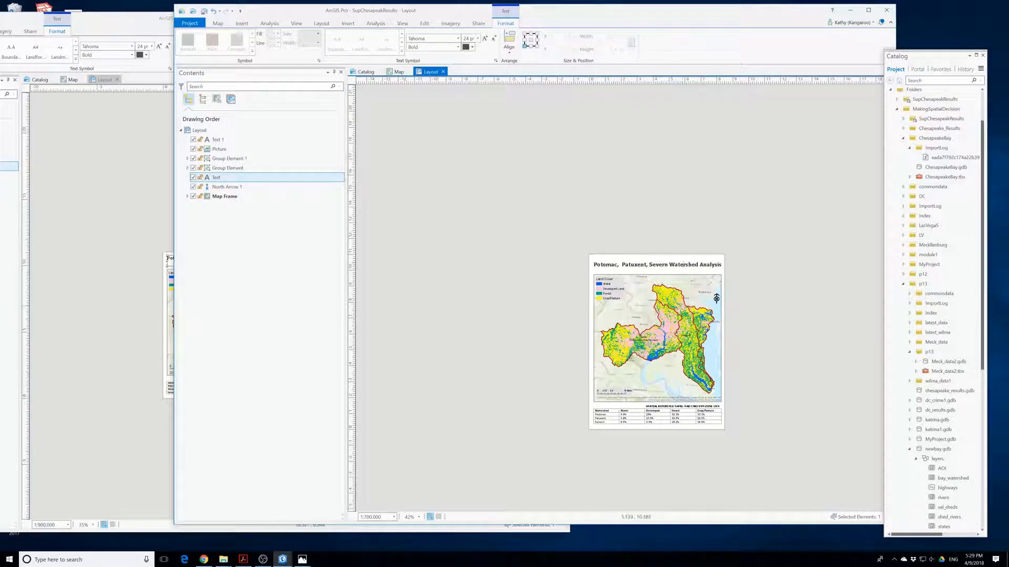
Paste the copied line "Using Unsupervised Classification" as a second line of the SupChesapeakResults layout title.
{"action": "left_click", "coordinate": [595, 265]}
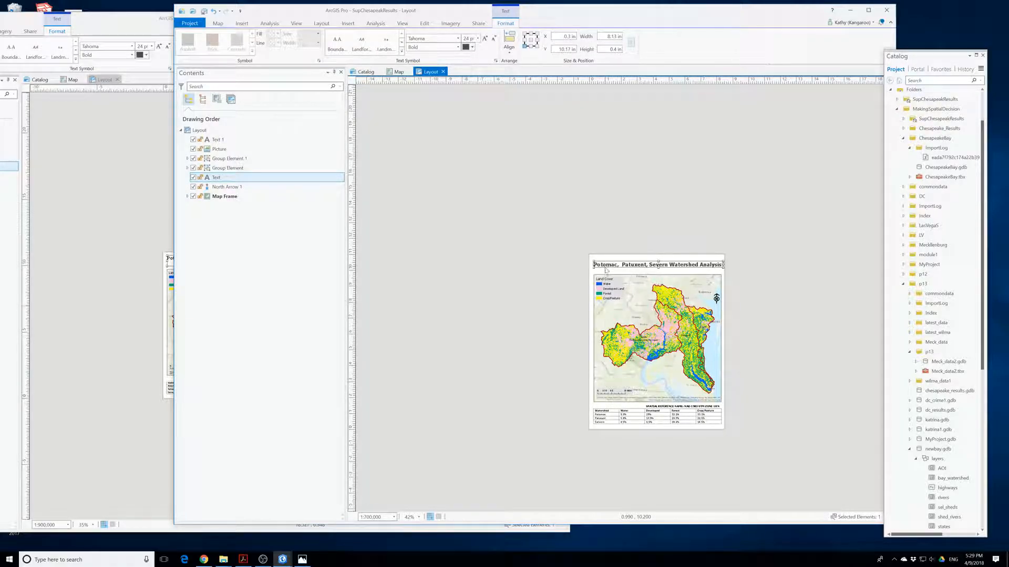
{"action": "right_click", "coordinate": [607, 270]}
{"action": "left_click", "coordinate": [651, 414]}
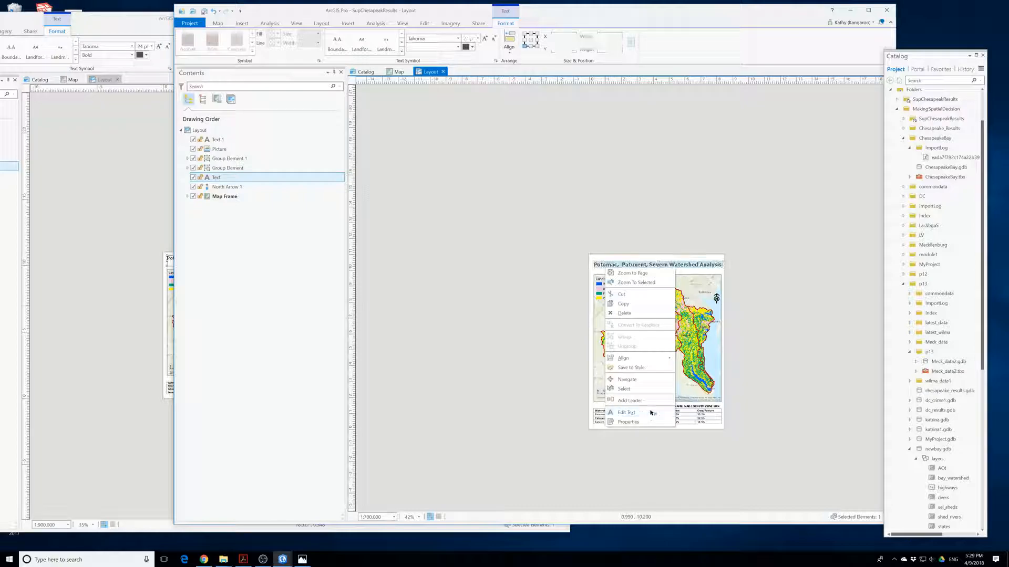
{"action": "left_click", "coordinate": [702, 265]}
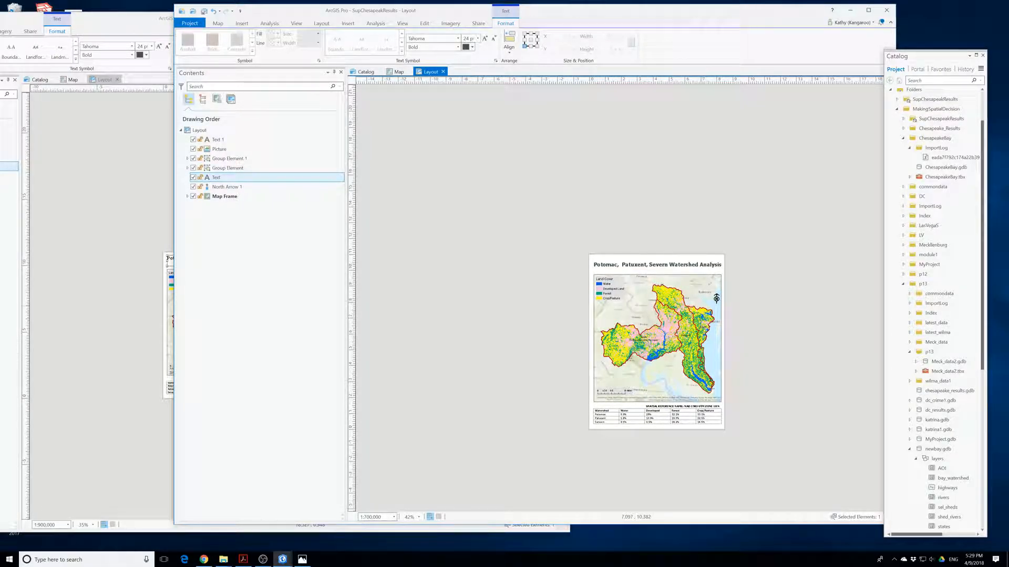
{"action": "key", "text": "Return"}
{"action": "key", "text": "ctrl+v"}
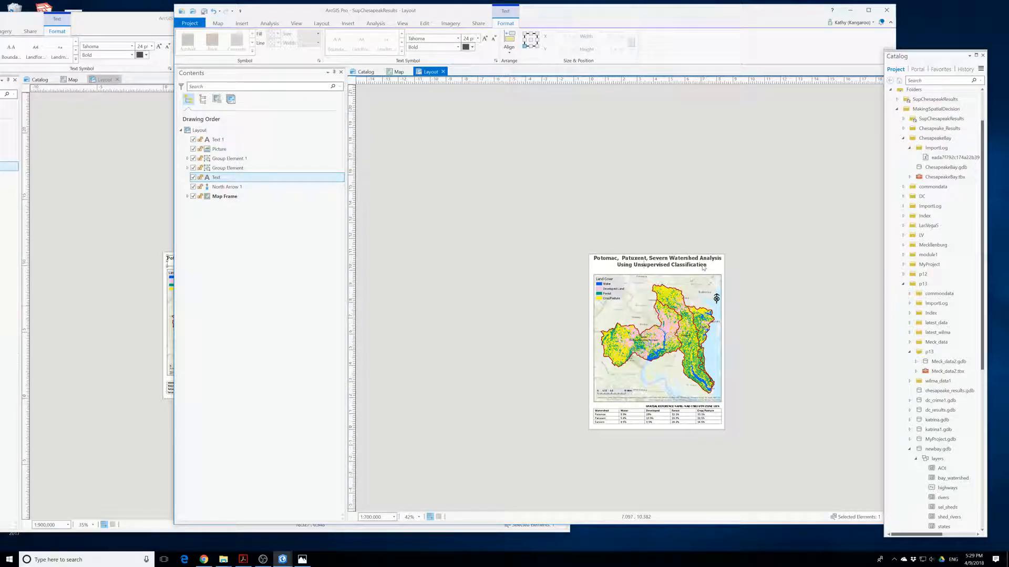
Change the pasted title line to "Using Supervised Classification" and move the two-line title slightly down toward the map frame.
{"action": "key", "text": "BackSpace"}
{"action": "key", "text": "BackSpace"}
{"action": "key", "text": "BackSpace"}
{"action": "type", "text": "S"}
{"action": "key", "text": "Escape"}
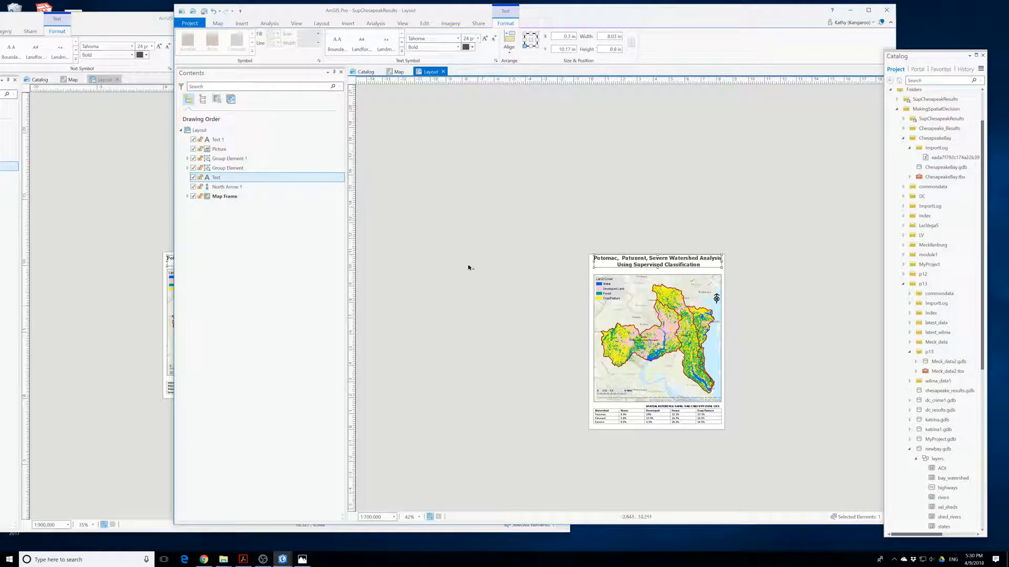
{"action": "left_click_drag", "start_coordinate": [619, 267], "coordinate": [619, 271]}
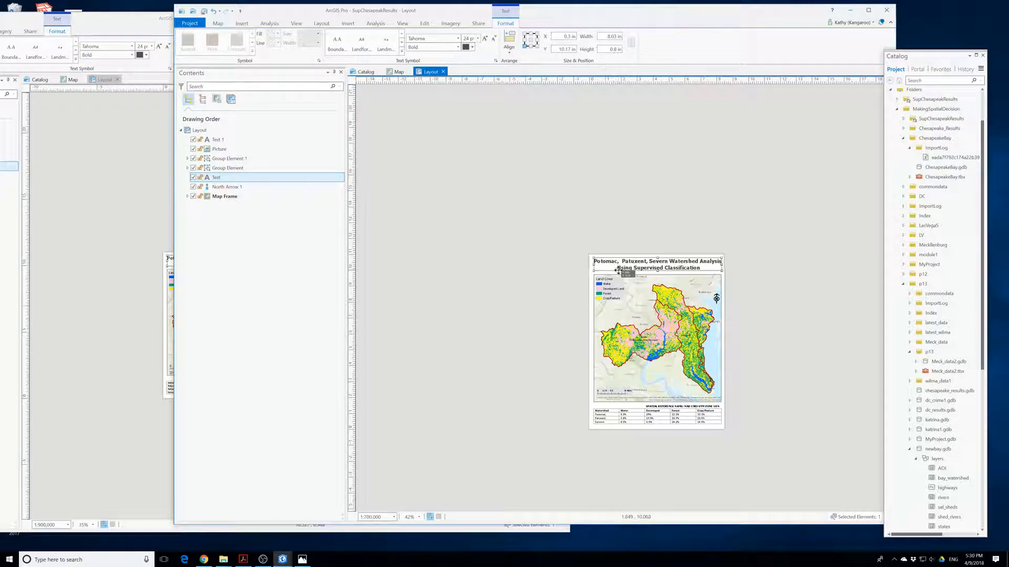
{"action": "left_click", "coordinate": [805, 292]}
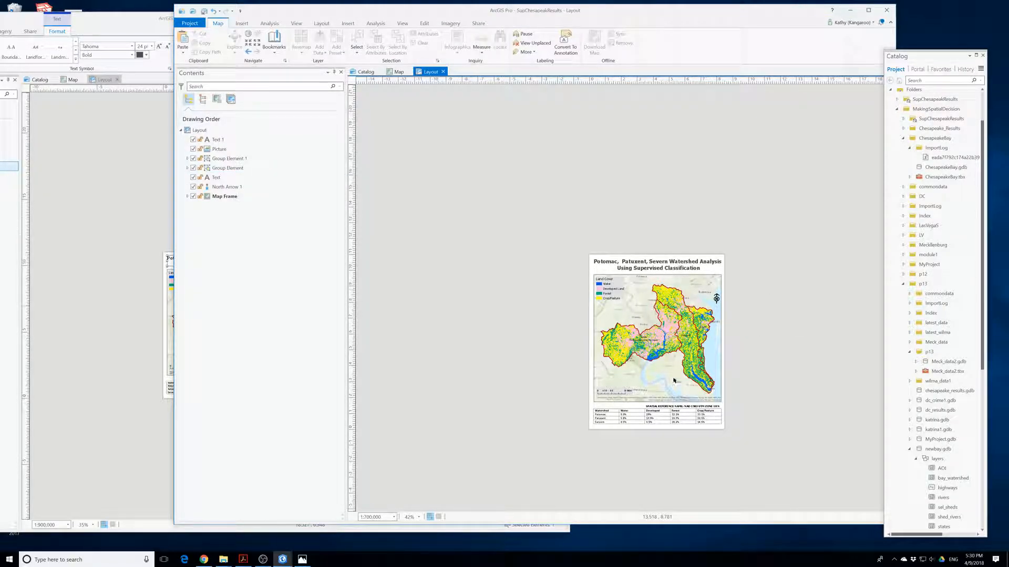
Close the UnsupervisedClassification project with its changes saved, and close the exported map image in Photos.
{"action": "left_click", "coordinate": [98, 310]}
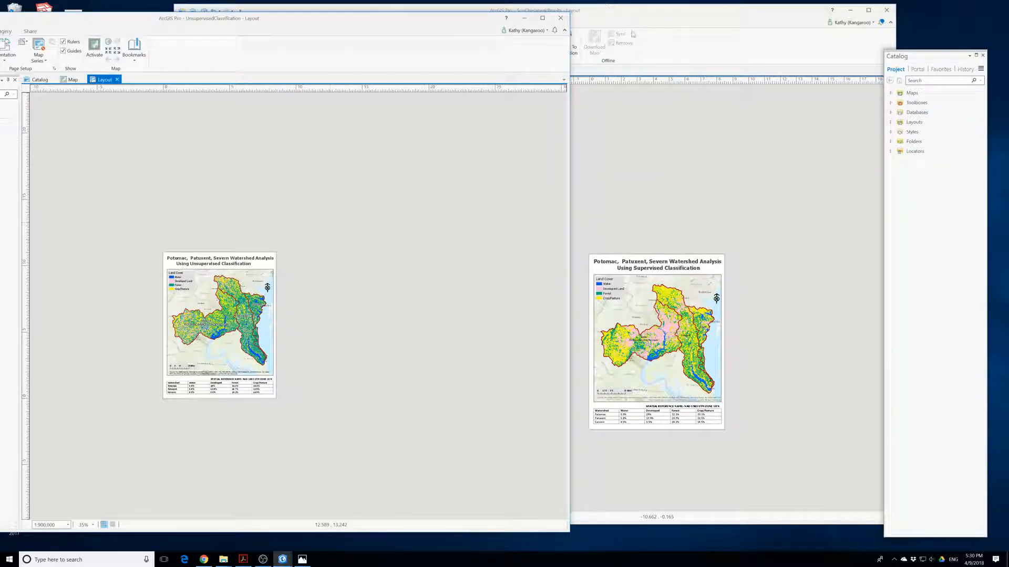
{"action": "left_click_drag", "start_coordinate": [140, 24], "coordinate": [263, 32]}
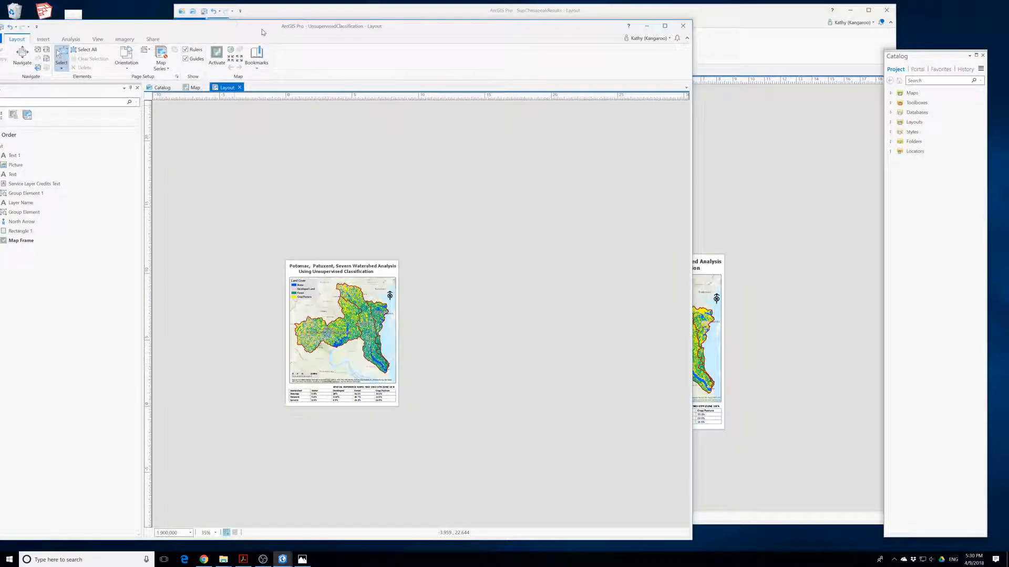
{"action": "left_click", "coordinate": [683, 26]}
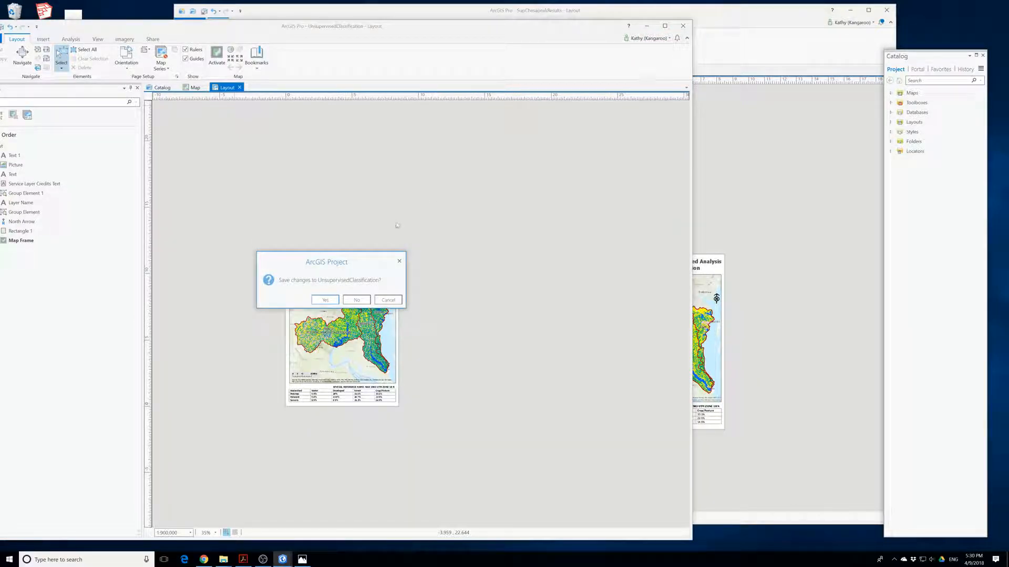
{"action": "left_click", "coordinate": [323, 299]}
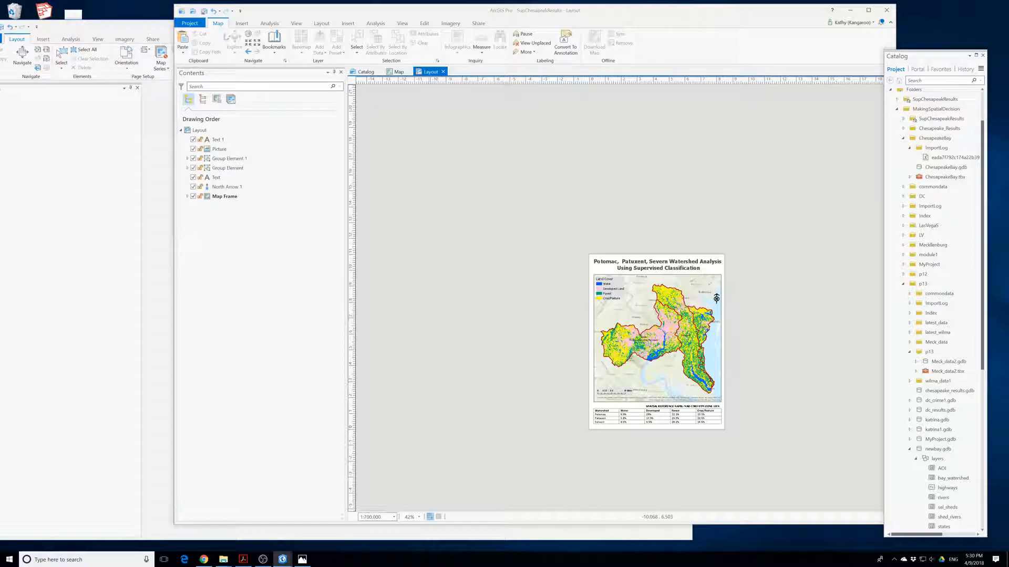
{"action": "left_click", "coordinate": [146, 164]}
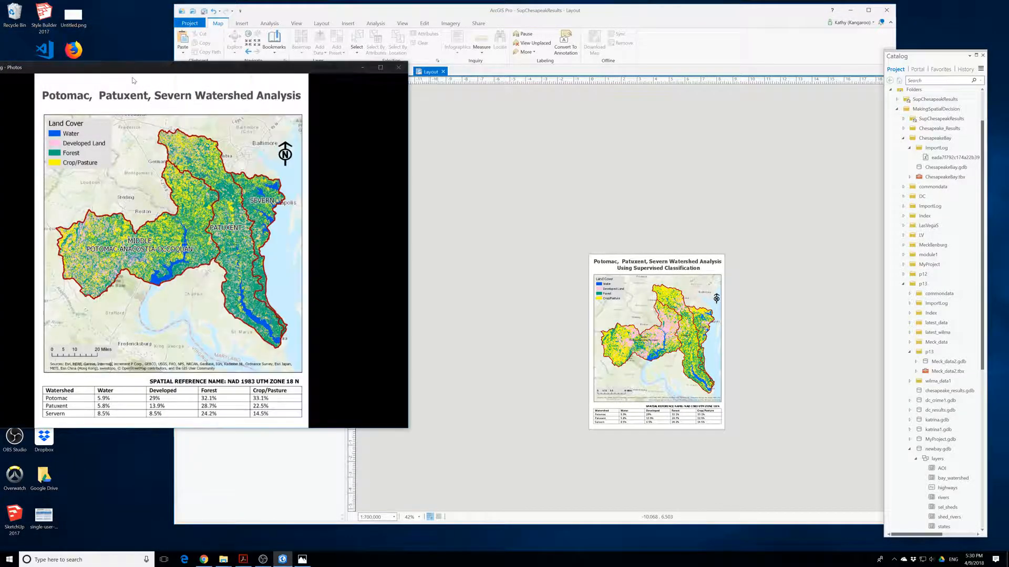
{"action": "left_click", "coordinate": [402, 70]}
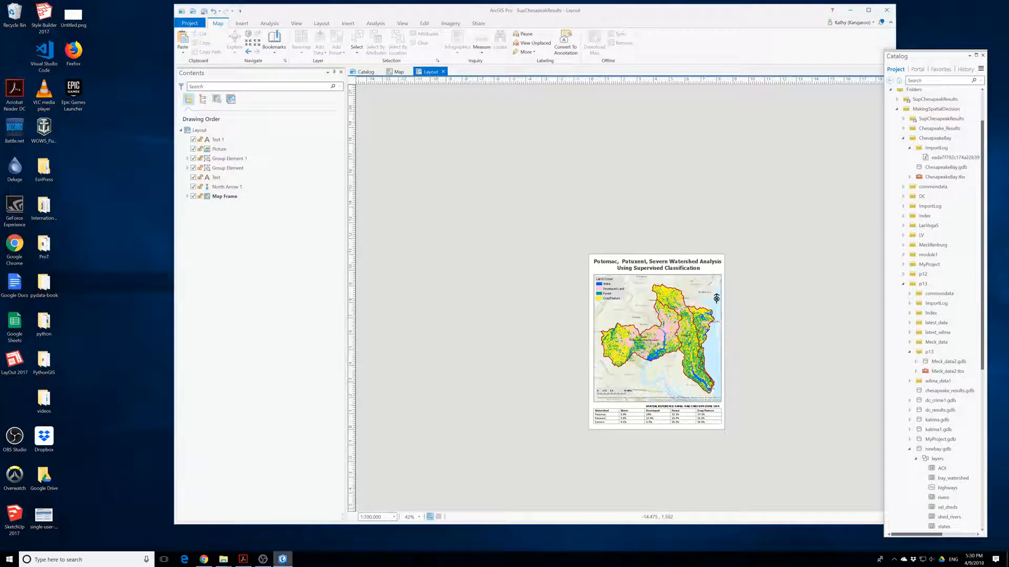
Widen the scale bar group to about 2.45 in so it spans 20 miles, and nudge it slightly upward.
{"action": "left_click", "coordinate": [125, 560]}
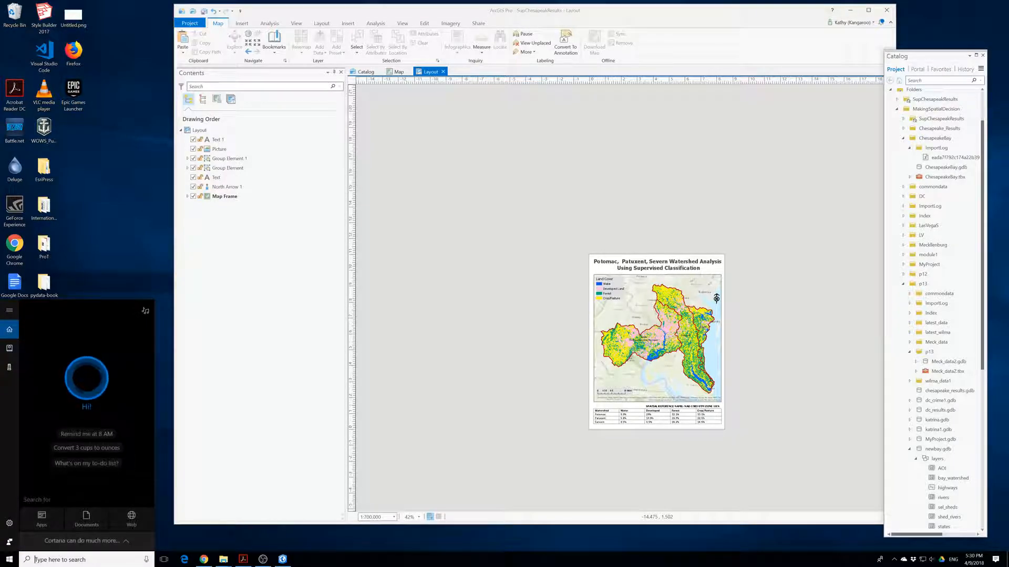
{"action": "left_click", "coordinate": [567, 329]}
{"action": "scroll", "coordinate": [670, 307], "scroll_direction": "up", "scroll_amount": 1}
{"action": "scroll", "coordinate": [670, 307], "scroll_direction": "up", "scroll_amount": 2}
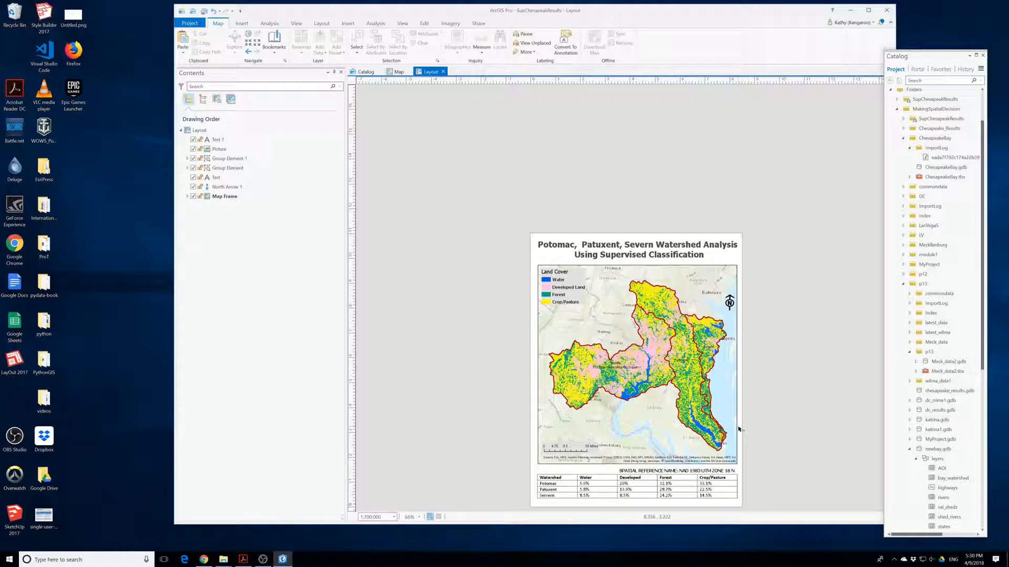
{"action": "left_click", "coordinate": [559, 451]}
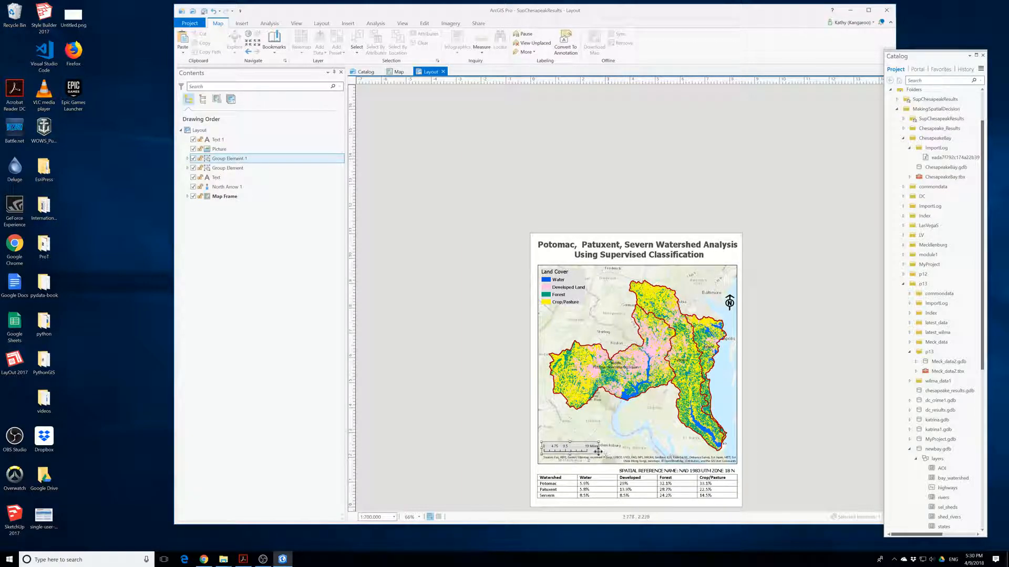
{"action": "left_click_drag", "start_coordinate": [598, 455], "coordinate": [603, 456]}
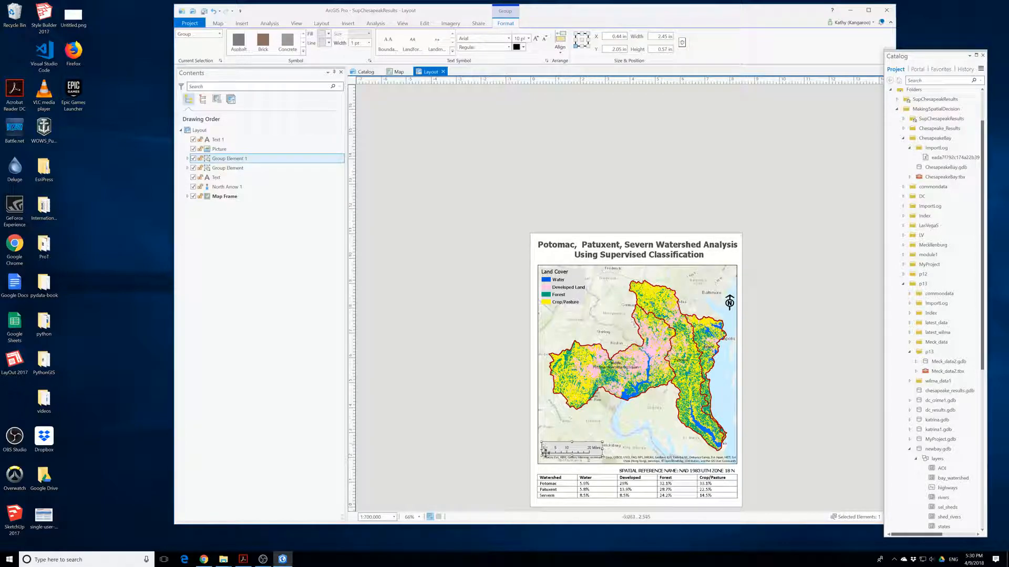
{"action": "left_click_drag", "start_coordinate": [571, 447], "coordinate": [571, 445]}
{"action": "left_click", "coordinate": [809, 435]}
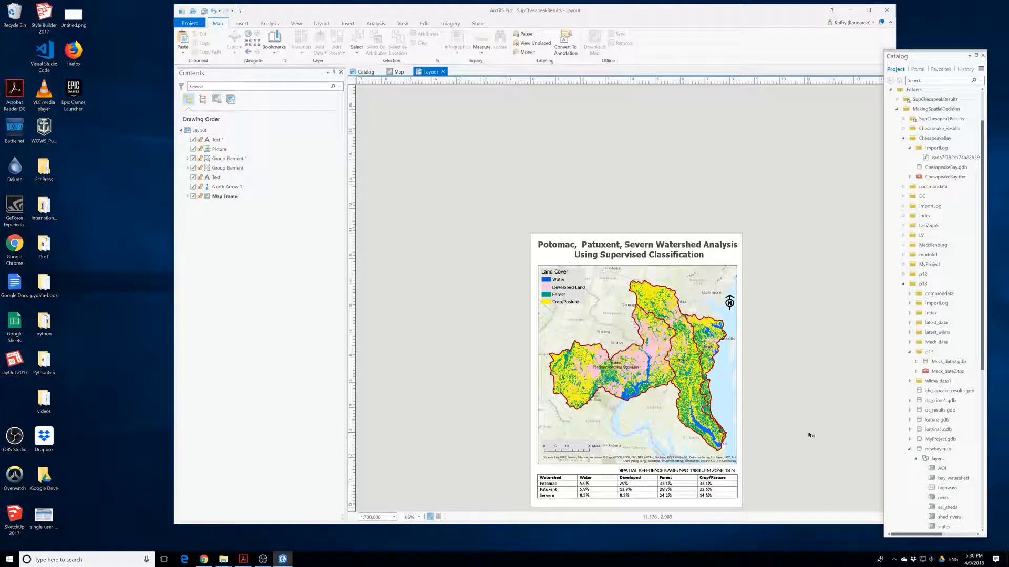
Copy the watershed land cover percentage table picture from beneath the map.
{"action": "left_click", "coordinate": [595, 485]}
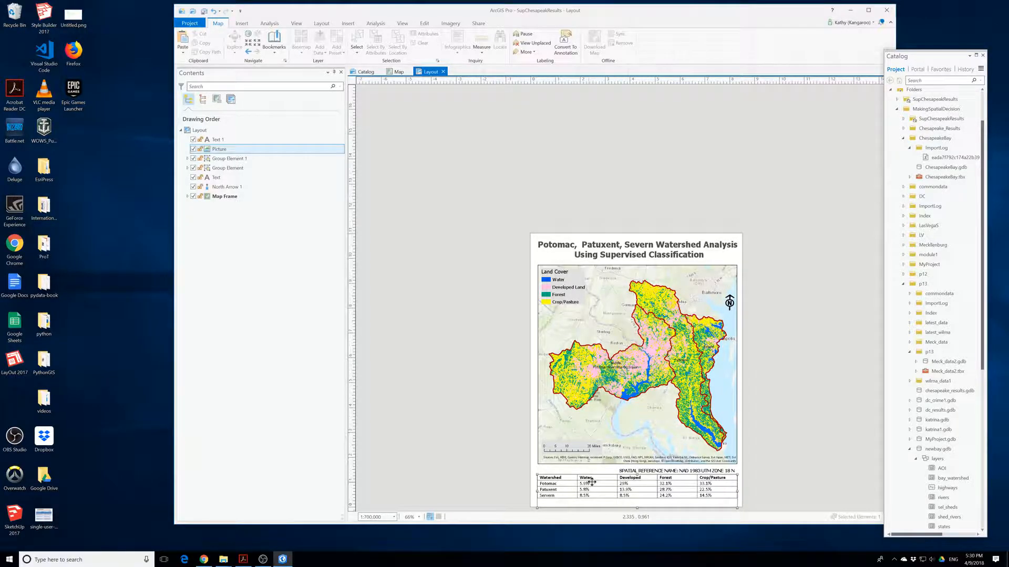
{"action": "right_click", "coordinate": [592, 482]}
{"action": "left_click", "coordinate": [564, 492]}
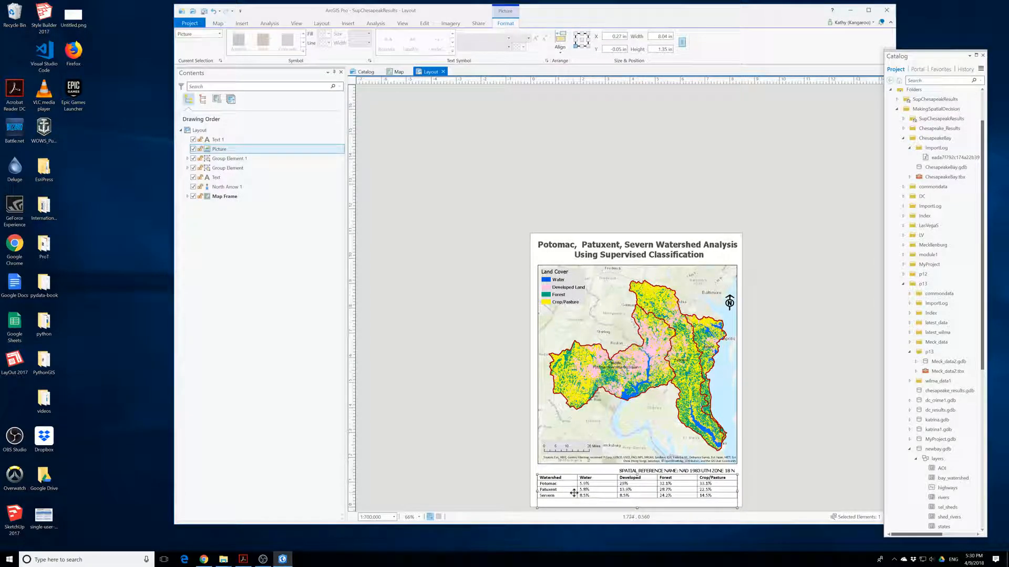
{"action": "right_click", "coordinate": [574, 493]}
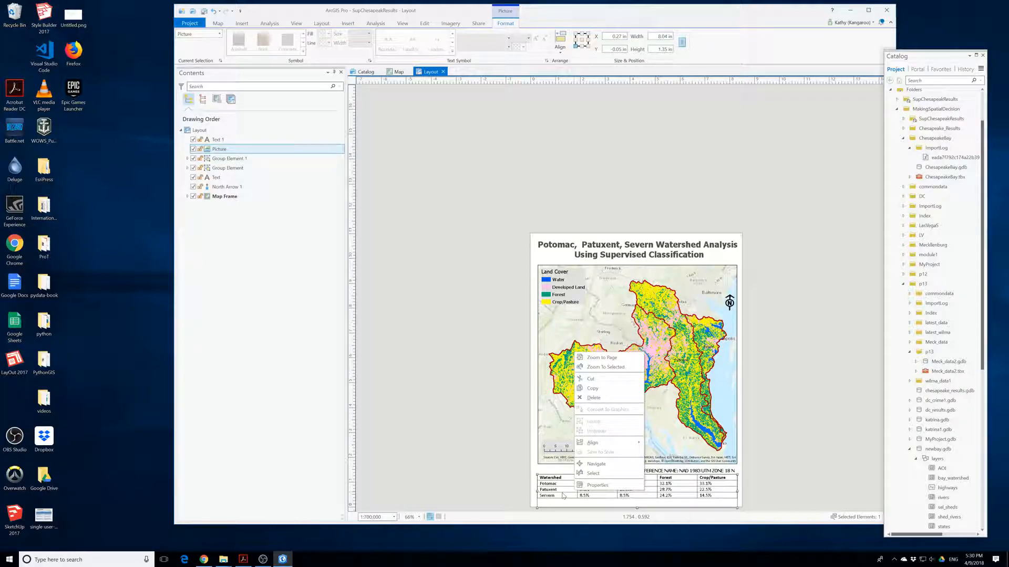
{"action": "left_click", "coordinate": [602, 500]}
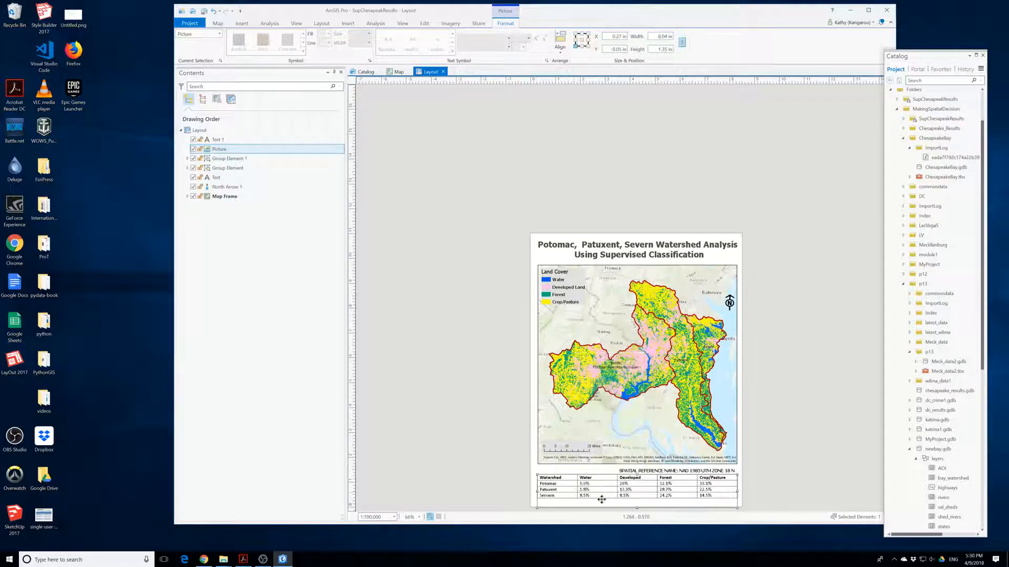
{"action": "right_click", "coordinate": [737, 498]}
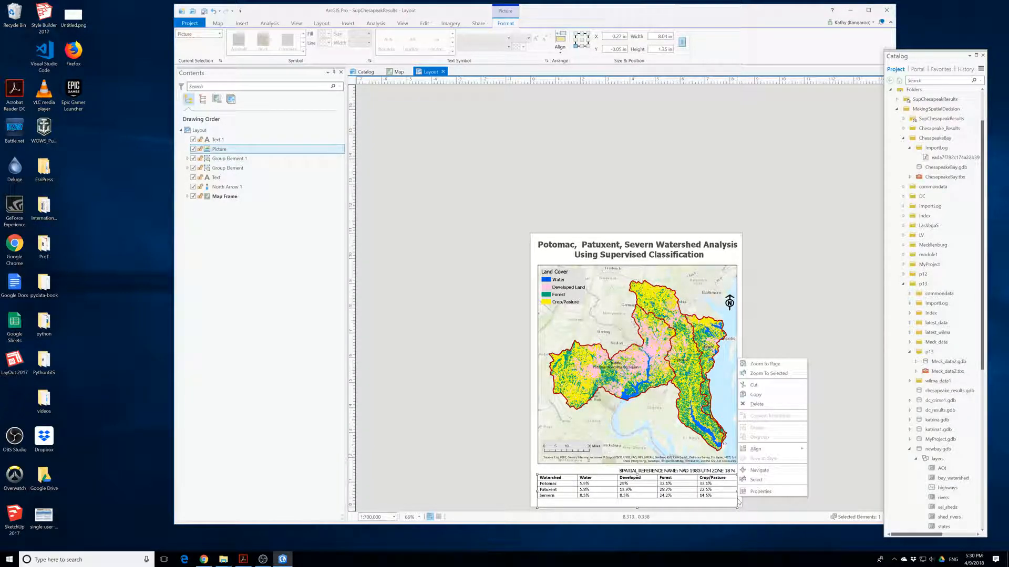
{"action": "left_click", "coordinate": [755, 394]}
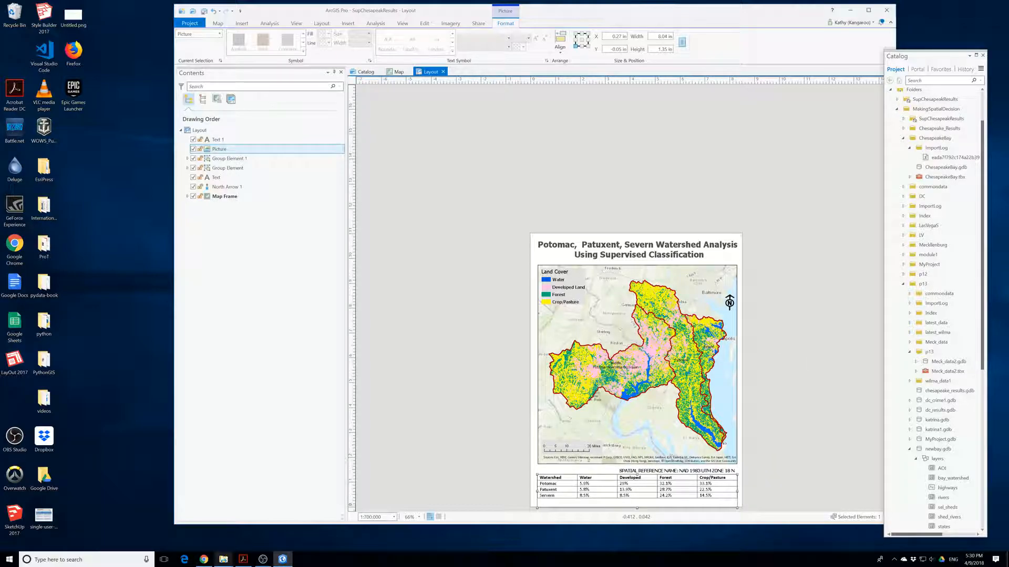
Open a new blank document in Word and move its window aside so the layout is uncovered.
{"action": "left_click", "coordinate": [105, 560]}
{"action": "type", "text": "wopd"}
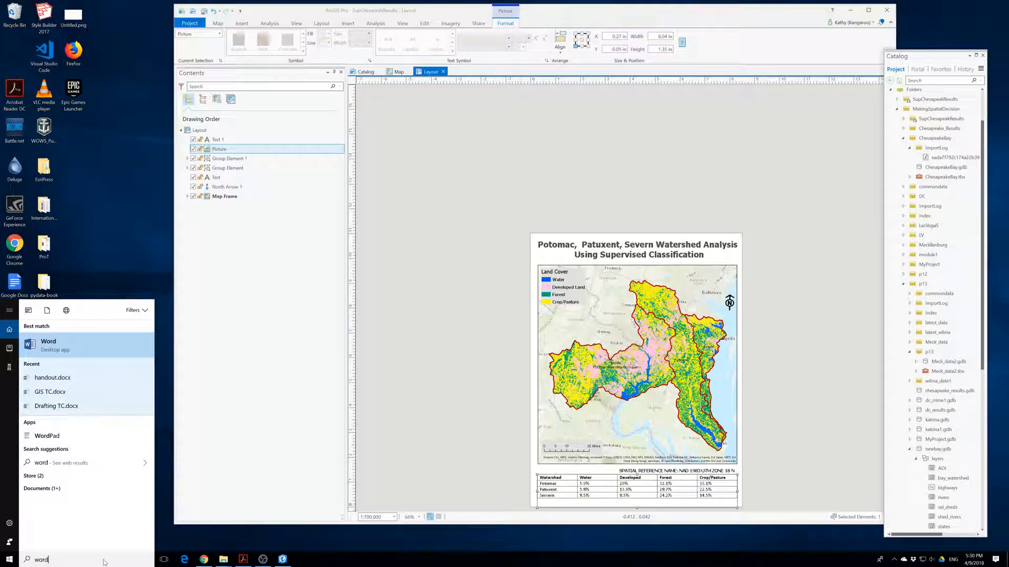
{"action": "left_click", "coordinate": [59, 353]}
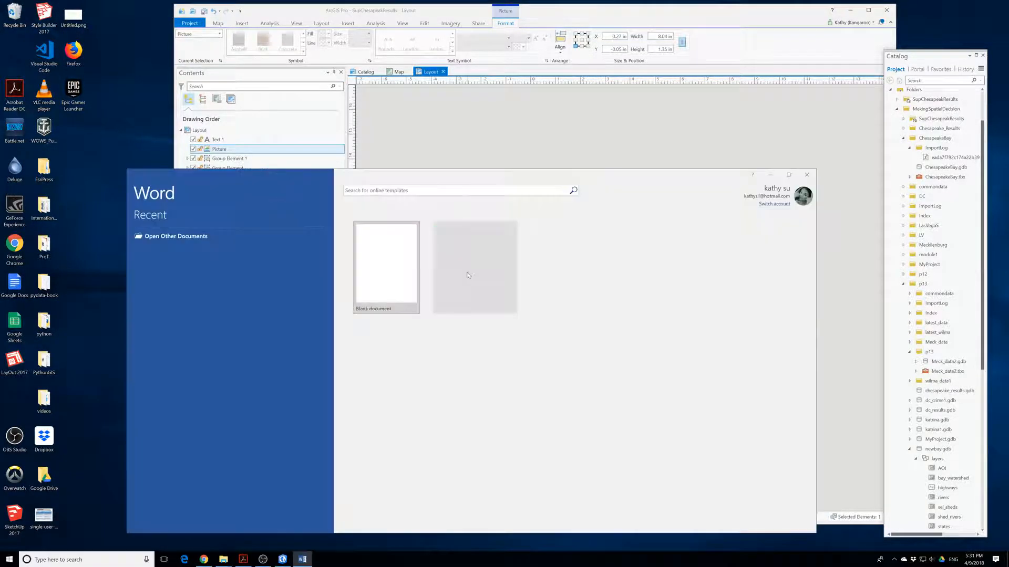
{"action": "left_click", "coordinate": [381, 299]}
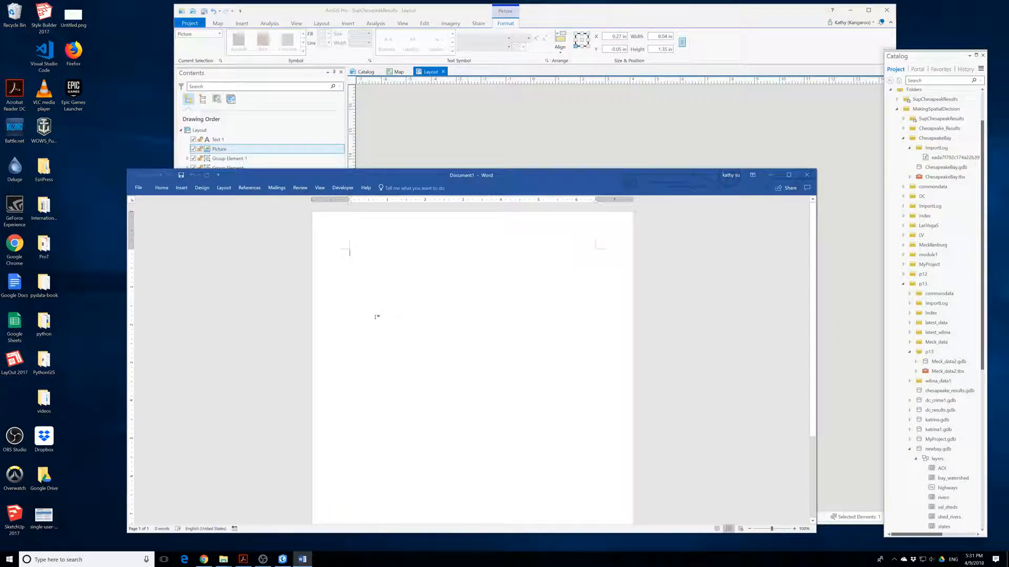
{"action": "right_click", "coordinate": [363, 253]}
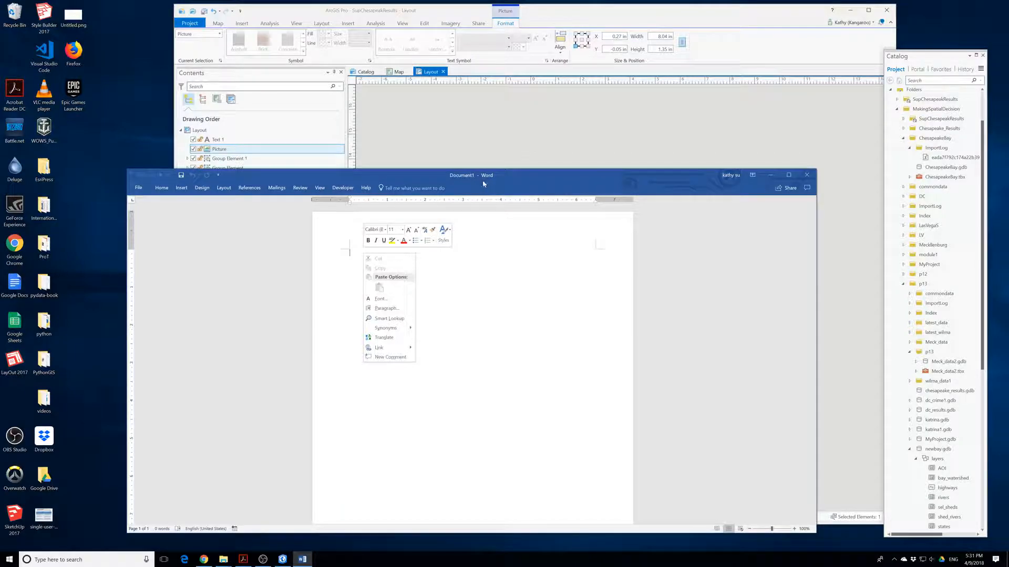
{"action": "left_click_drag", "start_coordinate": [483, 183], "coordinate": [488, 185]}
{"action": "left_click_drag", "start_coordinate": [395, 182], "coordinate": [1008, 226]}
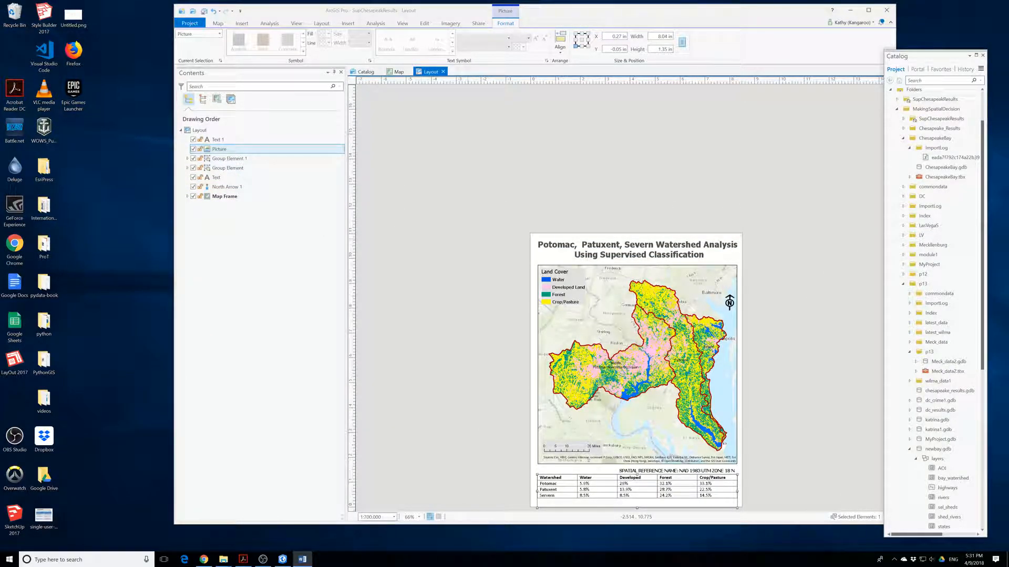
{"action": "left_click_drag", "start_coordinate": [1008, 191], "coordinate": [327, 55]}
Edit the spatial reference text above the table in place and try changing its font style.
{"action": "left_click", "coordinate": [650, 471]}
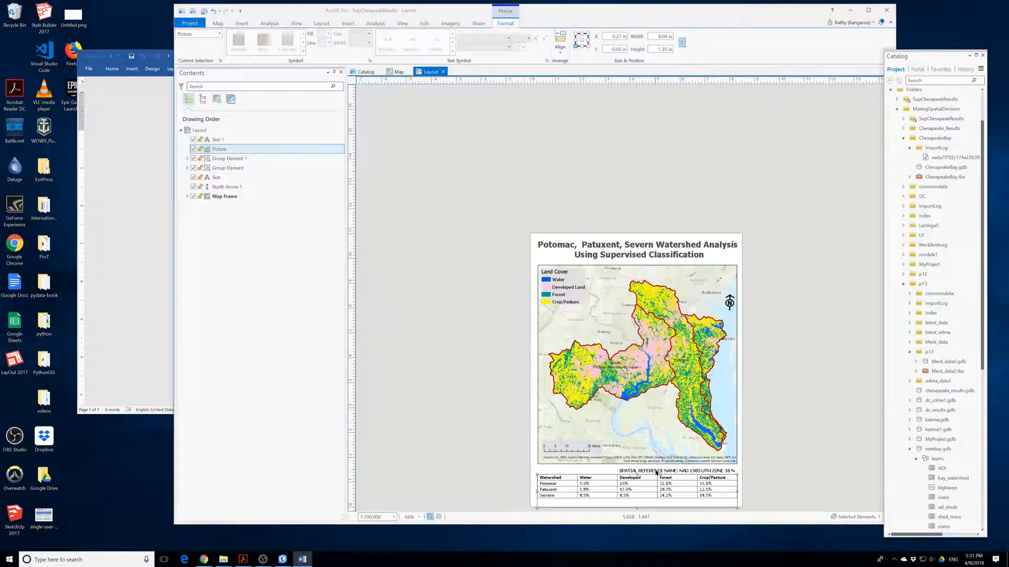
{"action": "right_click", "coordinate": [650, 470]}
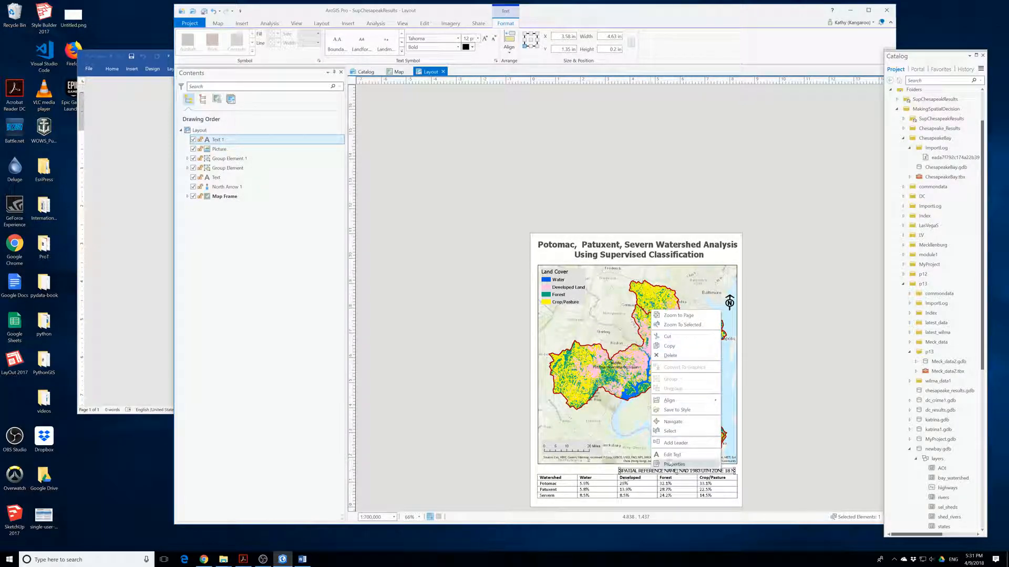
{"action": "left_click", "coordinate": [672, 454]}
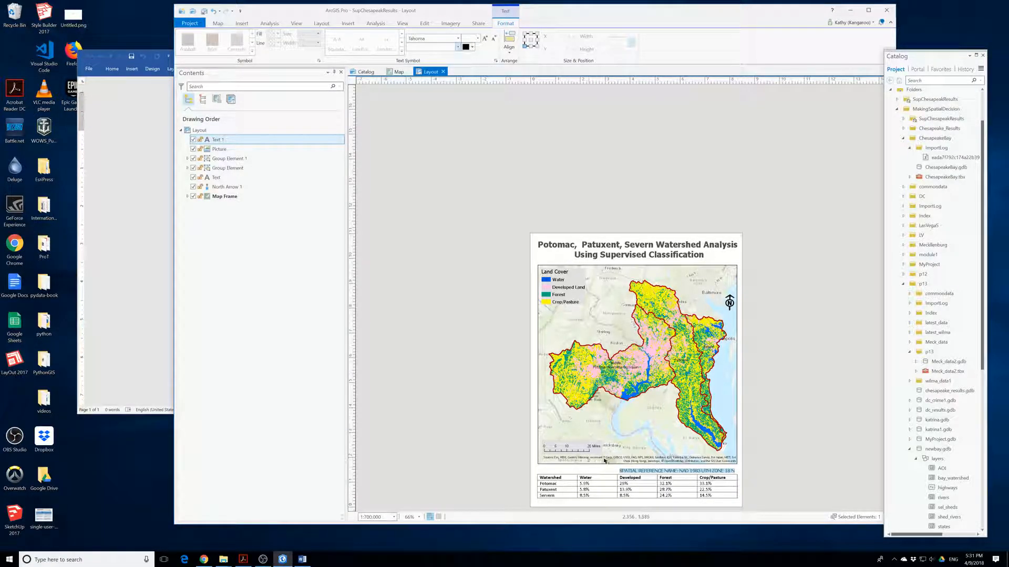
{"action": "double_click", "coordinate": [651, 470]}
{"action": "left_click", "coordinate": [619, 471]}
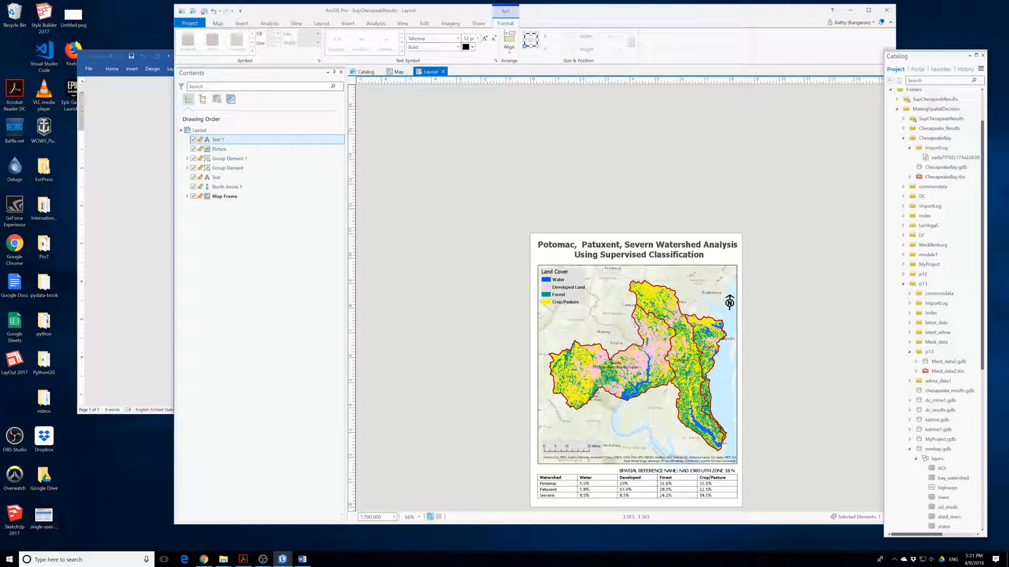
{"action": "left_click_drag", "start_coordinate": [637, 472], "coordinate": [723, 471]}
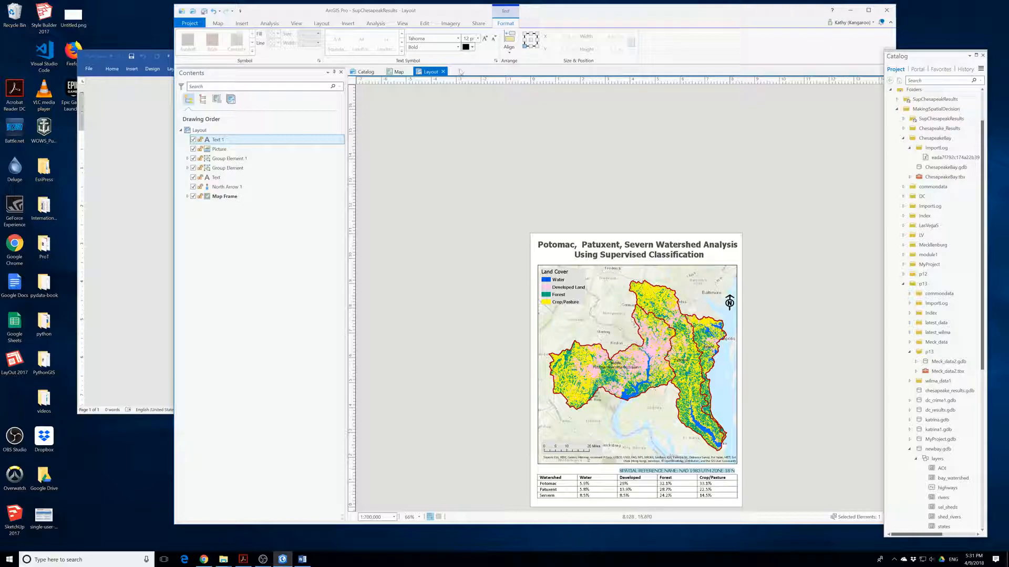
{"action": "left_click", "coordinate": [458, 46]}
{"action": "left_click", "coordinate": [420, 56]}
{"action": "left_click", "coordinate": [458, 47]}
{"action": "left_click", "coordinate": [433, 67]}
{"action": "left_click", "coordinate": [784, 420]}
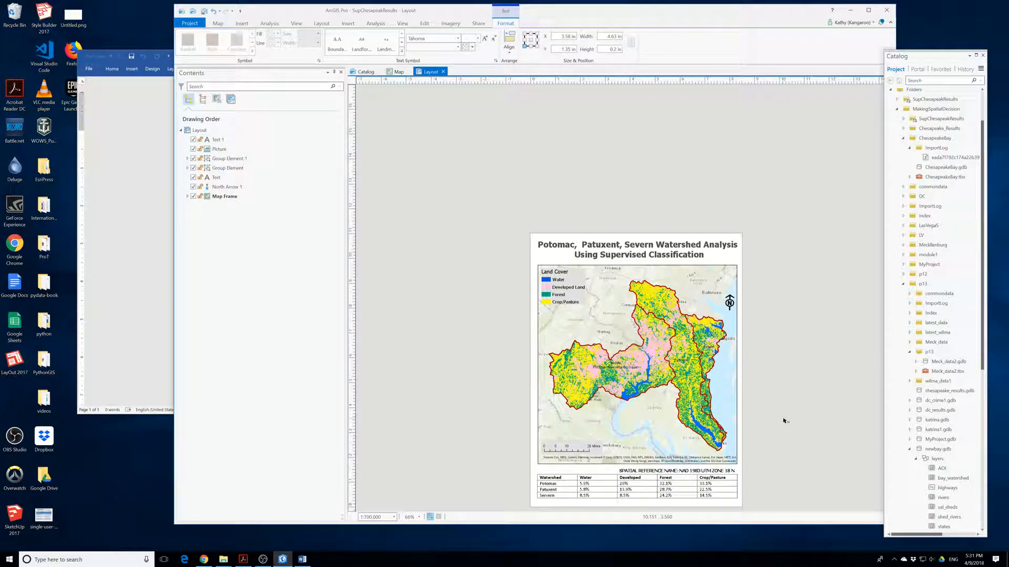
Set the spatial reference text to 14 pt and reposition it above the table at about X 2.81 in, Y 1.49 in.
{"action": "left_click", "coordinate": [656, 468]}
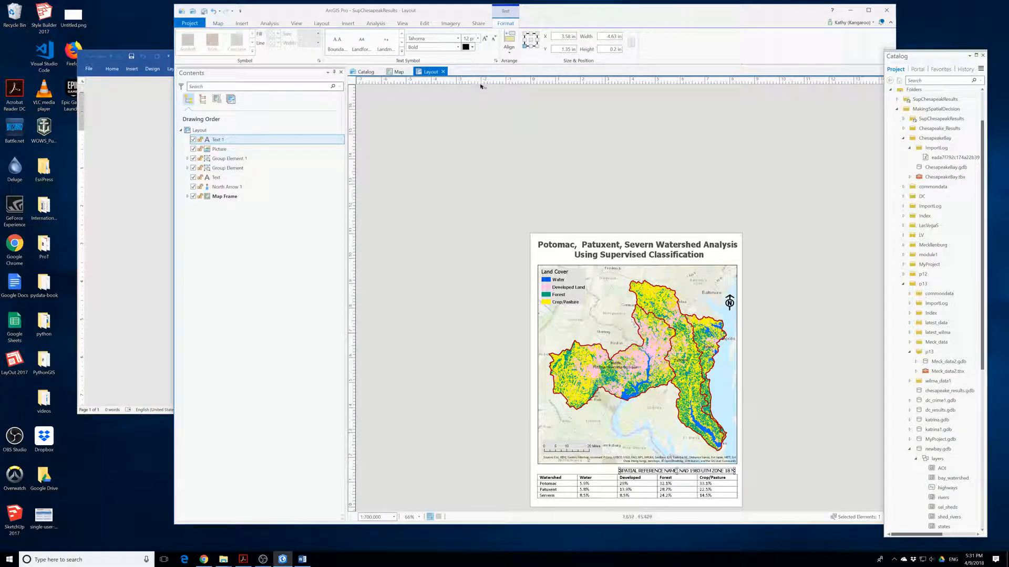
{"action": "left_click", "coordinate": [477, 39]}
{"action": "left_click", "coordinate": [467, 102]}
{"action": "left_click_drag", "start_coordinate": [669, 468], "coordinate": [594, 479]}
{"action": "scroll", "coordinate": [650, 467], "scroll_direction": "up", "scroll_amount": 3}
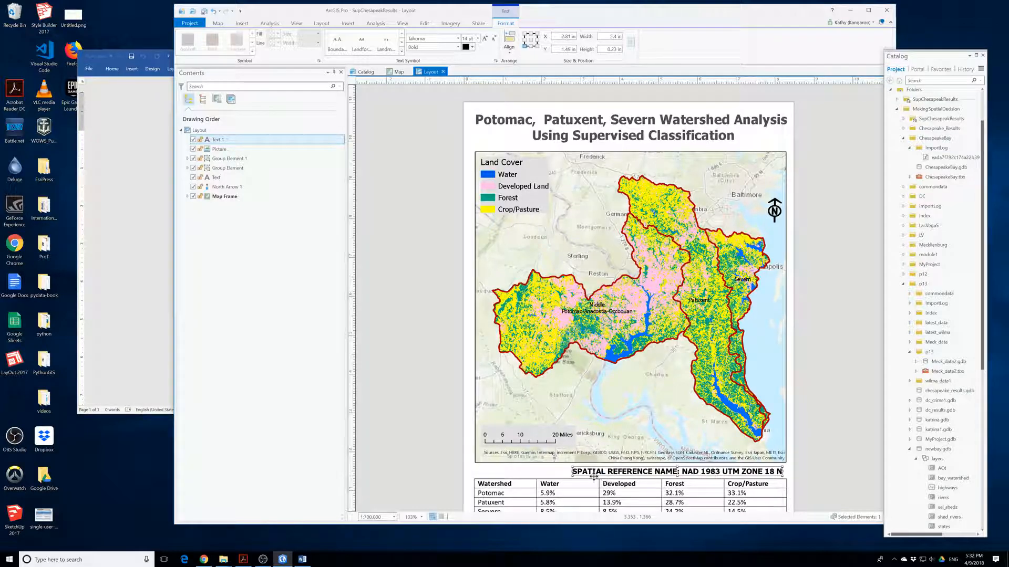
{"action": "left_click", "coordinate": [827, 470]}
{"action": "scroll", "coordinate": [804, 432], "scroll_direction": "down", "scroll_amount": 3}
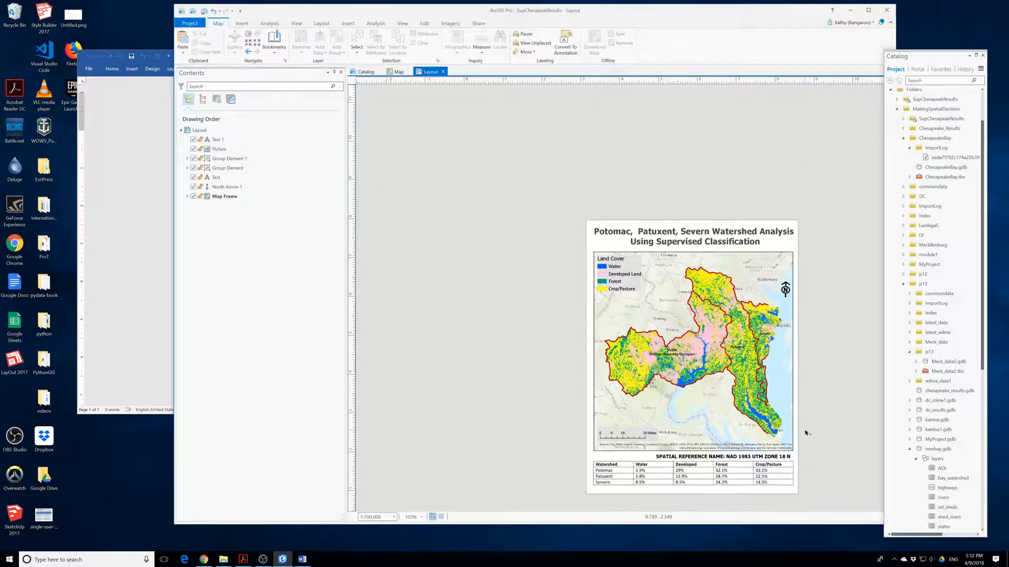
Add a white halo of 1 pt size to the labels of the watersheds layer and apply it.
{"action": "left_click", "coordinate": [638, 475]}
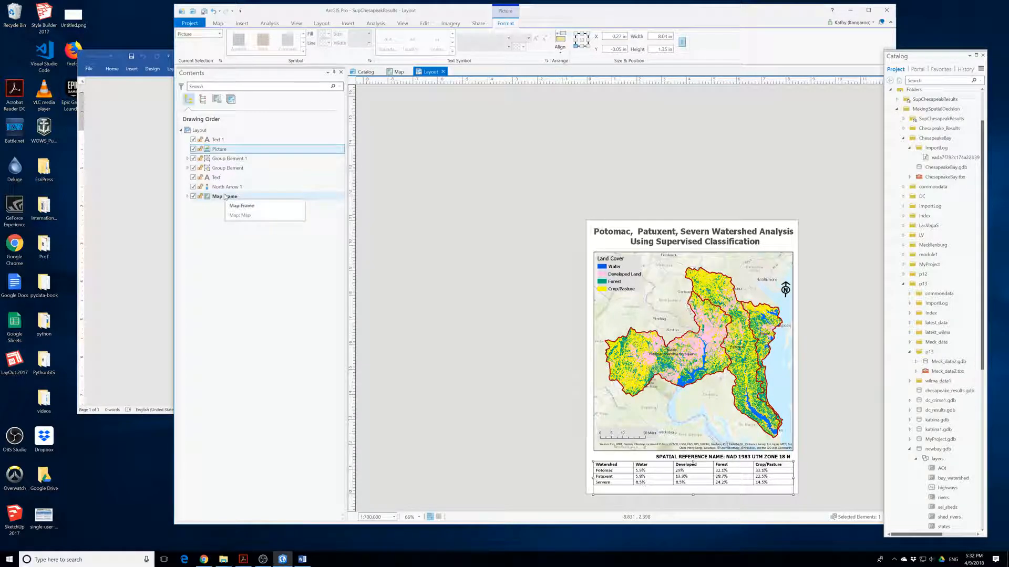
{"action": "left_click", "coordinate": [187, 197]}
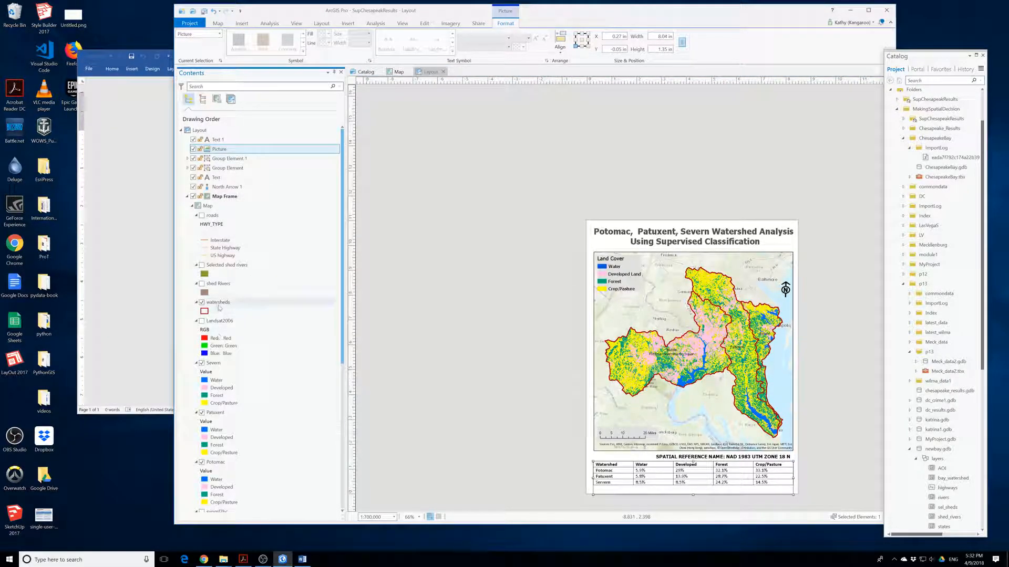
{"action": "right_click", "coordinate": [218, 303]}
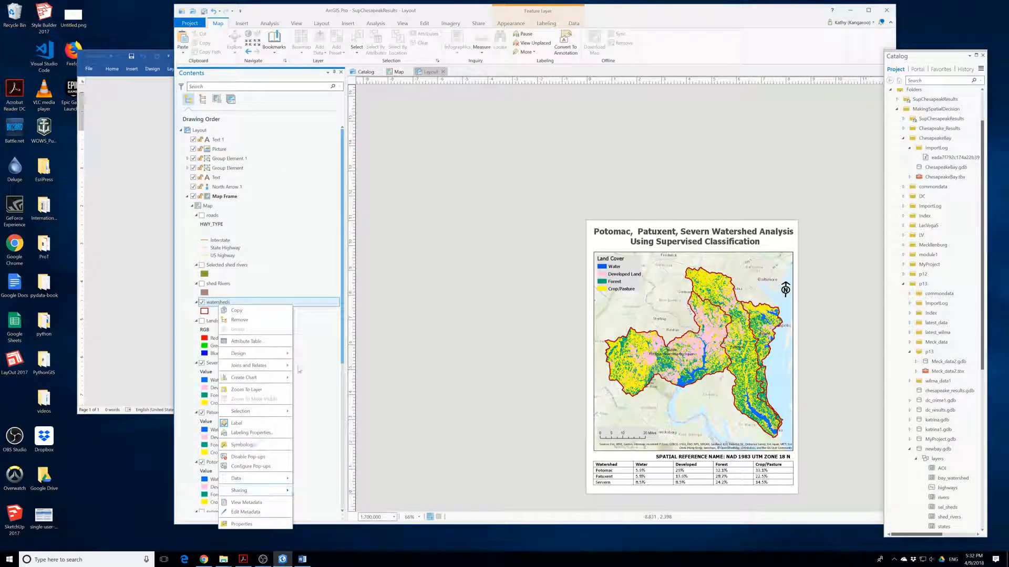
{"action": "left_click", "coordinate": [331, 340]}
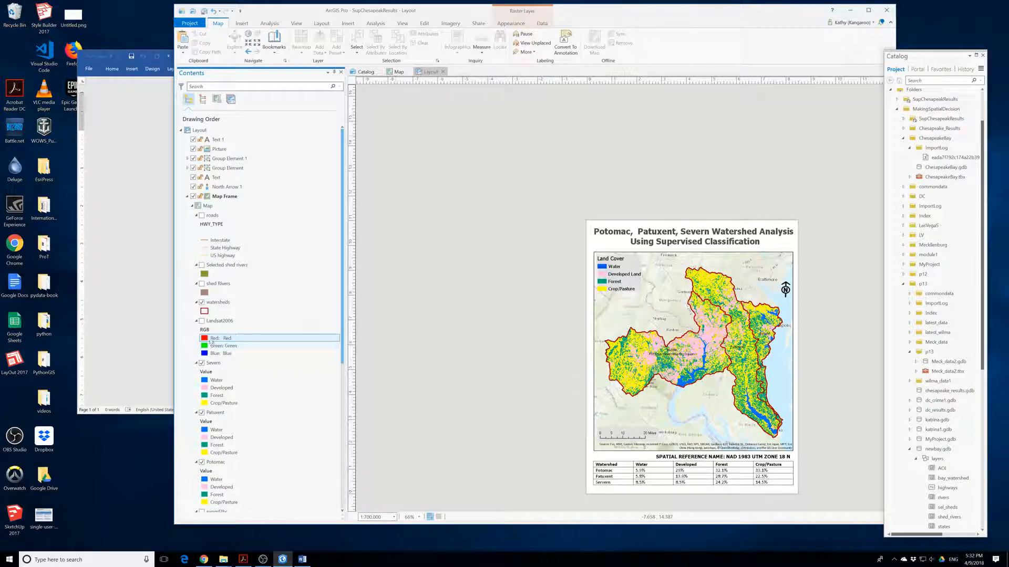
{"action": "left_click", "coordinate": [222, 304]}
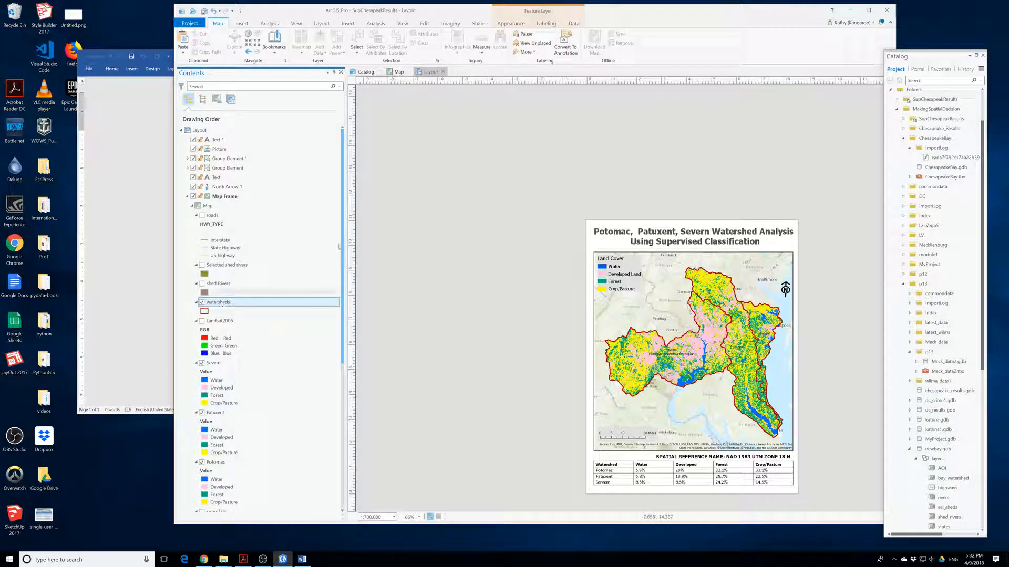
{"action": "left_click", "coordinate": [546, 24]}
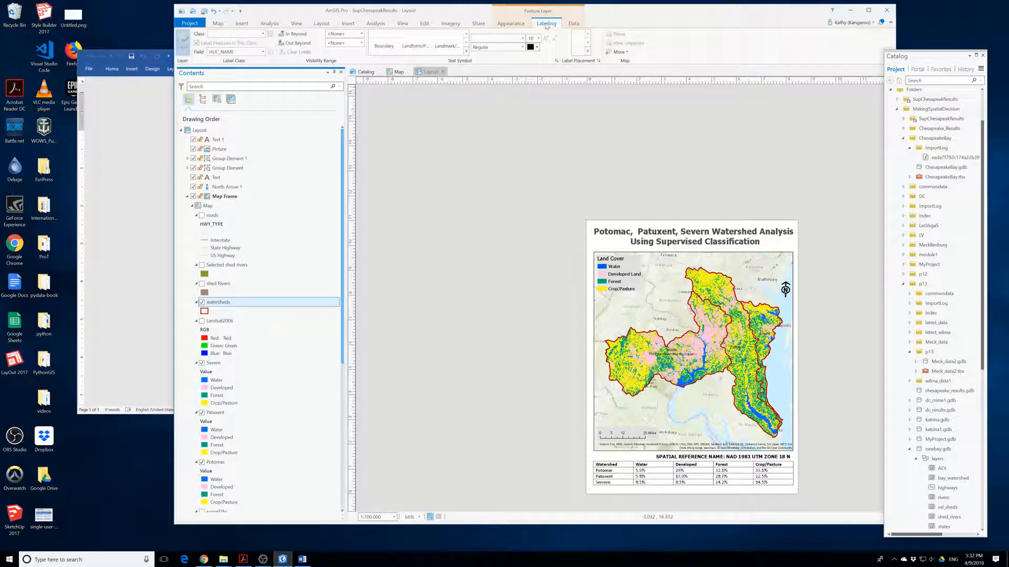
{"action": "left_click", "coordinate": [556, 61]}
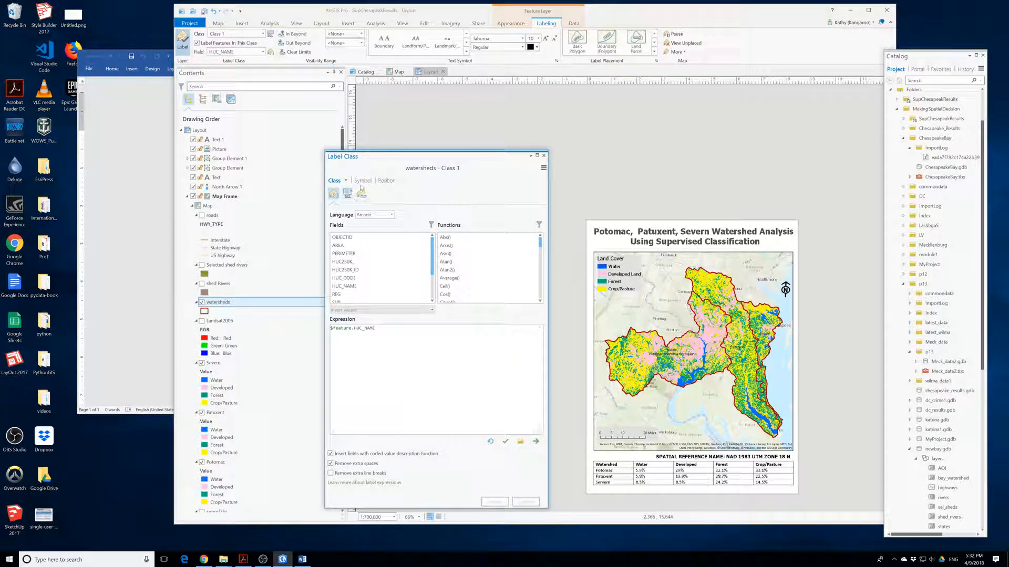
{"action": "left_click", "coordinate": [362, 180]}
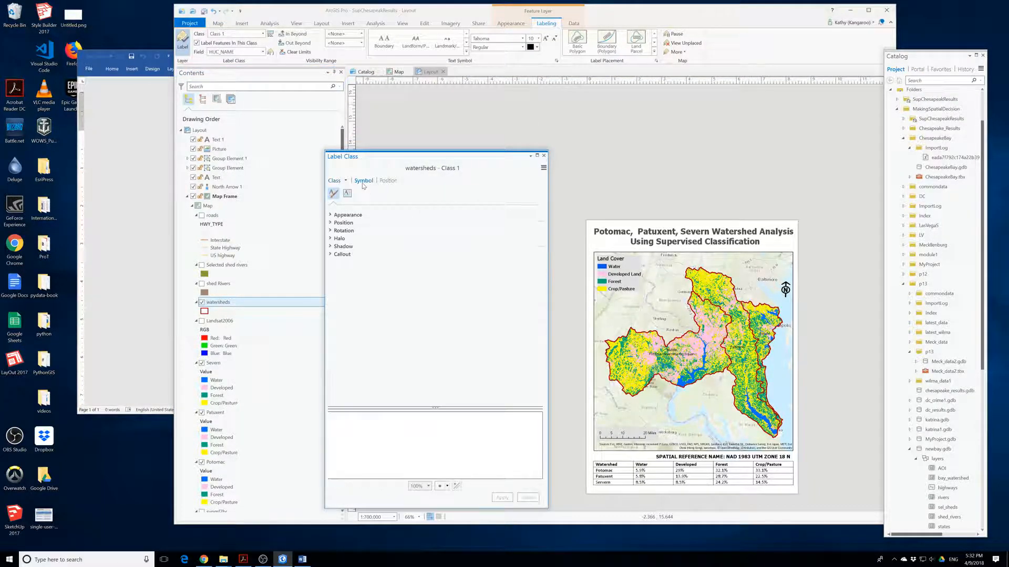
{"action": "left_click", "coordinate": [339, 239]}
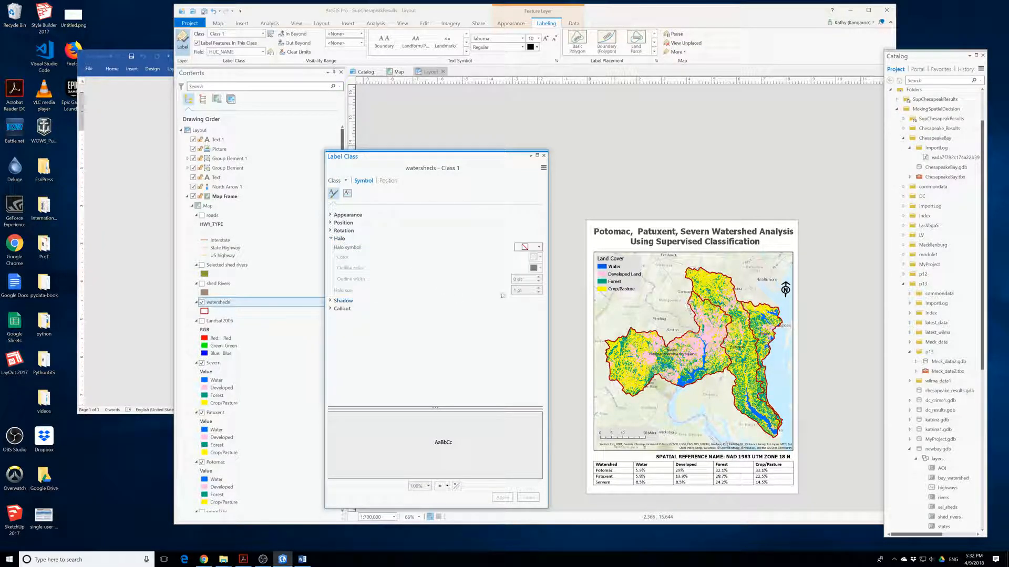
{"action": "left_click", "coordinate": [539, 247]}
{"action": "left_click", "coordinate": [524, 299]}
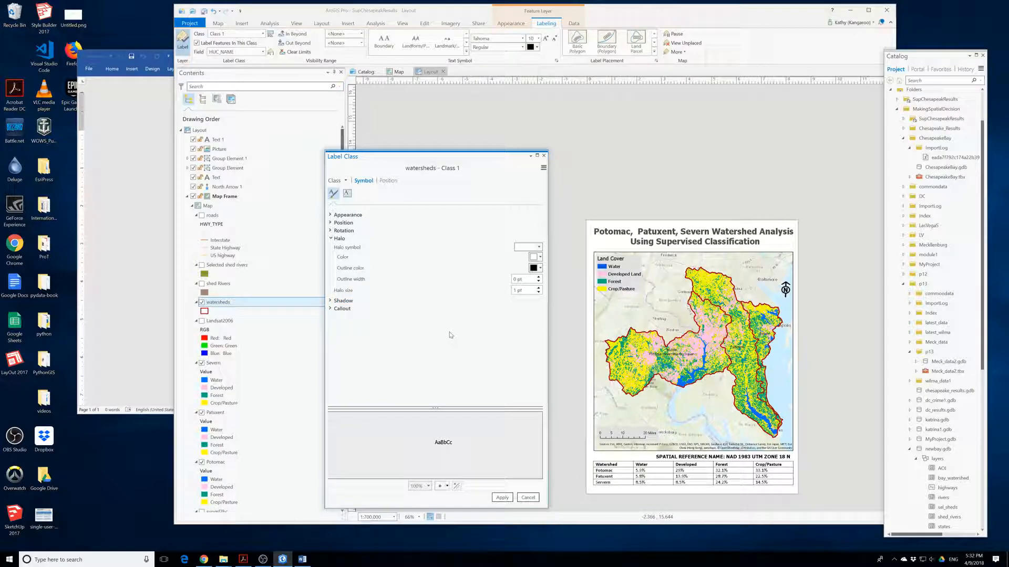
{"action": "left_click", "coordinate": [502, 498]}
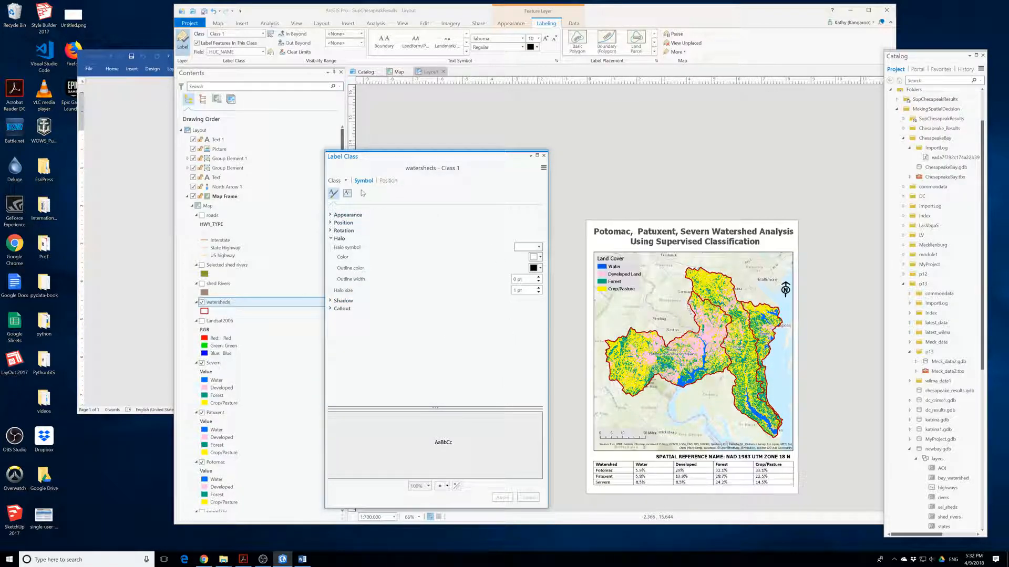
Set the watersheds label font size to 18 pt and apply it to the map.
{"action": "left_click", "coordinate": [351, 215]}
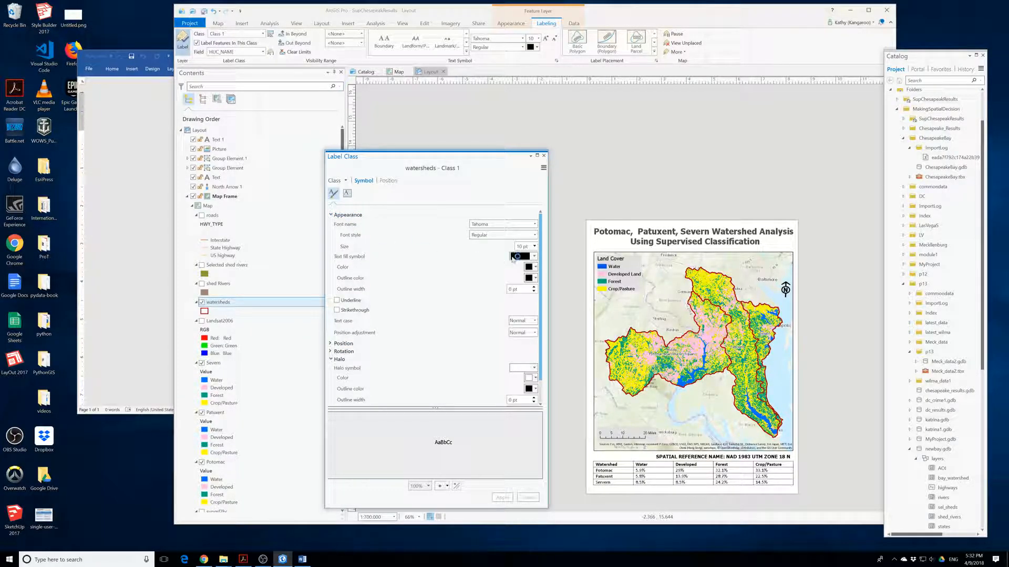
{"action": "left_click", "coordinate": [534, 237]}
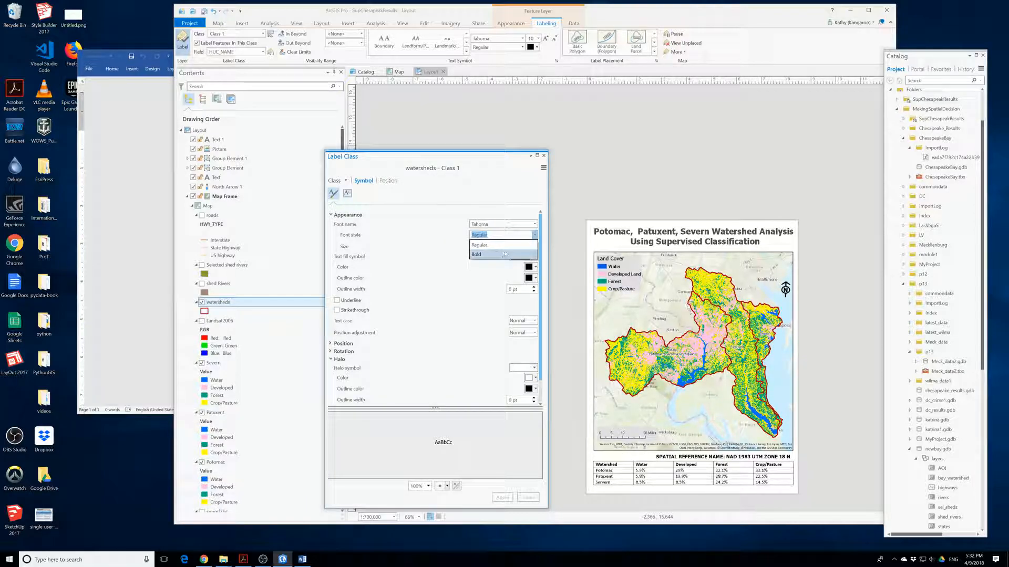
{"action": "left_click", "coordinate": [503, 246]}
{"action": "left_click", "coordinate": [535, 247]}
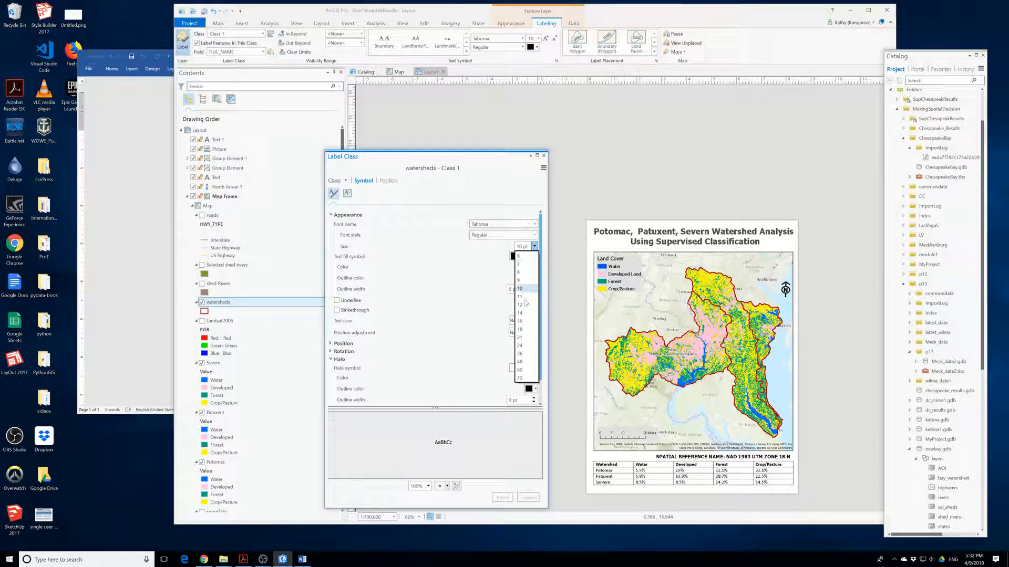
{"action": "left_click", "coordinate": [524, 332]}
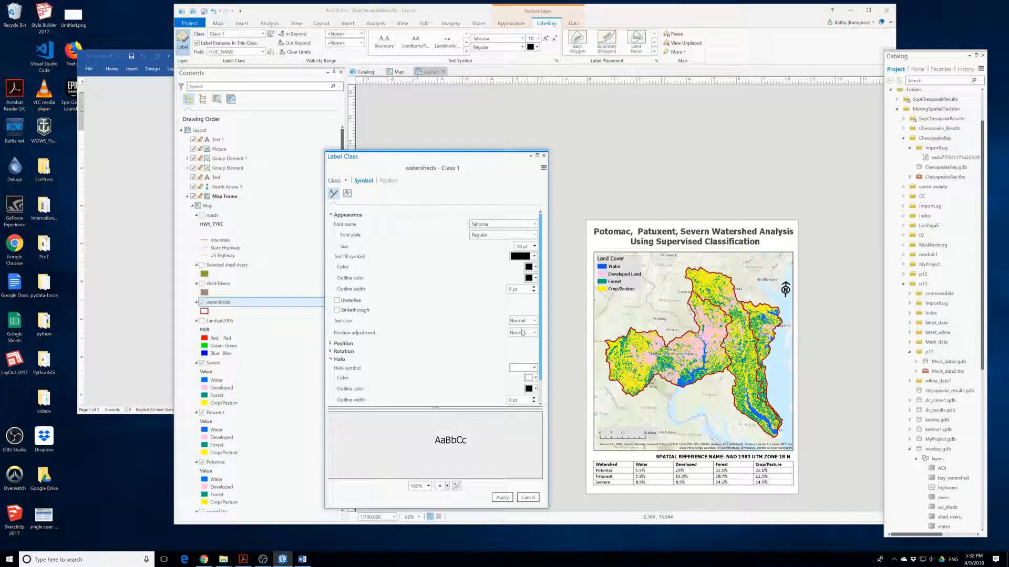
{"action": "left_click", "coordinate": [502, 497]}
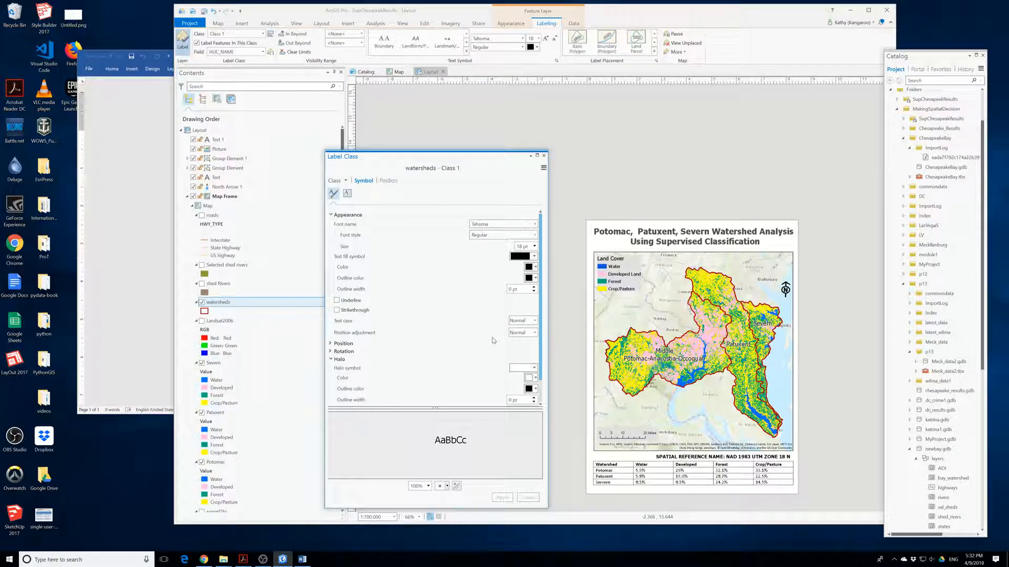
Apply the Bold font style to the watersheds labels.
{"action": "left_click", "coordinate": [535, 235]}
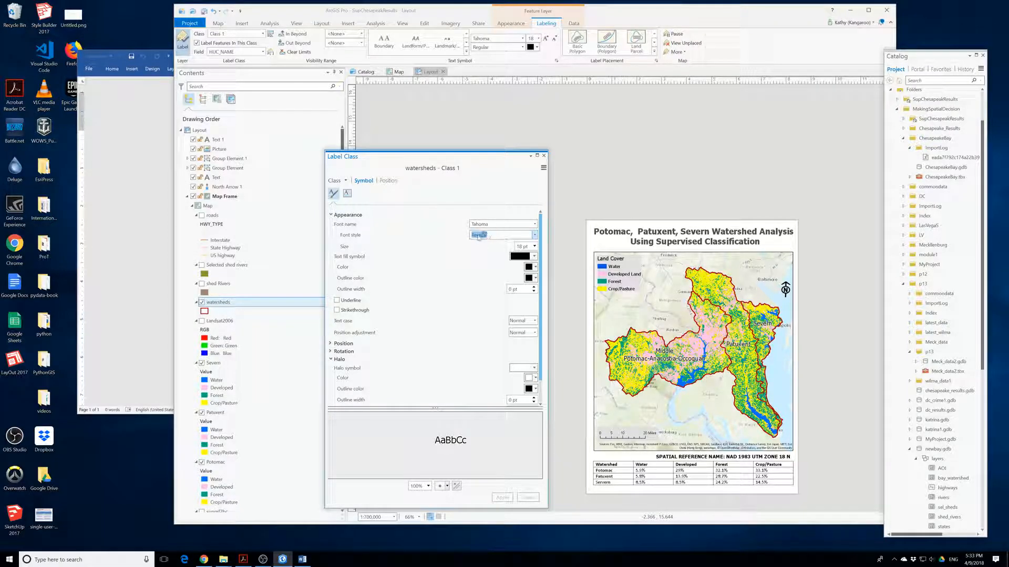
{"action": "left_click", "coordinate": [502, 257]}
{"action": "left_click", "coordinate": [224, 559]}
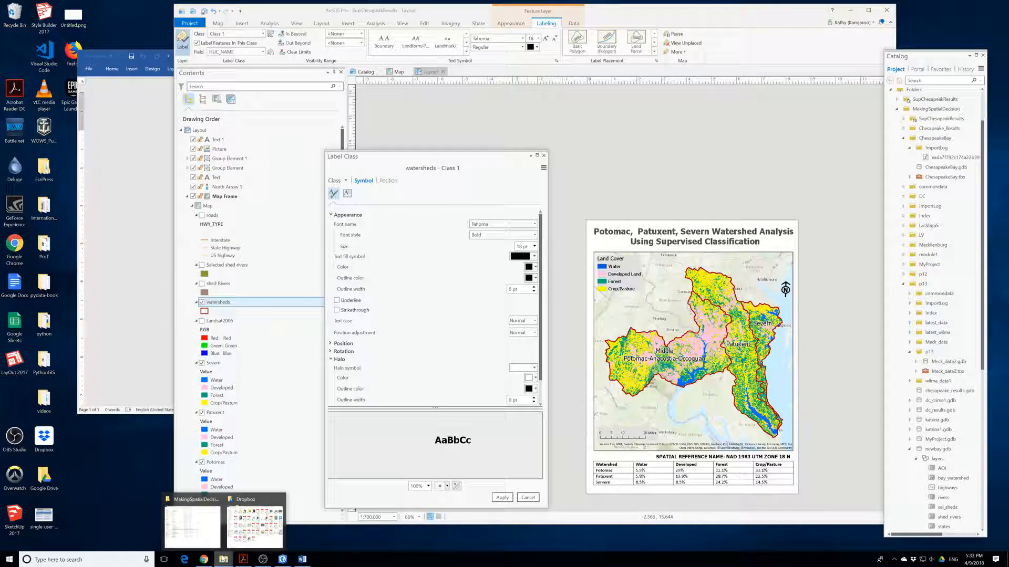
{"action": "left_click", "coordinate": [502, 497]}
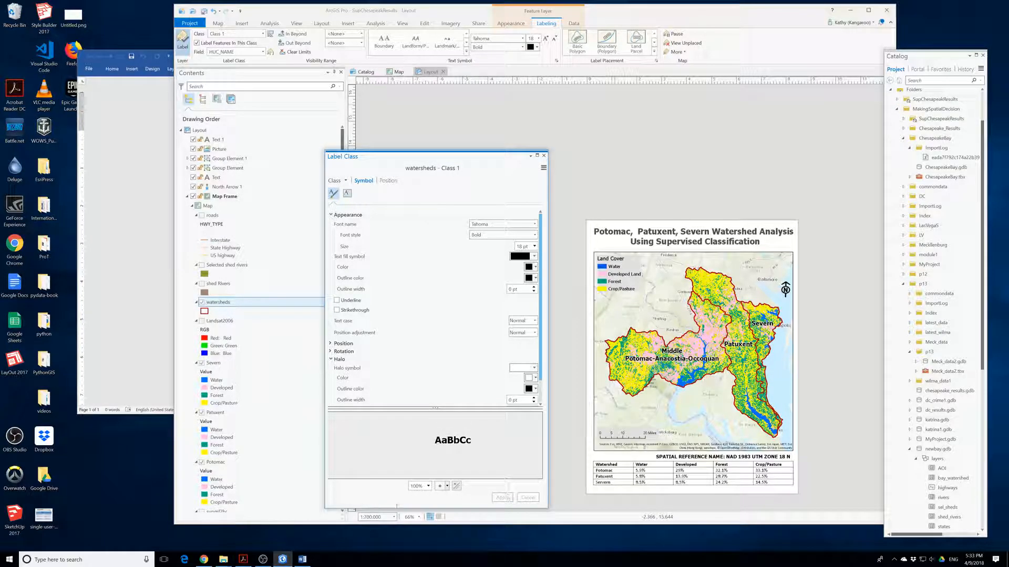
Open UnsupervisedClassification.jpg from the Dropbox folder in Photos and compare its watershed labels with the supervised layout.
{"action": "mouse_move", "coordinate": [281, 562]}
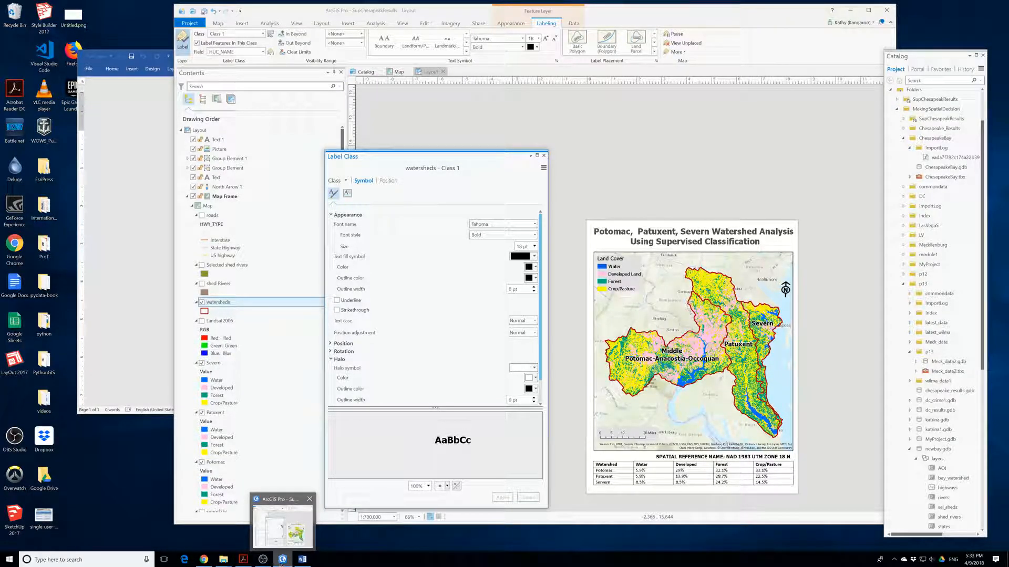
{"action": "left_click", "coordinate": [260, 520]}
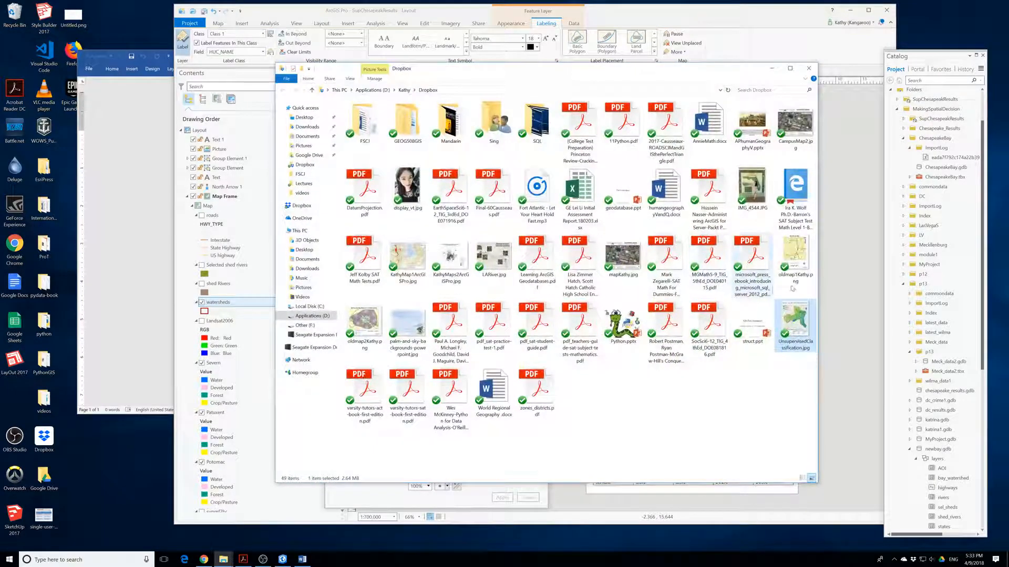
{"action": "double_click", "coordinate": [794, 318]}
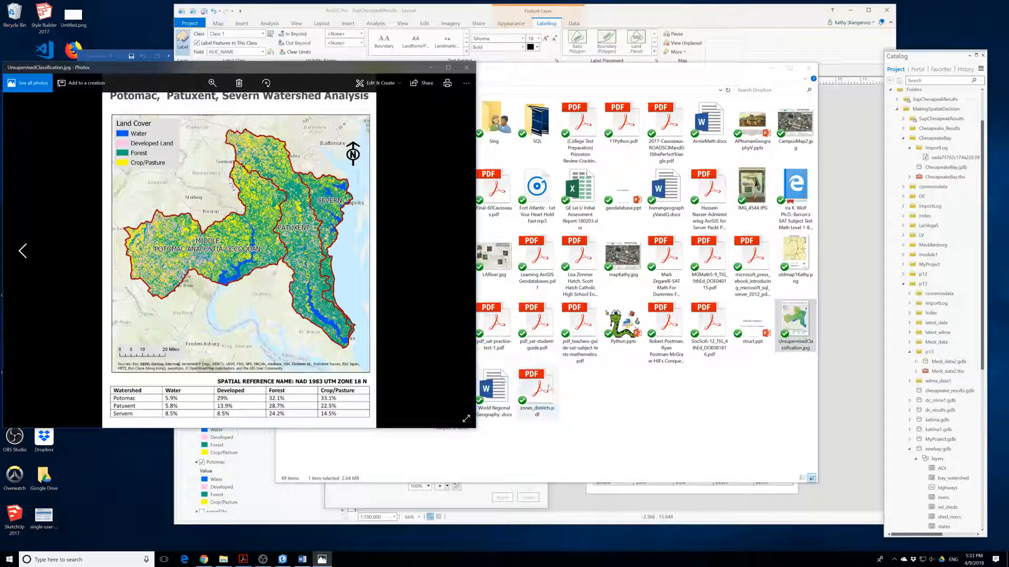
{"action": "left_click", "coordinate": [640, 503]}
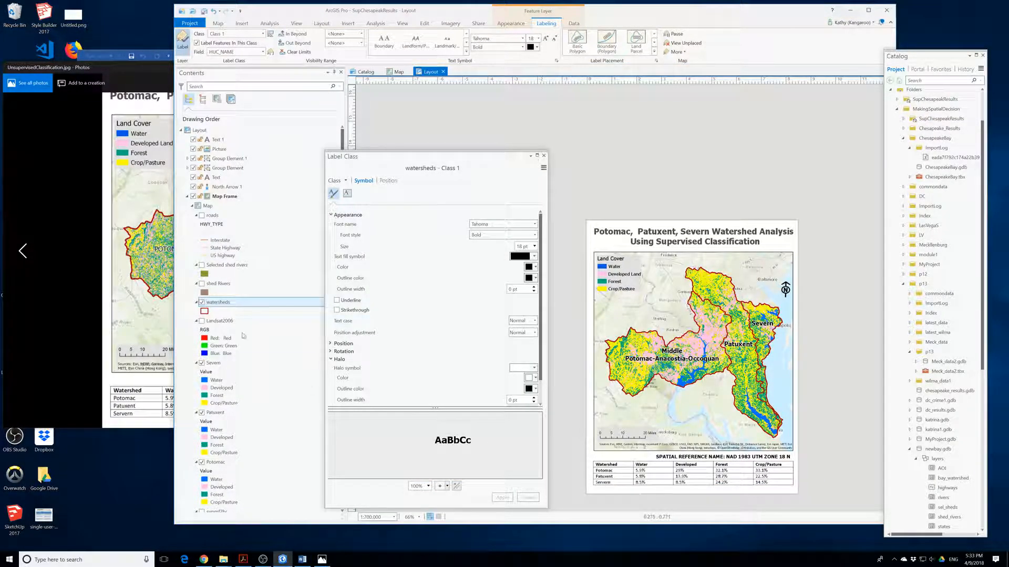
{"action": "left_click", "coordinate": [158, 233]}
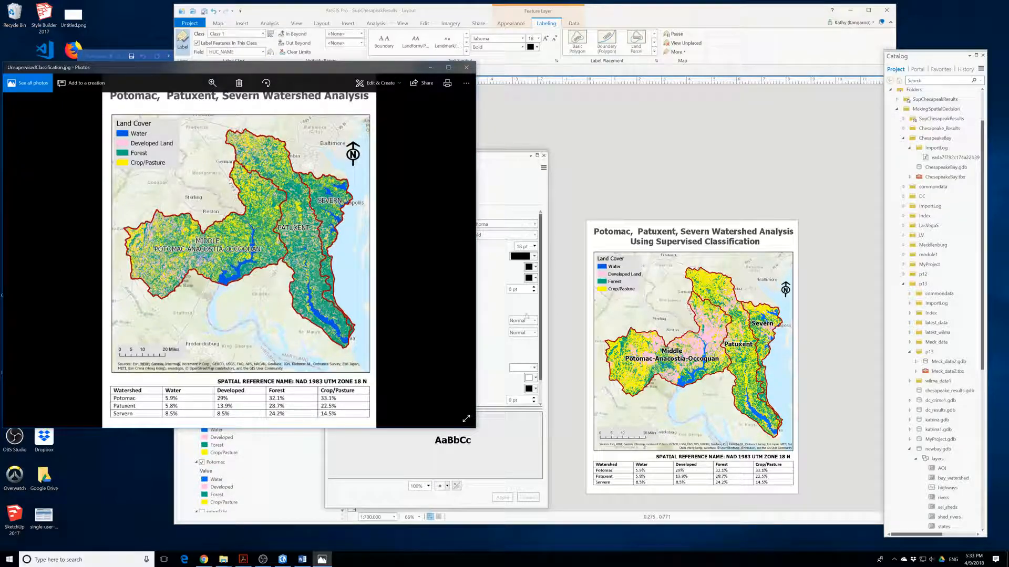
Set the watersheds label font style back to Regular and apply it.
{"action": "left_click", "coordinate": [509, 243]}
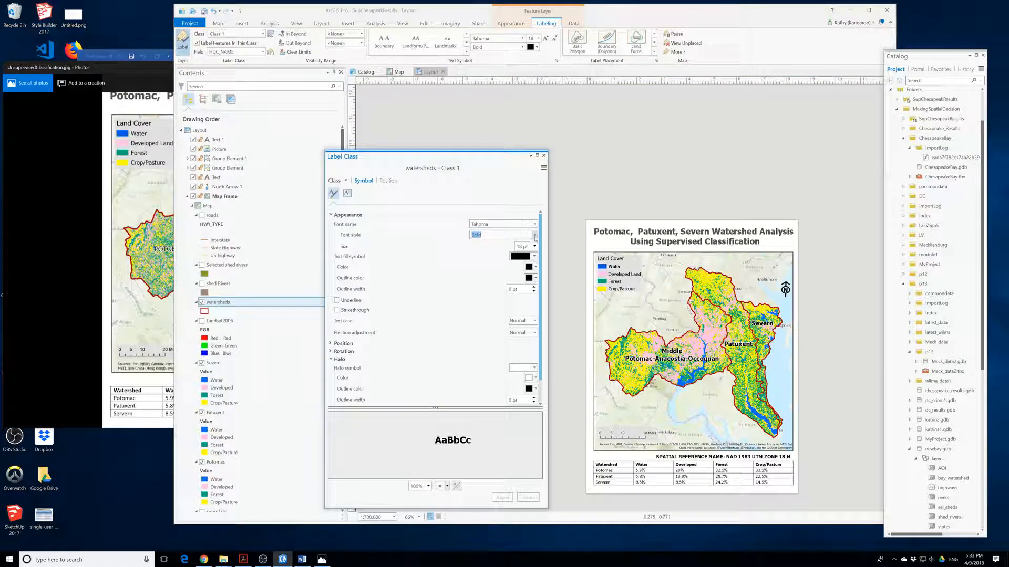
{"action": "left_click", "coordinate": [526, 236]}
{"action": "left_click", "coordinate": [479, 244]}
{"action": "left_click", "coordinate": [500, 497]}
Open the attribute table of the watersheds layer and close the label class settings.
{"action": "right_click", "coordinate": [220, 304]}
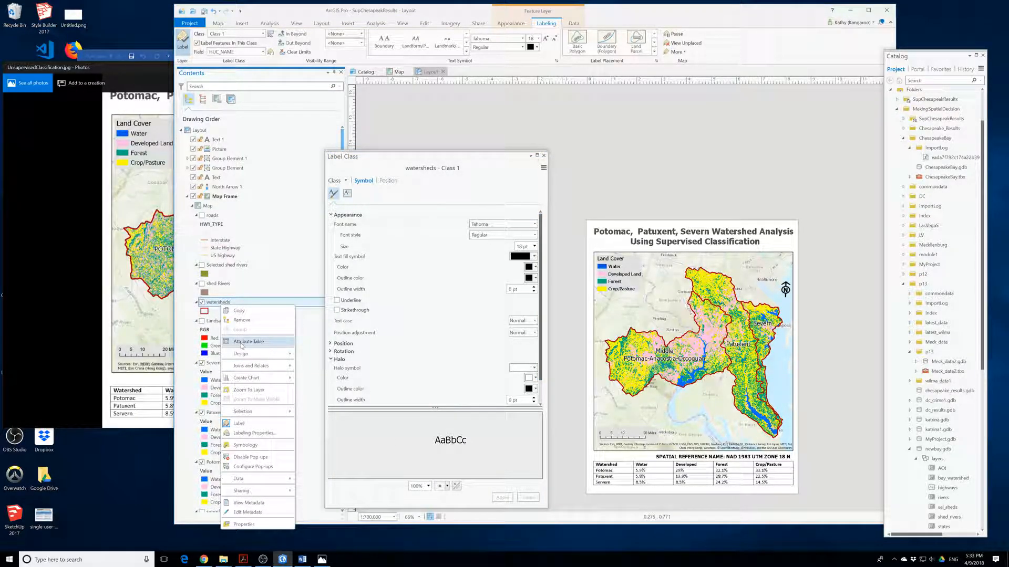
{"action": "left_click", "coordinate": [243, 342]}
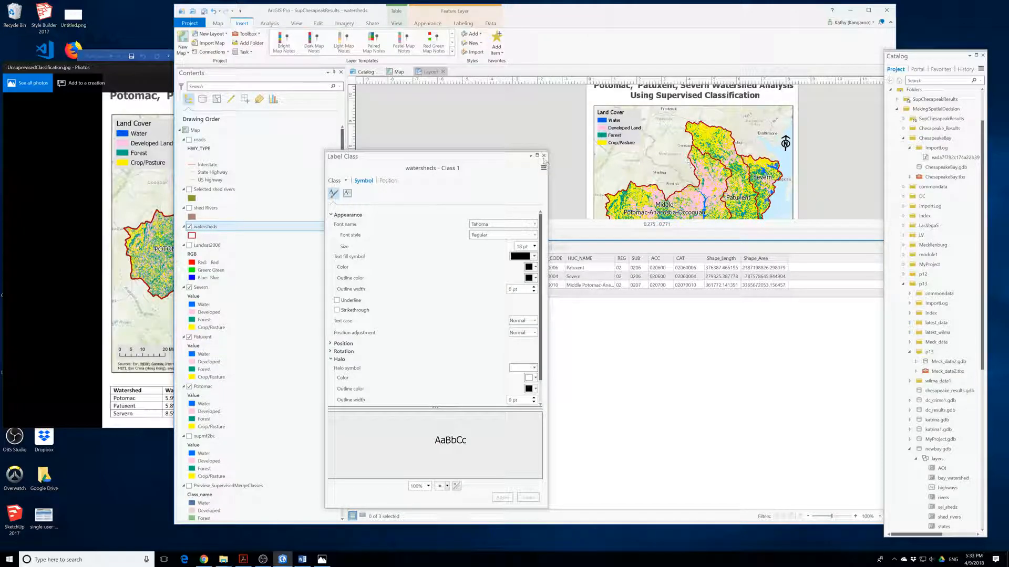
{"action": "left_click", "coordinate": [543, 155]}
{"action": "right_click", "coordinate": [446, 258]}
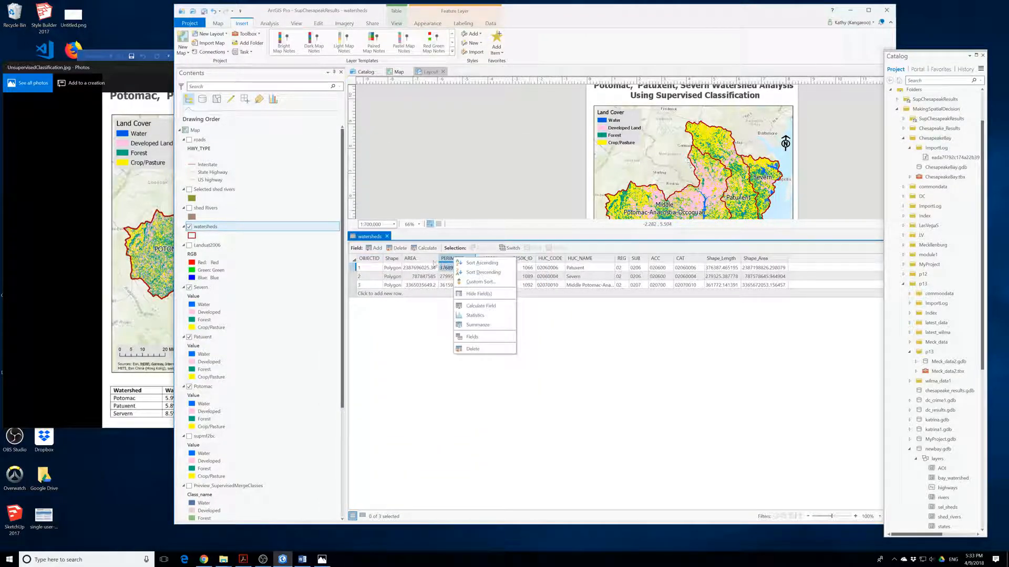
{"action": "left_click", "coordinate": [443, 265]}
Convert the watersheds' HUC_NAME values to uppercase using Calculate Field with !HUC_NAME!.upper(), and close the attribute table.
{"action": "right_click", "coordinate": [584, 260]}
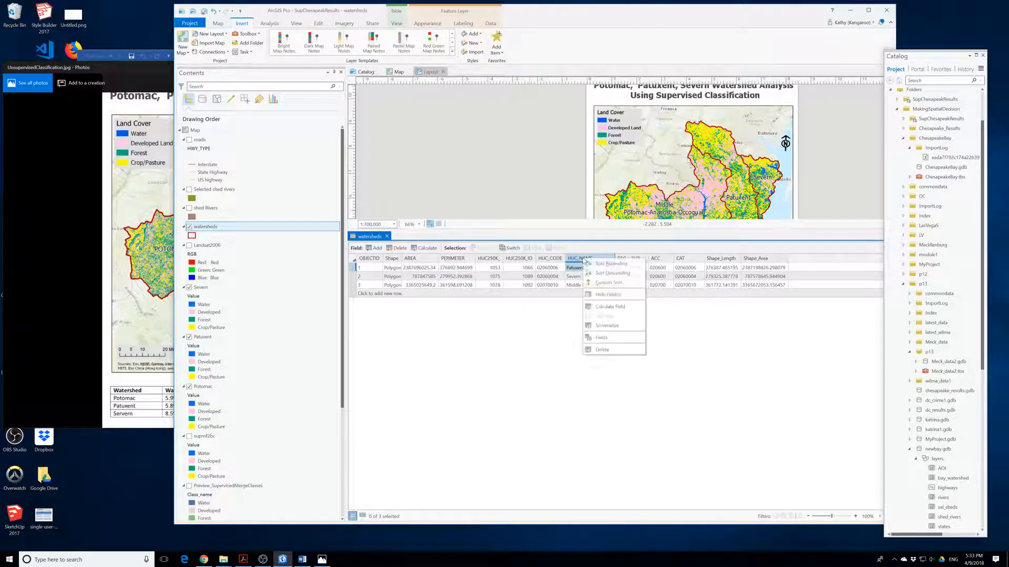
{"action": "left_click", "coordinate": [610, 307]}
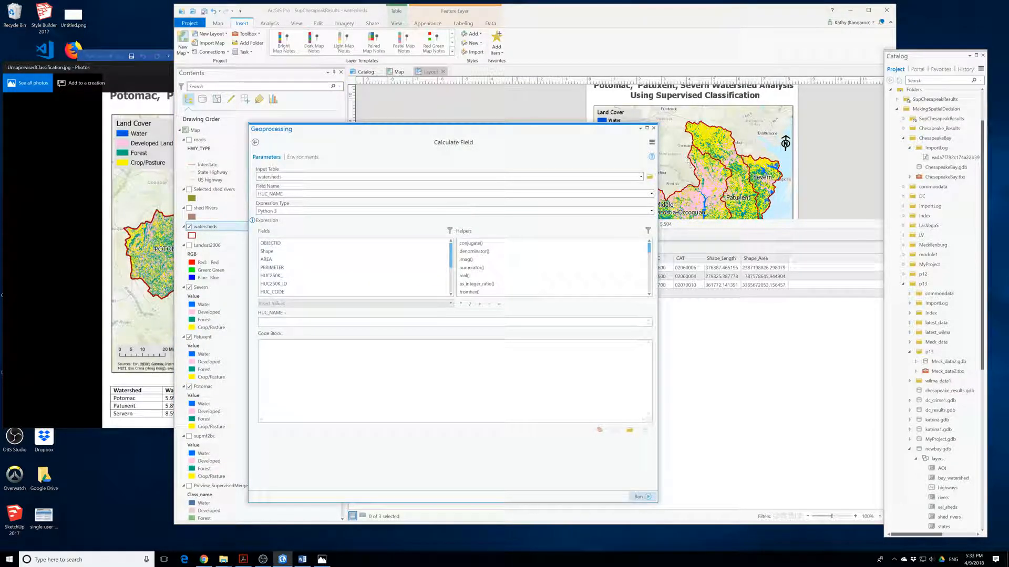
{"action": "scroll", "coordinate": [281, 284], "scroll_direction": "down", "scroll_amount": 3}
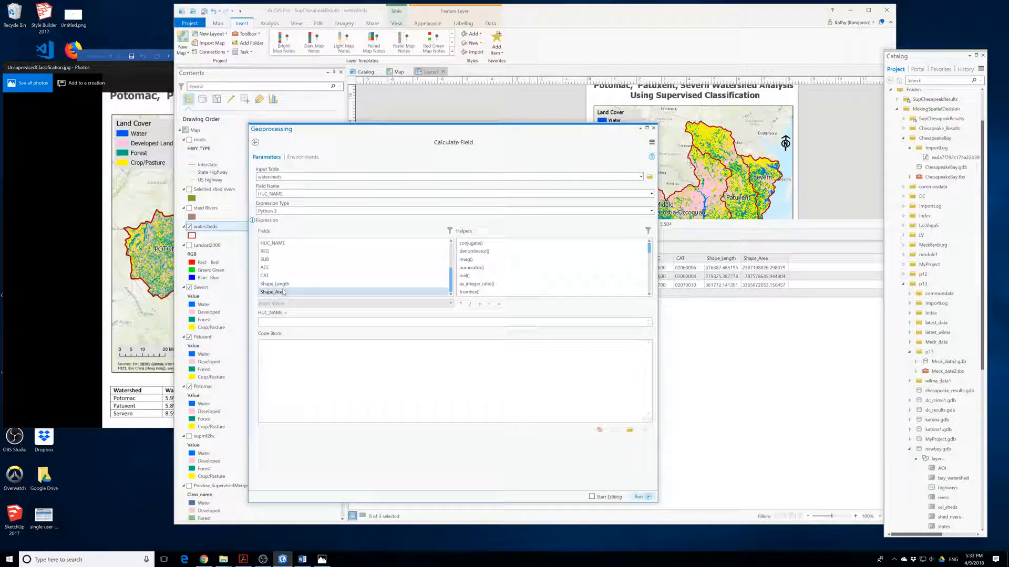
{"action": "double_click", "coordinate": [272, 243]}
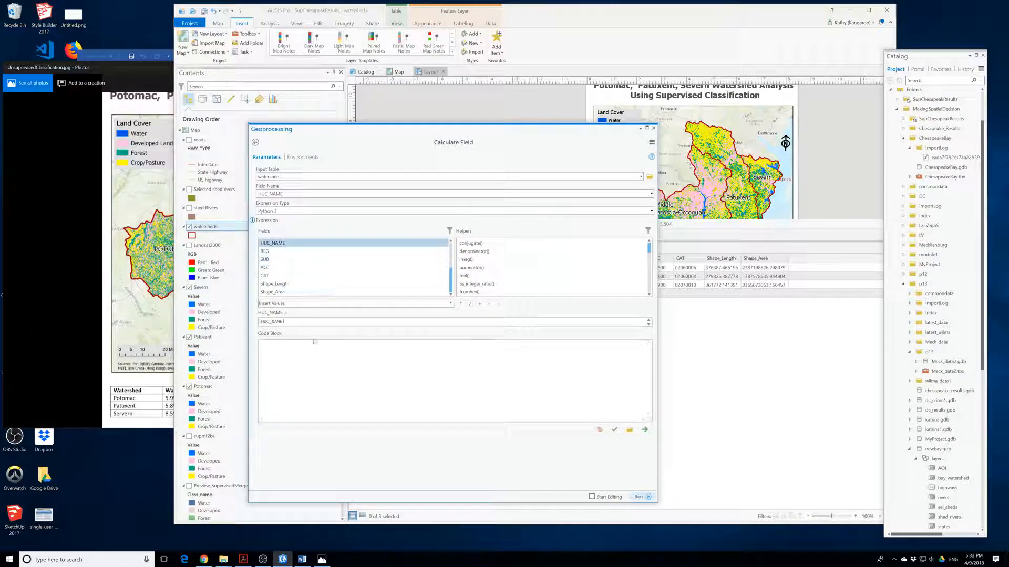
{"action": "left_click", "coordinate": [286, 321]}
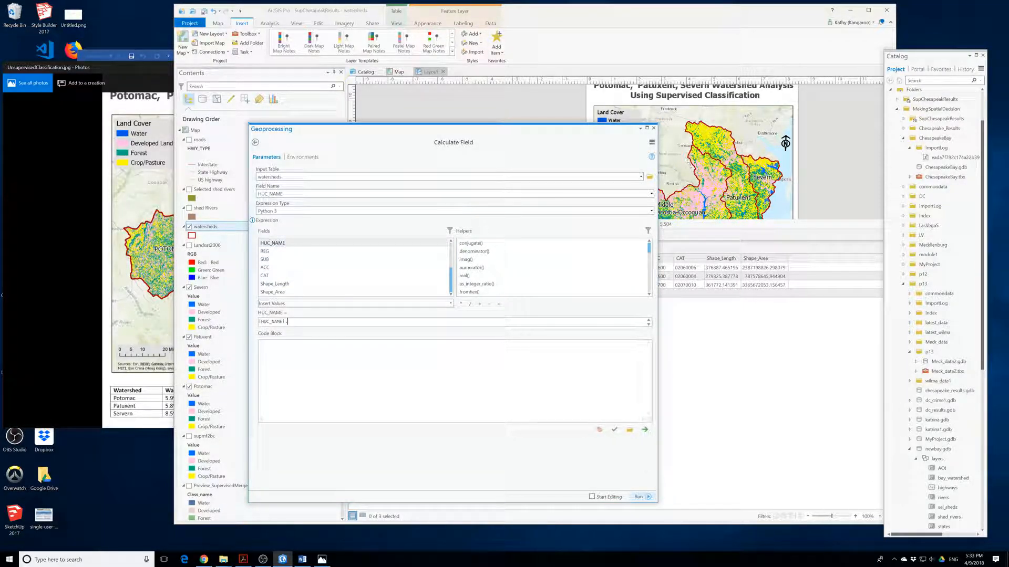
{"action": "type", "text": ".upper()"}
{"action": "left_click", "coordinate": [639, 497]}
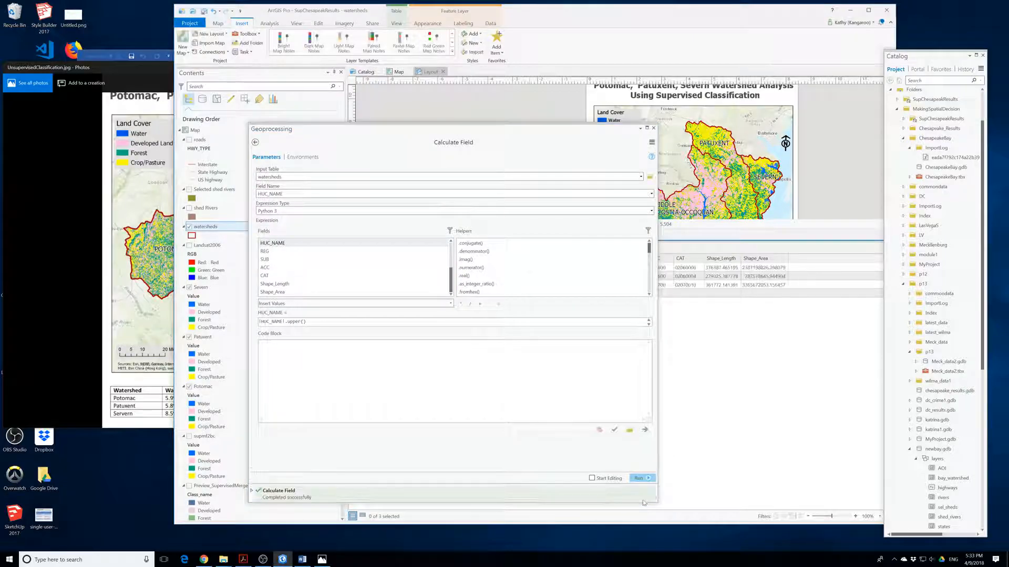
{"action": "left_click", "coordinate": [654, 128]}
{"action": "left_click", "coordinate": [740, 230]}
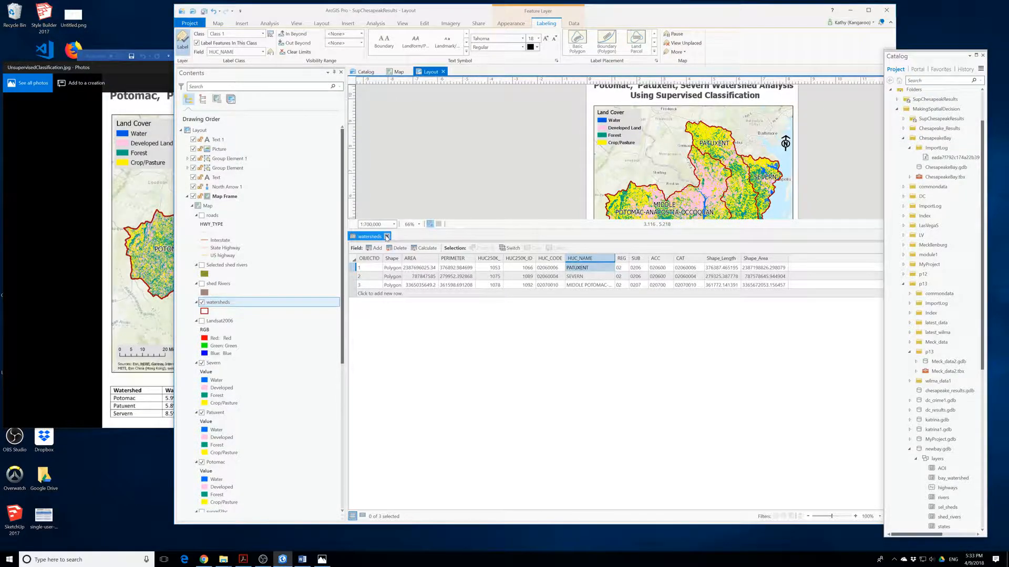
{"action": "left_click", "coordinate": [386, 238]}
Compare the watershed label text and positions in UnsupervisedClassification.jpg in Photos with the supervised layout.
{"action": "left_click", "coordinate": [159, 274]}
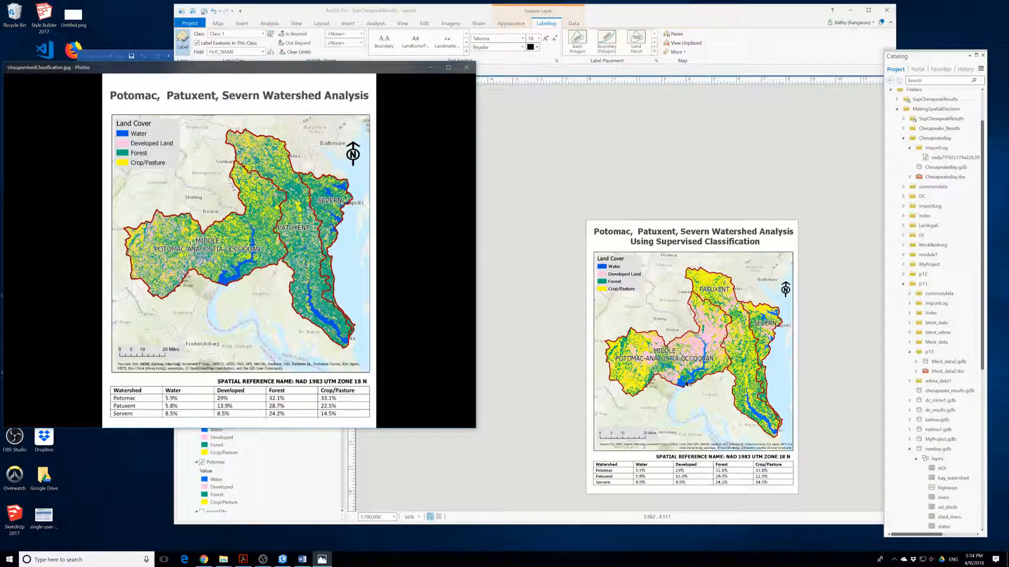
{"action": "left_click", "coordinate": [712, 293]}
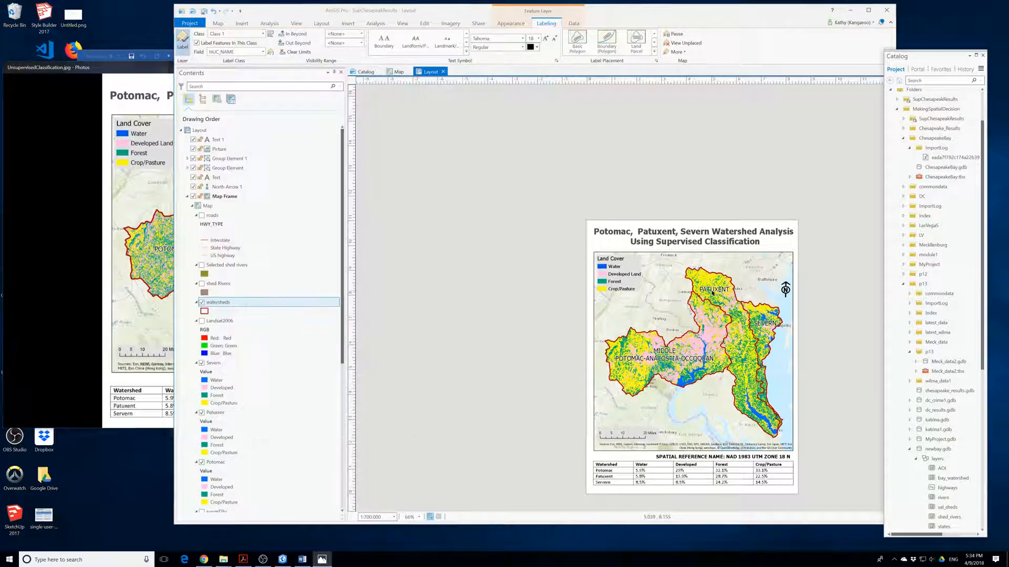
{"action": "left_click", "coordinate": [552, 340]}
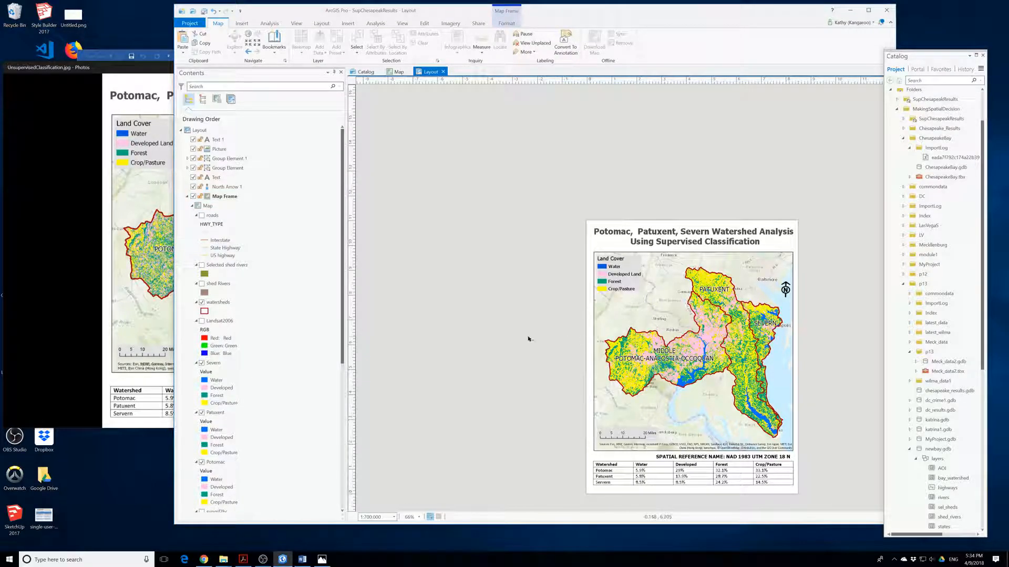
{"action": "left_click", "coordinate": [88, 255]}
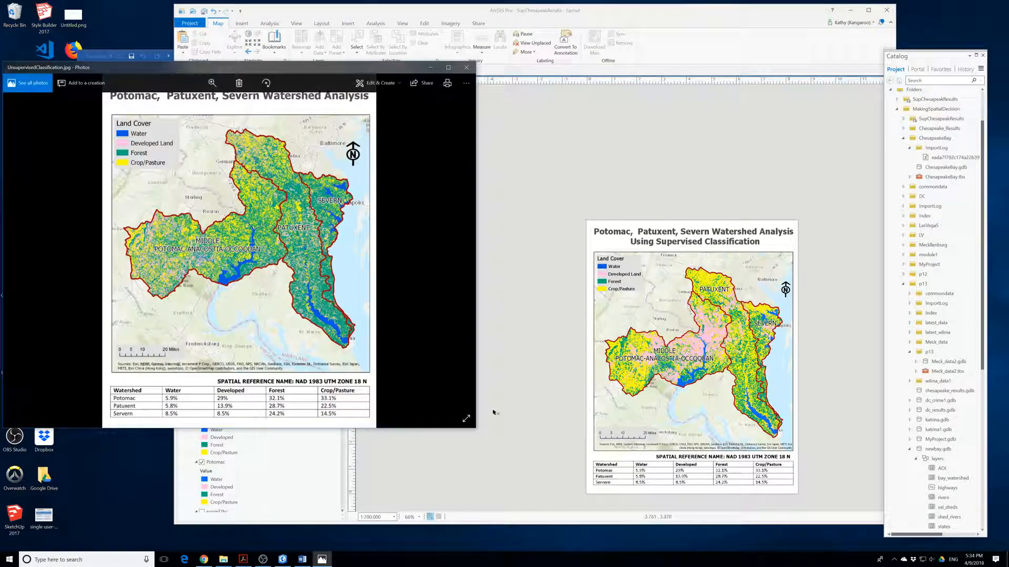
{"action": "left_click", "coordinate": [561, 294]}
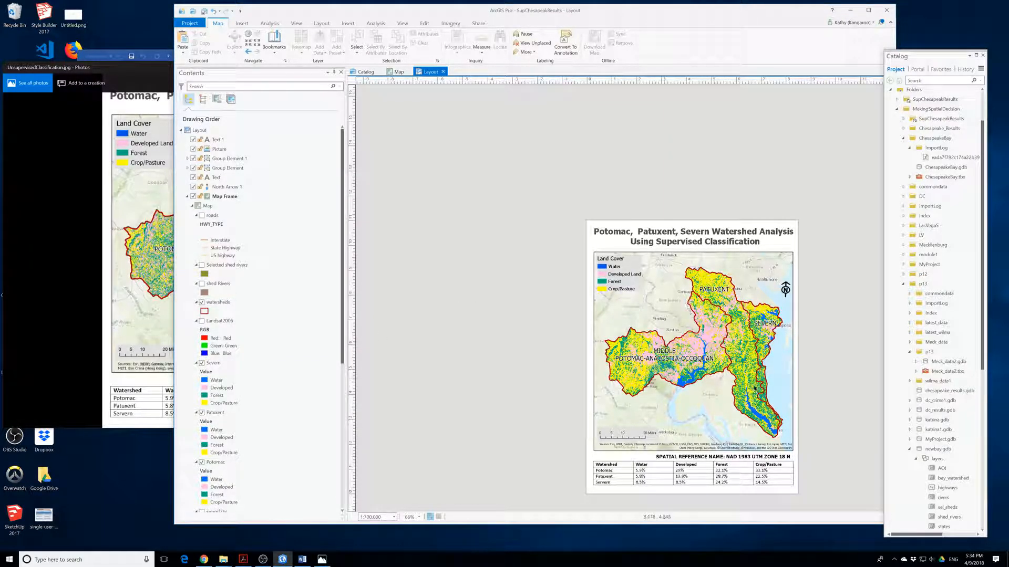
{"action": "left_click", "coordinate": [739, 346]}
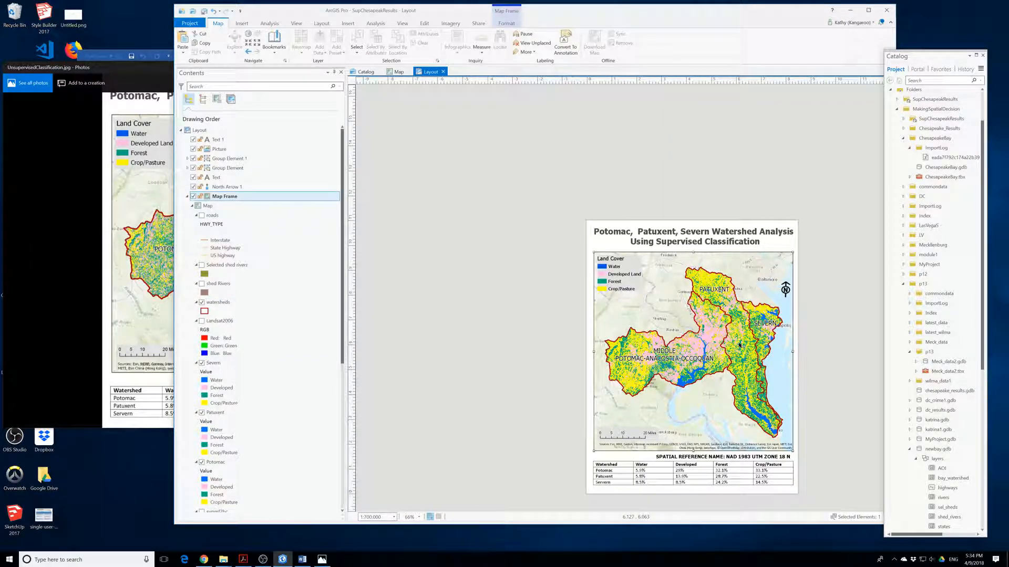
{"action": "key", "text": "alt+Tab"}
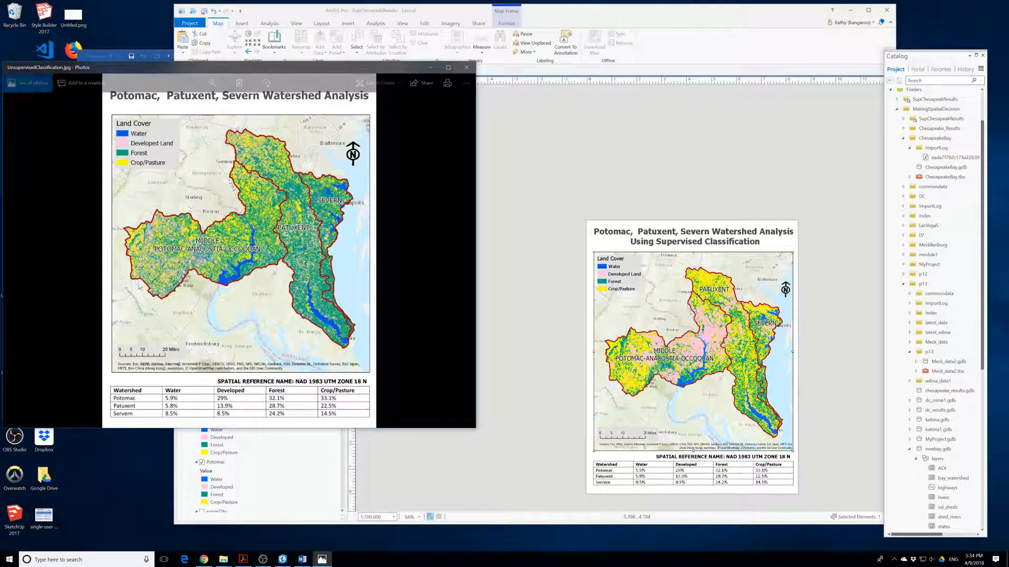
{"action": "left_click", "coordinate": [569, 361]}
Set the watersheds label placement to Land parcel placement in the labeling properties and close them.
{"action": "left_click", "coordinate": [217, 303]}
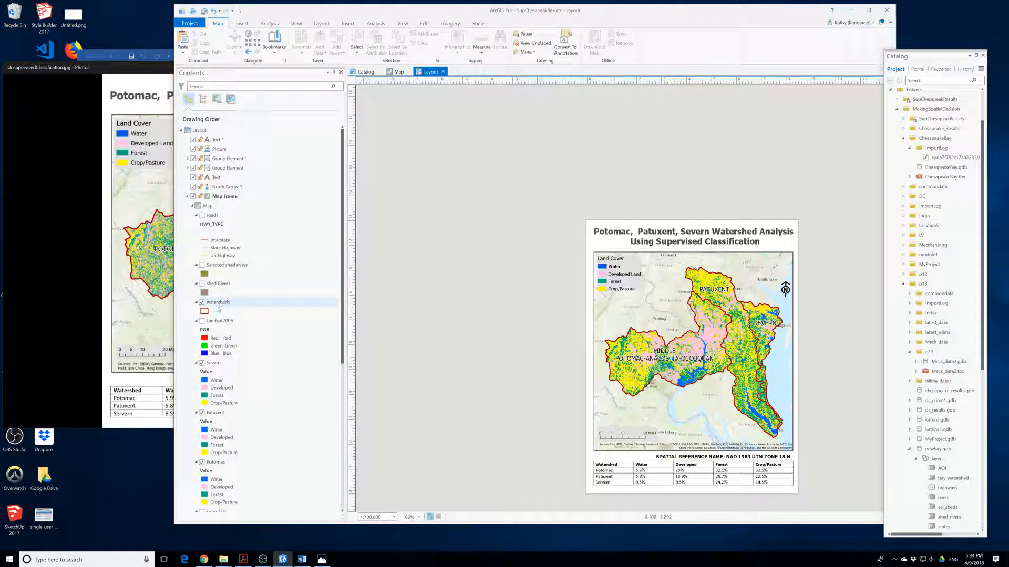
{"action": "right_click", "coordinate": [217, 306]}
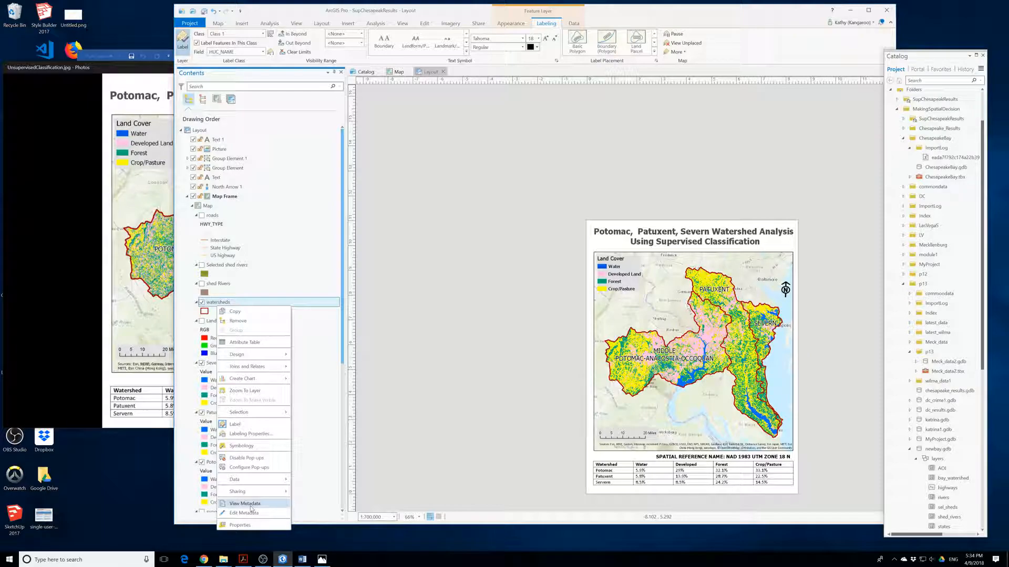
{"action": "left_click", "coordinate": [246, 433]}
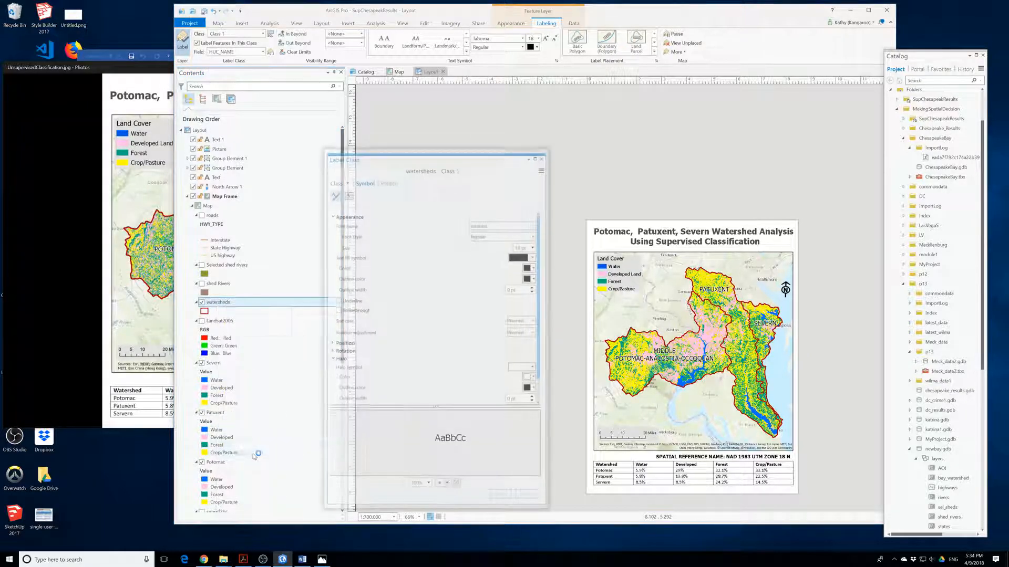
{"action": "left_click", "coordinate": [347, 194]}
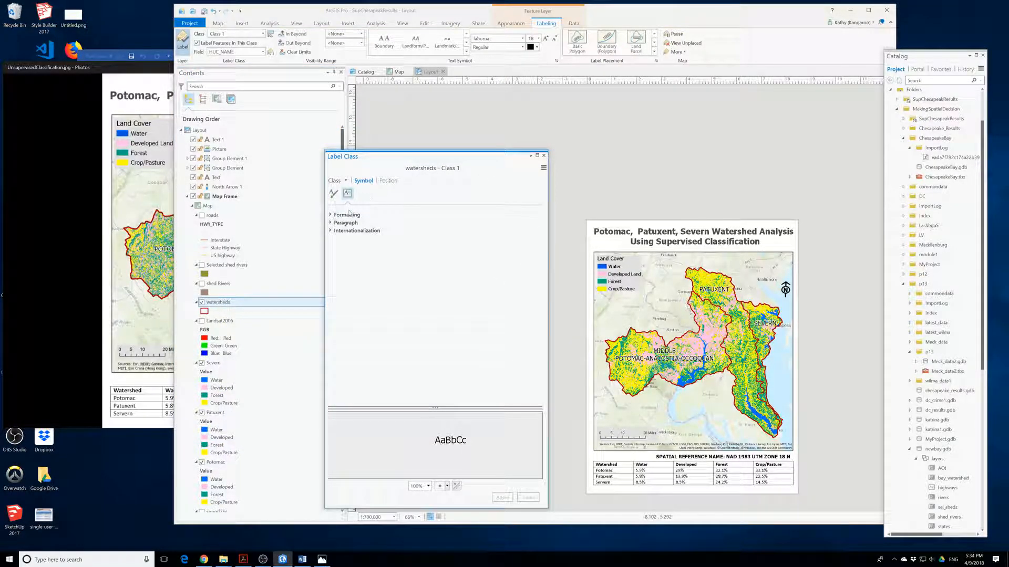
{"action": "left_click", "coordinate": [347, 215]}
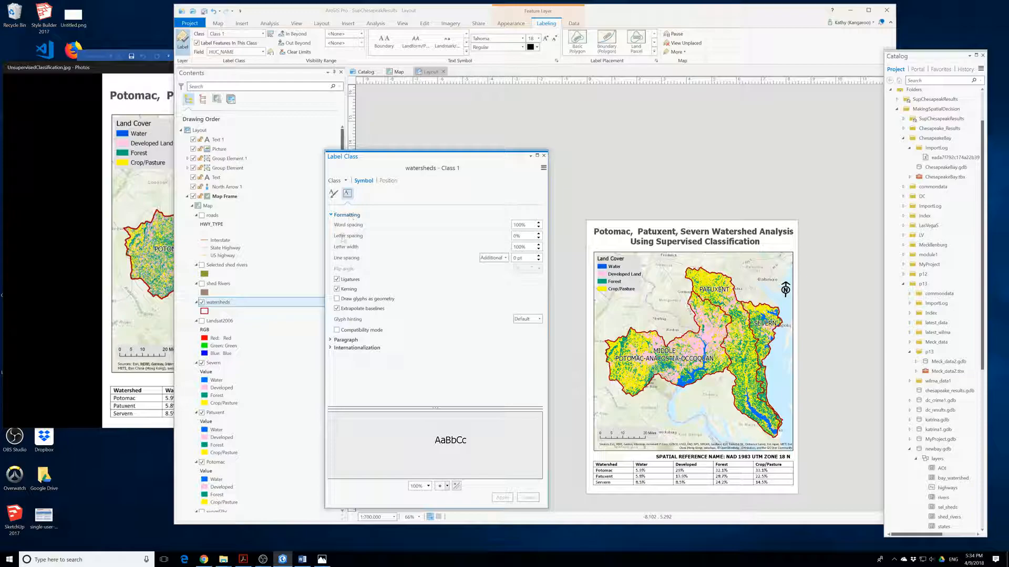
{"action": "left_click", "coordinate": [389, 181]}
{"action": "left_click", "coordinate": [348, 213]}
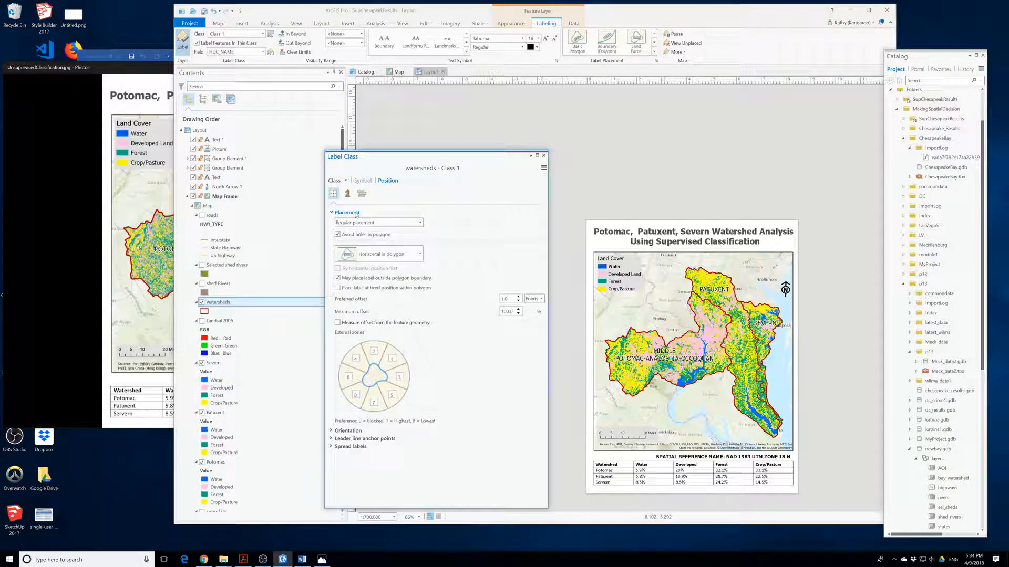
{"action": "left_click", "coordinate": [398, 224]}
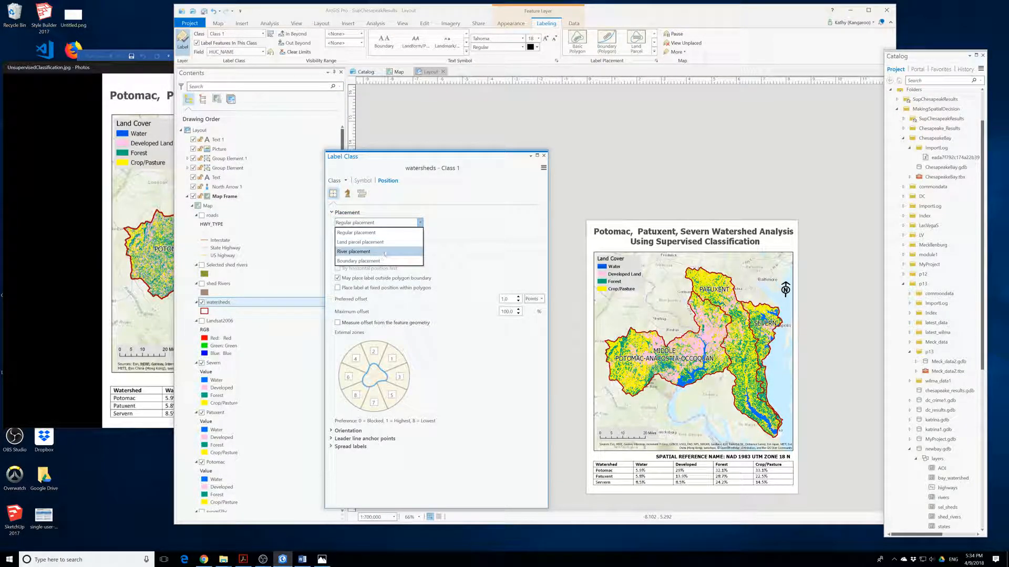
{"action": "left_click", "coordinate": [384, 242]}
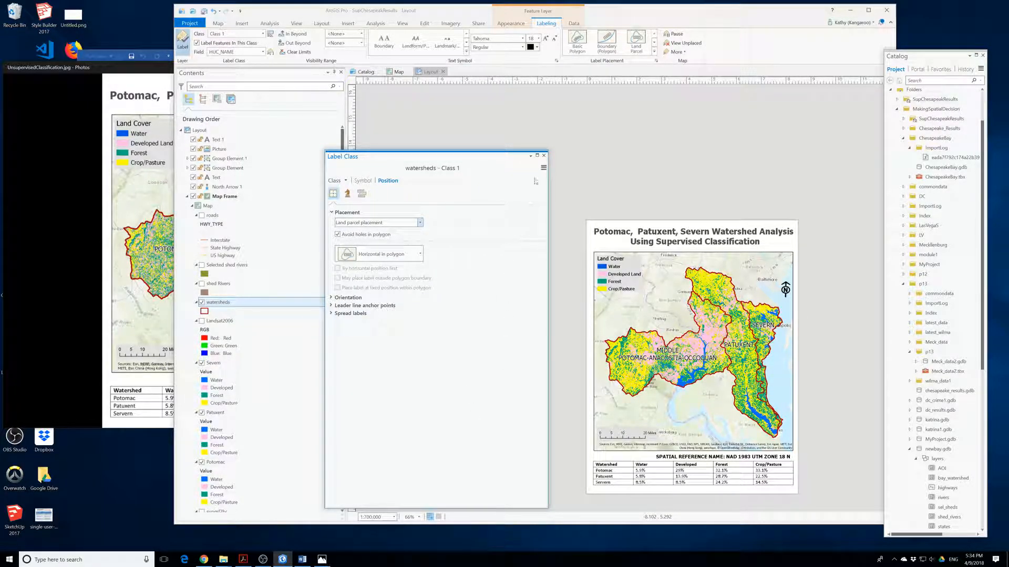
{"action": "left_click", "coordinate": [543, 156]}
Check the legend in UnsupervisedClassification.jpg and enlarge the Land Cover legend slightly in the supervised layout.
{"action": "key", "text": "alt+Tab"}
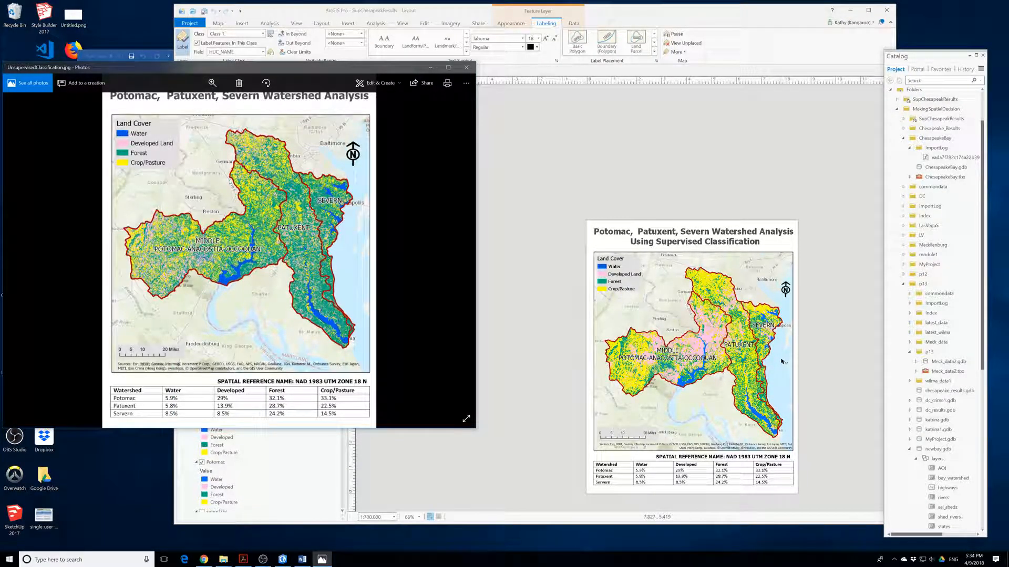
{"action": "left_click", "coordinate": [611, 295]}
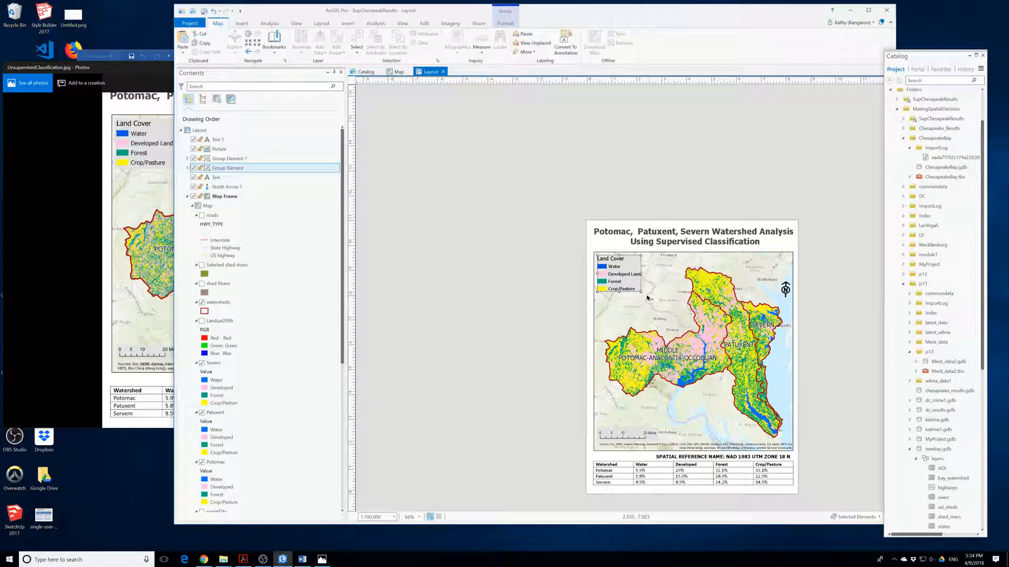
{"action": "left_click_drag", "start_coordinate": [642, 291], "coordinate": [649, 298]}
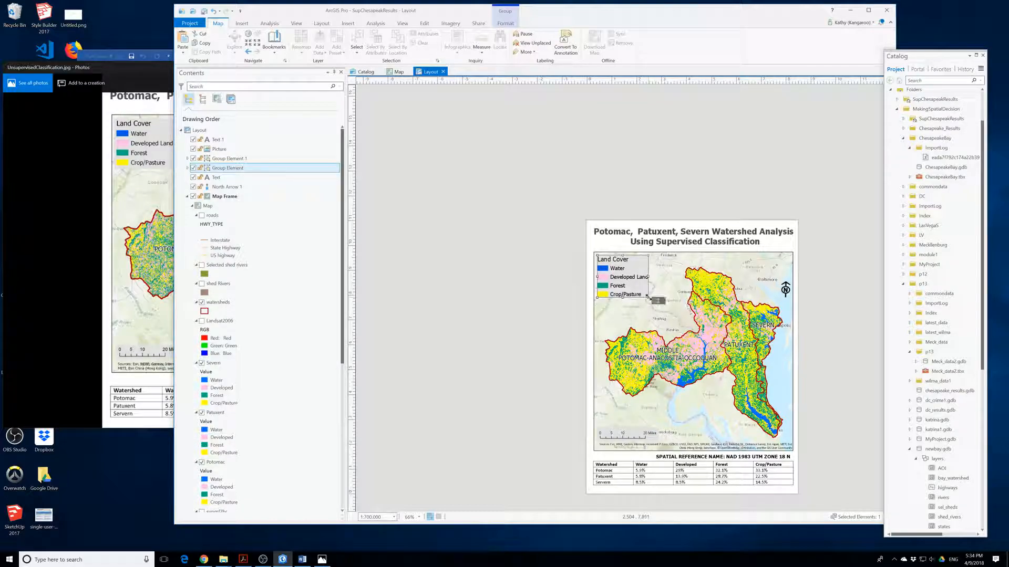
{"action": "left_click", "coordinate": [548, 262]}
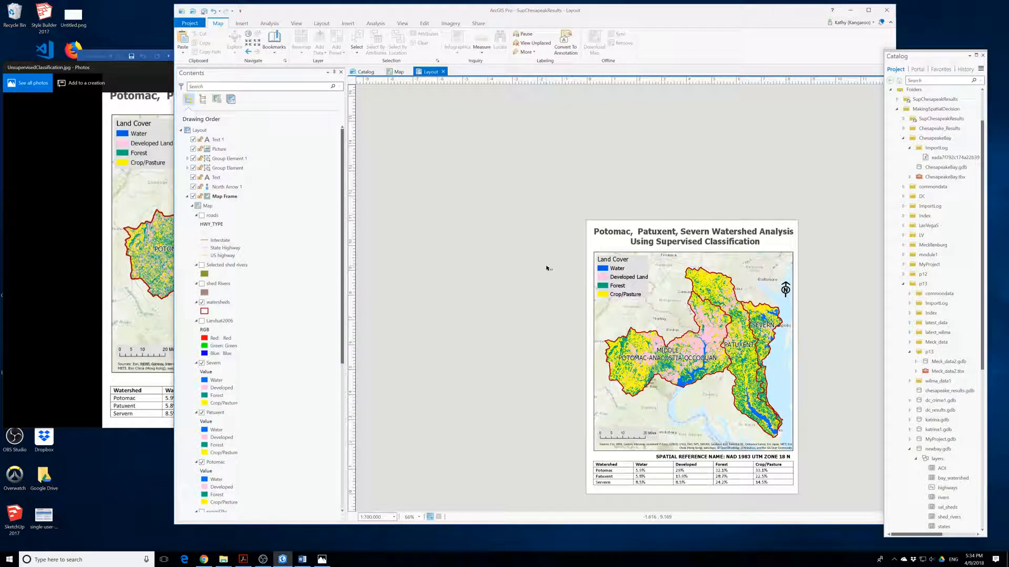
{"action": "left_click", "coordinate": [629, 433]}
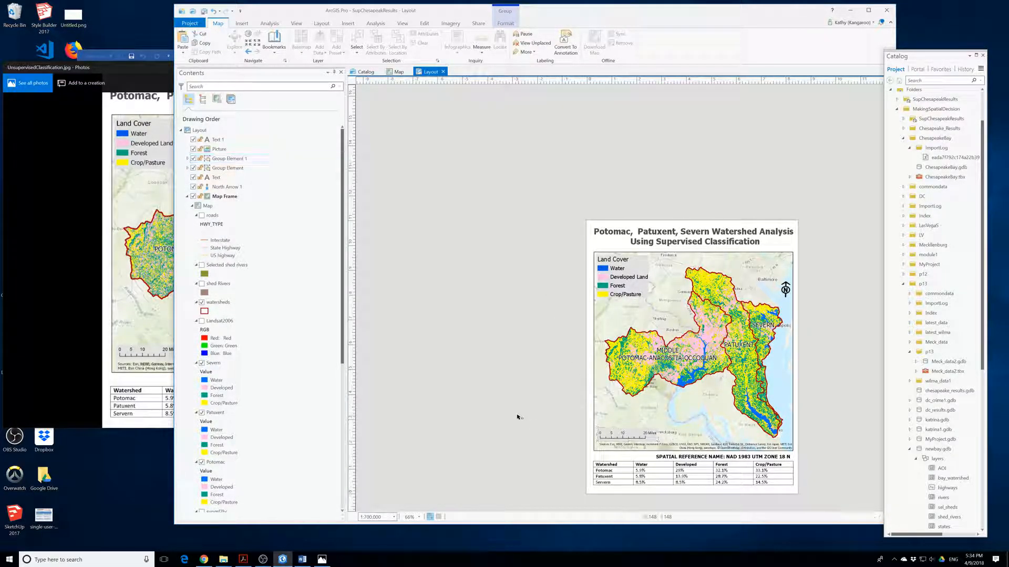
{"action": "left_click", "coordinate": [478, 376]}
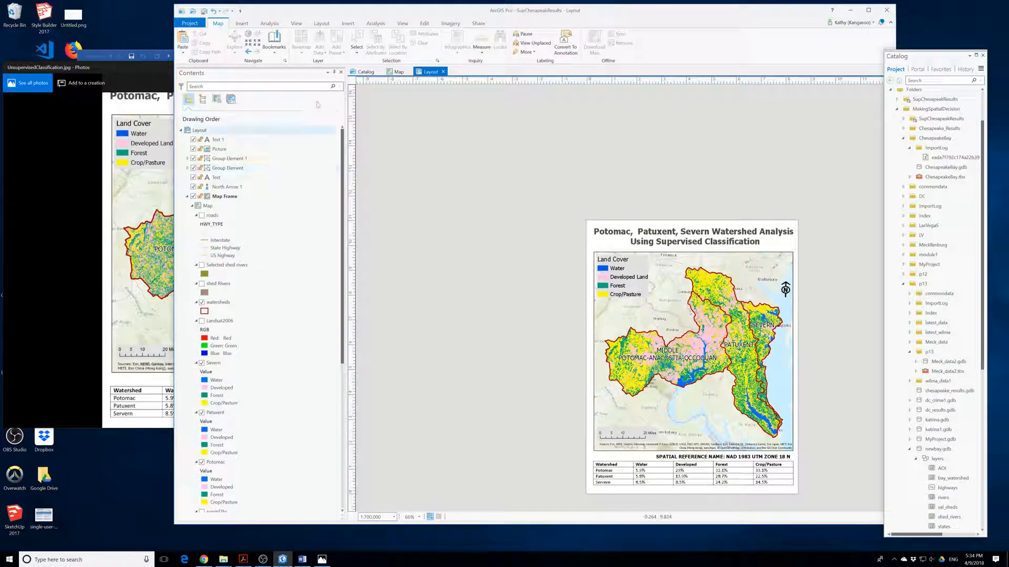
Select the layout and save the project.
{"action": "left_click", "coordinate": [241, 23]}
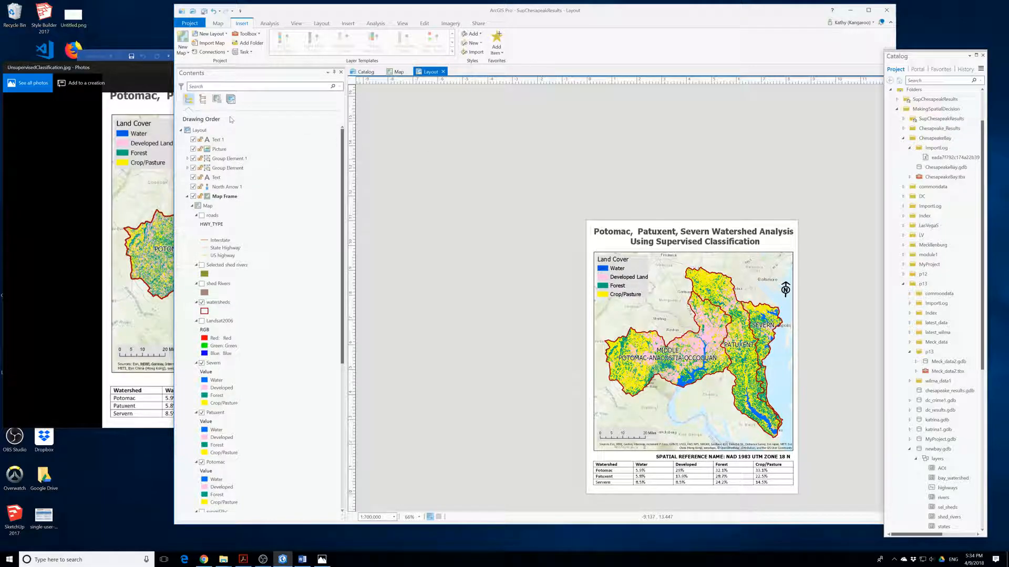
{"action": "left_click", "coordinate": [207, 123]}
{"action": "left_click", "coordinate": [203, 130]}
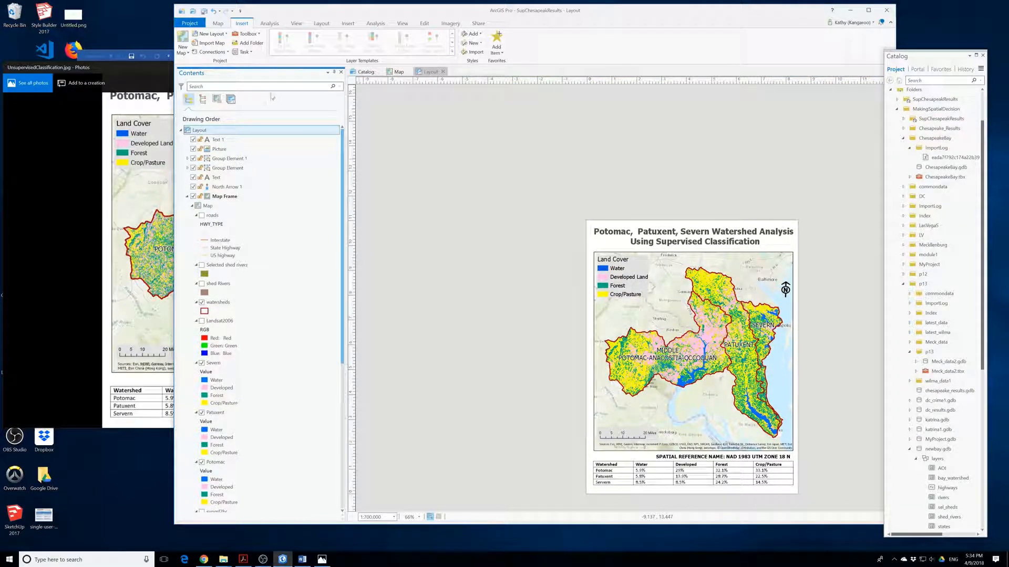
{"action": "left_click", "coordinate": [205, 11]}
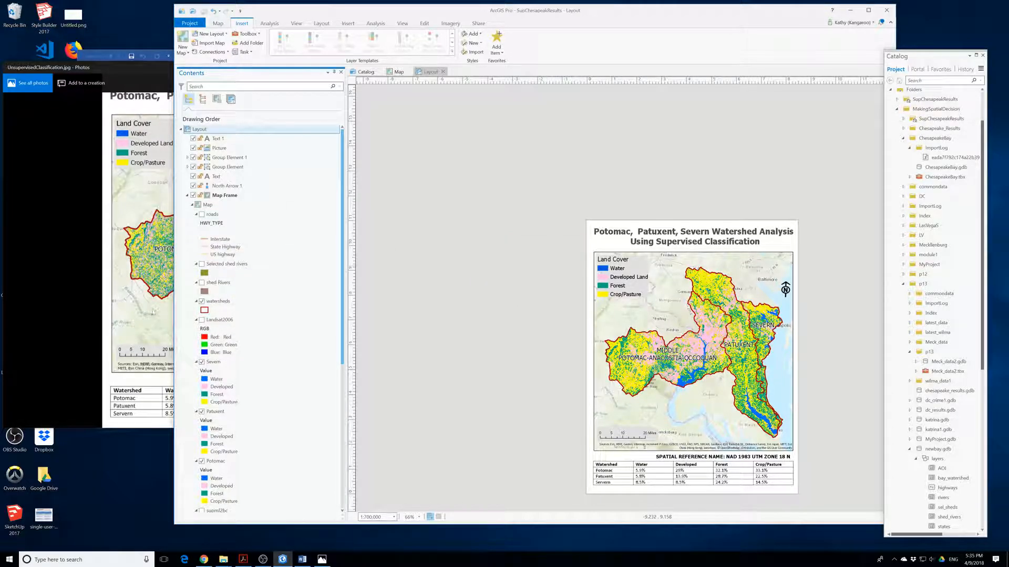
Start a second ArcGIS Pro session and open the recent UnsupervisedClassification project.
{"action": "left_click", "coordinate": [84, 560]}
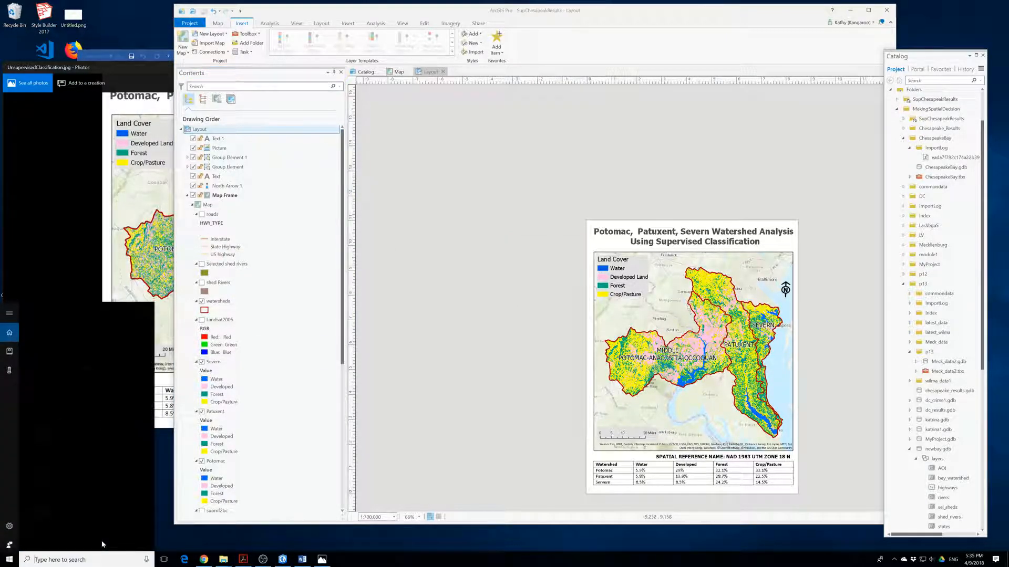
{"action": "type", "text": "arc"}
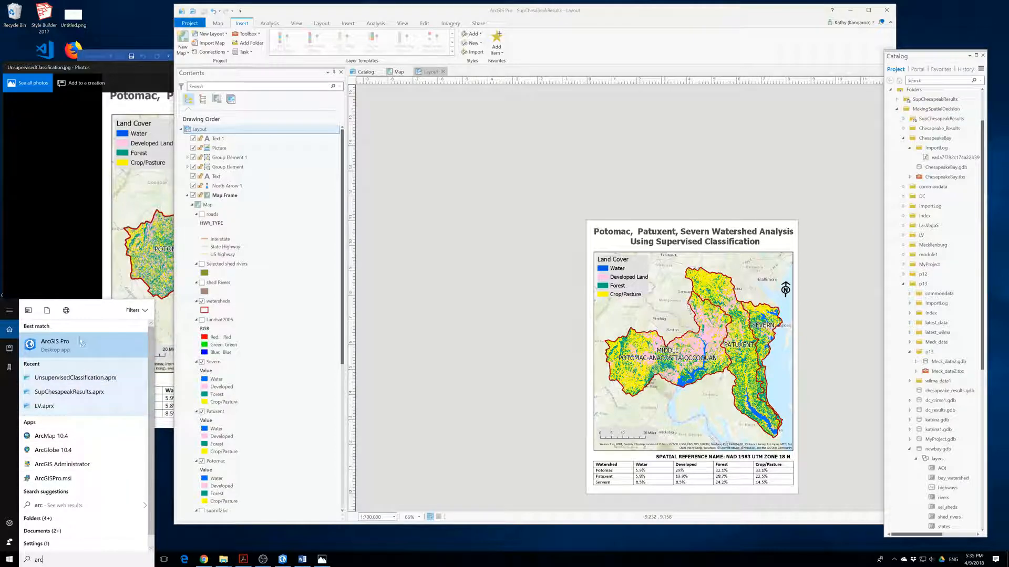
{"action": "left_click", "coordinate": [91, 348]}
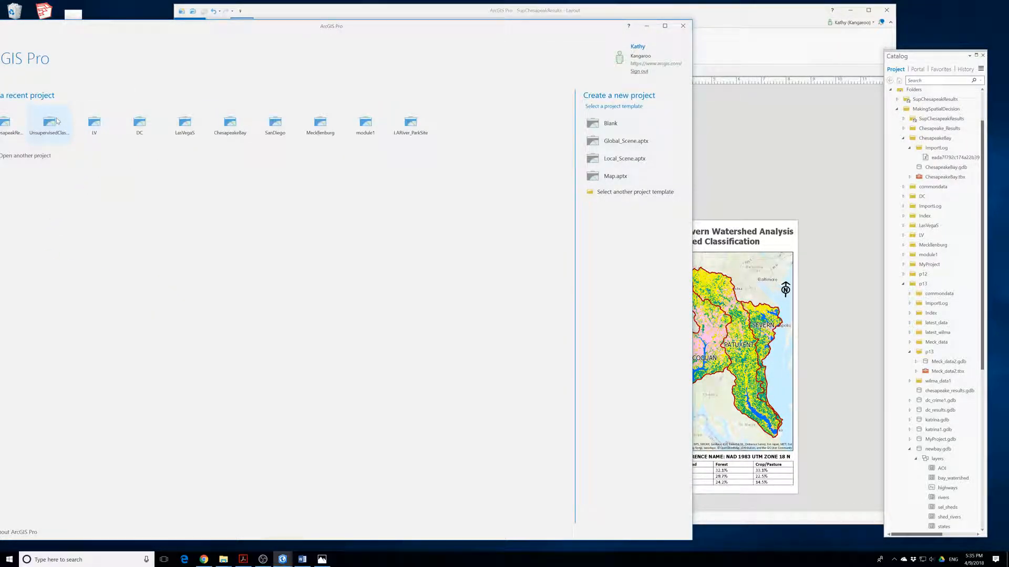
{"action": "left_click", "coordinate": [56, 121]}
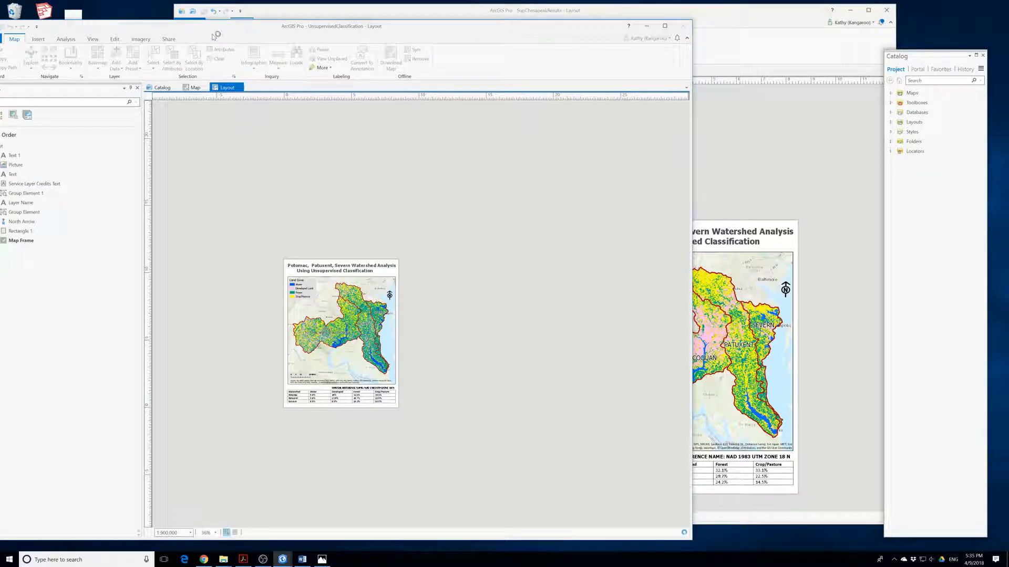
Copy the rectangle grouped with the scale bar in the unsupervised layout.
{"action": "scroll", "coordinate": [347, 344], "scroll_direction": "up", "scroll_amount": 4}
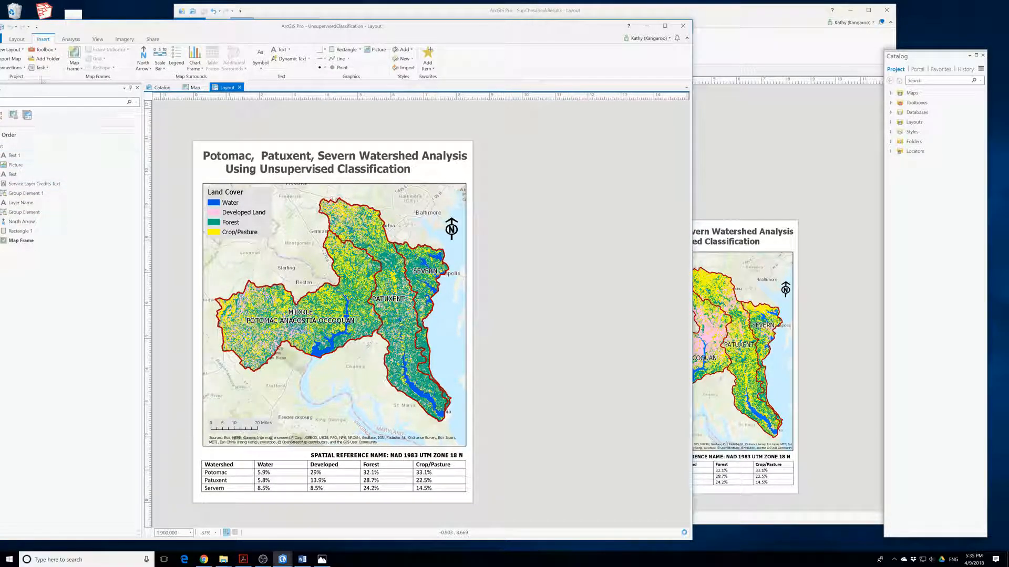
{"action": "left_click", "coordinate": [26, 194]}
{"action": "left_click_drag", "start_coordinate": [112, 29], "coordinate": [167, 33]}
{"action": "left_click", "coordinate": [39, 197]}
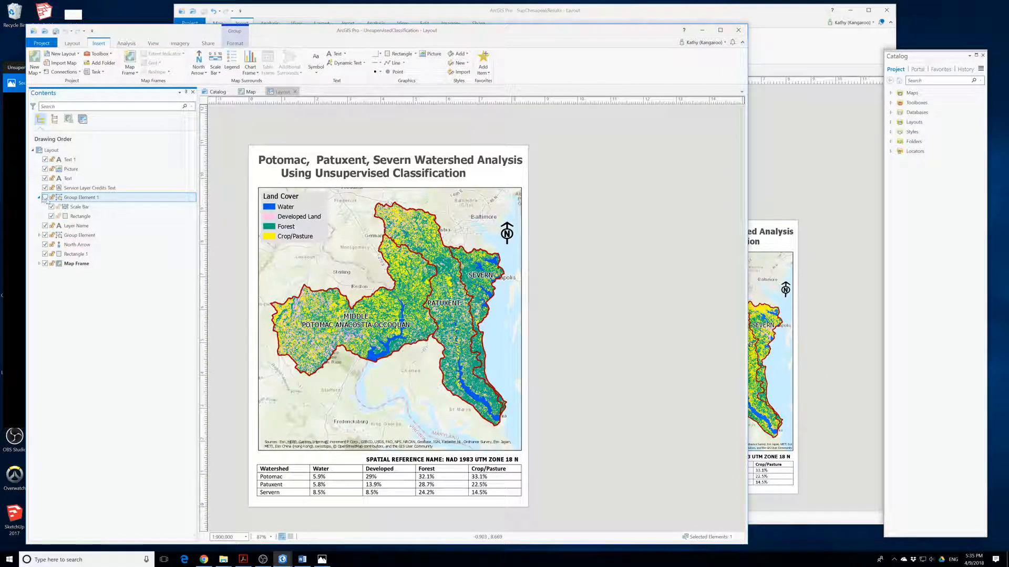
{"action": "left_click", "coordinate": [79, 216]}
{"action": "right_click", "coordinate": [75, 219]}
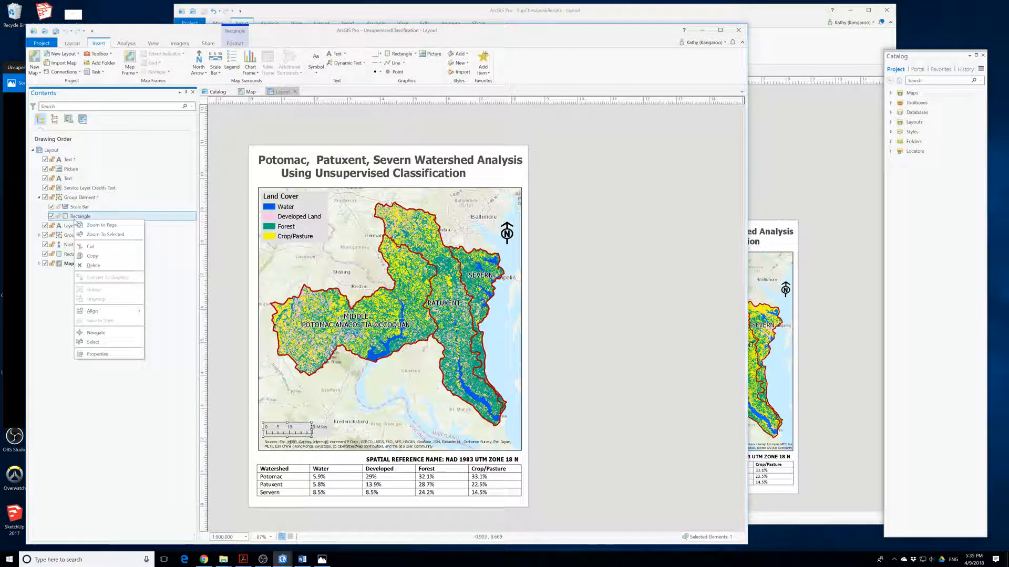
{"action": "left_click", "coordinate": [107, 258]}
Try pasting the copied scale bar rectangle into the supervised layout's scale bar group as Element(s), and undo the paste.
{"action": "left_click", "coordinate": [819, 336]}
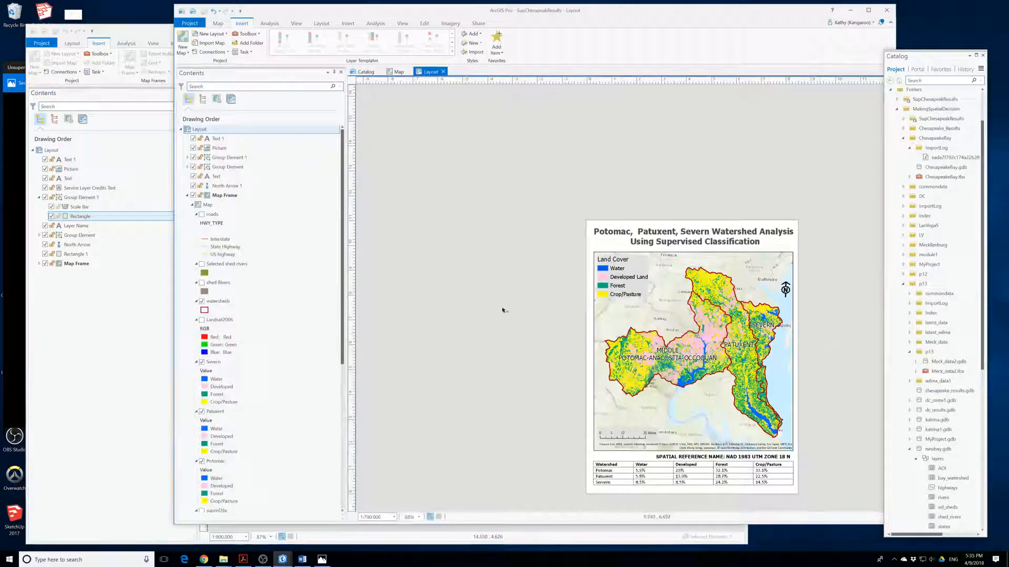
{"action": "left_click", "coordinate": [187, 167]}
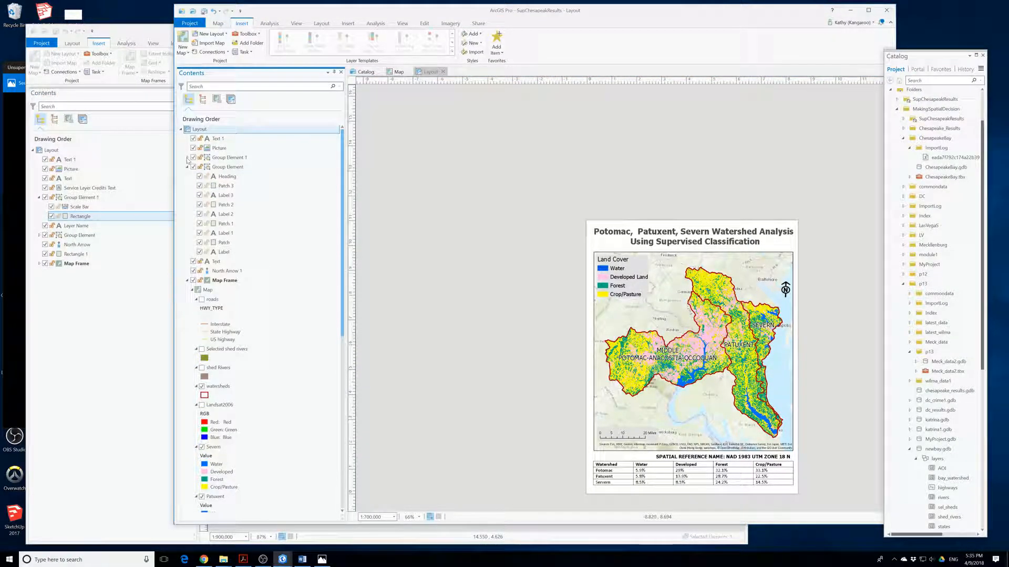
{"action": "left_click", "coordinate": [187, 157]}
{"action": "left_click", "coordinate": [199, 177]}
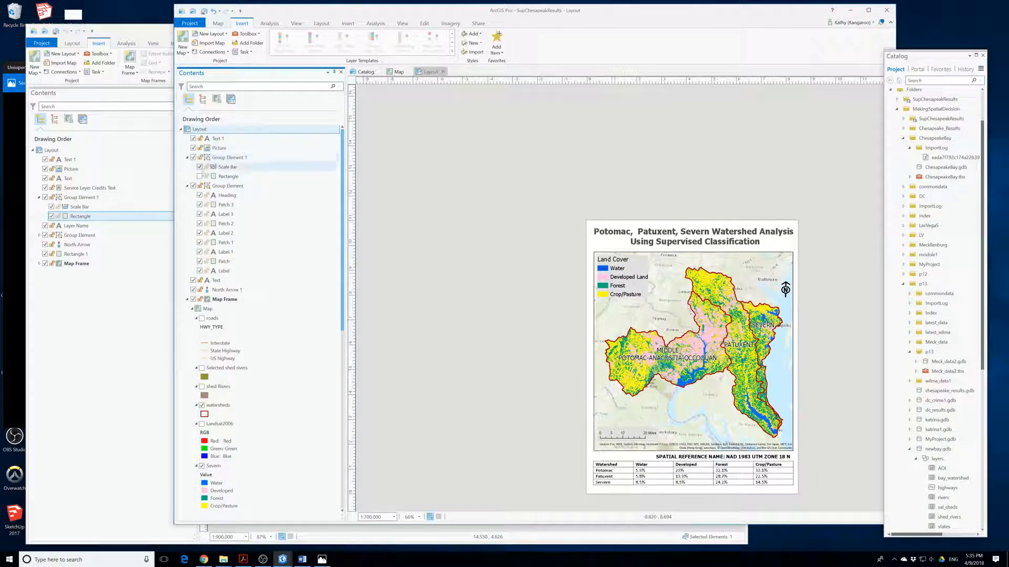
{"action": "right_click", "coordinate": [221, 158]}
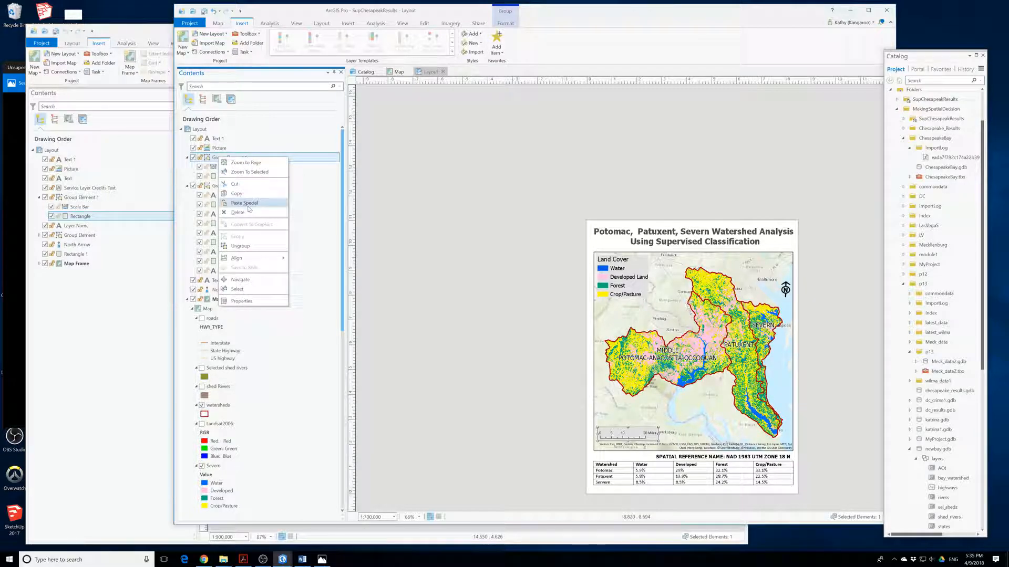
{"action": "left_click", "coordinate": [249, 206]}
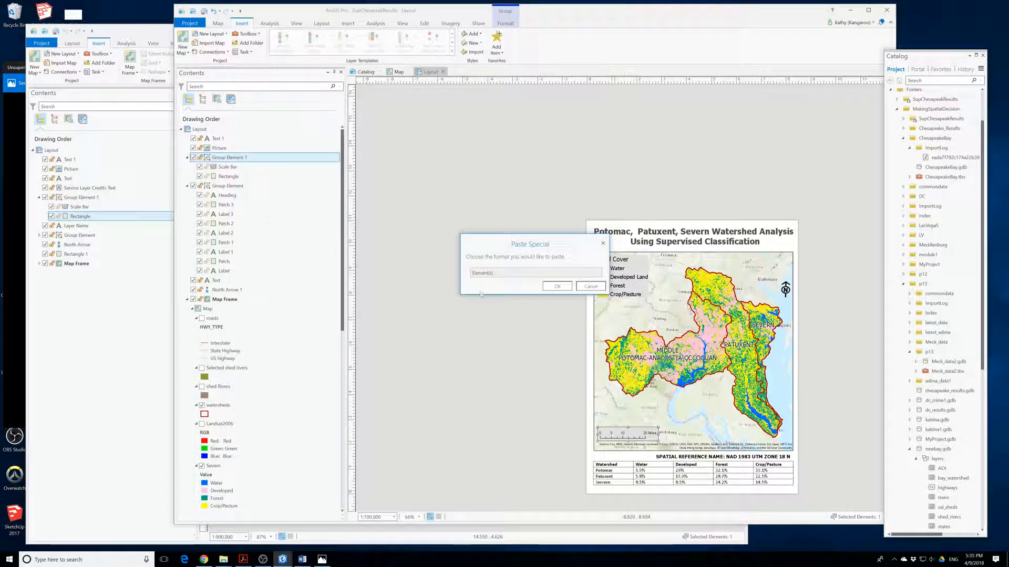
{"action": "left_click", "coordinate": [558, 287]}
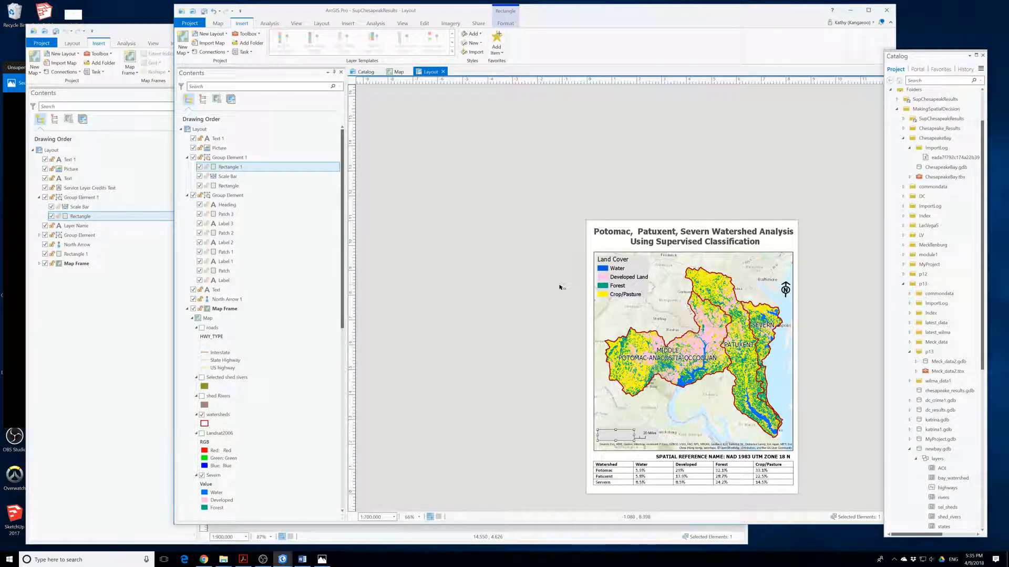
{"action": "key", "text": "ctrl+z"}
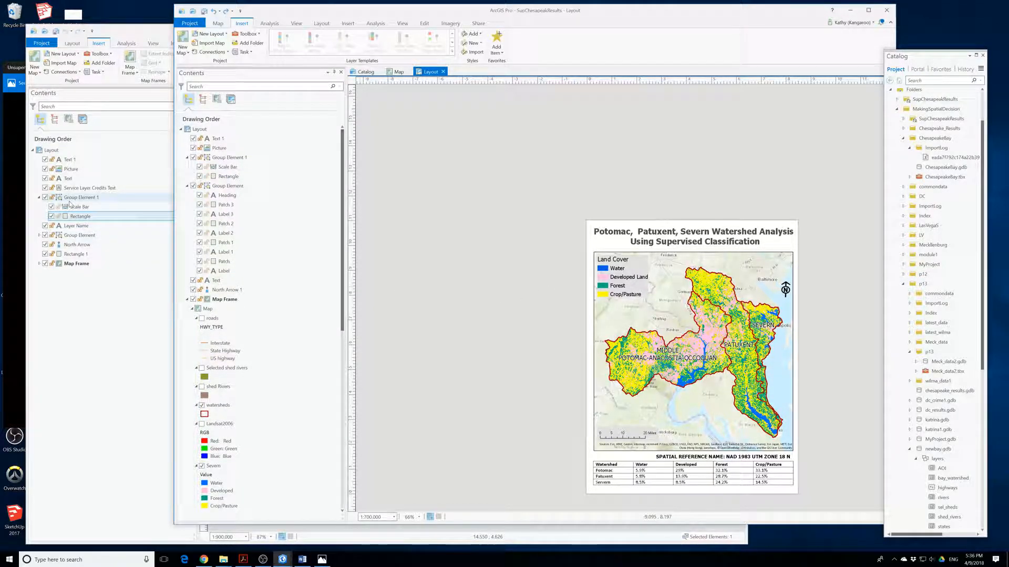
Examine the unsupervised layout's legend group and toggle Rectangle 1 off and on to identify the legend's background.
{"action": "left_click", "coordinate": [40, 235]}
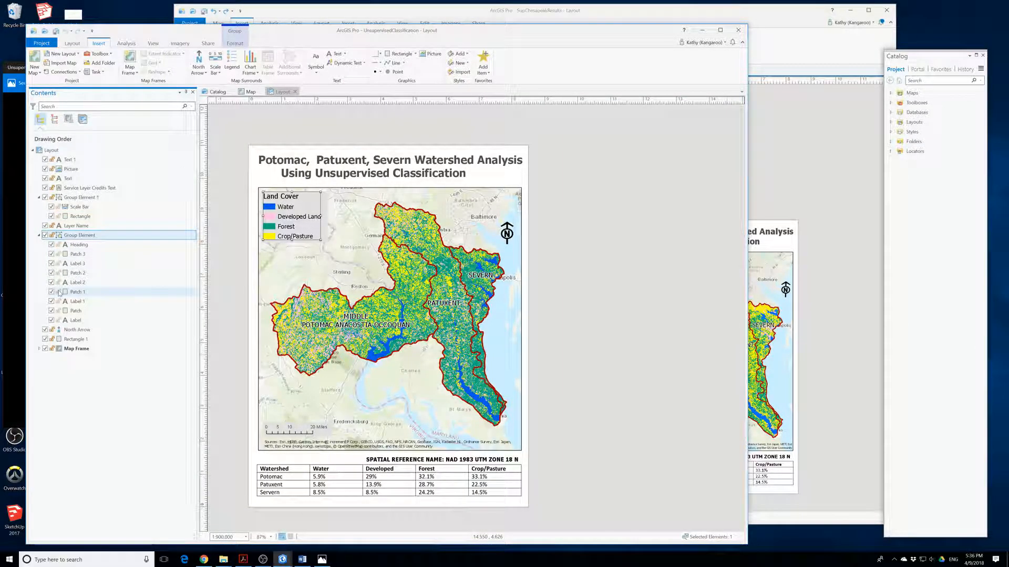
{"action": "left_click", "coordinate": [580, 313]}
{"action": "left_click", "coordinate": [826, 206]}
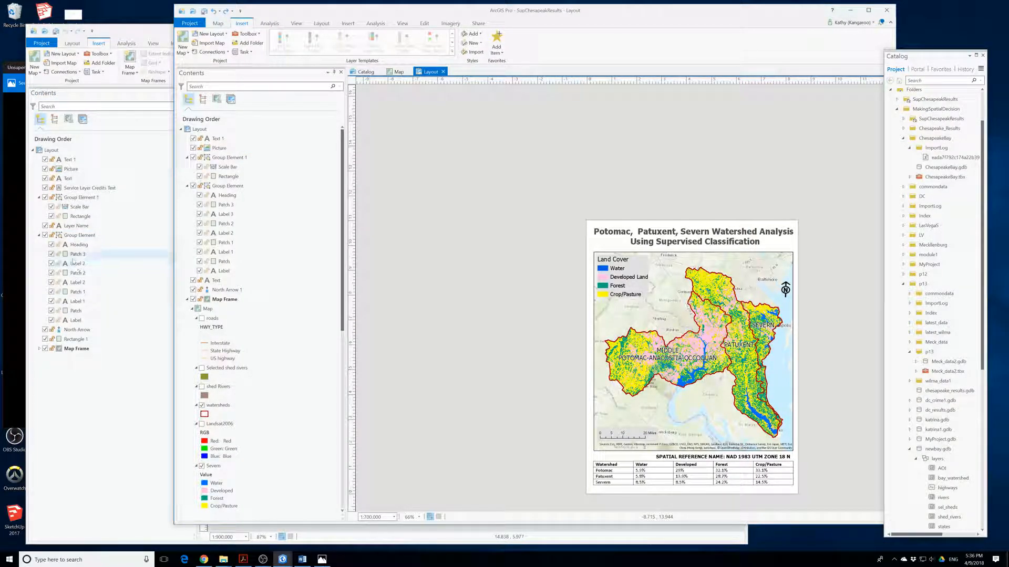
{"action": "left_click", "coordinate": [54, 272]}
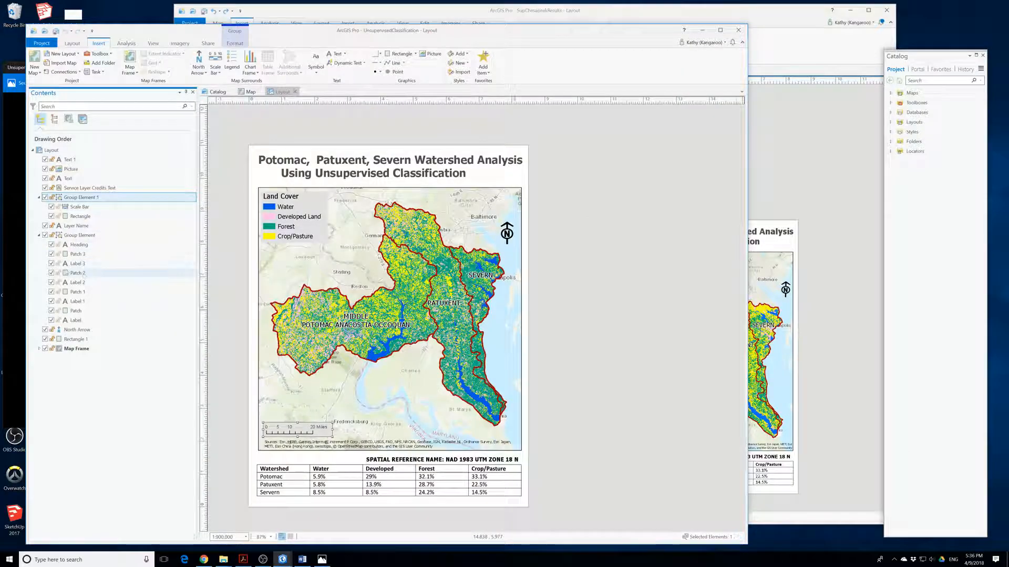
{"action": "left_click", "coordinate": [52, 254]}
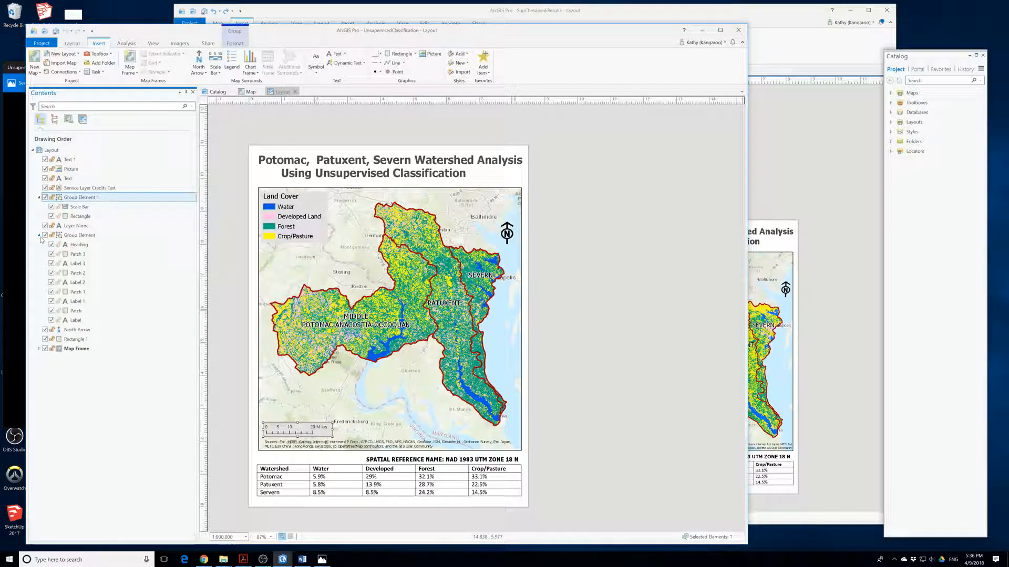
{"action": "left_click", "coordinate": [65, 339]}
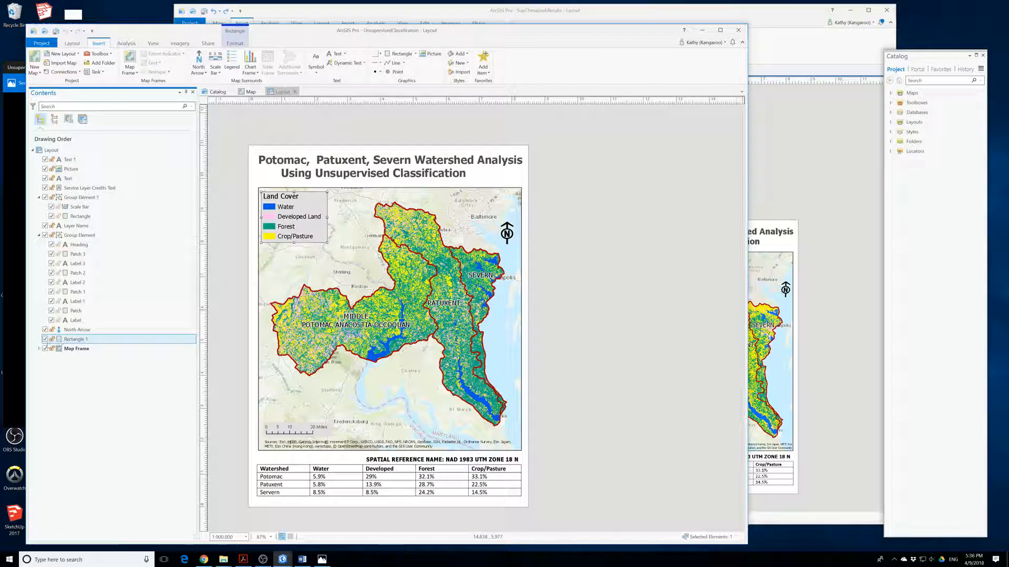
{"action": "left_click", "coordinate": [45, 339]}
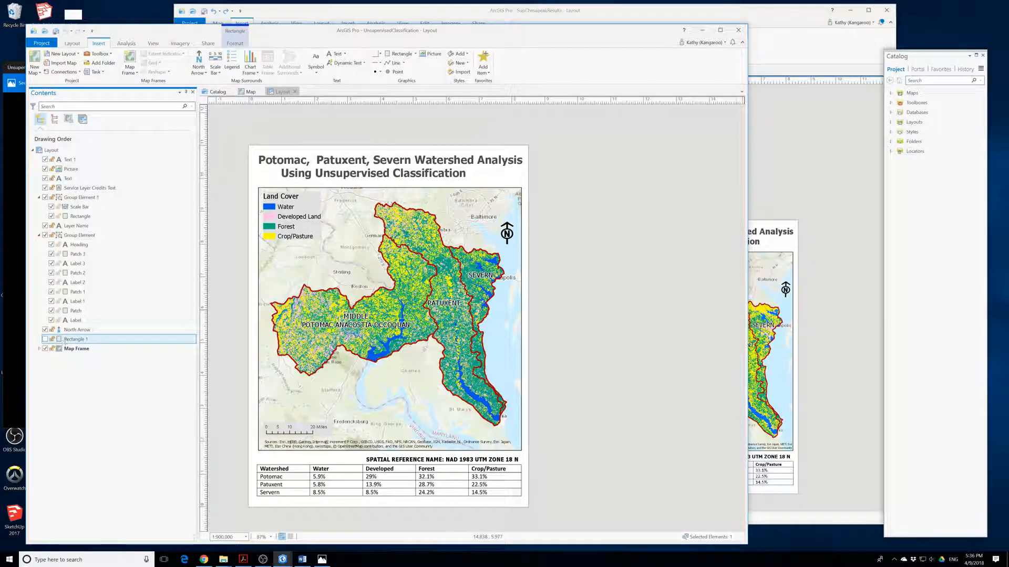
{"action": "left_click", "coordinate": [46, 340]}
Copy the legend's background Rectangle 1 from the unsupervised layout into the supervised one and order it directly above the map frame.
{"action": "right_click", "coordinate": [72, 340]}
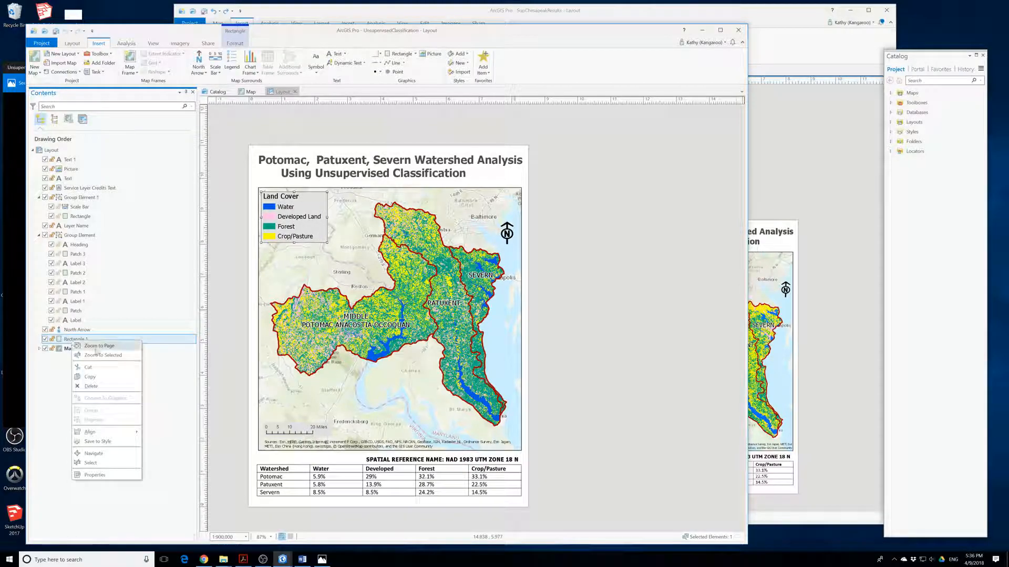
{"action": "left_click", "coordinate": [96, 378]}
{"action": "left_click", "coordinate": [824, 366]}
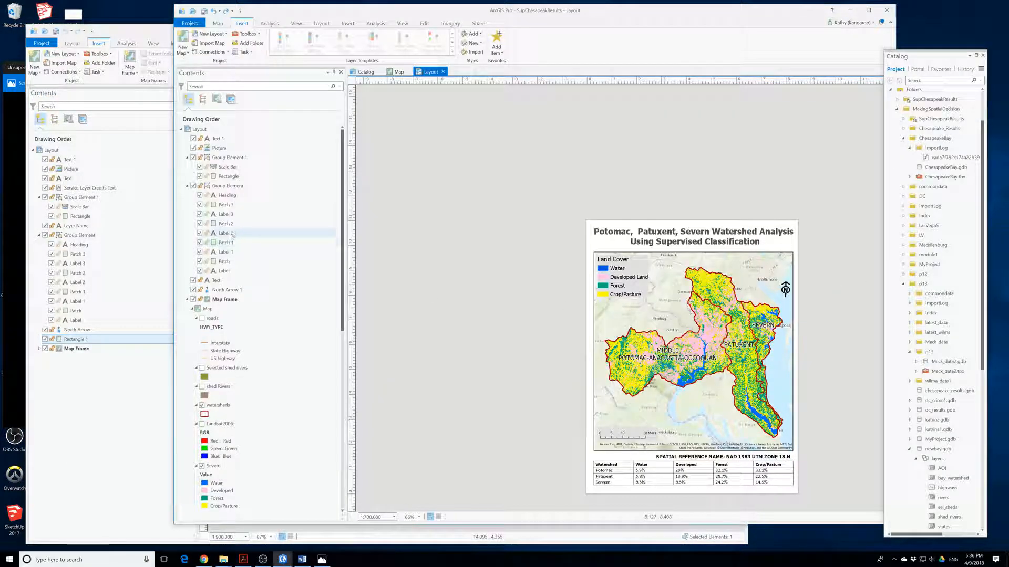
{"action": "scroll", "coordinate": [208, 457], "scroll_direction": "down", "scroll_amount": 5}
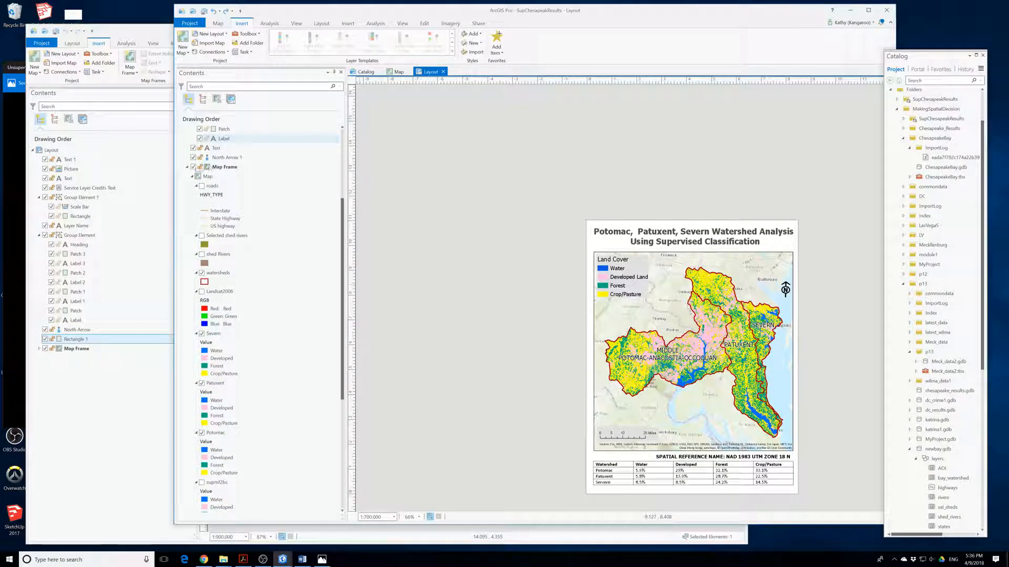
{"action": "left_click", "coordinate": [188, 165]}
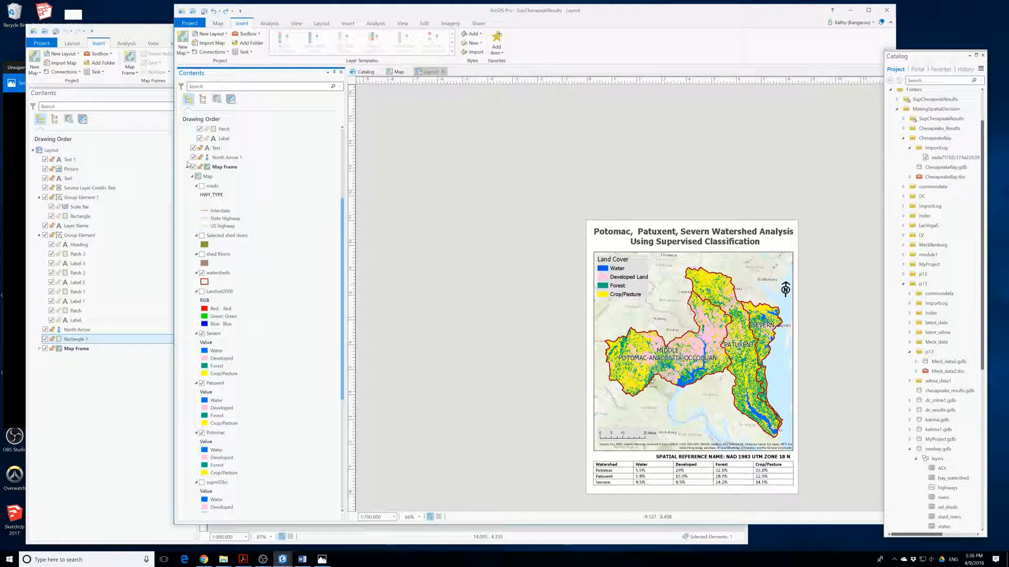
{"action": "scroll", "coordinate": [194, 158], "scroll_direction": "up", "scroll_amount": 5}
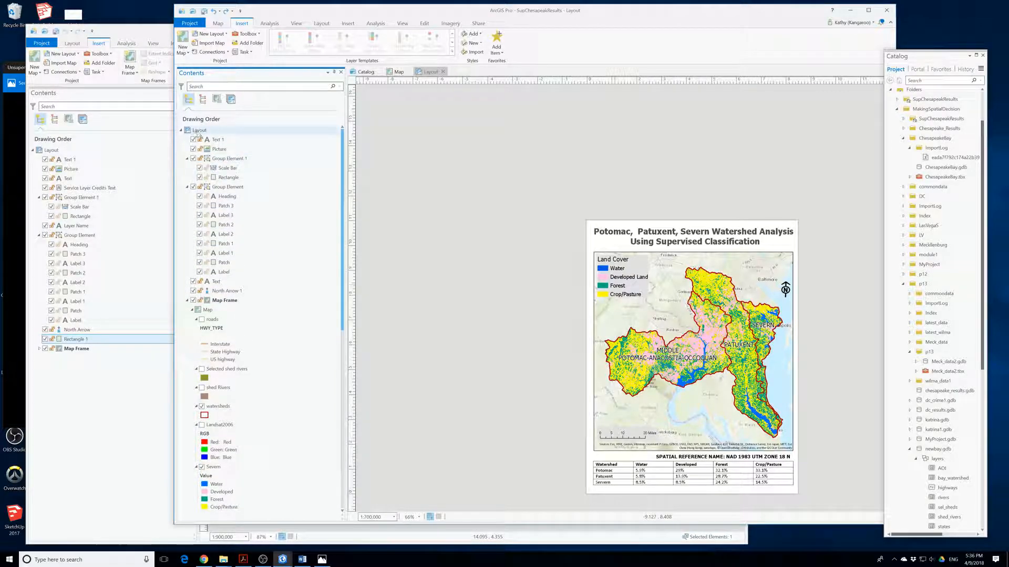
{"action": "right_click", "coordinate": [199, 130]}
{"action": "left_click", "coordinate": [218, 160]}
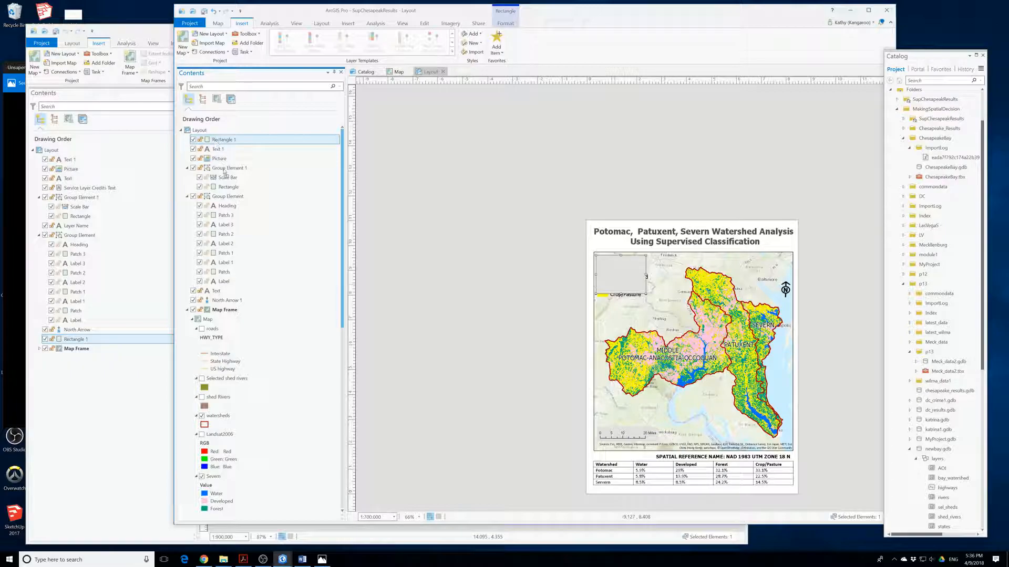
{"action": "left_click_drag", "start_coordinate": [216, 305], "coordinate": [216, 306]}
{"action": "left_click", "coordinate": [832, 249]}
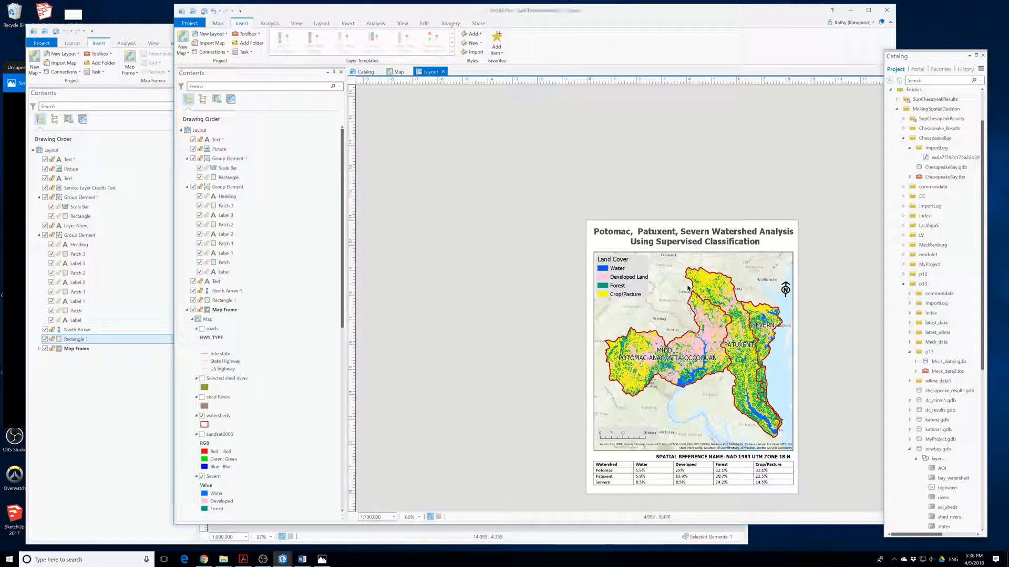
Move the Land Cover legend off the page to expose the background rectangle and enlarge the rectangle slightly.
{"action": "left_click", "coordinate": [624, 286]}
{"action": "left_click_drag", "start_coordinate": [621, 285], "coordinate": [554, 276]}
{"action": "left_click", "coordinate": [621, 279]}
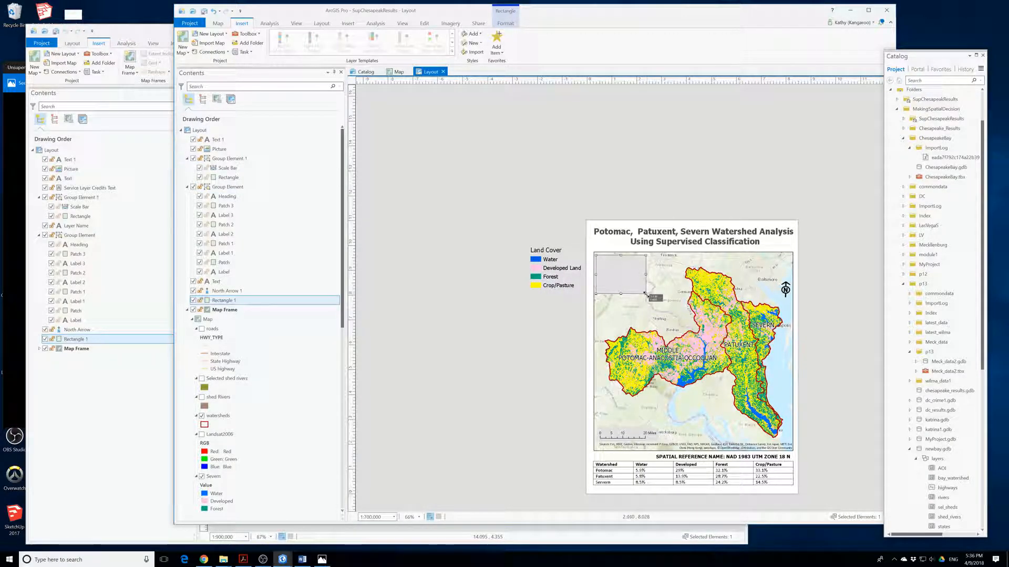
{"action": "left_click", "coordinate": [561, 270]}
{"action": "left_click_drag", "start_coordinate": [561, 270], "coordinate": [619, 282]}
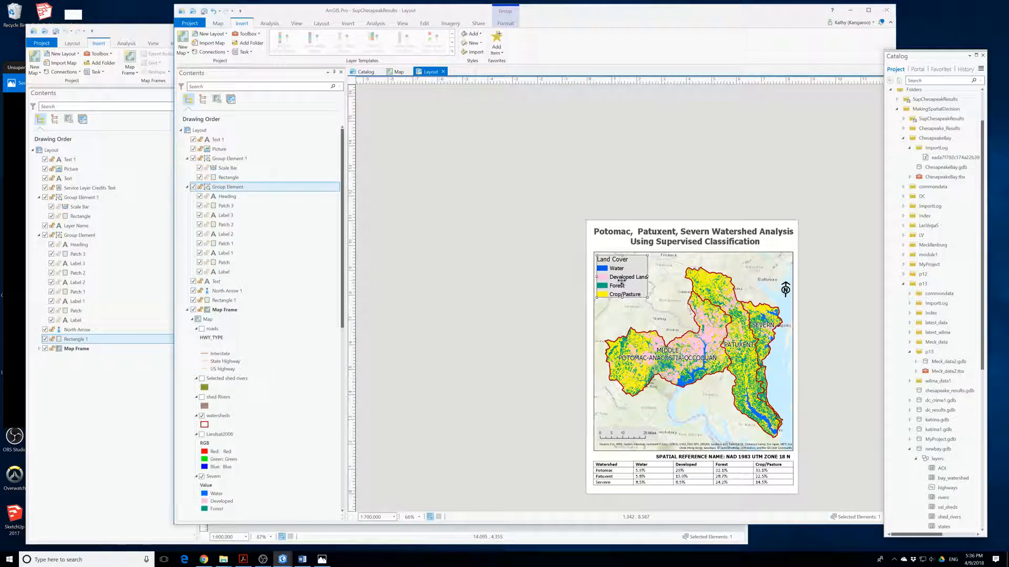
{"action": "key", "text": "ctrl+z"}
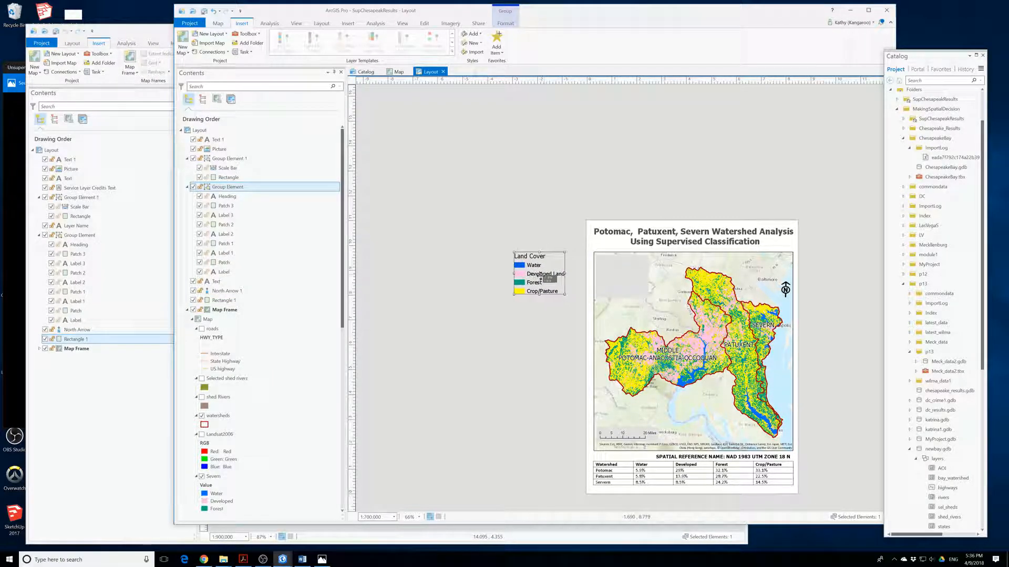
Enlarge the background rectangle a little more and place the Land Cover legend back on top of it.
{"action": "left_click", "coordinate": [641, 290]}
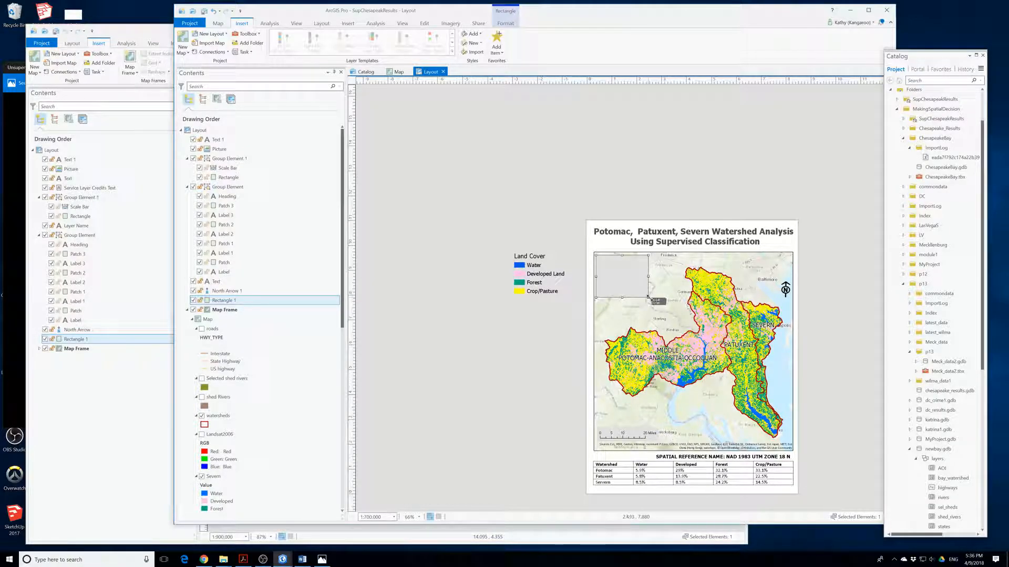
{"action": "left_click_drag", "start_coordinate": [537, 278], "coordinate": [624, 275]}
{"action": "left_click", "coordinate": [818, 288]}
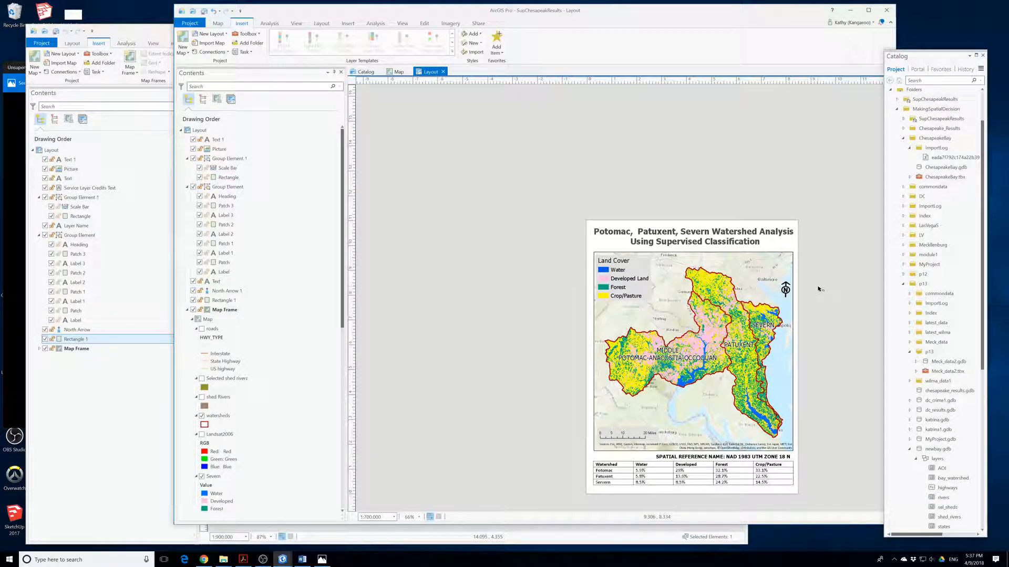
Ungroup the supervised layout's Land Cover legend into separate heading, patches and labels.
{"action": "left_click", "coordinate": [146, 373]}
{"action": "left_click", "coordinate": [813, 308]}
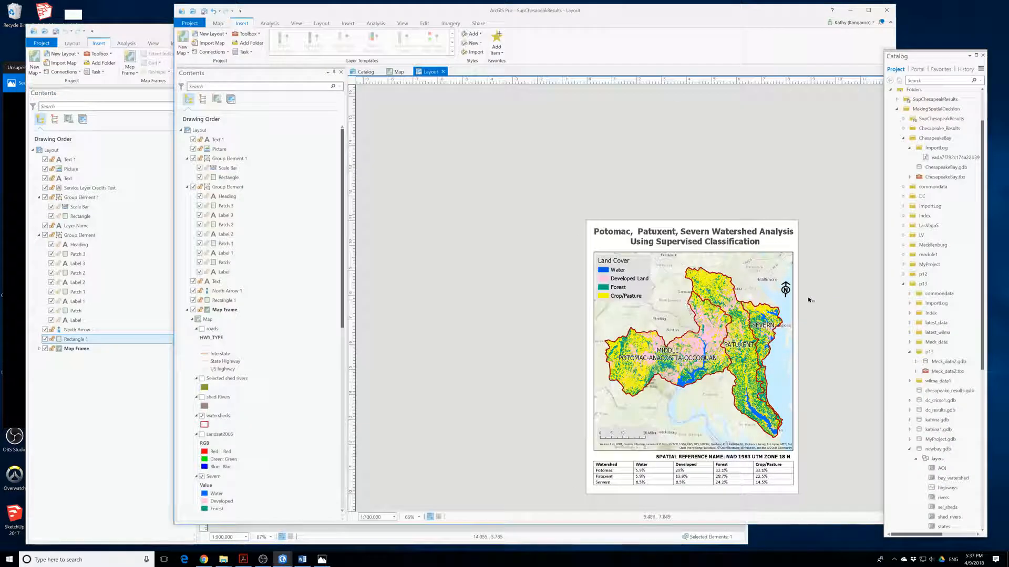
{"action": "left_click", "coordinate": [618, 263]}
{"action": "right_click", "coordinate": [614, 261]}
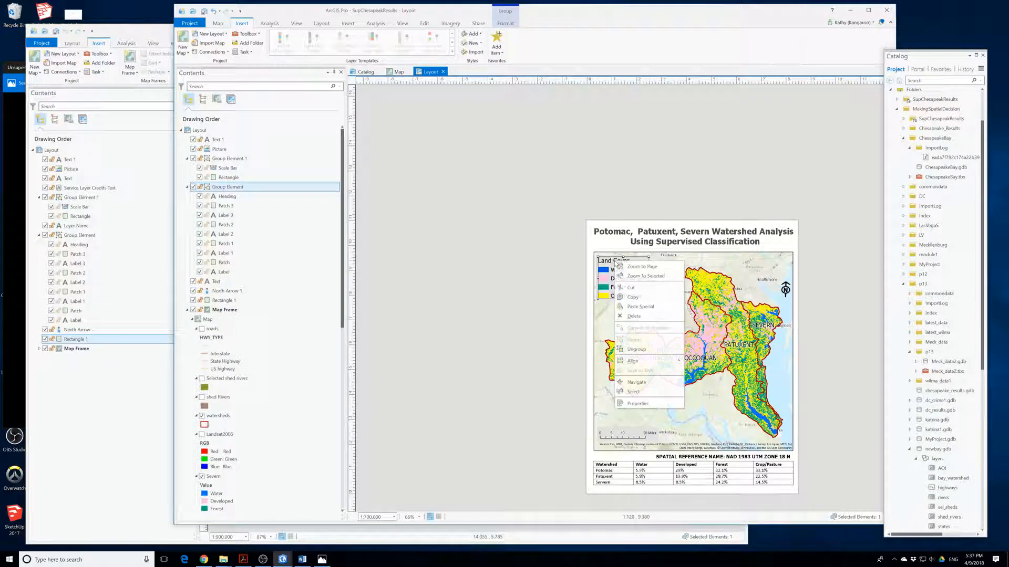
{"action": "left_click", "coordinate": [636, 349]}
{"action": "left_click", "coordinate": [518, 254]}
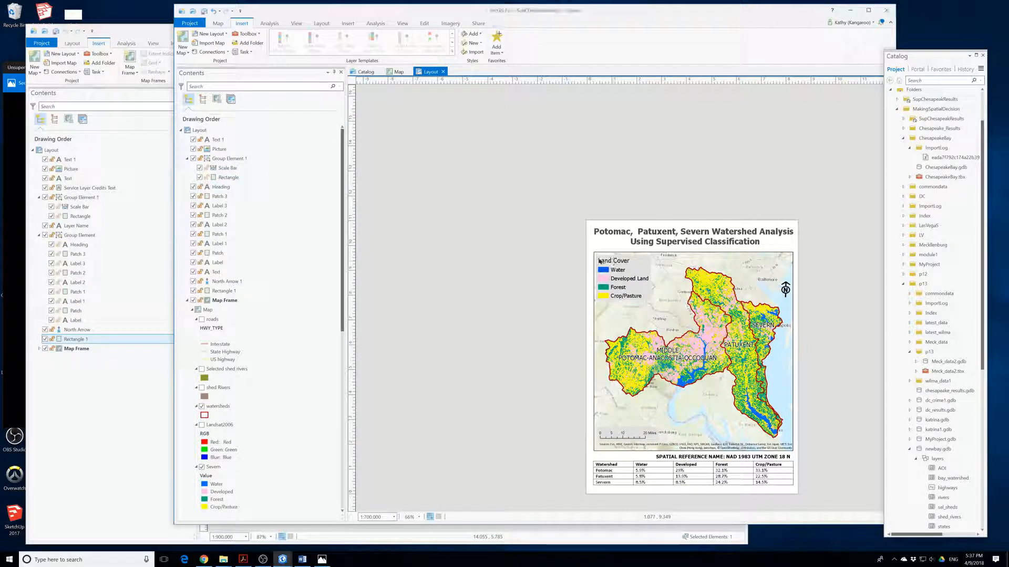
Make the Land Cover legend heading in the supervised layout bold.
{"action": "left_click", "coordinate": [617, 261]}
{"action": "right_click", "coordinate": [617, 261]}
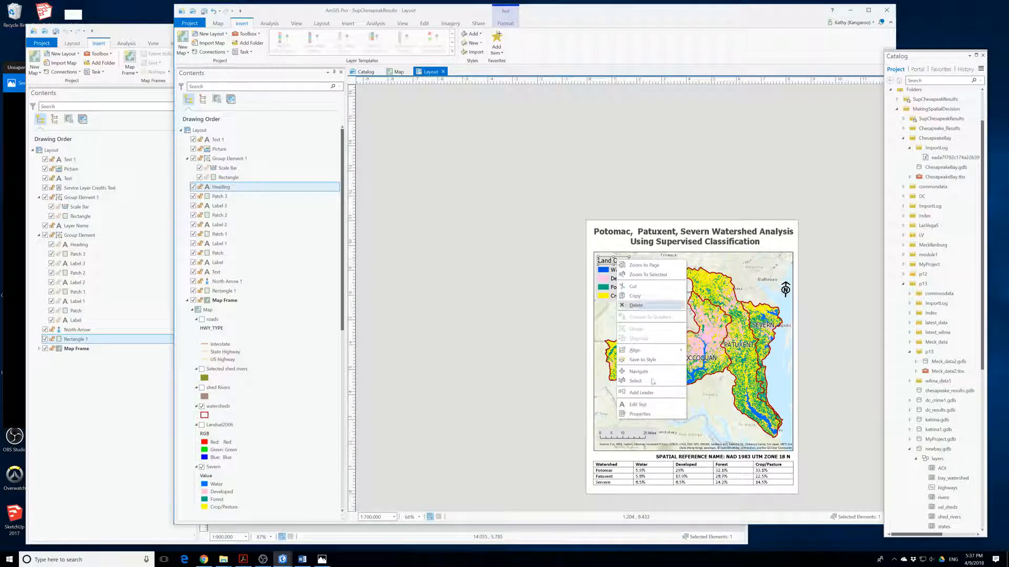
{"action": "left_click", "coordinate": [638, 405]}
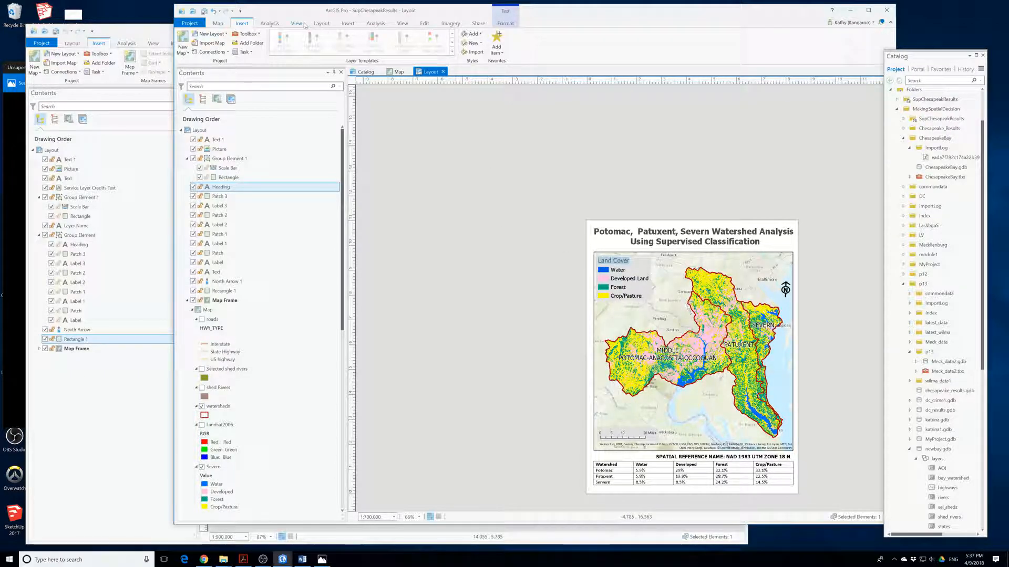
{"action": "left_click", "coordinate": [505, 25]}
{"action": "left_click", "coordinate": [458, 47]}
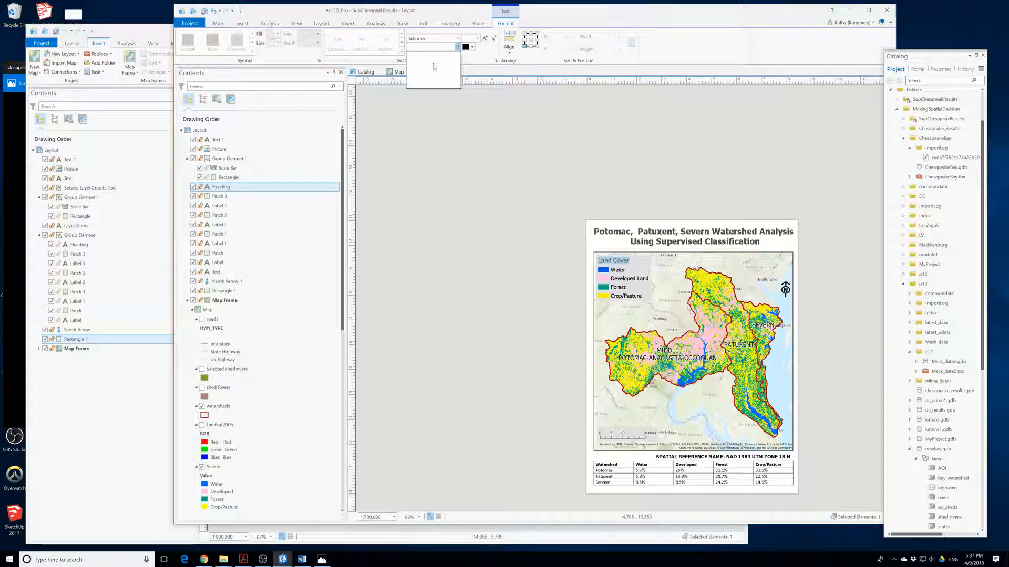
{"action": "left_click", "coordinate": [492, 90]}
{"action": "left_click", "coordinate": [609, 261]}
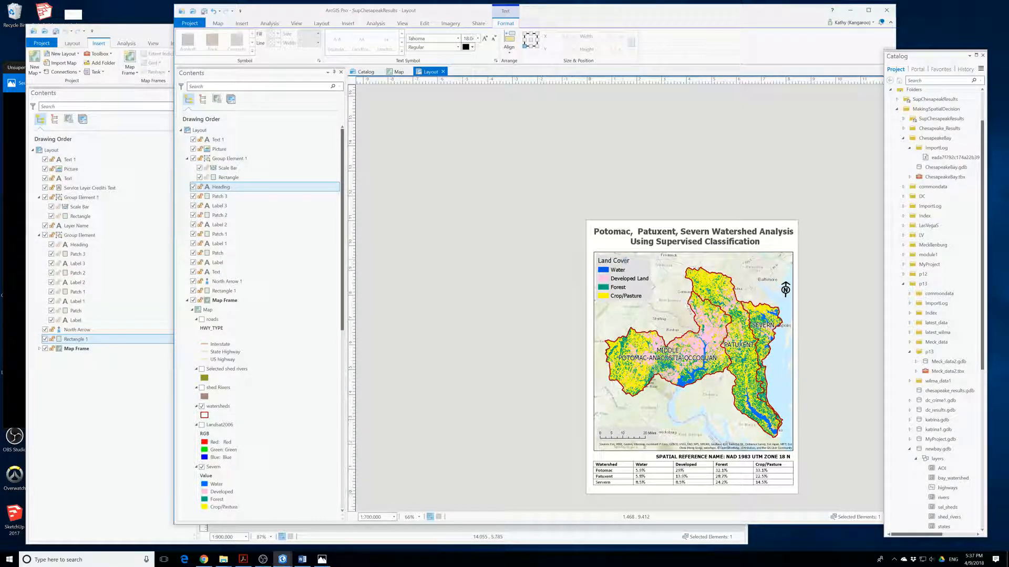
{"action": "left_click", "coordinate": [457, 47]}
{"action": "left_click", "coordinate": [427, 54]}
{"action": "left_click", "coordinate": [638, 266]}
{"action": "left_click", "coordinate": [458, 47]}
{"action": "left_click", "coordinate": [431, 67]}
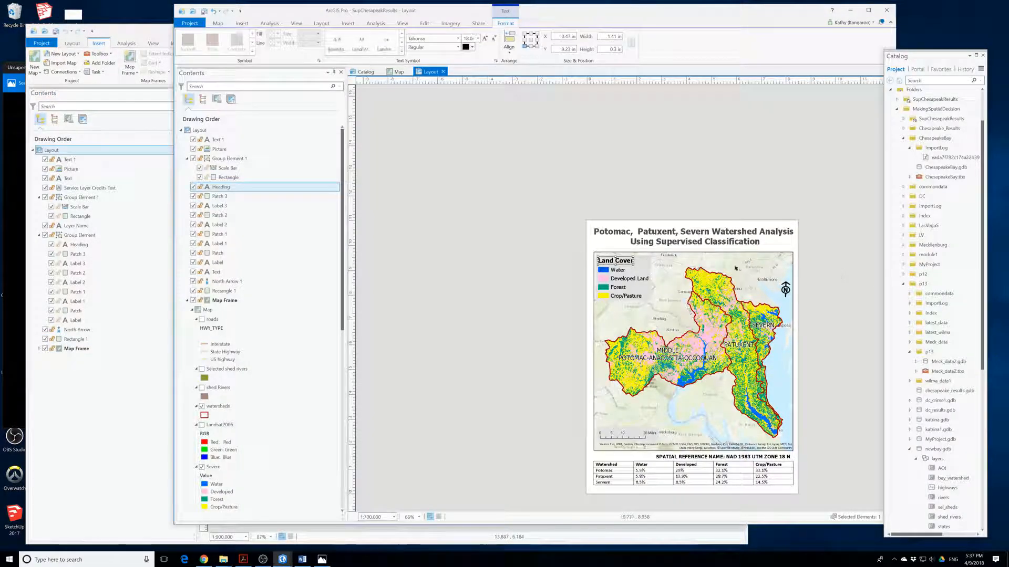
Ungroup the Land Cover legend in the unsupervised layout and check its heading's font size.
{"action": "left_click_drag", "start_coordinate": [430, 9], "coordinate": [589, 35]}
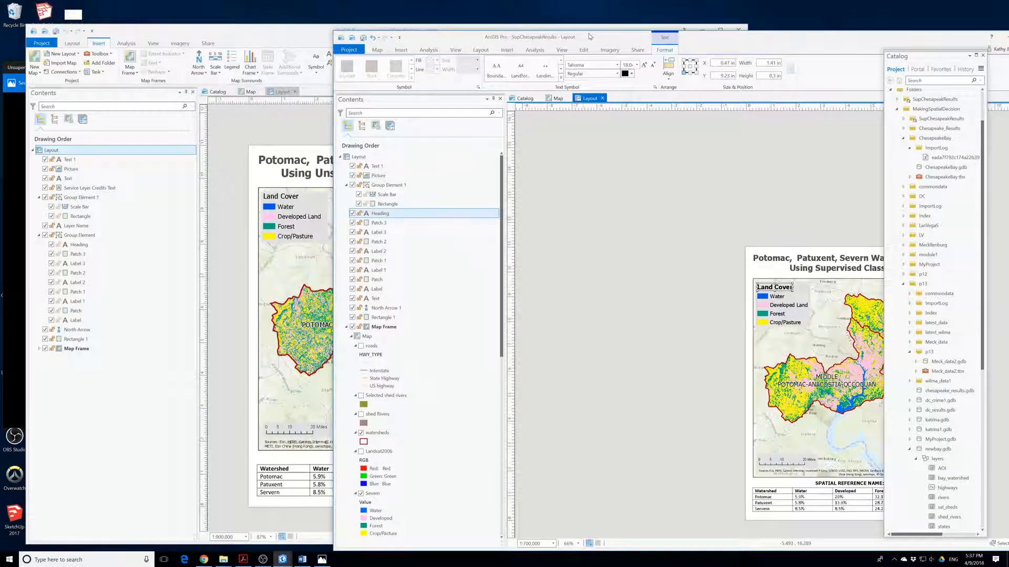
{"action": "left_click", "coordinate": [678, 289]}
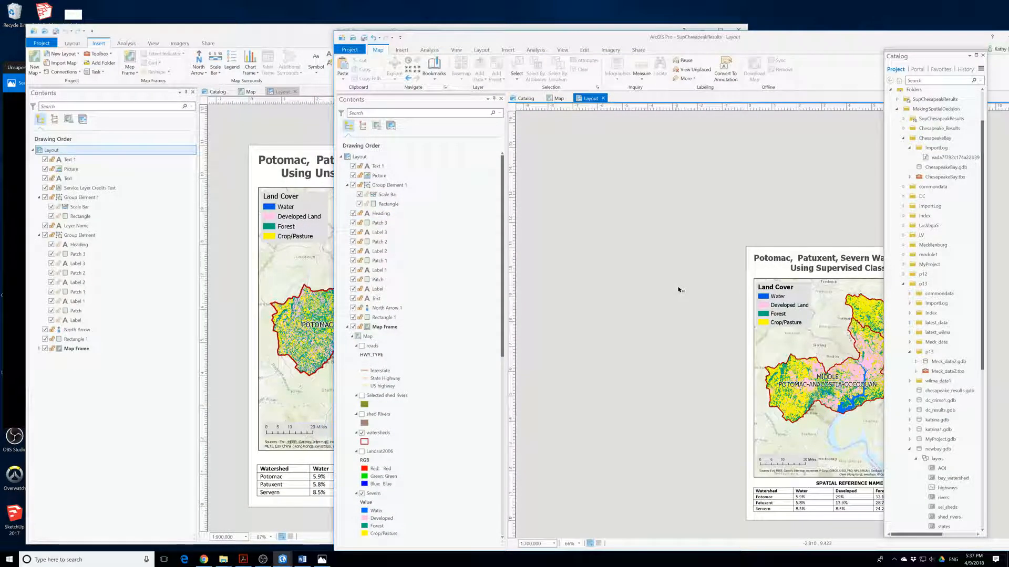
{"action": "left_click", "coordinate": [782, 290]}
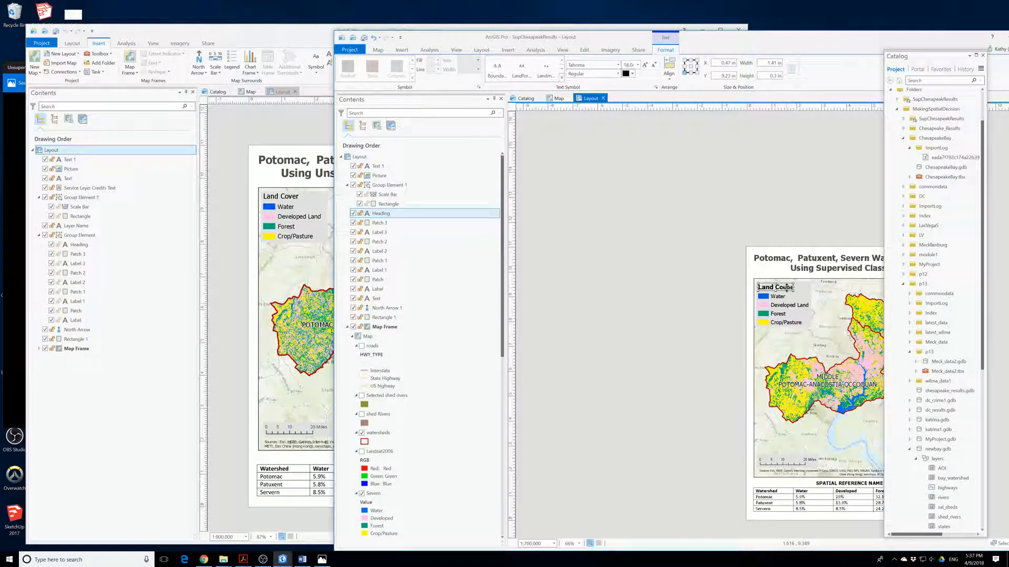
{"action": "left_click", "coordinate": [284, 205]}
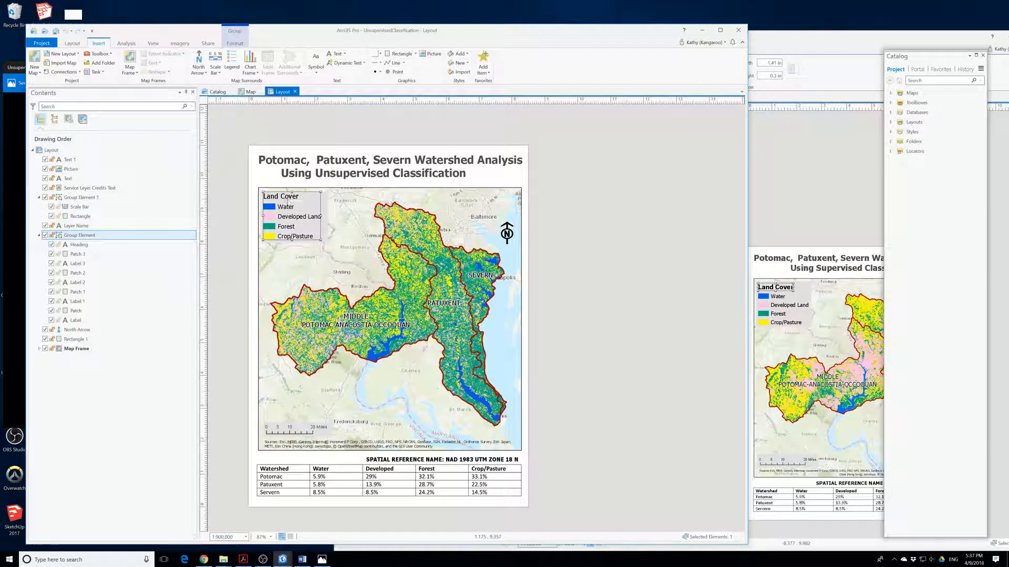
{"action": "right_click", "coordinate": [288, 201]}
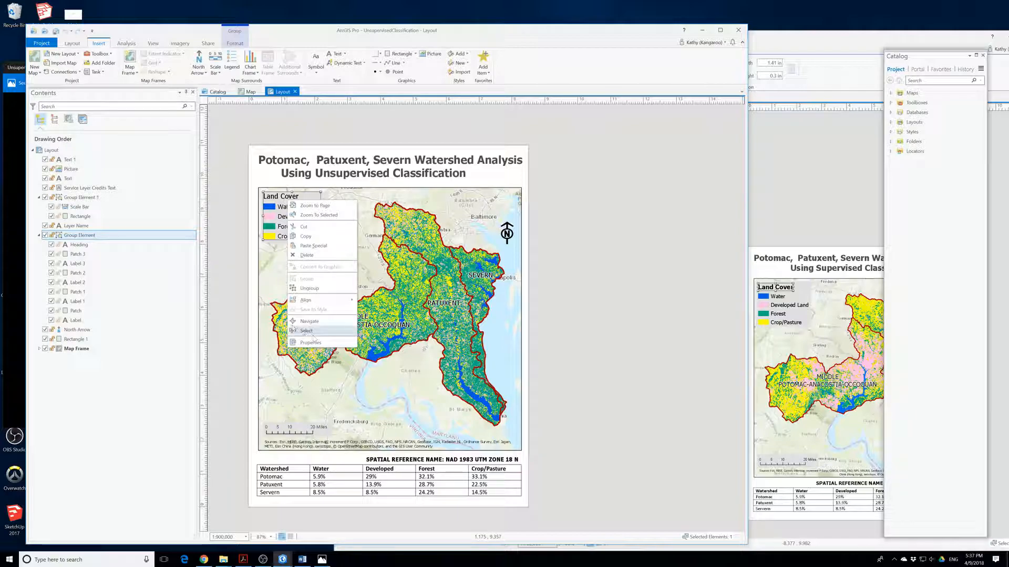
{"action": "left_click", "coordinate": [309, 289]}
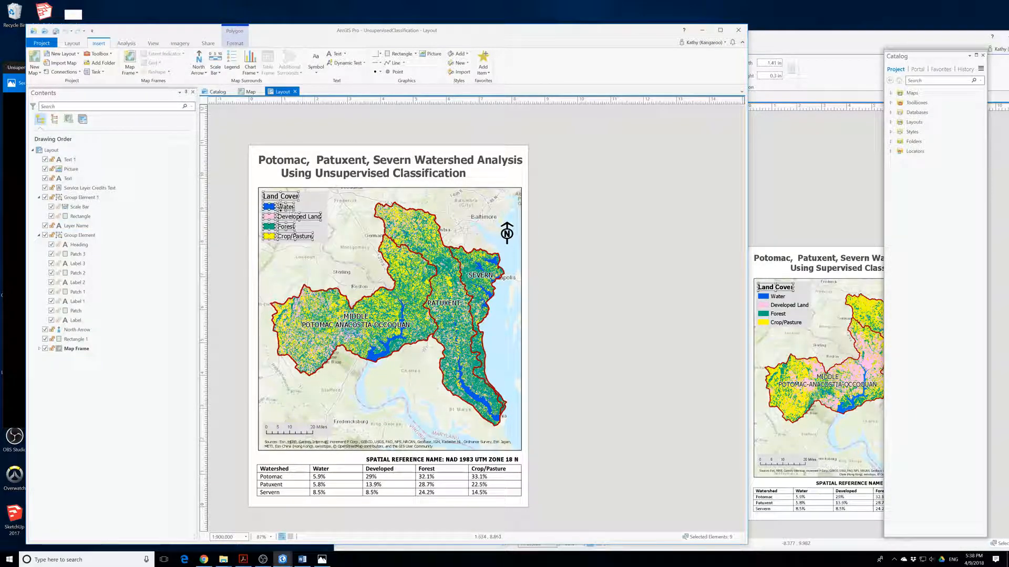
{"action": "left_click", "coordinate": [285, 198]}
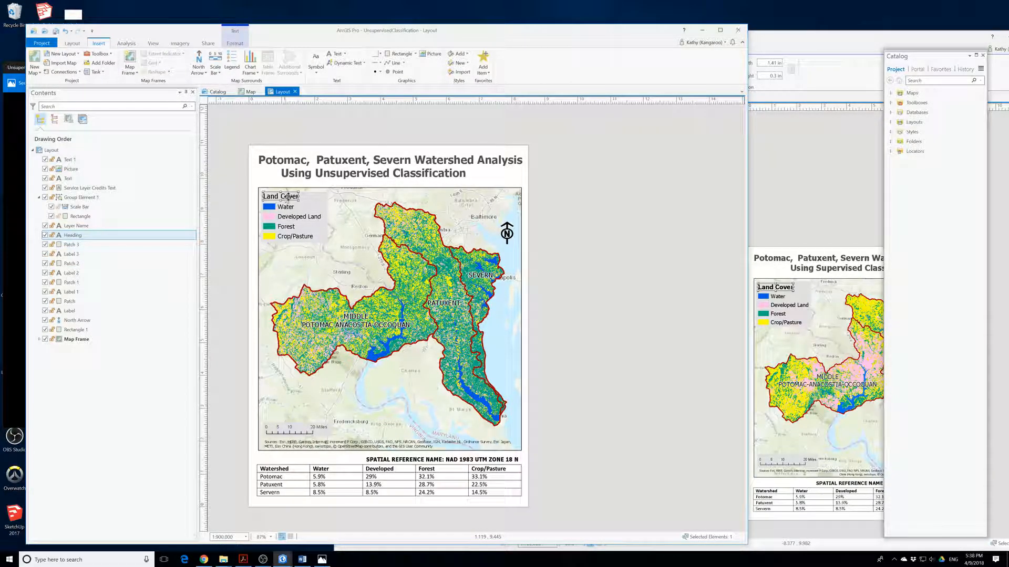
{"action": "left_click", "coordinate": [241, 45]}
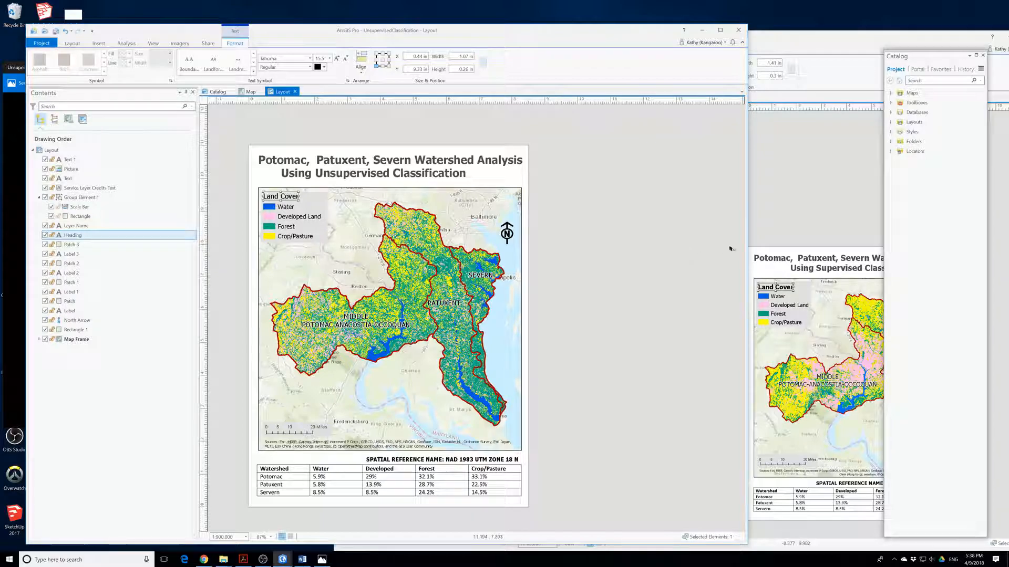
Set the font size of the supervised layout's Land Cover heading to 15.5.
{"action": "left_click", "coordinate": [781, 324]}
{"action": "left_click", "coordinate": [781, 289]}
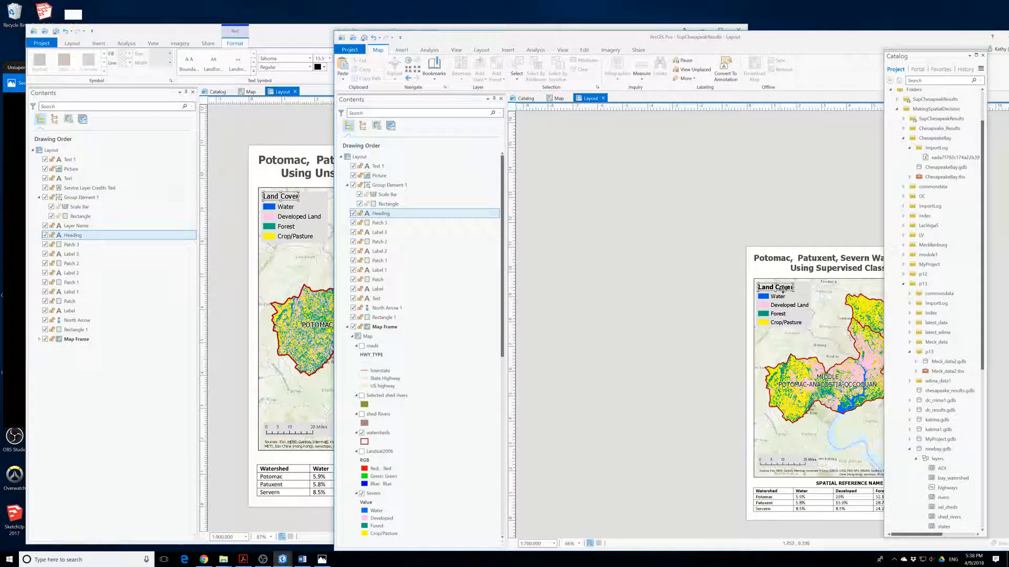
{"action": "left_click", "coordinate": [629, 65]}
{"action": "type", "text": "15.5"}
{"action": "key", "text": "Return"}
{"action": "left_click", "coordinate": [707, 280]}
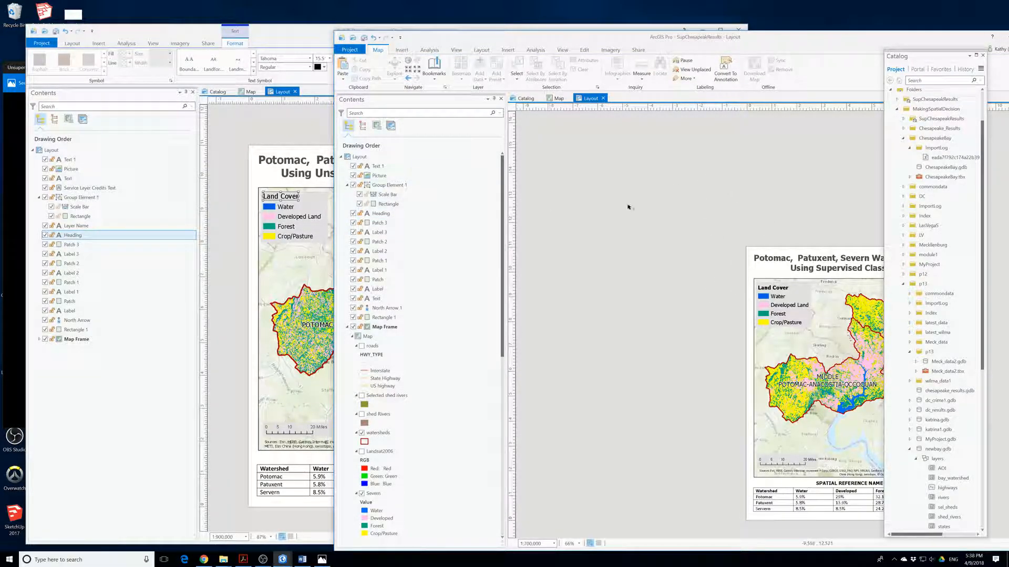
Inspect the supervised Land Cover heading's text properties and compare with the Forest label in the unsupervised legend.
{"action": "left_click", "coordinate": [772, 288]}
{"action": "double_click", "coordinate": [771, 288]}
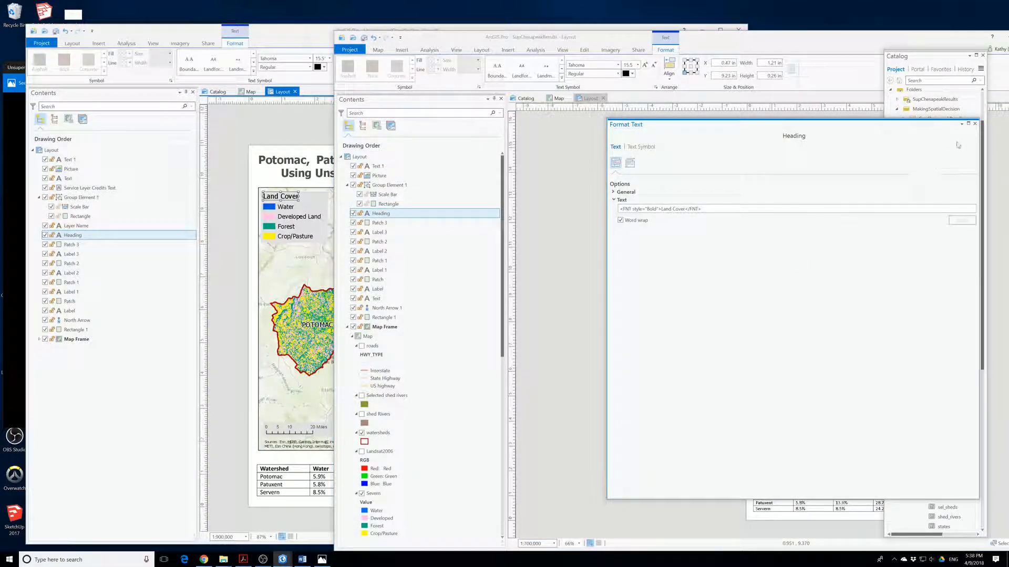
{"action": "left_click", "coordinate": [975, 124]}
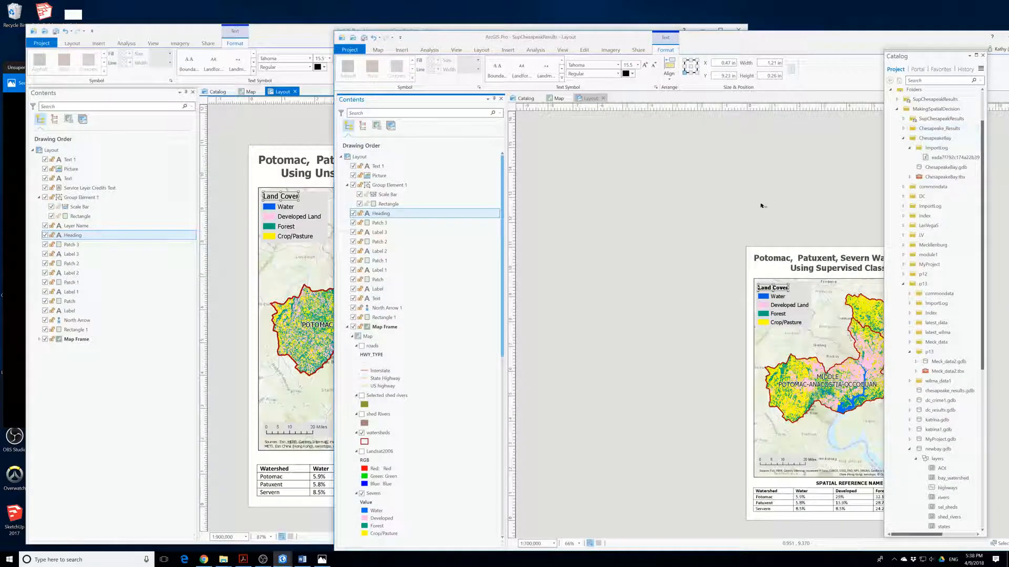
{"action": "left_click", "coordinate": [294, 227]}
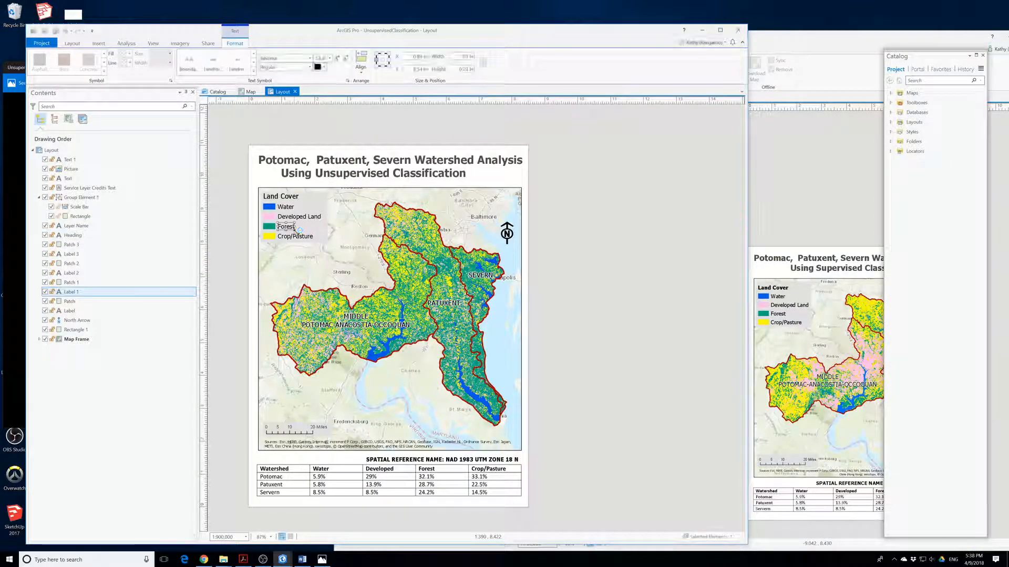
{"action": "left_click", "coordinate": [615, 225]}
{"action": "left_click", "coordinate": [763, 305]}
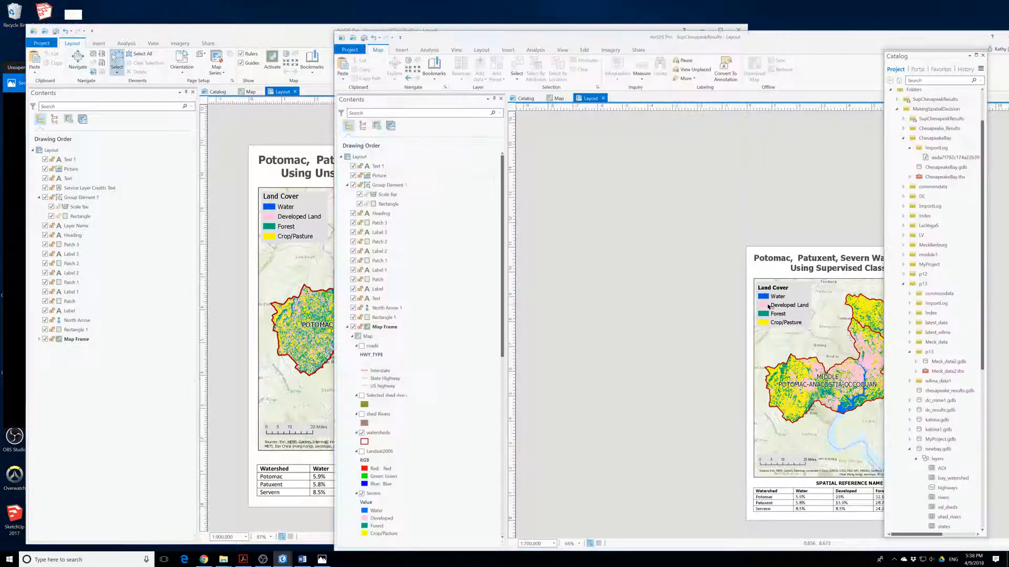
Enlarge the supervised layout's Land Cover heading to about 1.5 in wide and 0.32 in high.
{"action": "left_click", "coordinate": [779, 288]}
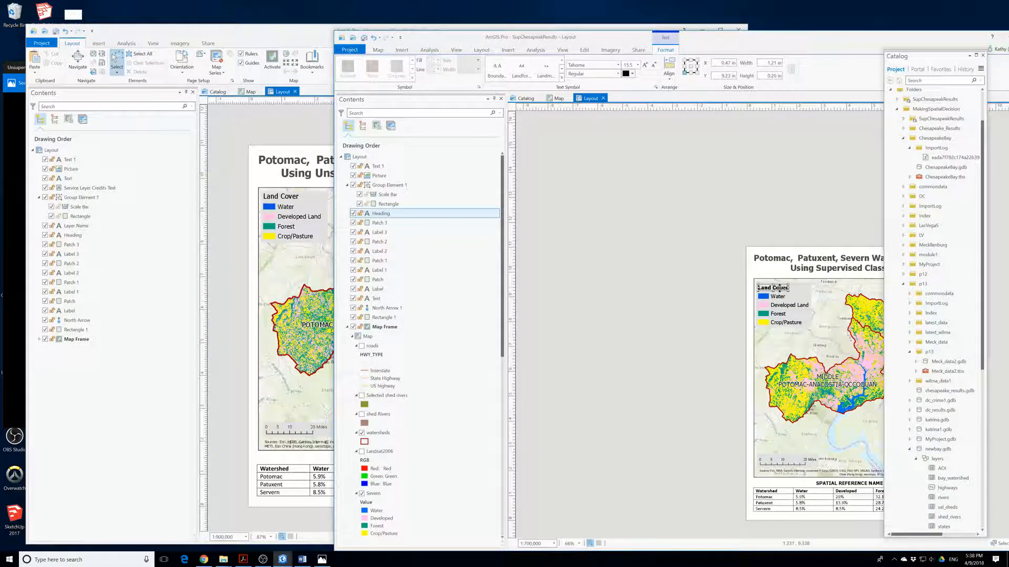
{"action": "left_click_drag", "start_coordinate": [788, 288], "coordinate": [796, 292]}
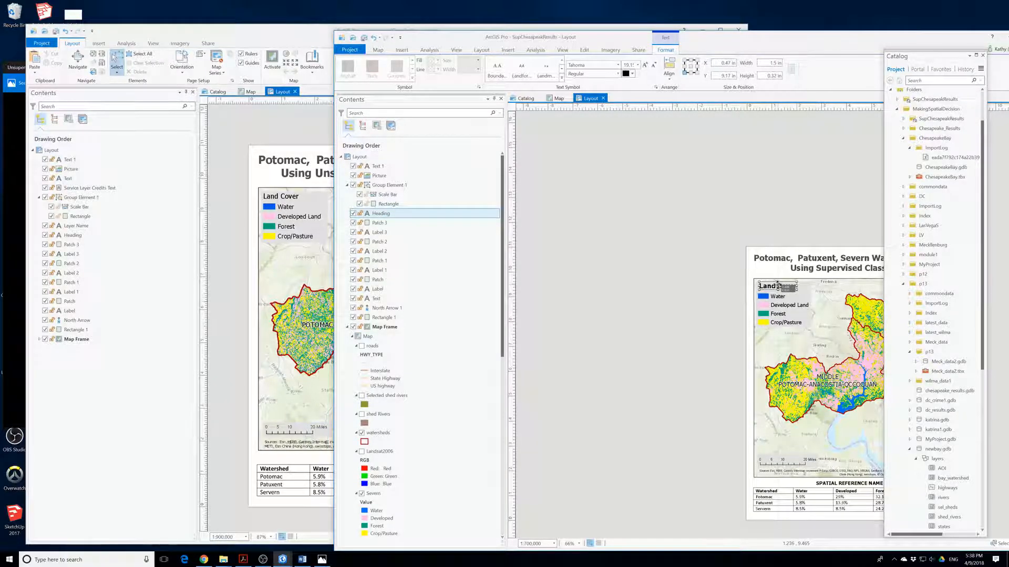
{"action": "left_click", "coordinate": [667, 315]}
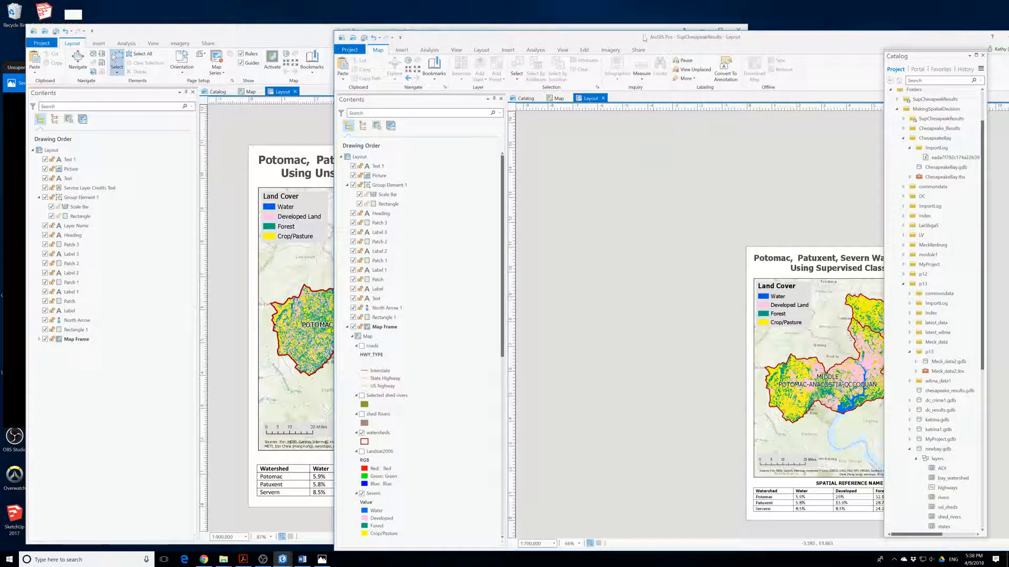
Save the supervised and unsupervised classification projects and close both of them.
{"action": "left_click_drag", "start_coordinate": [785, 42], "coordinate": [640, 33]}
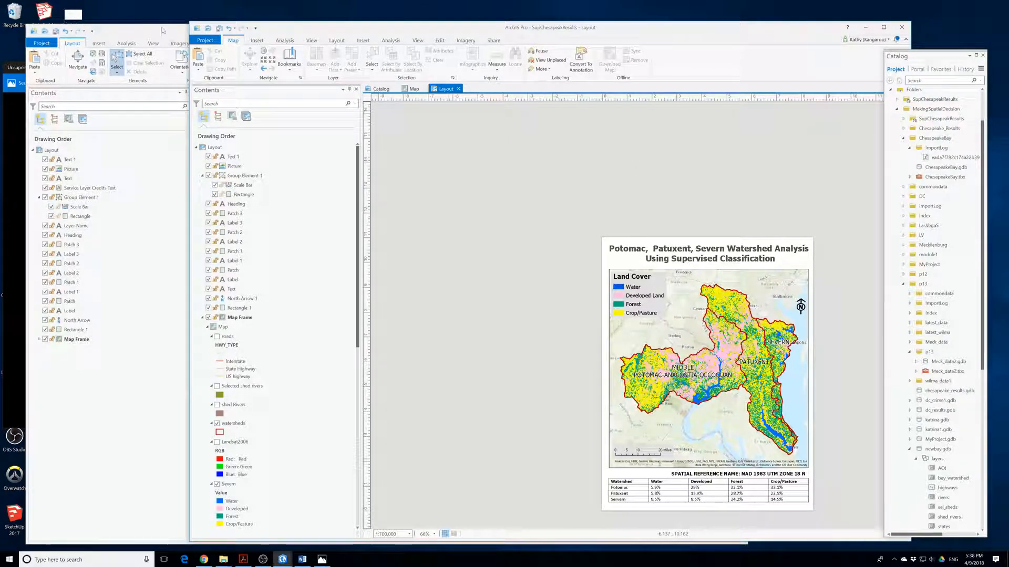
{"action": "left_click", "coordinate": [219, 29]}
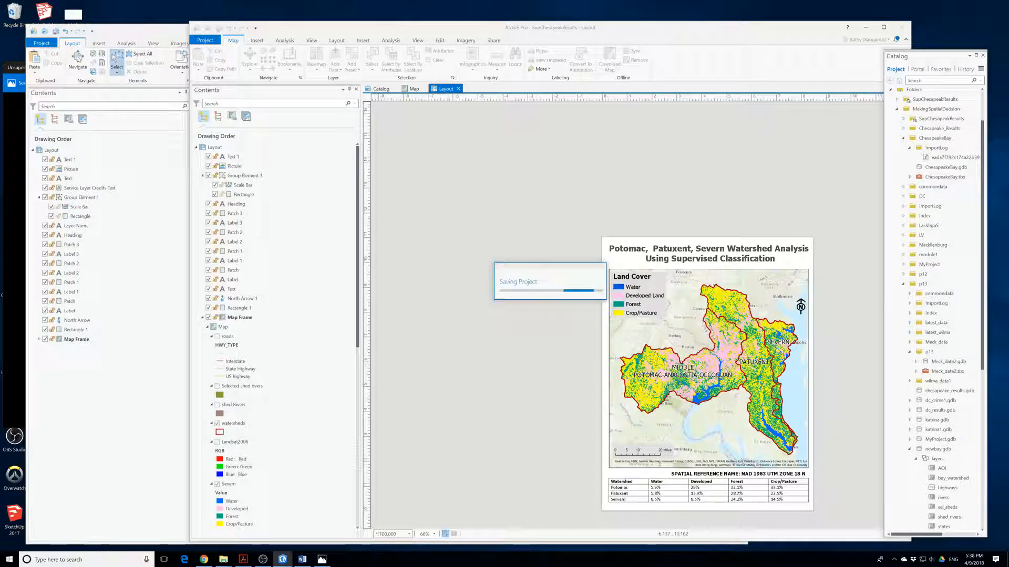
{"action": "left_click", "coordinate": [55, 31]}
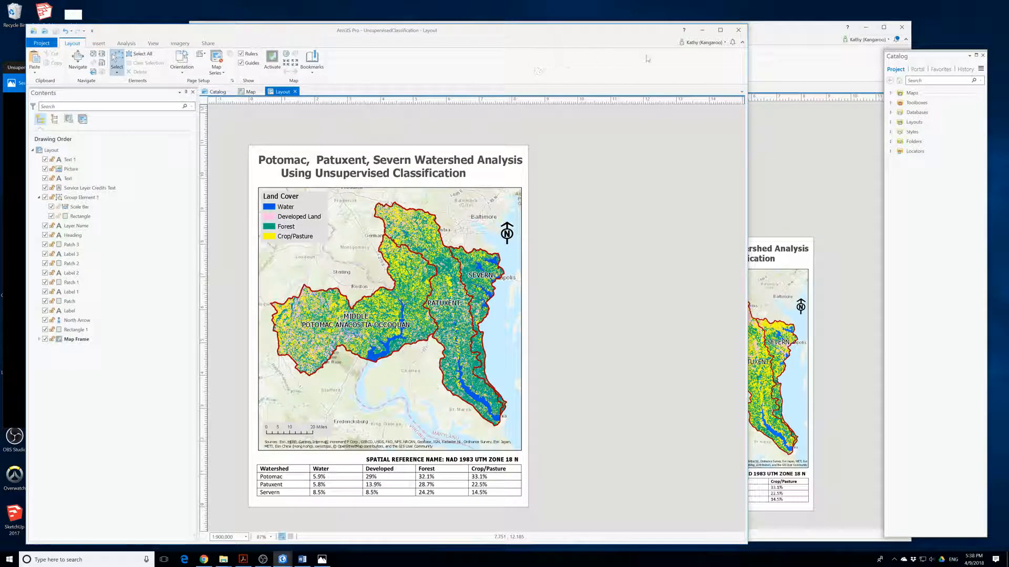
{"action": "left_click", "coordinate": [739, 32]}
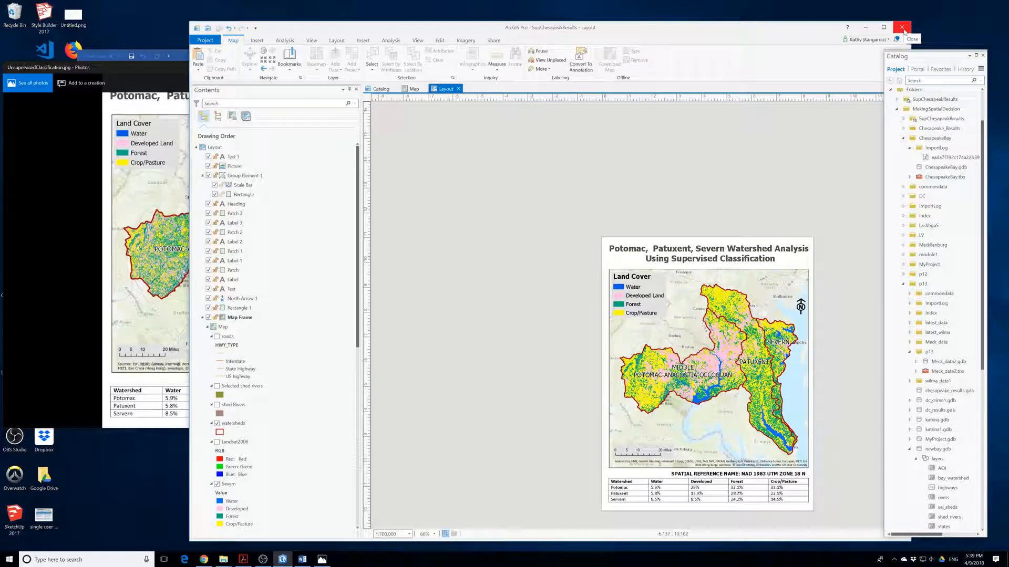
{"action": "left_click", "coordinate": [901, 28]}
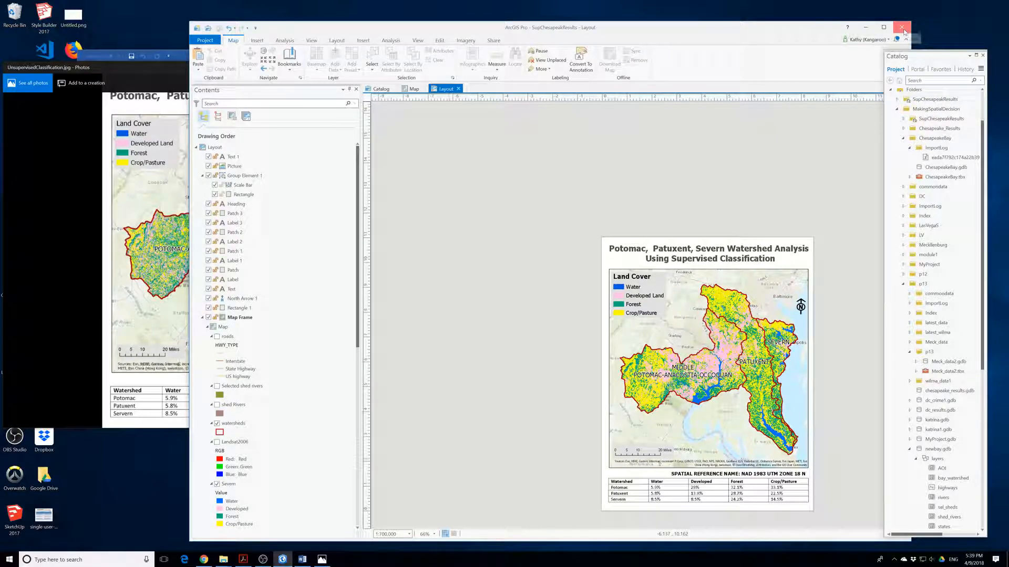